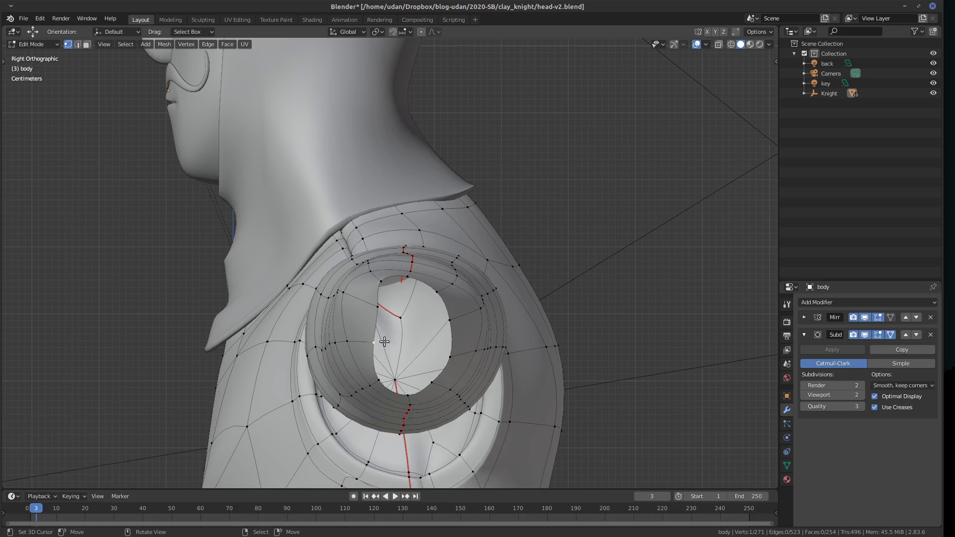
Move the vertex on the arm's open end about 0.004 m along Y and 0.007 m along Z.
{"action": "left_click", "coordinate": [391, 336]}
{"action": "key", "text": "KP_1"}
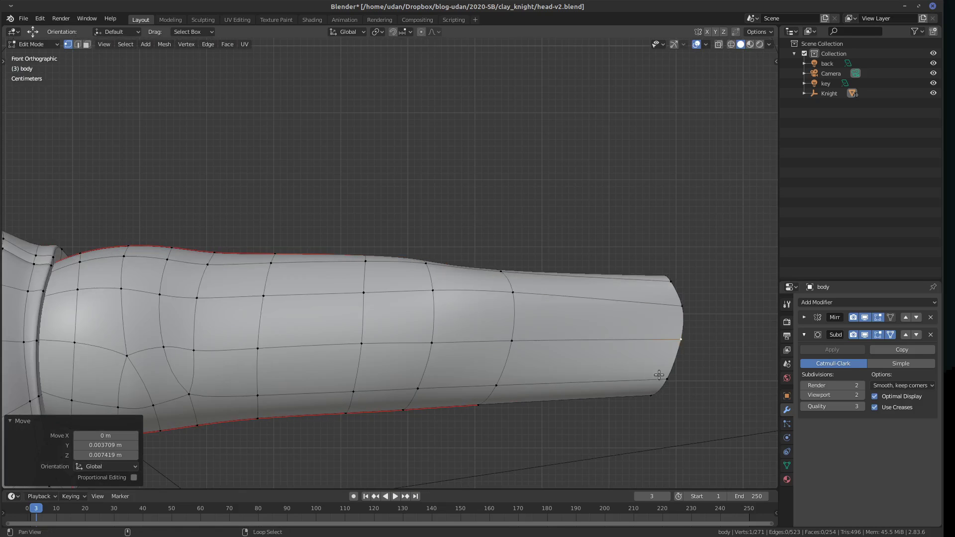
{"action": "middle_click_drag", "start_coordinate": [657, 379], "coordinate": [590, 375], "text": "shift"}
{"action": "key", "text": "ctrl+r"}
{"action": "left_click", "coordinate": [524, 350]}
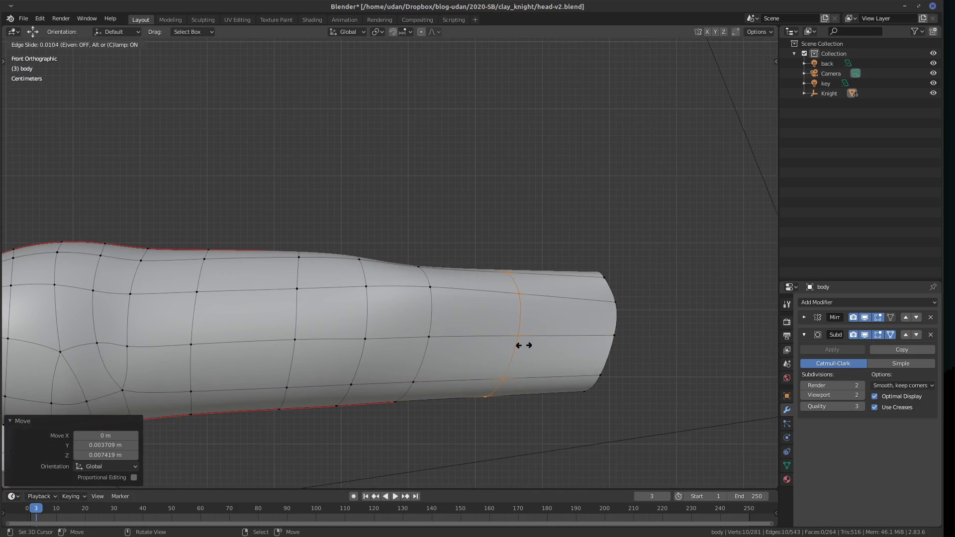
{"action": "left_click", "coordinate": [576, 359]}
{"action": "key", "text": "s"}
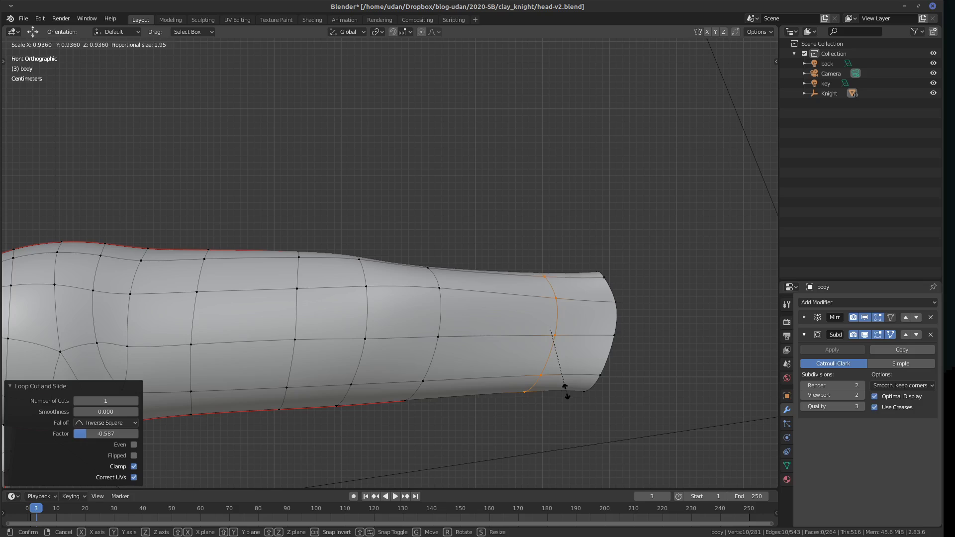
{"action": "right_click", "coordinate": [564, 395]}
{"action": "key", "text": "ctrl+z"}
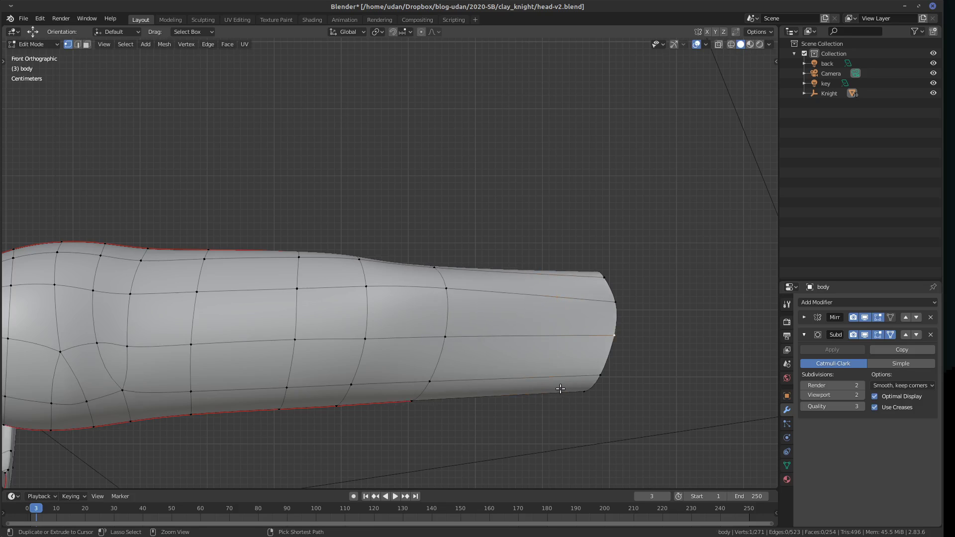
Add a centered edge loop around the forearm between the last loop and the open wrist end.
{"action": "key", "text": "ctrl+r"}
{"action": "left_click", "coordinate": [525, 340]}
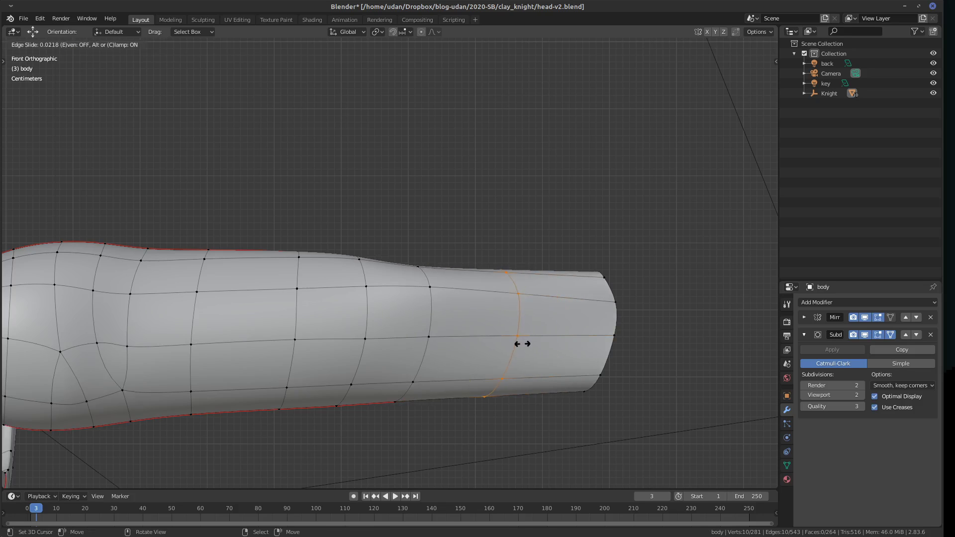
{"action": "right_click", "coordinate": [524, 370]}
Move the new forearm loop about 0.066 m along X toward the wrist and scale it to about 0.903.
{"action": "key", "text": "g"}
{"action": "key", "text": "x"}
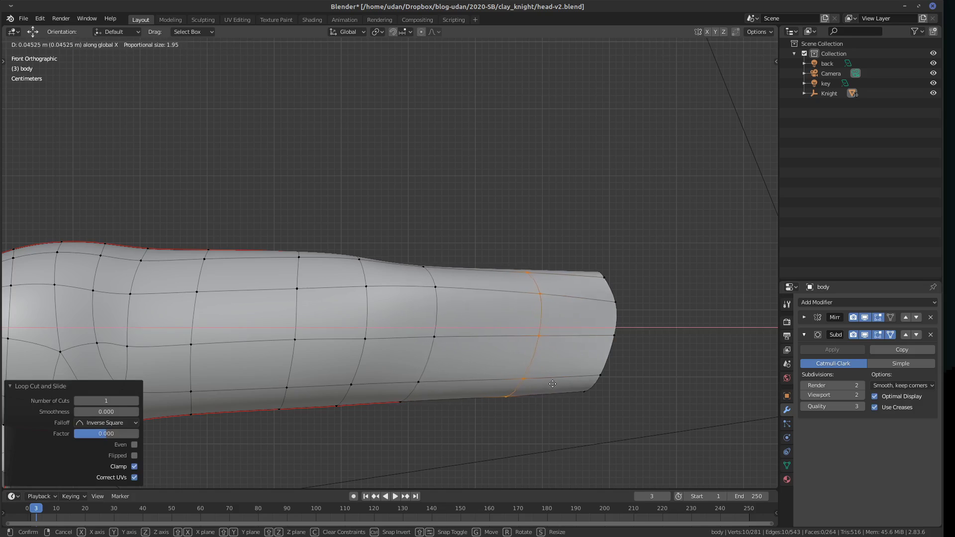
{"action": "left_click", "coordinate": [566, 385]}
{"action": "key", "text": "s"}
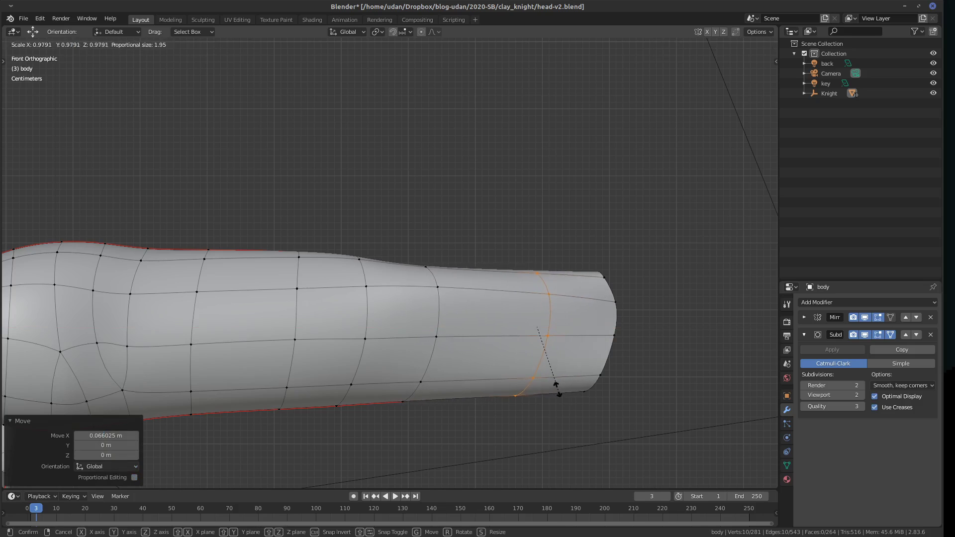
{"action": "left_click", "coordinate": [554, 384]}
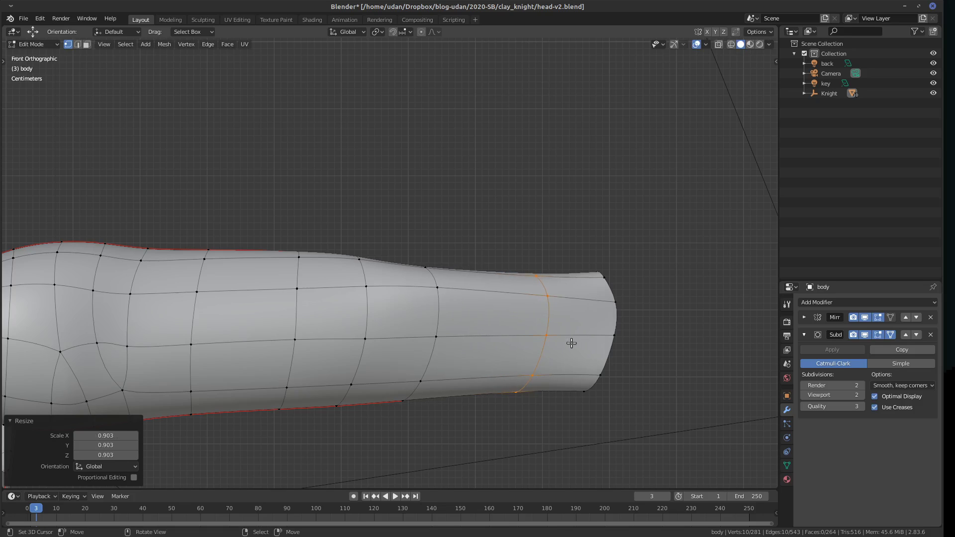
Lower the middle and upper front vertices of the mid-forearm loop, the upper one by about 0.016 m.
{"action": "left_click", "coordinate": [439, 339]}
{"action": "key", "text": "g"}
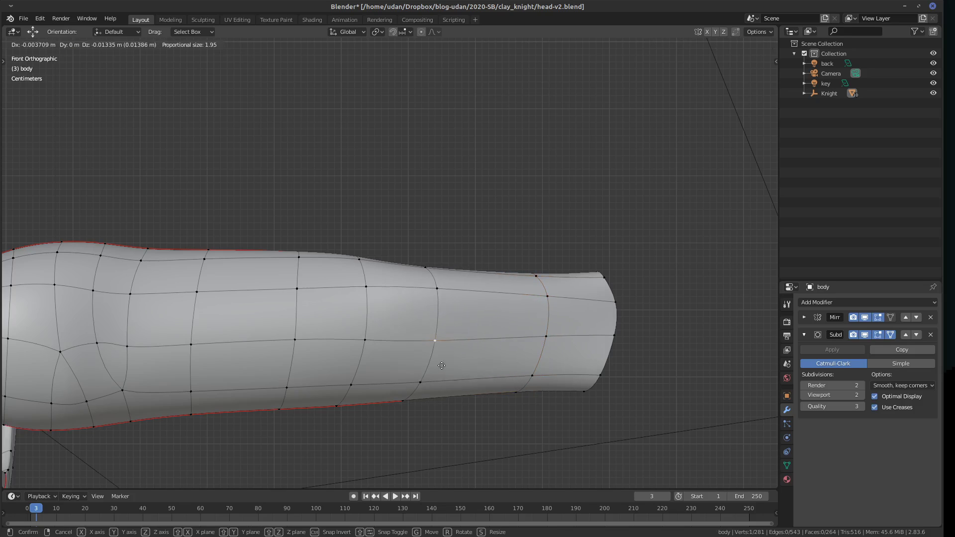
{"action": "left_click", "coordinate": [441, 355]}
{"action": "left_click", "coordinate": [442, 303]}
{"action": "key", "text": "g"}
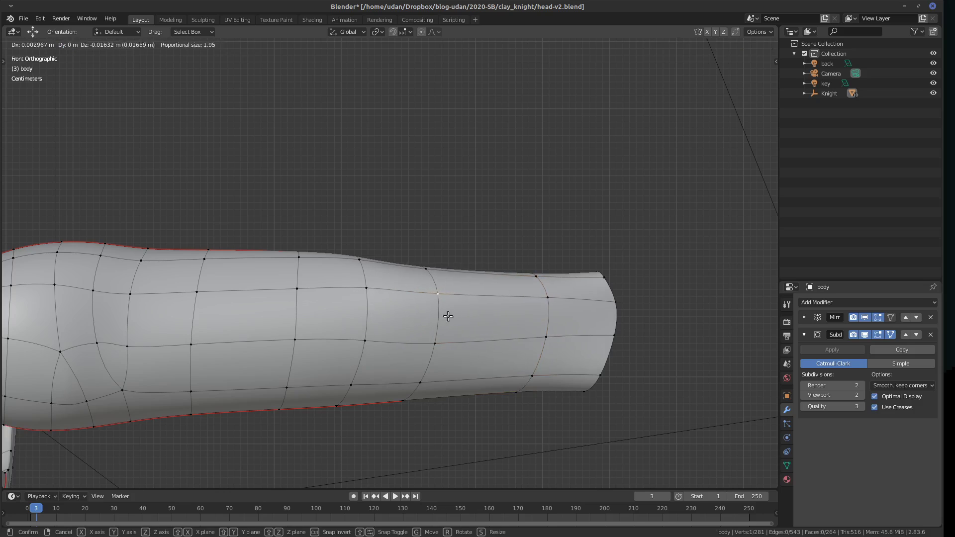
{"action": "left_click", "coordinate": [449, 318]}
Nudge the wrist-side loop's two upper vertices about 0.003 m toward the elbow, lowering the front one about 0.007 m.
{"action": "left_click", "coordinate": [550, 304]}
{"action": "key", "text": "g"}
{"action": "left_click", "coordinate": [573, 315]}
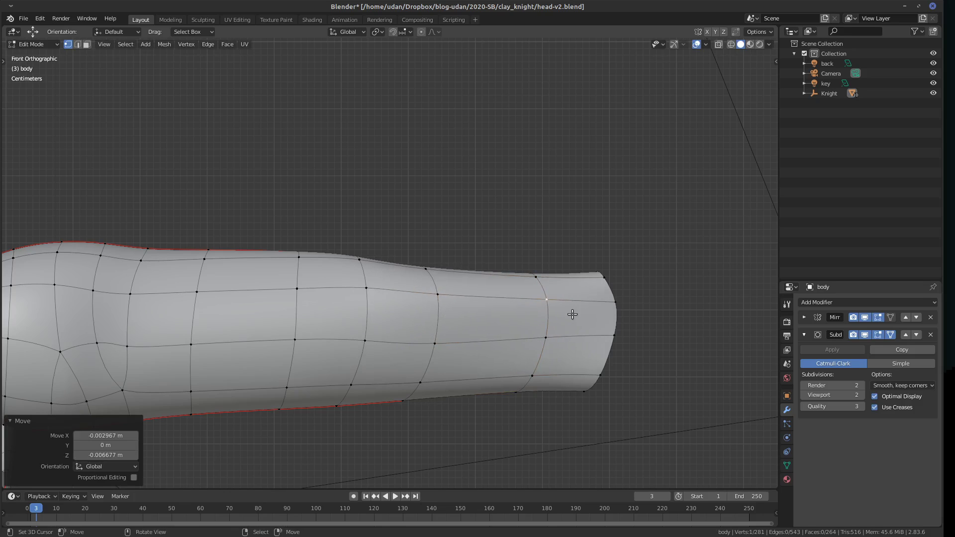
{"action": "right_click", "coordinate": [539, 278]}
{"action": "key", "text": "g"}
{"action": "left_click", "coordinate": [588, 313]}
Add a centered edge loop around the forearm between the mid-forearm loop and the wrist-side loop.
{"action": "scroll", "coordinate": [525, 356], "scroll_direction": "down", "scroll_amount": 6}
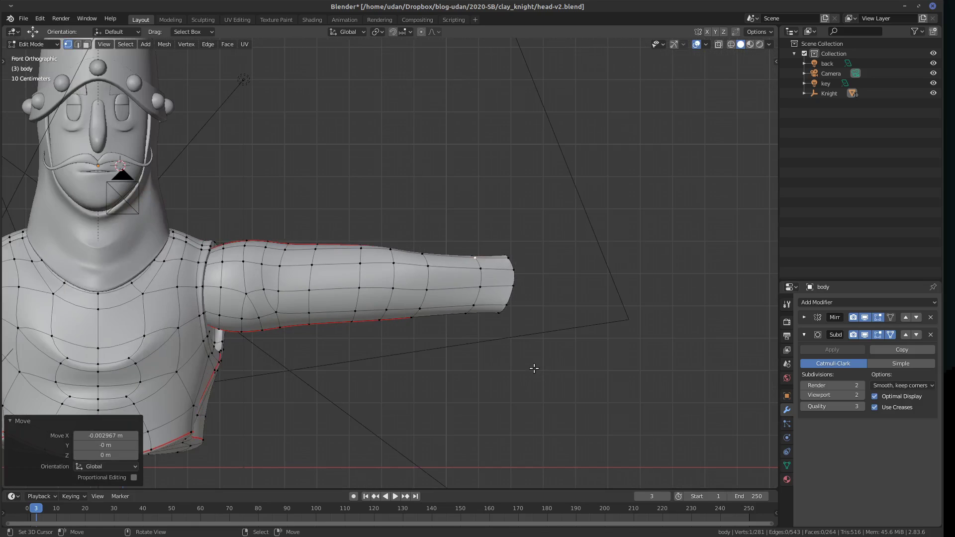
{"action": "key", "text": "Tab"}
{"action": "middle_click_drag", "start_coordinate": [535, 368], "coordinate": [378, 305]}
{"action": "key", "text": "Tab"}
{"action": "key", "text": "ctrl+r"}
{"action": "left_click", "coordinate": [369, 307]}
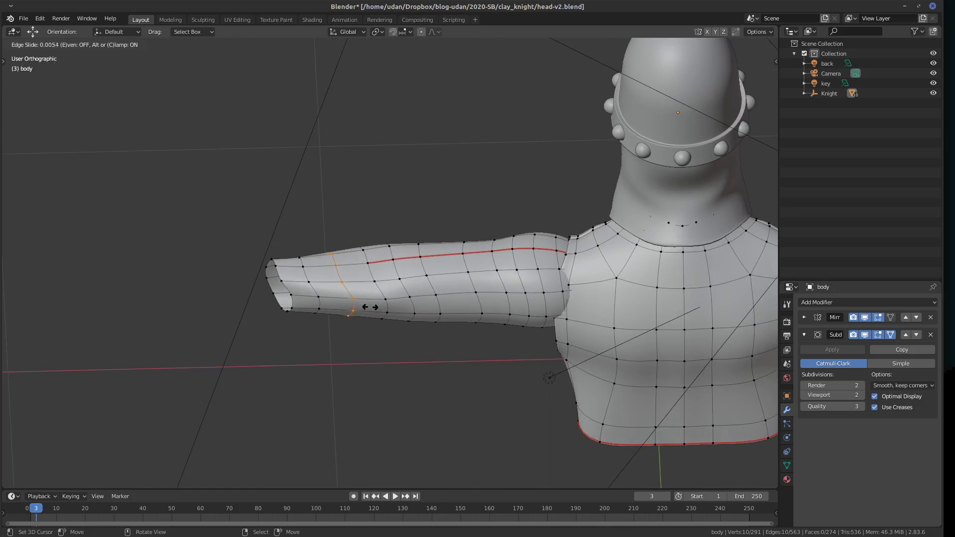
{"action": "right_click", "coordinate": [370, 308]}
Extrude the four faces at the back of the elbow outward about 0.024 m and scale them down.
{"action": "right_click", "coordinate": [418, 315]}
{"action": "middle_click_drag", "start_coordinate": [417, 316], "coordinate": [446, 269]}
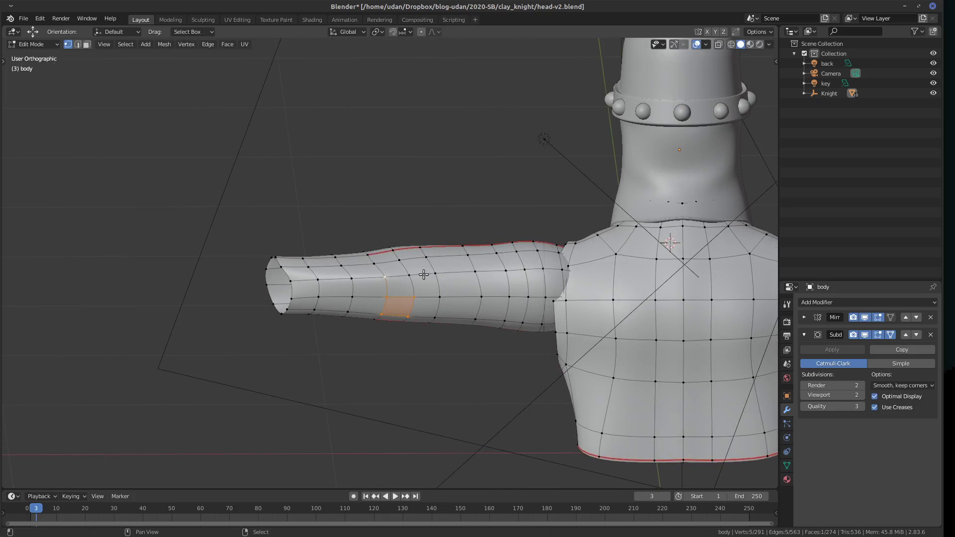
{"action": "left_click_drag", "start_coordinate": [471, 299], "coordinate": [453, 267], "text": "alt"}
{"action": "right_click", "coordinate": [431, 292], "text": "shift"}
{"action": "right_click", "coordinate": [432, 275], "text": "shift"}
{"action": "middle_click_drag", "start_coordinate": [450, 274], "coordinate": [464, 301]}
{"action": "key", "text": "e"}
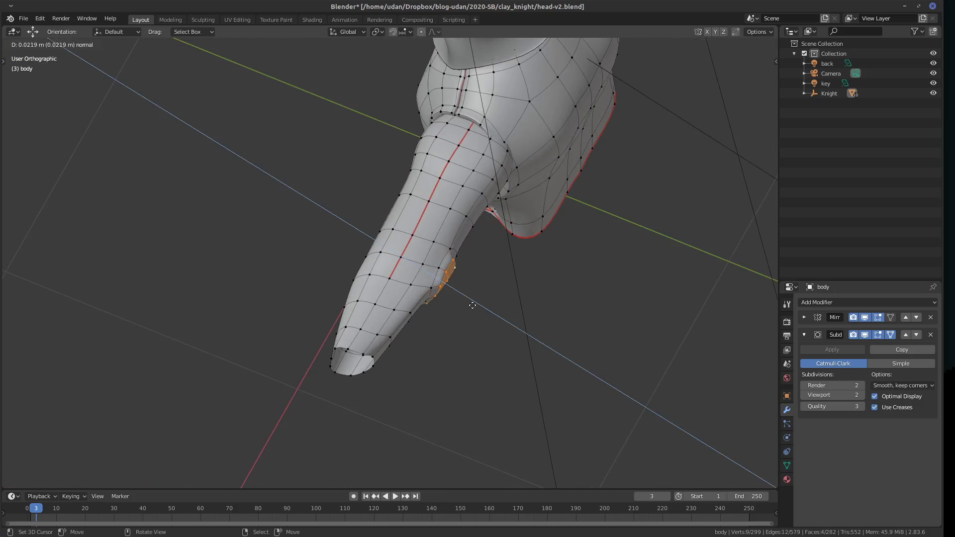
{"action": "left_click", "coordinate": [472, 307]}
{"action": "key", "text": "s"}
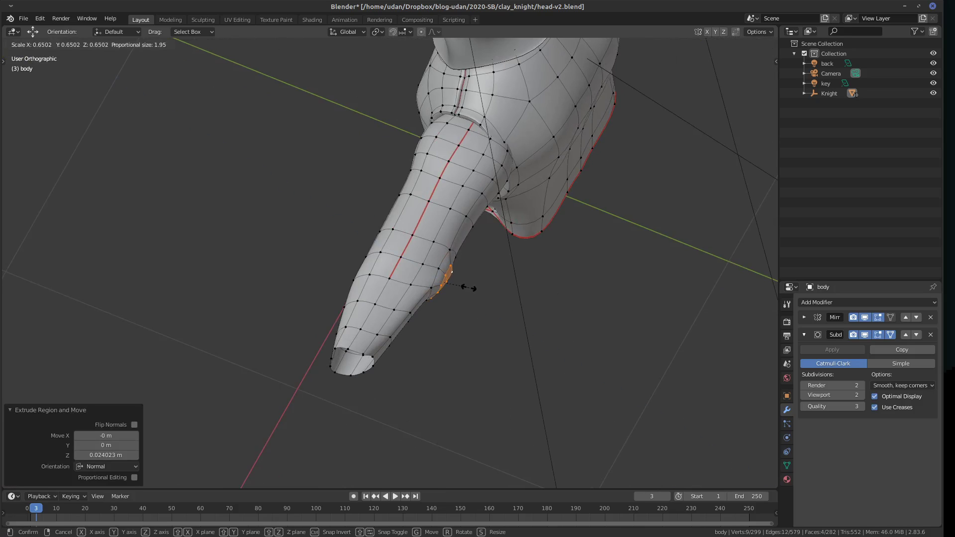
{"action": "left_click", "coordinate": [463, 288]}
Slide the elbow patch's upper corner vertex on the shoulder side along its edge.
{"action": "key", "text": "Tab"}
{"action": "middle_click_drag", "start_coordinate": [477, 300], "coordinate": [449, 323]}
{"action": "key", "text": "q"}
{"action": "key", "text": "Escape"}
{"action": "key", "text": "Tab"}
{"action": "scroll", "coordinate": [452, 326], "scroll_direction": "up", "scroll_amount": 2}
{"action": "left_click", "coordinate": [442, 317]}
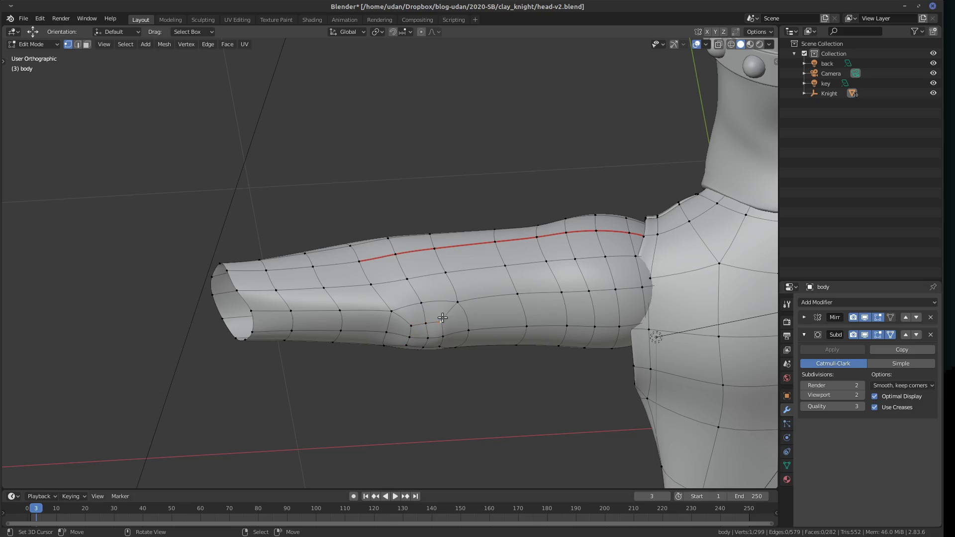
{"action": "key", "text": "shift+v"}
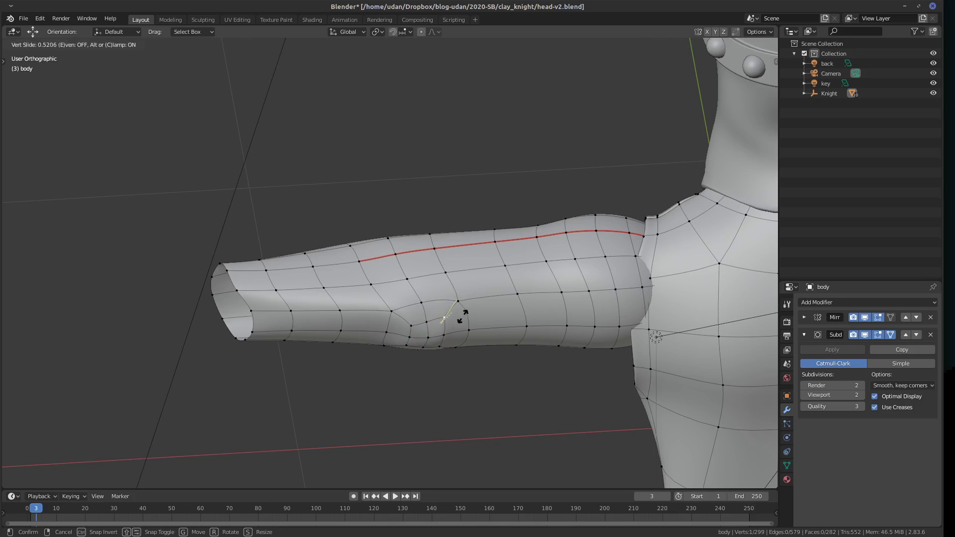
{"action": "left_click", "coordinate": [461, 316]}
Slide the elbow patch's upper wrist-side corner vertex and its upper middle vertex, the middle one by a factor of about 0.46.
{"action": "right_click", "coordinate": [413, 325]}
{"action": "key", "text": "shift+v"}
{"action": "left_click", "coordinate": [437, 333]}
{"action": "key", "text": "ctrl+z"}
{"action": "key", "text": "shift+v"}
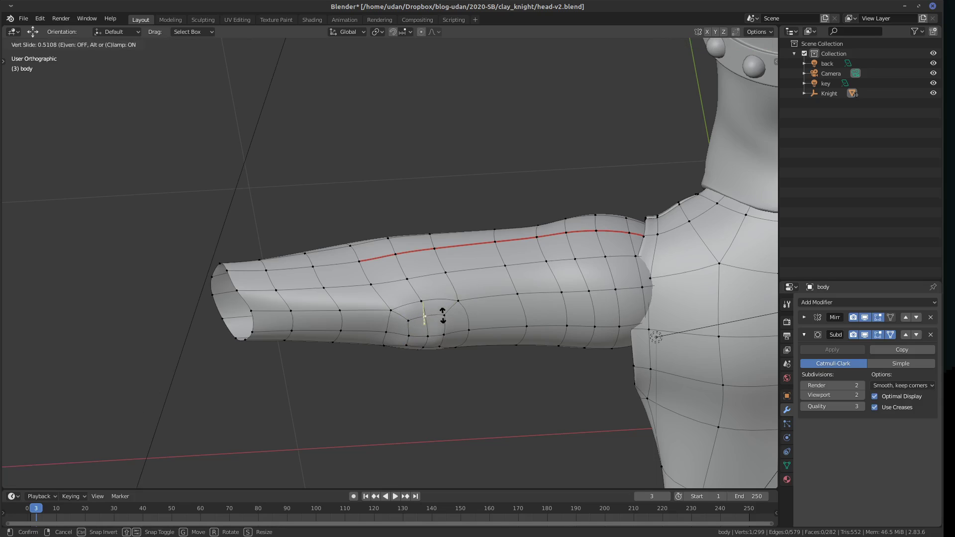
{"action": "left_click", "coordinate": [441, 322]}
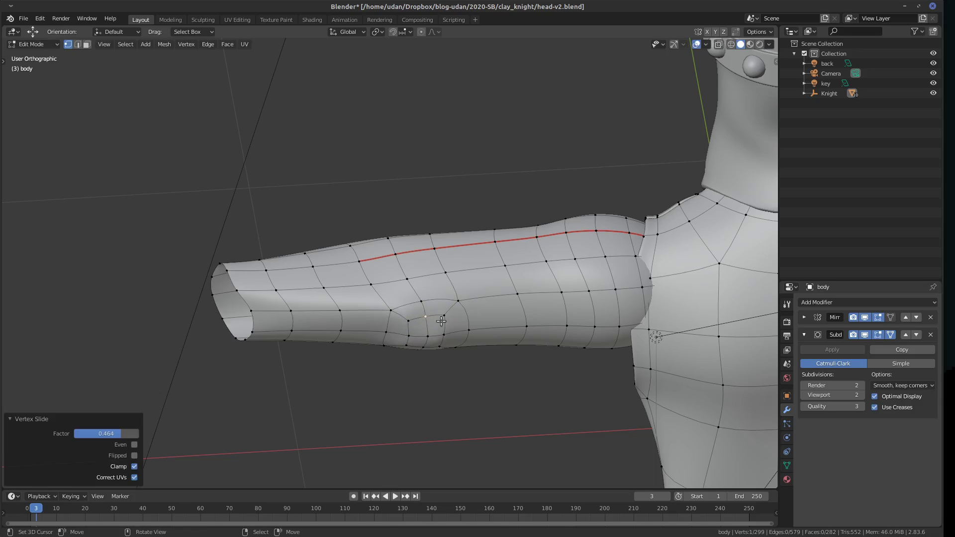
Reposition two vertices along the underside of the extruded elbow patch.
{"action": "left_click", "coordinate": [408, 351]}
{"action": "middle_click_drag", "start_coordinate": [418, 343], "coordinate": [438, 300], "text": "alt"}
{"action": "key", "text": "g"}
{"action": "left_click", "coordinate": [467, 309]}
{"action": "right_click", "coordinate": [409, 304]}
{"action": "key", "text": "g"}
{"action": "left_click", "coordinate": [417, 314]}
Adjust the elbow patch's upper wrist-side corner and upper middle vertices from the back view to round the outline.
{"action": "left_click", "coordinate": [405, 283]}
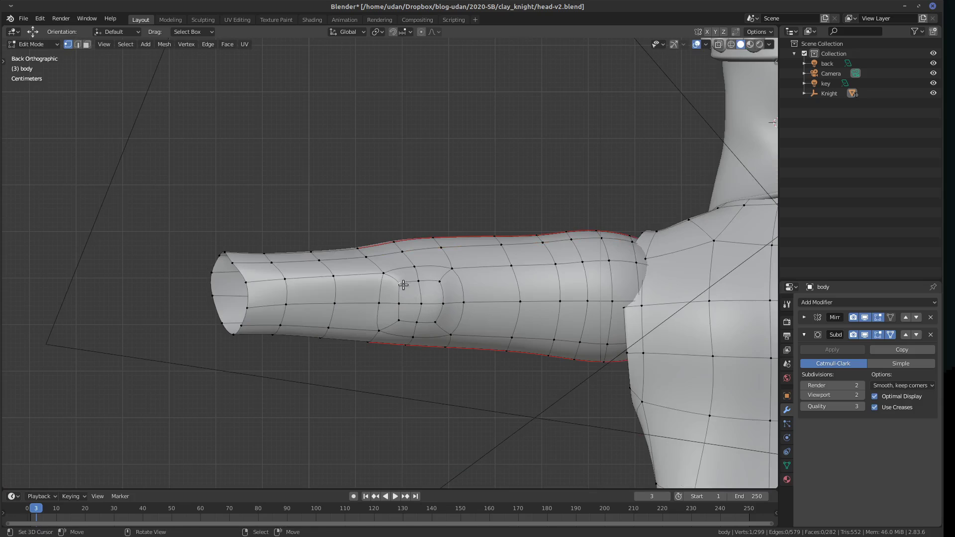
{"action": "key", "text": "g"}
{"action": "left_click", "coordinate": [438, 288]}
{"action": "left_click", "coordinate": [422, 282]}
{"action": "key", "text": "g"}
{"action": "left_click", "coordinate": [402, 306]}
Move the elbow patch's middle and lower wrist-side vertices toward the shoulder in the back view.
{"action": "right_click", "coordinate": [402, 306]}
{"action": "key", "text": "g"}
{"action": "left_click", "coordinate": [412, 309]}
{"action": "right_click", "coordinate": [402, 319]}
{"action": "key", "text": "g"}
{"action": "left_click", "coordinate": [421, 325]}
Reposition the elbow patch's lower shoulder-side corner, lower middle vertex and wrist-side middle vertex to even out the bump.
{"action": "left_click", "coordinate": [436, 321]}
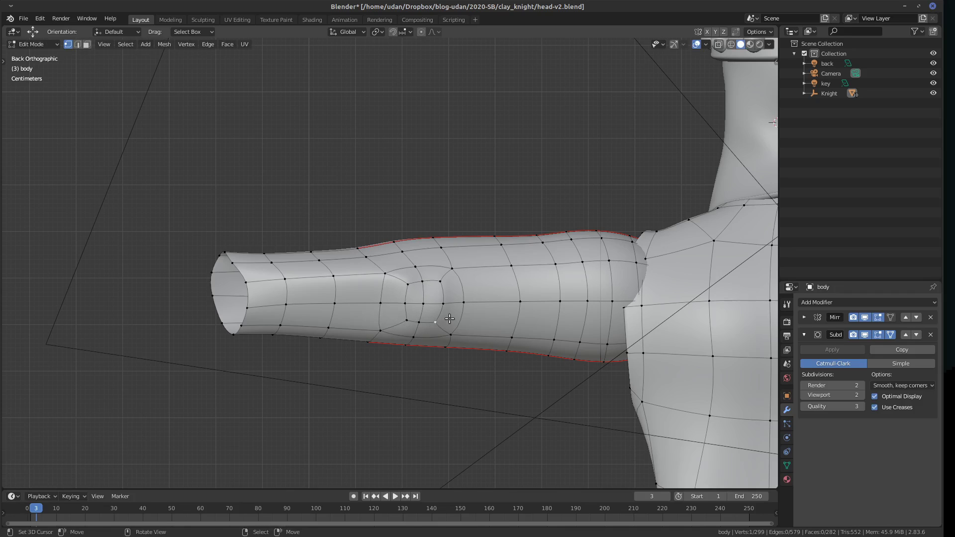
{"action": "key", "text": "g"}
{"action": "left_click", "coordinate": [461, 323]}
{"action": "left_click", "coordinate": [419, 322]}
{"action": "key", "text": "g"}
{"action": "left_click", "coordinate": [423, 321]}
{"action": "left_click", "coordinate": [406, 303]}
{"action": "key", "text": "g"}
{"action": "left_click", "coordinate": [420, 304]}
Select the edge loop around the arm at the elbow and scale it down to about 0.84.
{"action": "key", "text": "Tab"}
{"action": "scroll", "coordinate": [435, 332], "scroll_direction": "down", "scroll_amount": 2}
{"action": "middle_click_drag", "start_coordinate": [435, 331], "coordinate": [569, 314]}
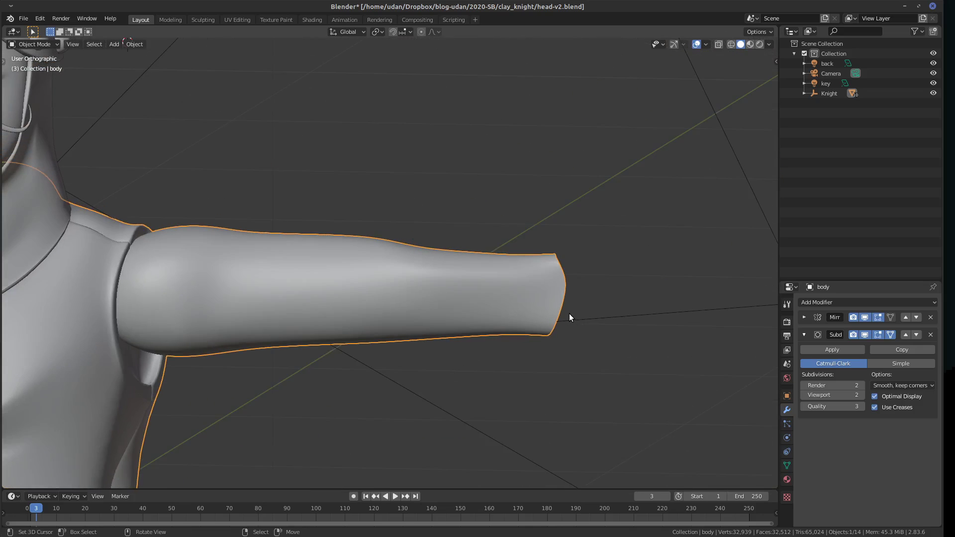
{"action": "key", "text": "KP_1"}
{"action": "middle_click_drag", "start_coordinate": [627, 326], "coordinate": [523, 327], "text": "shift"}
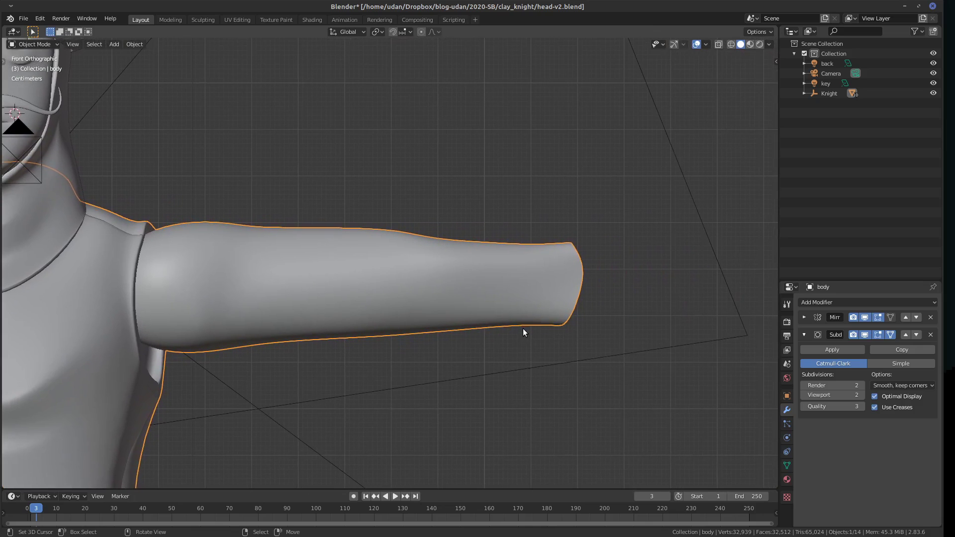
{"action": "key", "text": "Tab"}
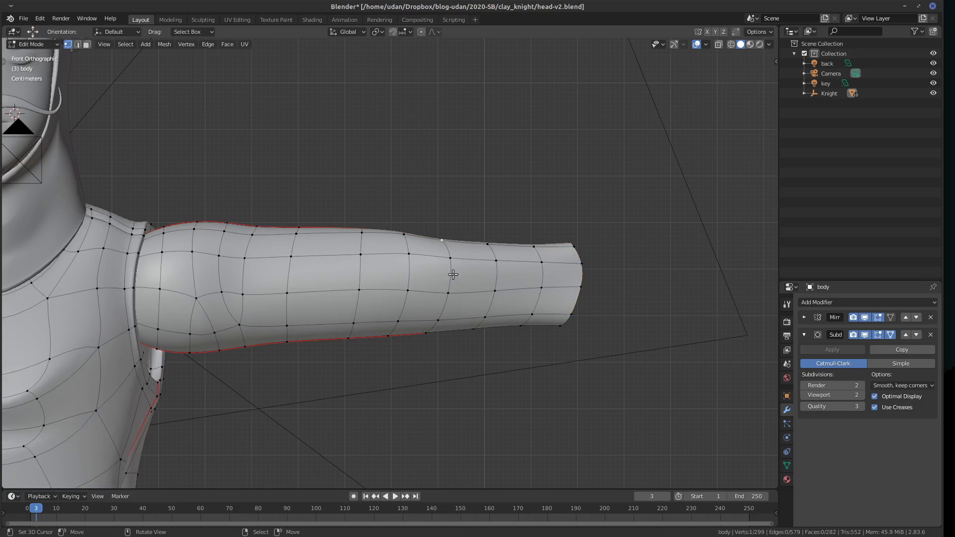
{"action": "key", "text": "g"}
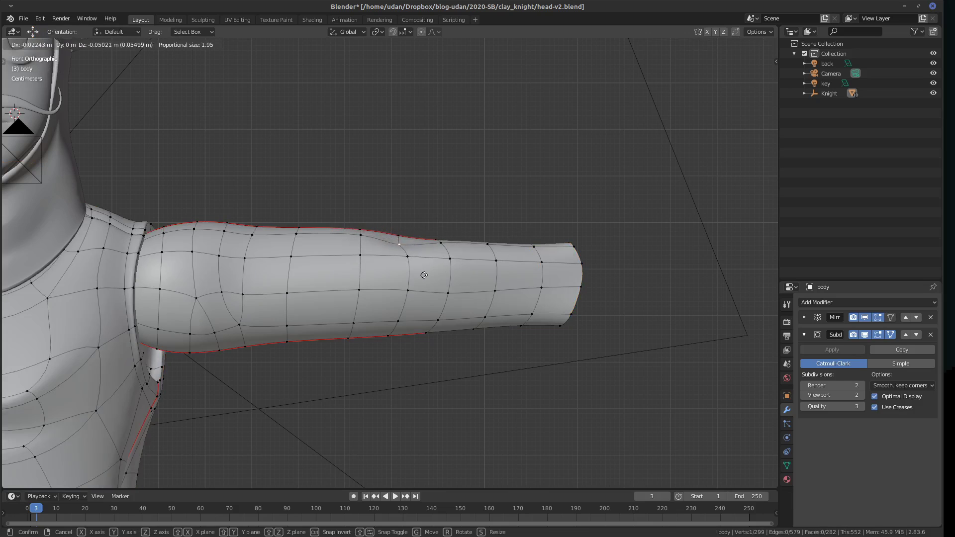
{"action": "right_click", "coordinate": [424, 263]}
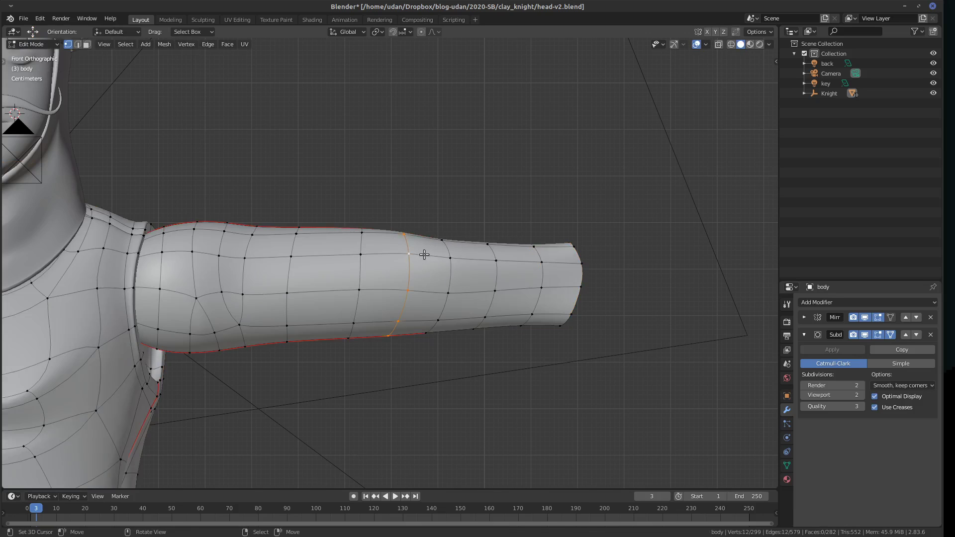
{"action": "key", "text": "s"}
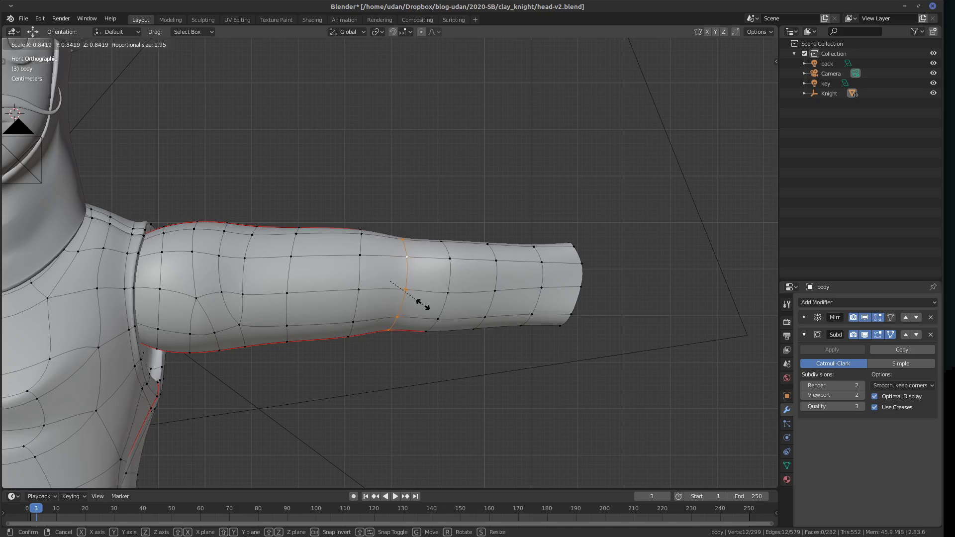
{"action": "left_click", "coordinate": [422, 305]}
Scale the next edge loop on the wrist side of the elbow up to about 1.061.
{"action": "left_click", "coordinate": [448, 273], "text": "alt"}
{"action": "right_click", "coordinate": [457, 303]}
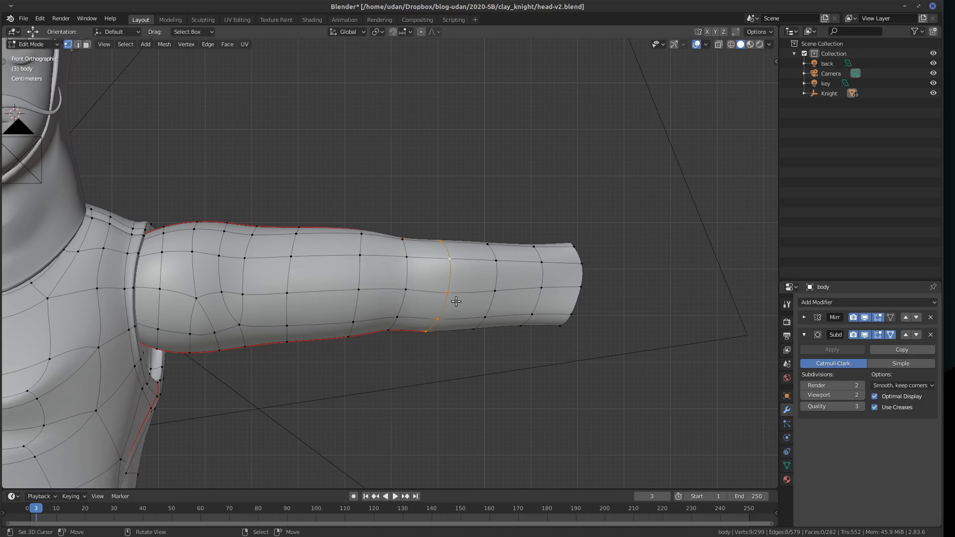
{"action": "key", "text": "s"}
{"action": "left_click", "coordinate": [494, 305]}
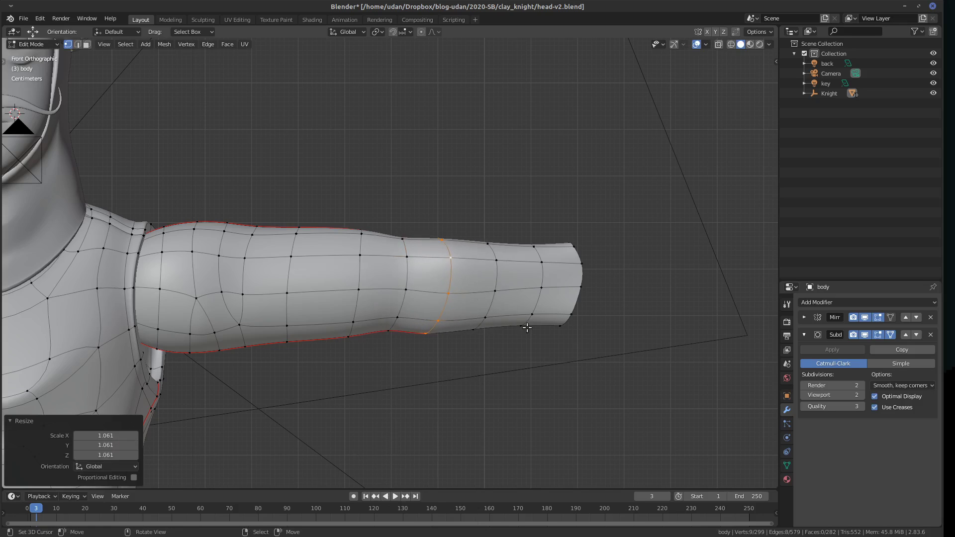
Move two elbow-bump vertices in the top view, the second about -0.005 m in X and 0.005 m in Y.
{"action": "key", "text": "Tab"}
{"action": "middle_click_drag", "start_coordinate": [560, 396], "coordinate": [394, 323]}
{"action": "key", "text": "Tab"}
{"action": "left_click", "coordinate": [375, 322], "text": "shift"}
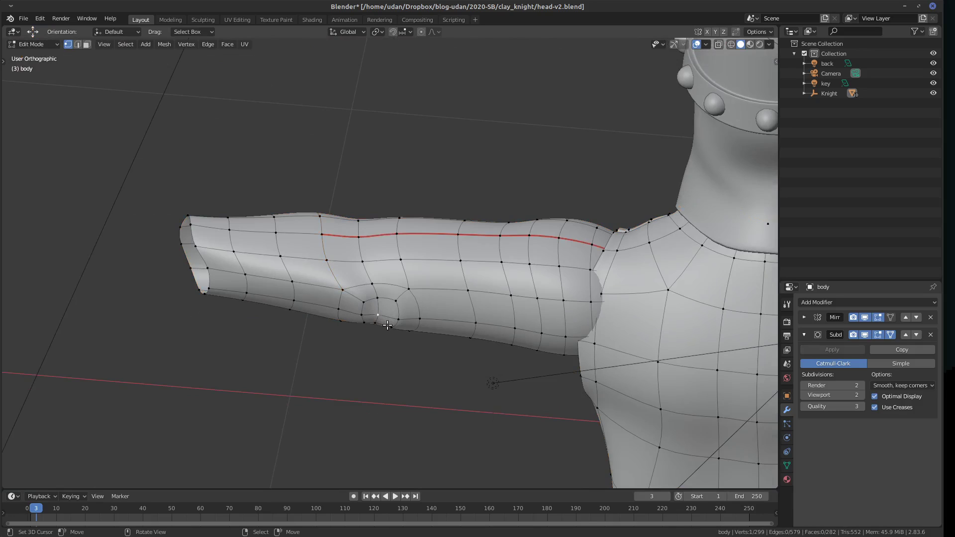
{"action": "key", "text": "KP_7"}
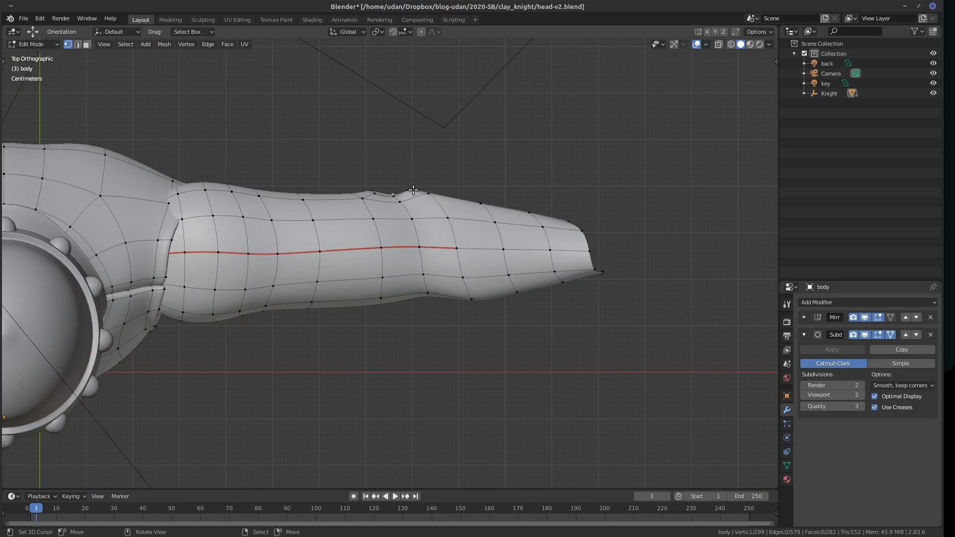
{"action": "key", "text": "g"}
{"action": "left_click", "coordinate": [408, 176]}
{"action": "right_click", "coordinate": [395, 193]}
{"action": "key", "text": "g"}
{"action": "left_click", "coordinate": [408, 187]}
{"action": "key", "text": "KP_1"}
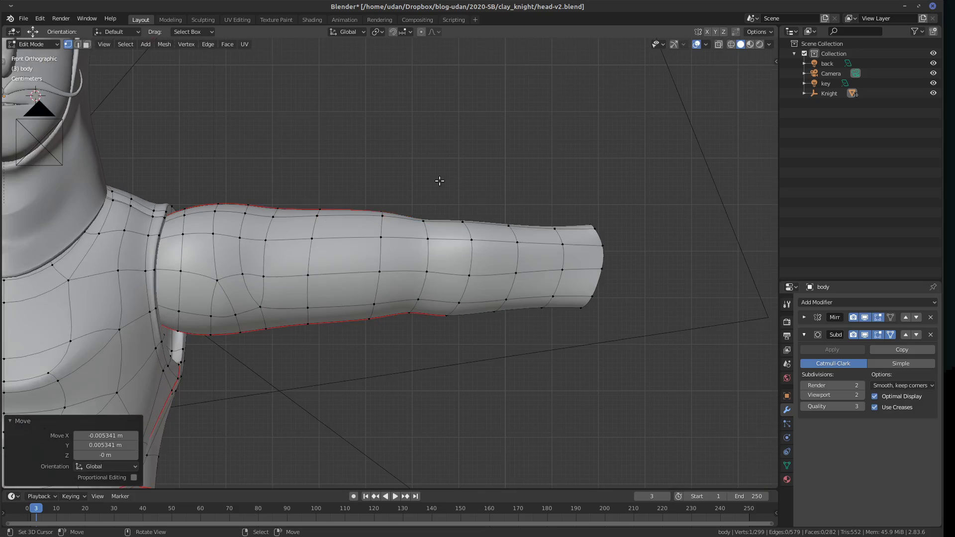
{"action": "middle_click_drag", "start_coordinate": [438, 185], "coordinate": [437, 185]}
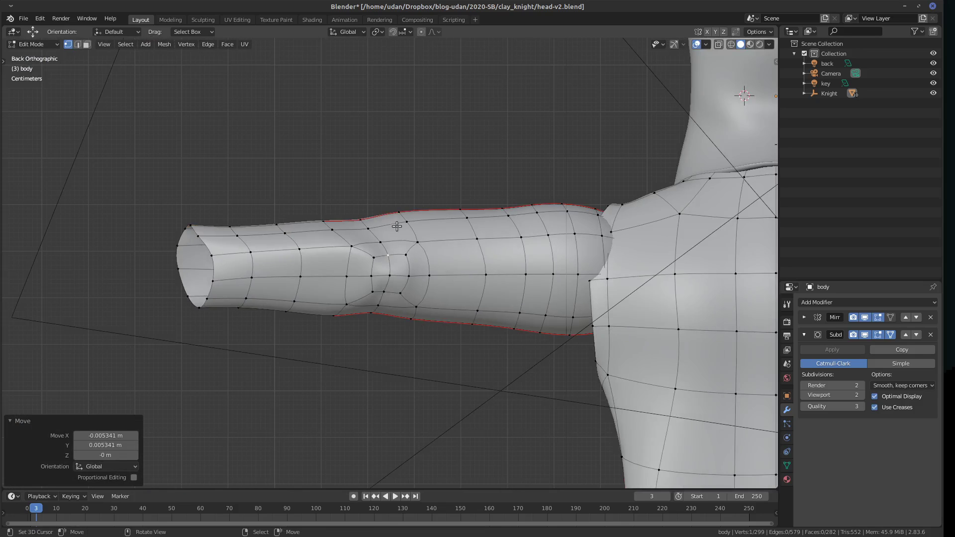
{"action": "middle_click_drag", "start_coordinate": [391, 239], "coordinate": [518, 299]}
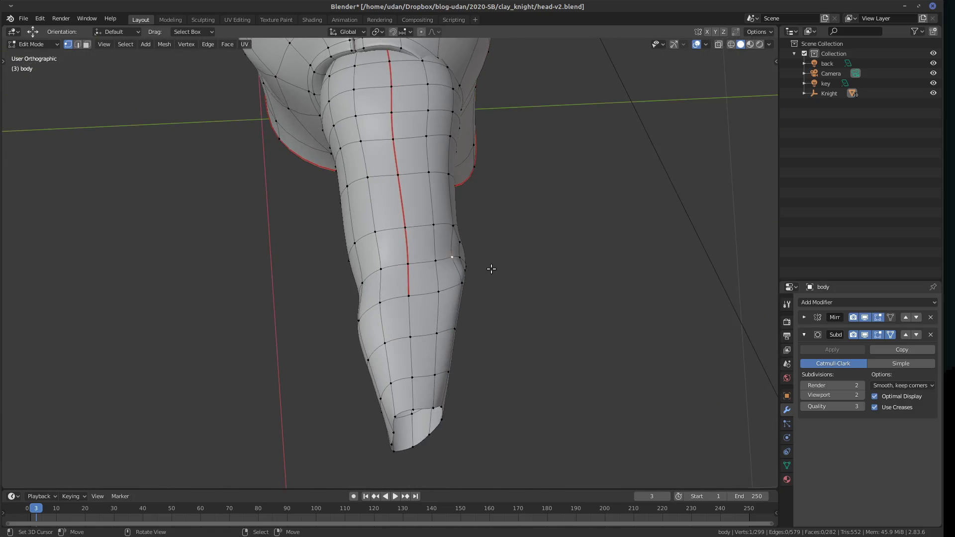
In the top view, move three vertices around the elbow bump, two about -0.025 m and the wrist-side one about -0.035 m in Y.
{"action": "key", "text": "KP_7"}
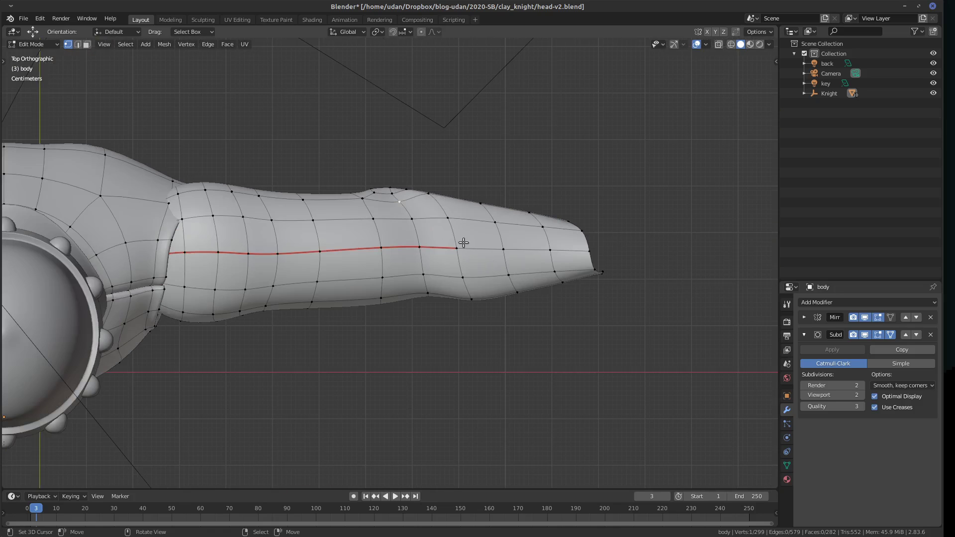
{"action": "key", "text": "g"}
{"action": "key", "text": "y"}
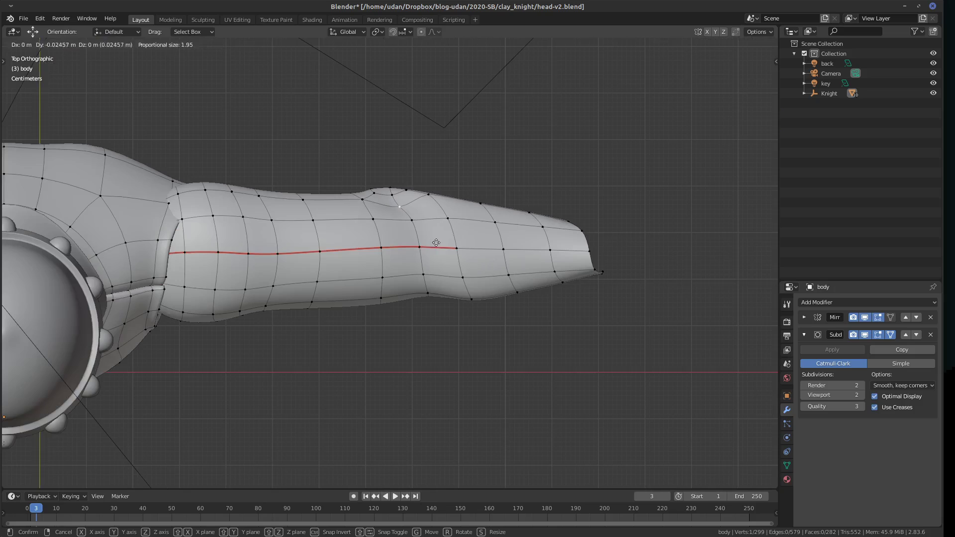
{"action": "left_click", "coordinate": [437, 243]}
{"action": "left_click", "coordinate": [361, 203]}
{"action": "key", "text": "g"}
{"action": "left_click", "coordinate": [410, 205]}
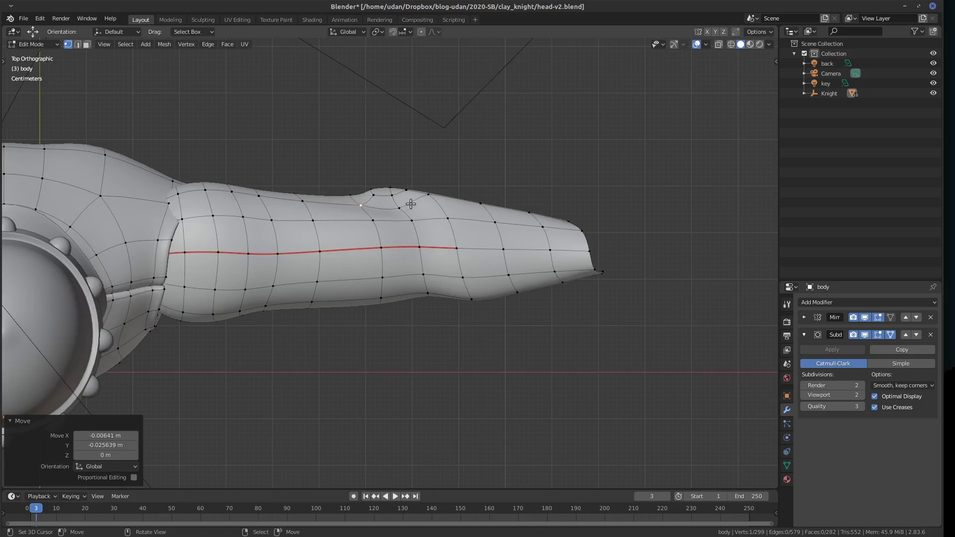
{"action": "left_click", "coordinate": [430, 195]}
{"action": "key", "text": "g"}
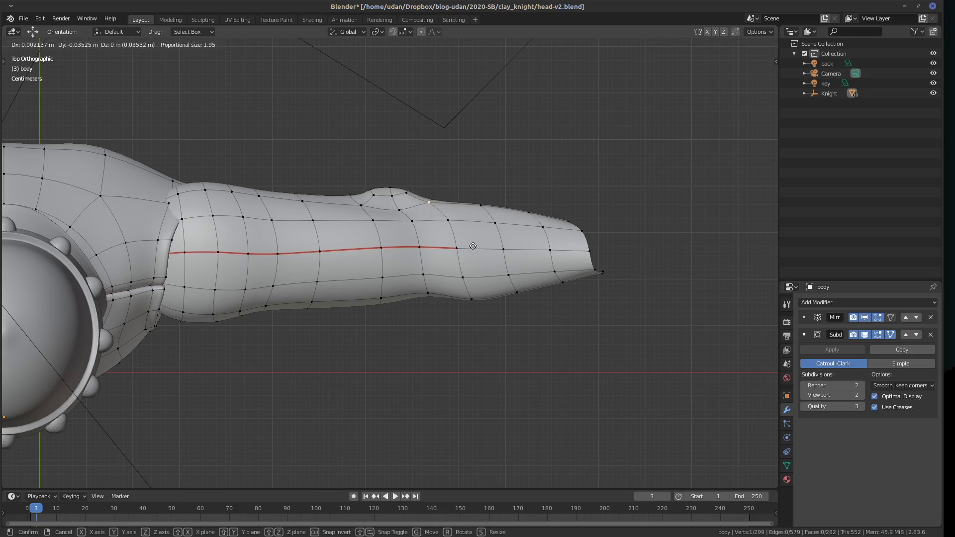
{"action": "left_click", "coordinate": [418, 193]}
Select the whole linked arm mesh and smooth its vertices with a smoothing factor of about 0.818.
{"action": "key", "text": "ctrl+l"}
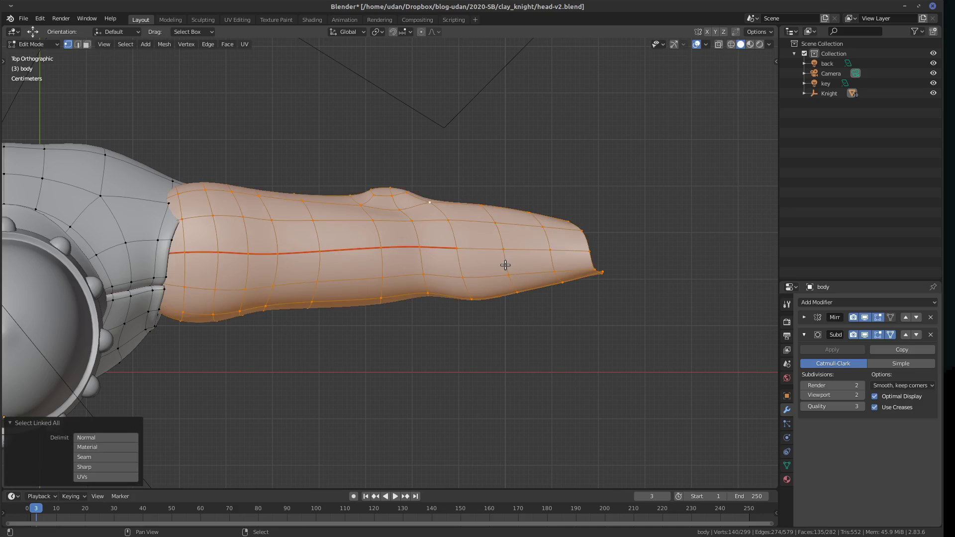
{"action": "key", "text": "shift+v"}
{"action": "right_click", "coordinate": [504, 266]}
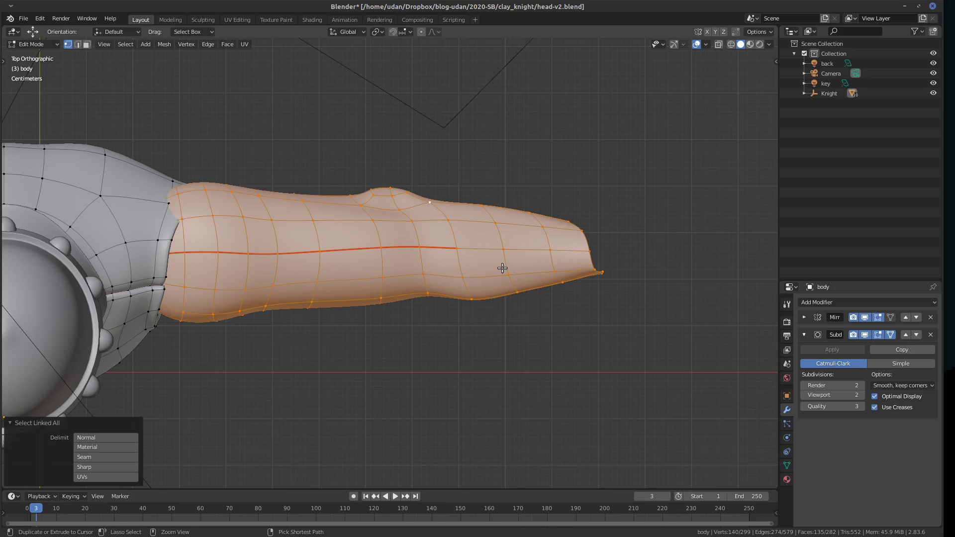
{"action": "key", "text": "ctrl+v"}
{"action": "left_click", "coordinate": [499, 268]}
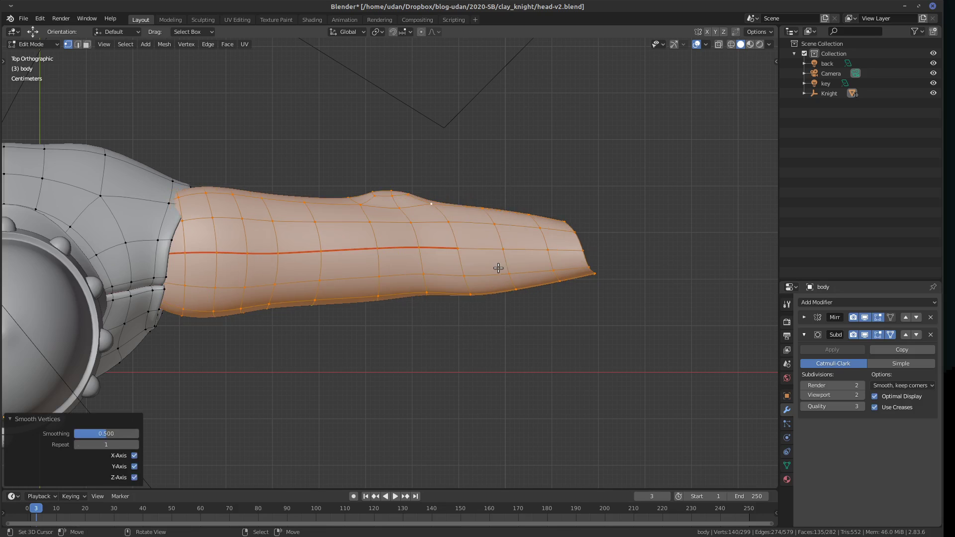
{"action": "left_click_drag", "start_coordinate": [106, 435], "coordinate": [128, 440]}
Thicken the whole arm along its normals with Shrink/Fatten at an offset of about -0.0192 m.
{"action": "key", "text": "KP_1"}
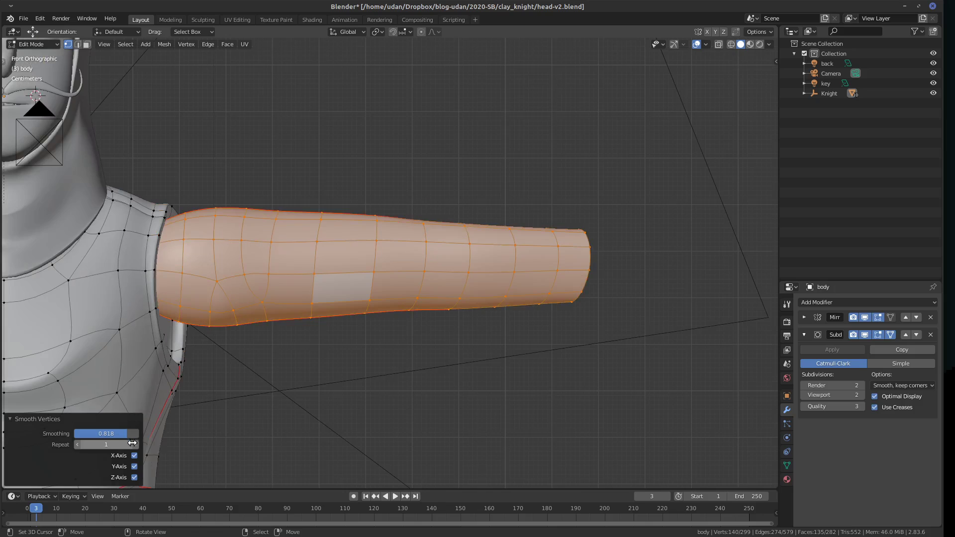
{"action": "key", "text": "alt+s"}
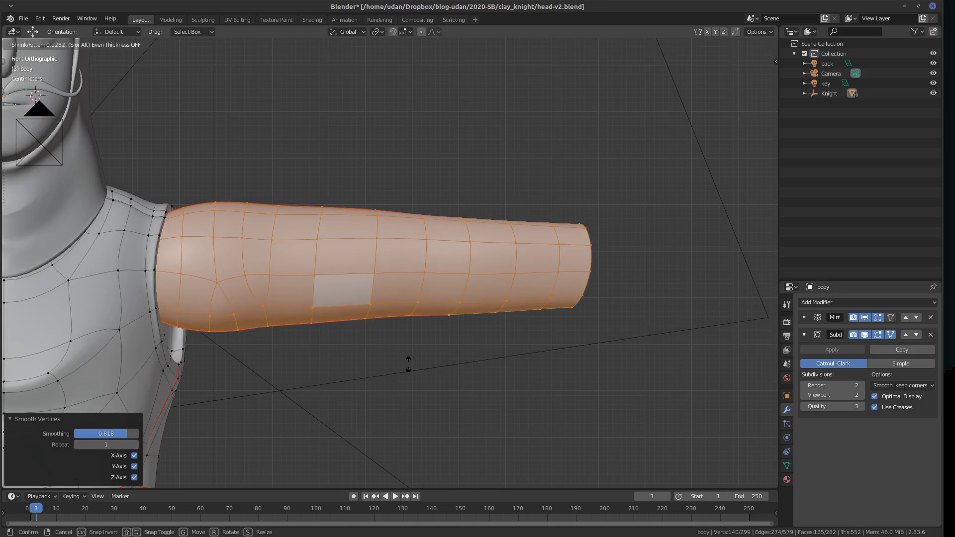
{"action": "left_click", "coordinate": [406, 359]}
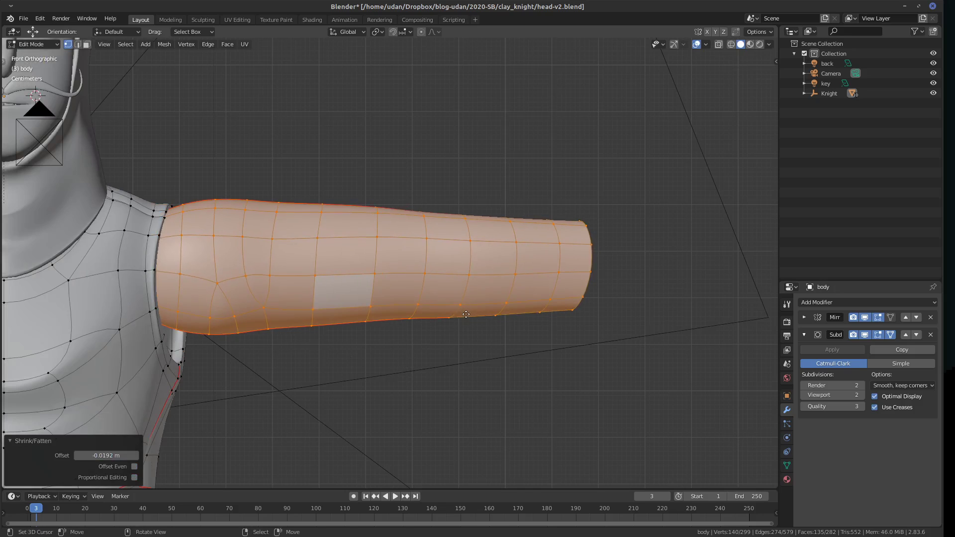
Move the arm 0.18 m in X away from the torso to expose its shoulder end.
{"action": "key", "text": "g"}
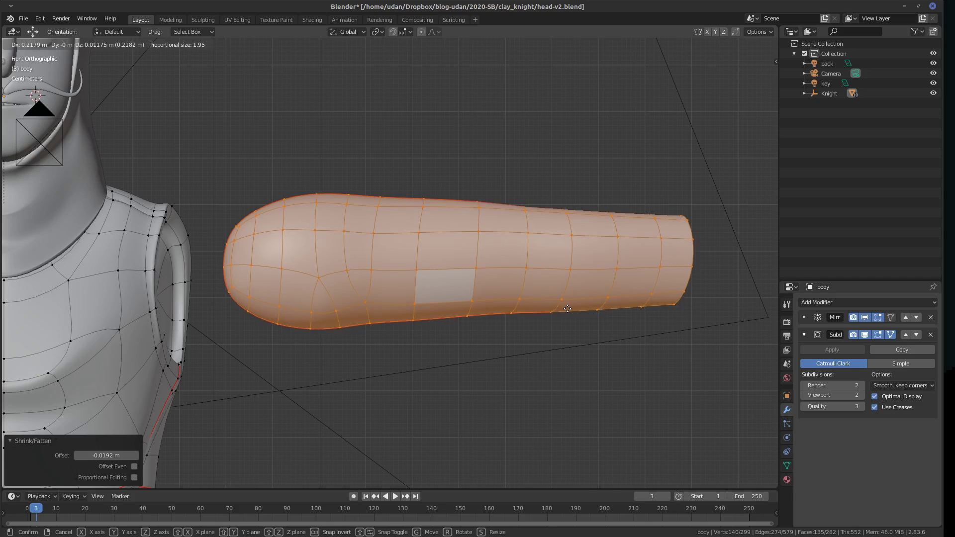
{"action": "right_click", "coordinate": [550, 312]}
{"action": "key", "text": "g"}
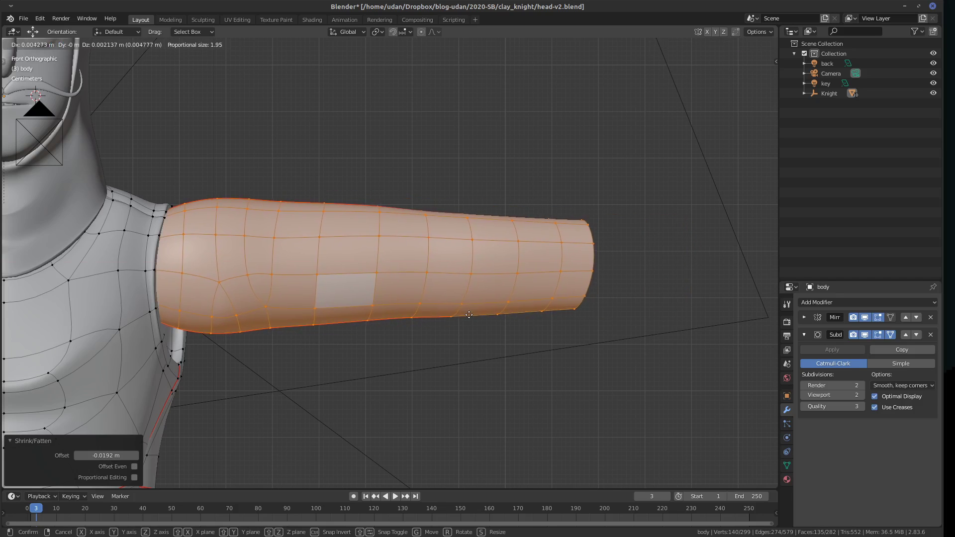
{"action": "left_click", "coordinate": [368, 291]}
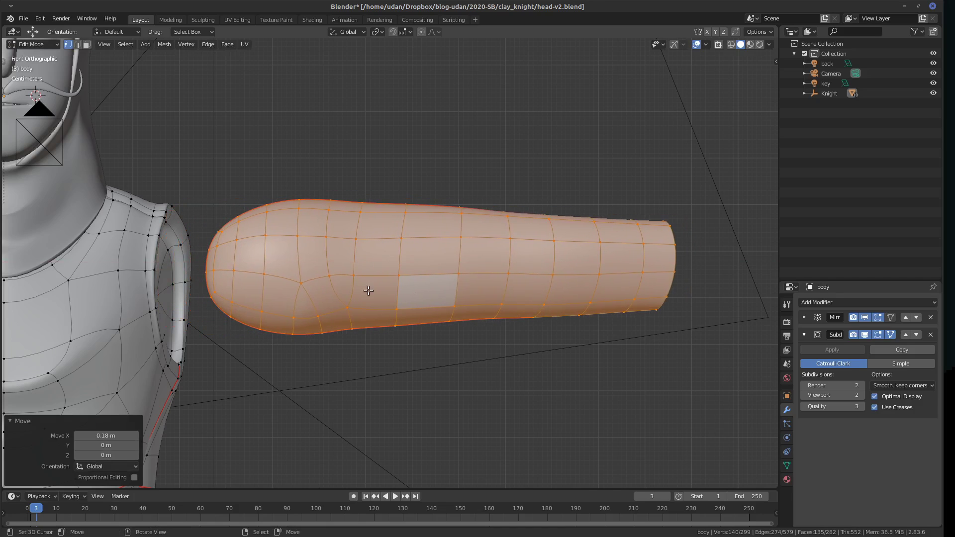
Select the cap faces closing the arm's shoulder end and delete them to open the arm.
{"action": "left_click", "coordinate": [235, 270], "text": "alt"}
{"action": "middle_click_drag", "start_coordinate": [264, 269], "coordinate": [305, 284]}
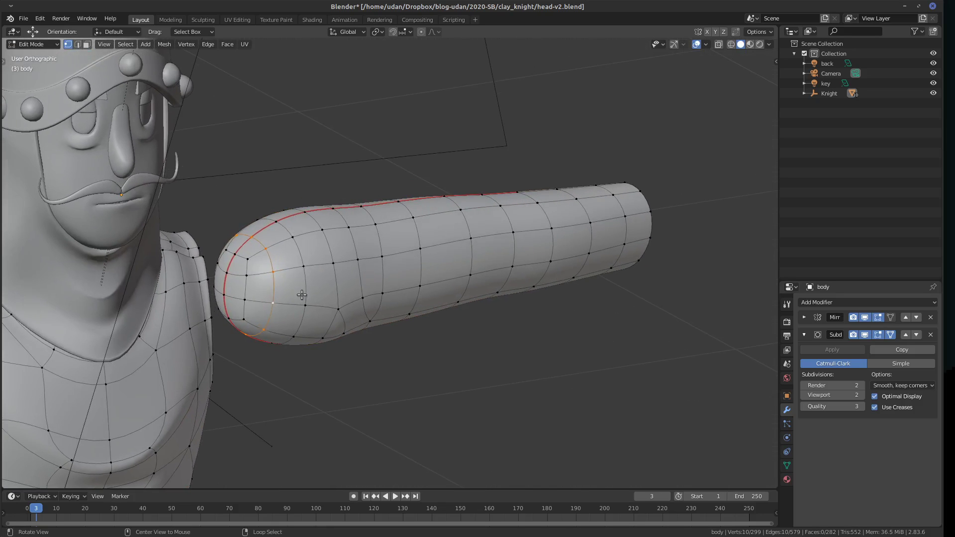
{"action": "left_click", "coordinate": [247, 281], "text": "alt"}
{"action": "middle_click_drag", "start_coordinate": [231, 302], "coordinate": [564, 259]}
{"action": "right_click", "coordinate": [550, 297], "text": "shift"}
{"action": "right_click", "coordinate": [549, 275], "text": "shift"}
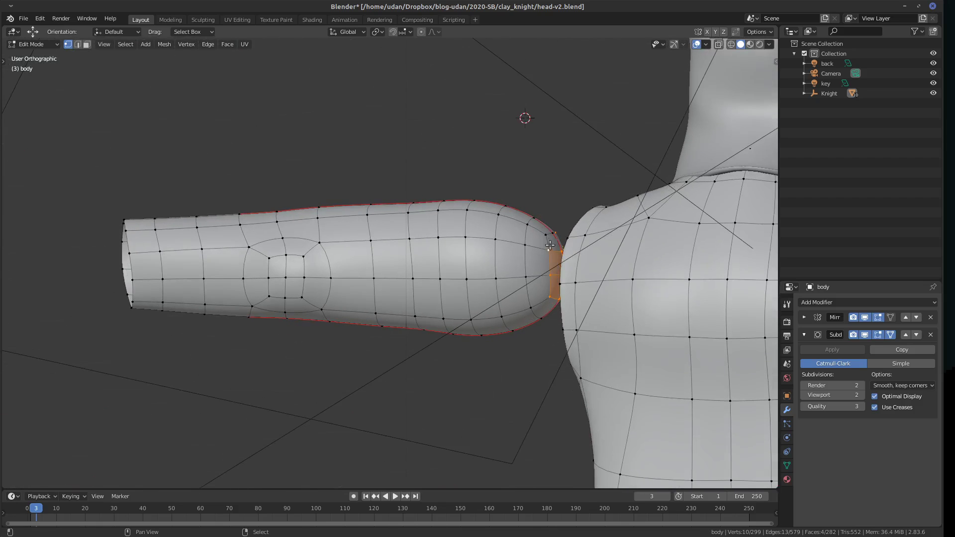
{"action": "middle_click_drag", "start_coordinate": [546, 237], "coordinate": [234, 253]}
{"action": "right_click", "coordinate": [266, 316]}
Select the edge loop around the arm's shoulder opening and delete its vertices.
{"action": "left_click", "coordinate": [263, 316]}
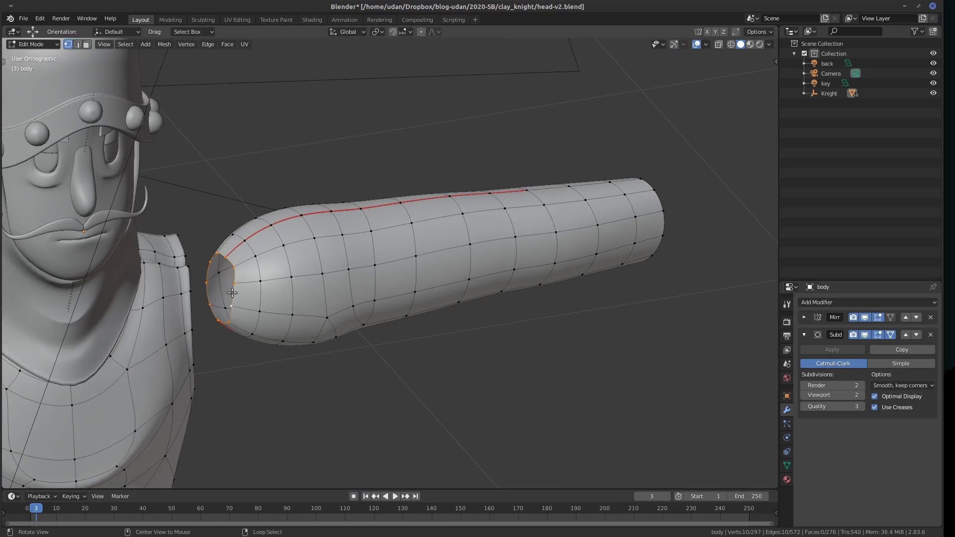
{"action": "key", "text": "KP_1"}
{"action": "middle_click_drag", "start_coordinate": [302, 306], "coordinate": [392, 324], "text": "shift"}
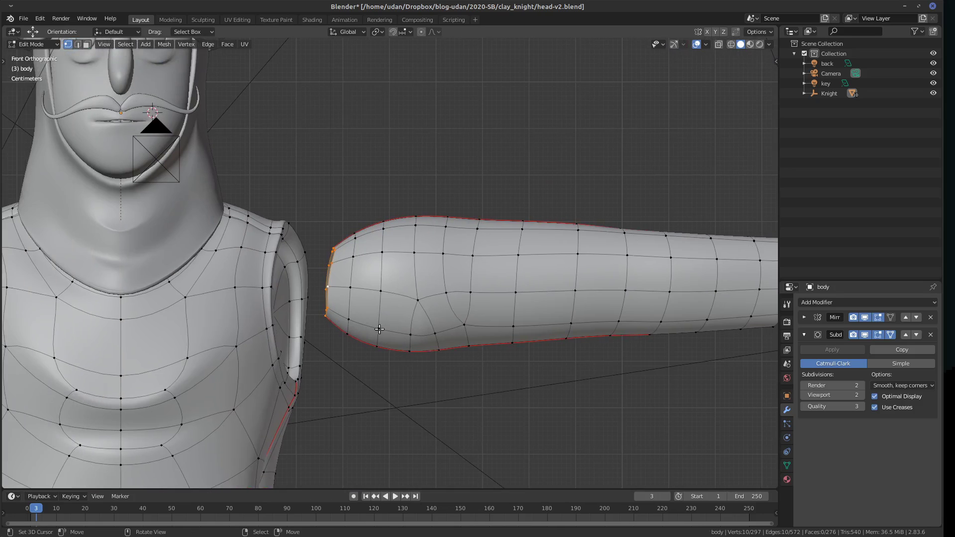
{"action": "key", "text": "x"}
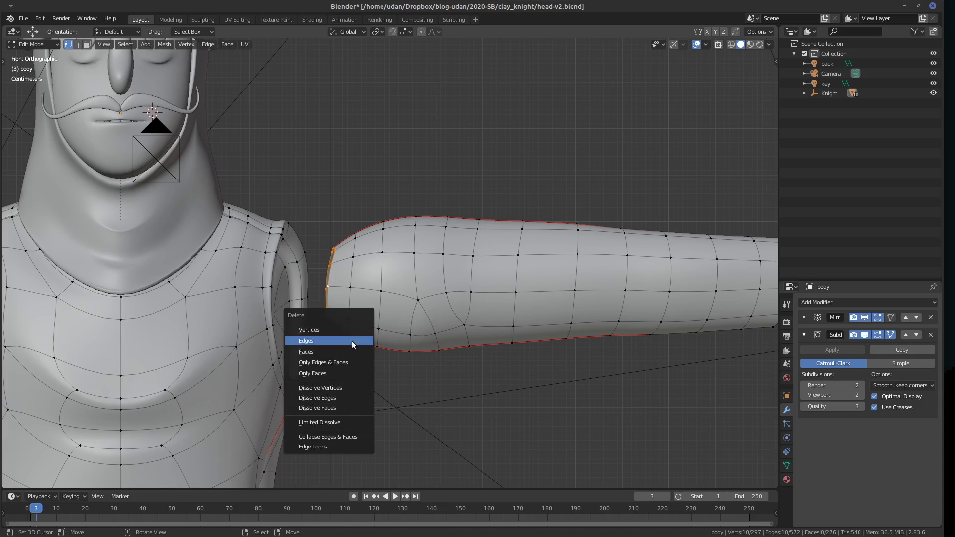
{"action": "left_click", "coordinate": [350, 331]}
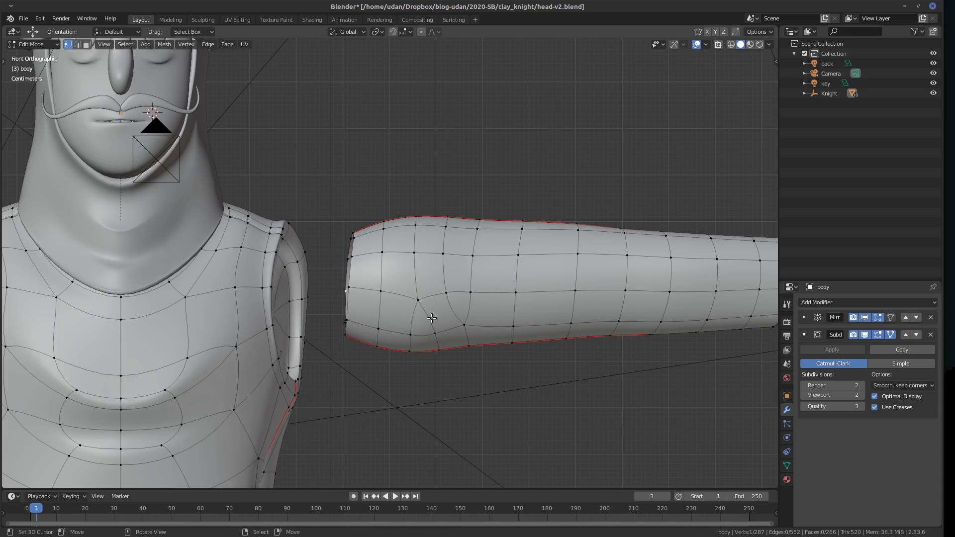
Select the whole linked arm and move it -0.09 m in X, back toward the torso.
{"action": "left_click", "coordinate": [347, 303], "text": "alt"}
{"action": "middle_click_drag", "start_coordinate": [537, 297], "coordinate": [510, 299], "text": "shift"}
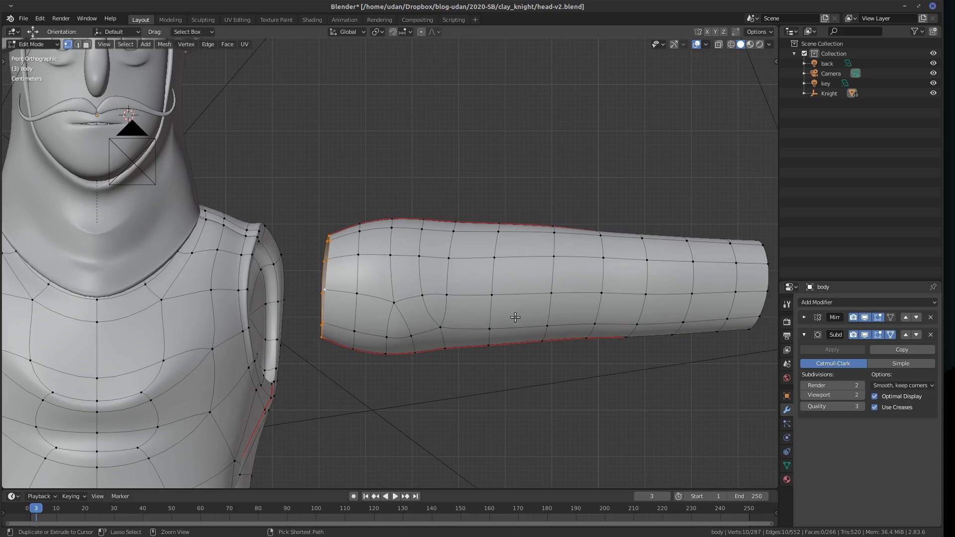
{"action": "key", "text": "ctrl+l"}
{"action": "left_click_drag", "start_coordinate": [531, 306], "coordinate": [490, 306]}
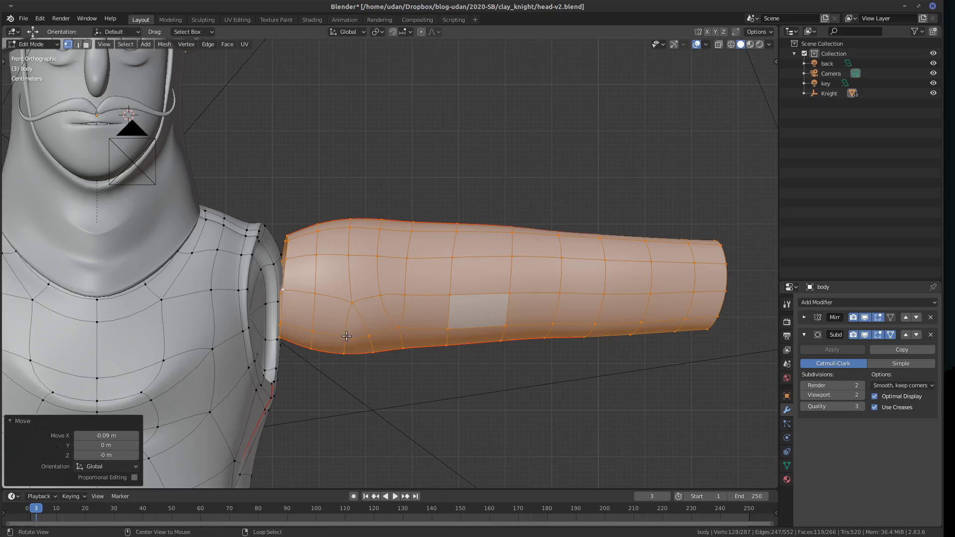
Extrude the three lowest vertices of the arm's shoulder opening toward the armpit, about -0.115 m in X and -0.199 m in Z.
{"action": "middle_click_drag", "start_coordinate": [350, 333], "coordinate": [360, 342]}
{"action": "right_click", "coordinate": [288, 326]}
{"action": "right_click", "coordinate": [280, 335], "text": "shift"}
{"action": "left_click", "coordinate": [276, 324], "text": "shift"}
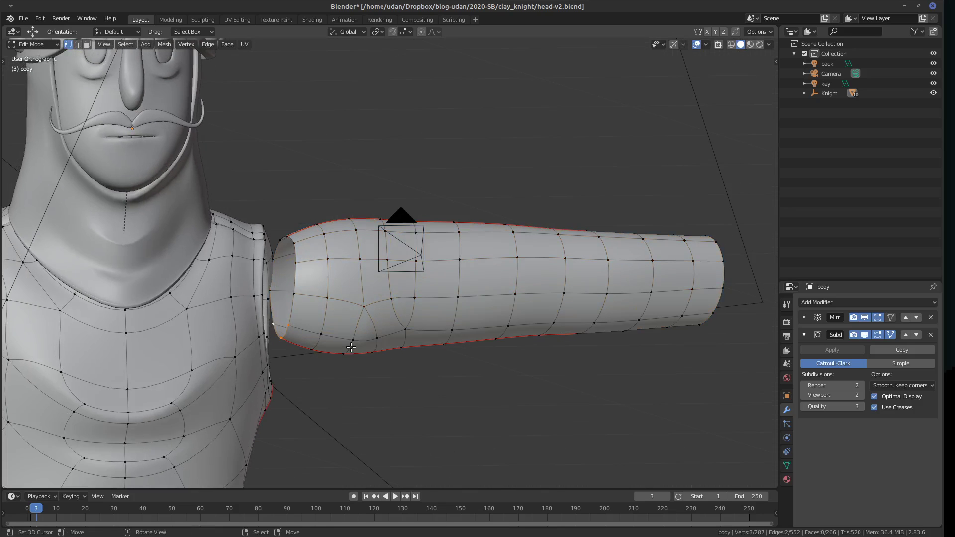
{"action": "key", "text": "KP_1"}
{"action": "scroll", "coordinate": [388, 307], "scroll_direction": "up", "scroll_amount": 2}
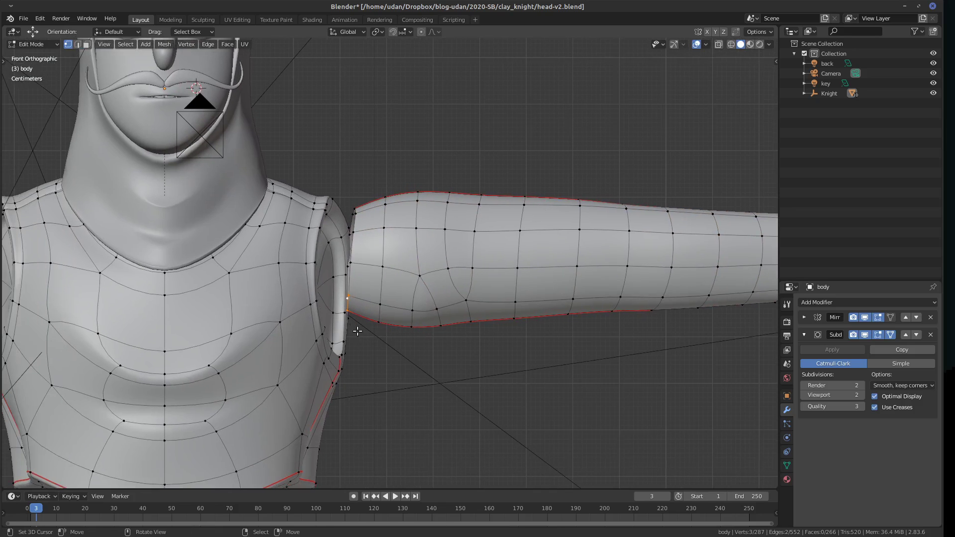
{"action": "key", "text": "e"}
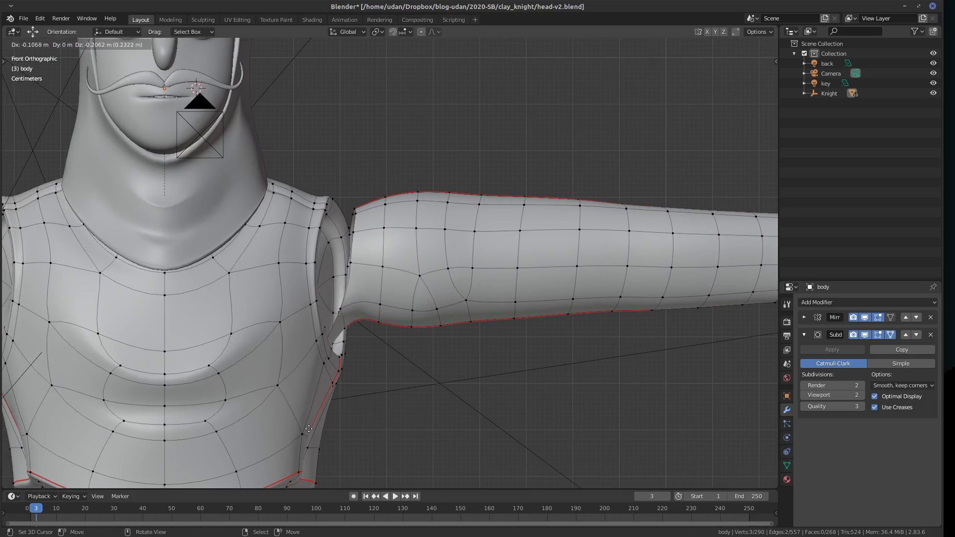
{"action": "left_click", "coordinate": [305, 421]}
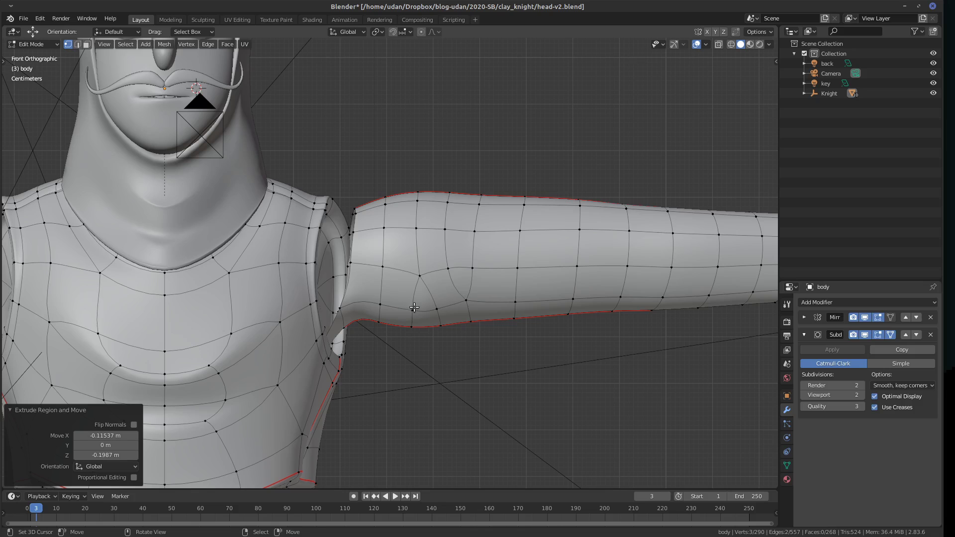
Select the whole linked arm and move it slightly down and toward the torso in the front view.
{"action": "key", "text": "ctrl+l"}
{"action": "key", "text": "g"}
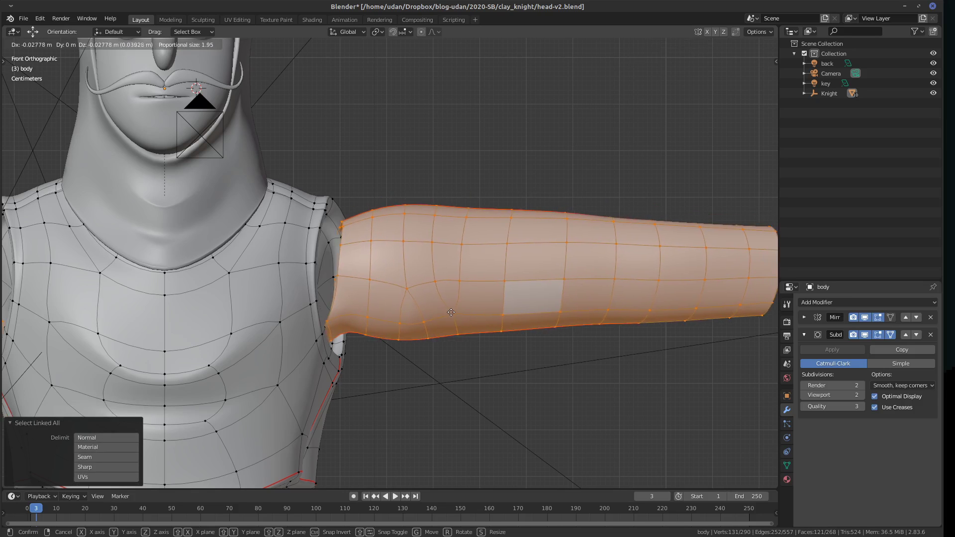
{"action": "left_click", "coordinate": [452, 314]}
Try to move the three top vertices of the arm's shoulder opening about -0.056 m in X and 0.016 m in Z.
{"action": "middle_click_drag", "start_coordinate": [458, 229], "coordinate": [390, 260]}
{"action": "left_click", "coordinate": [348, 230]}
{"action": "left_click", "coordinate": [354, 211], "text": "shift"}
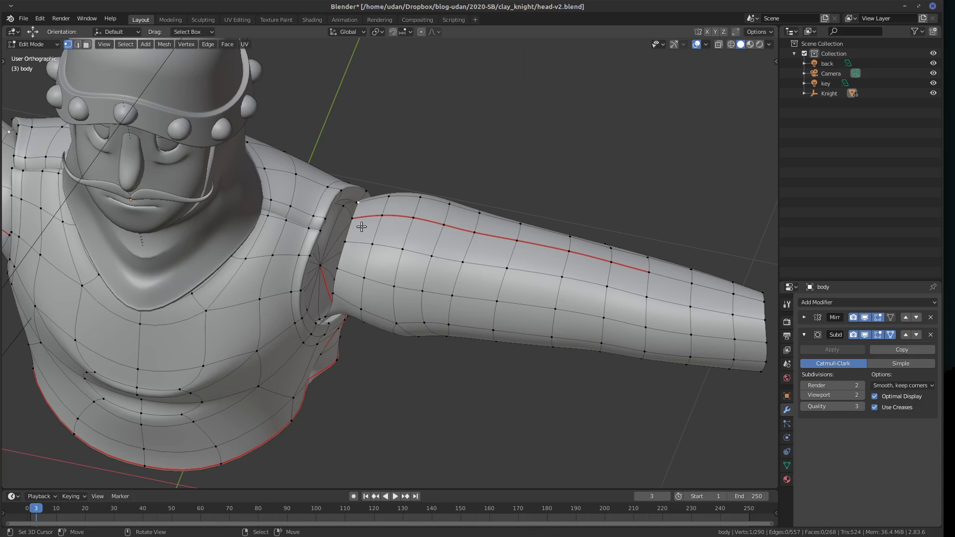
{"action": "key", "text": "KP_1"}
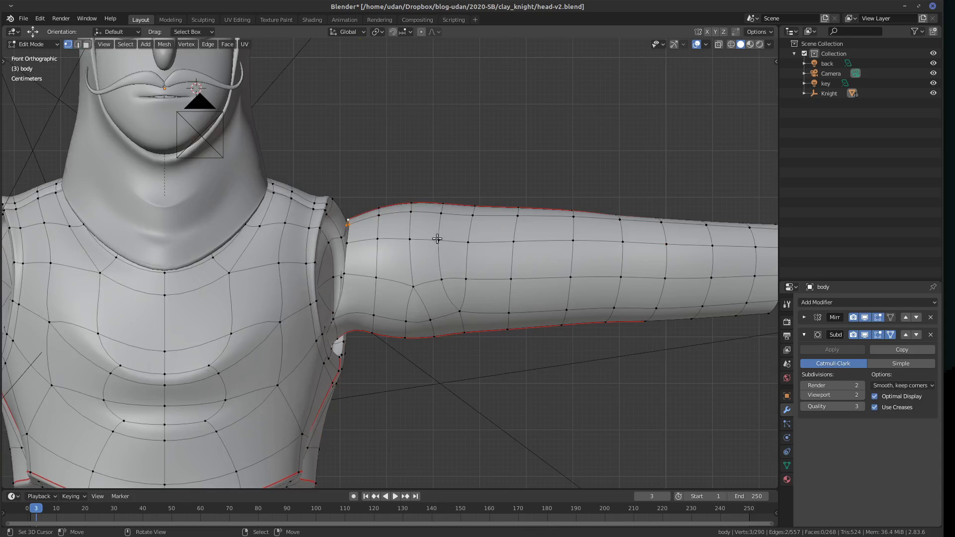
{"action": "middle_click_drag", "start_coordinate": [416, 239], "coordinate": [426, 251], "text": "shift"}
{"action": "key", "text": "g"}
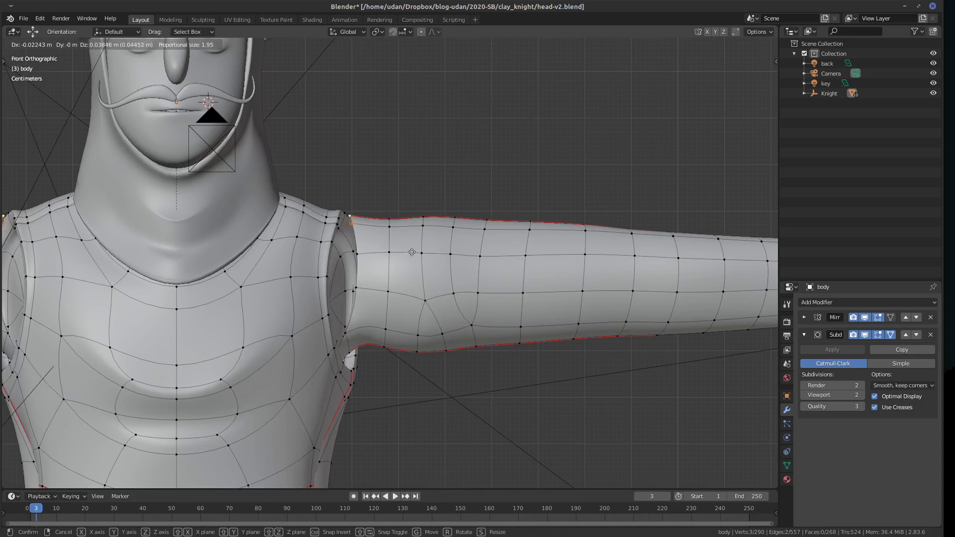
{"action": "left_click", "coordinate": [394, 259]}
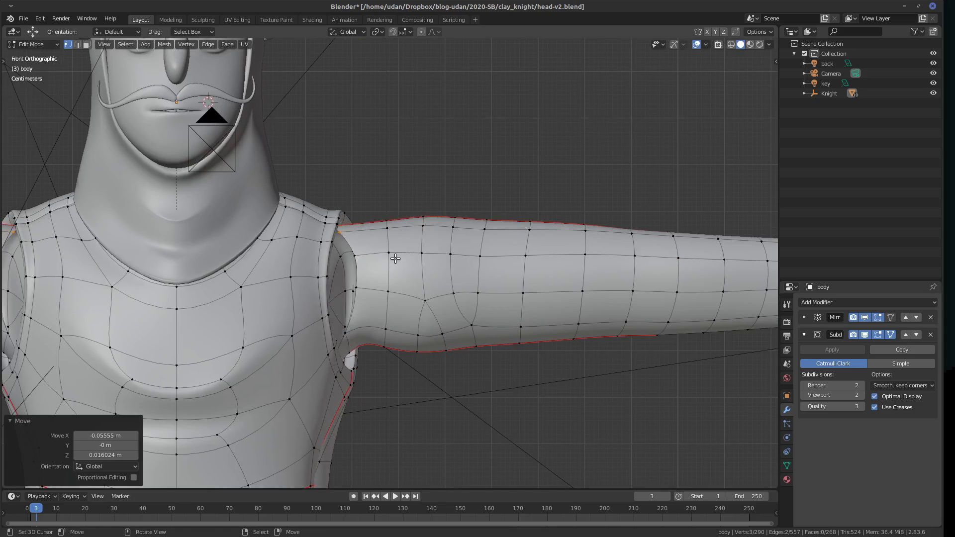
Undo the move of the top vertices of the arm's shoulder opening.
{"action": "left_click", "coordinate": [388, 238], "text": "alt"}
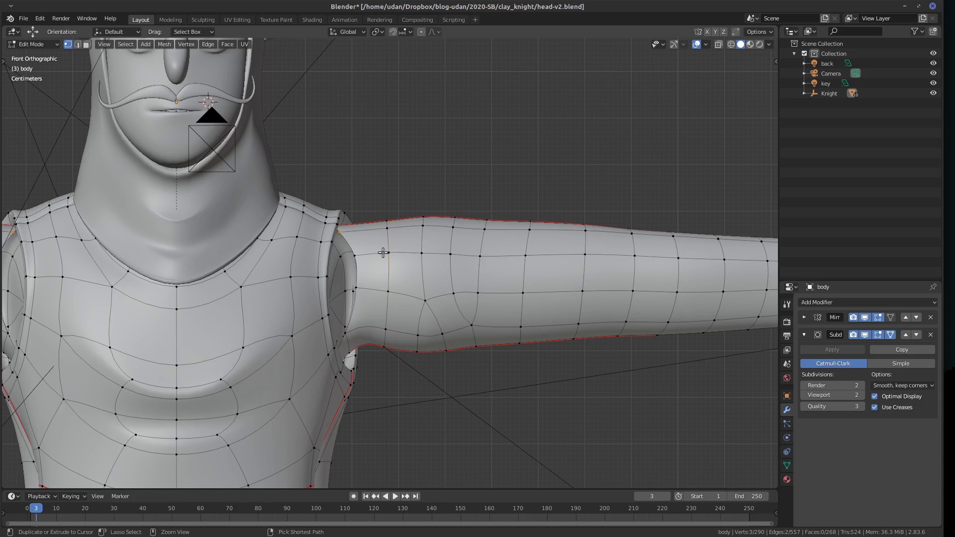
{"action": "key", "text": "ctrl+z"}
{"action": "key", "text": "ctrl+z"}
Extrude the upper boundary vertices of the arm's shoulder opening toward the torso, about -0.15 m in X and 0.02 m in Z.
{"action": "key", "text": "ctrl+z"}
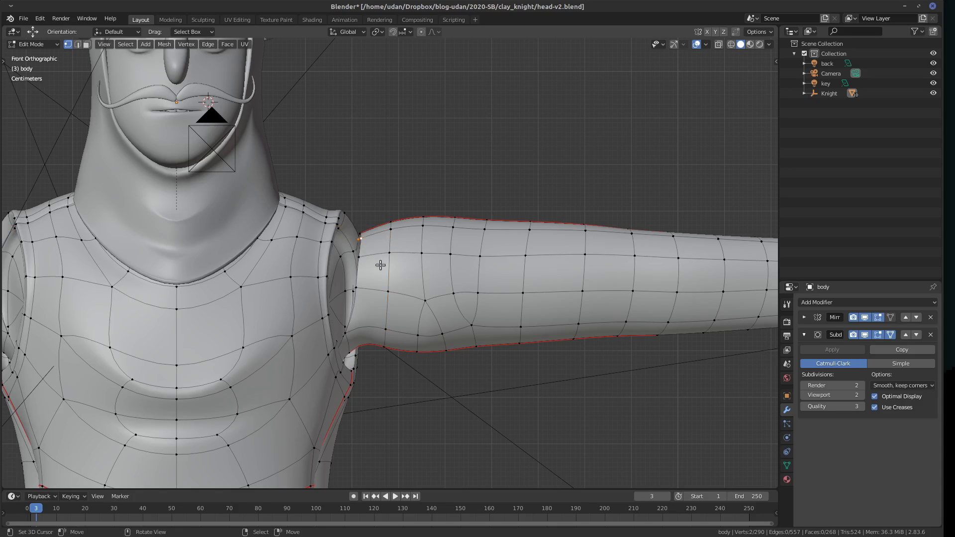
{"action": "middle_click_drag", "start_coordinate": [362, 259], "coordinate": [382, 273]}
{"action": "key", "text": "ctrl+z"}
{"action": "right_click", "coordinate": [360, 286], "text": "alt"}
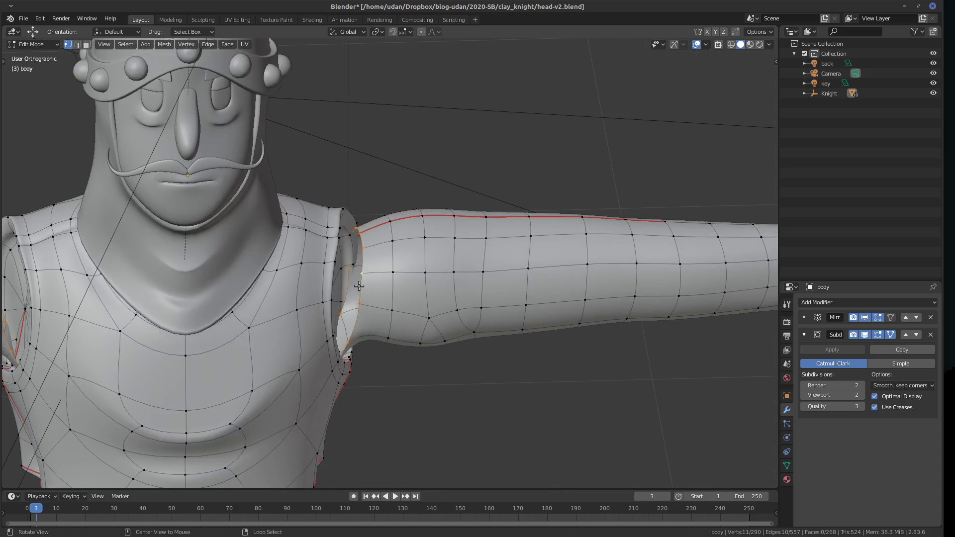
{"action": "right_click", "coordinate": [347, 338], "text": "shift"}
{"action": "right_click", "coordinate": [342, 315], "text": "shift"}
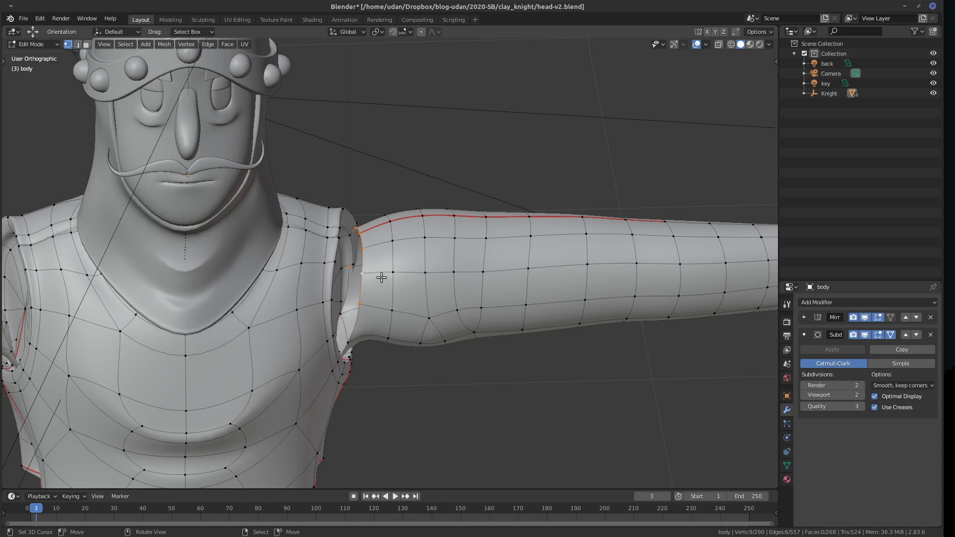
{"action": "key", "text": "KP_1"}
{"action": "key", "text": "e"}
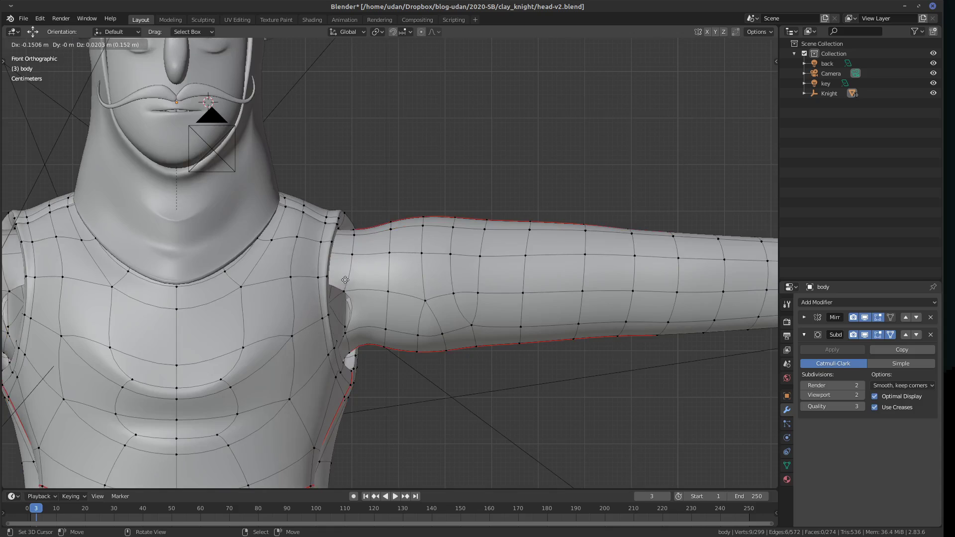
{"action": "left_click", "coordinate": [357, 269]}
Select the whole linked arm and move it about -0.03 m in X and 0.007 m in Z.
{"action": "key", "text": "ctrl+l"}
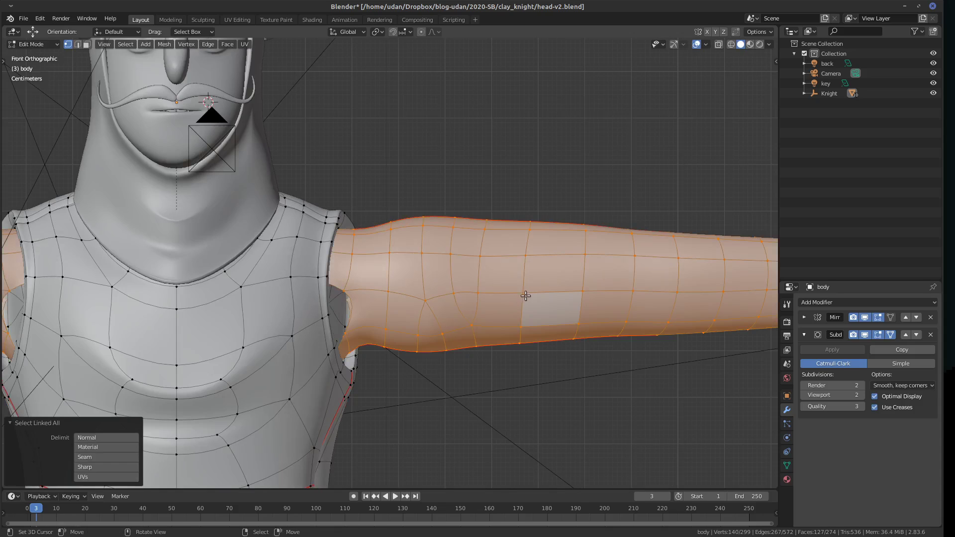
{"action": "key", "text": "g"}
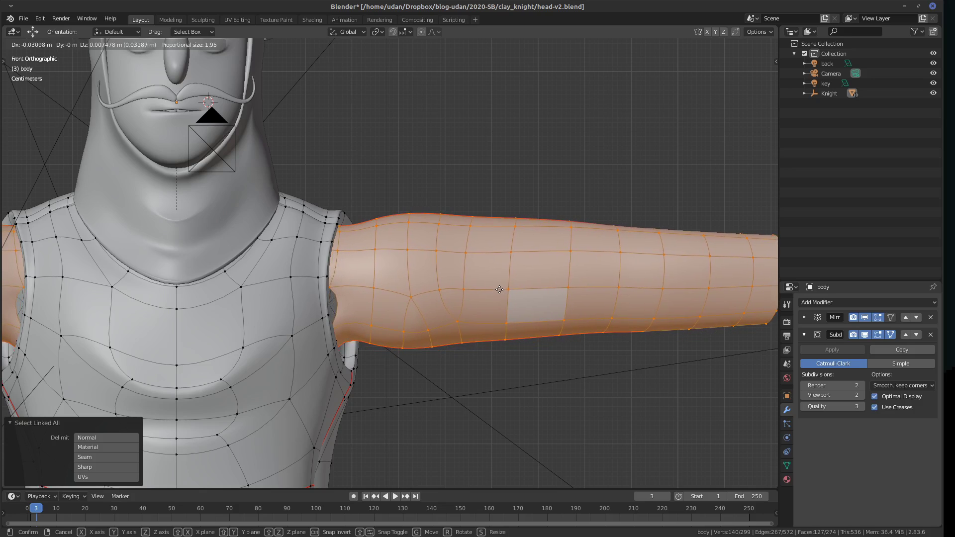
{"action": "left_click", "coordinate": [497, 289]}
Select the whole linked torso and hide it to expose the arm's shoulder end.
{"action": "left_click", "coordinate": [351, 383]}
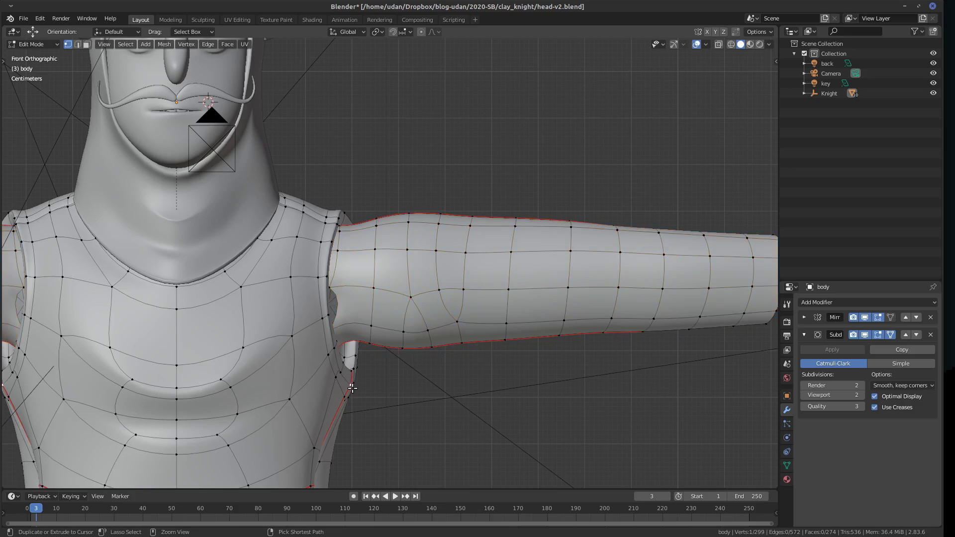
{"action": "key", "text": "ctrl+l"}
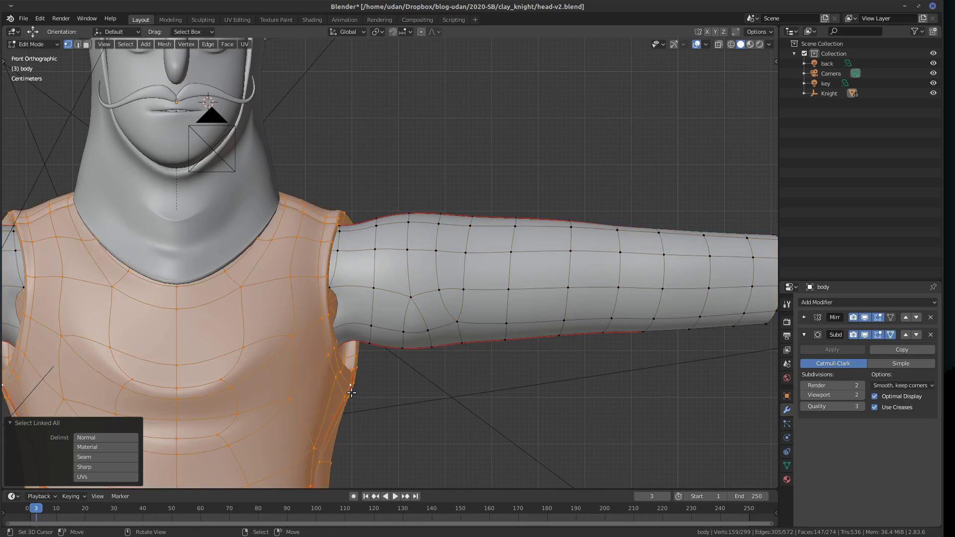
{"action": "key", "text": "h"}
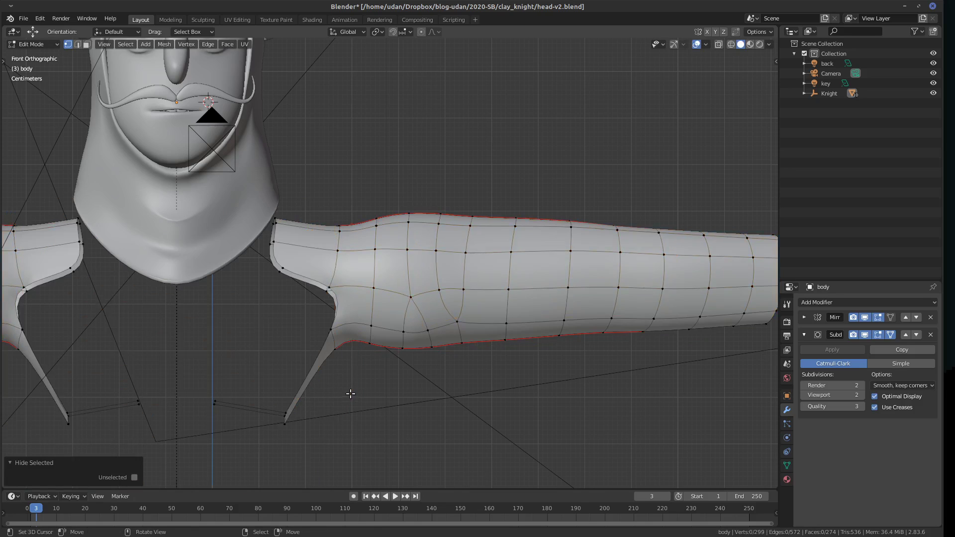
Select the three lowest vertices of the arm's armpit extension and move them outward in the front view.
{"action": "middle_click_drag", "start_coordinate": [305, 388], "coordinate": [290, 414]}
{"action": "right_click", "coordinate": [284, 422], "text": "shift"}
{"action": "key", "text": "KP_1"}
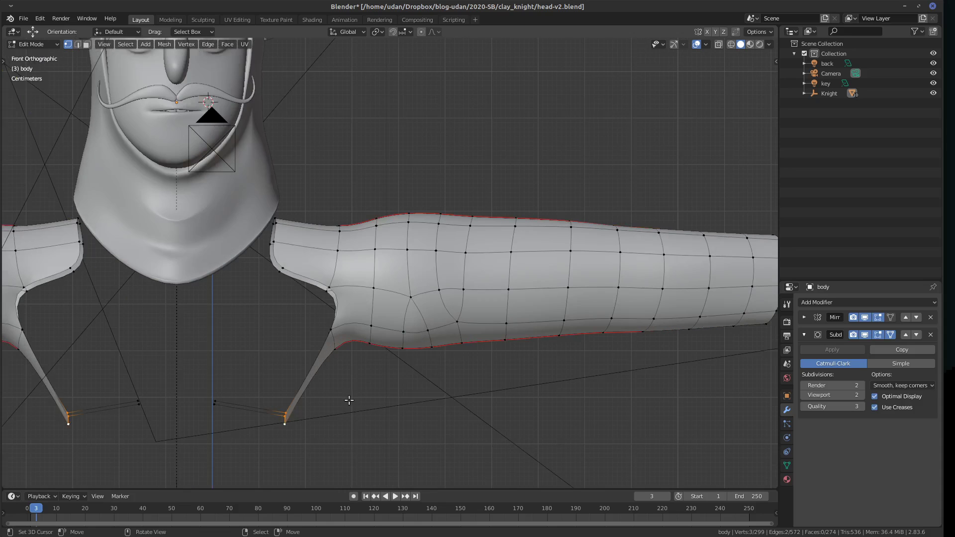
{"action": "key", "text": "g"}
{"action": "left_click", "coordinate": [359, 406]}
Adjust the front vertices where the armpit extension meets the underside of the arm.
{"action": "left_click", "coordinate": [341, 331]}
{"action": "key", "text": "g"}
{"action": "left_click", "coordinate": [368, 333]}
{"action": "right_click", "coordinate": [336, 333]}
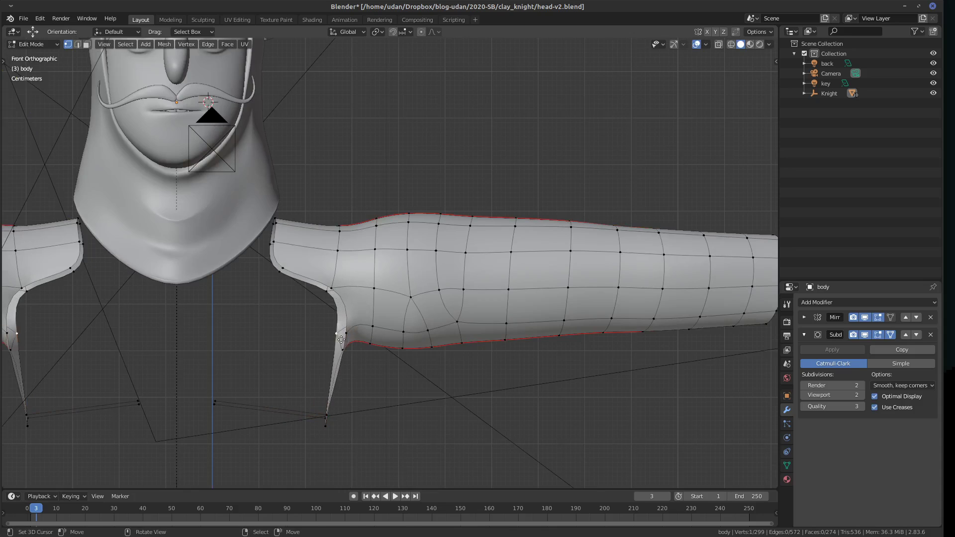
{"action": "key", "text": "g"}
{"action": "left_click", "coordinate": [334, 347]}
Reposition the individual vertices at the lower tip of the armpit extension so that it hangs nearly vertically.
{"action": "right_click", "coordinate": [329, 413]}
{"action": "key", "text": "g"}
{"action": "left_click", "coordinate": [347, 416]}
{"action": "right_click", "coordinate": [327, 421]}
{"action": "key", "text": "g"}
{"action": "left_click", "coordinate": [344, 427]}
{"action": "left_click", "coordinate": [328, 427]}
{"action": "key", "text": "g"}
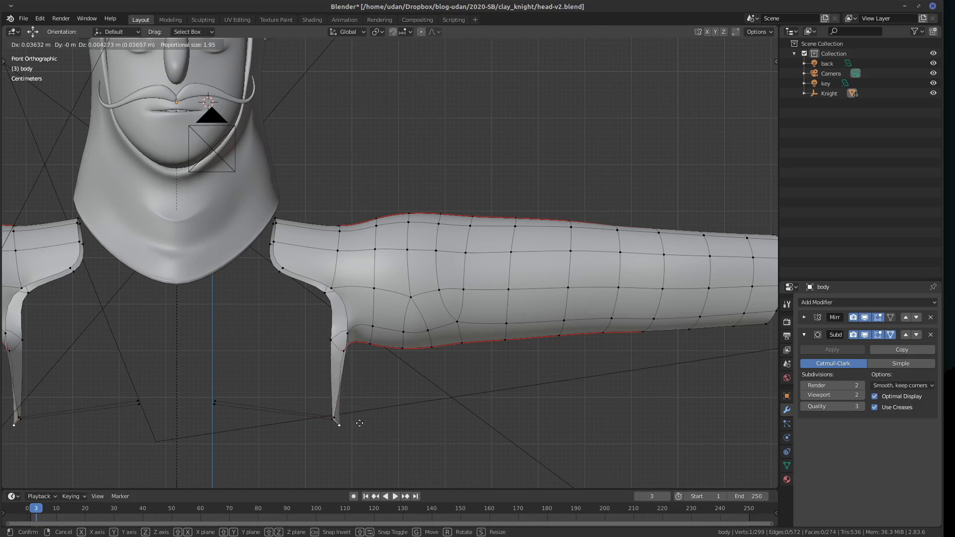
{"action": "left_click", "coordinate": [339, 421]}
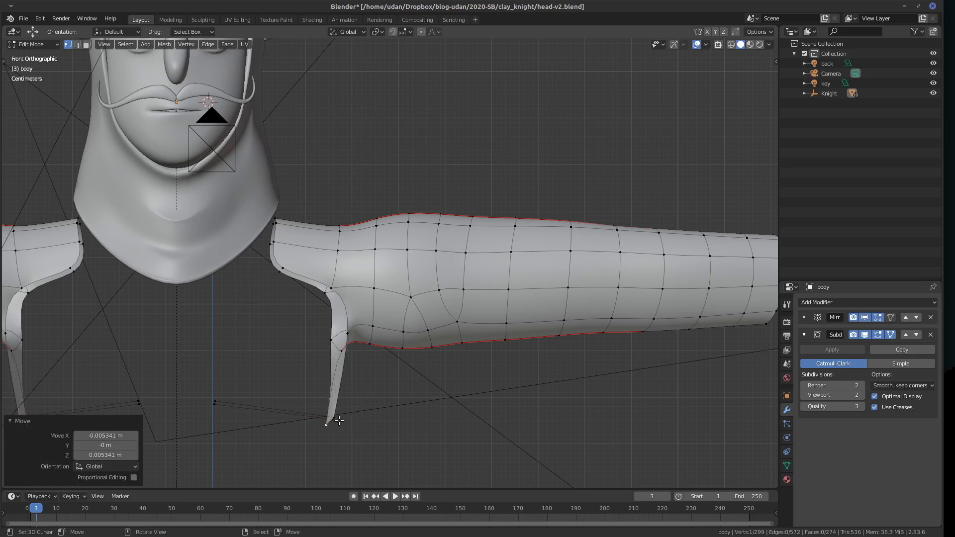
Move the underside vertex at the bend between the armpit extension and the arm slightly upward.
{"action": "left_click", "coordinate": [341, 350]}
{"action": "key", "text": "g"}
{"action": "left_click", "coordinate": [346, 355]}
Raise the lower vertices of the upper arm beside the armpit to smooth its underside.
{"action": "right_click", "coordinate": [376, 341]}
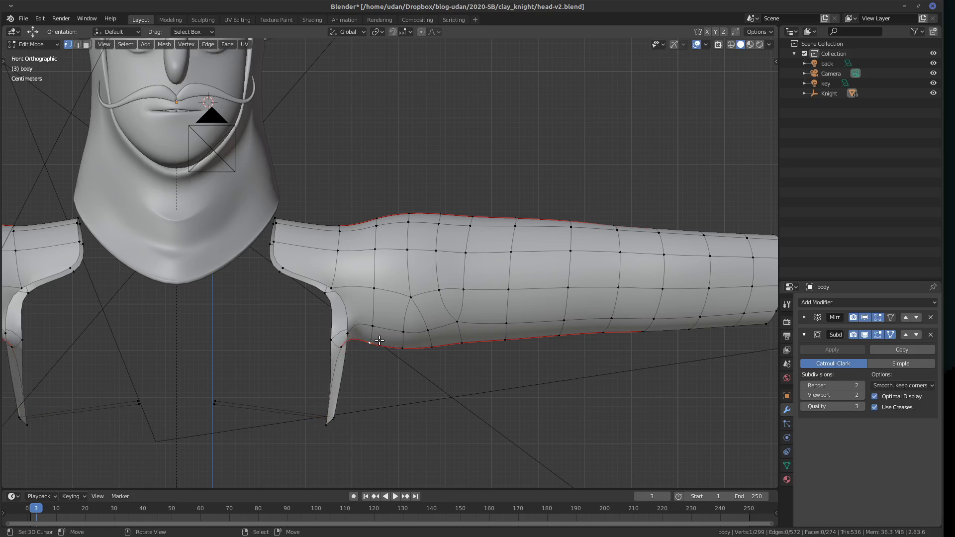
{"action": "key", "text": "g"}
{"action": "left_click", "coordinate": [434, 350]}
{"action": "right_click", "coordinate": [374, 324]}
{"action": "key", "text": "g"}
{"action": "left_click", "coordinate": [404, 311]}
{"action": "right_click", "coordinate": [405, 326]}
{"action": "key", "text": "g"}
{"action": "left_click", "coordinate": [404, 324]}
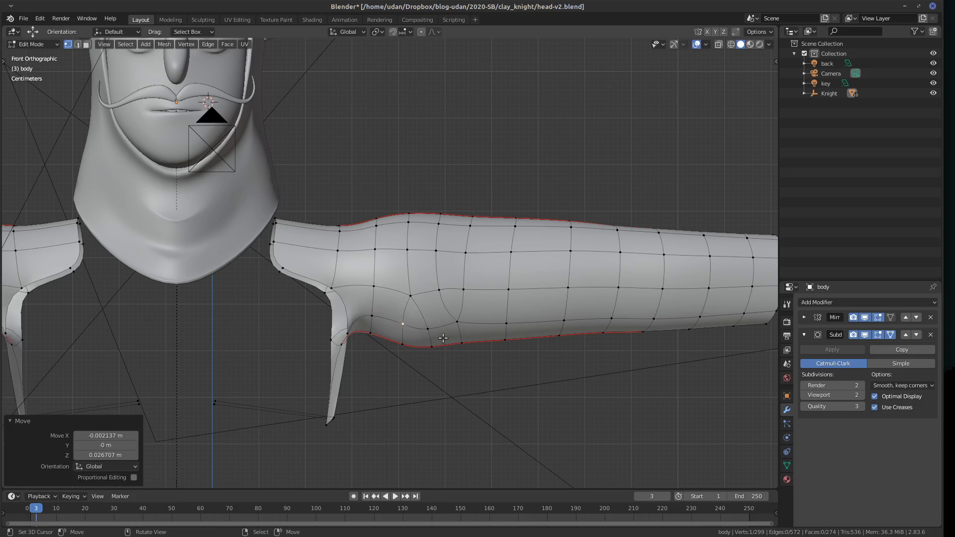
Merge the two neighbouring vertices on the lower front of the upper arm at their center.
{"action": "left_click", "coordinate": [420, 341], "text": "alt"}
{"action": "left_click", "coordinate": [402, 329], "text": "alt"}
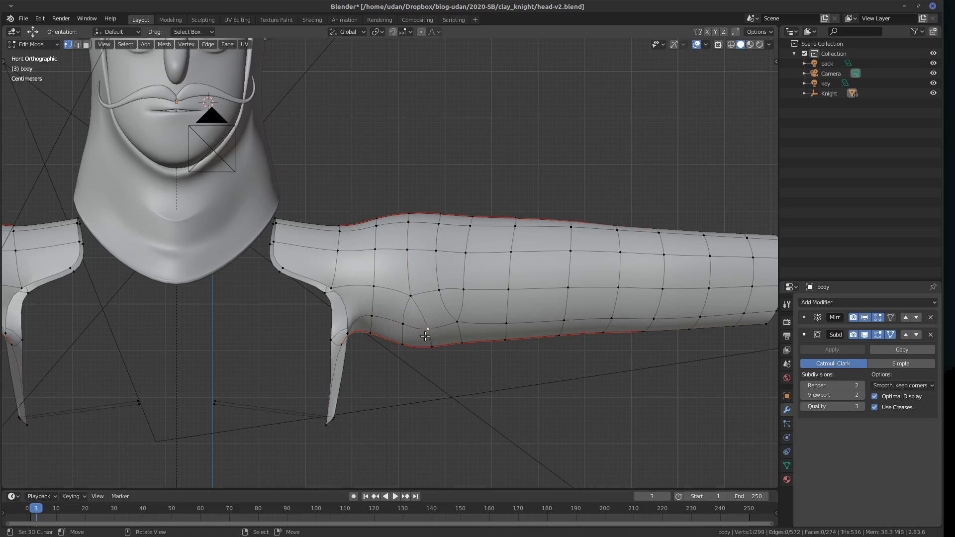
{"action": "left_click", "coordinate": [403, 326], "text": "shift"}
{"action": "key", "text": "m"}
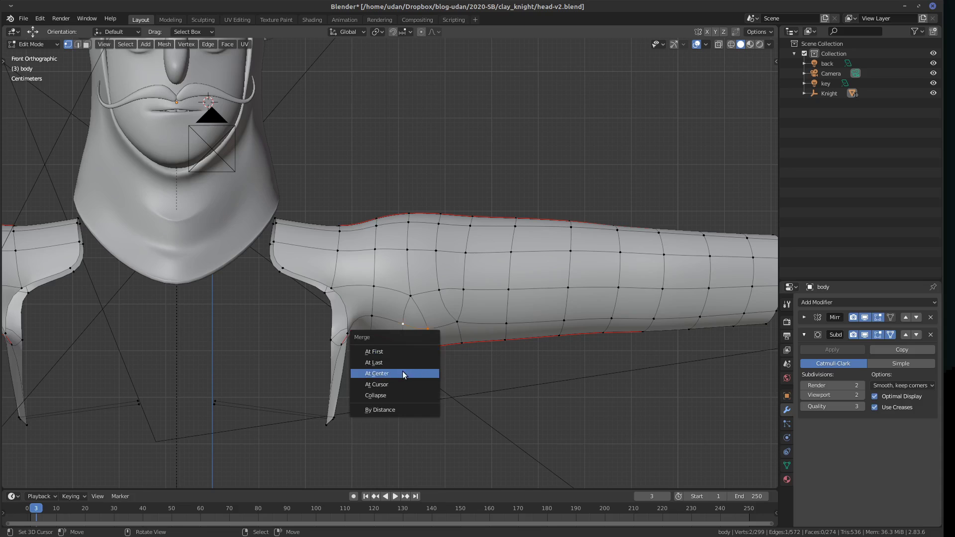
{"action": "left_click", "coordinate": [403, 374]}
Try to merge the three vertices of the triangular face beneath the upper arm.
{"action": "middle_click_drag", "start_coordinate": [441, 355], "coordinate": [433, 334]}
{"action": "right_click", "coordinate": [432, 344], "text": "shift"}
{"action": "right_click", "coordinate": [411, 341], "text": "shift"}
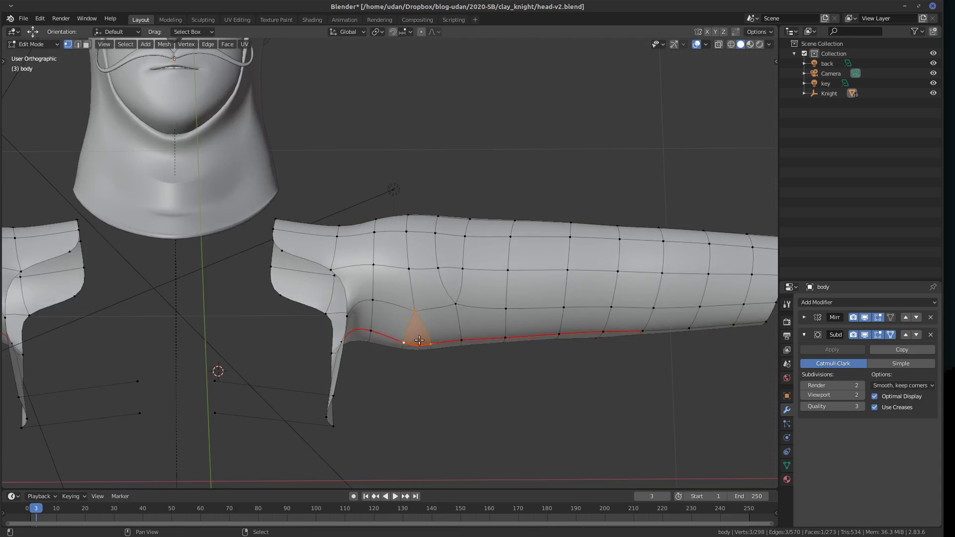
{"action": "key", "text": "m"}
{"action": "left_click", "coordinate": [426, 356]}
{"action": "middle_click_drag", "start_coordinate": [494, 342], "coordinate": [452, 334]}
{"action": "key", "text": "ctrl+z"}
Merge the two neighbouring seam vertices on the underside of the upper arm.
{"action": "left_click", "coordinate": [413, 334], "text": "shift"}
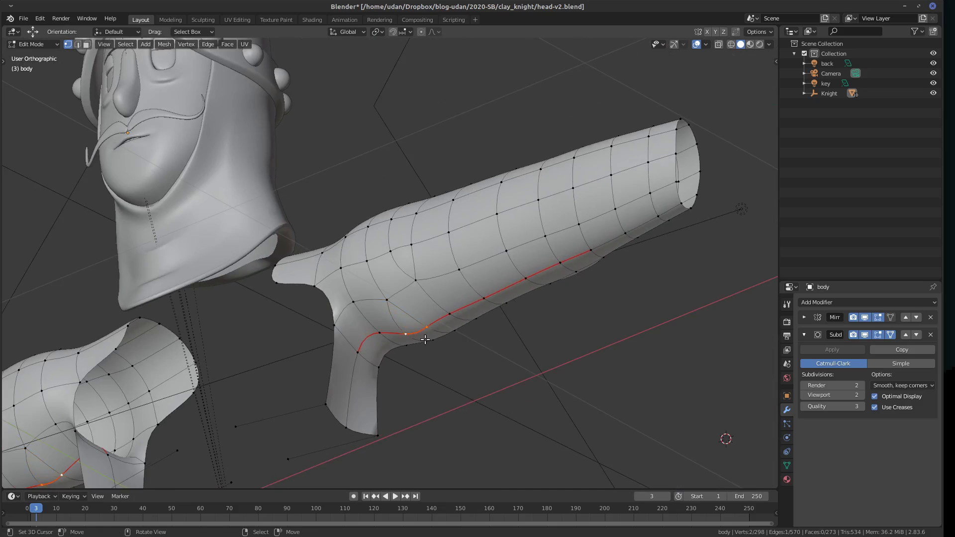
{"action": "key", "text": "m"}
{"action": "left_click", "coordinate": [427, 347]}
Add a lengthwise loop cut along the lower front of the upper arm, starting at the shoulder opening.
{"action": "middle_click_drag", "start_coordinate": [427, 347], "coordinate": [408, 314]}
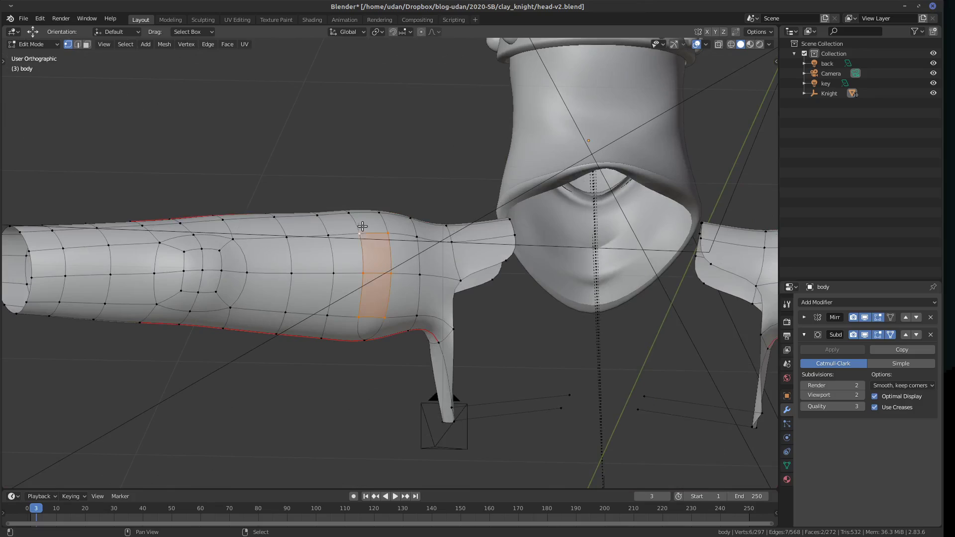
{"action": "left_click", "coordinate": [353, 213], "text": "shift"}
{"action": "left_click", "coordinate": [379, 212], "text": "shift"}
{"action": "middle_click_drag", "start_coordinate": [379, 213], "coordinate": [494, 268]}
{"action": "key", "text": "KP_1"}
{"action": "key", "text": "ctrl+r"}
{"action": "left_click", "coordinate": [410, 308]}
{"action": "left_click", "coordinate": [417, 309]}
Move the end vertex of the new cut about -0.015 m in X and 0.038 m in Z.
{"action": "right_click", "coordinate": [443, 309]}
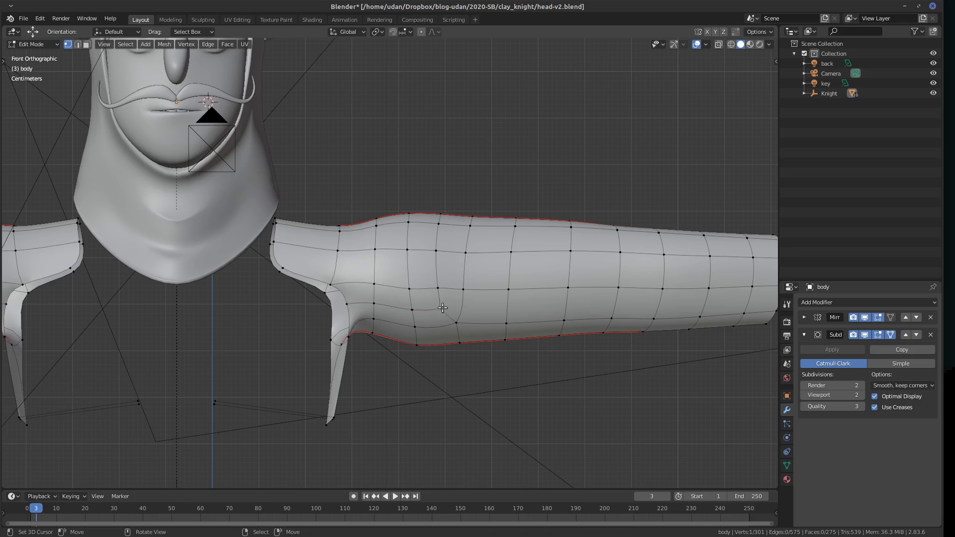
{"action": "key", "text": "g"}
{"action": "left_click", "coordinate": [439, 294]}
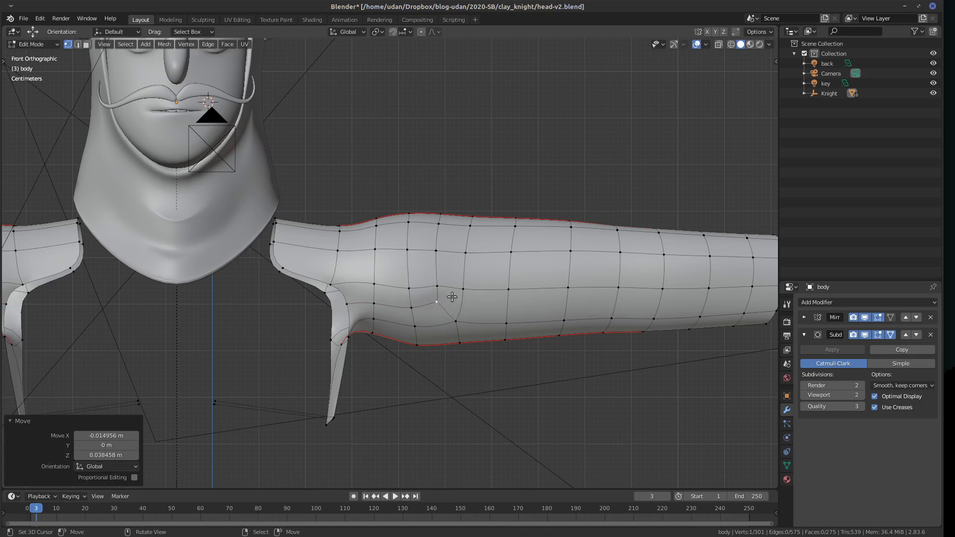
Delete the vertical edge loop around the upper arm just inside the end of the new cut.
{"action": "left_click", "coordinate": [410, 281], "text": "alt"}
{"action": "key", "text": "x"}
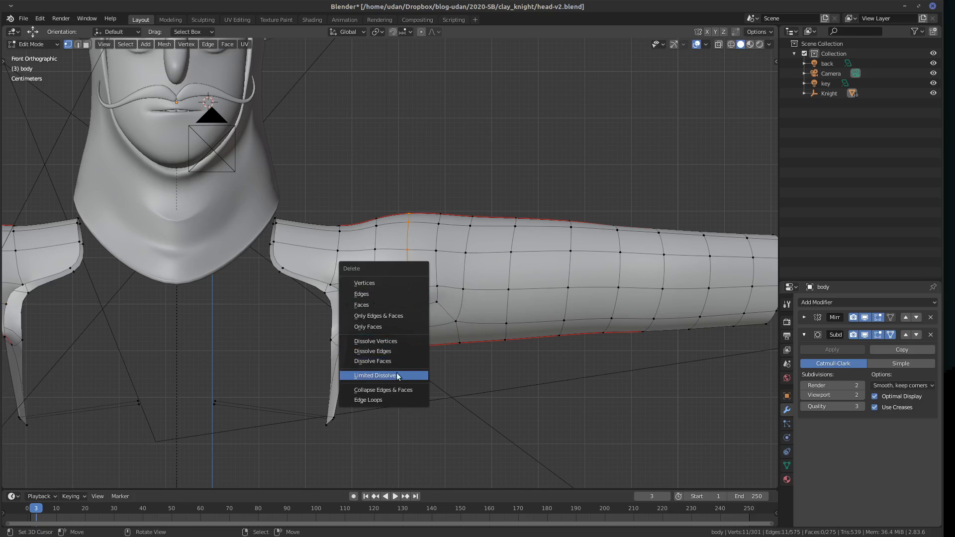
{"action": "left_click", "coordinate": [390, 400]}
Dissolve the diagonal edge between the two faces on the lower front of the upper arm.
{"action": "left_click", "coordinate": [431, 296]}
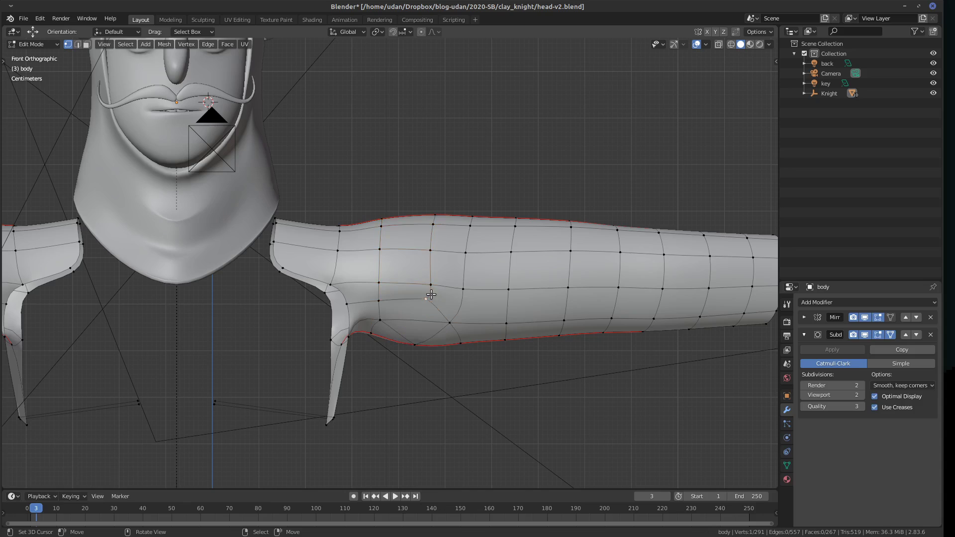
{"action": "scroll", "coordinate": [462, 282], "scroll_direction": "down", "scroll_amount": 1, "text": "shift"}
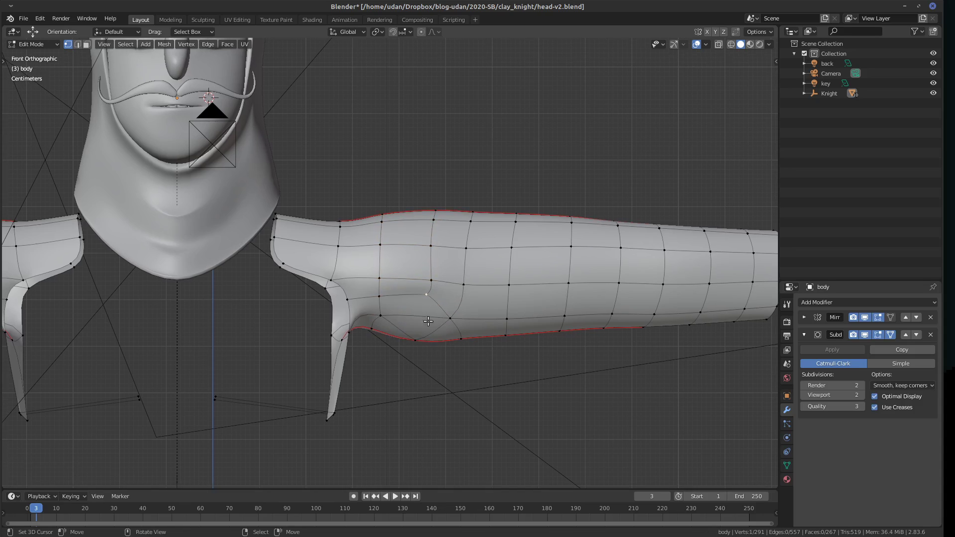
{"action": "left_click", "coordinate": [416, 339], "text": "shift"}
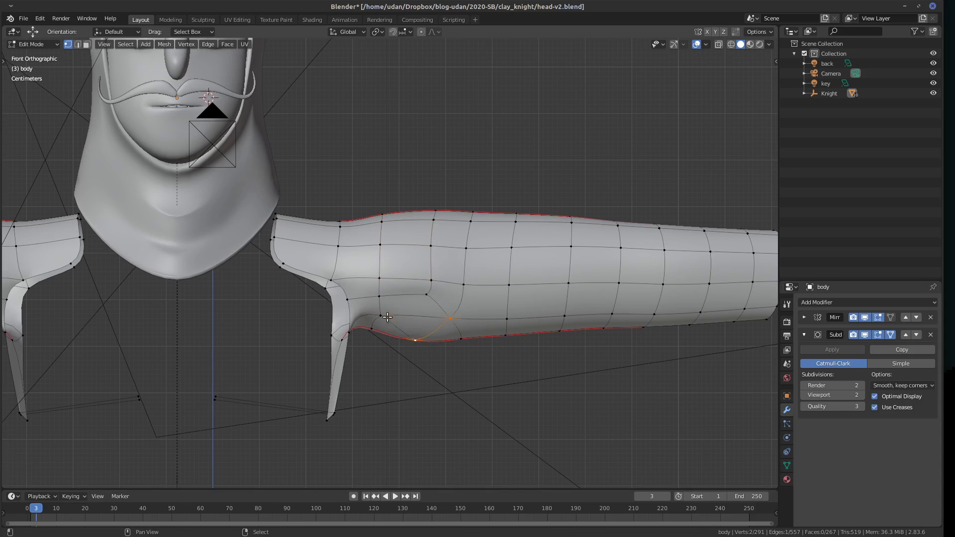
{"action": "left_click", "coordinate": [453, 315]}
{"action": "middle_click_drag", "start_coordinate": [453, 315], "coordinate": [475, 324]}
{"action": "key", "text": "KP_1"}
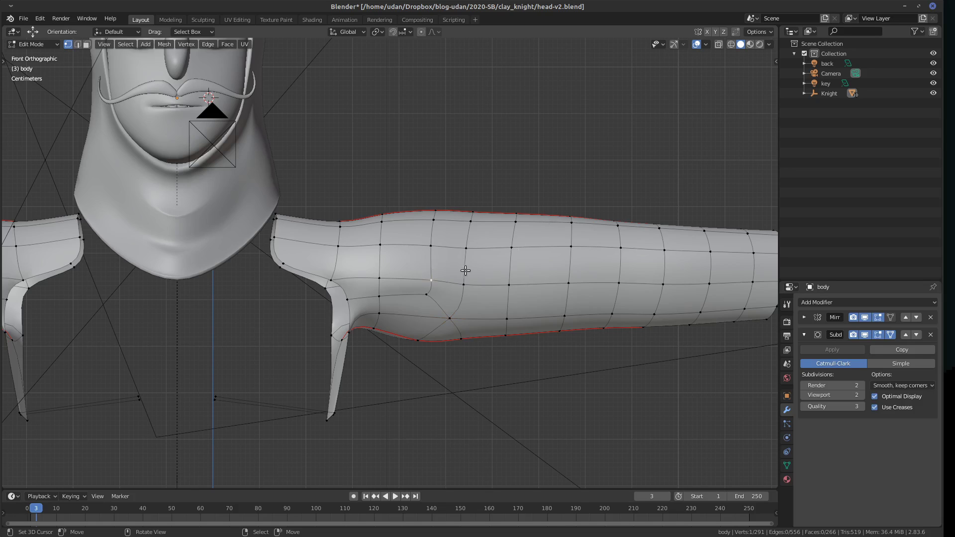
Raise the front vertex above the cut's end about 0.065 m in Z and adjust the neighbouring vertices above it.
{"action": "key", "text": "g"}
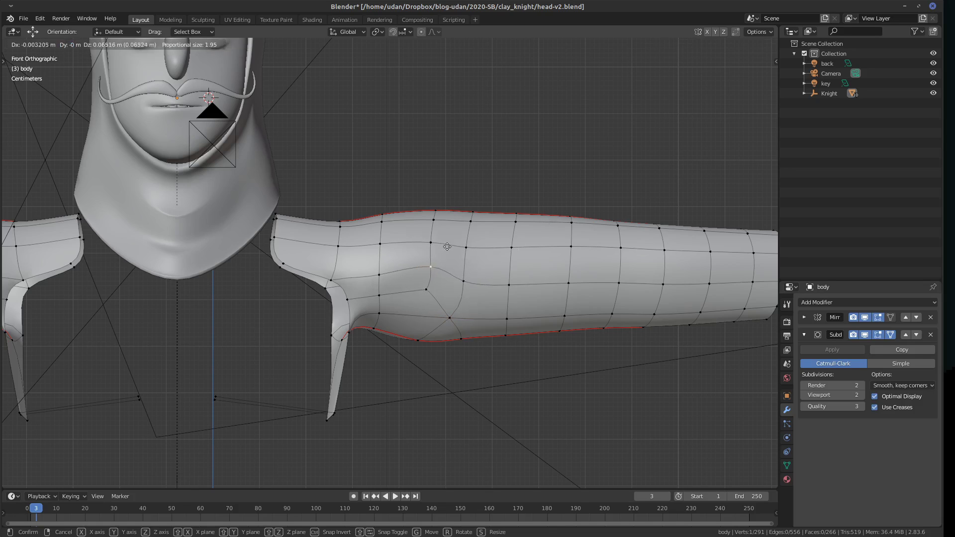
{"action": "left_click", "coordinate": [443, 246]}
{"action": "key", "text": "g"}
{"action": "left_click", "coordinate": [465, 230]}
{"action": "right_click", "coordinate": [468, 243]}
{"action": "key", "text": "g"}
{"action": "left_click", "coordinate": [482, 228]}
Reposition the vertices along the top of the upper arm to even out the spacing of its edge loops.
{"action": "right_click", "coordinate": [471, 219]}
{"action": "key", "text": "g"}
{"action": "left_click", "coordinate": [479, 223]}
{"action": "right_click", "coordinate": [475, 210]}
{"action": "key", "text": "g"}
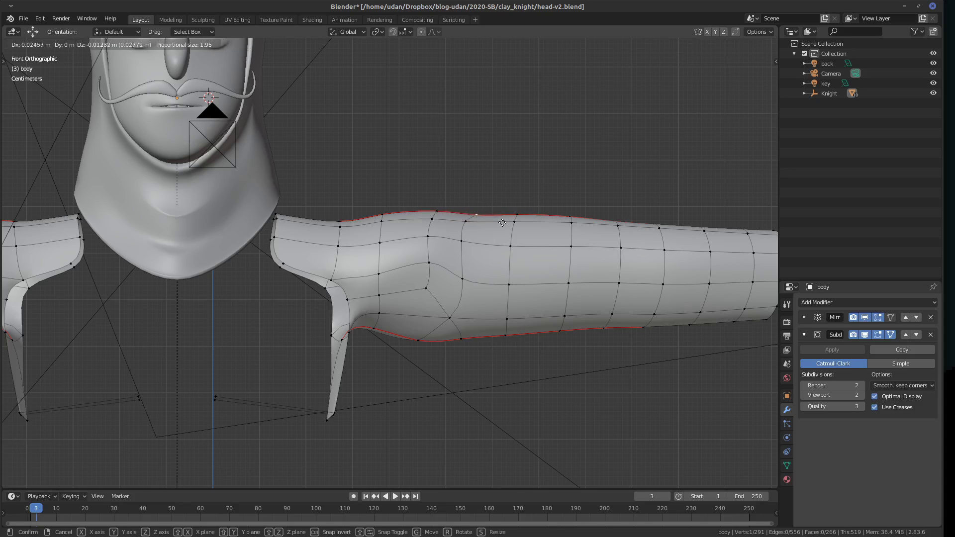
{"action": "left_click", "coordinate": [499, 222]}
{"action": "right_click", "coordinate": [439, 214]}
{"action": "key", "text": "g"}
{"action": "left_click", "coordinate": [467, 220]}
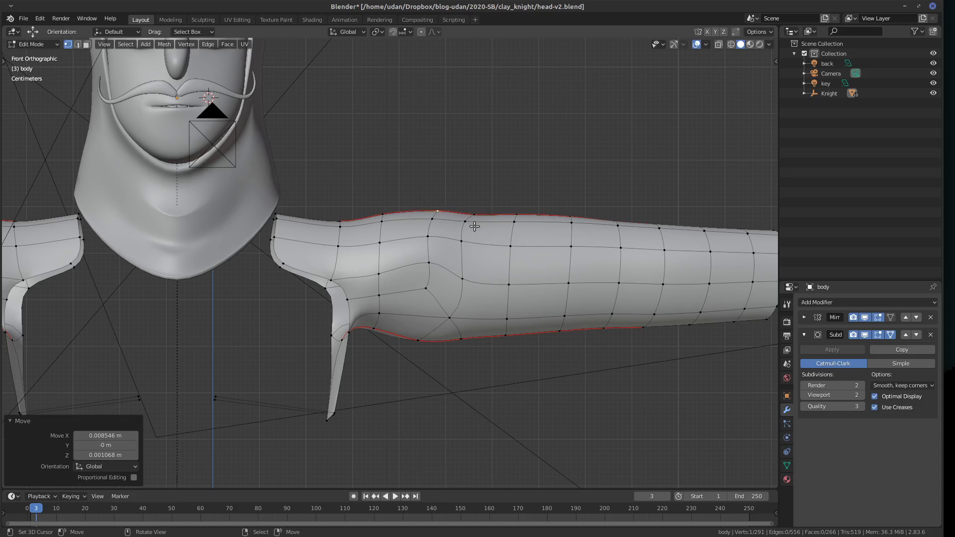
Dissolve the diagonal edge between the two adjacent faces on the lower back of the upper arm.
{"action": "key", "text": "ctrl+KP_1"}
{"action": "middle_click_drag", "start_coordinate": [447, 254], "coordinate": [487, 230]}
{"action": "right_click", "coordinate": [419, 295]}
{"action": "right_click", "coordinate": [413, 270], "text": "shift"}
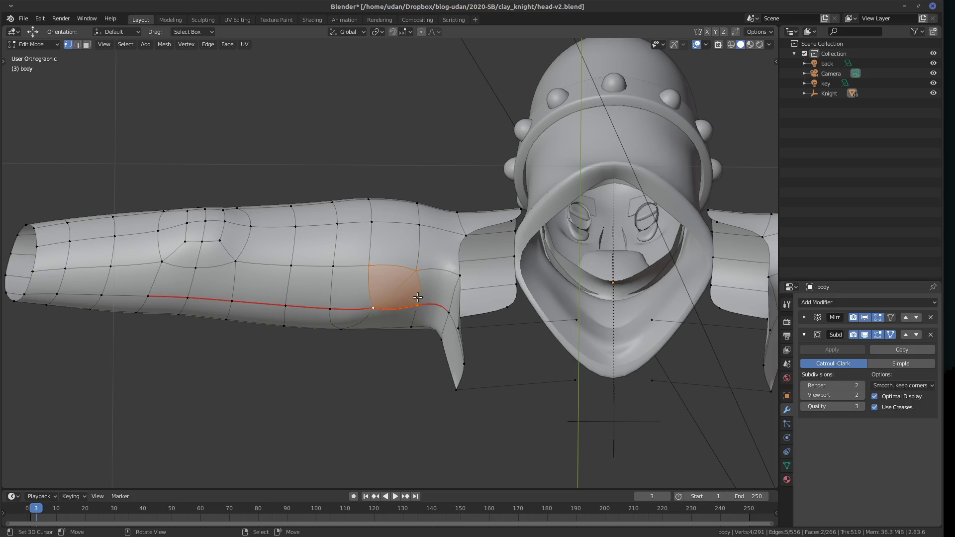
Merge the two neighbouring vertices on the upper arm's underside seam at their center.
{"action": "middle_click_drag", "start_coordinate": [427, 296], "coordinate": [454, 332]}
{"action": "left_click", "coordinate": [447, 340]}
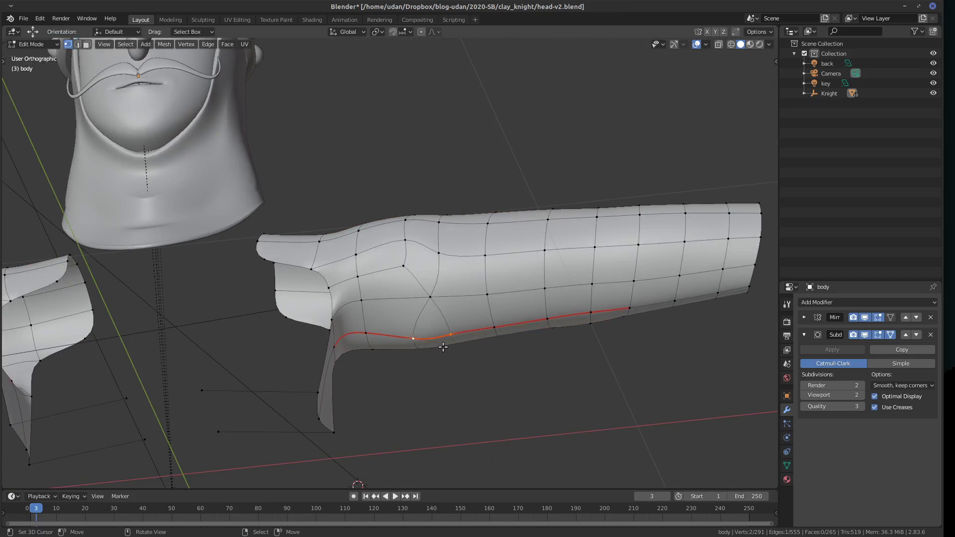
{"action": "key", "text": "m"}
{"action": "left_click", "coordinate": [443, 347]}
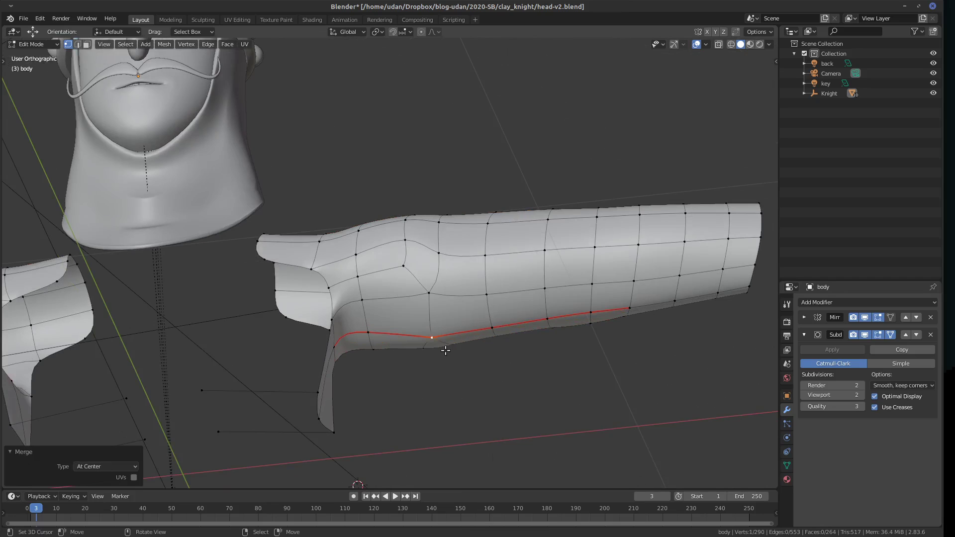
Merge the two neighbouring vertices on the lower back of the upper arm.
{"action": "middle_click_drag", "start_coordinate": [496, 338], "coordinate": [397, 304]}
{"action": "left_click", "coordinate": [398, 304]}
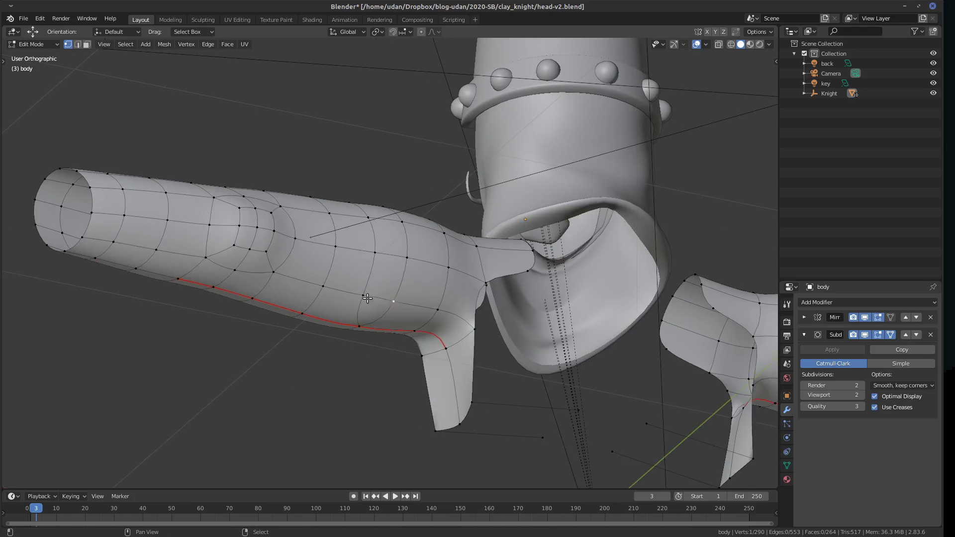
{"action": "key", "text": "m"}
{"action": "left_click", "coordinate": [399, 317]}
Add one centered lengthwise loop cut along the lower back of the upper arm, ending at the shoulder opening.
{"action": "middle_click_drag", "start_coordinate": [399, 318], "coordinate": [447, 324]}
{"action": "key", "text": "ctrl+r"}
{"action": "left_click", "coordinate": [440, 321]}
{"action": "right_click", "coordinate": [439, 319]}
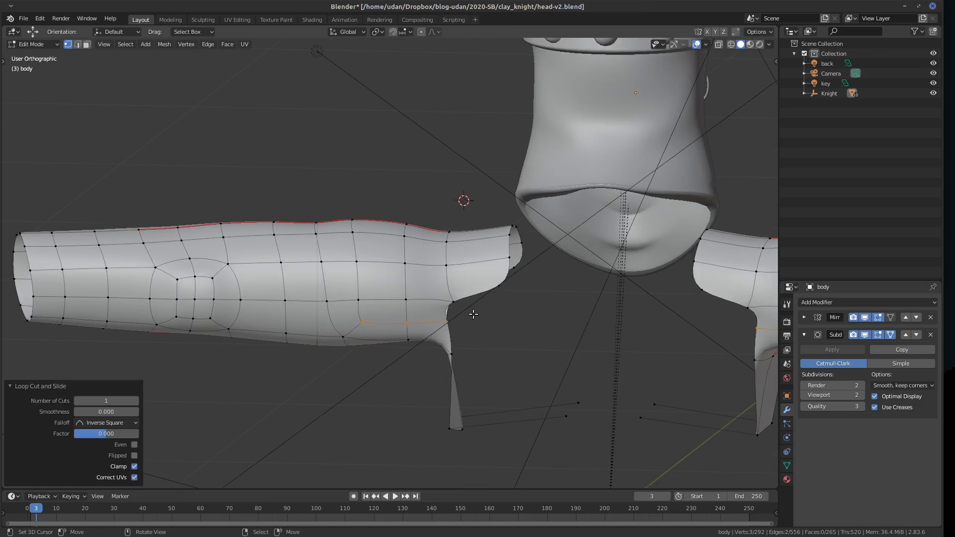
Shift the vertices around the inner end of the curved loop on the back of the upper arm toward the shoulder to even their spacing.
{"action": "key", "text": "ctrl+KP_1"}
{"action": "right_click", "coordinate": [377, 287]}
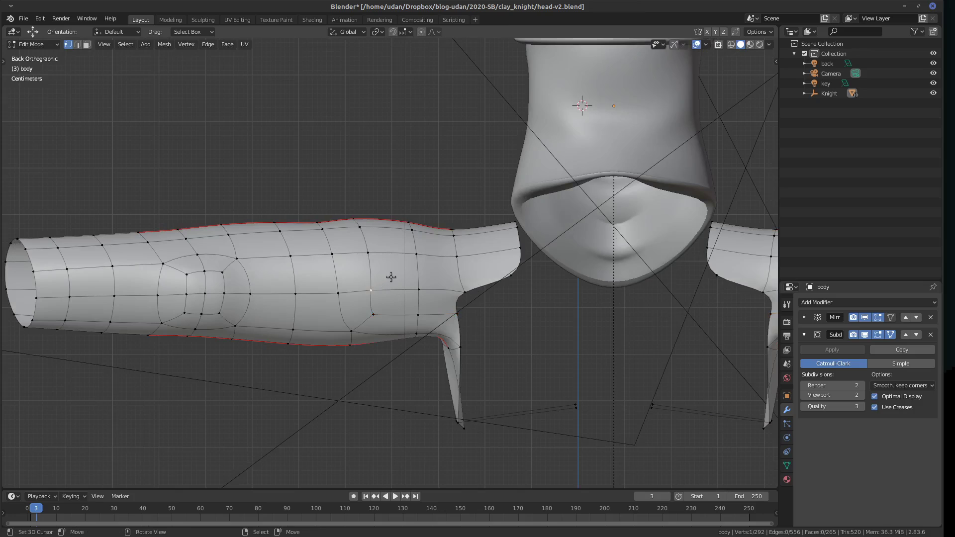
{"action": "key", "text": "g"}
{"action": "left_click", "coordinate": [416, 259]}
{"action": "right_click", "coordinate": [386, 307]}
{"action": "key", "text": "g"}
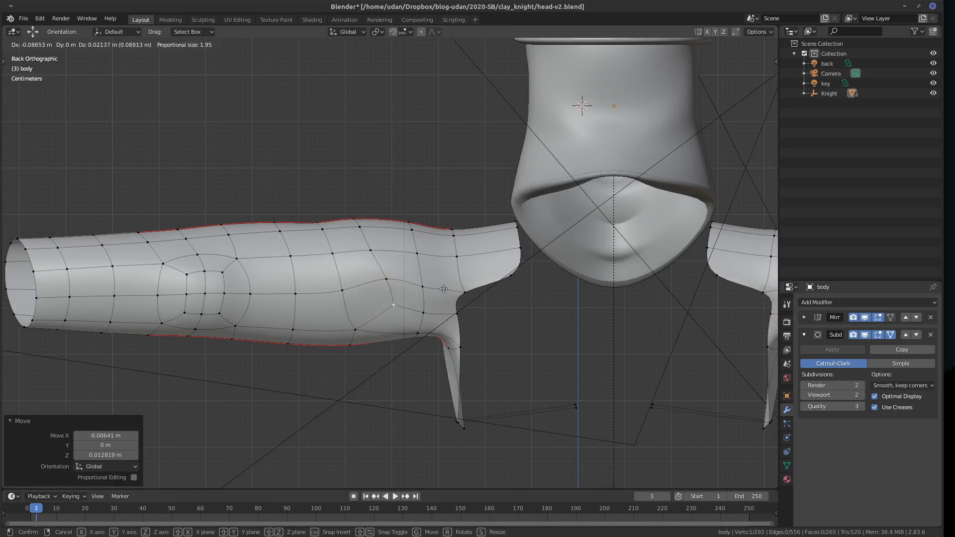
{"action": "left_click", "coordinate": [444, 283]}
{"action": "right_click", "coordinate": [428, 283]}
{"action": "key", "text": "g"}
{"action": "left_click", "coordinate": [445, 265]}
Reposition the vertices along the lower back of the upper arm to smooth the edge flow into the underarm.
{"action": "right_click", "coordinate": [361, 327]}
{"action": "key", "text": "g"}
{"action": "left_click", "coordinate": [414, 301]}
{"action": "left_click", "coordinate": [402, 299]}
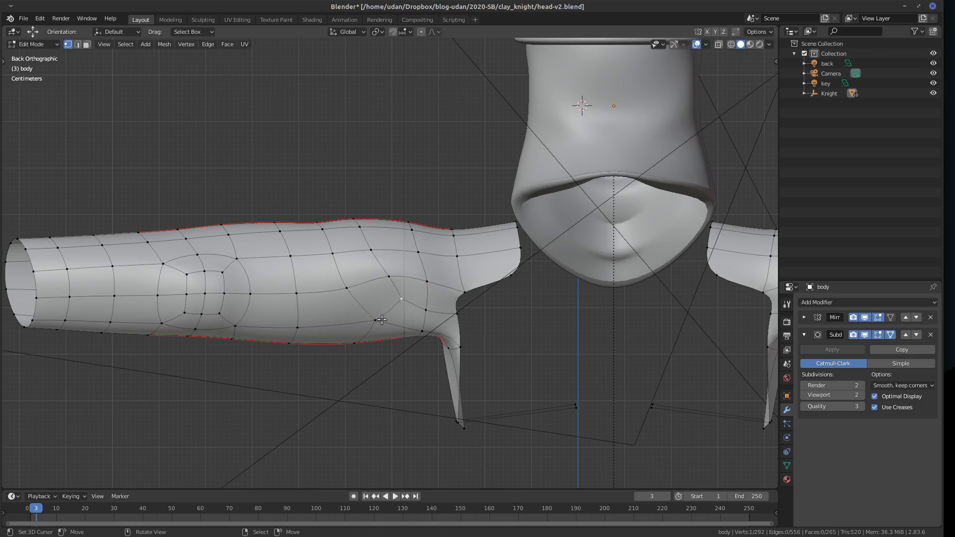
{"action": "key", "text": "g"}
{"action": "left_click", "coordinate": [437, 298]}
{"action": "left_click", "coordinate": [422, 331]}
{"action": "key", "text": "g"}
{"action": "left_click", "coordinate": [367, 266]}
Adjust the two vertices above the curved loop on the back of the upper arm for more even quads.
{"action": "left_click", "coordinate": [339, 256]}
{"action": "key", "text": "g"}
{"action": "left_click", "coordinate": [374, 255]}
{"action": "left_click", "coordinate": [373, 256]}
{"action": "key", "text": "g"}
{"action": "left_click", "coordinate": [409, 238]}
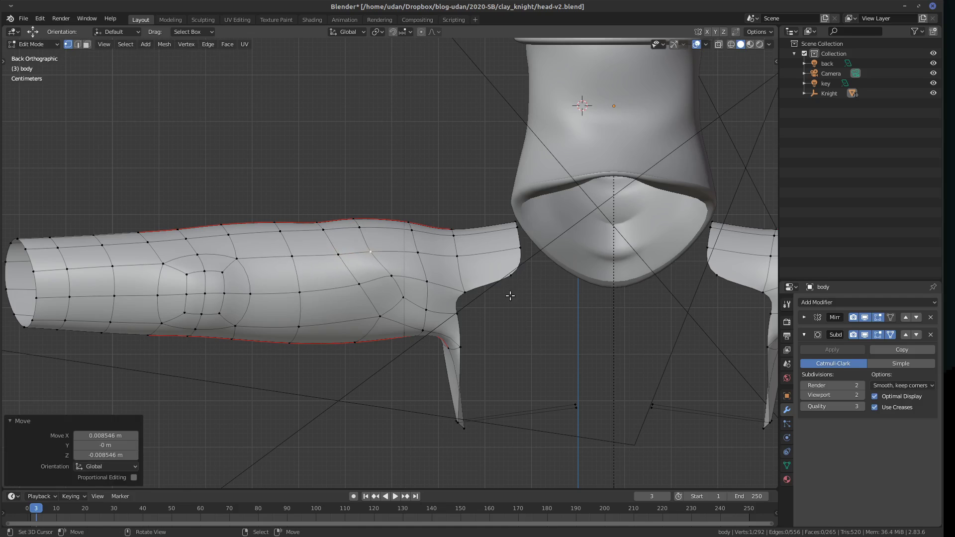
Move the two loose vertices below the armhole 0.11431 m outward and 0.053414 m down.
{"action": "key", "text": "KP_1"}
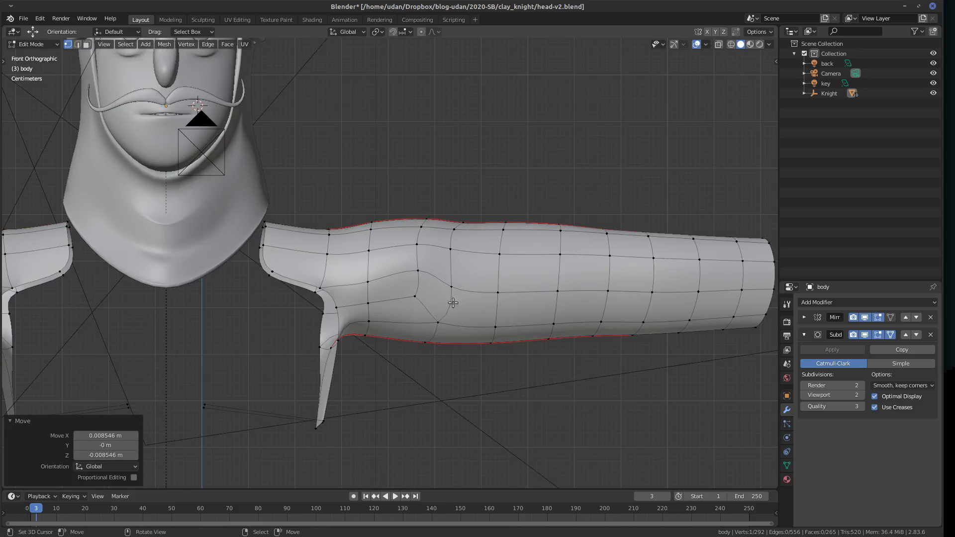
{"action": "left_click", "coordinate": [338, 340]}
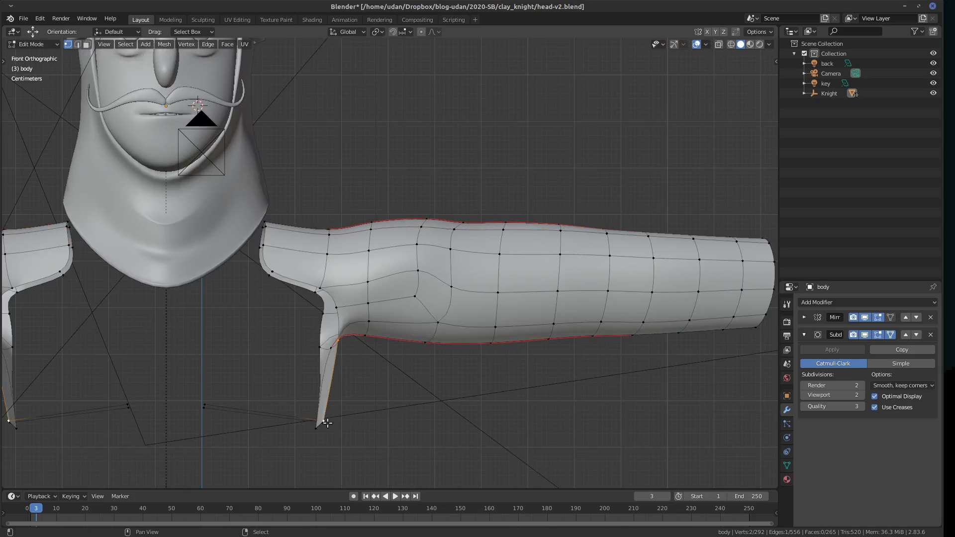
{"action": "left_click", "coordinate": [222, 412], "text": "shift"}
{"action": "key", "text": "g"}
{"action": "left_click", "coordinate": [318, 472]}
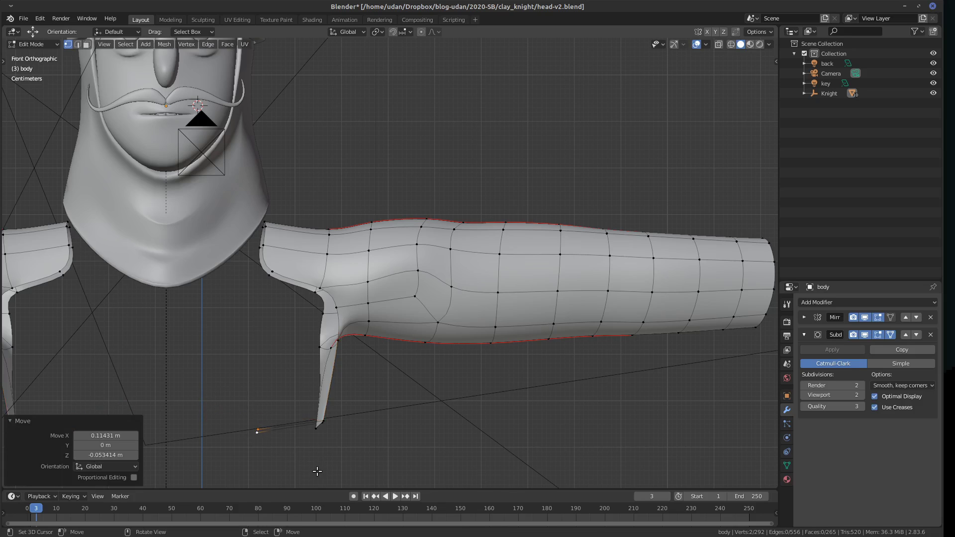
Merge the two neighbouring vertices at the pinch on the front of the upper arm, using At Last.
{"action": "middle_click_drag", "start_coordinate": [311, 423], "coordinate": [428, 374], "text": "shift"}
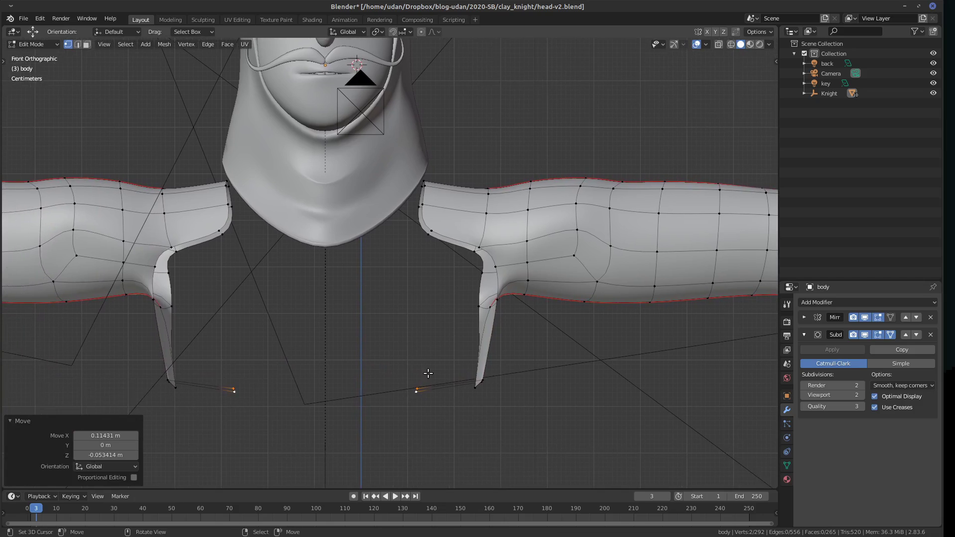
{"action": "left_click", "coordinate": [436, 230]}
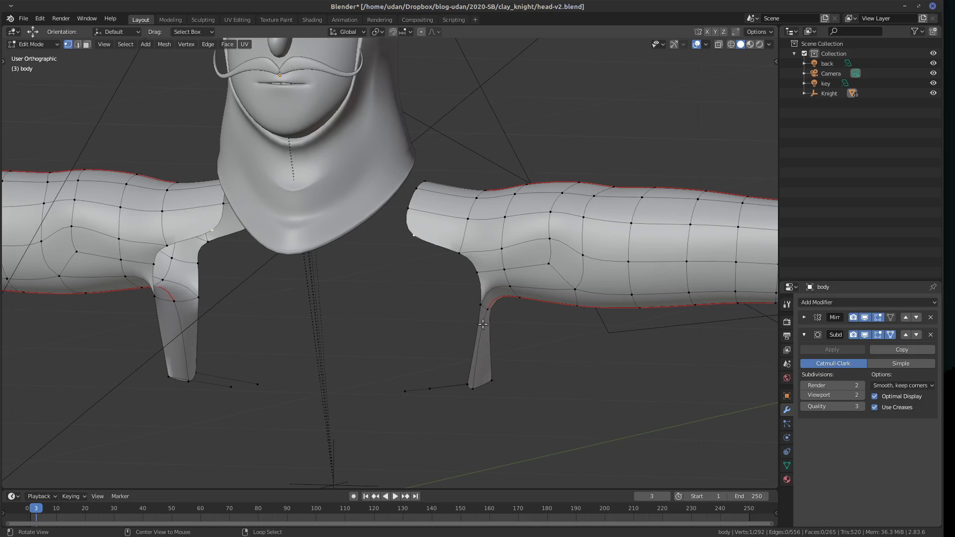
{"action": "left_click", "coordinate": [543, 271], "text": "alt"}
{"action": "middle_click_drag", "start_coordinate": [542, 272], "coordinate": [584, 259]}
{"action": "left_click", "coordinate": [578, 251], "text": "alt"}
{"action": "key", "text": "m"}
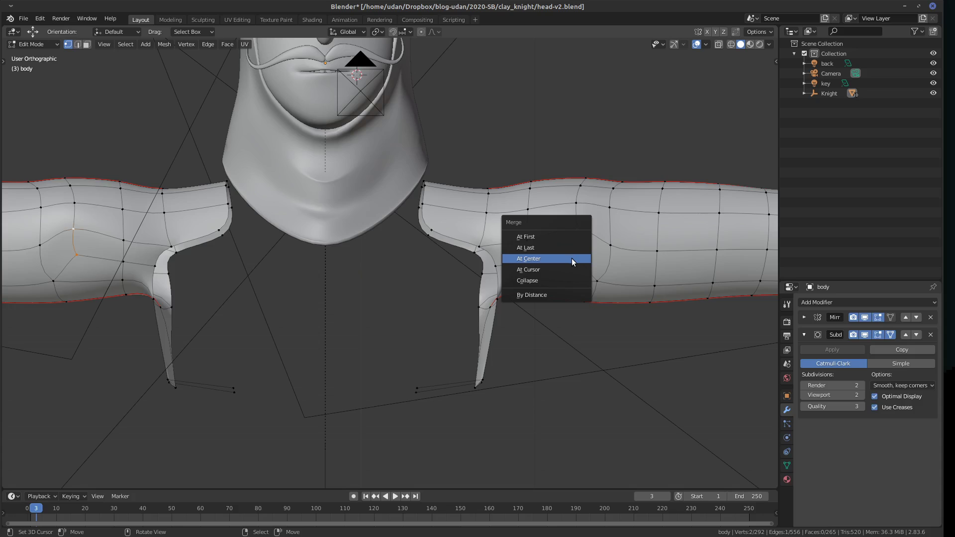
{"action": "left_click", "coordinate": [557, 248]}
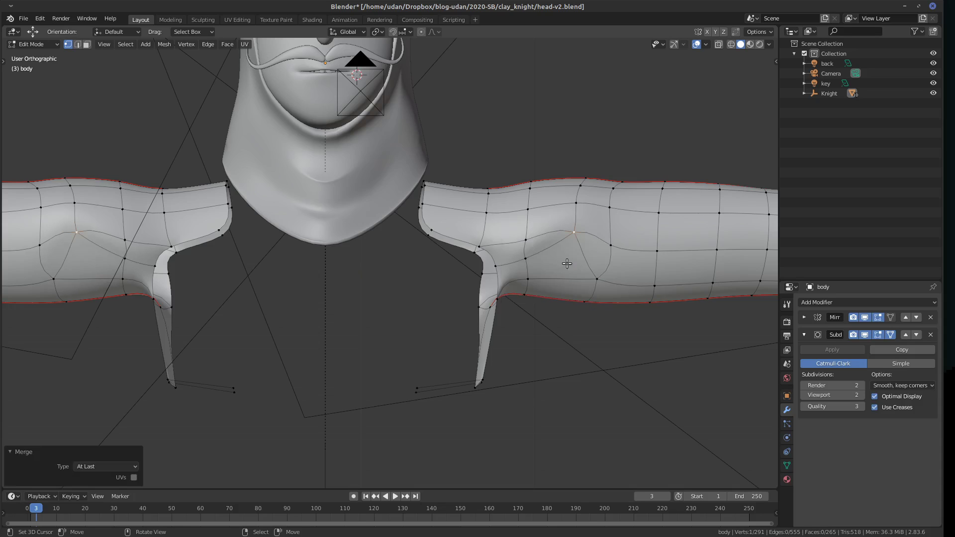
Merge the next two vertex pairs along the same front row up to the armhole edge, using At Last.
{"action": "left_click", "coordinate": [525, 250], "text": "alt"}
{"action": "key", "text": "m"}
{"action": "left_click", "coordinate": [537, 266]}
{"action": "right_click", "coordinate": [498, 264]}
{"action": "right_click", "coordinate": [480, 248], "text": "shift"}
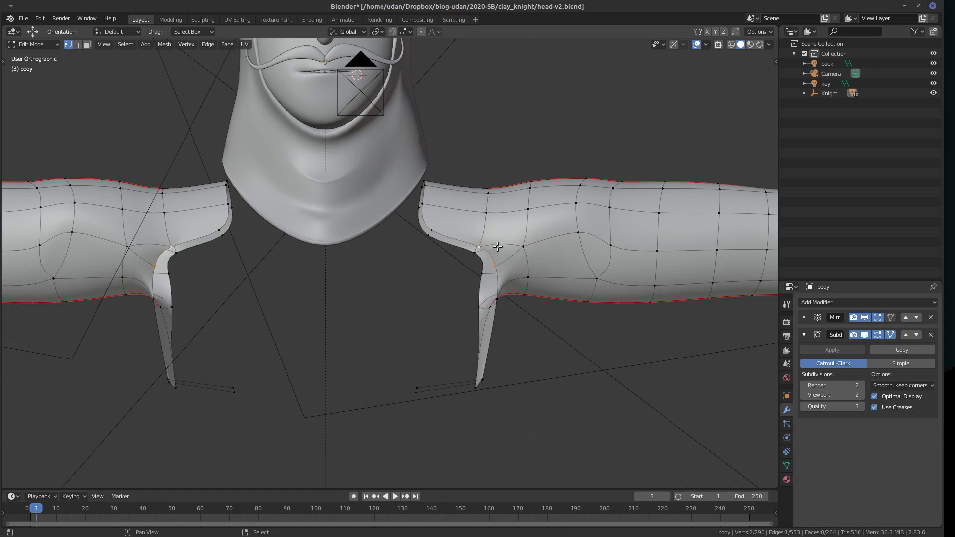
{"action": "key", "text": "m"}
{"action": "left_click", "coordinate": [514, 267]}
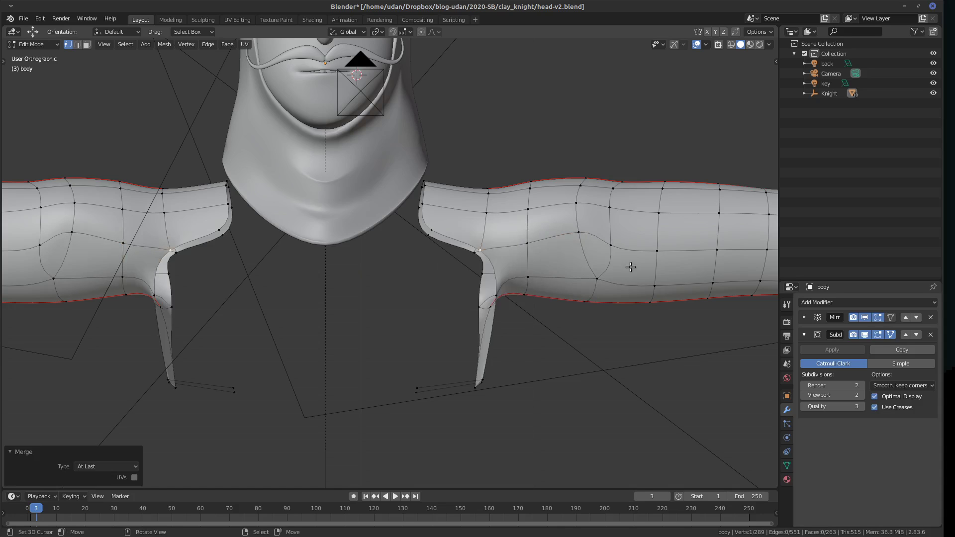
Move the merged vertex on the front of the upper arm down about 0.1 m, in line with its lengthwise row.
{"action": "key", "text": "KP_1"}
{"action": "left_click", "coordinate": [593, 231]}
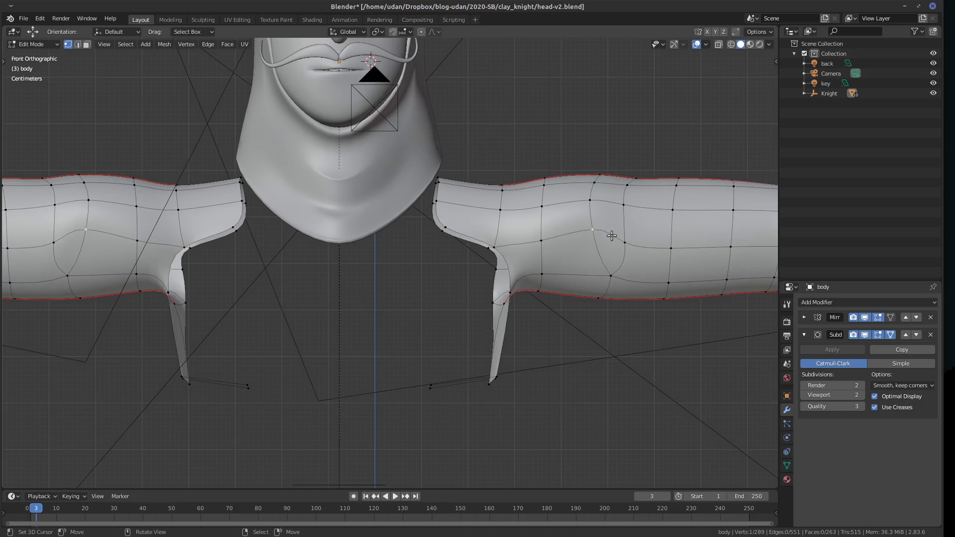
{"action": "key", "text": "h"}
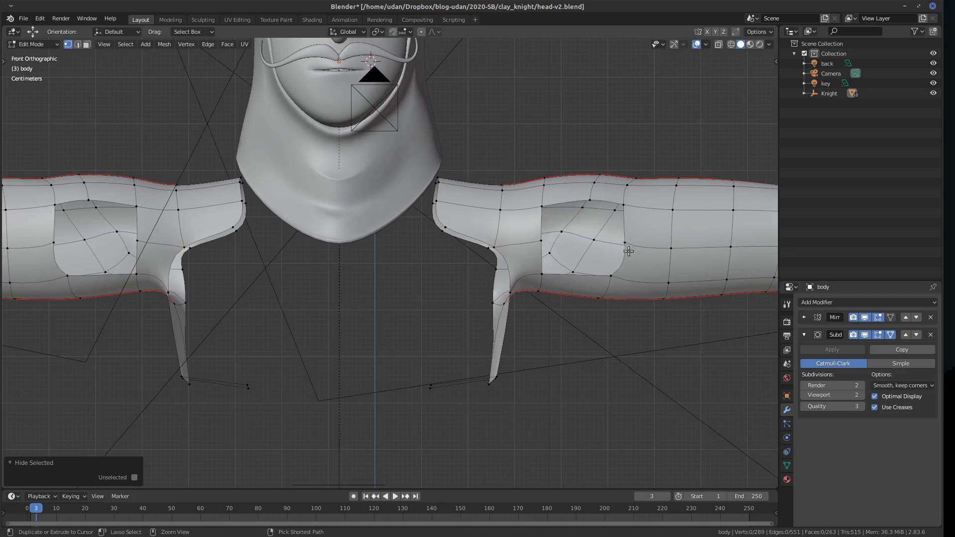
{"action": "key", "text": "ctrl+z"}
{"action": "key", "text": "g"}
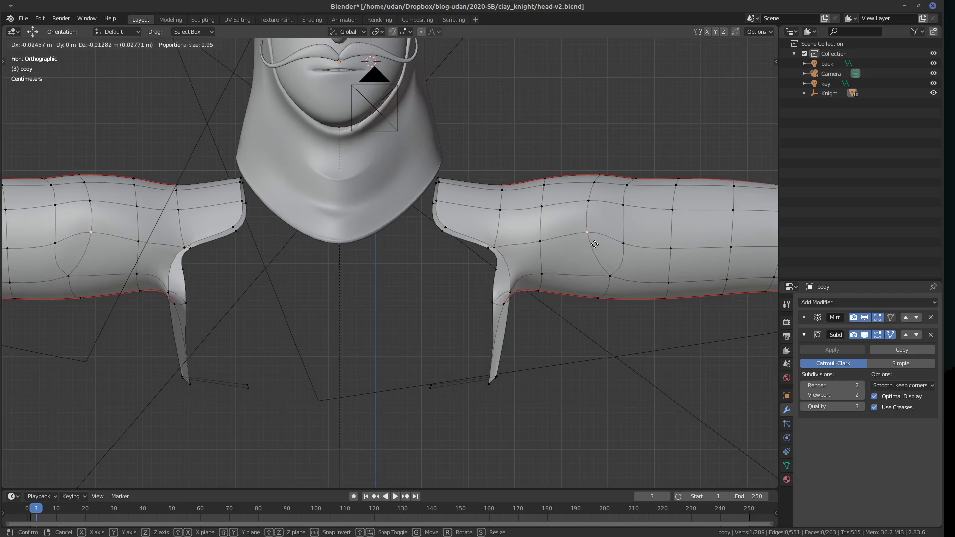
{"action": "left_click", "coordinate": [593, 284]}
Nudge the neighbouring vertex inward and the merged vertex about 0.029 m outward to even the front row's spacing.
{"action": "left_click", "coordinate": [624, 253]}
{"action": "key", "text": "g"}
{"action": "left_click", "coordinate": [617, 250]}
{"action": "left_click", "coordinate": [585, 251]}
{"action": "key", "text": "g"}
{"action": "left_click", "coordinate": [596, 253]}
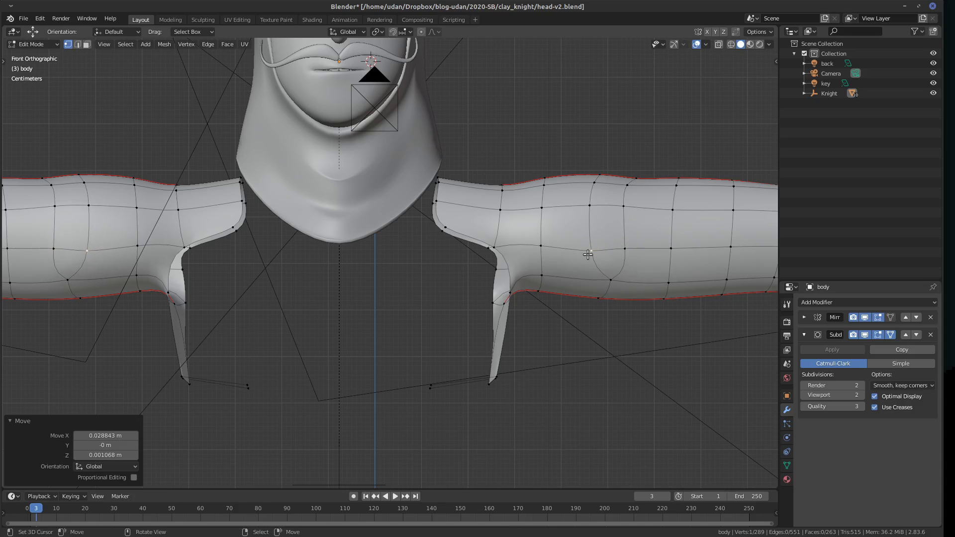
Connect the lower front corner of the shoulder to the loose front vertex beneath it with an edge.
{"action": "middle_click_drag", "start_coordinate": [558, 273], "coordinate": [511, 279]}
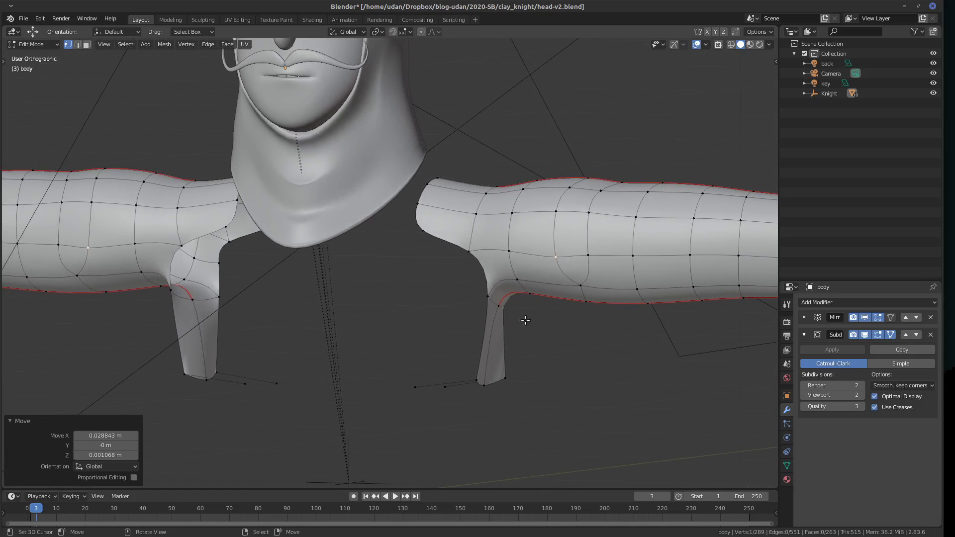
{"action": "left_click", "coordinate": [488, 295]}
{"action": "left_click", "coordinate": [468, 254]}
{"action": "key", "text": "KP_1"}
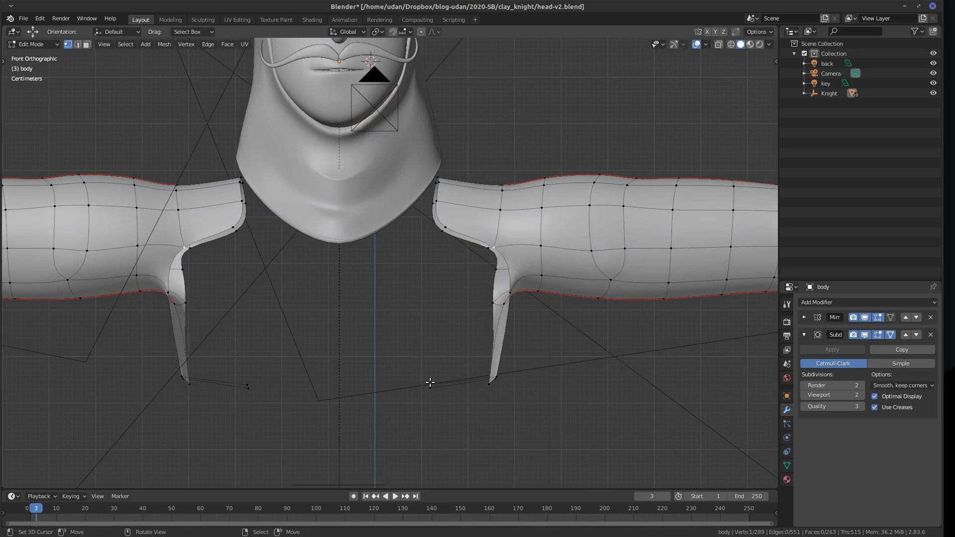
{"action": "left_click", "coordinate": [441, 226]}
{"action": "left_click", "coordinate": [430, 387], "text": "shift"}
{"action": "key", "text": "f"}
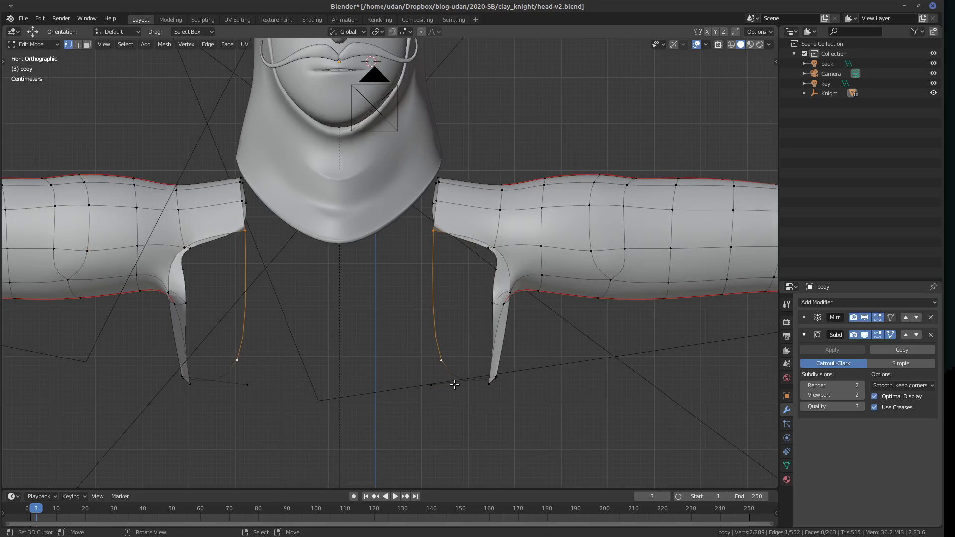
Try subdividing the new vertical edge and filling a face between its upper half and the shoulder's lower front edge.
{"action": "right_click", "coordinate": [438, 292]}
{"action": "left_click", "coordinate": [437, 291]}
{"action": "left_click", "coordinate": [431, 310]}
{"action": "middle_click_drag", "start_coordinate": [518, 318], "coordinate": [500, 299]}
{"action": "left_click", "coordinate": [496, 296], "text": "shift"}
{"action": "left_click", "coordinate": [481, 250], "text": "shift"}
{"action": "left_click", "coordinate": [418, 235], "text": "shift"}
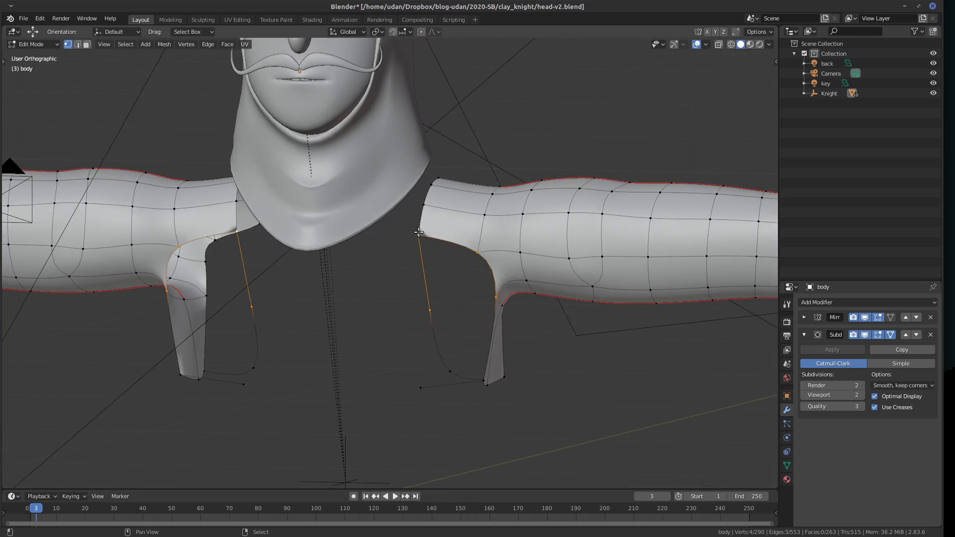
{"action": "key", "text": "f"}
{"action": "left_click_drag", "start_coordinate": [515, 321], "coordinate": [578, 315], "text": "alt"}
{"action": "left_click", "coordinate": [421, 311]}
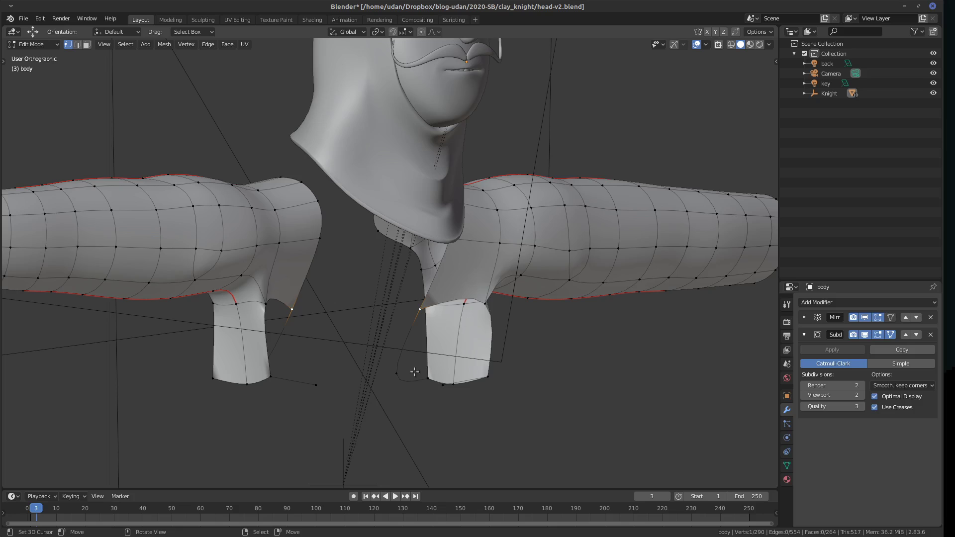
Undo the face fill and subdivide the vertical edge below the shoulder's front corner with one cut.
{"action": "key", "text": "ctrl+z"}
{"action": "key", "text": "ctrl+z"}
{"action": "key", "text": "ctrl+z"}
{"action": "key", "text": "ctrl+z"}
{"action": "left_click_drag", "start_coordinate": [489, 328], "coordinate": [471, 334], "text": "alt"}
{"action": "middle_click_drag", "start_coordinate": [470, 334], "coordinate": [470, 334]}
{"action": "left_click", "coordinate": [465, 229], "text": "shift"}
{"action": "key", "text": "f"}
{"action": "middle_click_drag", "start_coordinate": [537, 316], "coordinate": [517, 290]}
{"action": "right_click", "coordinate": [461, 322]}
{"action": "left_click", "coordinate": [448, 290]}
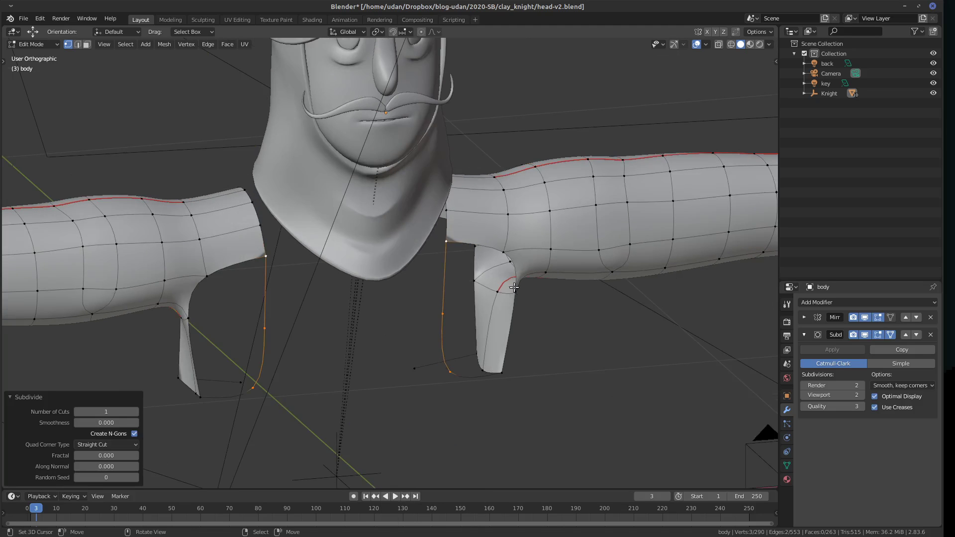
Fill a four-vertex face between the shoulder's lower front edge and the upper half of the vertical edge.
{"action": "right_click", "coordinate": [516, 291]}
{"action": "right_click", "coordinate": [504, 252], "text": "shift"}
{"action": "right_click", "coordinate": [448, 242], "text": "shift"}
{"action": "right_click", "coordinate": [444, 313], "text": "shift"}
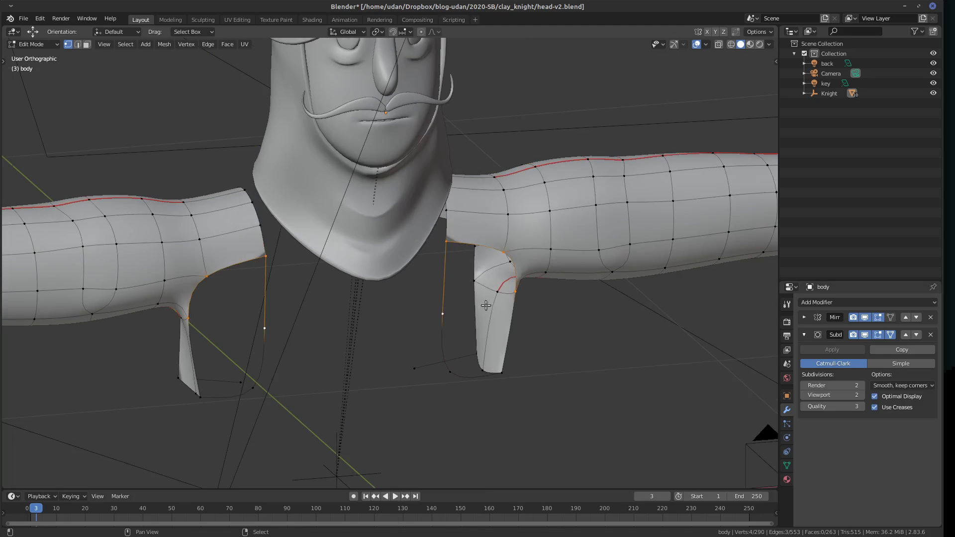
{"action": "key", "text": "f"}
Fill the remaining four-vertex gap below it down to the bottom edge of the side panel.
{"action": "middle_click_drag", "start_coordinate": [531, 320], "coordinate": [512, 324]}
{"action": "left_click", "coordinate": [496, 321]}
{"action": "left_click", "coordinate": [499, 380], "text": "shift"}
{"action": "left_click", "coordinate": [444, 376], "text": "shift"}
{"action": "left_click", "coordinate": [435, 316], "text": "shift"}
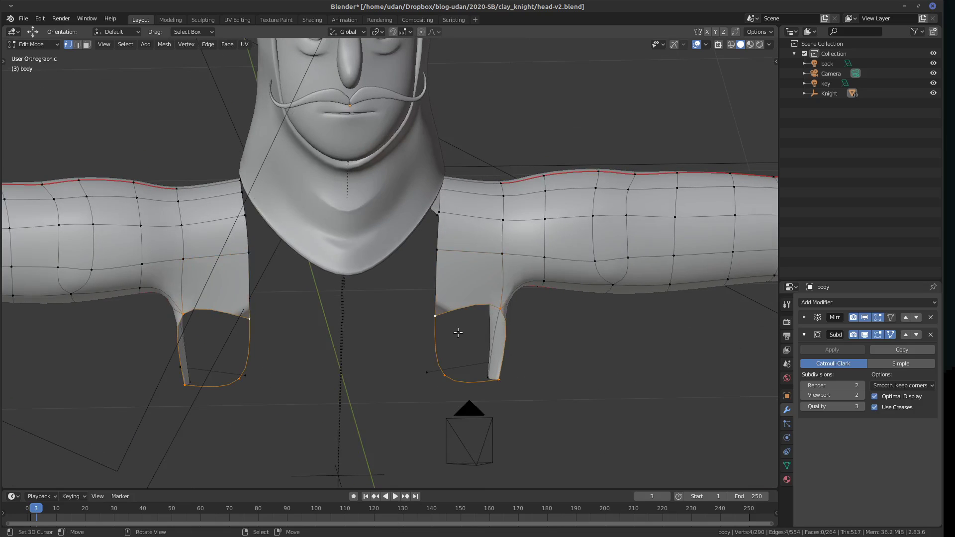
{"action": "key", "text": "f"}
{"action": "middle_click_drag", "start_coordinate": [530, 336], "coordinate": [587, 319]}
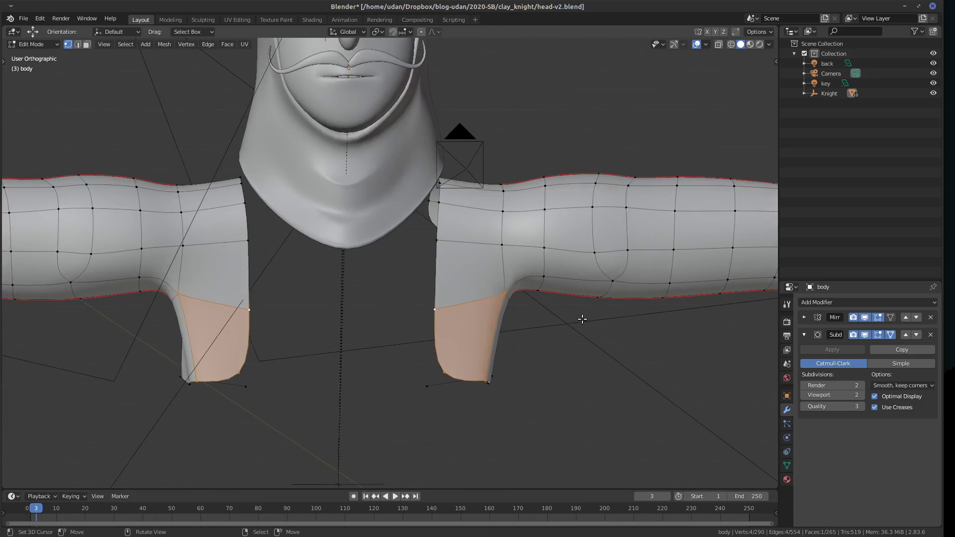
Examine the whole body with the torso shown, checking the armhole and lower edge from the front and from below.
{"action": "key", "text": "Tab"}
{"action": "middle_click_drag", "start_coordinate": [638, 336], "coordinate": [594, 325]}
{"action": "scroll", "coordinate": [595, 328], "scroll_direction": "down", "scroll_amount": 2}
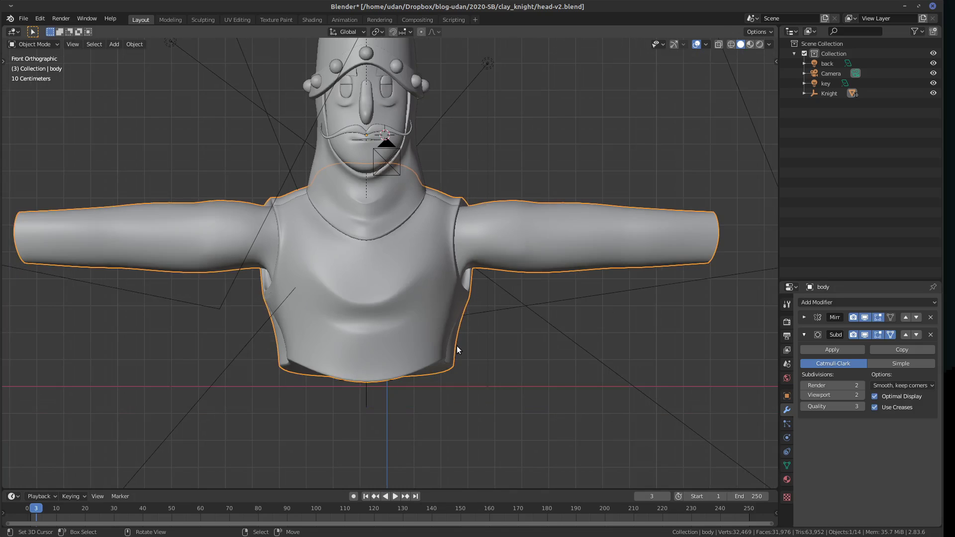
{"action": "key", "text": "Tab"}
{"action": "key", "text": "Tab"}
{"action": "middle_click_drag", "start_coordinate": [462, 353], "coordinate": [440, 338], "text": "alt"}
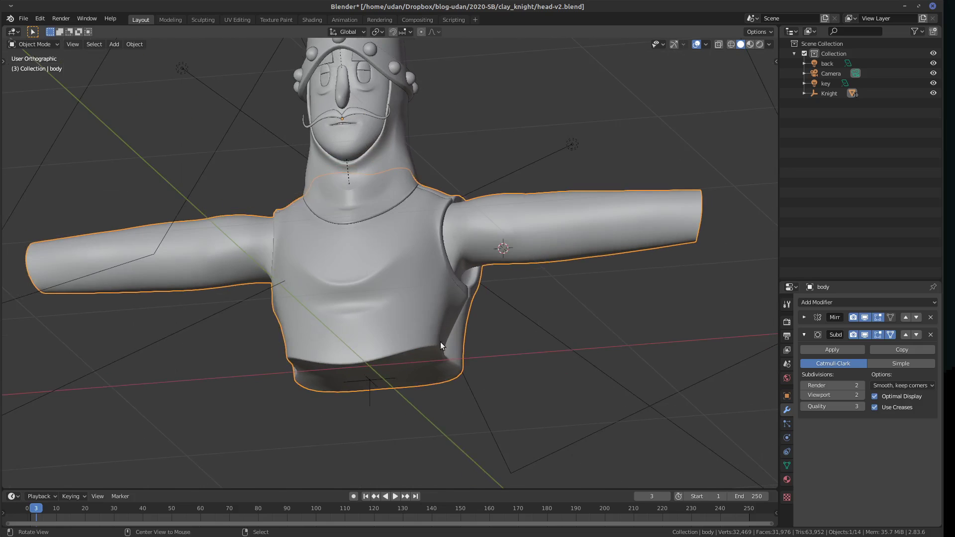
{"action": "key", "text": "Tab"}
{"action": "key", "text": "Tab"}
{"action": "key", "text": "Tab"}
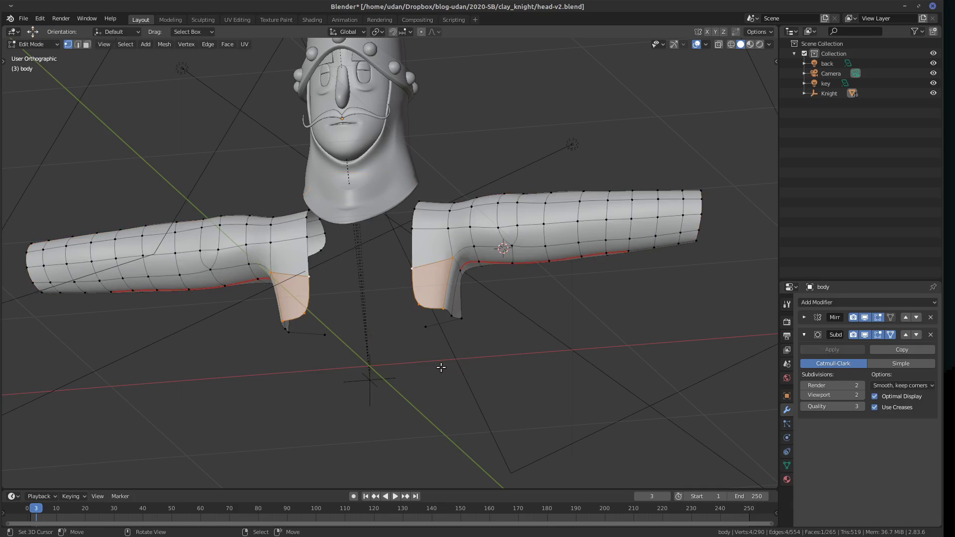
Reveal the hidden torso geometry and clear the selection on the torso's open underside.
{"action": "key", "text": "alt+h"}
{"action": "left_click", "coordinate": [447, 369], "text": "alt"}
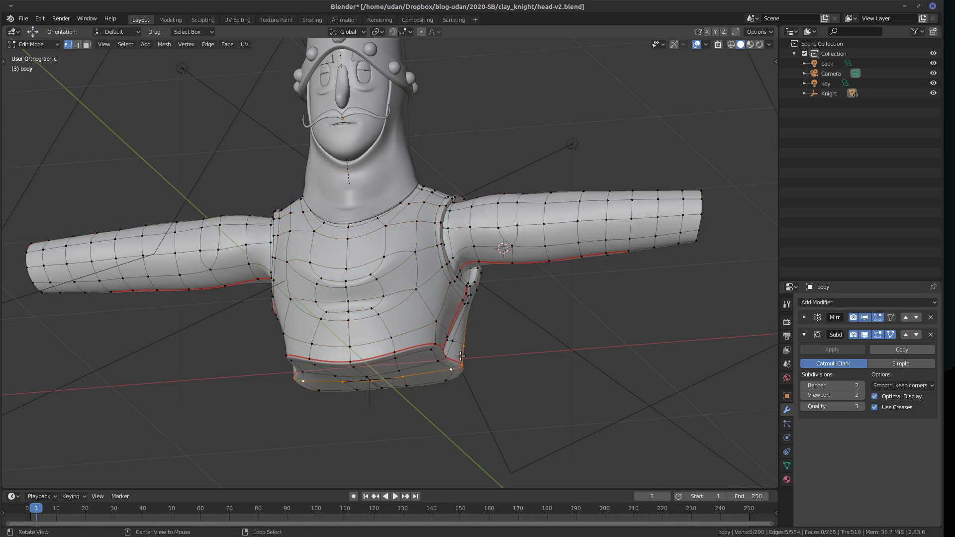
{"action": "middle_click_drag", "start_coordinate": [446, 371], "coordinate": [468, 347]}
{"action": "left_click", "coordinate": [425, 385], "text": "alt"}
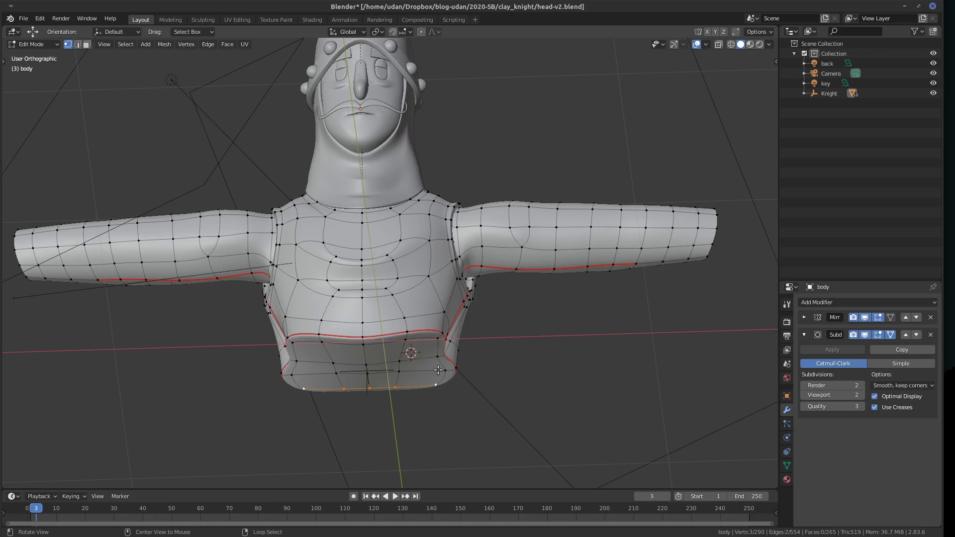
{"action": "left_click", "coordinate": [410, 344], "text": "alt+shift"}
{"action": "left_click", "coordinate": [419, 361], "text": "alt+shift"}
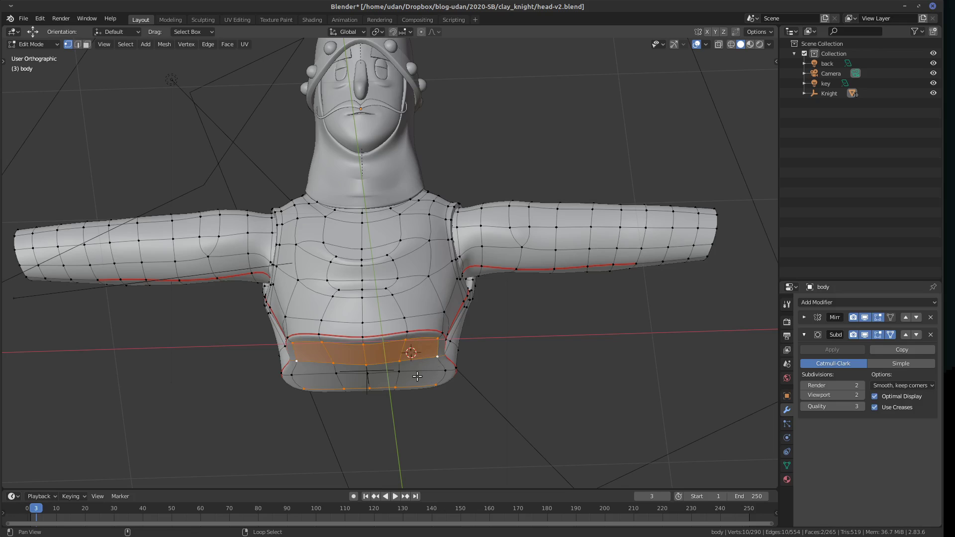
{"action": "key", "text": "alt+a"}
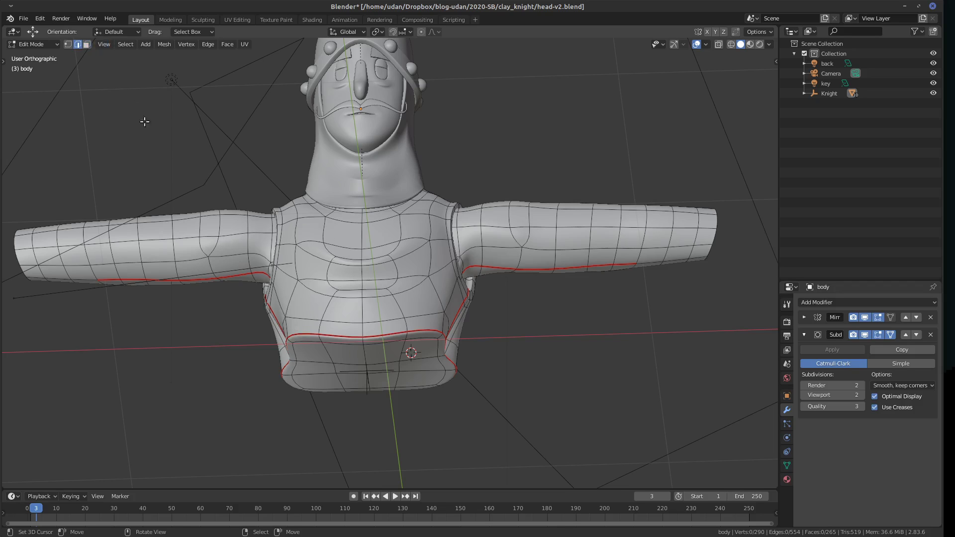
Delete the ring of rim faces around the torso's bottom opening.
{"action": "left_click", "coordinate": [292, 343], "text": "alt"}
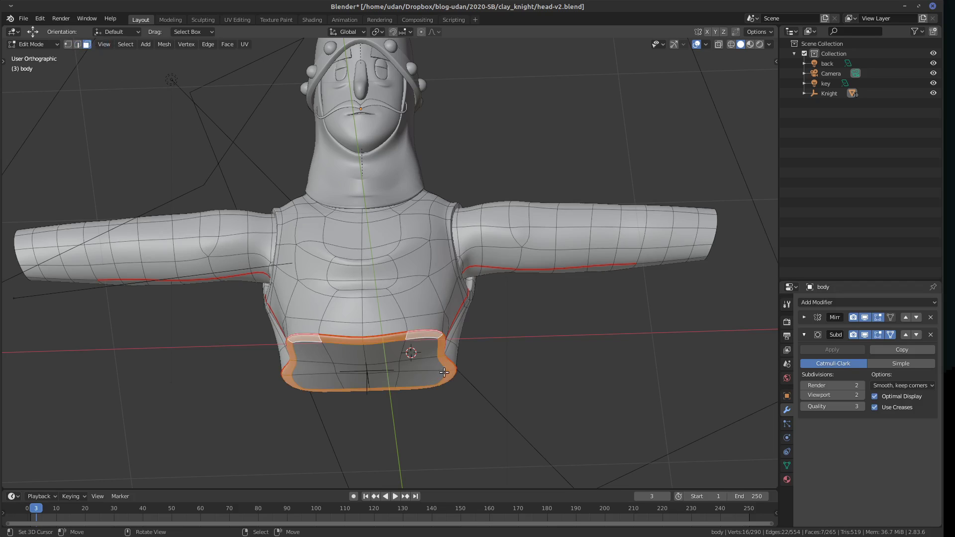
{"action": "key", "text": "x"}
{"action": "left_click", "coordinate": [391, 282]}
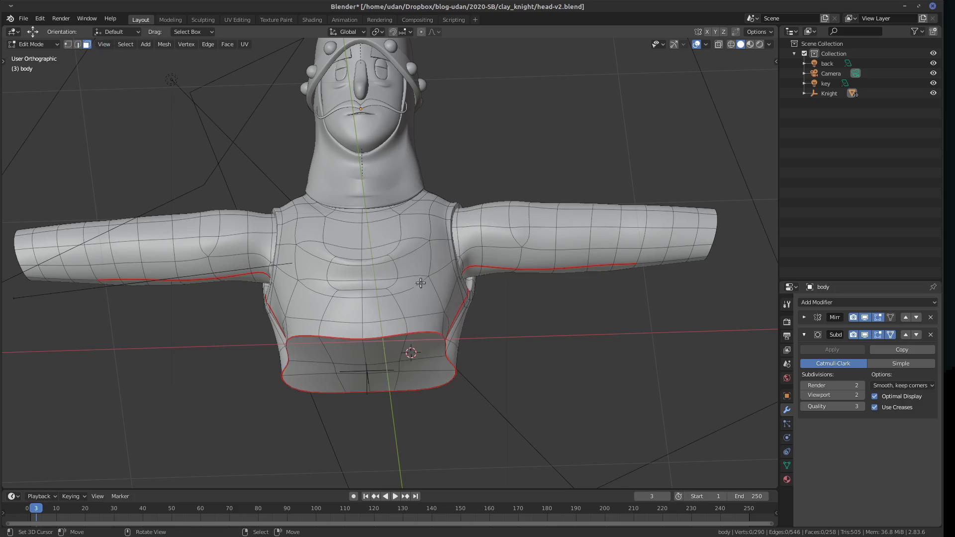
Delete the linked faces, bounded by the seam, that cap the inside of the torso's bottom opening.
{"action": "left_click", "coordinate": [393, 365]}
{"action": "mouse_move", "coordinate": [440, 349]}
{"action": "middle_mouse_down"}
{"action": "mouse_move", "coordinate": [416, 325]}
{"action": "mouse_move", "coordinate": [440, 332]}
{"action": "middle_mouse_up"}
{"action": "key", "text": "alt+a"}
{"action": "key", "text": "alt"}
{"action": "left_click", "coordinate": [405, 347]}
{"action": "key", "text": "ctrl+l"}
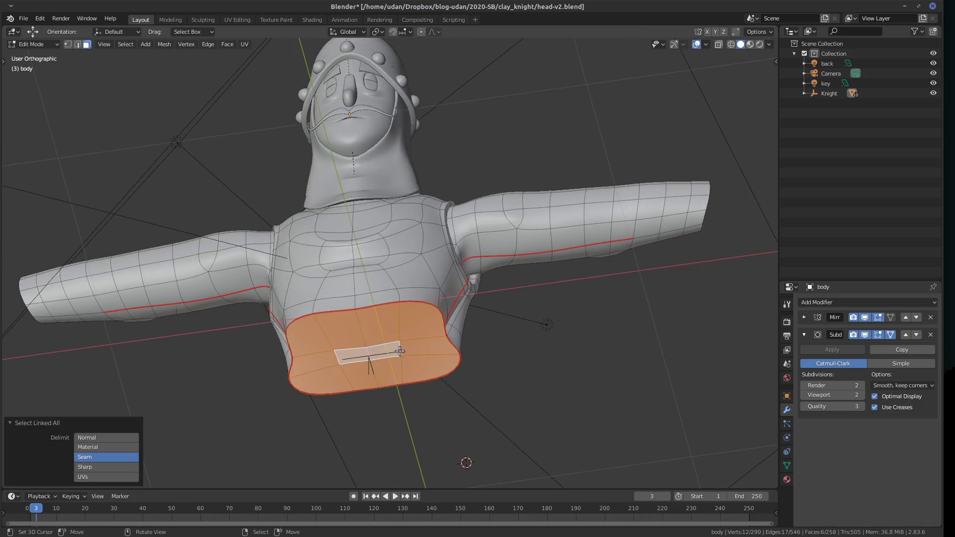
{"action": "key", "text": "x"}
{"action": "left_click", "coordinate": [398, 353]}
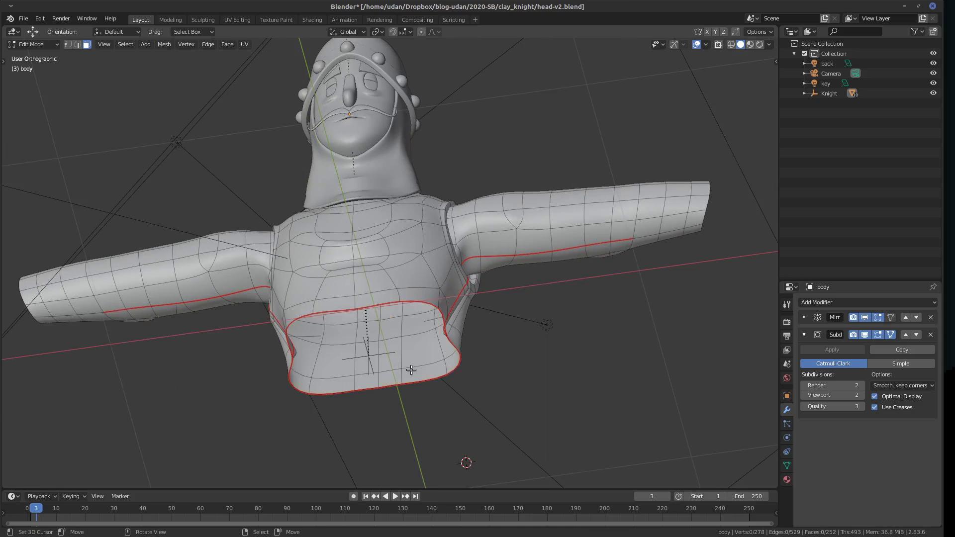
{"action": "key", "text": "KP_1"}
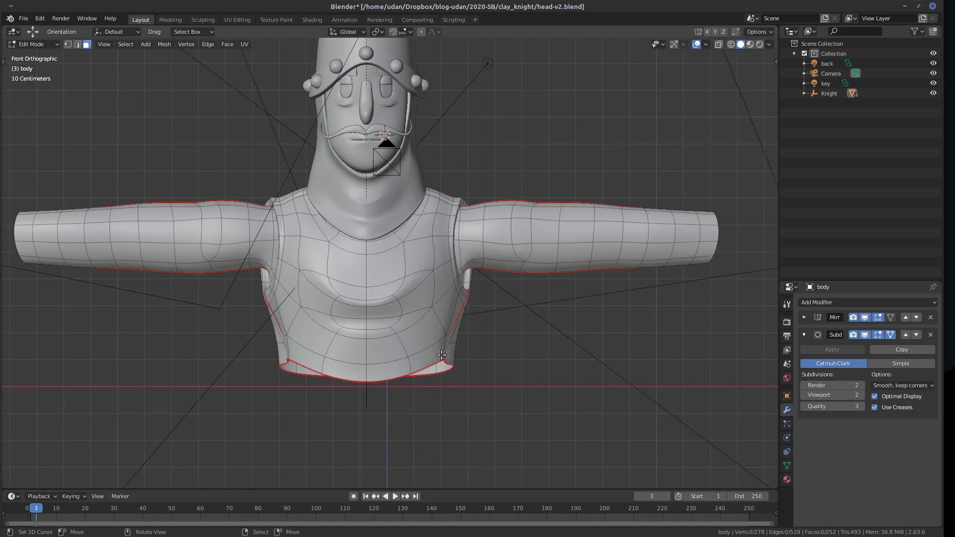
{"action": "left_click", "coordinate": [443, 356]}
{"action": "key", "text": "ctrl+l"}
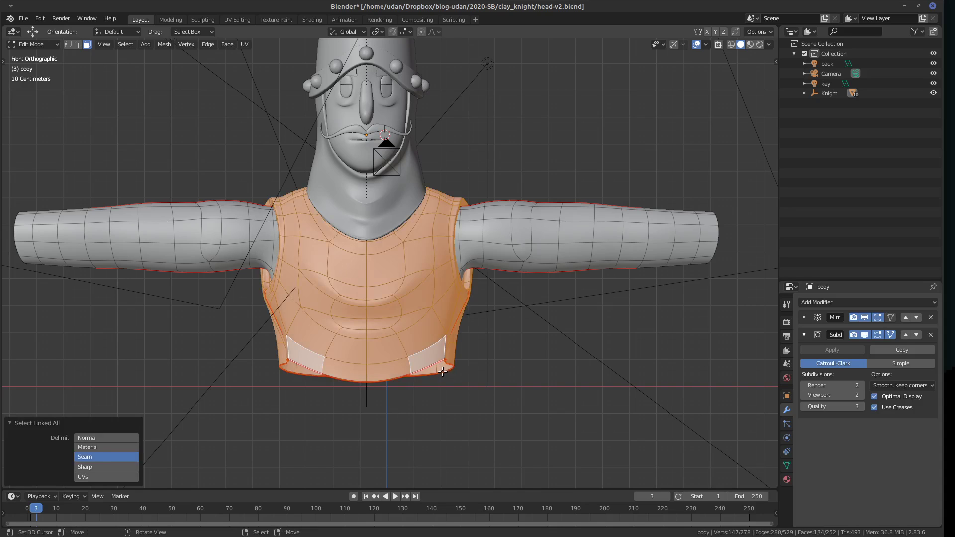
{"action": "key", "text": "ctrl+z"}
{"action": "key", "text": "ctrl+z"}
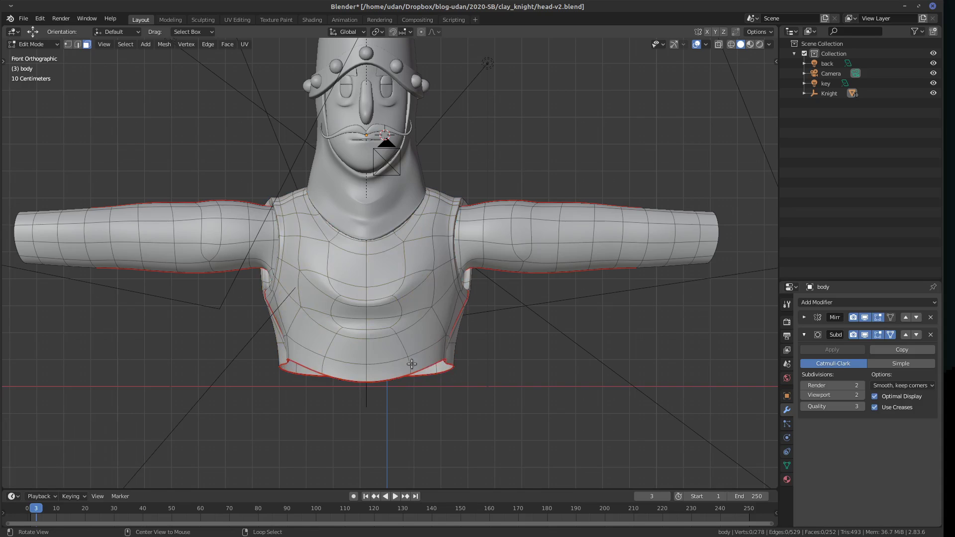
Smooth the vertices of the lowest face band around the torso's front, side and back with a smoothing of 1.000.
{"action": "right_click", "coordinate": [408, 368], "text": "alt"}
{"action": "mouse_move", "coordinate": [466, 366]}
{"action": "middle_mouse_down"}
{"action": "mouse_move", "coordinate": [434, 370]}
{"action": "mouse_move", "coordinate": [456, 358]}
{"action": "middle_mouse_up"}
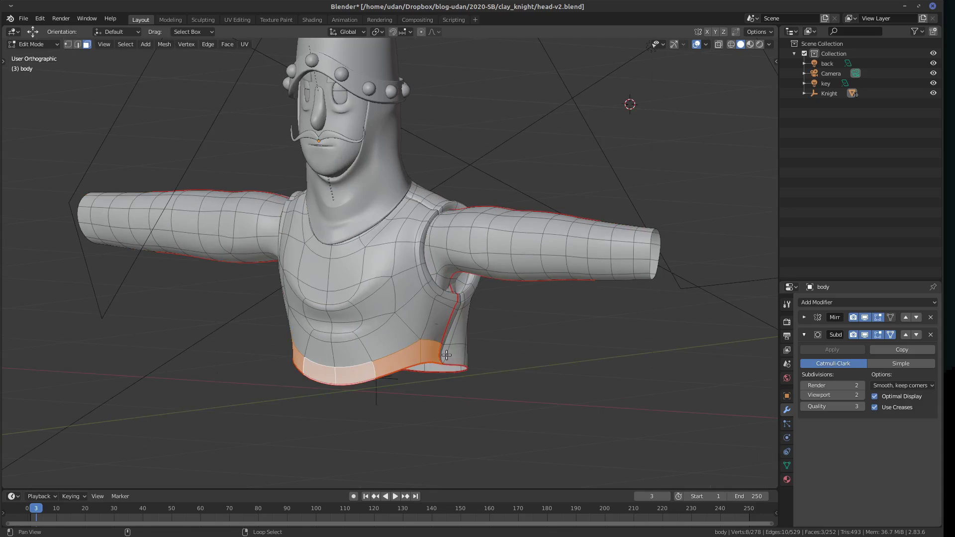
{"action": "left_click", "coordinate": [446, 356], "text": "alt+shift"}
{"action": "middle_click_drag", "start_coordinate": [458, 353], "coordinate": [437, 369]}
{"action": "left_click", "coordinate": [436, 356], "text": "shift"}
{"action": "key", "text": "KP_1"}
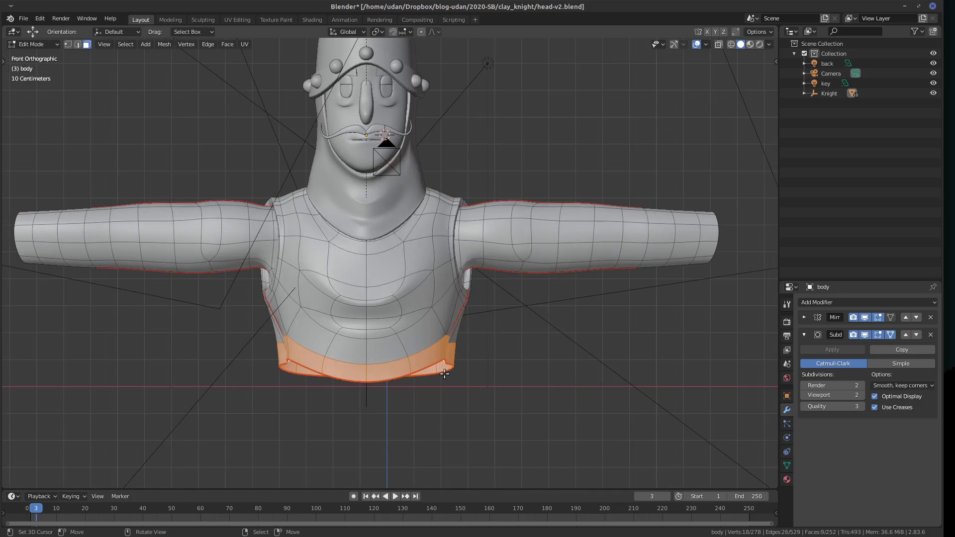
{"action": "key", "text": "alt+s"}
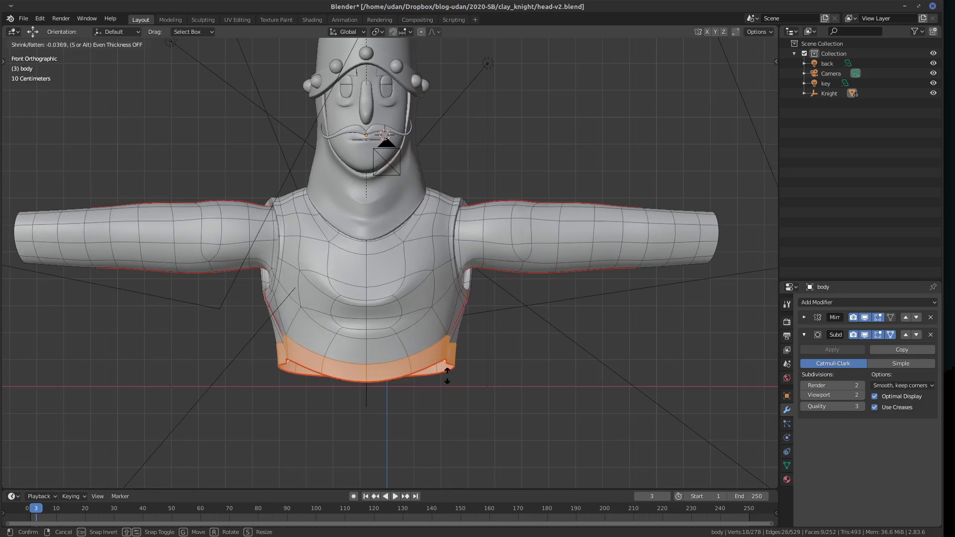
{"action": "left_click", "coordinate": [446, 377]}
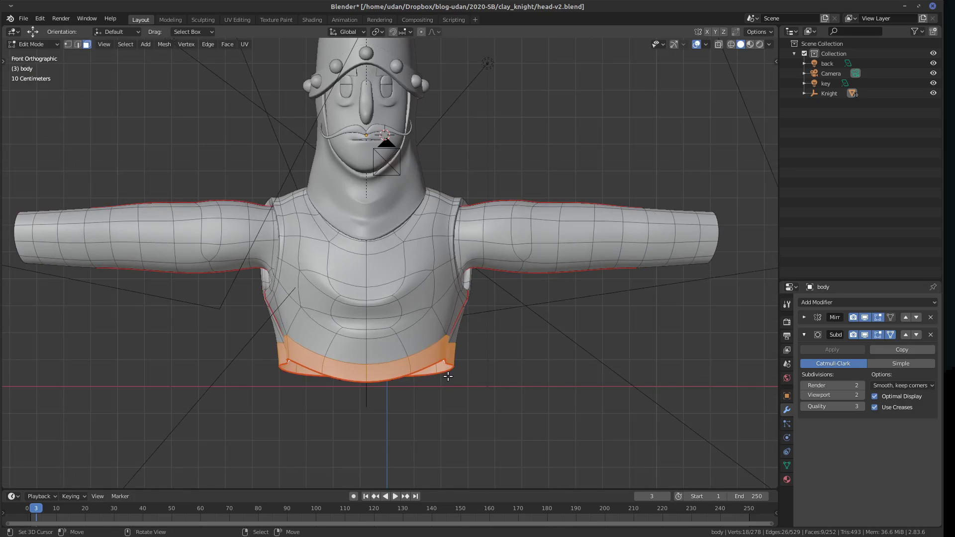
{"action": "key", "text": "ctrl+v"}
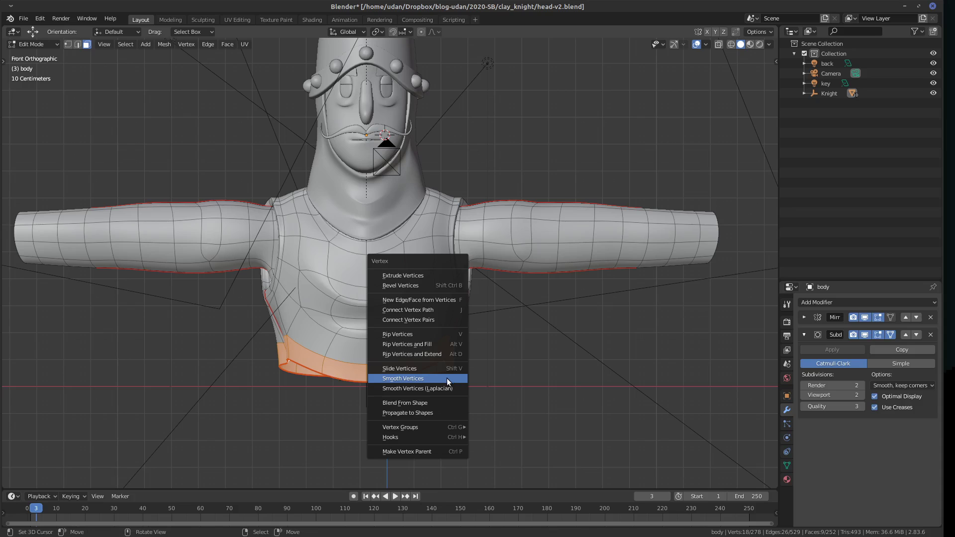
{"action": "left_click", "coordinate": [447, 381]}
{"action": "left_click_drag", "start_coordinate": [107, 437], "coordinate": [144, 438]}
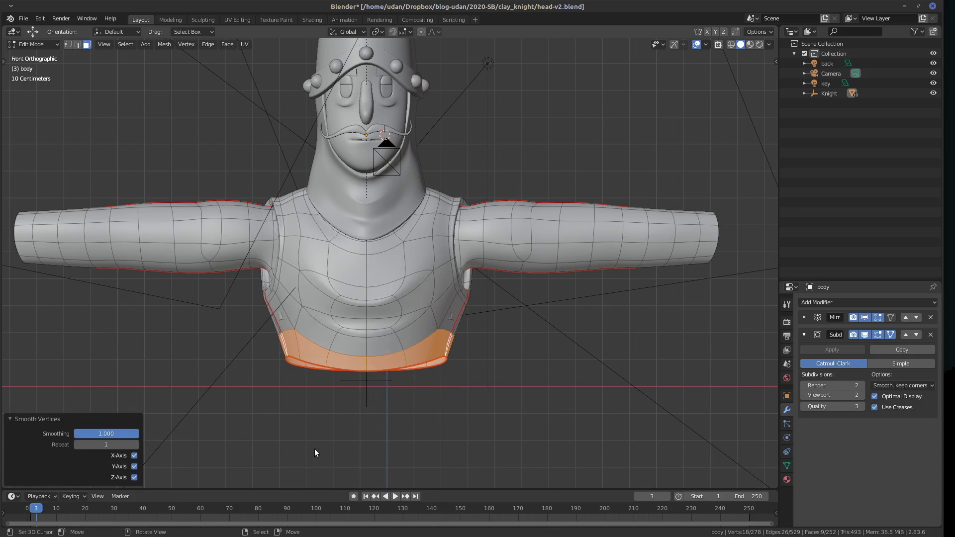
Extrude the torso's bottom edge loop down twice: about 0.18 m, flaring 0.03 m outward, and about 0.02 m, tapering about 0.04 m inward.
{"action": "middle_click_drag", "start_coordinate": [443, 375], "coordinate": [487, 368]}
{"action": "key", "text": "alt+a"}
{"action": "middle_click_drag", "start_coordinate": [412, 366], "coordinate": [422, 345], "text": "shift"}
{"action": "key", "text": "2"}
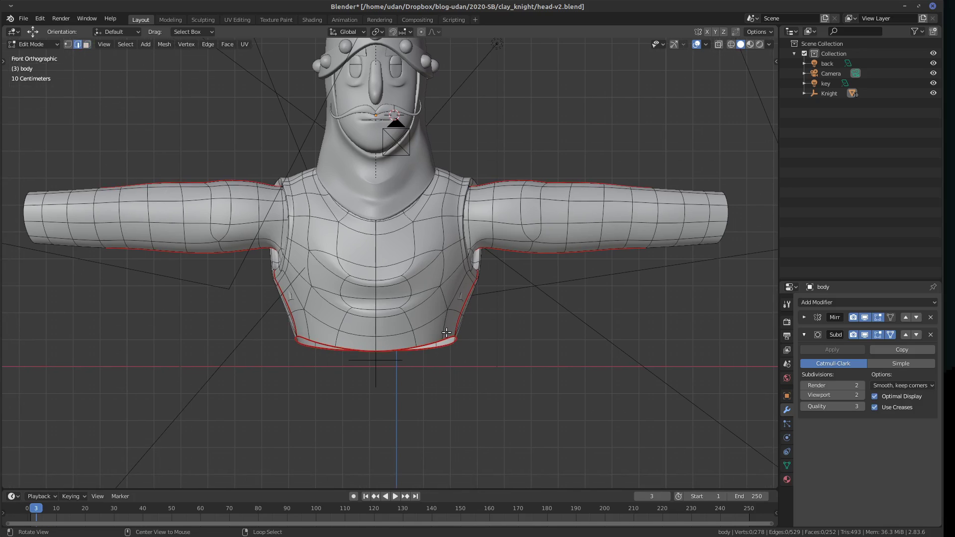
{"action": "left_click", "coordinate": [433, 340], "text": "alt"}
{"action": "scroll", "coordinate": [445, 350], "scroll_direction": "down", "scroll_amount": 2, "text": "shift"}
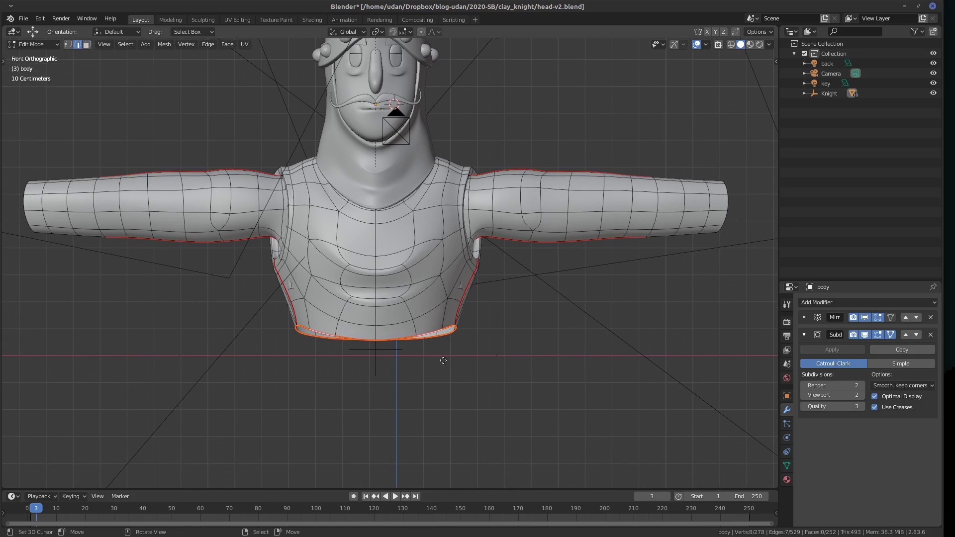
{"action": "key", "text": "e"}
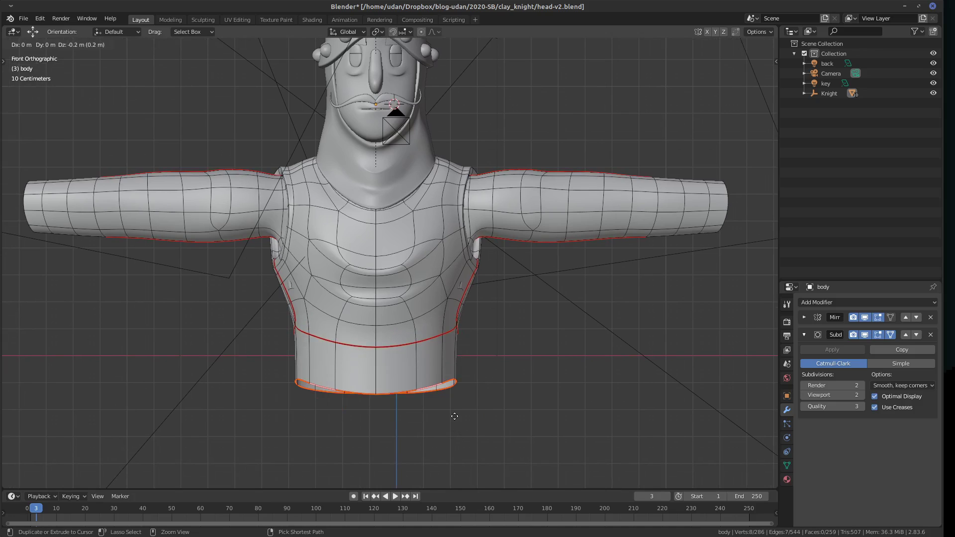
{"action": "left_click", "coordinate": [429, 297]}
{"action": "key", "text": "e"}
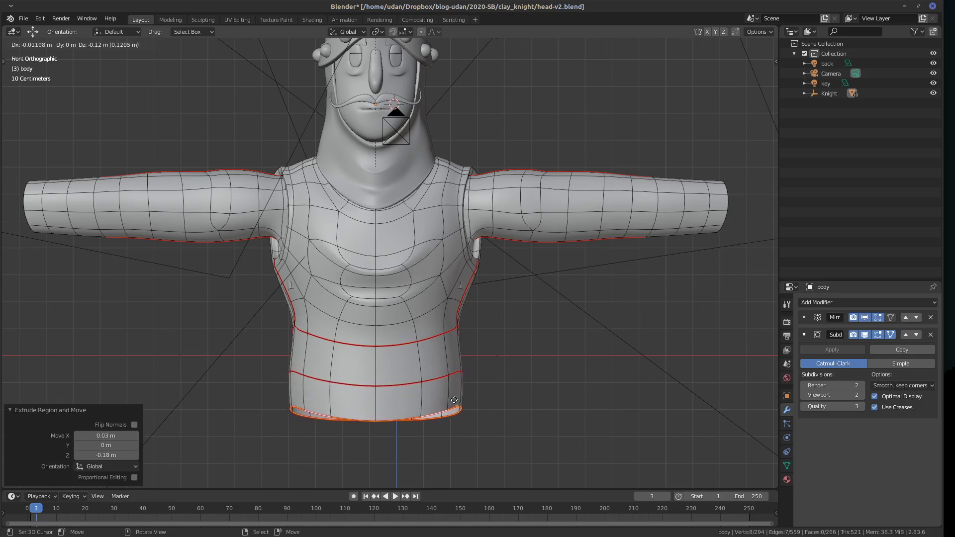
{"action": "left_click", "coordinate": [460, 373]}
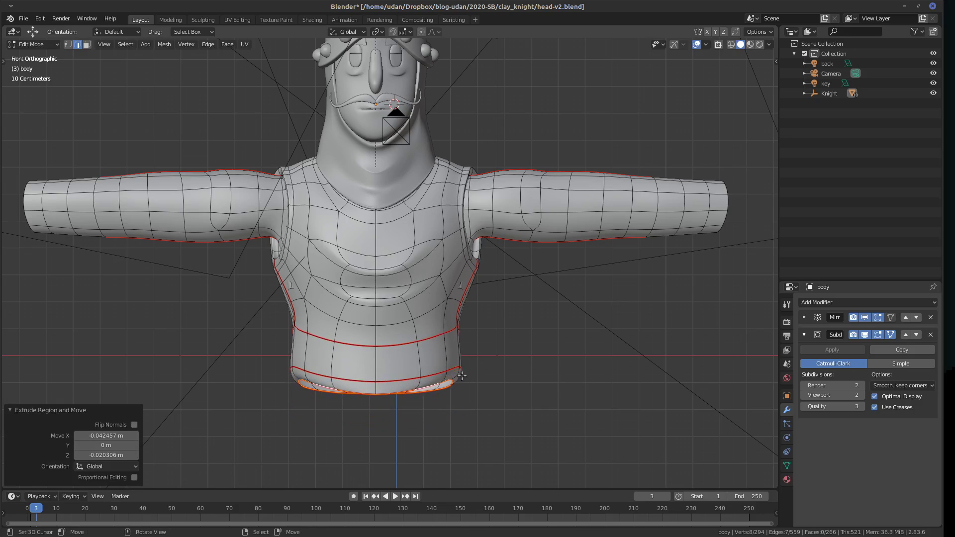
{"action": "key", "text": "g"}
{"action": "key", "text": "2"}
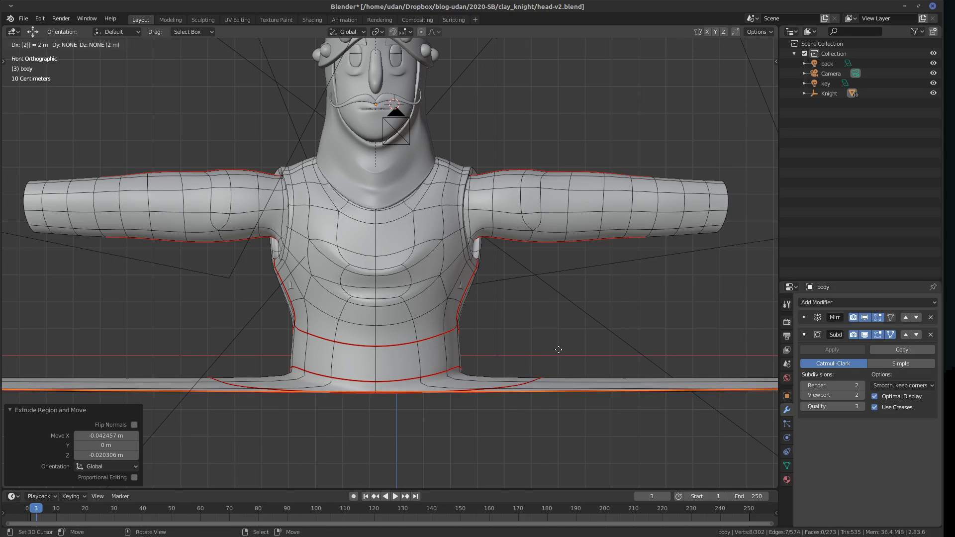
{"action": "key", "text": "Return"}
{"action": "key", "text": "ctrl+z"}
Move the torso's bottom edge loop straight down by about 0.083 m in the side view.
{"action": "middle_click_drag", "start_coordinate": [583, 448], "coordinate": [425, 396]}
{"action": "key", "text": "g"}
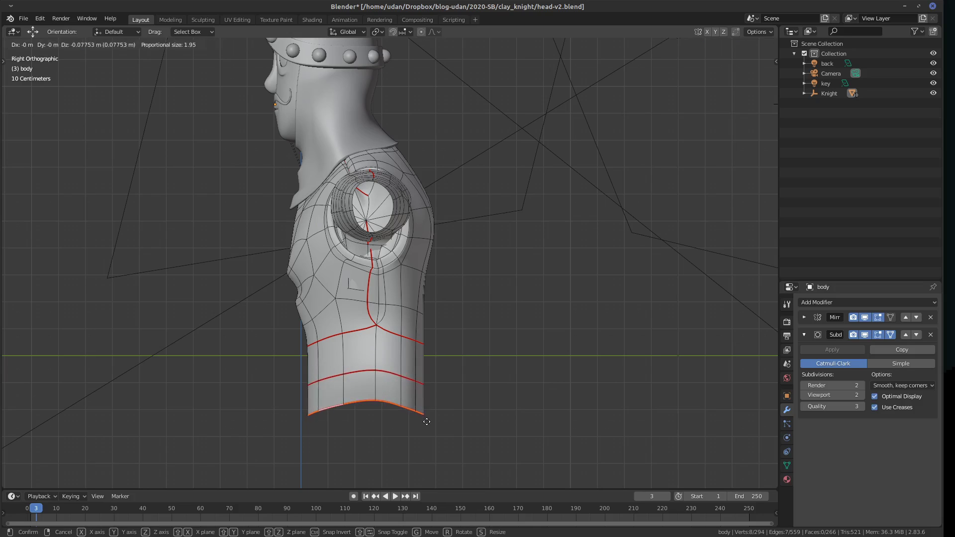
{"action": "left_click", "coordinate": [426, 422]}
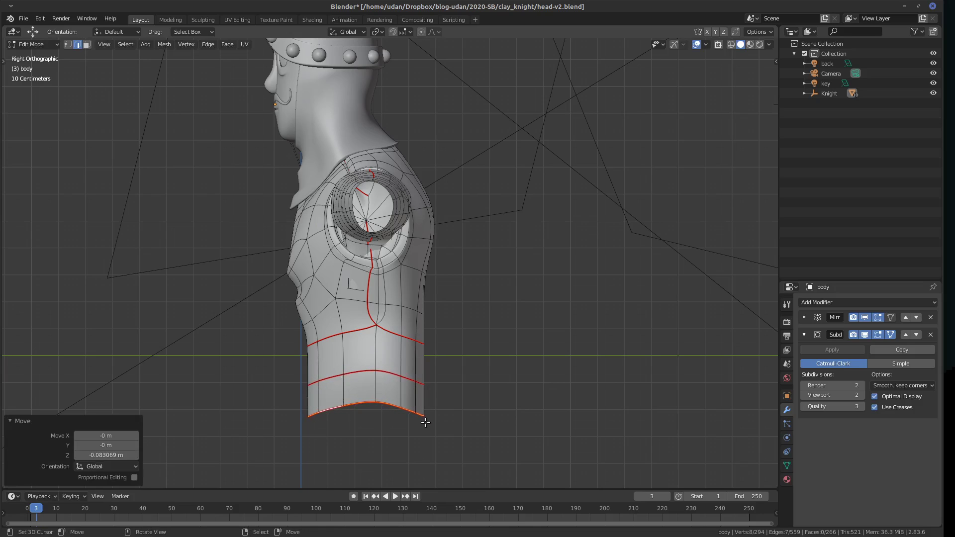
Try to move the row of lower-back vertices just above the waist seam about 0.024 m forward and 0.02 m down.
{"action": "left_click", "coordinate": [391, 375], "text": "alt"}
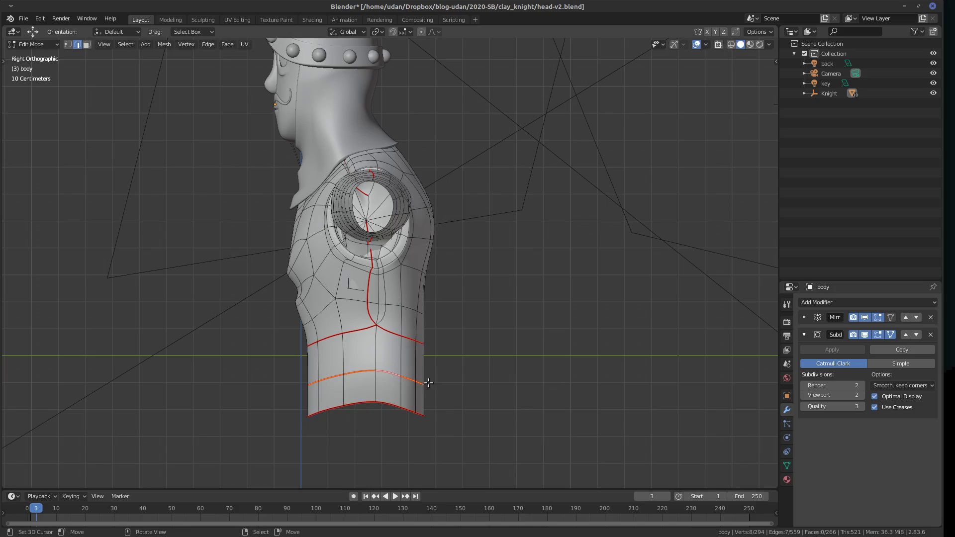
{"action": "left_click", "coordinate": [411, 339], "text": "alt"}
{"action": "left_click", "coordinate": [72, 44]}
{"action": "middle_click_drag", "start_coordinate": [465, 313], "coordinate": [435, 322]}
{"action": "right_click", "coordinate": [412, 318]}
{"action": "right_click", "coordinate": [396, 317], "text": "shift"}
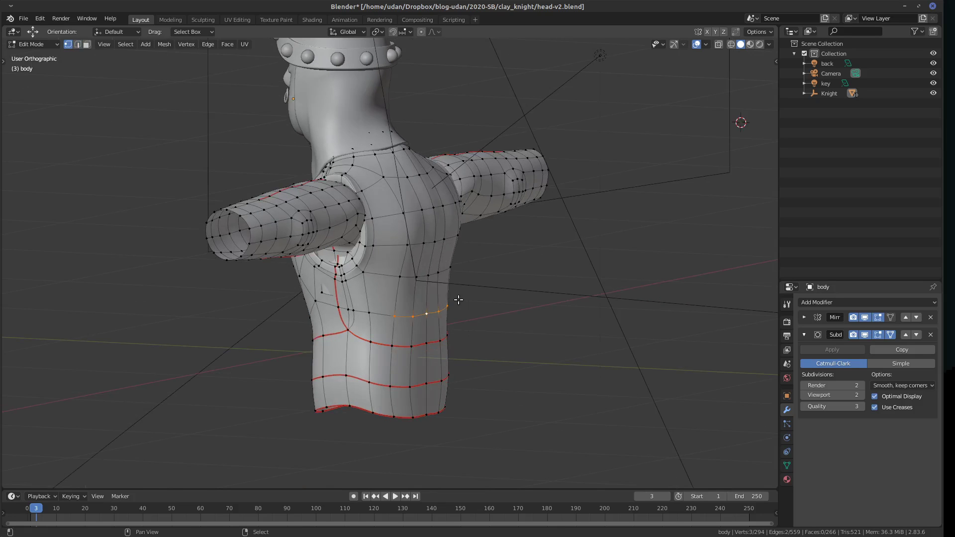
{"action": "key", "text": "KP_1"}
{"action": "key", "text": "KP_3"}
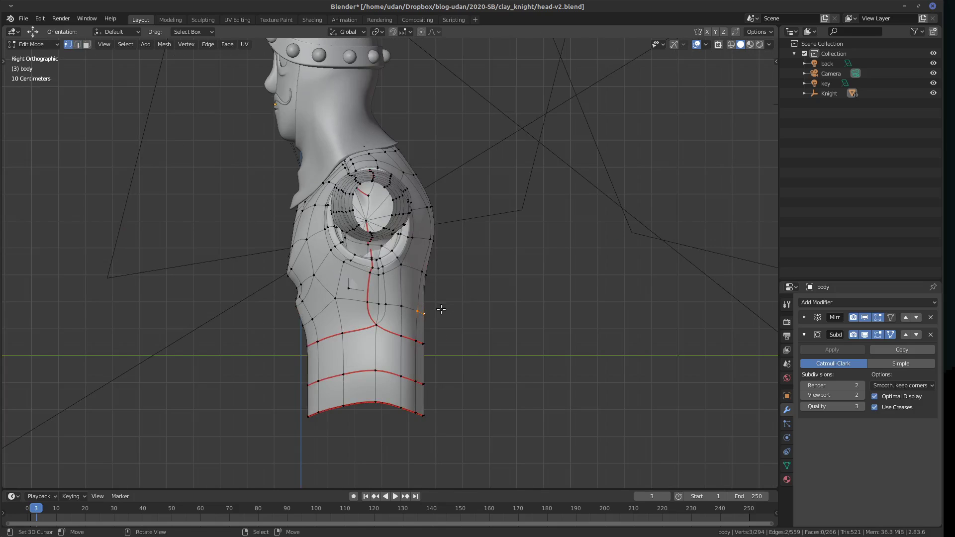
{"action": "key", "text": "g"}
{"action": "left_click", "coordinate": [439, 324]}
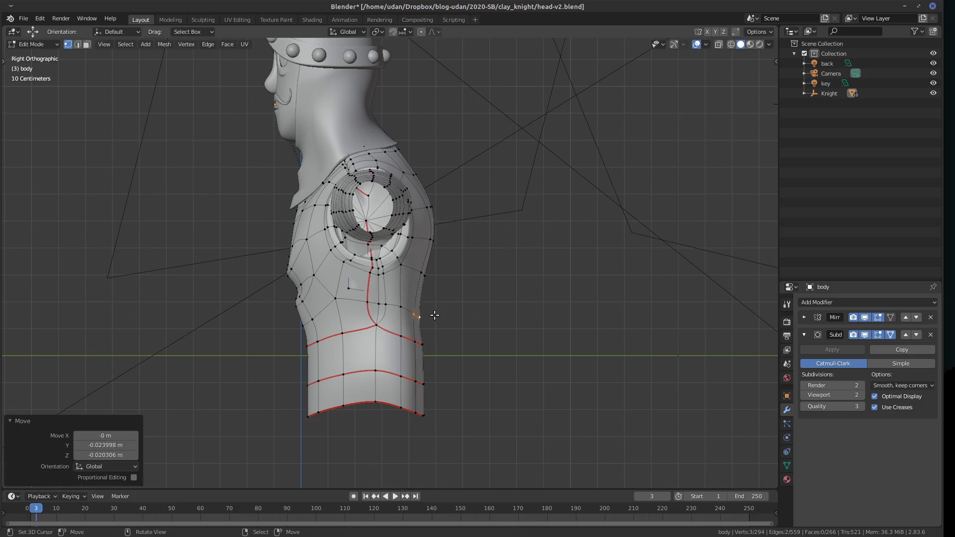
Move the edge loop between the waist seam and the bottom edge toward the front and slightly upward.
{"action": "left_click", "coordinate": [395, 382], "text": "alt"}
{"action": "key", "text": "g"}
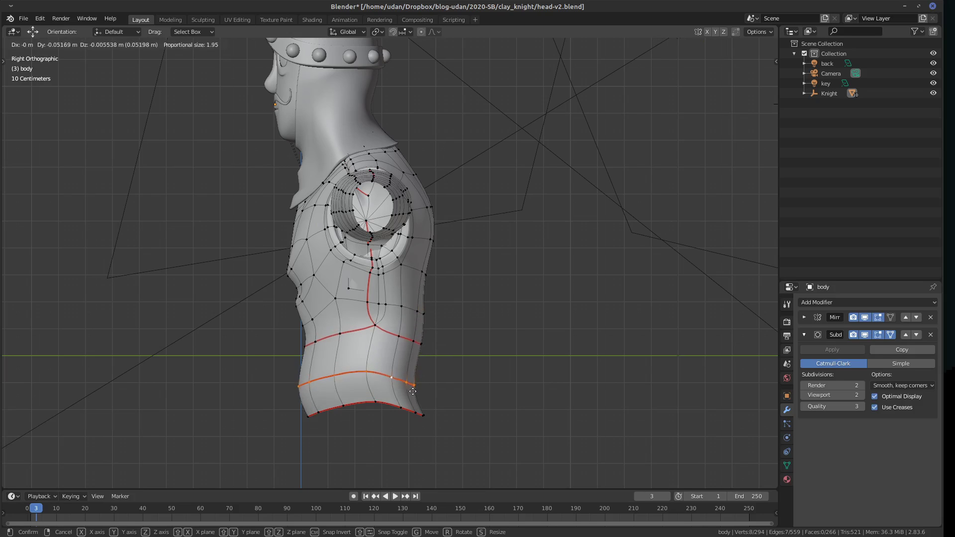
{"action": "left_click", "coordinate": [413, 385]}
Move the front vertices of the upper waist seam about 0.039 m forward and 0.055 m down.
{"action": "right_click", "coordinate": [331, 336], "text": "alt"}
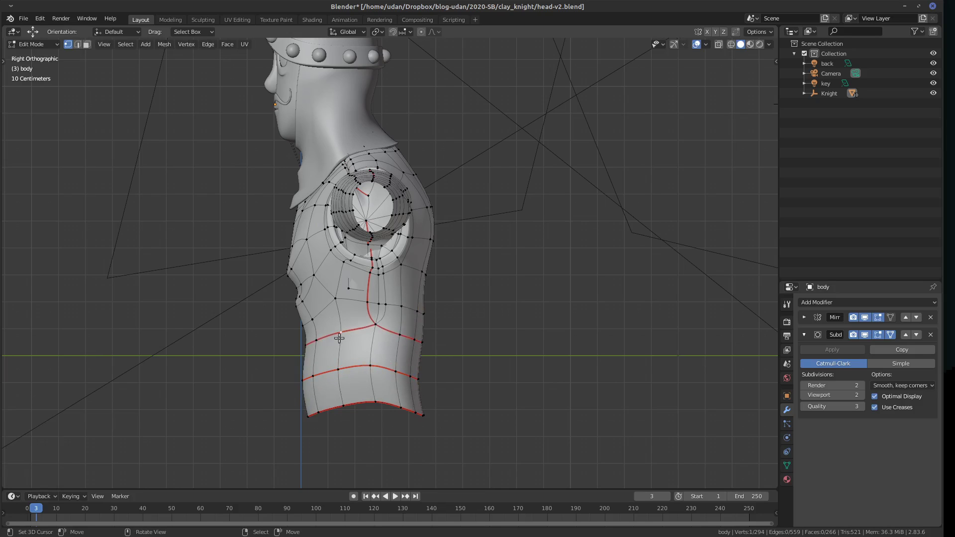
{"action": "left_click_drag", "start_coordinate": [304, 345], "coordinate": [402, 340], "text": "alt"}
{"action": "left_click_drag", "start_coordinate": [464, 338], "coordinate": [403, 347], "text": "alt"}
{"action": "key", "text": "g"}
{"action": "left_click", "coordinate": [389, 357]}
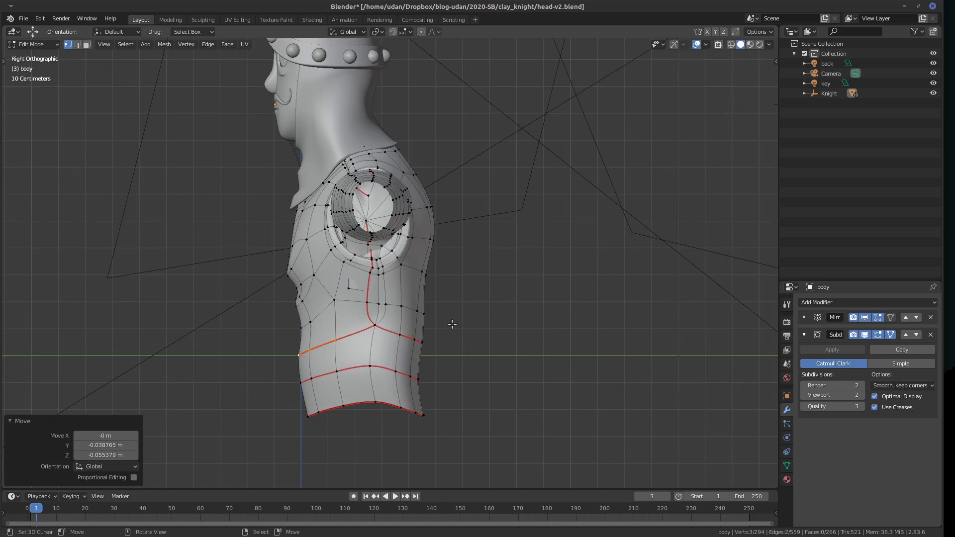
Move the back vertices of the upper waist seam about 0.028 m forward and 0.02 m up.
{"action": "left_click", "coordinate": [394, 408], "text": "alt"}
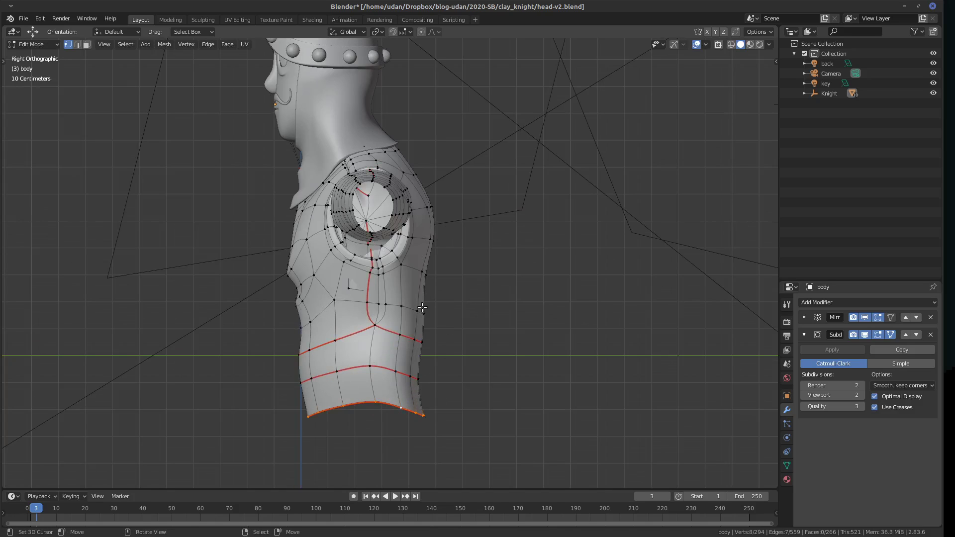
{"action": "left_click", "coordinate": [415, 338]}
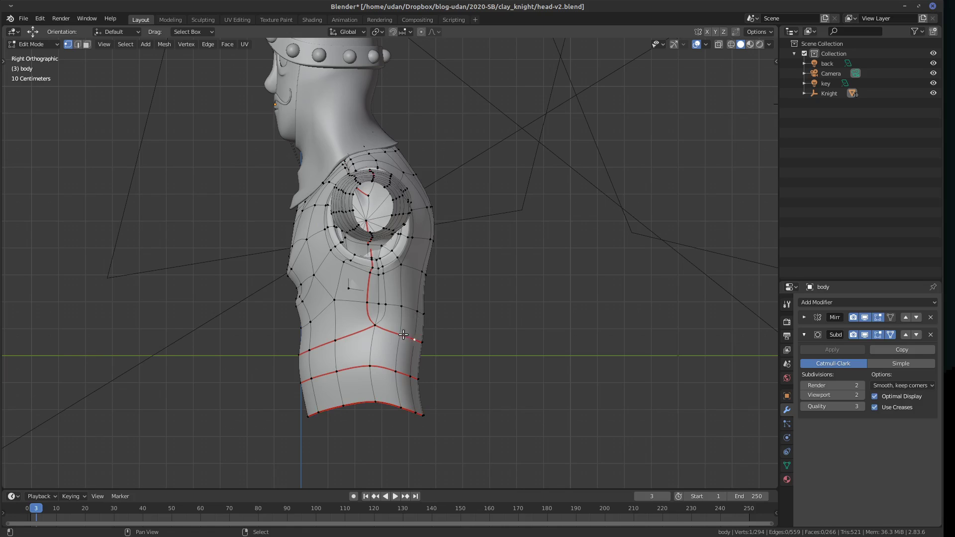
{"action": "middle_click_drag", "start_coordinate": [441, 337], "coordinate": [438, 339]}
{"action": "left_click", "coordinate": [438, 341], "text": "shift"}
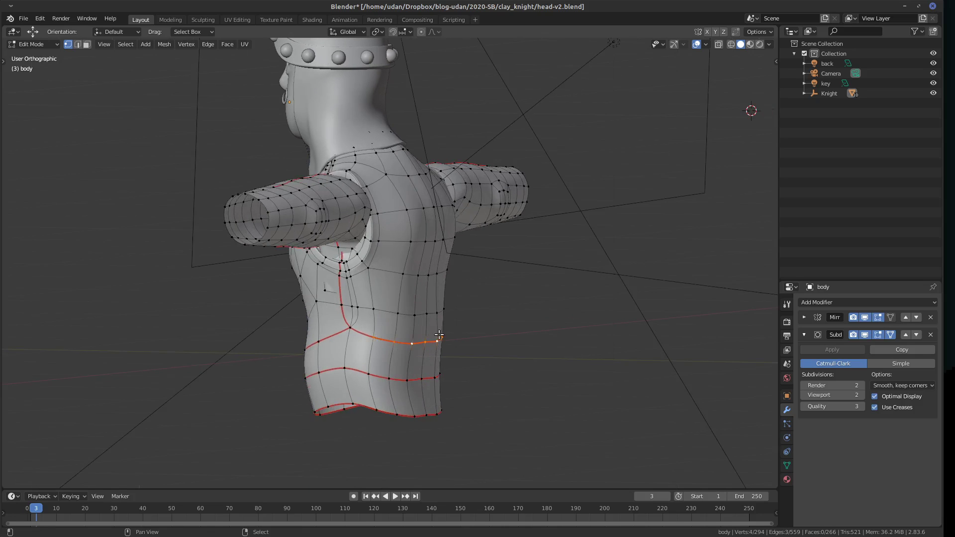
{"action": "key", "text": "KP_3"}
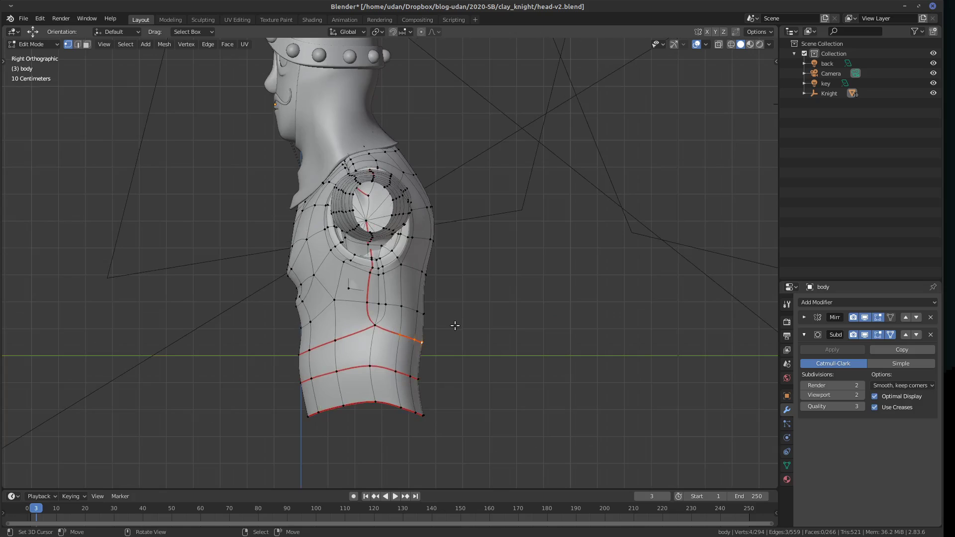
{"action": "key", "text": "g"}
{"action": "left_click", "coordinate": [428, 319]}
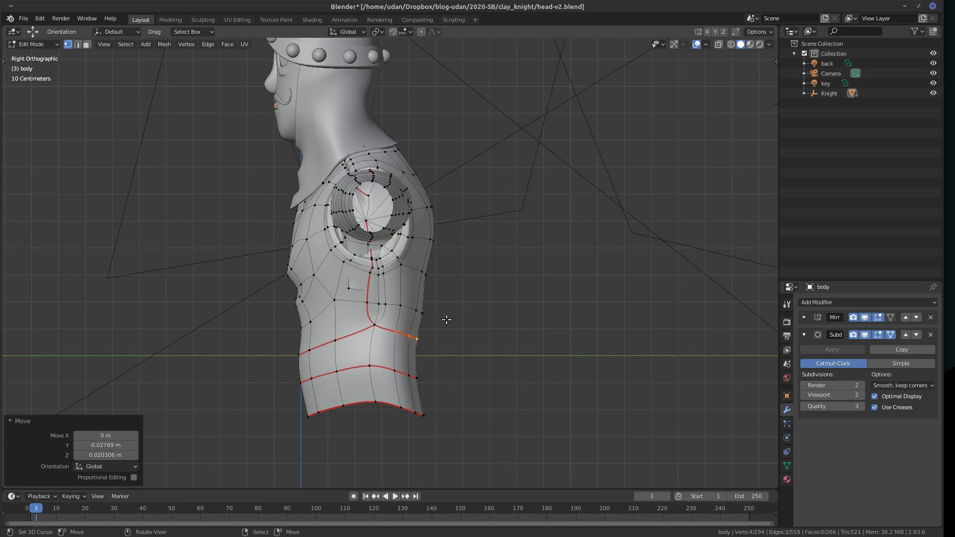
{"action": "left_click", "coordinate": [416, 310]}
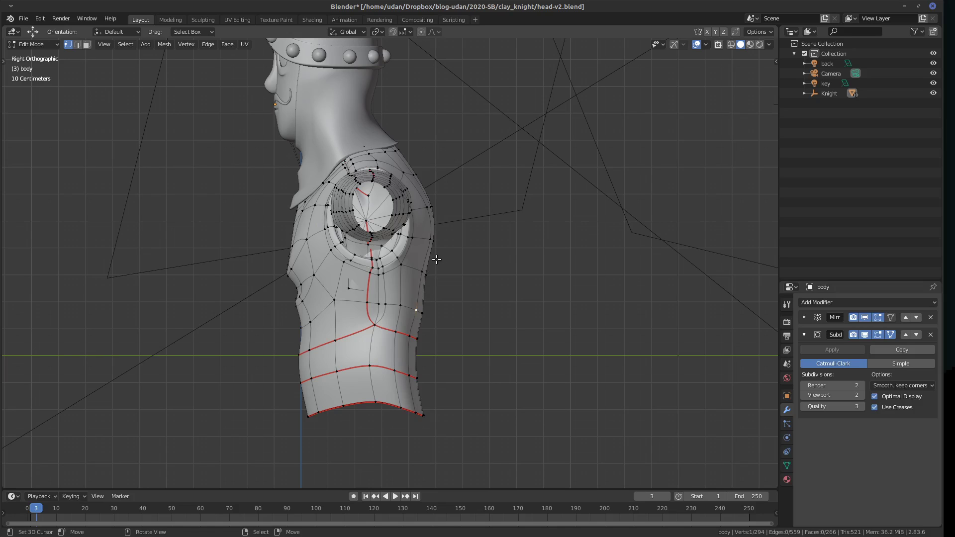
{"action": "middle_click_drag", "start_coordinate": [490, 262], "coordinate": [438, 260]}
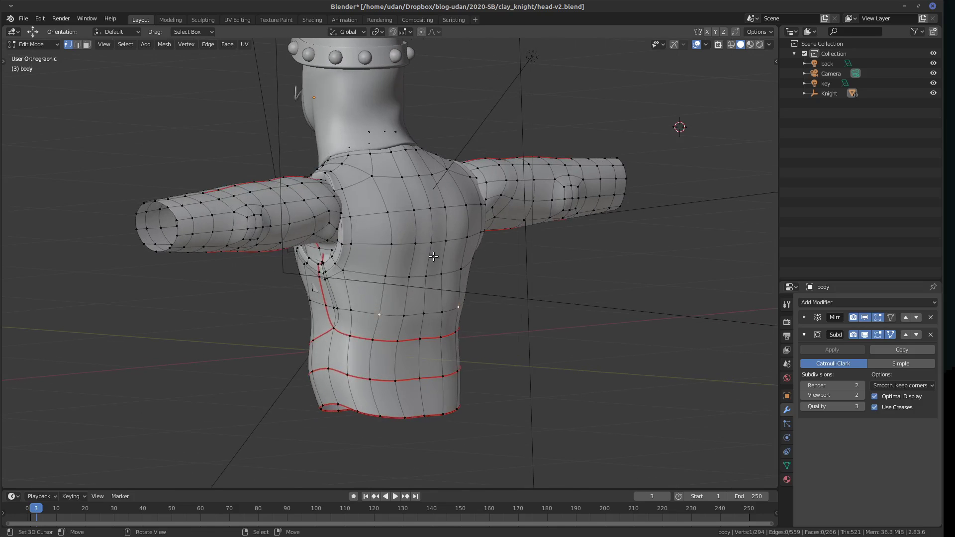
{"action": "key", "text": "g"}
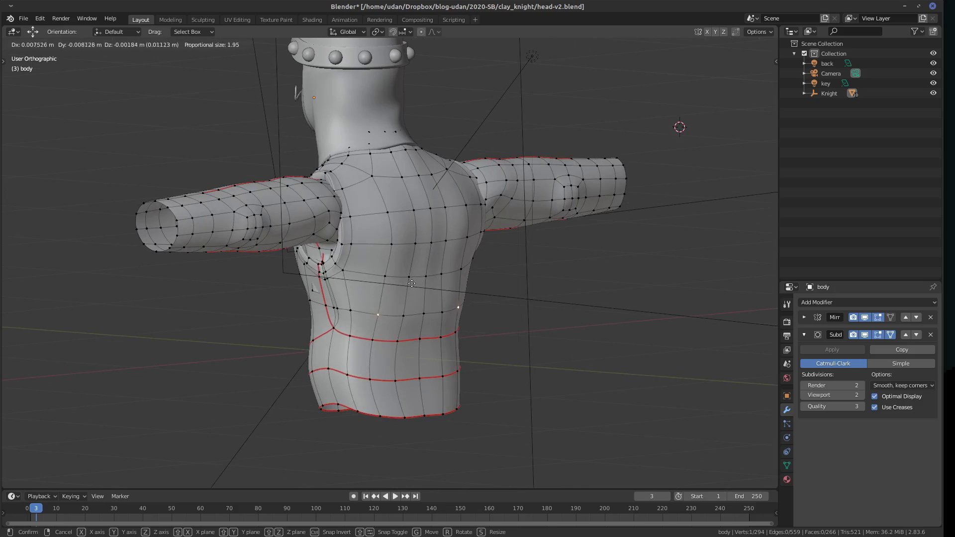
{"action": "right_click", "coordinate": [412, 283]}
Select the patch of lower-back vertices above and below the upper waist seam and smooth them with Smoothing 1.000.
{"action": "key", "text": "c"}
{"action": "mouse_move", "coordinate": [408, 287]}
{"action": "left_mouse_down"}
{"action": "mouse_move", "coordinate": [423, 298]}
{"action": "mouse_move", "coordinate": [413, 329]}
{"action": "mouse_move", "coordinate": [376, 376]}
{"action": "mouse_move", "coordinate": [432, 361]}
{"action": "left_mouse_up"}
{"action": "right_click", "coordinate": [431, 315]}
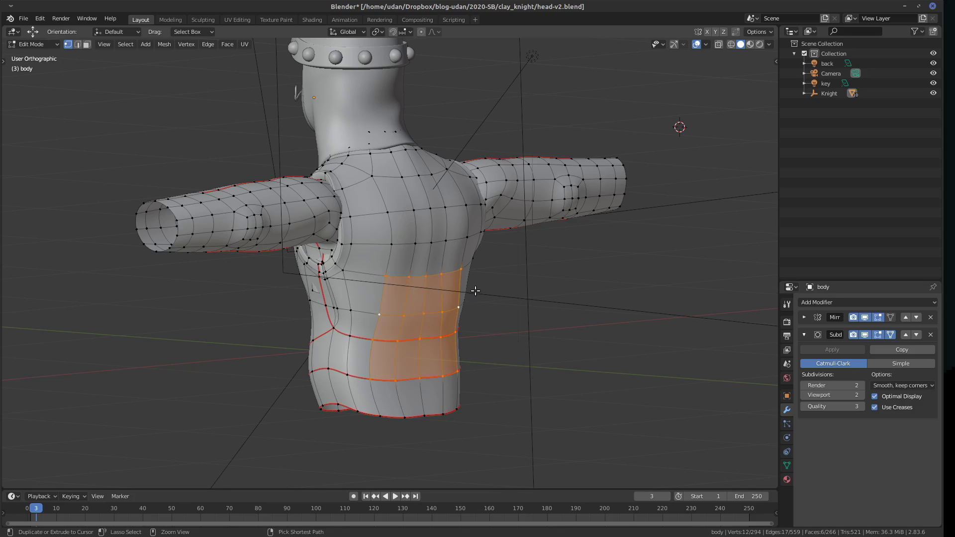
{"action": "key", "text": "ctrl+v"}
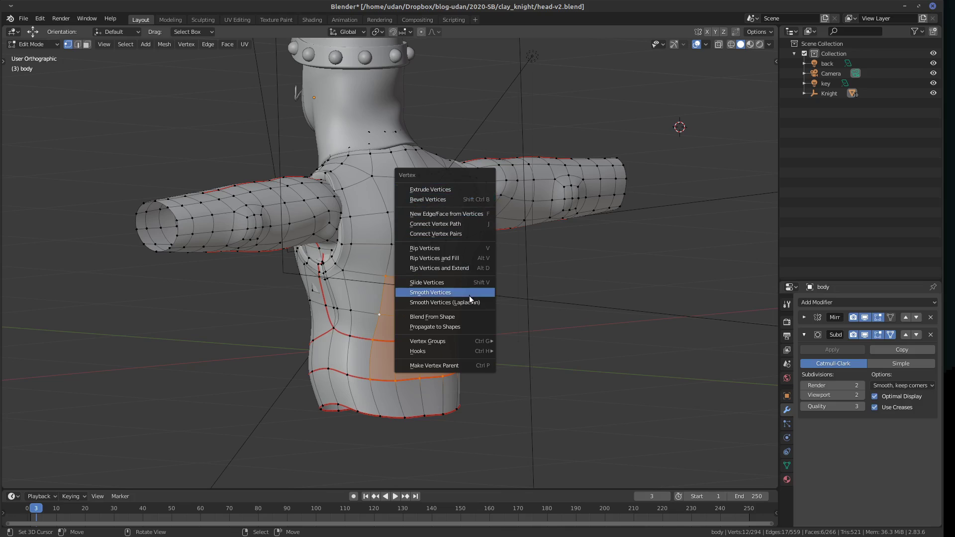
{"action": "left_click", "coordinate": [467, 294]}
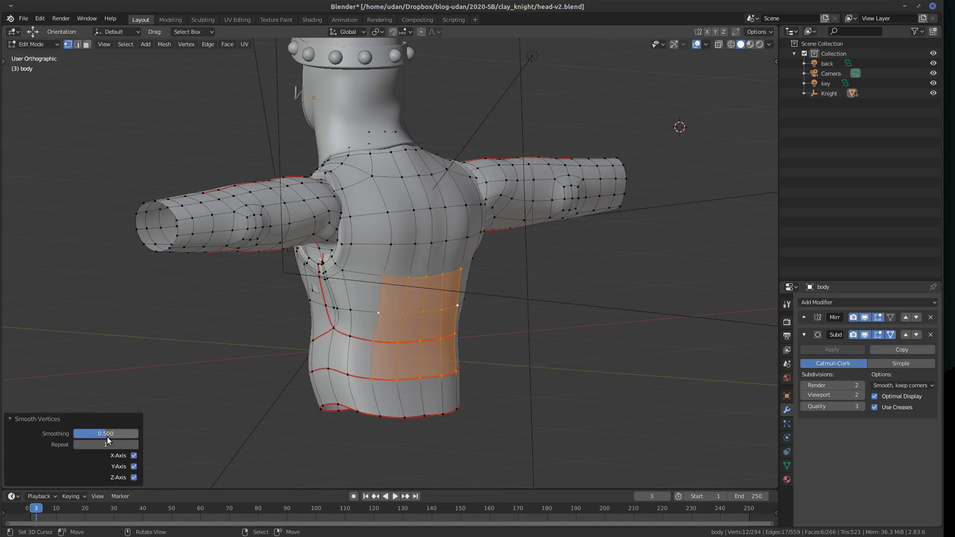
{"action": "left_click_drag", "start_coordinate": [121, 434], "coordinate": [194, 446]}
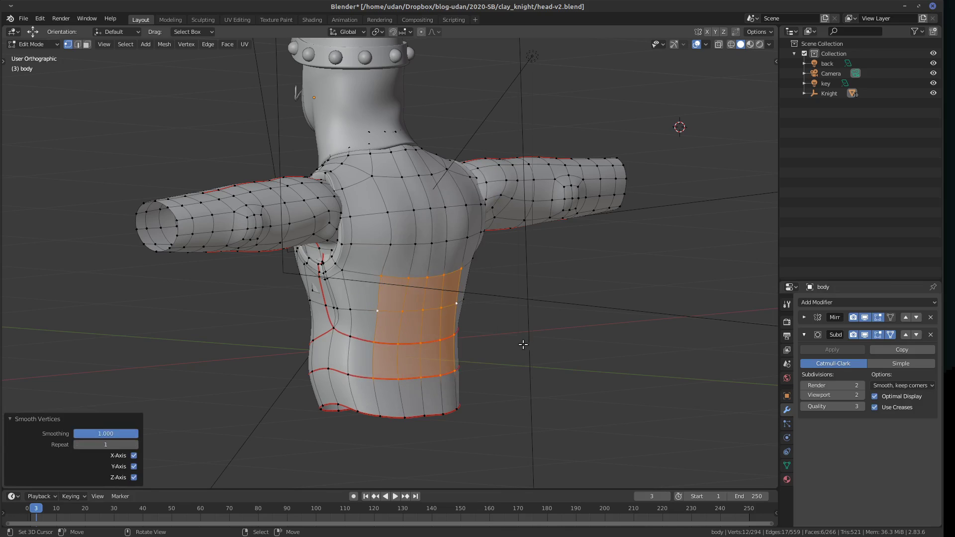
Move the edge loop between the waist seam and the bottom edge about 0.057 m inward and 0.035 m down.
{"action": "key", "text": "KP_3"}
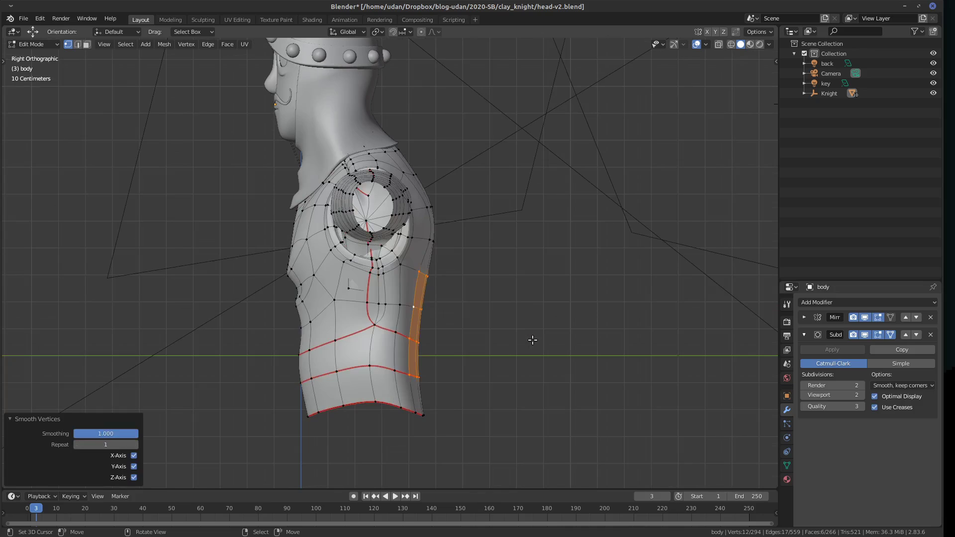
{"action": "left_click", "coordinate": [430, 384]}
{"action": "left_click", "coordinate": [417, 413], "text": "alt"}
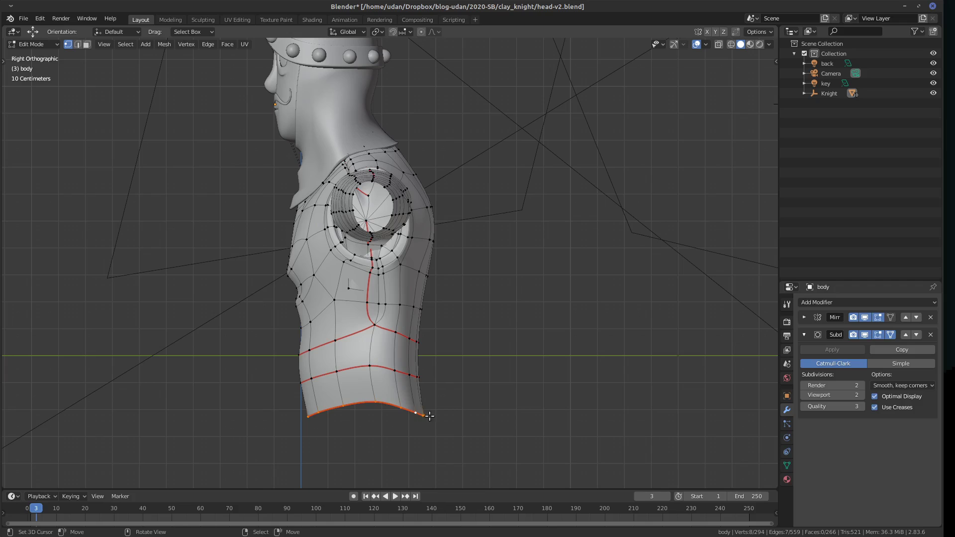
{"action": "key", "text": "KP_1"}
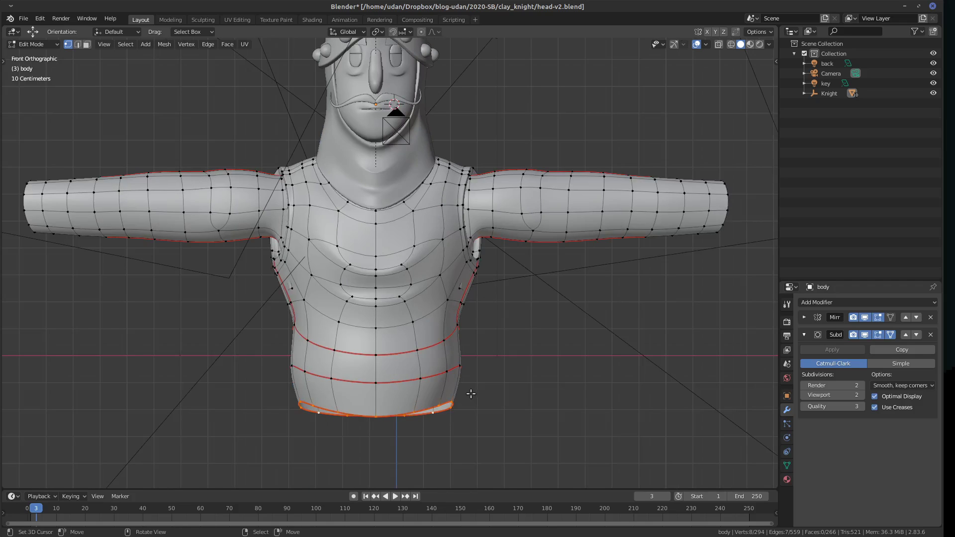
{"action": "left_click", "coordinate": [450, 372], "text": "alt"}
{"action": "key", "text": "g"}
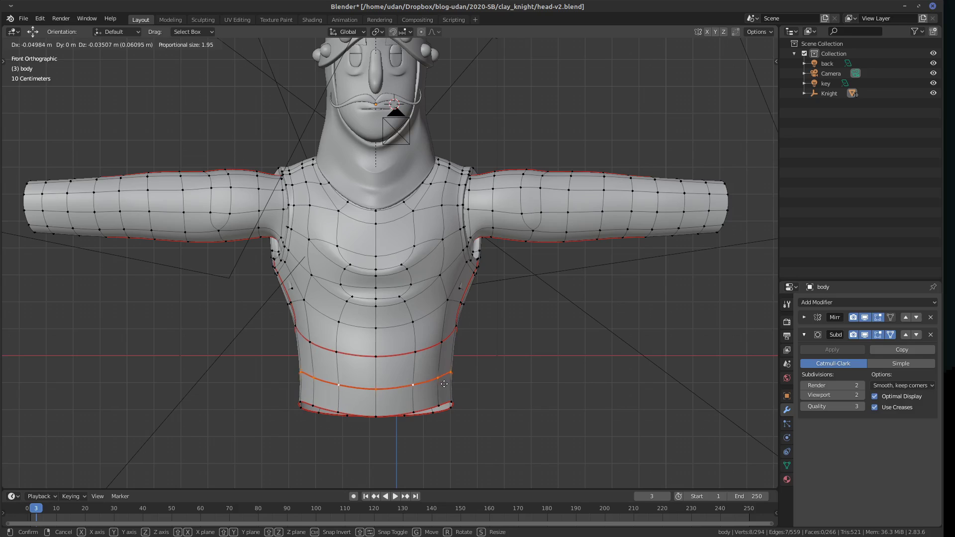
{"action": "left_click", "coordinate": [441, 383]}
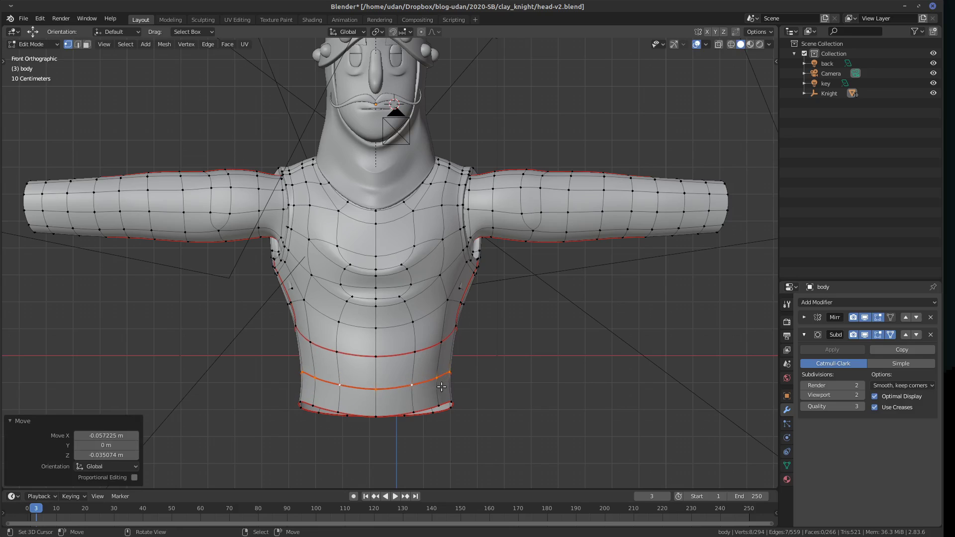
Select the whole waist section below the upper waist seam and clear all of its UV seams.
{"action": "middle_click_drag", "start_coordinate": [427, 353], "coordinate": [459, 353]}
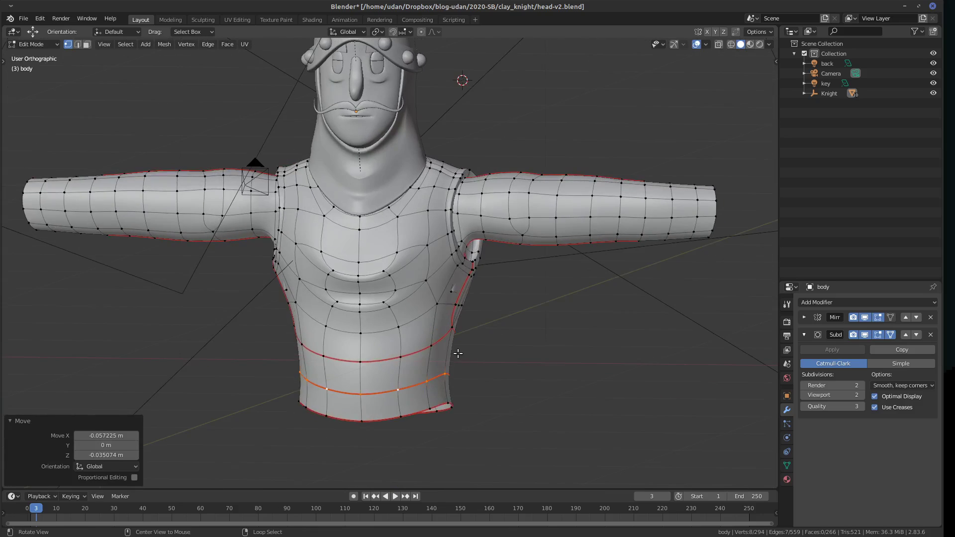
{"action": "left_click", "coordinate": [409, 355], "text": "alt+shift"}
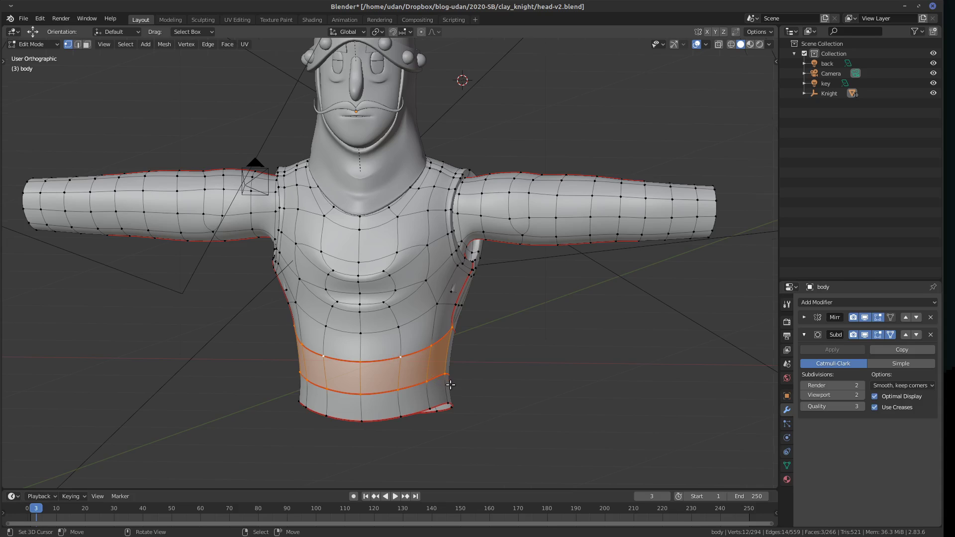
{"action": "key", "text": "KP_1"}
{"action": "left_click", "coordinate": [429, 406], "text": "alt+shift"}
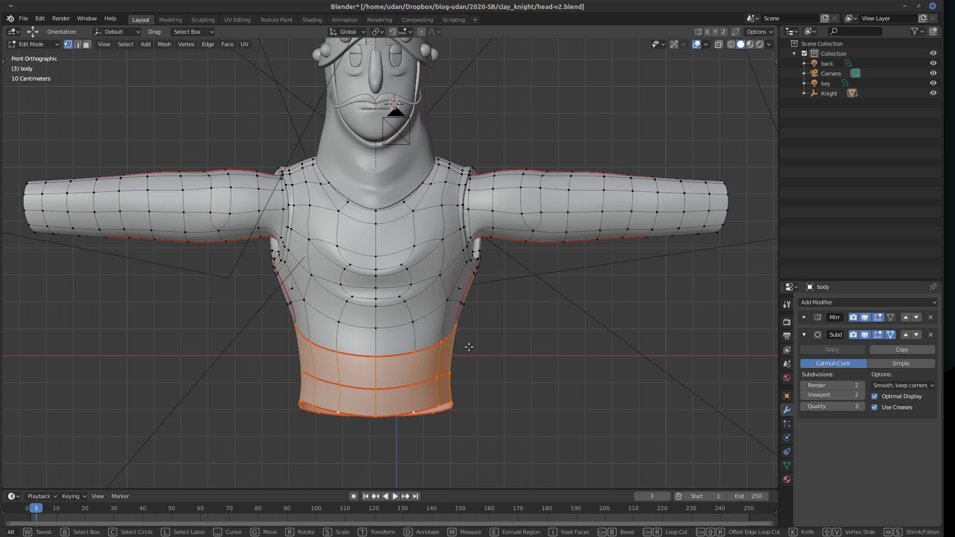
{"action": "key", "text": "alt+a"}
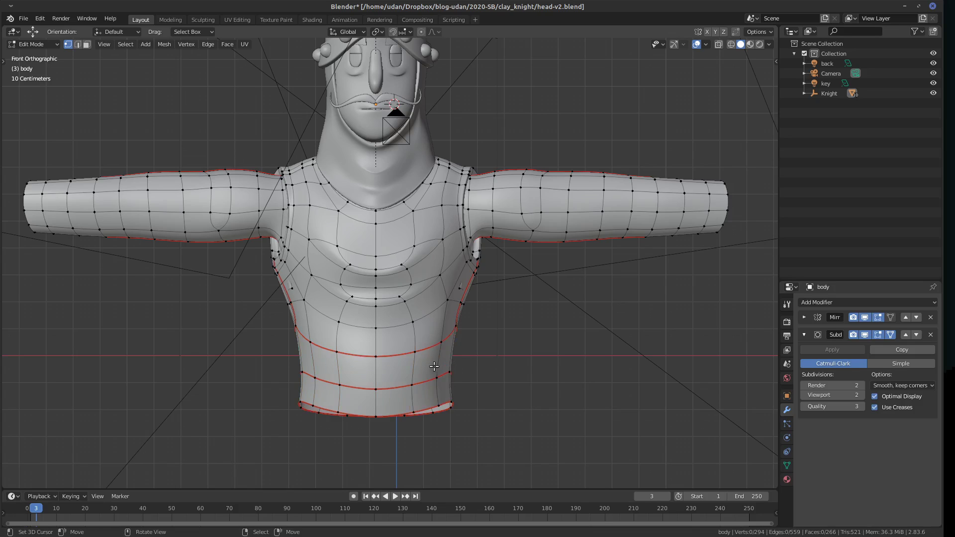
{"action": "key", "text": "l"}
{"action": "key", "text": "u"}
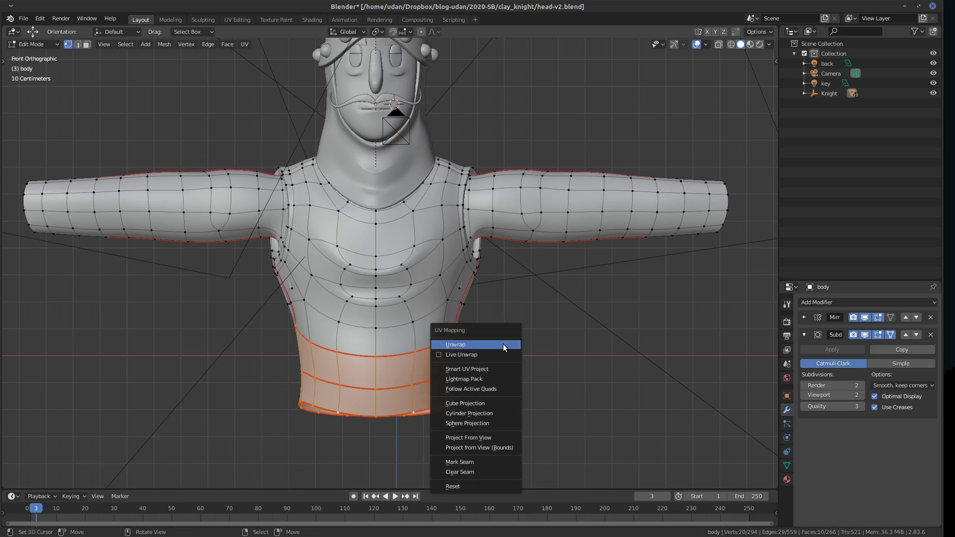
{"action": "left_click", "coordinate": [484, 470]}
{"action": "key", "text": "Tab"}
{"action": "key", "text": "Tab"}
Move the vertex on the underside of the arm near the armpit inward and downward.
{"action": "middle_click_drag", "start_coordinate": [497, 383], "coordinate": [477, 385], "text": "shift"}
{"action": "left_click", "coordinate": [465, 243]}
{"action": "middle_click_drag", "start_coordinate": [480, 295], "coordinate": [485, 320], "text": "shift"}
{"action": "key", "text": "g"}
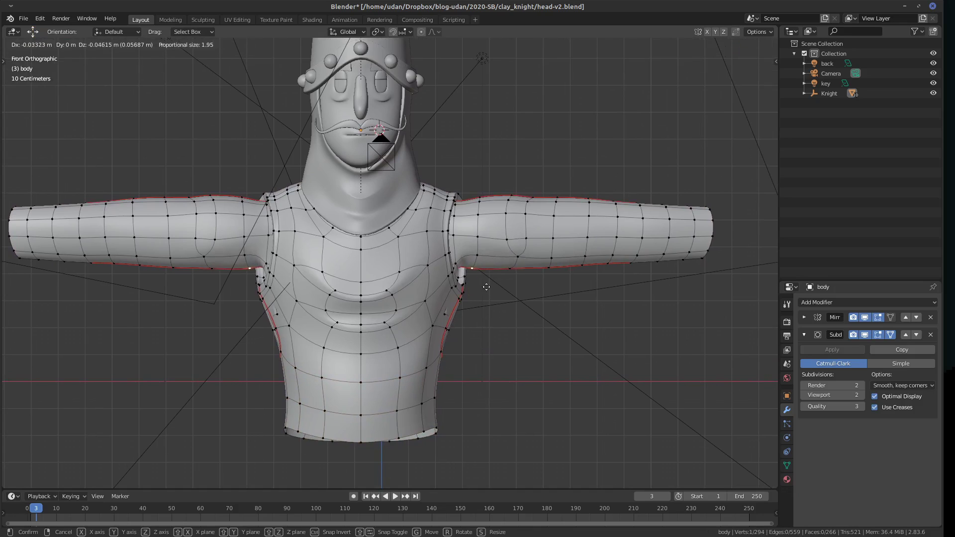
{"action": "left_click", "coordinate": [493, 281]}
Select the complete linked arm geometry and delete its faces, leaving the torso only.
{"action": "middle_click_drag", "start_coordinate": [547, 282], "coordinate": [536, 291], "text": "shift"}
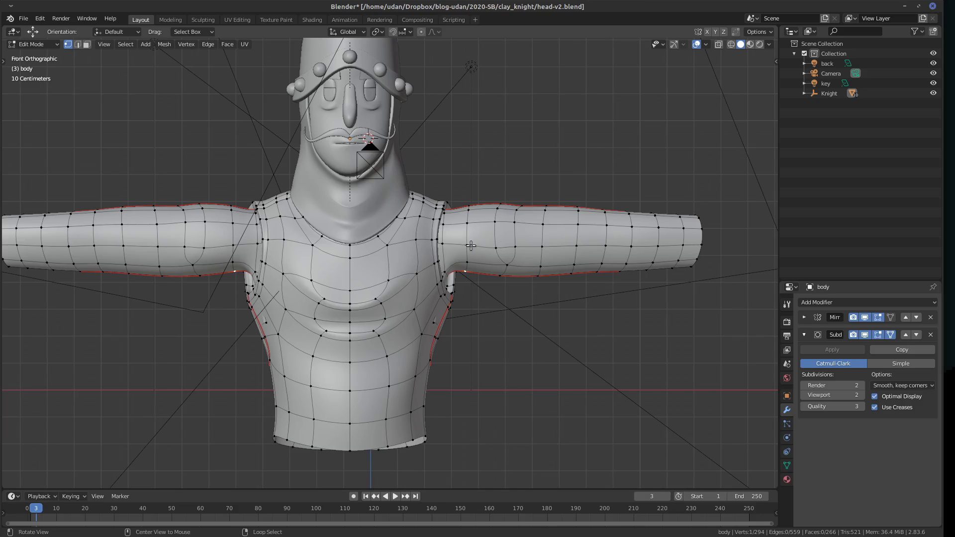
{"action": "left_click", "coordinate": [466, 234], "text": "alt"}
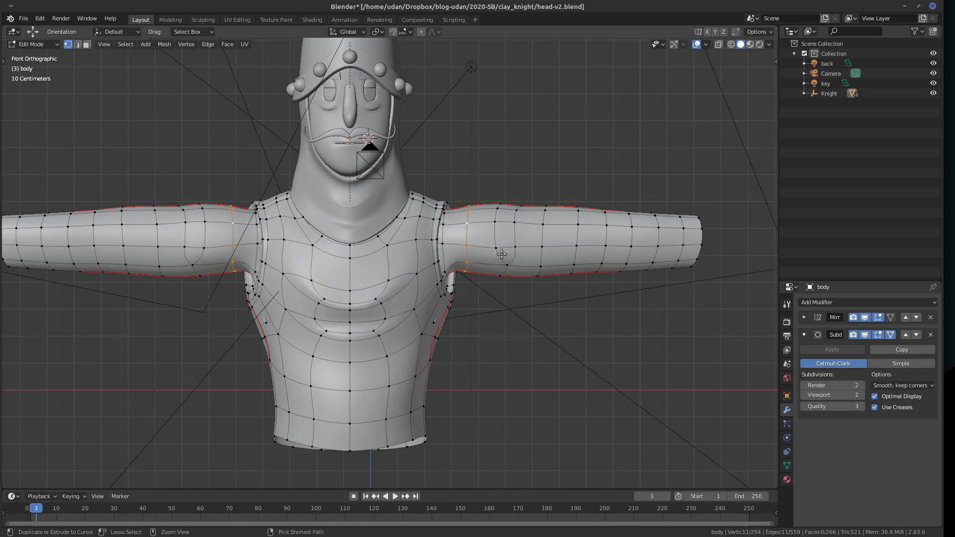
{"action": "key", "text": "ctrl+l"}
{"action": "key", "text": "x"}
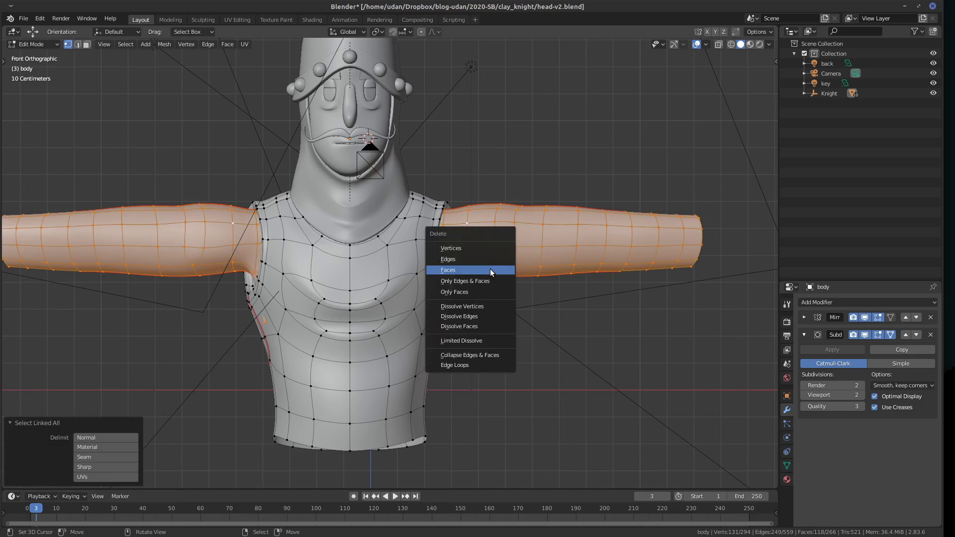
{"action": "left_click", "coordinate": [491, 270]}
{"action": "middle_click_drag", "start_coordinate": [492, 280], "coordinate": [493, 289], "text": "shift"}
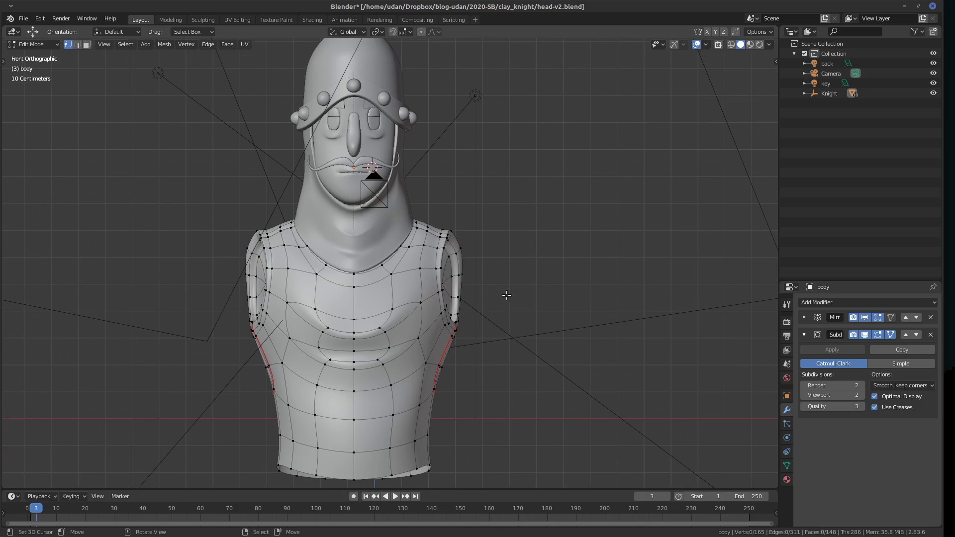
Delete the centre vertex of the fan of faces closing the armhole.
{"action": "key", "text": "KP_3"}
{"action": "middle_click_drag", "start_coordinate": [465, 348], "coordinate": [459, 301], "text": "shift"}
{"action": "left_click", "coordinate": [370, 241]}
{"action": "scroll", "coordinate": [389, 258], "scroll_direction": "up", "scroll_amount": 4}
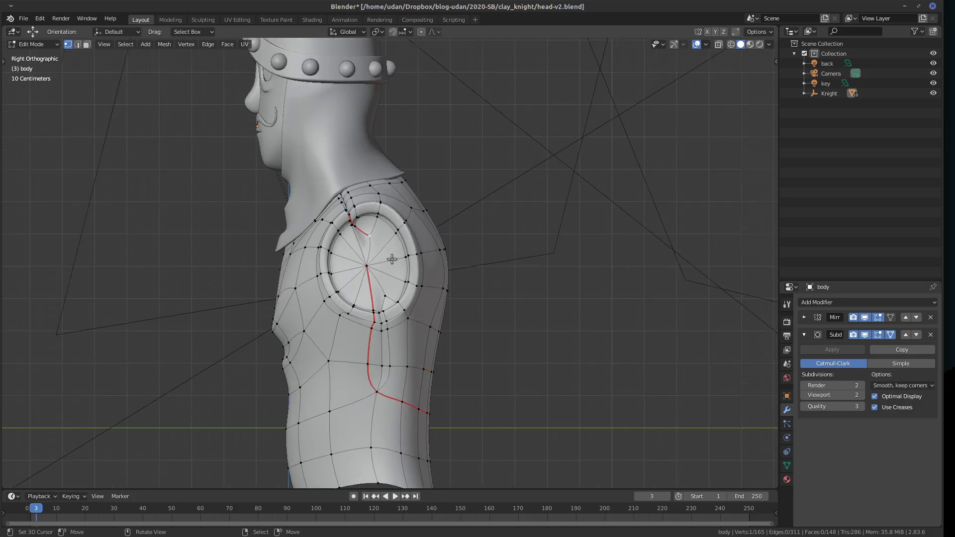
{"action": "middle_click_drag", "start_coordinate": [366, 235], "coordinate": [363, 255], "text": "shift"}
{"action": "left_click", "coordinate": [355, 287]}
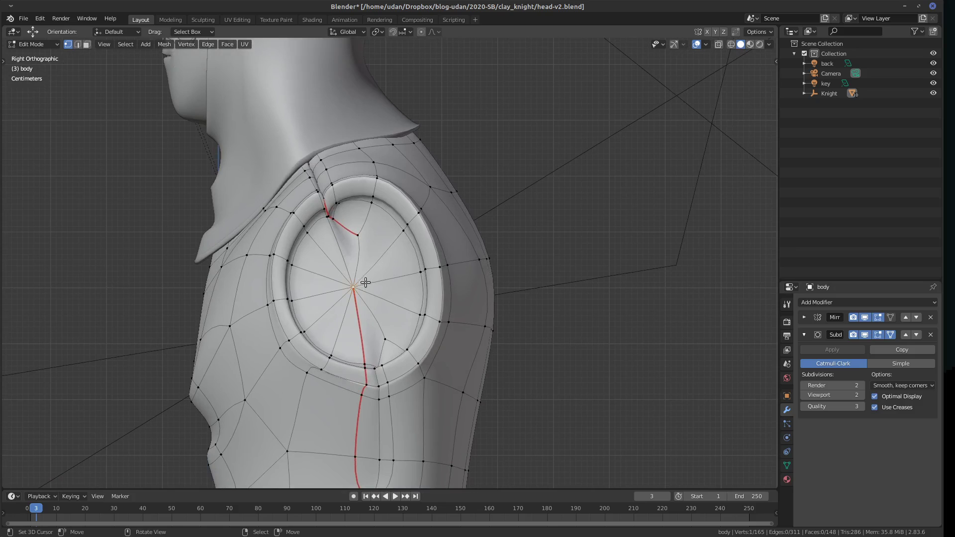
{"action": "key", "text": "x"}
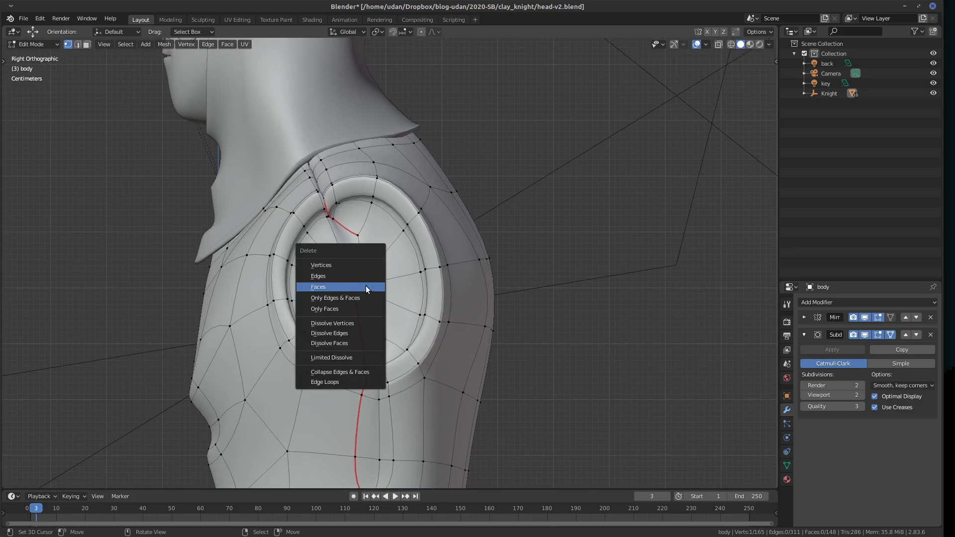
{"action": "left_click", "coordinate": [361, 264]}
{"action": "middle_click_drag", "start_coordinate": [361, 263], "coordinate": [251, 331]}
{"action": "left_click", "coordinate": [493, 379]}
{"action": "left_click", "coordinate": [511, 341], "text": "shift"}
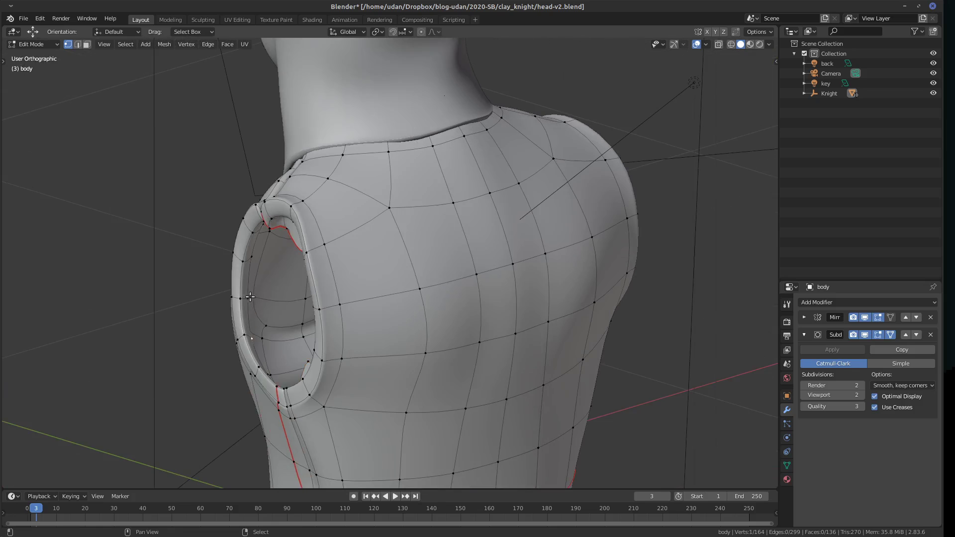
{"action": "middle_click_drag", "start_coordinate": [252, 264], "coordinate": [507, 223]}
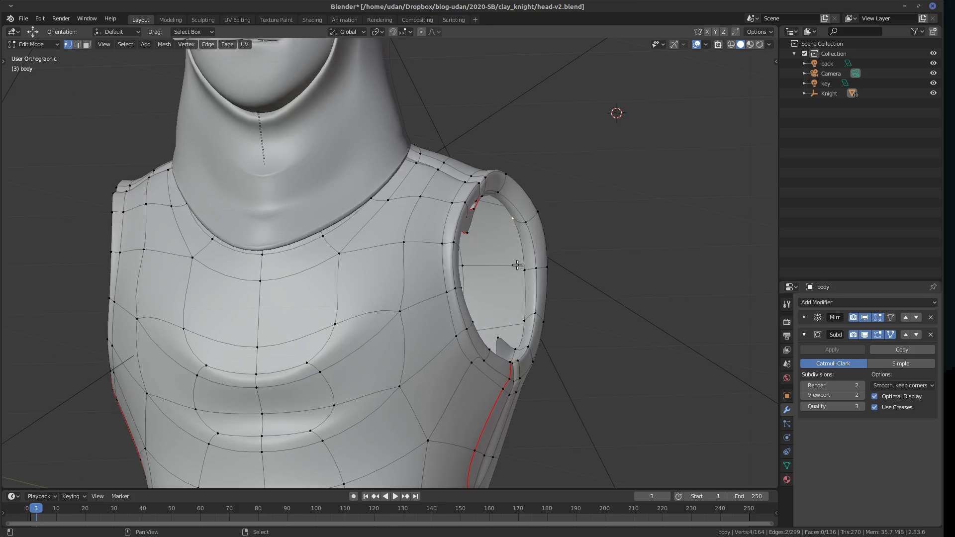
{"action": "middle_click_drag", "start_coordinate": [521, 305], "coordinate": [413, 308]}
{"action": "key", "text": "ctrl+e"}
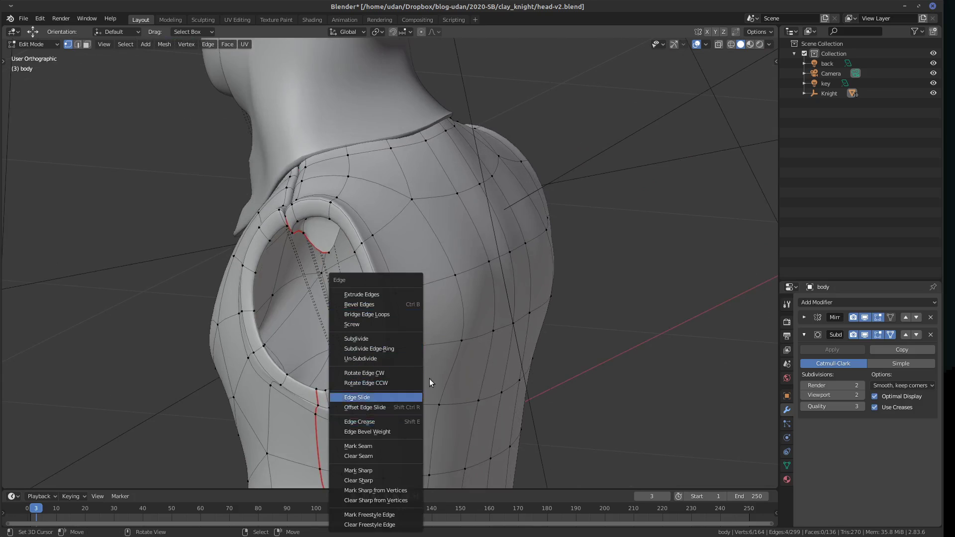
Undo the armhole rim selection and the deletion of the armhole's centre vertex.
{"action": "key", "text": "ctrl+z"}
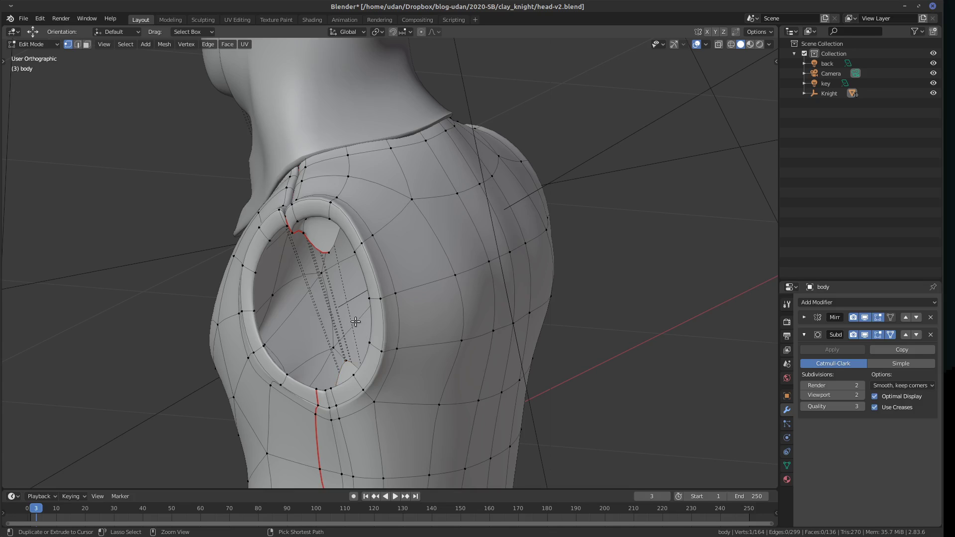
{"action": "key", "text": "ctrl+z"}
{"action": "key", "text": "ctrl+z"}
Remove the selected centre vertex to open up the armhole.
{"action": "left_click_drag", "start_coordinate": [356, 323], "coordinate": [401, 321], "text": "alt"}
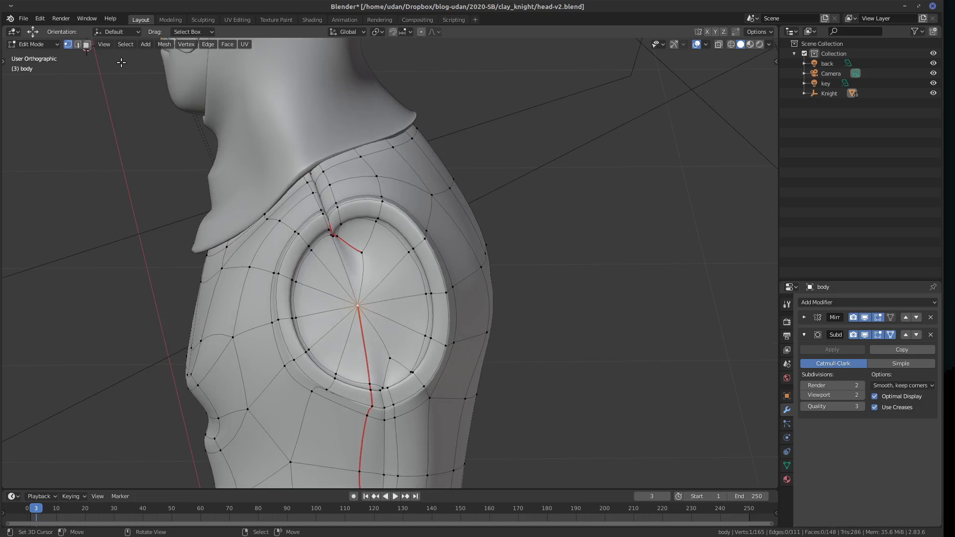
{"action": "key", "text": "x"}
{"action": "left_click", "coordinate": [372, 321]}
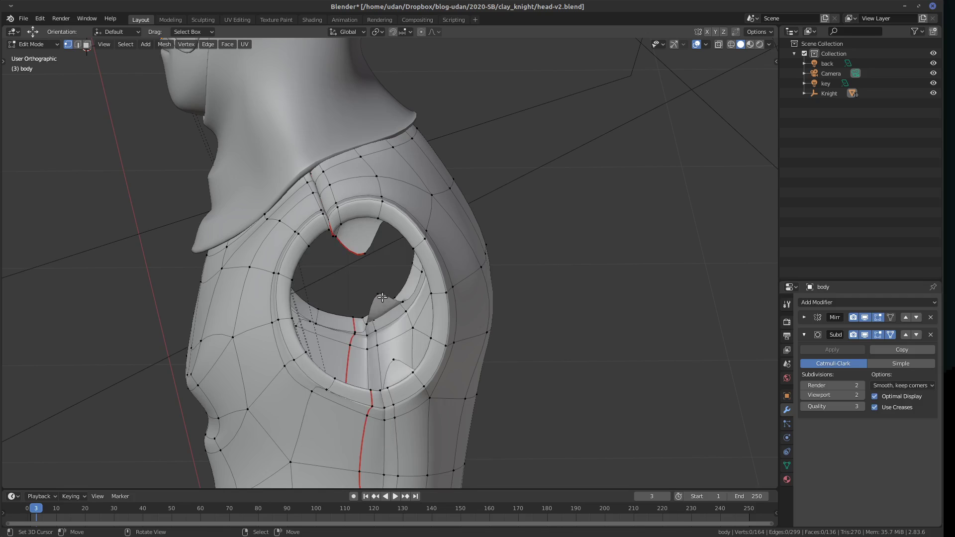
Connect the upper and lower inner points of the armhole with a new edge and subdivide it with one cut.
{"action": "middle_click_drag", "start_coordinate": [387, 285], "coordinate": [458, 334]}
{"action": "left_click", "coordinate": [454, 363]}
{"action": "left_click", "coordinate": [418, 263], "text": "shift"}
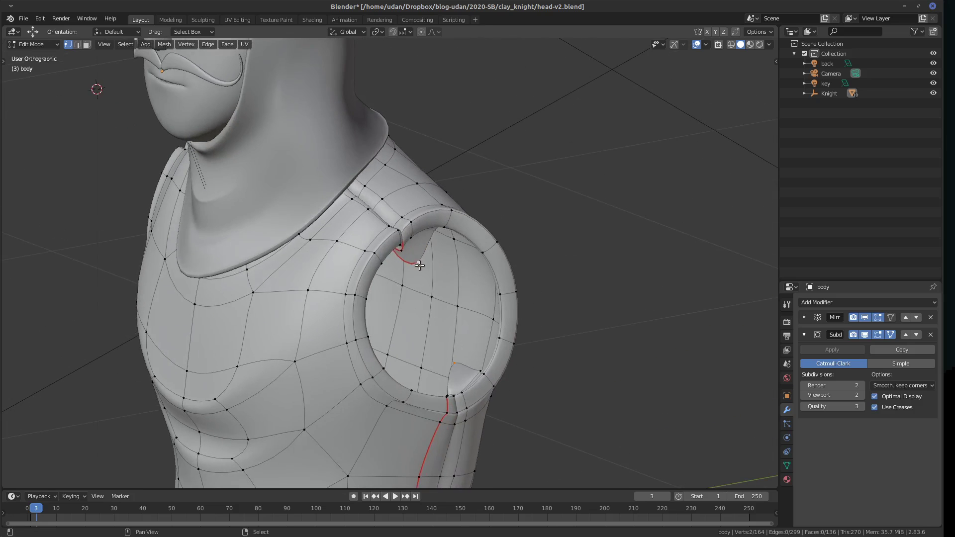
{"action": "key", "text": "f"}
{"action": "right_click", "coordinate": [443, 298]}
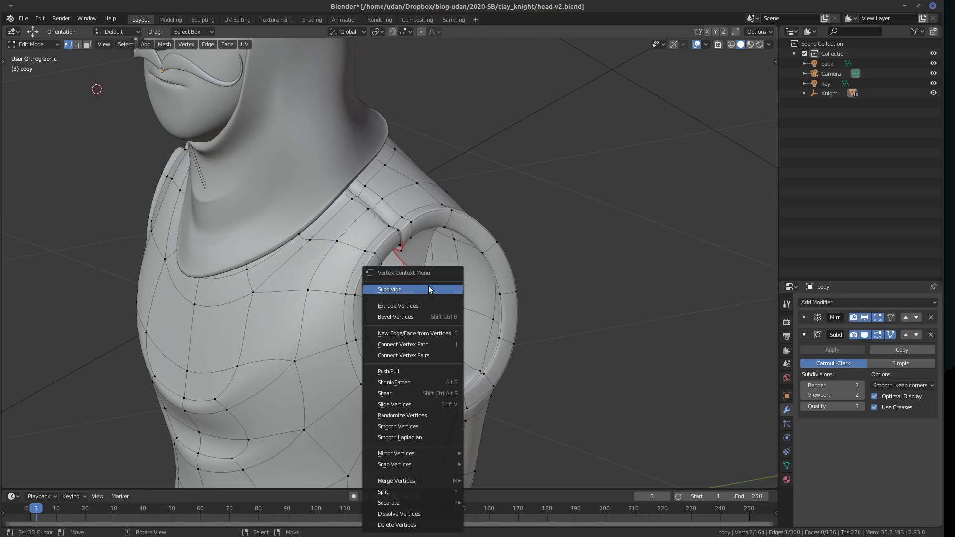
{"action": "left_click", "coordinate": [429, 286]}
Bridge the new subdivided edge to the rear inner rim edges of the armhole using Bridge Edge Loops.
{"action": "middle_click_drag", "start_coordinate": [491, 296], "coordinate": [459, 251]}
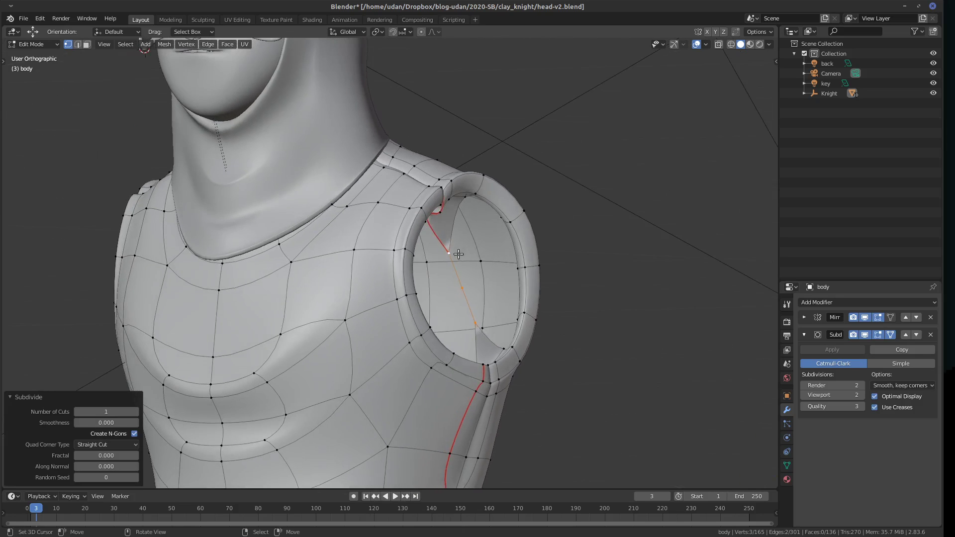
{"action": "left_click", "coordinate": [449, 252]}
{"action": "left_click", "coordinate": [462, 288], "text": "shift"}
{"action": "right_click", "coordinate": [475, 321], "text": "shift"}
{"action": "middle_click_drag", "start_coordinate": [481, 299], "coordinate": [520, 244]}
{"action": "right_click", "coordinate": [511, 222], "text": "shift"}
{"action": "right_click", "coordinate": [520, 266], "text": "shift"}
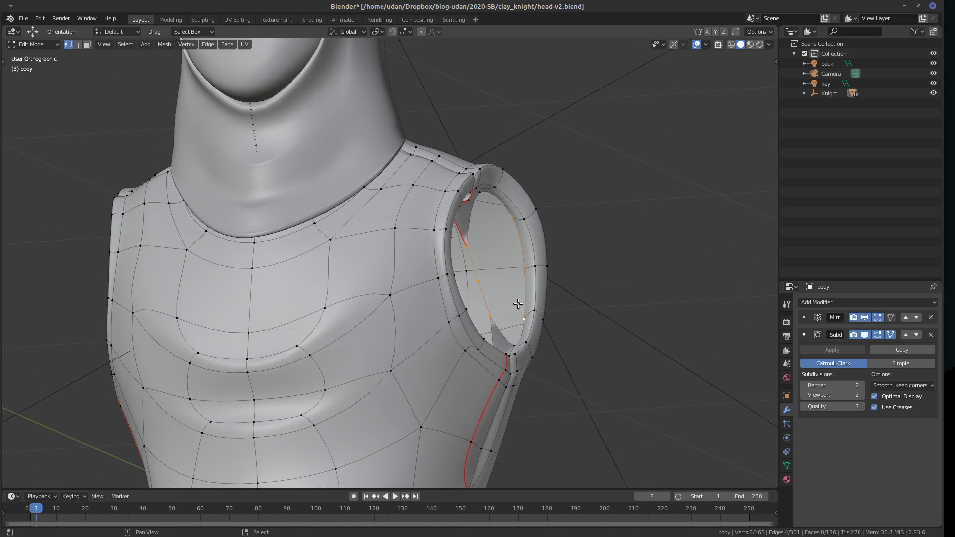
{"action": "key", "text": "ctrl+e"}
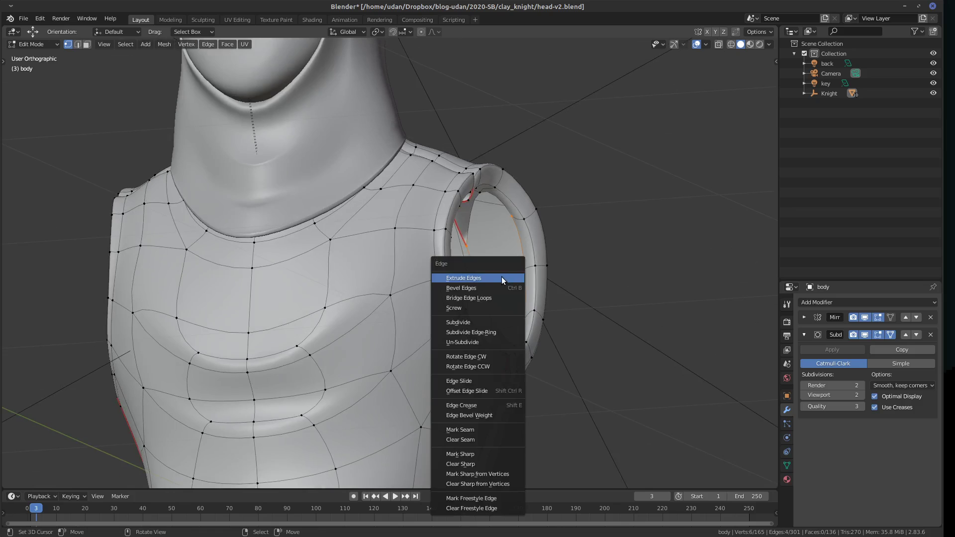
{"action": "left_click", "coordinate": [499, 298]}
{"action": "middle_click_drag", "start_coordinate": [499, 298], "coordinate": [442, 249]}
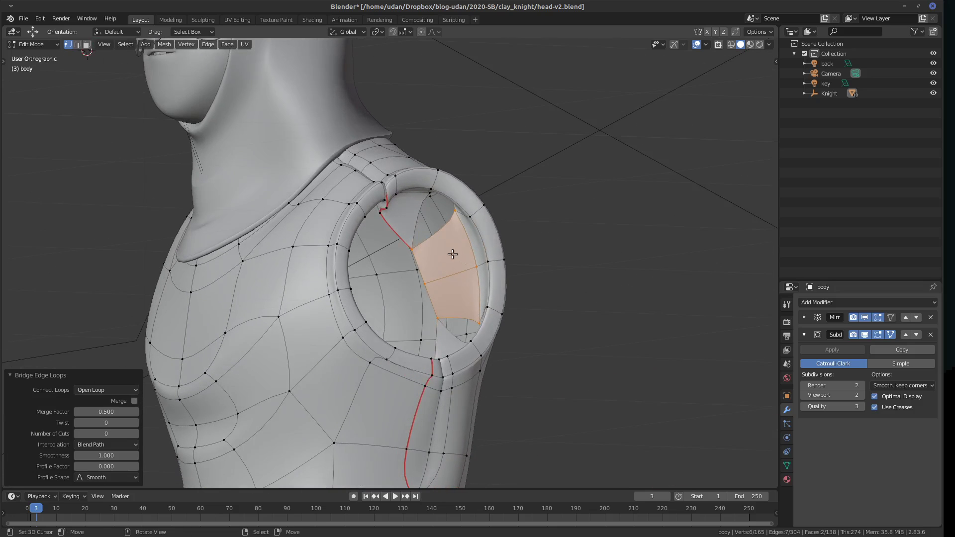
Add one centred loop cut through the bridged rear faces of the armhole, with a slide factor of 0.
{"action": "key", "text": "ctrl+r"}
{"action": "left_click", "coordinate": [446, 250]}
{"action": "right_click", "coordinate": [445, 250]}
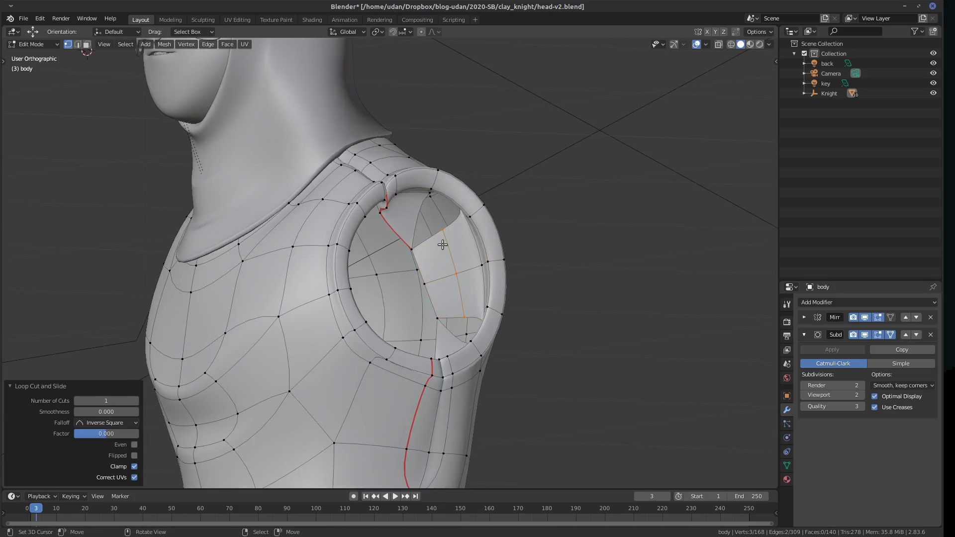
{"action": "middle_click_drag", "start_coordinate": [453, 239], "coordinate": [477, 224]}
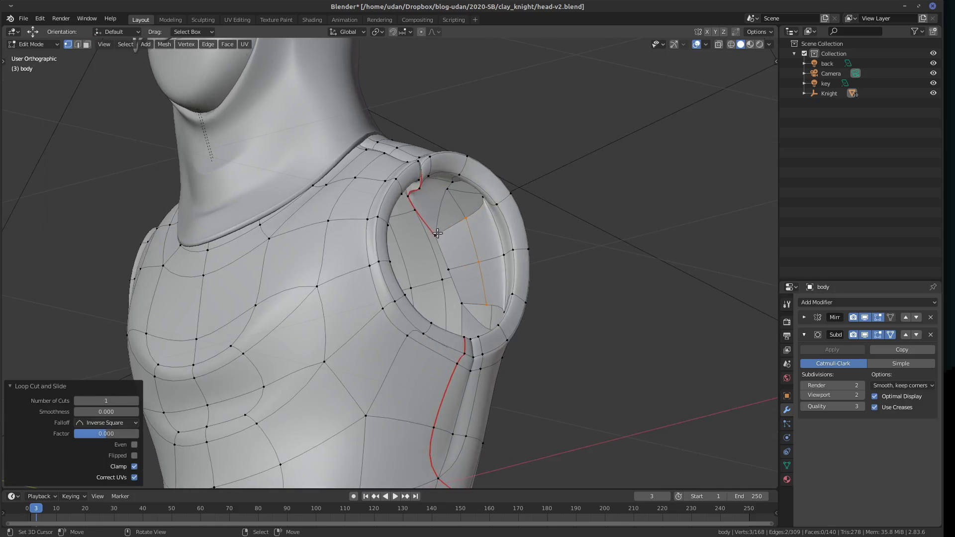
Fill the upper and lower gaps between the bridged rear faces and the armhole rim with new faces.
{"action": "left_click", "coordinate": [436, 234]}
{"action": "left_click", "coordinate": [446, 197], "text": "shift"}
{"action": "middle_click_drag", "start_coordinate": [473, 216], "coordinate": [505, 212]}
{"action": "mouse_move", "coordinate": [501, 214]}
{"action": "left_mouse_down", "text": "alt"}
{"action": "mouse_move", "coordinate": [433, 246]}
{"action": "mouse_move", "coordinate": [492, 210]}
{"action": "left_mouse_up", "text": "alt"}
{"action": "right_click", "coordinate": [468, 227], "text": "alt"}
{"action": "middle_click_drag", "start_coordinate": [492, 210], "coordinate": [489, 214]}
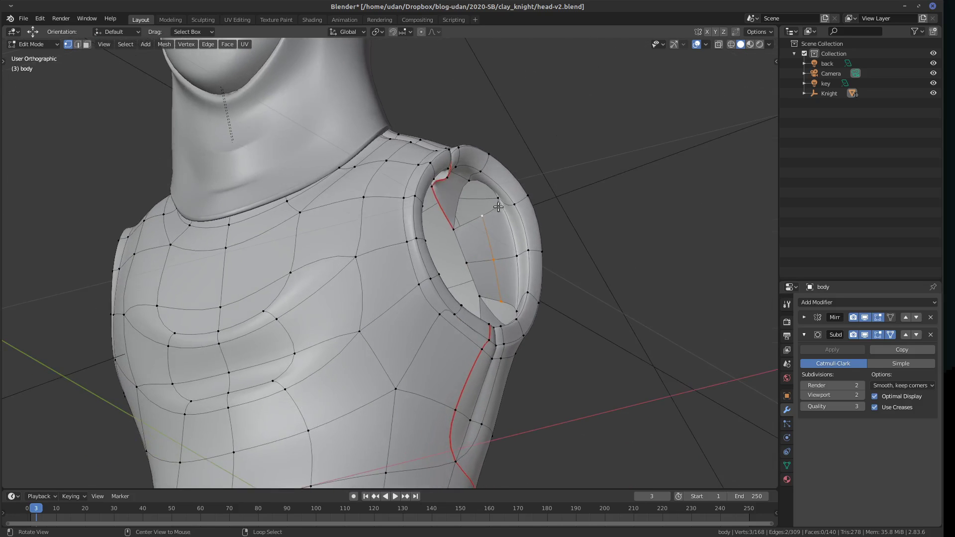
{"action": "left_click", "coordinate": [481, 214]}
{"action": "left_click", "coordinate": [454, 230], "text": "shift"}
{"action": "left_click", "coordinate": [497, 202], "text": "shift"}
{"action": "middle_click_drag", "start_coordinate": [497, 219], "coordinate": [473, 316]}
{"action": "key", "text": "f"}
{"action": "left_click", "coordinate": [474, 316]}
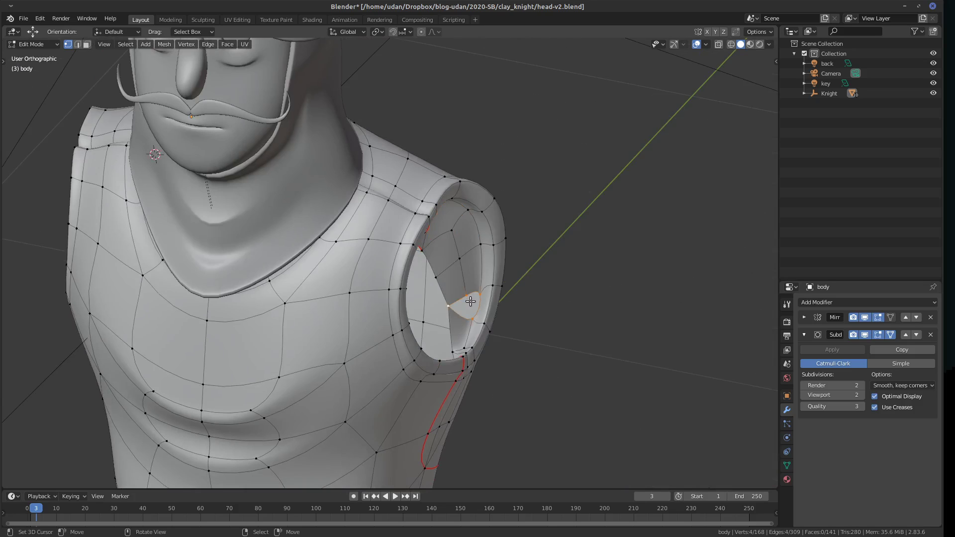
{"action": "middle_click_drag", "start_coordinate": [473, 301], "coordinate": [358, 319]}
Bridge the armhole's middle edges to the front inner rim edges using Bridge Edge Loops.
{"action": "left_click", "coordinate": [318, 347]}
{"action": "left_click", "coordinate": [321, 305], "text": "shift"}
{"action": "middle_click_drag", "start_coordinate": [333, 281], "coordinate": [400, 304]}
{"action": "left_click", "coordinate": [398, 293], "text": "shift"}
{"action": "left_click", "coordinate": [413, 354], "text": "shift"}
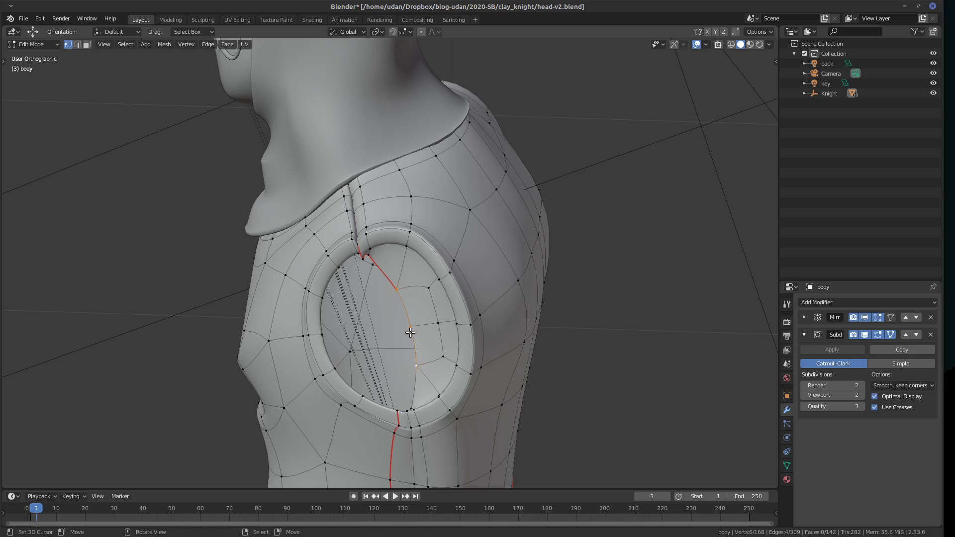
{"action": "key", "text": "f"}
{"action": "key", "text": "ctrl+z"}
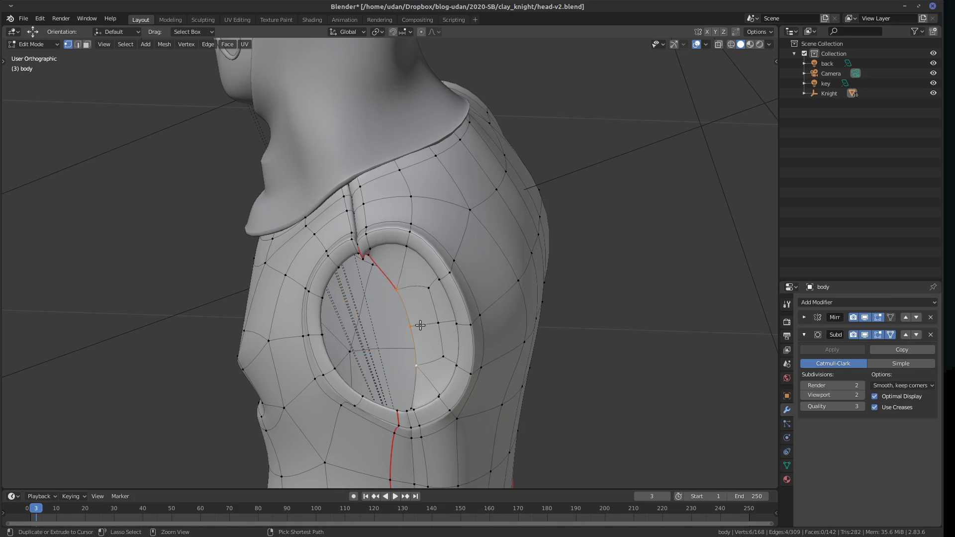
{"action": "key", "text": "ctrl+e"}
{"action": "left_click", "coordinate": [404, 315]}
{"action": "middle_click_drag", "start_coordinate": [418, 309], "coordinate": [345, 336]}
Fill the upper and lower gaps beside the bridged front faces of the armhole with new faces.
{"action": "left_click", "coordinate": [367, 253]}
{"action": "left_click", "coordinate": [327, 249], "text": "shift"}
{"action": "key", "text": "f"}
{"action": "left_click", "coordinate": [330, 316], "text": "shift"}
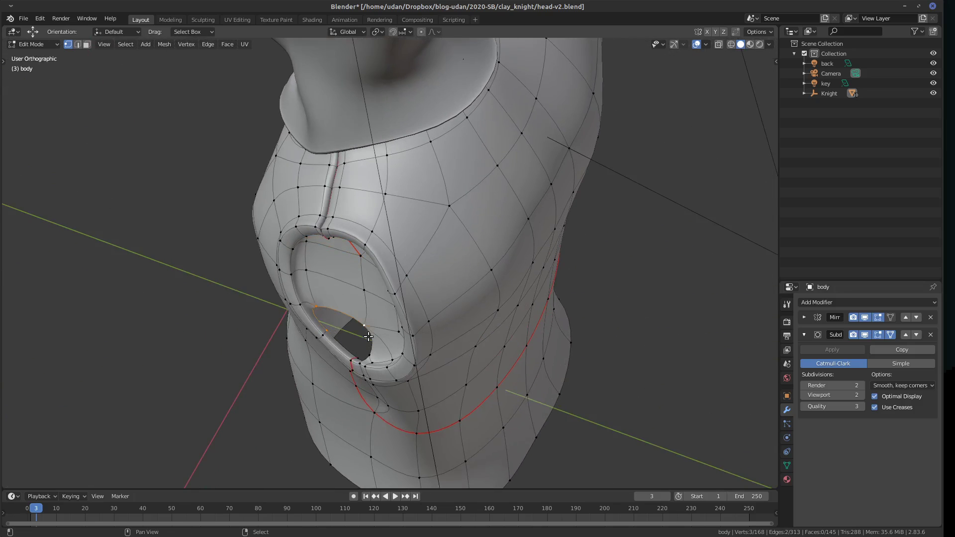
{"action": "key", "text": "f"}
{"action": "middle_click_drag", "start_coordinate": [372, 343], "coordinate": [373, 366]}
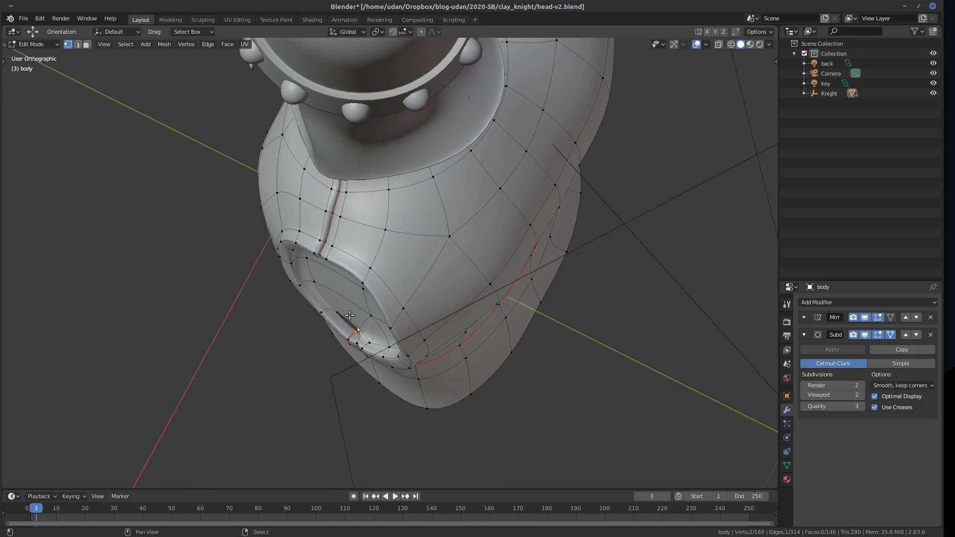
Add one centred vertical loop cut through the front half of the faces closing the armhole.
{"action": "middle_click_drag", "start_coordinate": [368, 308], "coordinate": [340, 250]}
{"action": "mouse_move", "coordinate": [350, 248]}
{"action": "left_mouse_down", "text": "alt"}
{"action": "mouse_move", "coordinate": [370, 226]}
{"action": "mouse_move", "coordinate": [349, 247]}
{"action": "left_mouse_up", "text": "alt"}
{"action": "right_click", "coordinate": [357, 224], "text": "shift"}
{"action": "middle_click_drag", "start_coordinate": [349, 247], "coordinate": [436, 350]}
{"action": "right_click", "coordinate": [324, 259], "text": "shift"}
{"action": "key", "text": "ctrl+r"}
{"action": "left_click", "coordinate": [341, 303]}
{"action": "right_click", "coordinate": [341, 303]}
{"action": "key", "text": "Tab"}
{"action": "key", "text": "Tab"}
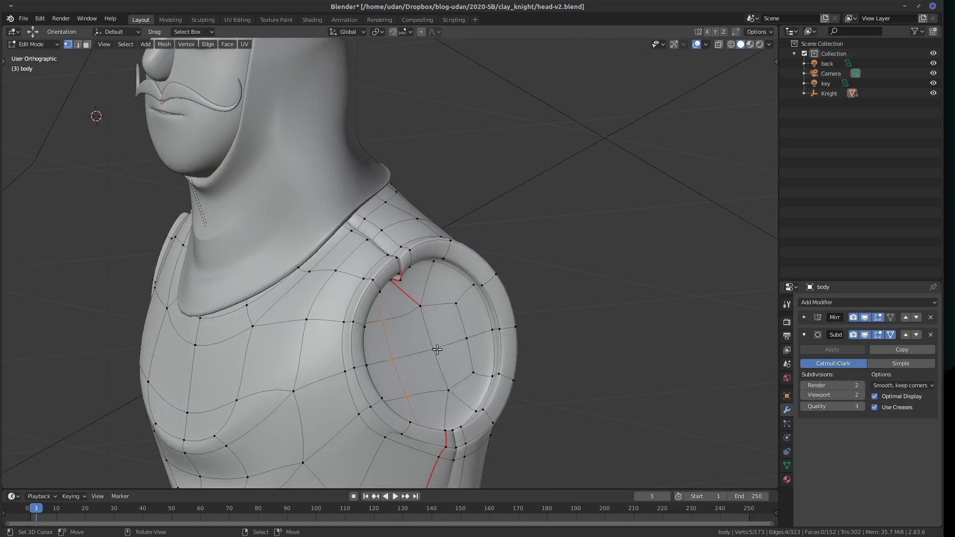
Snap the 3D cursor to the centre vertex of the armhole cap and switch to the front view.
{"action": "key", "text": "shift+s"}
{"action": "left_click", "coordinate": [449, 411]}
{"action": "key", "text": "KP_1"}
{"action": "middle_click_drag", "start_coordinate": [534, 401], "coordinate": [444, 364], "text": "shift"}
Add a cylinder with 8 vertices and cap fill type Nothing at the 3D cursor.
{"action": "key", "text": "shift+a"}
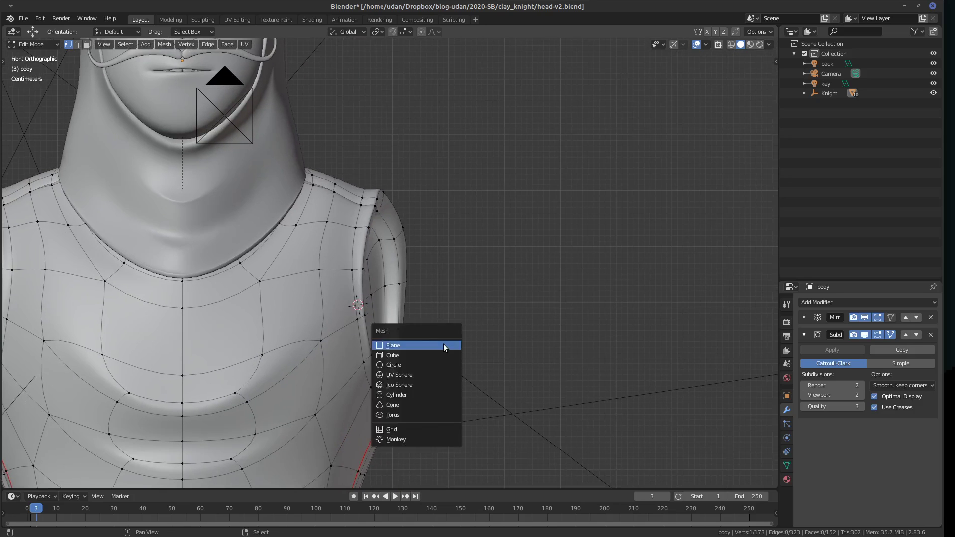
{"action": "left_click", "coordinate": [428, 395]}
{"action": "left_click", "coordinate": [108, 361]}
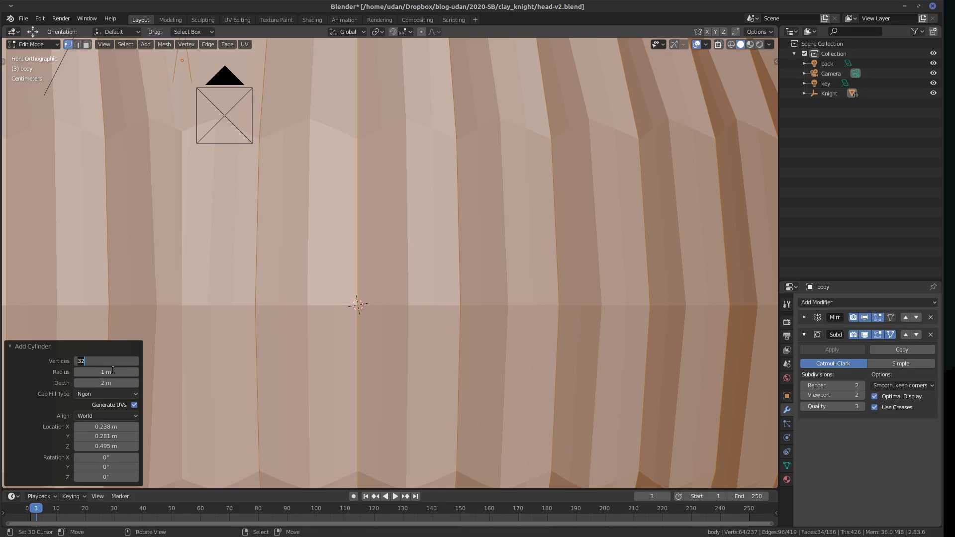
{"action": "type", "text": "8"}
{"action": "key", "text": "Return"}
{"action": "left_click", "coordinate": [118, 393]}
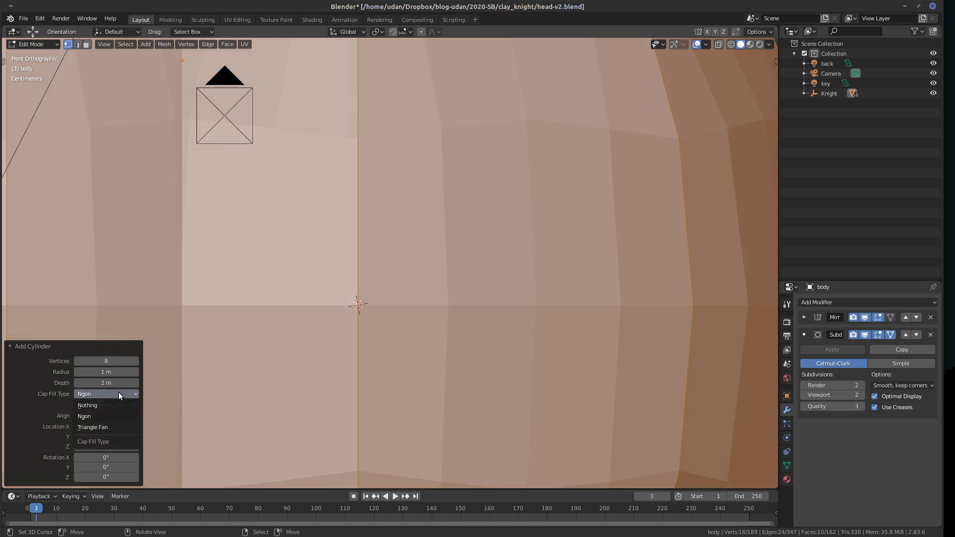
{"action": "left_click", "coordinate": [112, 405]}
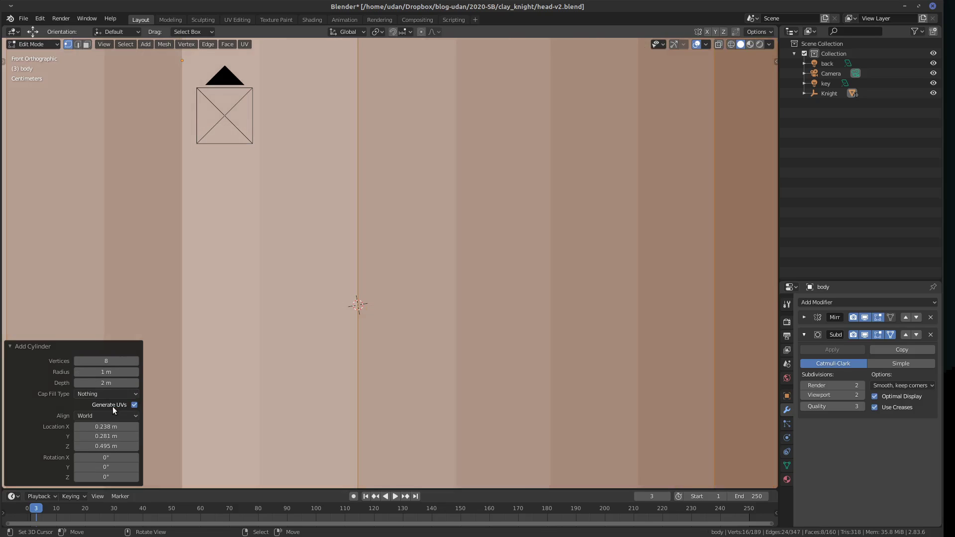
{"action": "scroll", "coordinate": [599, 321], "scroll_direction": "down", "scroll_amount": 5}
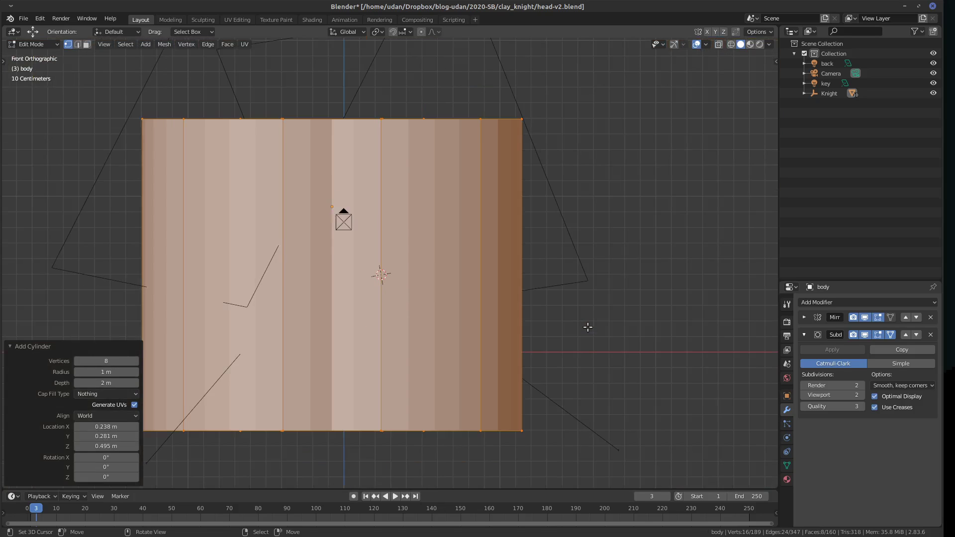
{"action": "left_click", "coordinate": [803, 317]}
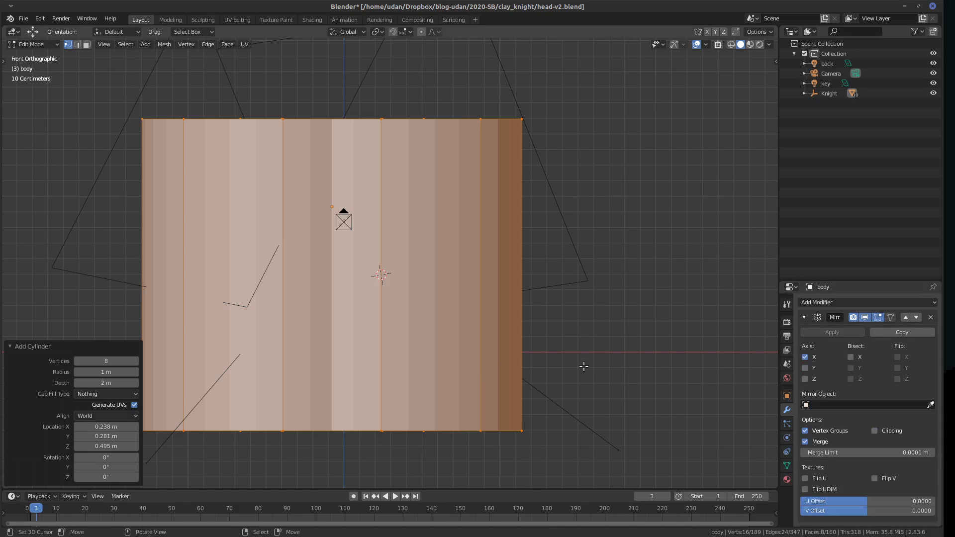
Rotate the cylinder -90° in the front view and scale it uniformly to about 0.169 to fit the armhole.
{"action": "key", "text": "r"}
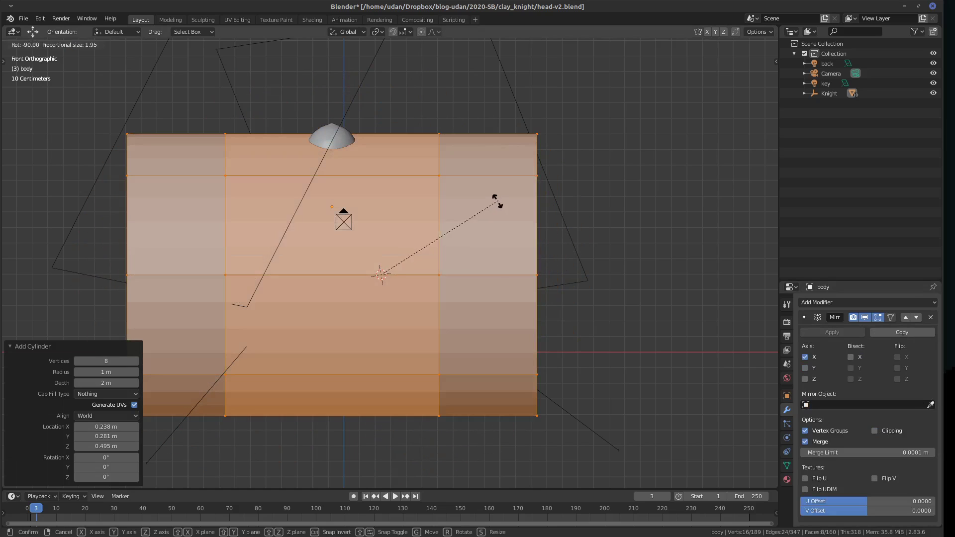
{"action": "left_click", "coordinate": [496, 203]}
{"action": "key", "text": "s"}
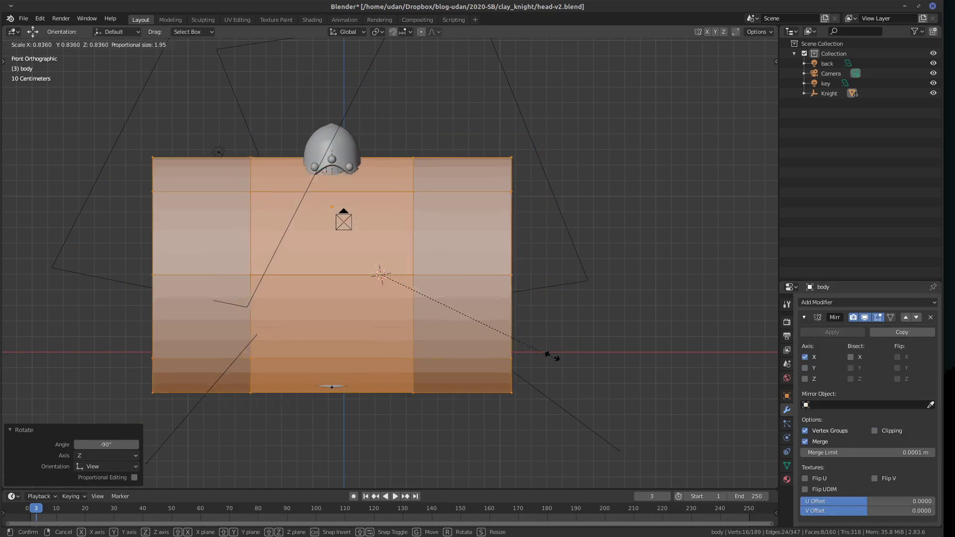
{"action": "left_click", "coordinate": [419, 273]}
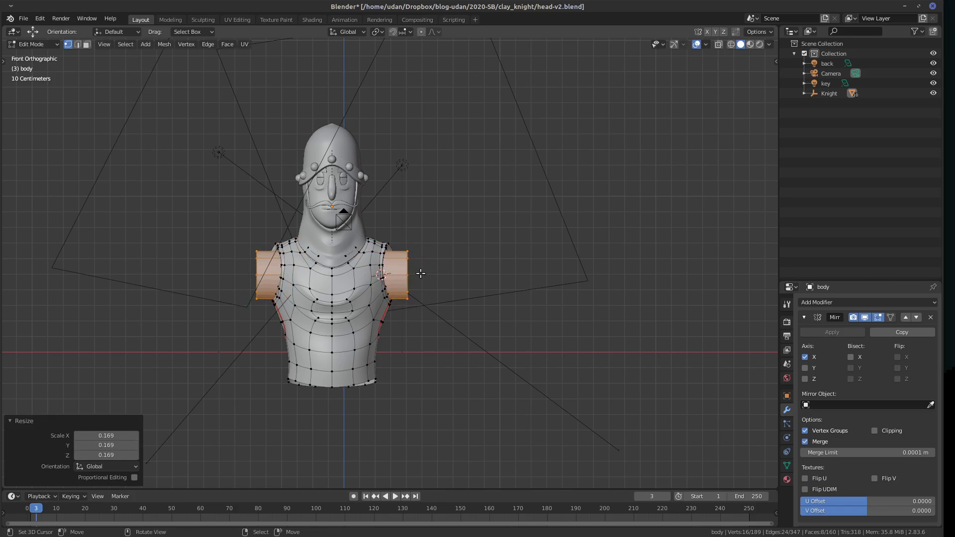
{"action": "scroll", "coordinate": [453, 278], "scroll_direction": "up", "scroll_amount": 4}
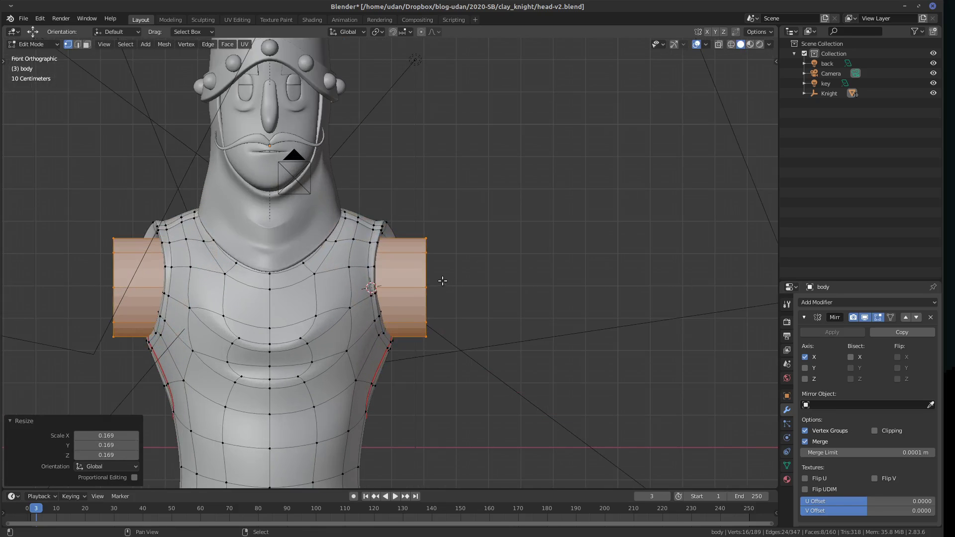
Move the whole arm cylinder outward about 0.158 m in X and up about 0.013 m in Z.
{"action": "middle_click_drag", "start_coordinate": [442, 281], "coordinate": [518, 241], "text": "shift"}
{"action": "left_click", "coordinate": [504, 240], "text": "alt"}
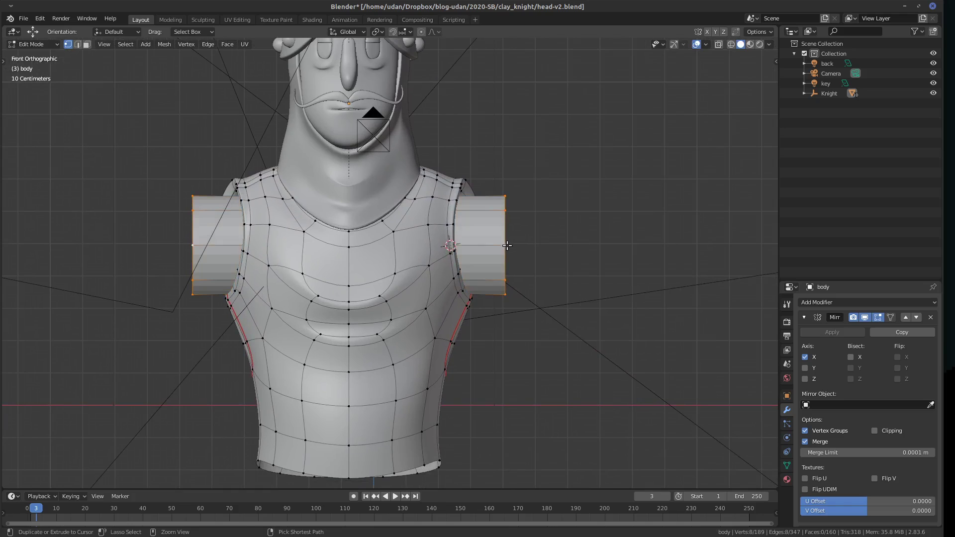
{"action": "key", "text": "ctrl+l"}
{"action": "scroll", "coordinate": [515, 240], "scroll_direction": "up", "scroll_amount": 2}
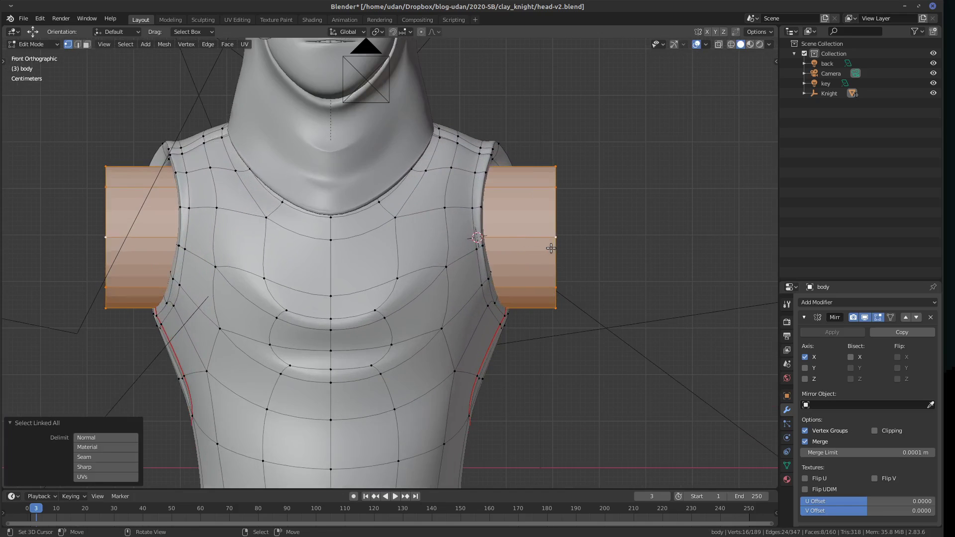
{"action": "key", "text": "g"}
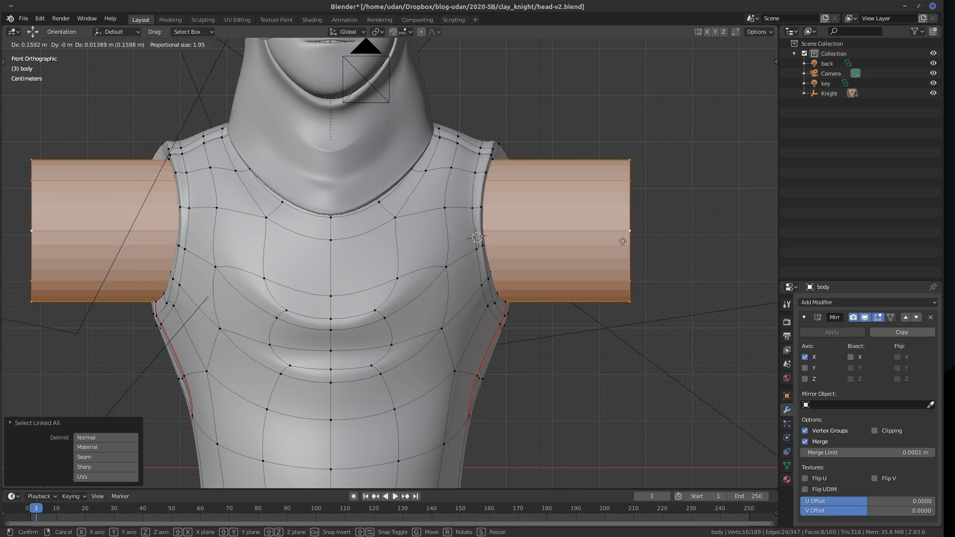
{"action": "left_click", "coordinate": [624, 242]}
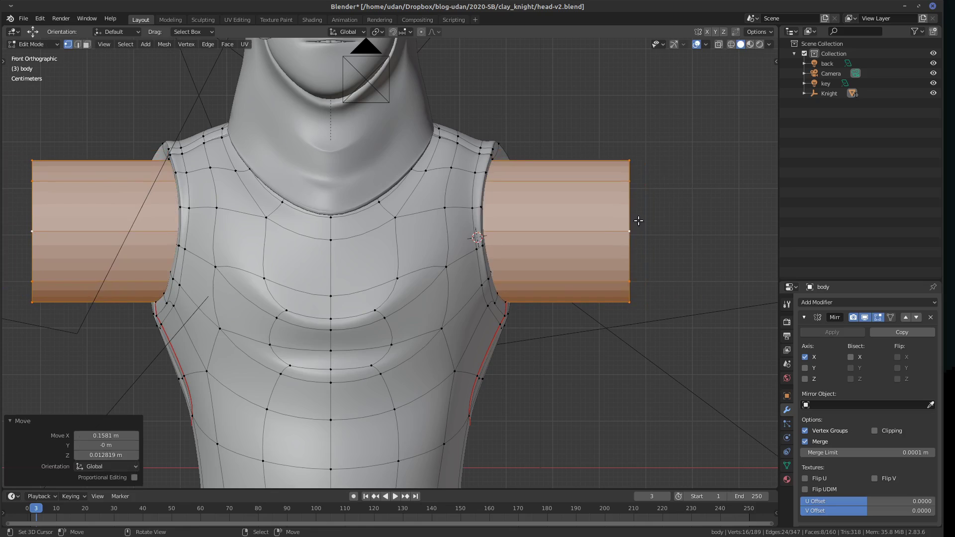
Slide the arm cylinder's outer edge loop toward the shoulder by a factor of about 0.532.
{"action": "key", "text": "g"}
{"action": "key", "text": "g"}
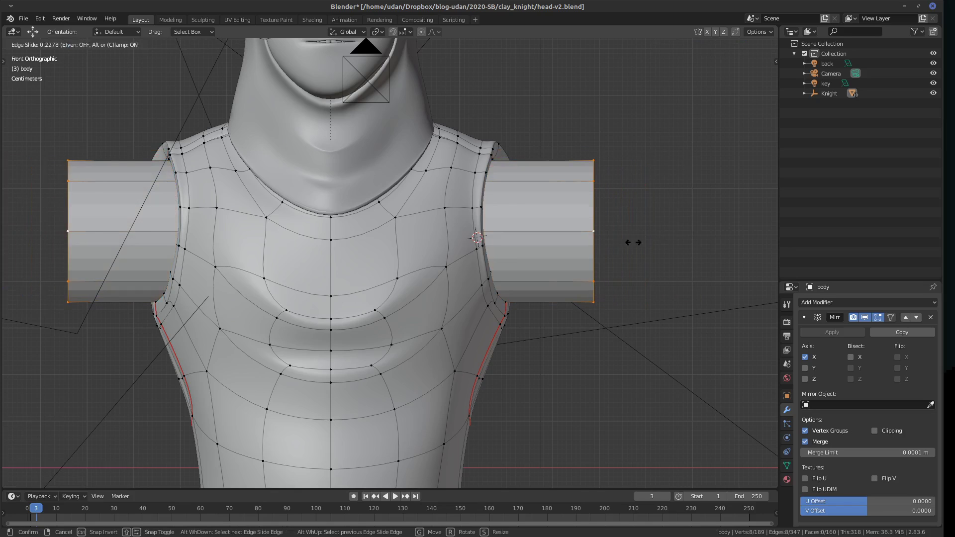
{"action": "left_click", "coordinate": [613, 247]}
{"action": "middle_click_drag", "start_coordinate": [612, 247], "coordinate": [528, 245]}
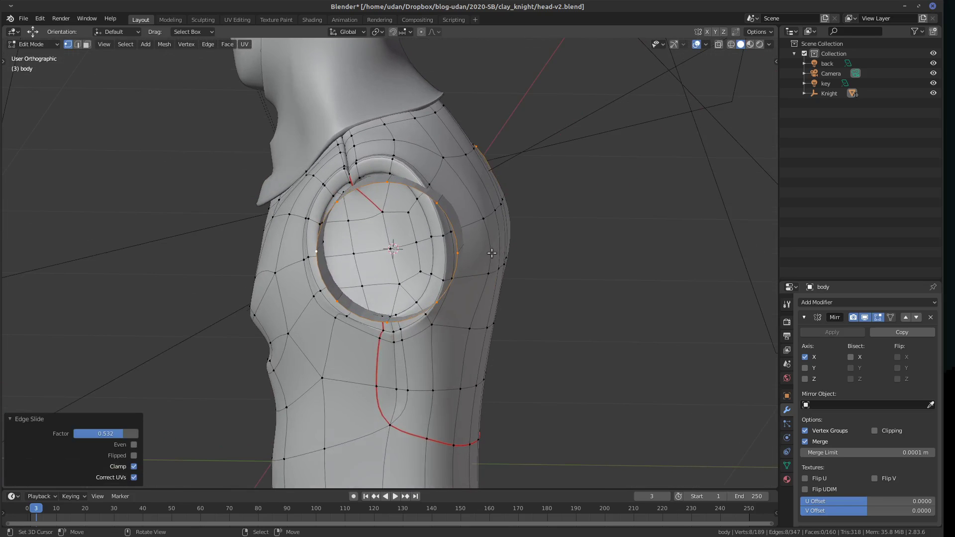
Move the arm cylinder's outer edge loop about -0.05 m along the global Y axis.
{"action": "key", "text": "g"}
{"action": "key", "text": "y"}
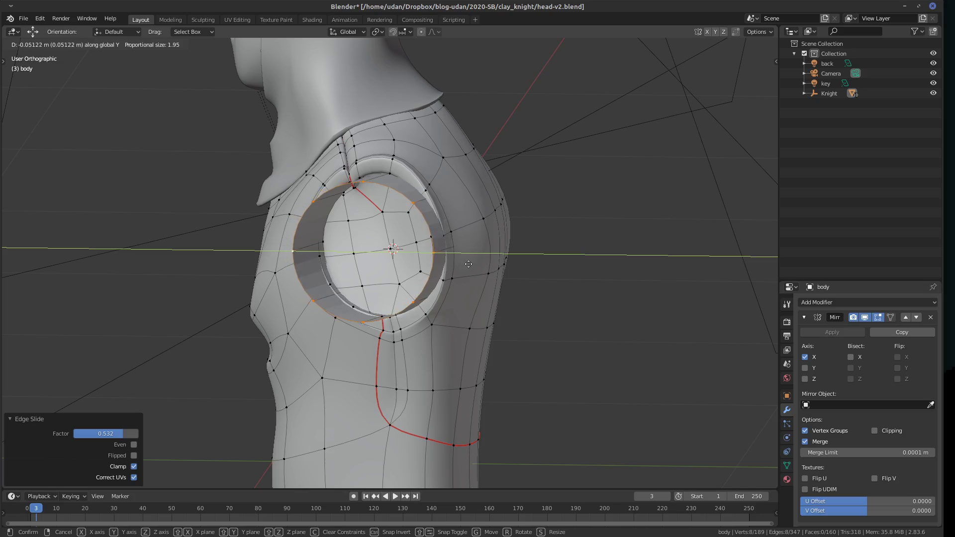
{"action": "left_click", "coordinate": [466, 264]}
{"action": "middle_click_drag", "start_coordinate": [464, 265], "coordinate": [504, 251]}
Select the whole arm cylinder in the top view, and undo that selection and the outer loop's shift along Y.
{"action": "left_click", "coordinate": [396, 293], "text": "alt"}
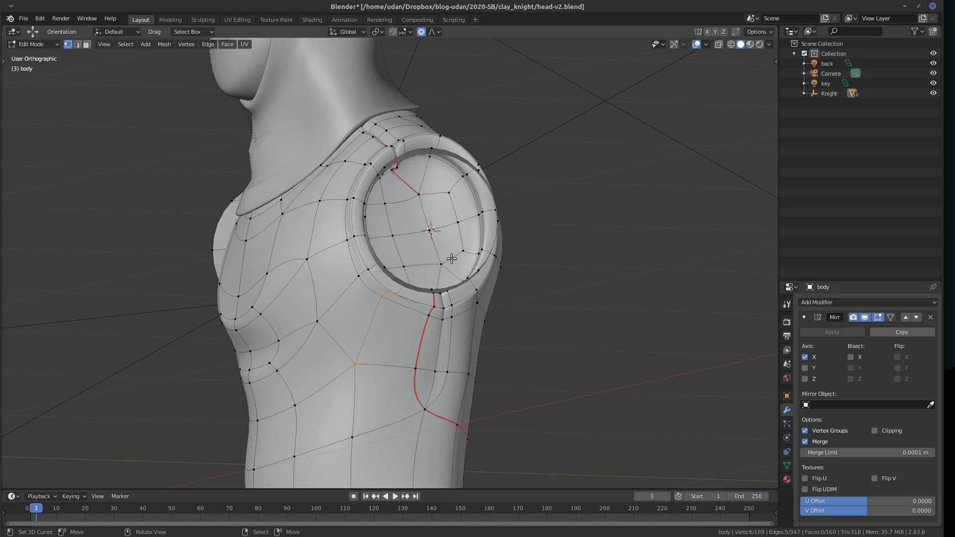
{"action": "key", "text": "KP_3"}
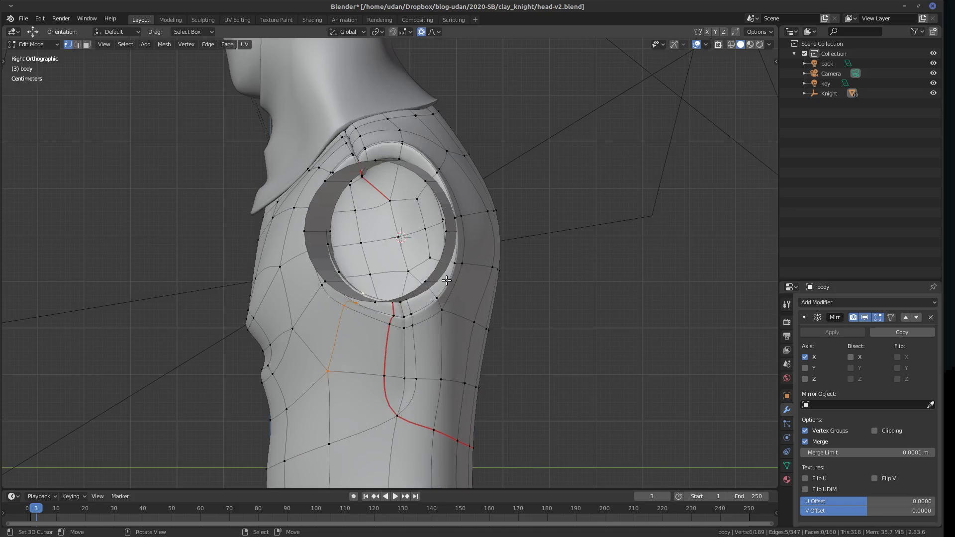
{"action": "key", "text": "ctrl+l"}
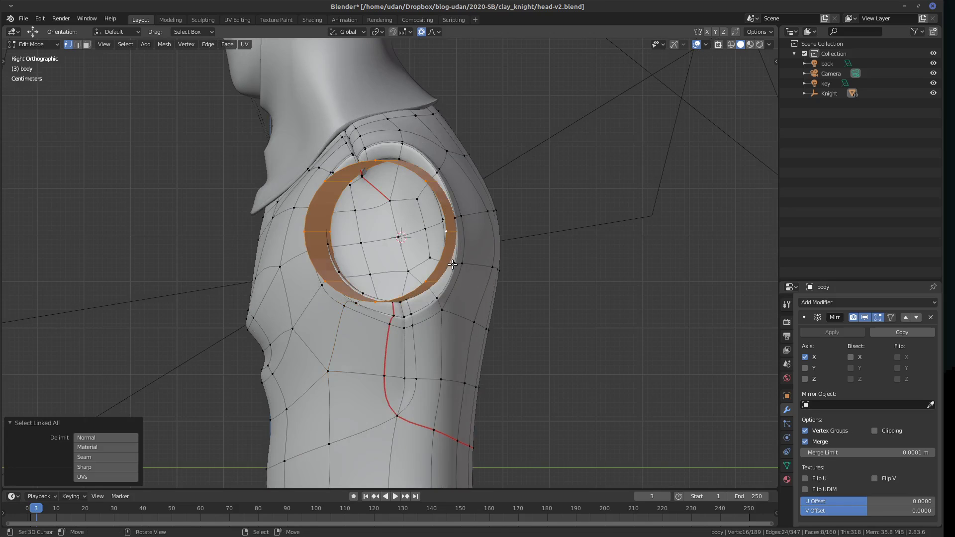
{"action": "key", "text": "KP_7"}
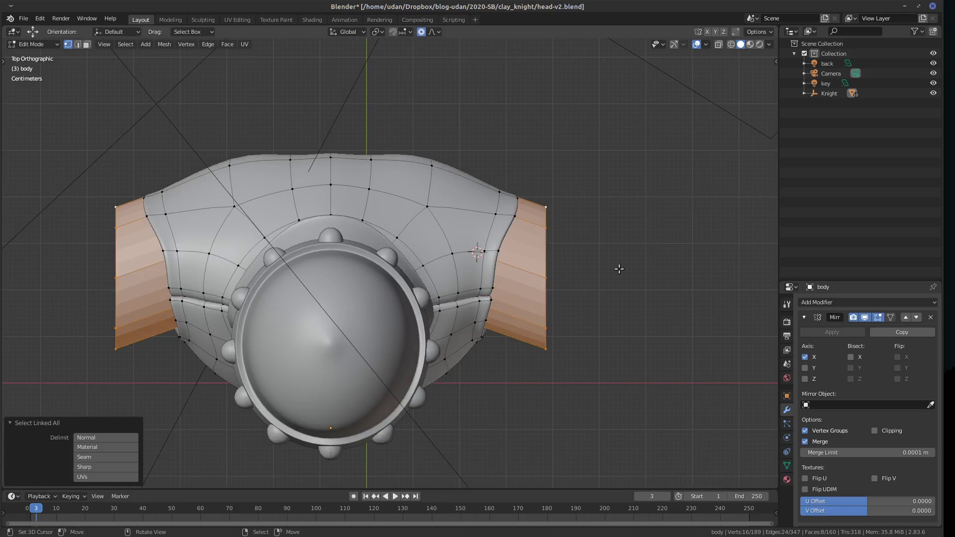
{"action": "key", "text": "ctrl+z"}
{"action": "key", "text": "ctrl+z"}
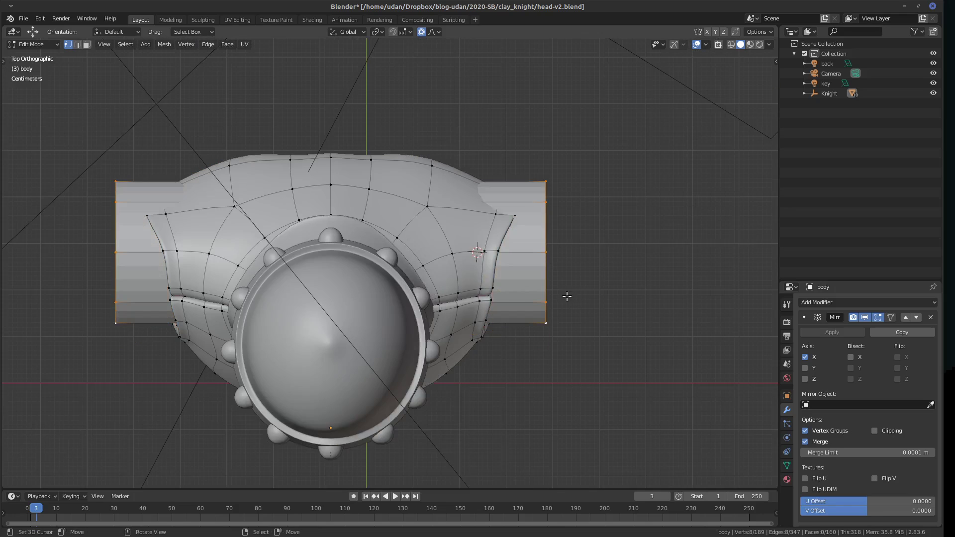
Select the whole arm cylinder and shift it by a net of about 0.03 m in X and -0.04 m in Y.
{"action": "key", "text": "ctrl+l"}
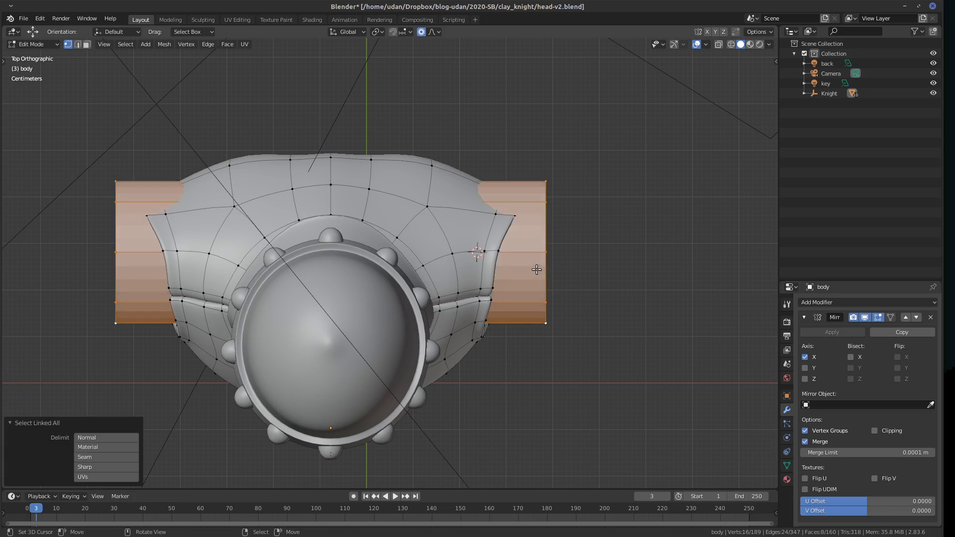
{"action": "key", "text": "g"}
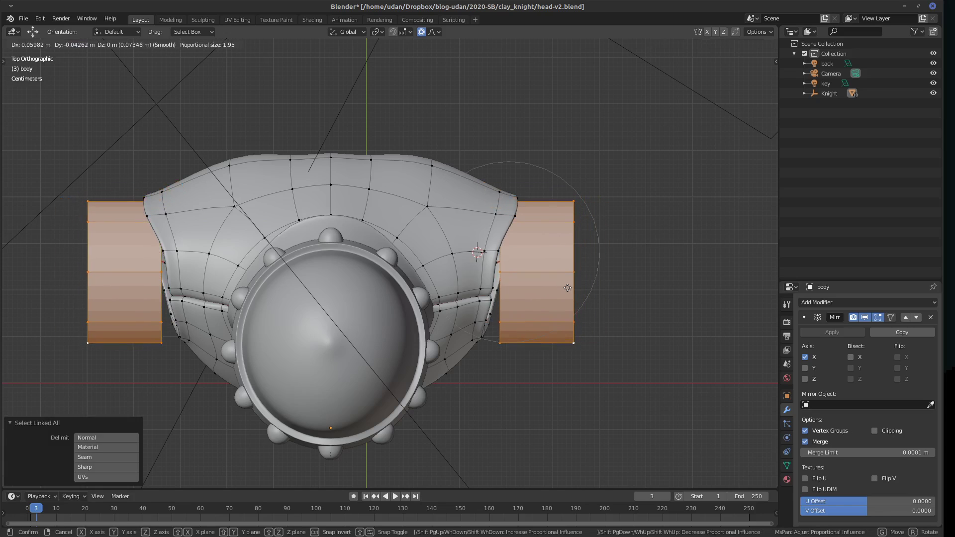
{"action": "left_click", "coordinate": [560, 278]}
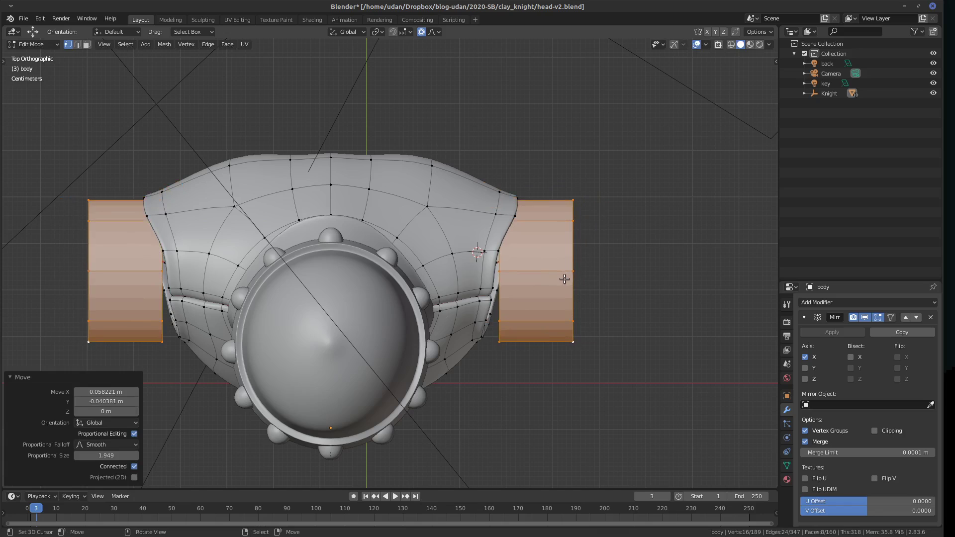
{"action": "key", "text": "g"}
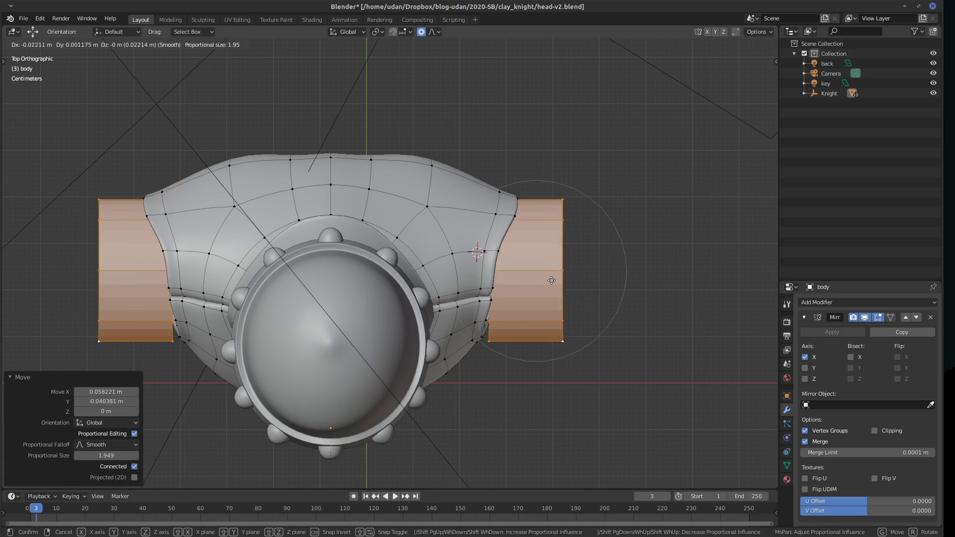
{"action": "left_click", "coordinate": [522, 284]}
Scale the whole arm cylinder uniformly to 0.9 so it fits inside the armhole.
{"action": "key", "text": "KP_1"}
{"action": "middle_click_drag", "start_coordinate": [543, 289], "coordinate": [466, 254]}
{"action": "key", "text": "KP_3"}
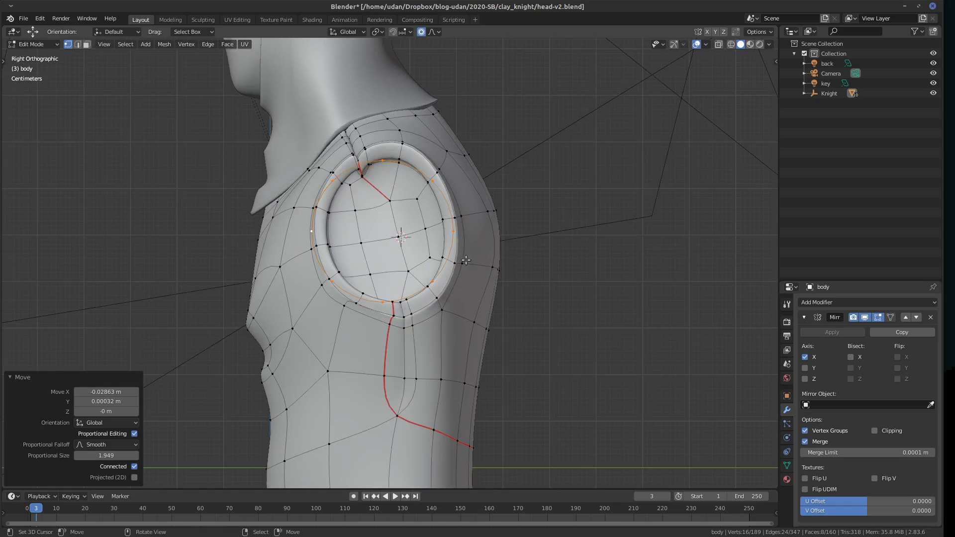
{"action": "key", "text": "s"}
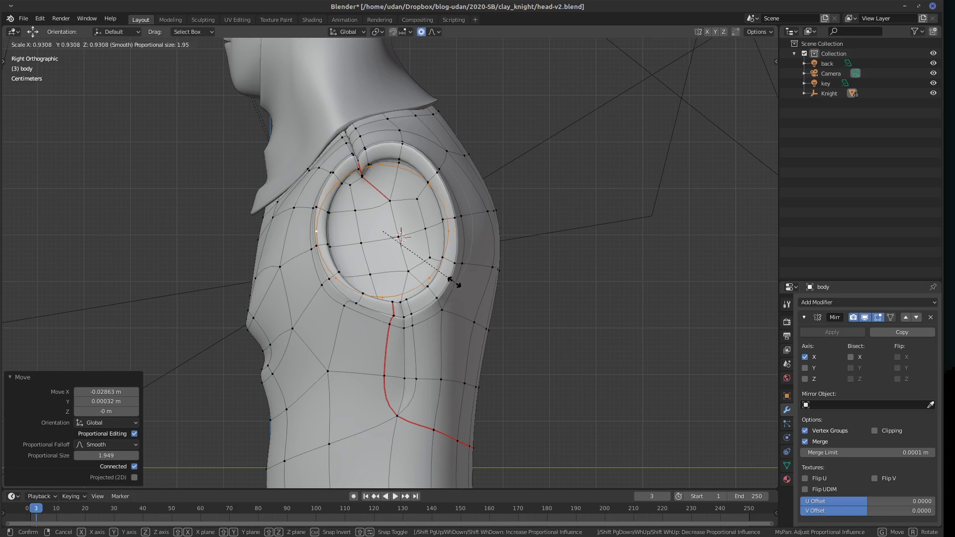
{"action": "left_click", "coordinate": [452, 282]}
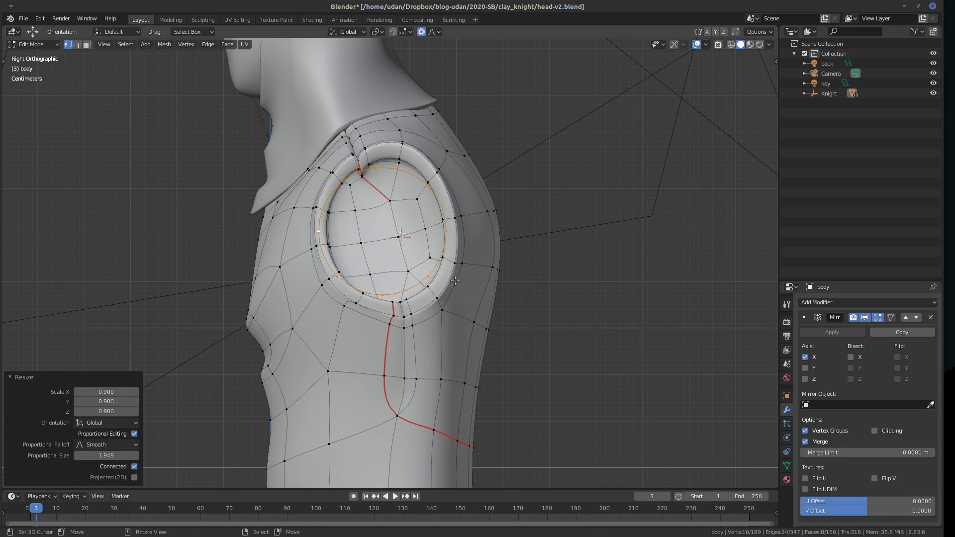
Move the whole arm cylinder up 0.03 m along Z at the shoulder.
{"action": "key", "text": "KP_1"}
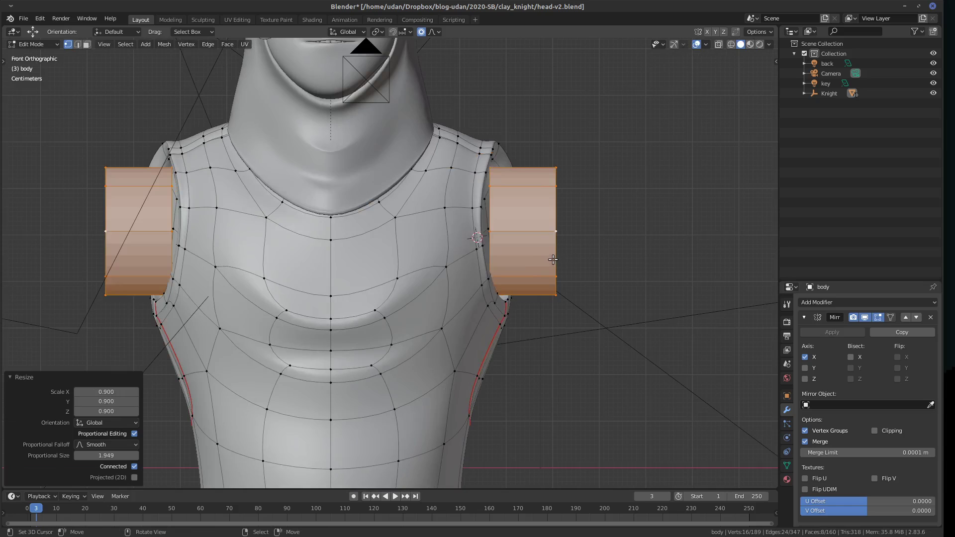
{"action": "key", "text": "g"}
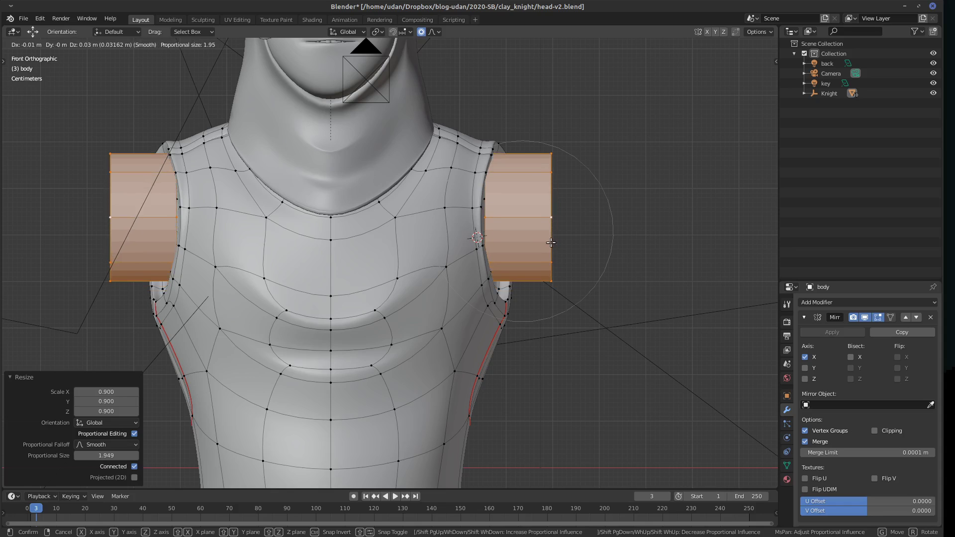
{"action": "left_click", "coordinate": [550, 240]}
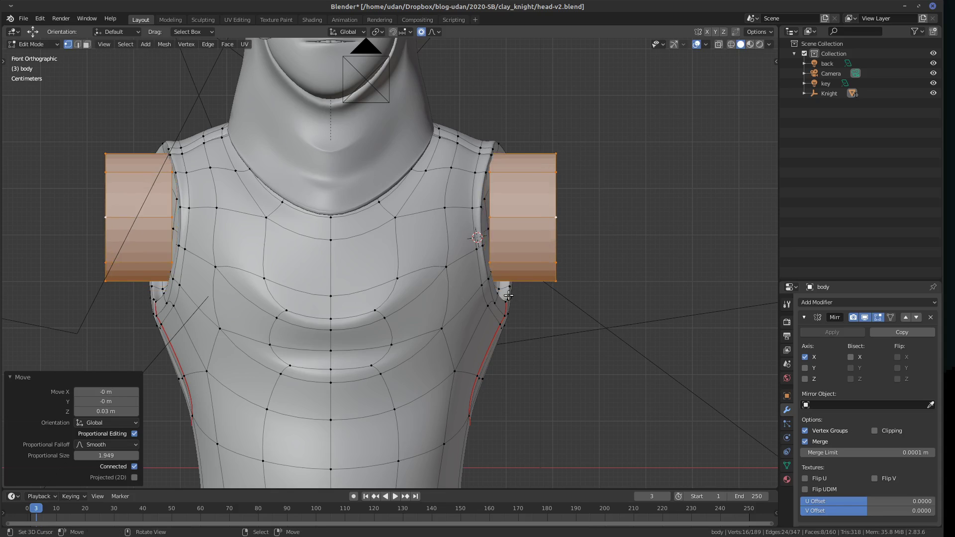
Select only the outer edge loop of the arm cylinder.
{"action": "right_click", "coordinate": [556, 247], "text": "alt"}
{"action": "middle_click_drag", "start_coordinate": [589, 239], "coordinate": [517, 272], "text": "shift"}
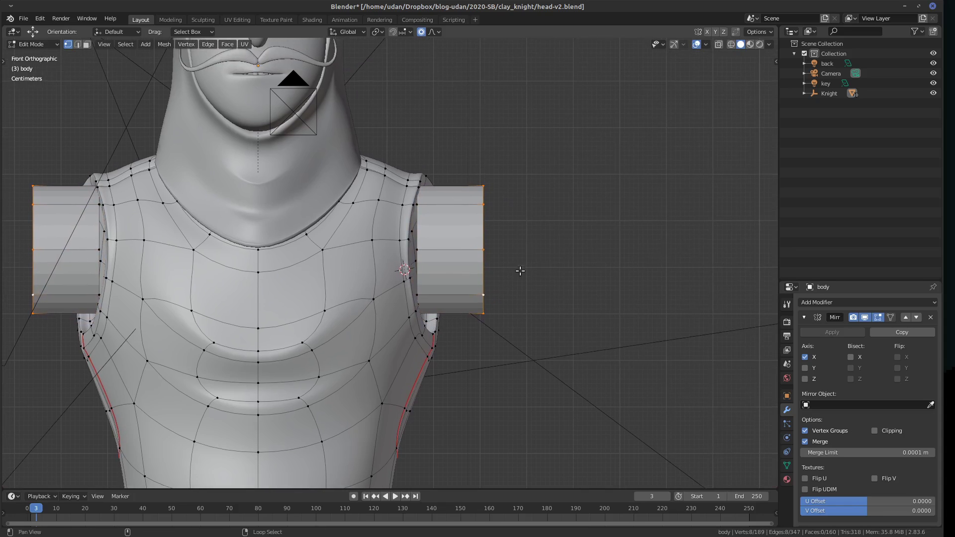
{"action": "scroll", "coordinate": [534, 276], "scroll_direction": "down", "scroll_amount": 3}
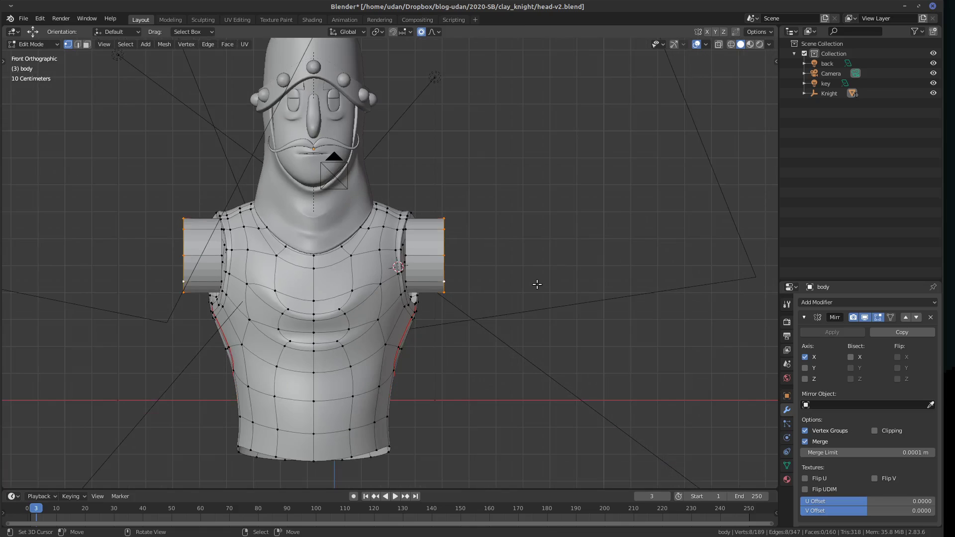
{"action": "middle_click_drag", "start_coordinate": [559, 290], "coordinate": [456, 332], "text": "shift"}
{"action": "key", "text": "g"}
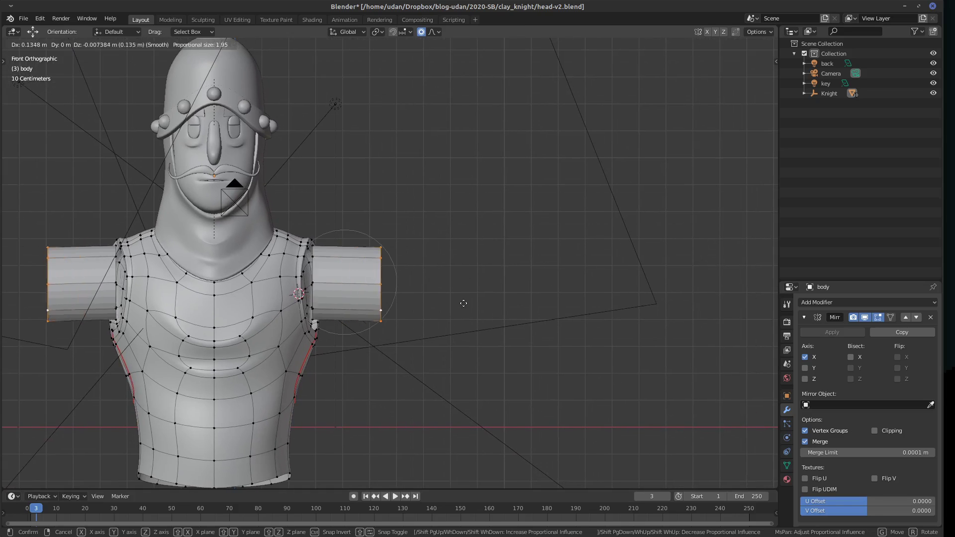
{"action": "left_click", "coordinate": [592, 307]}
{"action": "key", "text": "ctrl+z"}
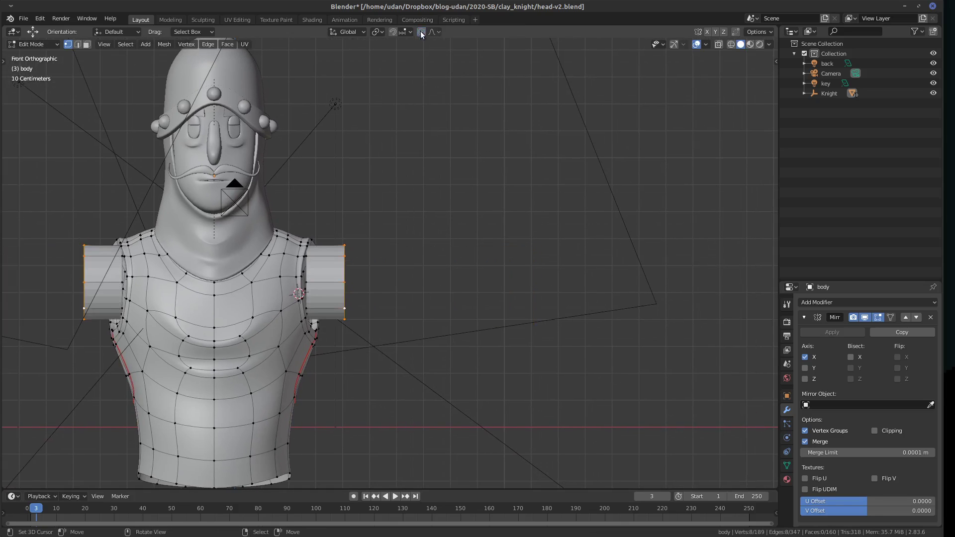
Turn off proportional editing and extend the arm by moving the cylinder's outer edge loop outward about 0.7 m along X.
{"action": "key", "text": "g"}
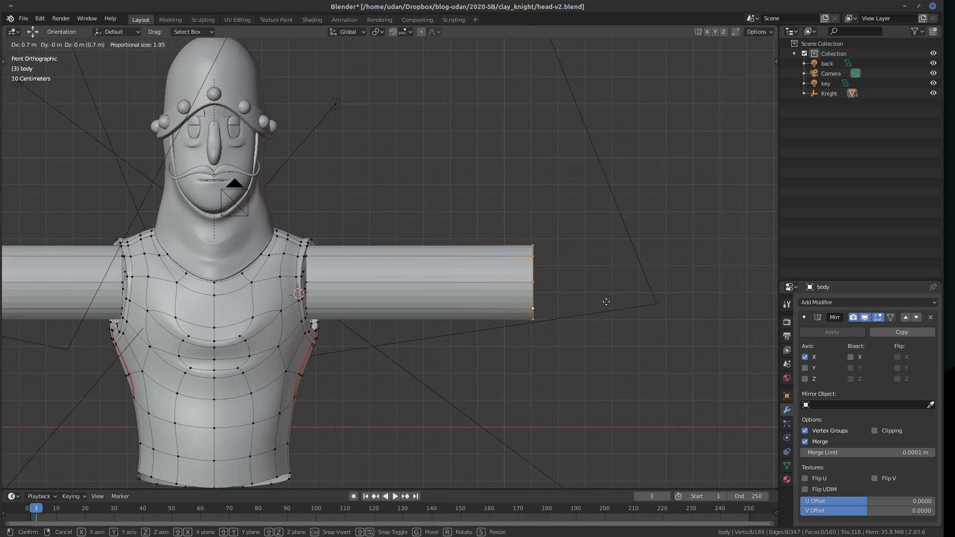
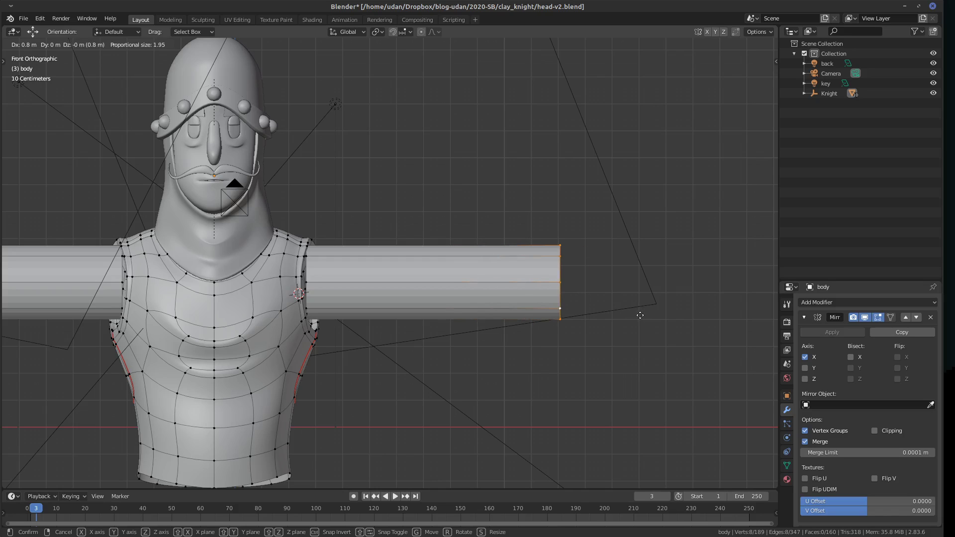
Finish moving the arm's outer edge loop 0.8 m outward along X and scale the loop uniformly to 0.7.
{"action": "left_click", "coordinate": [640, 315]}
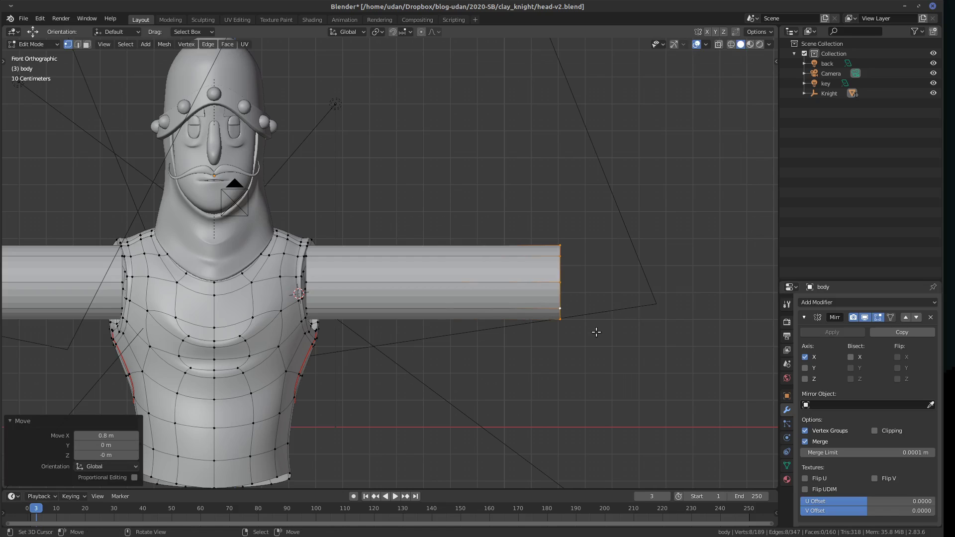
{"action": "key", "text": "s"}
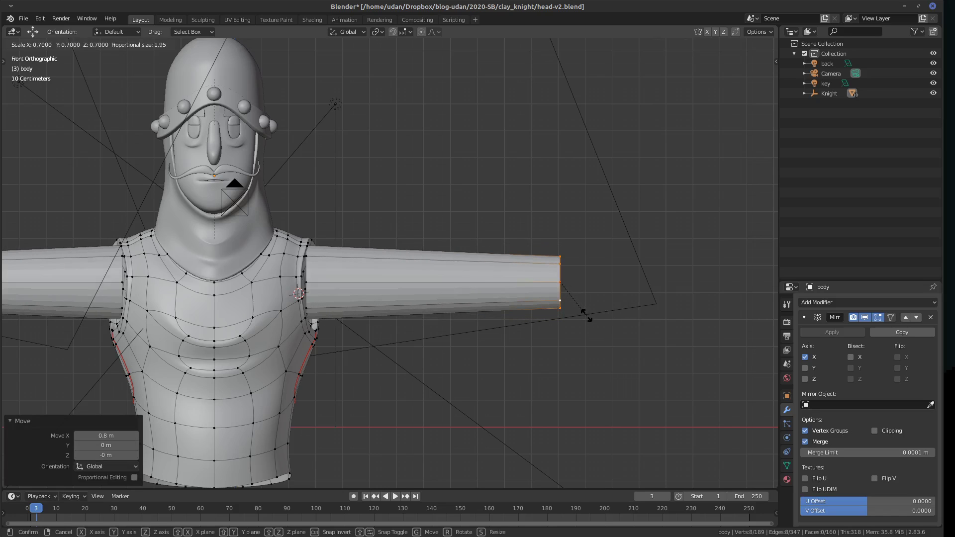
{"action": "left_click", "coordinate": [587, 316]}
Flatten the wrist end of the arm from front to back by scaling the outer edge loop to 0.7 along Y.
{"action": "key", "text": "KP_3"}
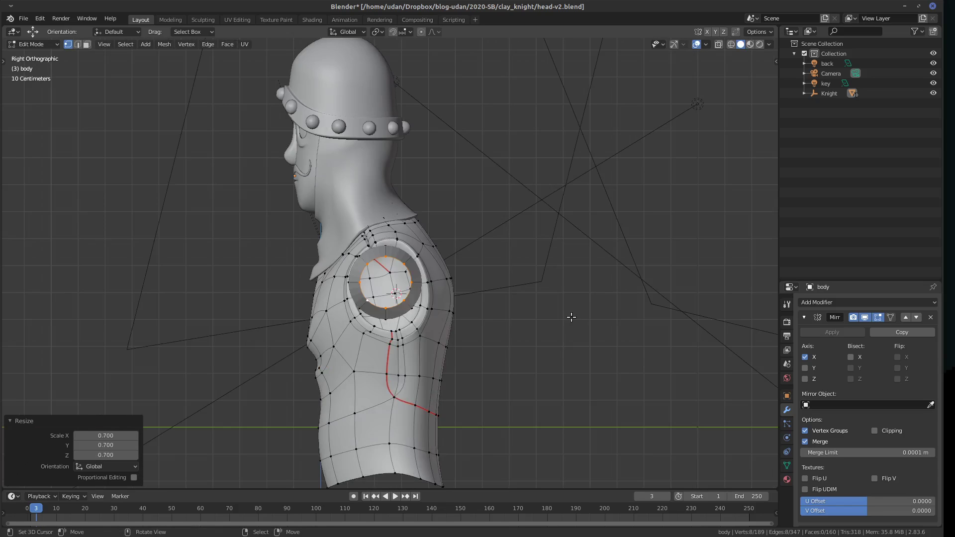
{"action": "key", "text": "s"}
{"action": "key", "text": "y"}
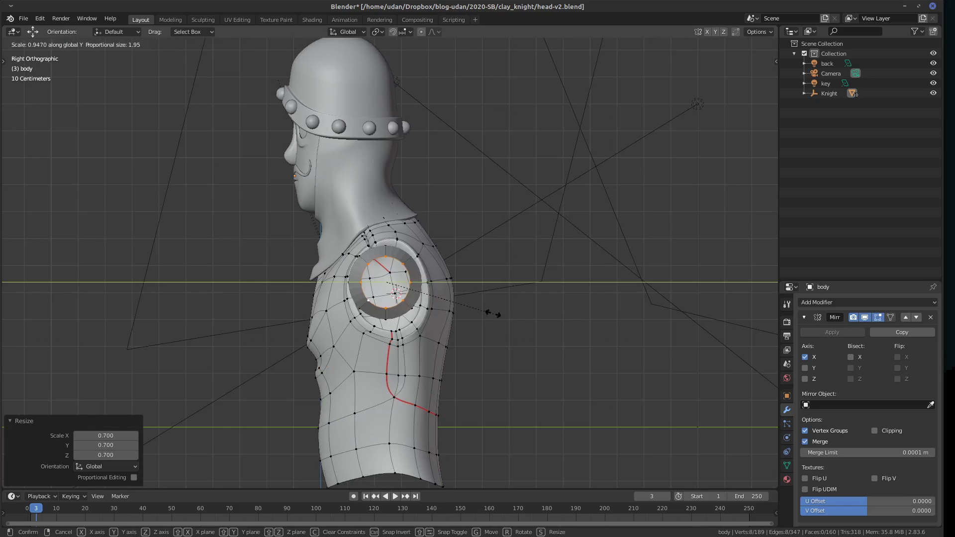
{"action": "left_click", "coordinate": [465, 315]}
Move the arm's inner edge loop at the shoulder 0.06 m toward the body along X.
{"action": "key", "text": "KP_1"}
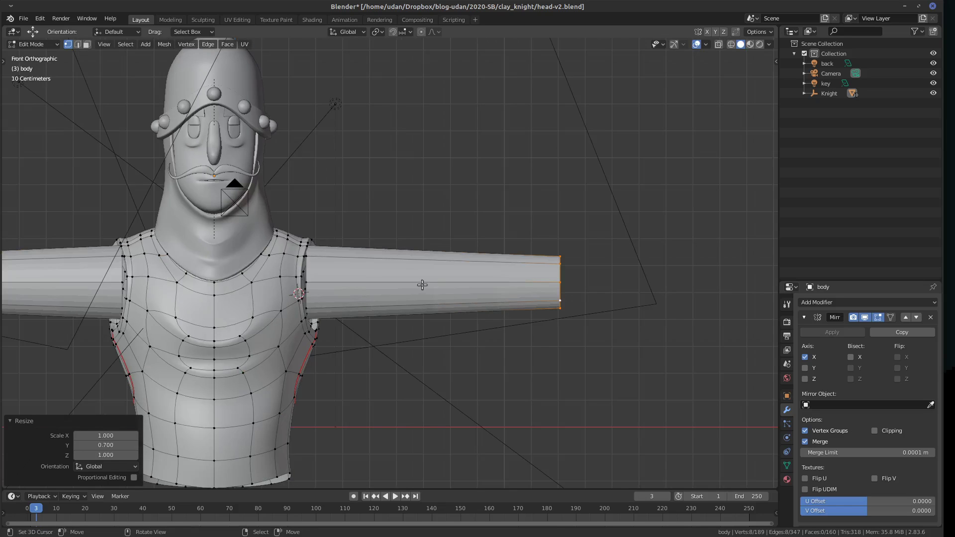
{"action": "scroll", "coordinate": [425, 285], "scroll_direction": "up", "scroll_amount": 3}
{"action": "middle_click_drag", "start_coordinate": [416, 288], "coordinate": [547, 293], "text": "shift"}
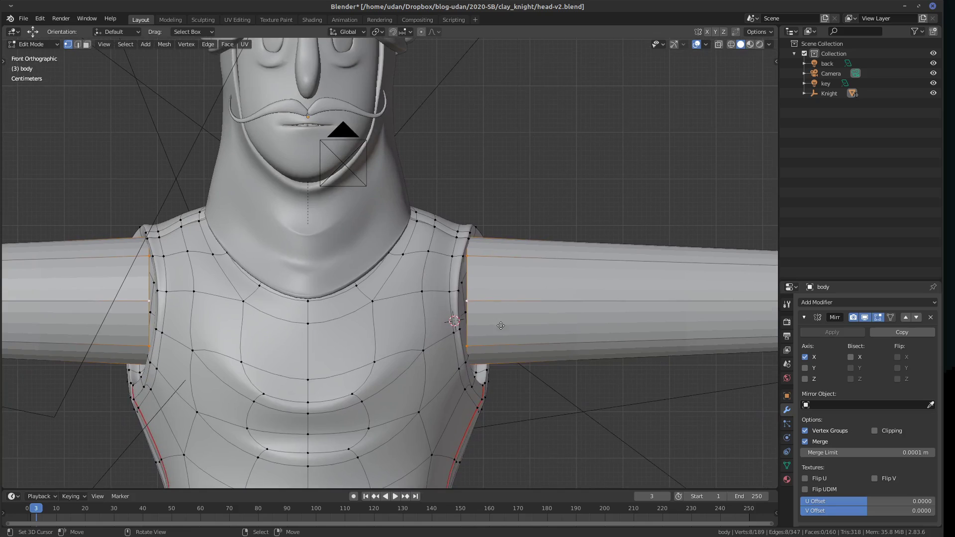
{"action": "key", "text": "g"}
{"action": "key", "text": "x"}
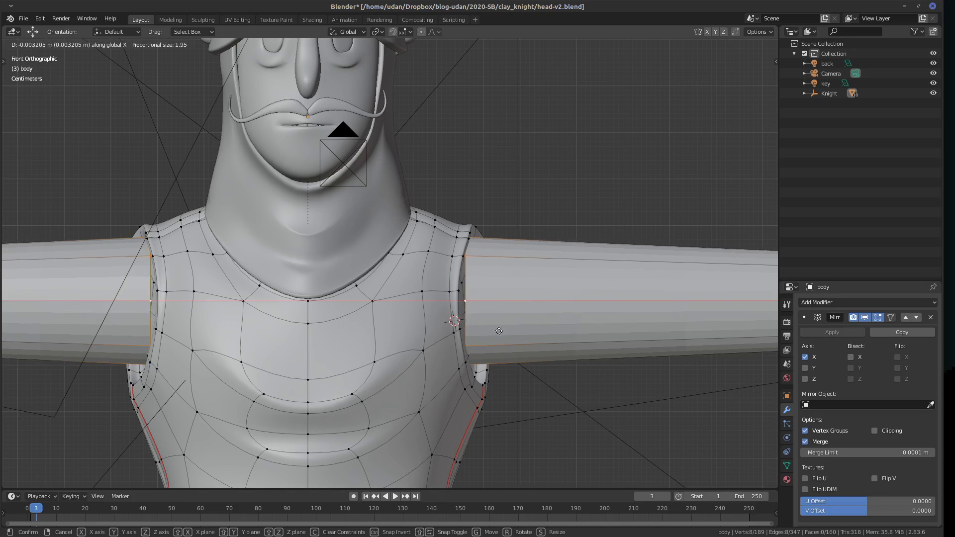
{"action": "left_click", "coordinate": [472, 339]}
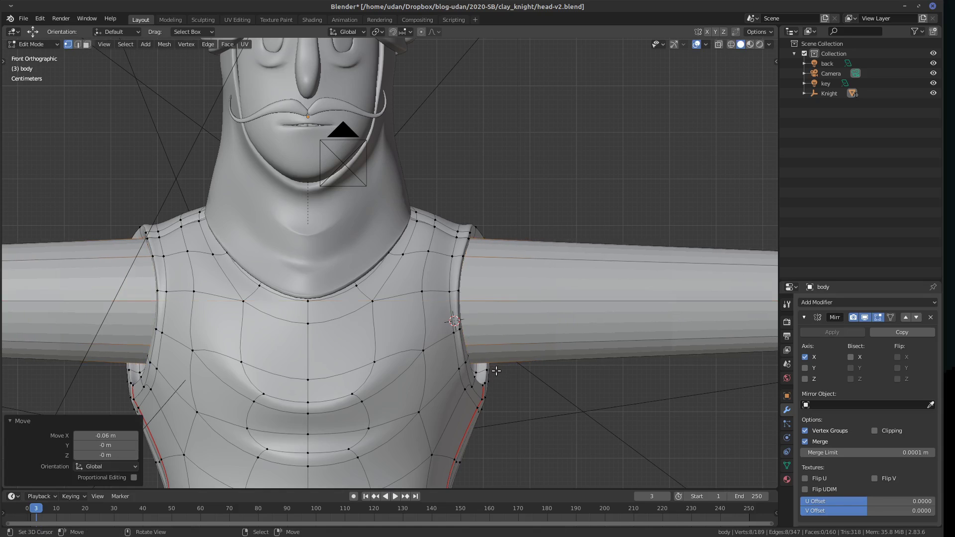
Pull the arm's inner edge loop 0.19 m outward along X, away from the armhole.
{"action": "middle_click_drag", "start_coordinate": [490, 371], "coordinate": [508, 351]}
{"action": "key", "text": "s"}
{"action": "right_click", "coordinate": [502, 336]}
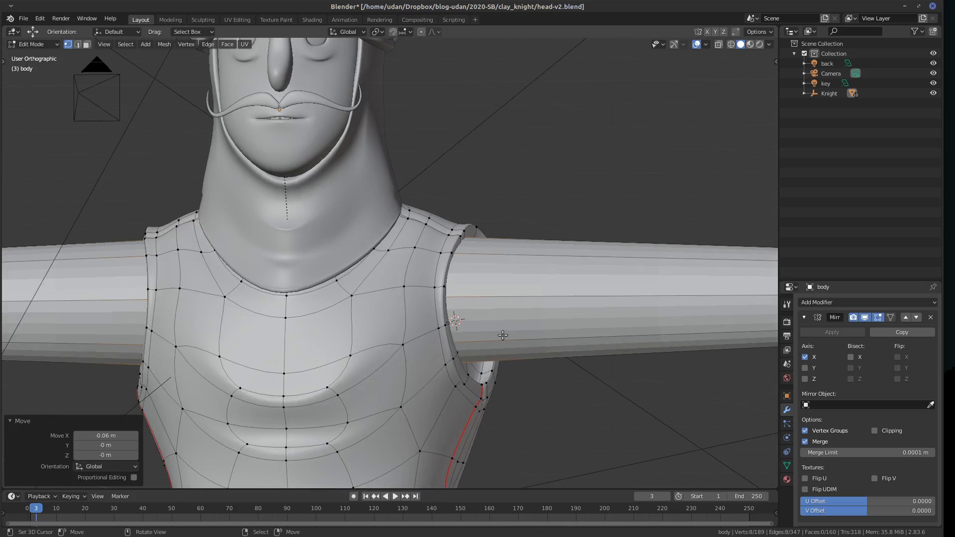
{"action": "key", "text": "KP_1"}
{"action": "key", "text": "g"}
{"action": "key", "text": "x"}
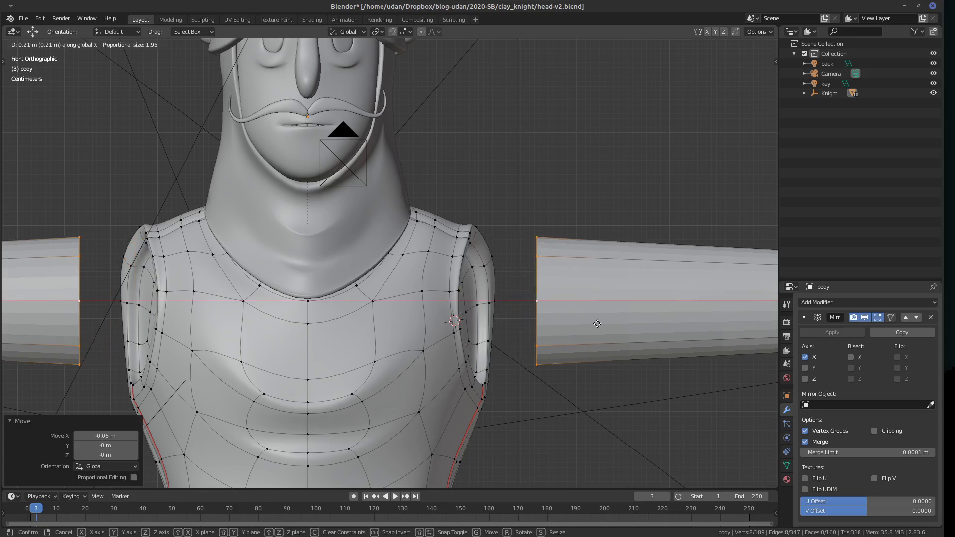
{"action": "left_click", "coordinate": [588, 324]}
Bring the whole inner edge loop of the arm about 0.057 m back toward the armhole along X.
{"action": "middle_click_drag", "start_coordinate": [562, 347], "coordinate": [570, 369]}
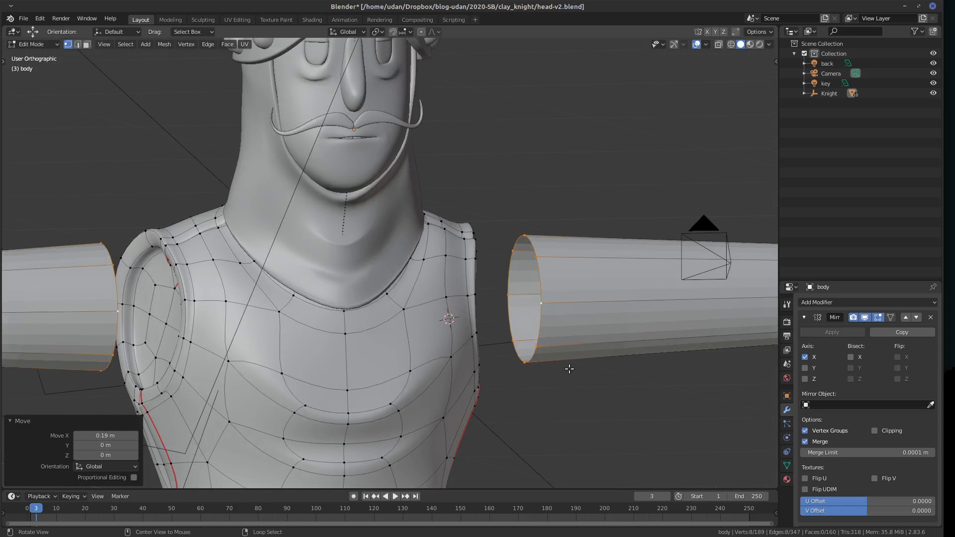
{"action": "left_click", "coordinate": [528, 362]}
{"action": "key", "text": "KP_1"}
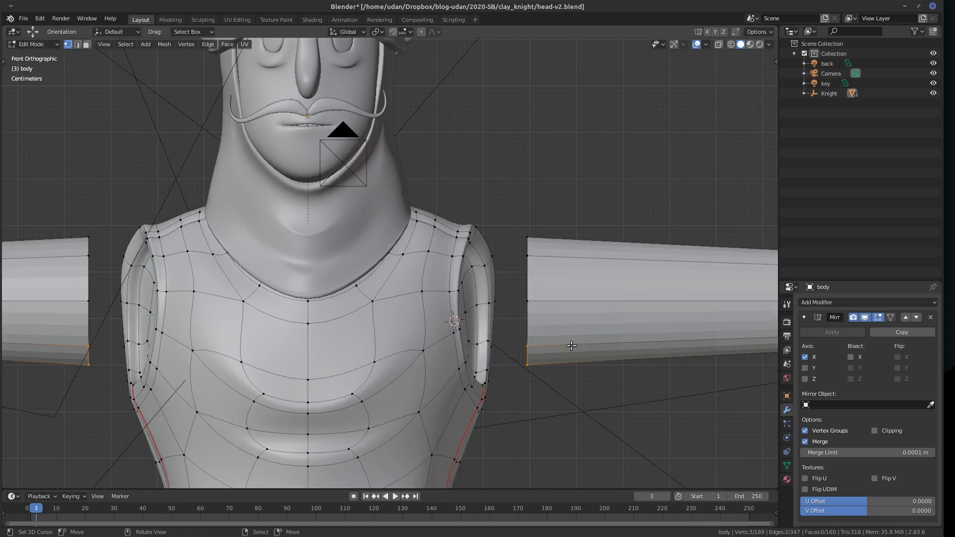
{"action": "left_click", "coordinate": [529, 338], "text": "alt"}
{"action": "key", "text": "g"}
{"action": "key", "text": "x"}
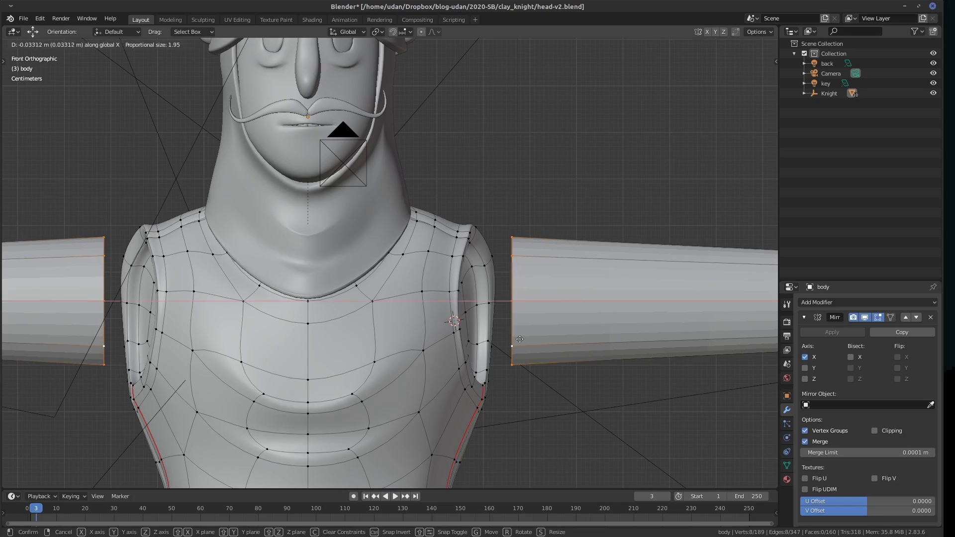
{"action": "left_click", "coordinate": [508, 342]}
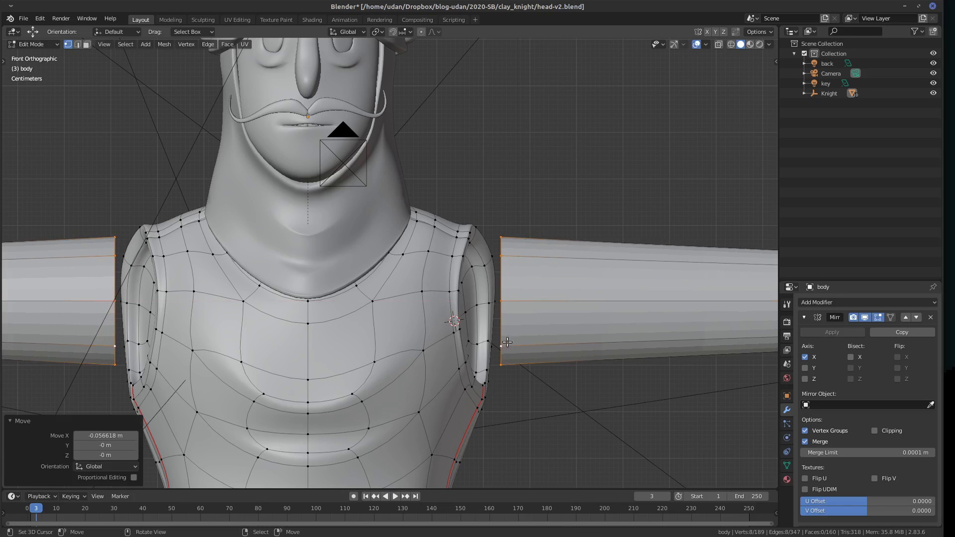
Extrude the arm opening's three lower vertices into the armpit, about 0.083 m inward and 0.043 m down, and extrude them again about 0.08 m, mostly downward.
{"action": "middle_click_drag", "start_coordinate": [515, 346], "coordinate": [502, 357]}
{"action": "left_click", "coordinate": [501, 359]}
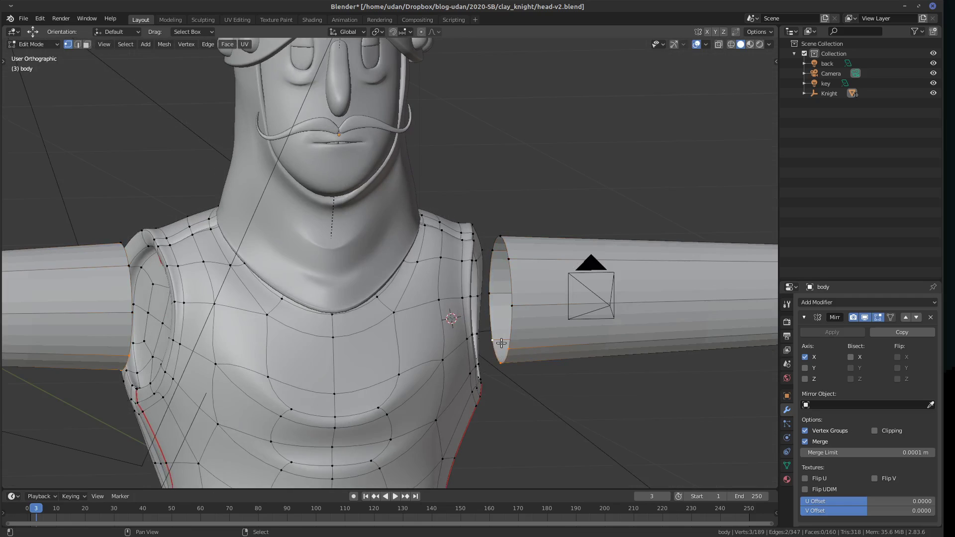
{"action": "key", "text": "KP_1"}
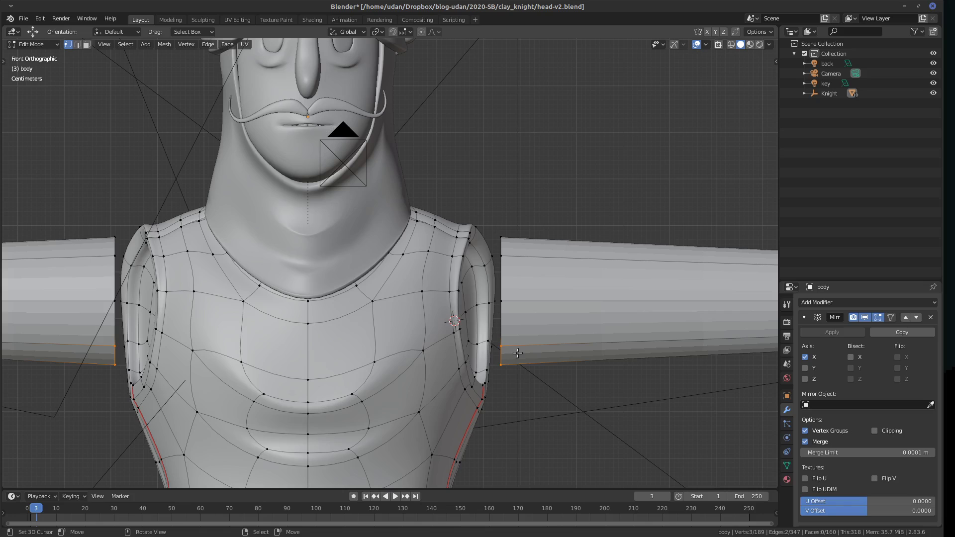
{"action": "key", "text": "g"}
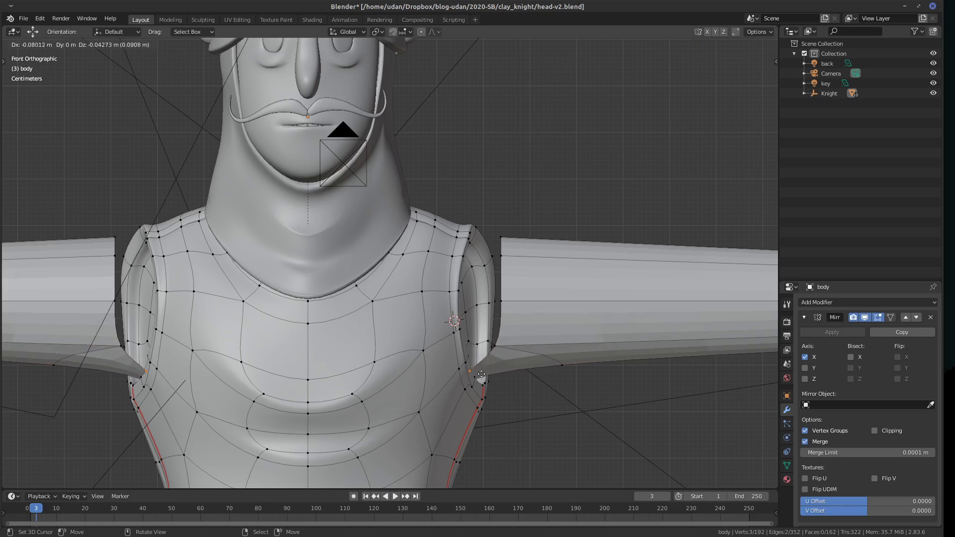
{"action": "left_click", "coordinate": [480, 374]}
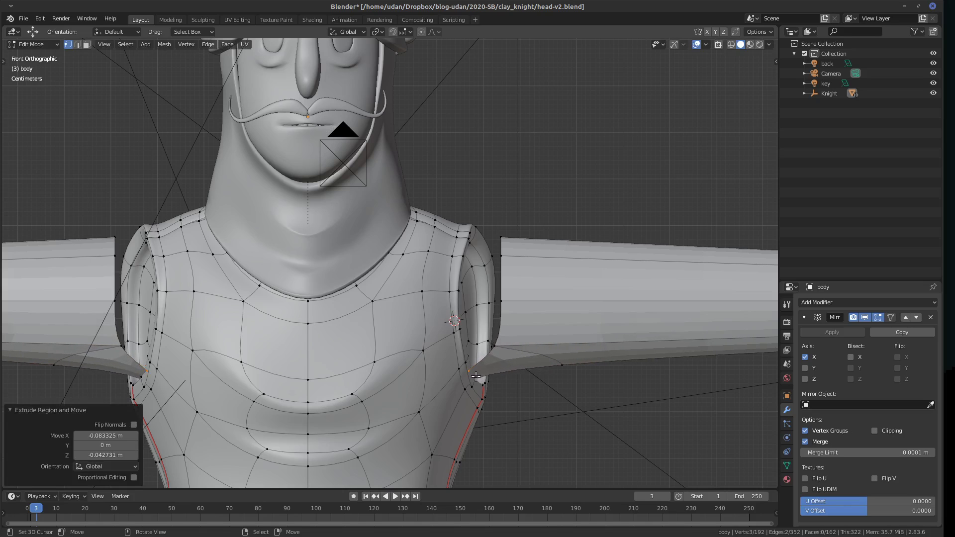
{"action": "key", "text": "e"}
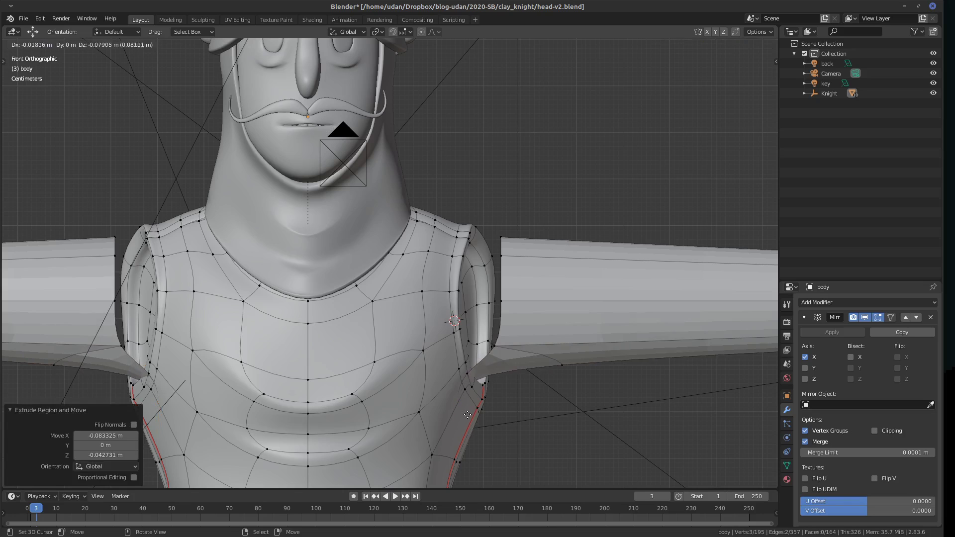
{"action": "left_click", "coordinate": [468, 414]}
Select the whole linked arm and move it about 0.035 m toward the body and 0.017 m down.
{"action": "key", "text": "ctrl+l"}
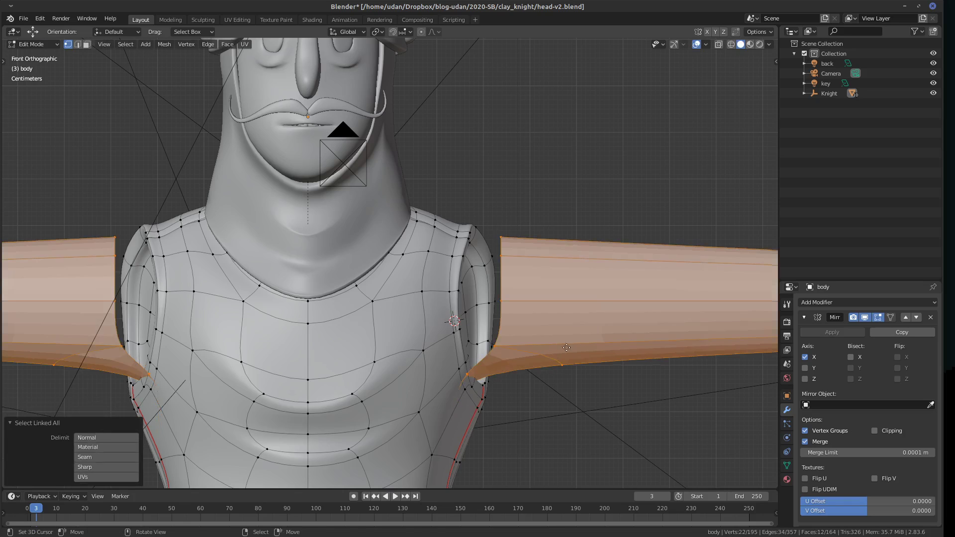
{"action": "key", "text": "g"}
{"action": "left_click", "coordinate": [552, 355]}
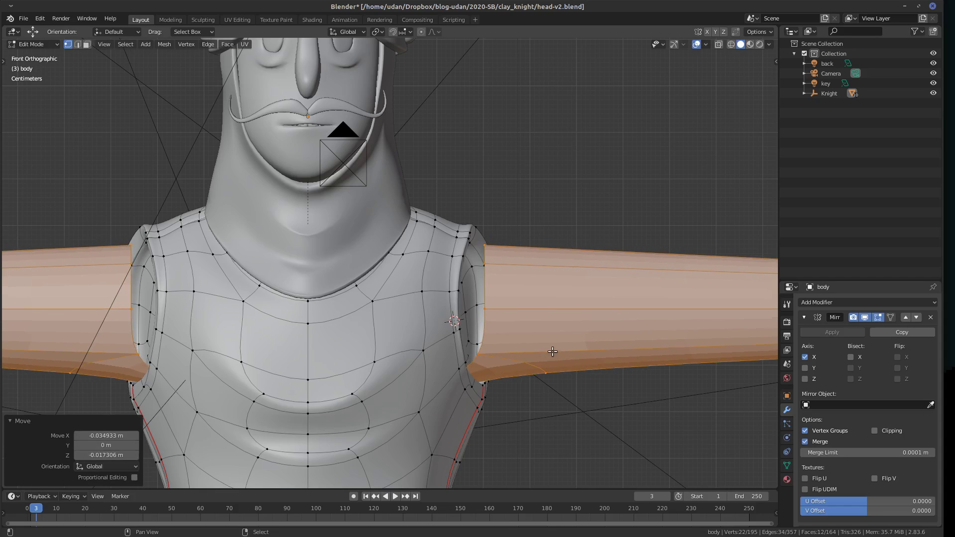
Reshape the arm's shoulder opening by moving its front middle vertex 0.07 m inward and 0.01 m down, and its top vertex 0.16 m outward.
{"action": "left_click", "coordinate": [491, 307]}
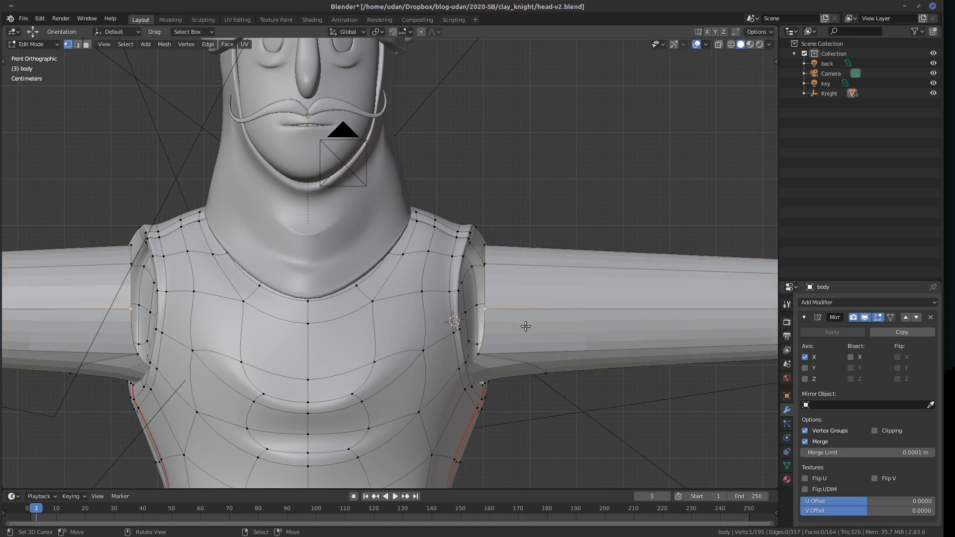
{"action": "key", "text": "g"}
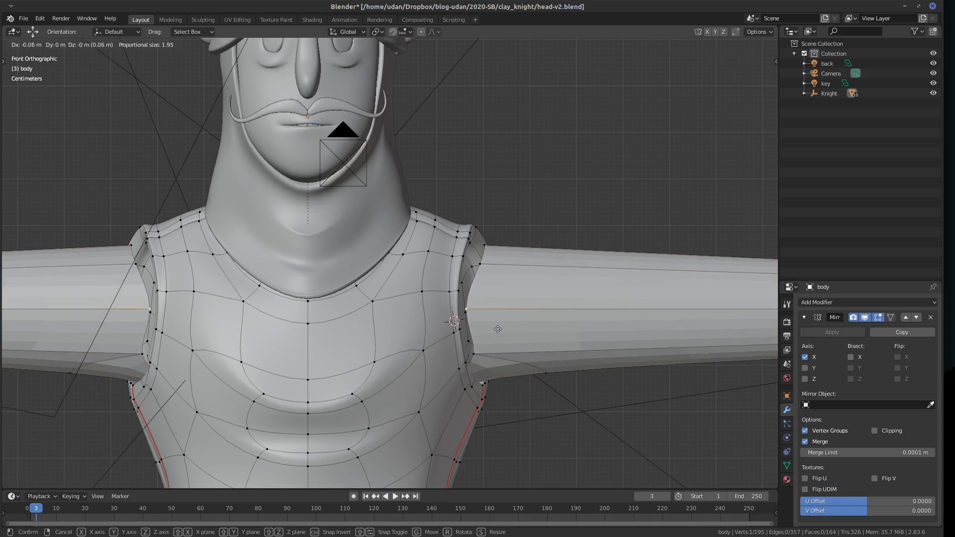
{"action": "left_click", "coordinate": [495, 332]}
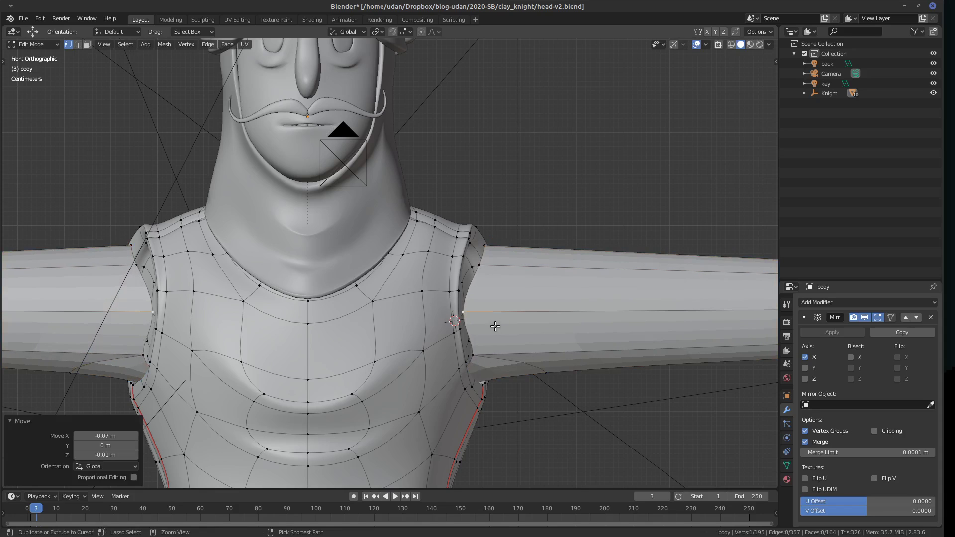
{"action": "right_click", "coordinate": [489, 247]}
{"action": "key", "text": "g"}
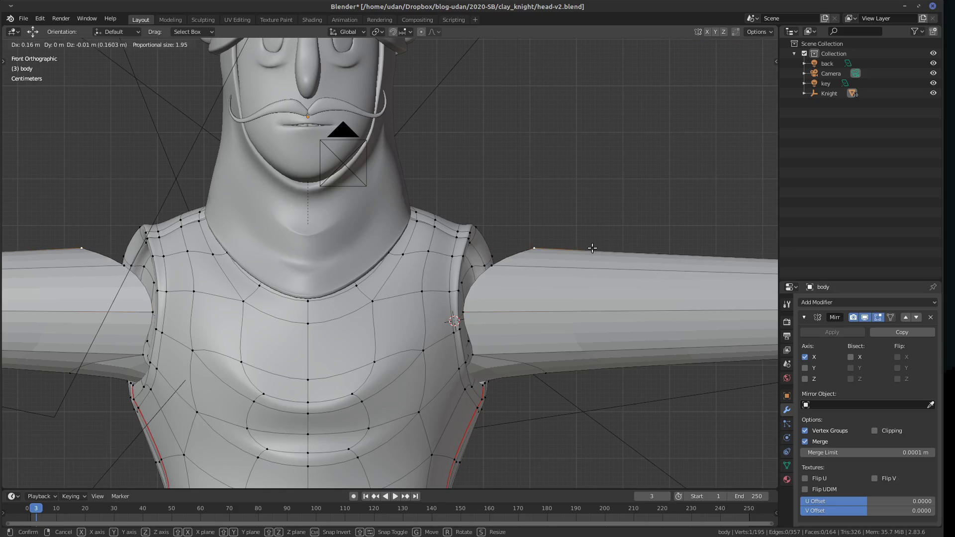
{"action": "left_click", "coordinate": [593, 249]}
{"action": "key", "text": "ctrl+KP_7"}
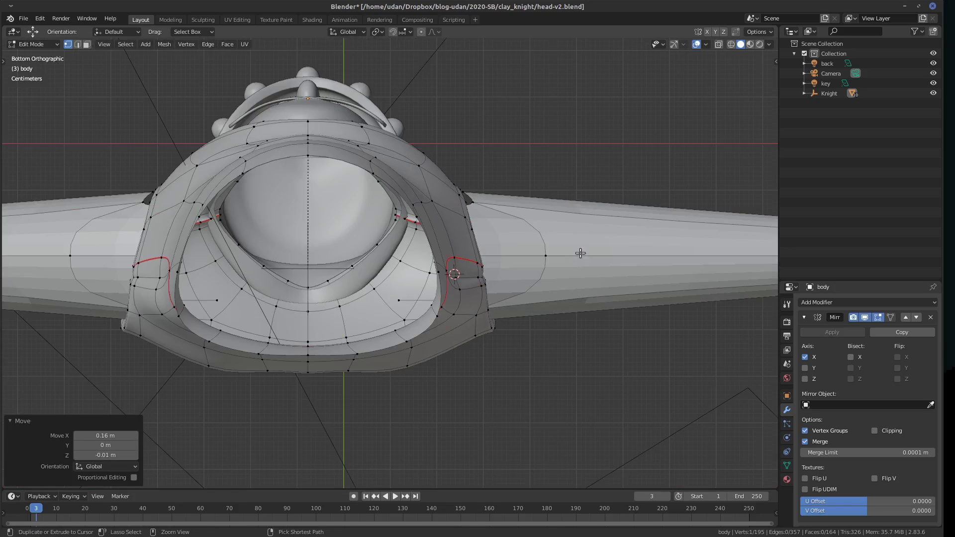
{"action": "left_click", "coordinate": [475, 204]}
{"action": "key", "text": "g"}
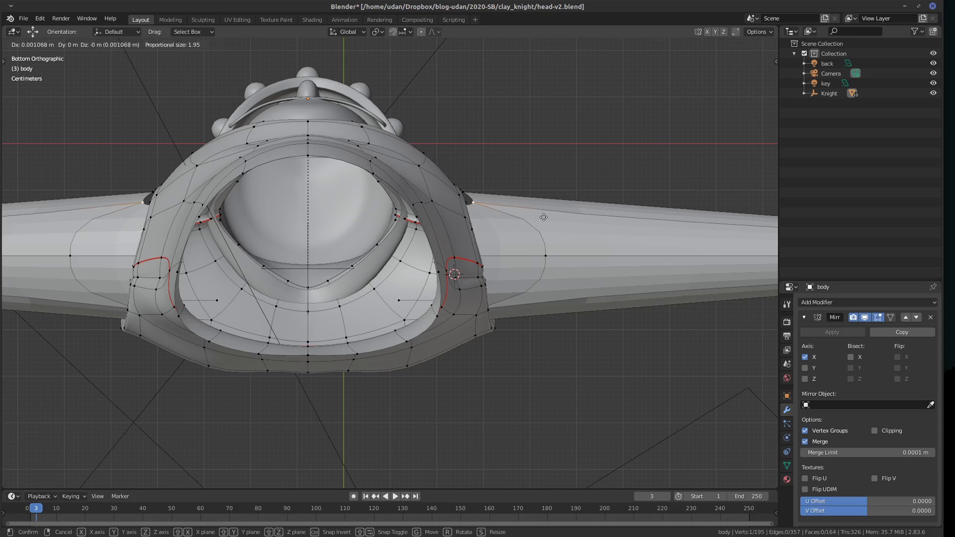
{"action": "left_click", "coordinate": [567, 221]}
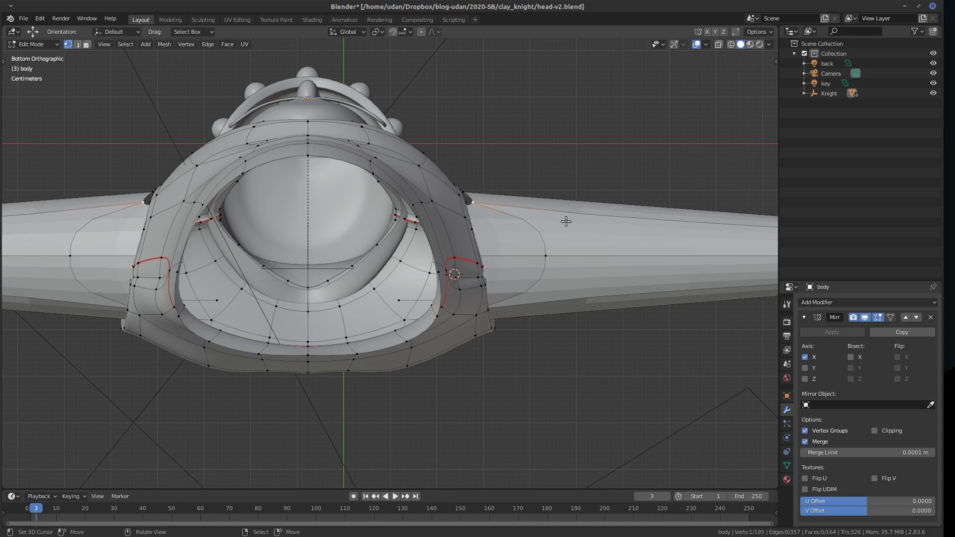
Move the upper rear vertex of the arm's shoulder opening about 0.1 m outward and slightly down, as seen from the back.
{"action": "key", "text": "ctrl+KP_1"}
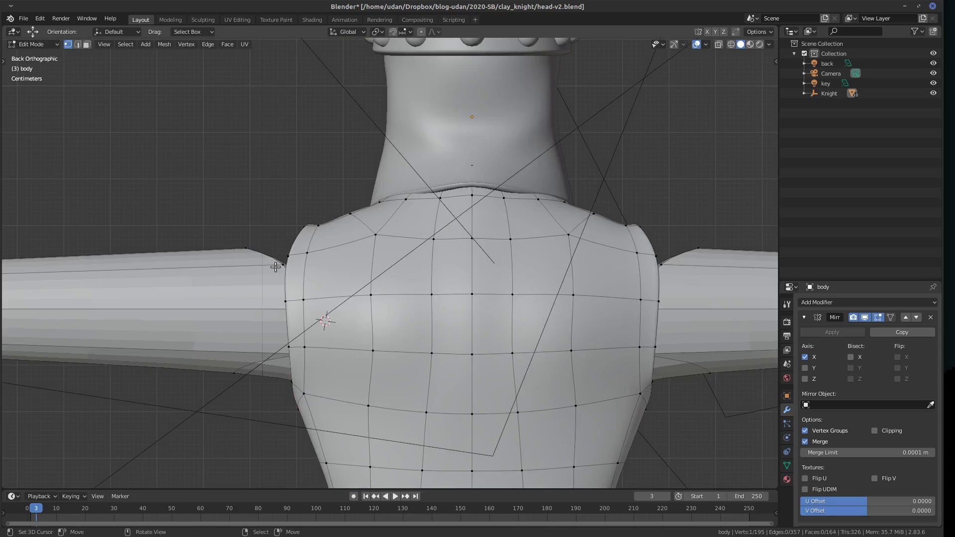
{"action": "key", "text": "g"}
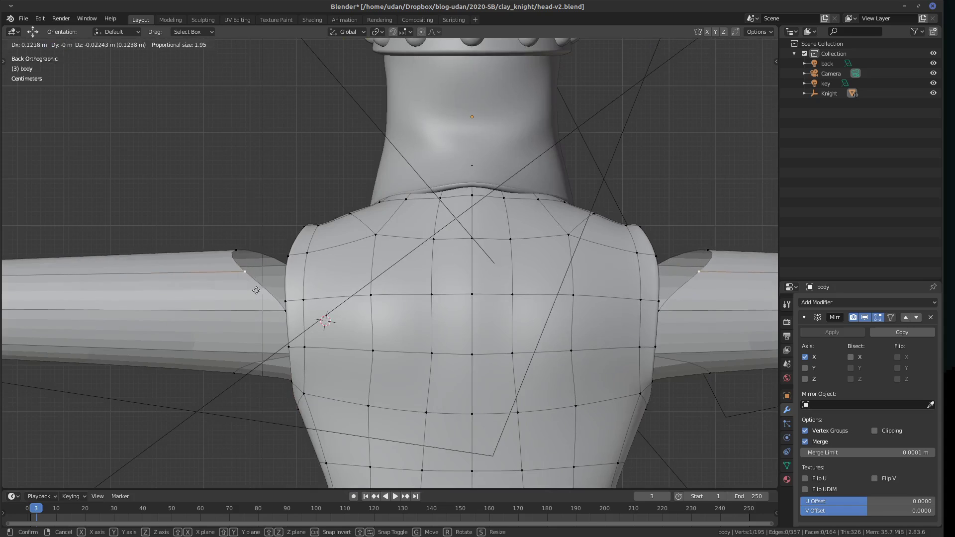
{"action": "left_click", "coordinate": [263, 289]}
Extrude the three upper vertices of the arm opening about 0.185 m toward the body and 0.04 m up, into the shoulder.
{"action": "middle_click_drag", "start_coordinate": [312, 273], "coordinate": [543, 298]}
{"action": "right_click", "coordinate": [503, 282]}
{"action": "right_click", "coordinate": [540, 247], "text": "shift"}
{"action": "right_click", "coordinate": [522, 241], "text": "shift"}
{"action": "key", "text": "KP_1"}
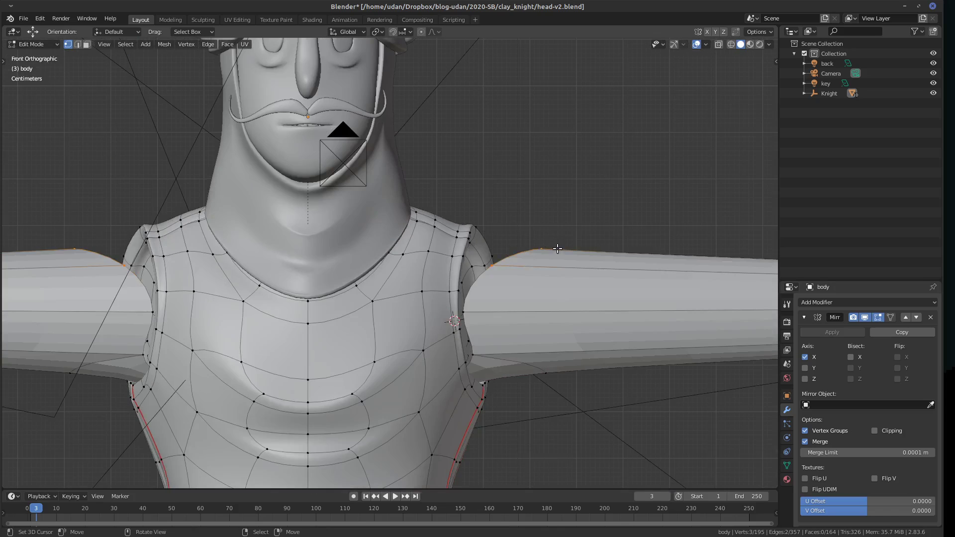
{"action": "key", "text": "e"}
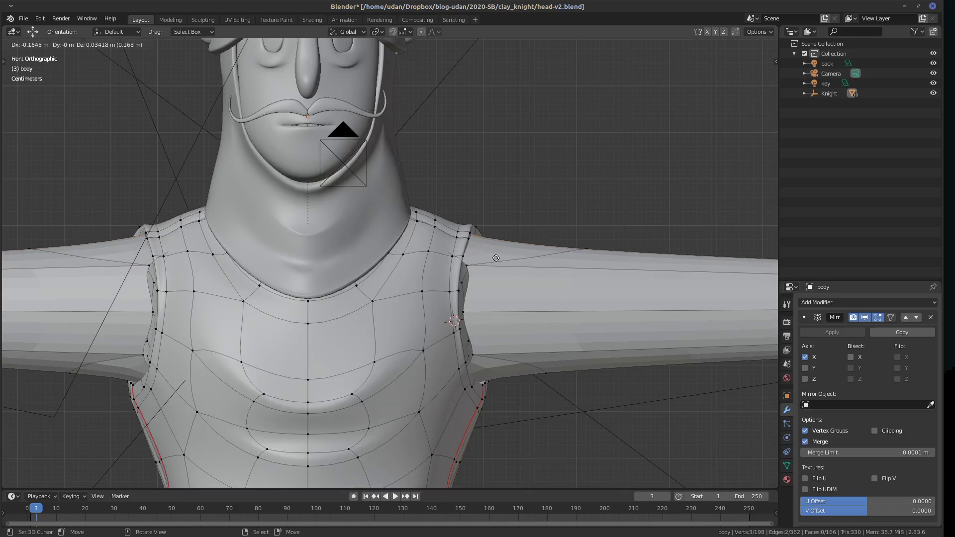
{"action": "left_click", "coordinate": [491, 258]}
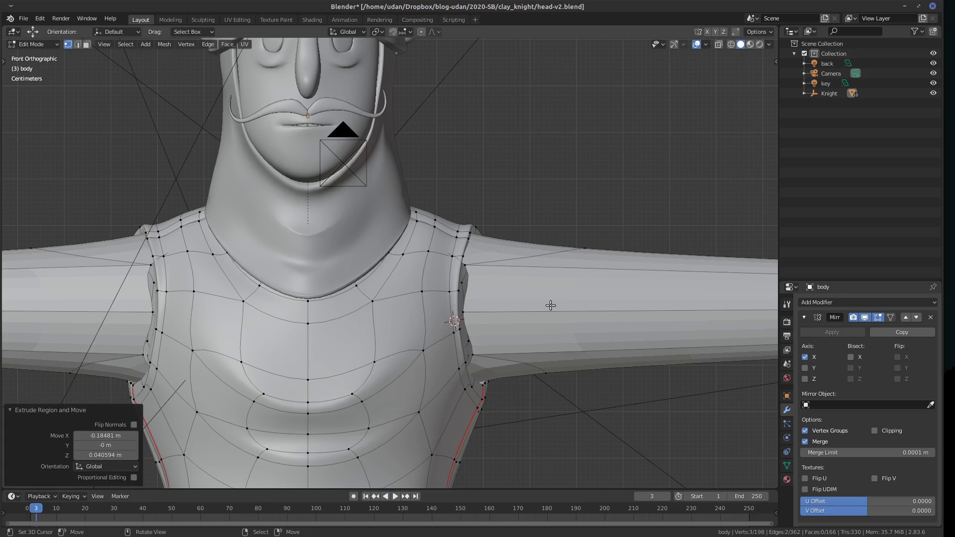
Select the whole linked torso and hide it so only the arms' shoulder ends remain in view.
{"action": "middle_click_drag", "start_coordinate": [532, 370], "coordinate": [528, 339], "text": "shift"}
{"action": "left_click", "coordinate": [427, 423]}
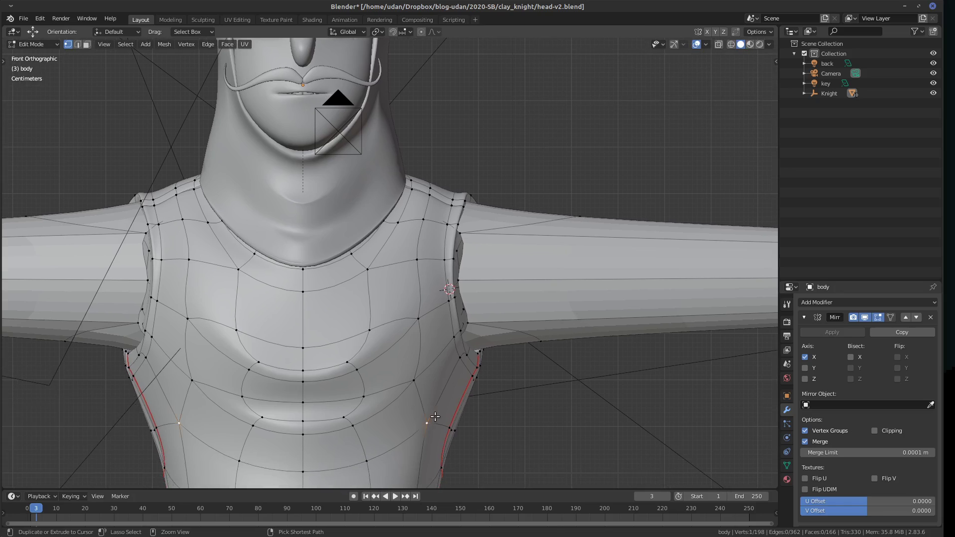
{"action": "key", "text": "ctrl+l"}
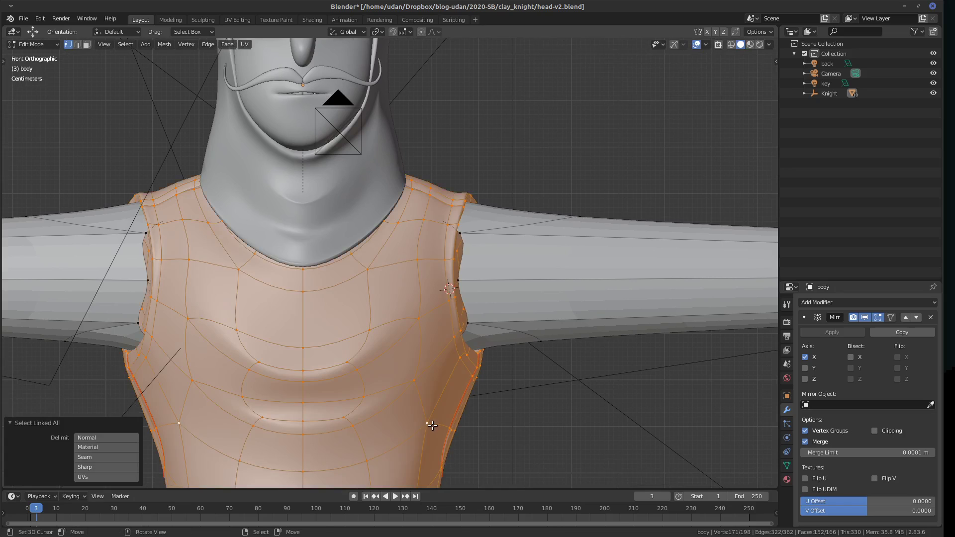
{"action": "key", "text": "h"}
Extrude the front edges of the arm's shoulder opening 0.17 m toward the body and 0.02 m down.
{"action": "left_click", "coordinate": [445, 344]}
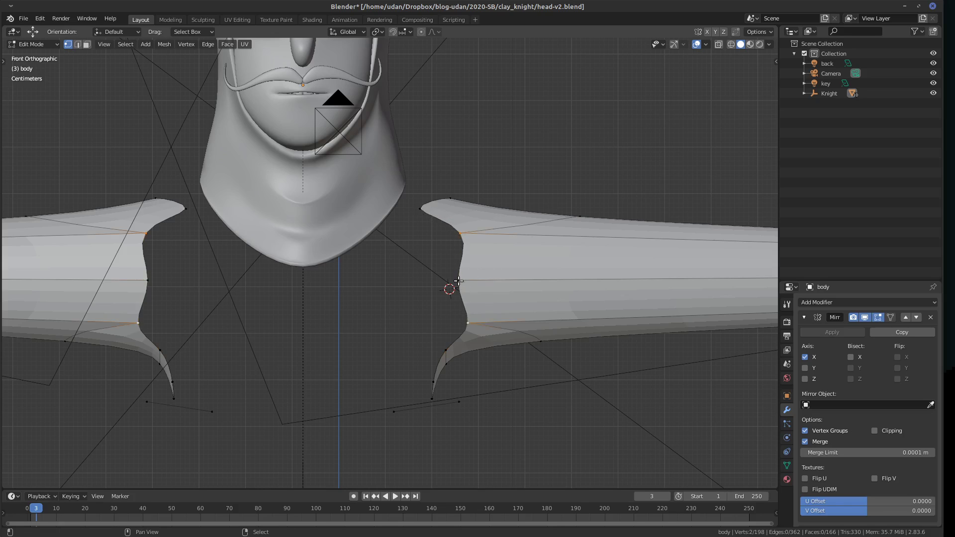
{"action": "key", "text": "e"}
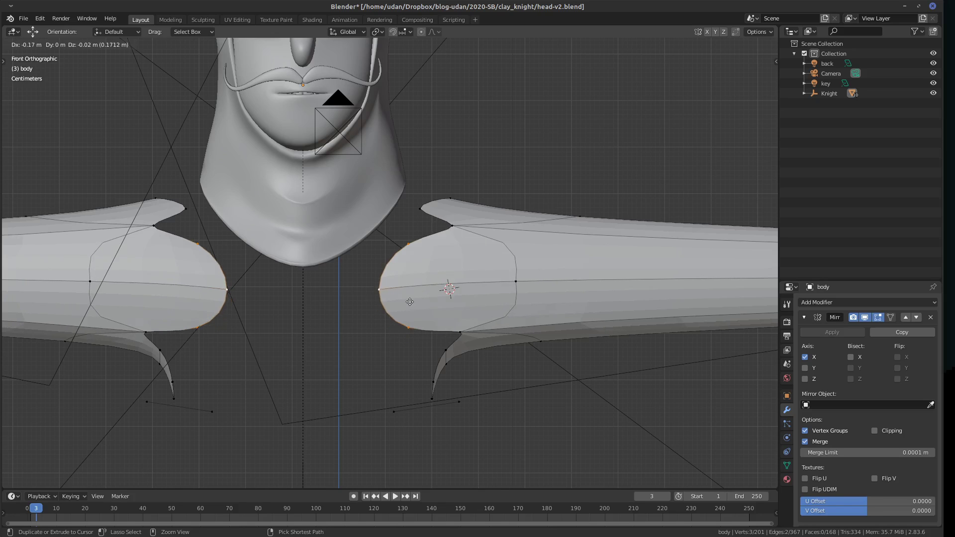
{"action": "left_click", "coordinate": [410, 302]}
{"action": "middle_click_drag", "start_coordinate": [443, 272], "coordinate": [507, 265], "text": "shift"}
{"action": "key", "text": "KP_1"}
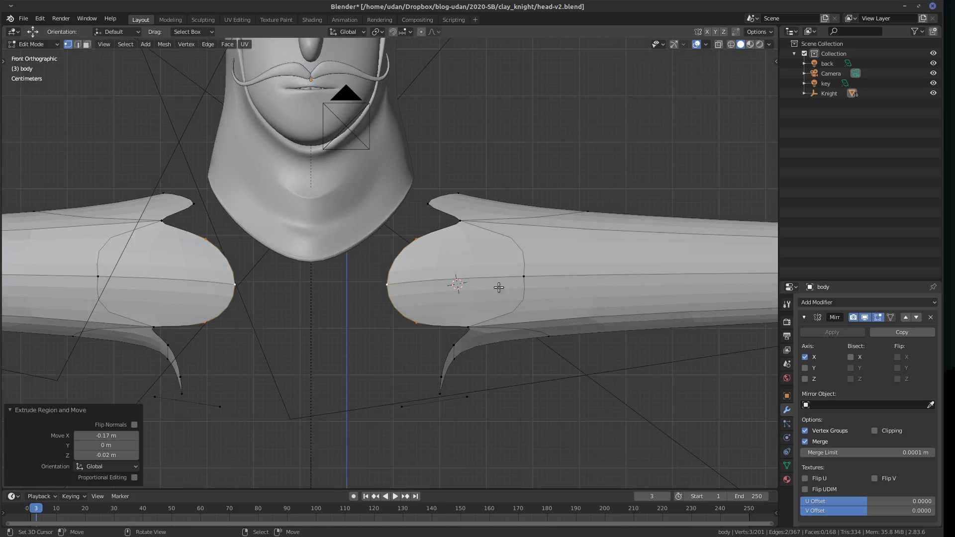
Extrude the bottom vertex of the front chest flap downward and fill a face between it and the arm's lower opening edge.
{"action": "left_click", "coordinate": [414, 329]}
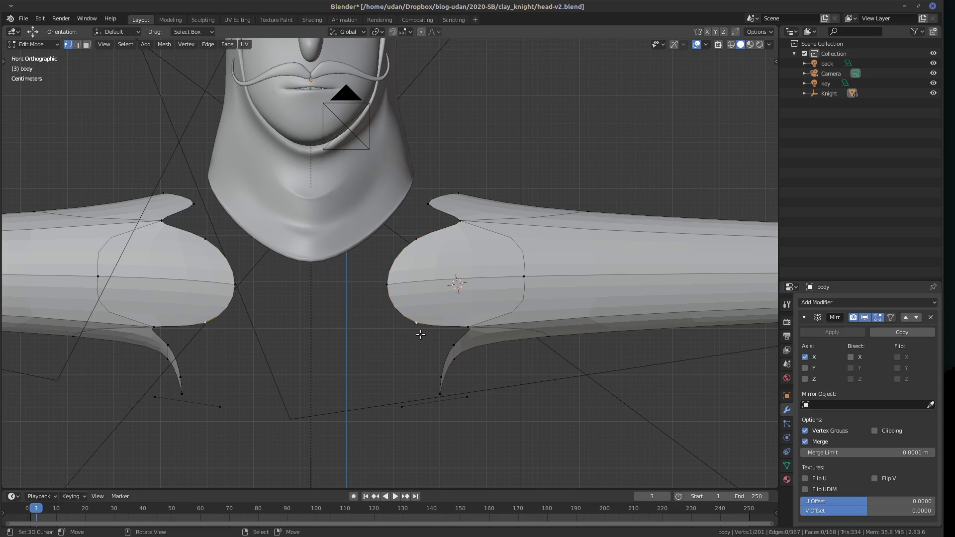
{"action": "key", "text": "e"}
{"action": "left_click", "coordinate": [407, 374]}
{"action": "right_click", "coordinate": [457, 344]}
{"action": "right_click", "coordinate": [464, 330], "text": "shift"}
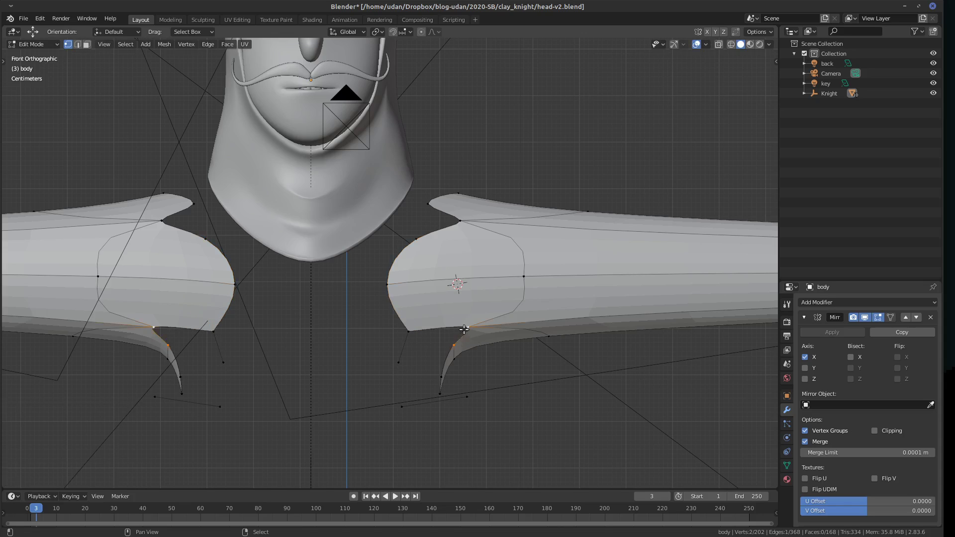
{"action": "left_click", "coordinate": [406, 344], "text": "shift"}
{"action": "key", "text": "f"}
{"action": "left_click", "coordinate": [441, 353]}
Select the loose linked edge floating below the armpit and delete it.
{"action": "middle_click_drag", "start_coordinate": [441, 354], "coordinate": [416, 367]}
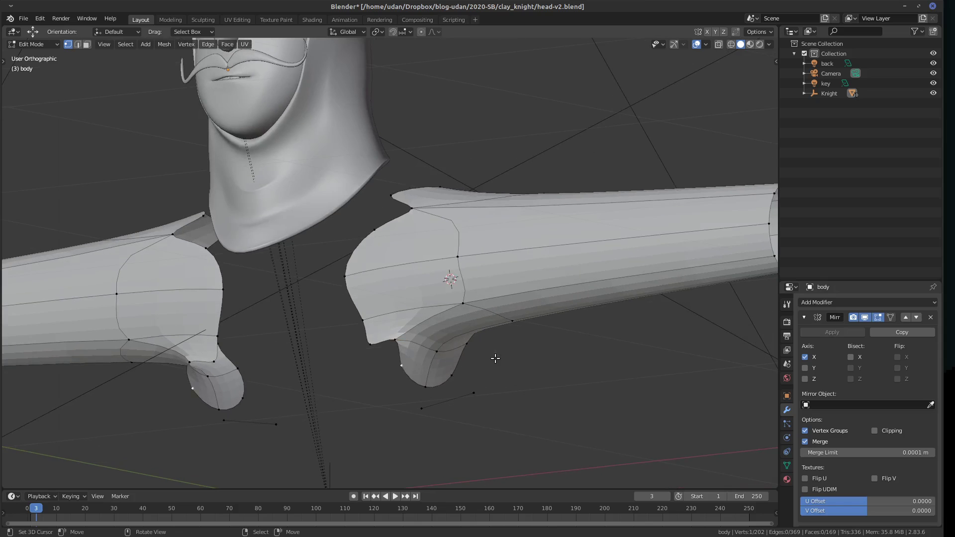
{"action": "key", "text": "ctrl+l"}
{"action": "key", "text": "x"}
{"action": "left_click", "coordinate": [476, 397]}
Extrude the three lowest armpit vertices toward the body and fill the gap to the front chest flap with a face.
{"action": "right_click", "coordinate": [424, 389], "text": "shift"}
{"action": "right_click", "coordinate": [449, 384], "text": "shift"}
{"action": "key", "text": "KP_1"}
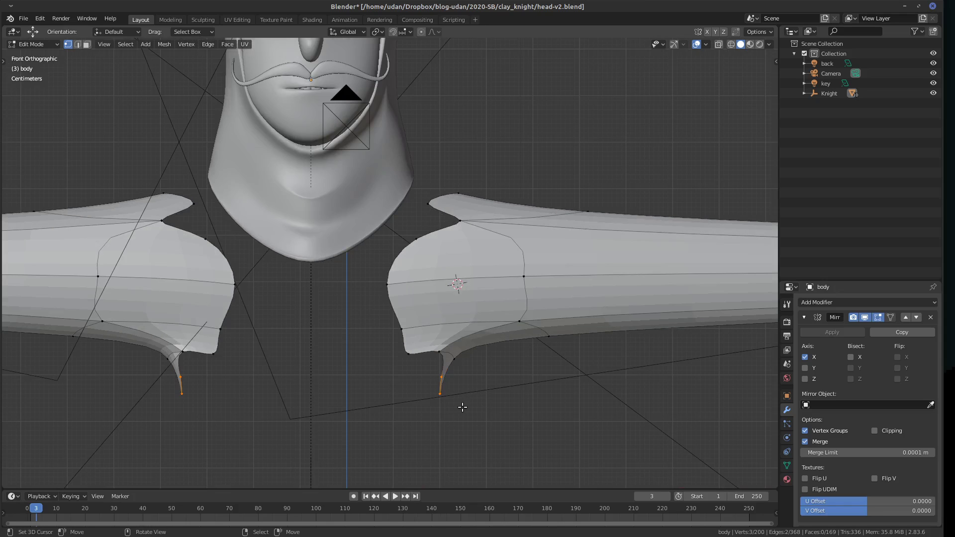
{"action": "key", "text": "r"}
{"action": "right_click", "coordinate": [444, 405]}
{"action": "key", "text": "e"}
{"action": "left_click", "coordinate": [420, 398]}
{"action": "right_click", "coordinate": [436, 377]}
{"action": "left_click", "coordinate": [414, 386], "text": "shift"}
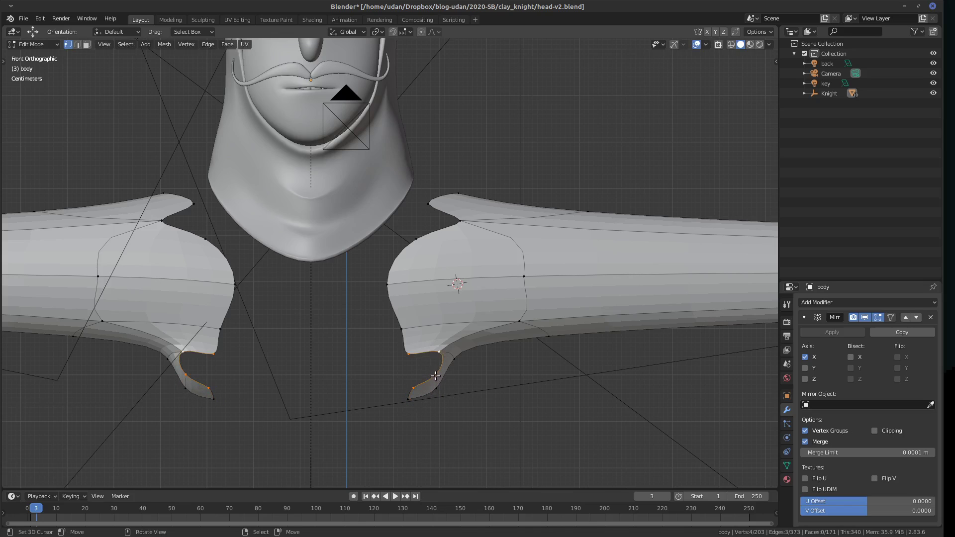
{"action": "key", "text": "f"}
Extrude the three vertices at the end of the top shoulder strip about 0.074 m toward the neck and 0.016 m up.
{"action": "left_click_drag", "start_coordinate": [452, 344], "coordinate": [402, 281], "text": "alt"}
{"action": "right_click", "coordinate": [430, 267], "text": "shift"}
{"action": "left_click_drag", "start_coordinate": [542, 261], "coordinate": [429, 273], "text": "alt"}
{"action": "right_click", "coordinate": [384, 302], "text": "shift"}
{"action": "key", "text": "KP_1"}
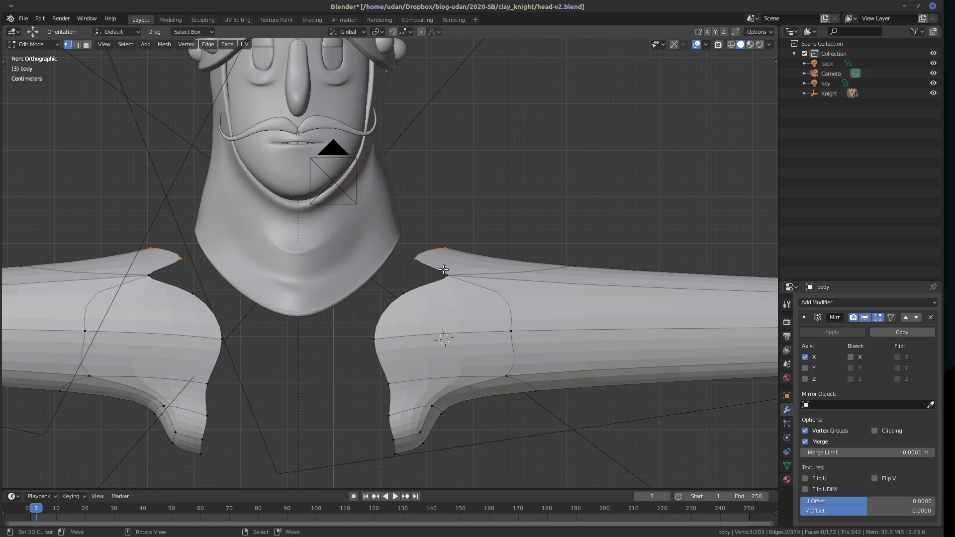
{"action": "key", "text": "e"}
{"action": "left_click", "coordinate": [428, 255]}
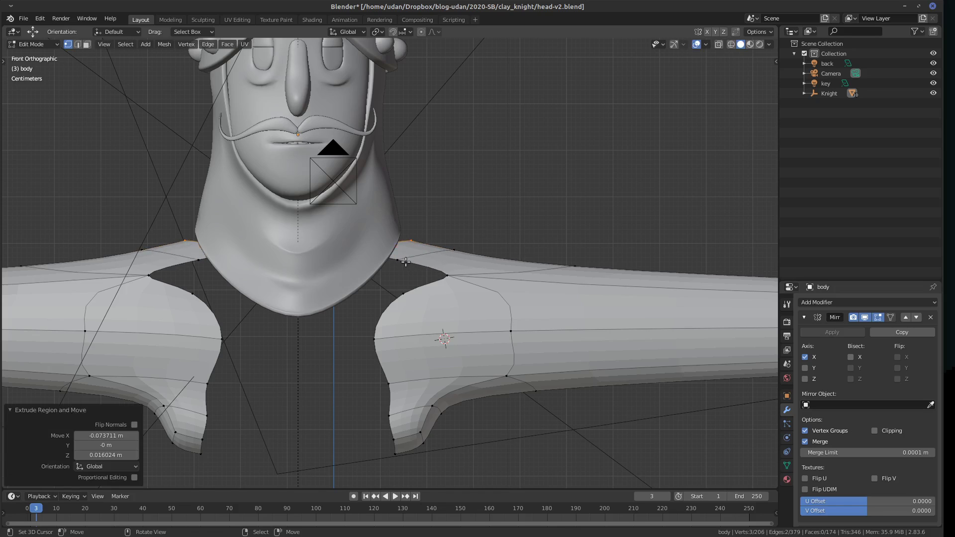
Move the front end vertex of the top shoulder strip about 0.07 m outward and 0.002 m up.
{"action": "left_click", "coordinate": [407, 263]}
{"action": "key", "text": "g"}
{"action": "left_click", "coordinate": [411, 291]}
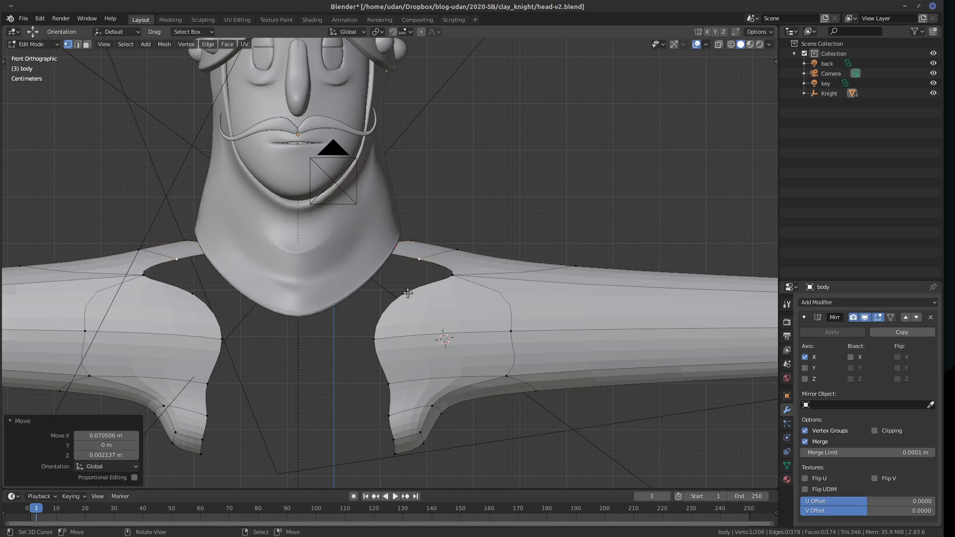
Turn on proportional editing and move the chest flap's upper inner vertex about 0.04 m outward and 0.05 m down.
{"action": "key", "text": "o"}
{"action": "key", "text": "g"}
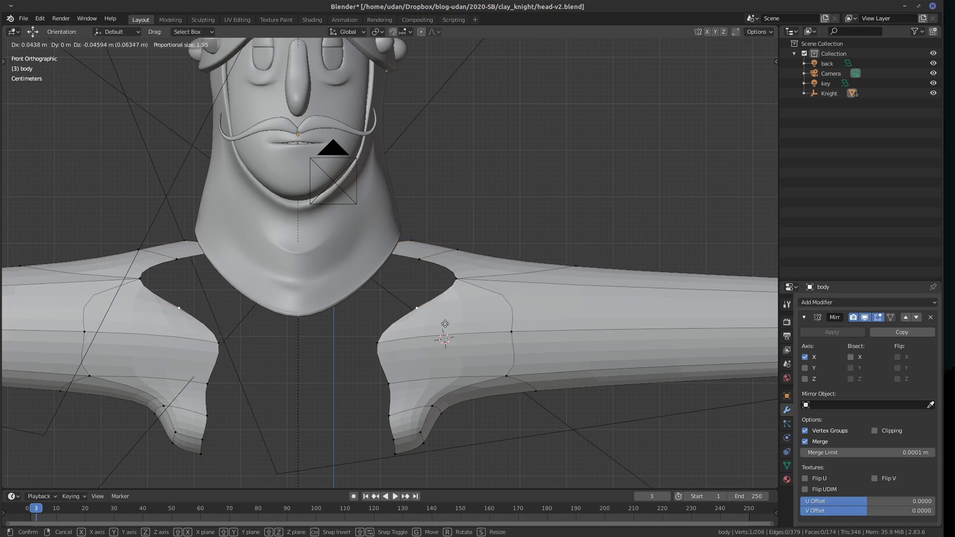
{"action": "left_click", "coordinate": [440, 322]}
{"action": "middle_click_drag", "start_coordinate": [478, 309], "coordinate": [497, 305]}
Move the corner vertex of the front shoulder notch outward, and the top arm vertex beyond it slightly toward the body.
{"action": "left_click", "coordinate": [417, 287]}
{"action": "key", "text": "KP_1"}
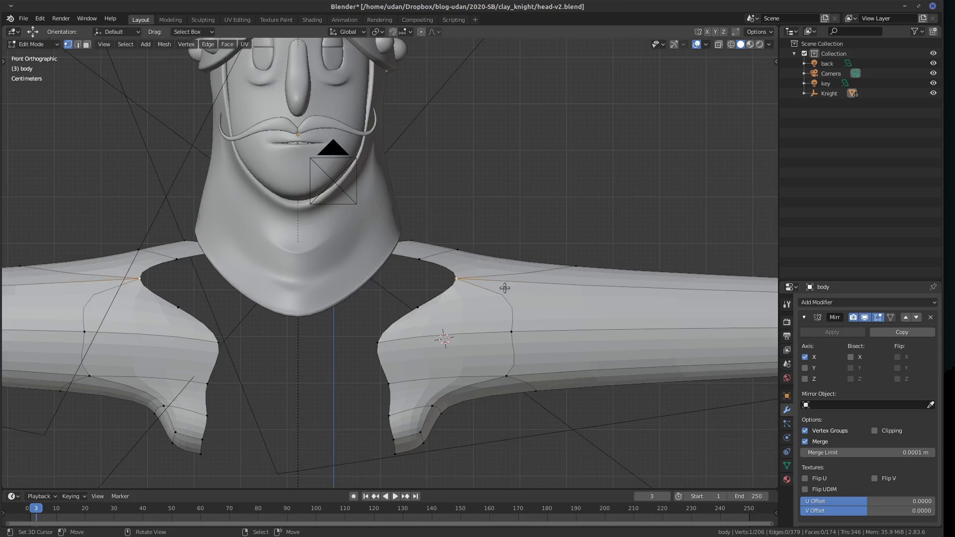
{"action": "key", "text": "g"}
{"action": "left_click", "coordinate": [497, 296]}
{"action": "left_click", "coordinate": [579, 268]}
{"action": "key", "text": "g"}
{"action": "left_click", "coordinate": [547, 267]}
Move the top shoulder vertex outward, and shift the strip's front vertex about 0.058 m outward and 0.014 m down.
{"action": "left_click", "coordinate": [457, 248]}
{"action": "key", "text": "g"}
{"action": "left_click", "coordinate": [489, 253]}
{"action": "left_click", "coordinate": [423, 259]}
{"action": "key", "text": "g"}
{"action": "left_click", "coordinate": [472, 262]}
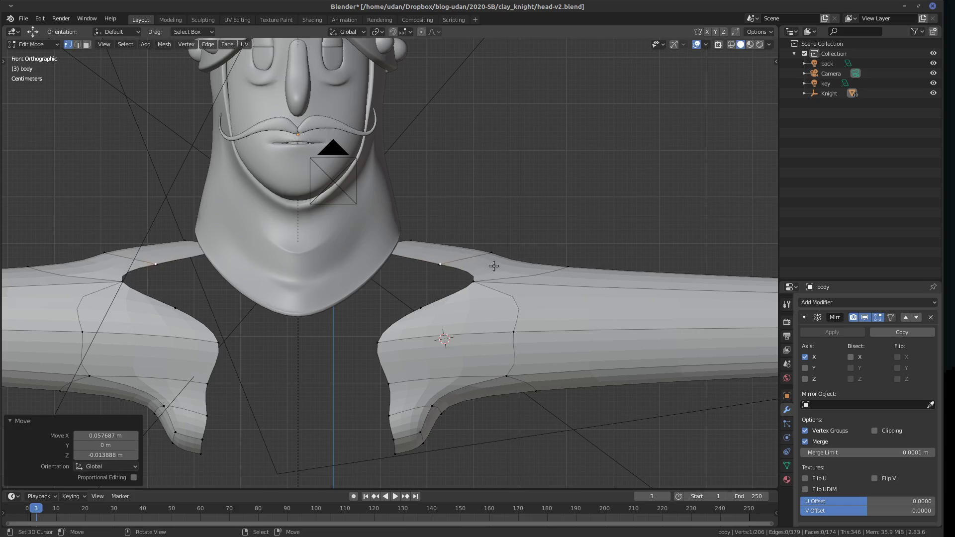
Try to merge vertices across the front shoulder notch with the At Last option, and undo the merge.
{"action": "left_click", "coordinate": [426, 307]}
{"action": "key", "text": "m"}
{"action": "left_click", "coordinate": [425, 301]}
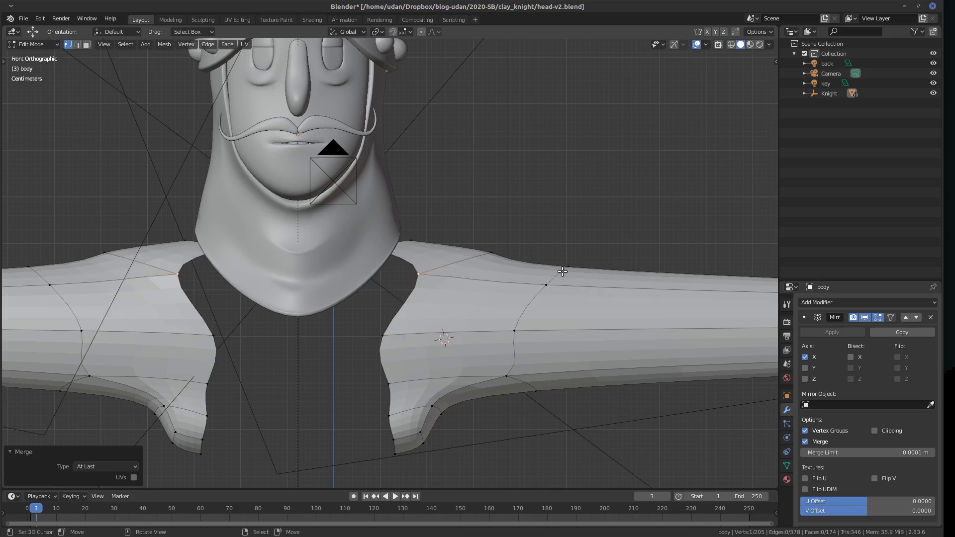
{"action": "middle_click_drag", "start_coordinate": [549, 279], "coordinate": [512, 288]}
{"action": "key", "text": "ctrl+z"}
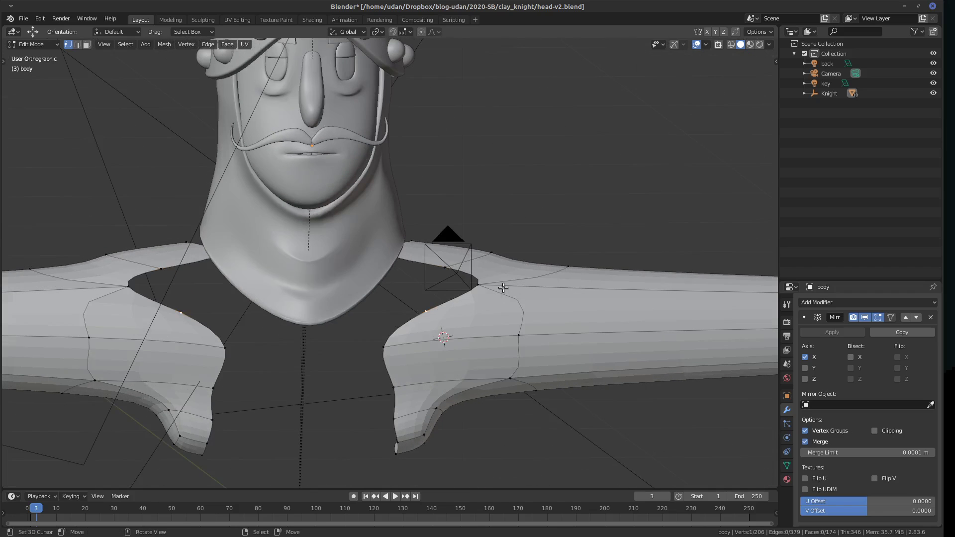
Slide the chest flap's middle inner vertex outward along its edge and move the vertex above it outward and down.
{"action": "middle_click_drag", "start_coordinate": [435, 326], "coordinate": [464, 318], "text": "alt"}
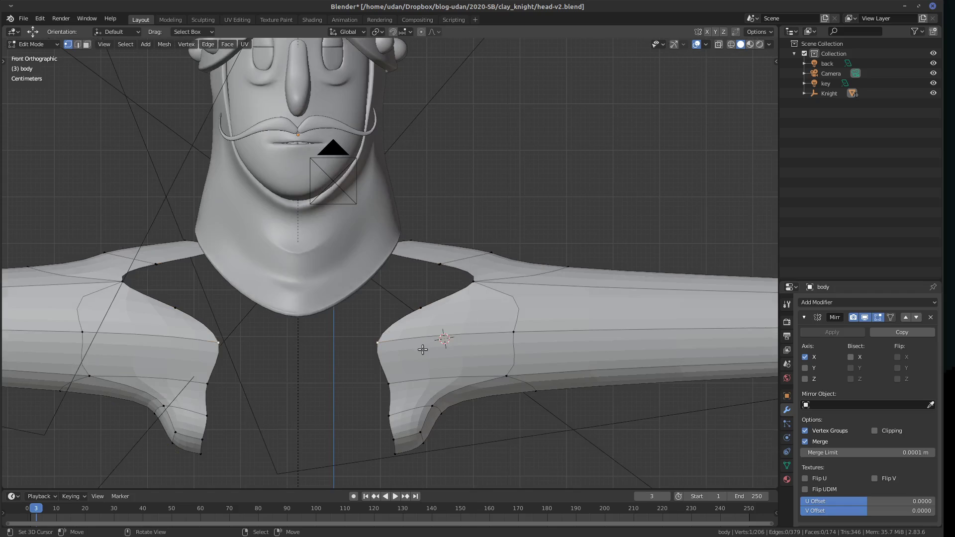
{"action": "key", "text": "shift+v"}
{"action": "left_click", "coordinate": [470, 352]}
{"action": "right_click", "coordinate": [436, 312]}
{"action": "key", "text": "g"}
{"action": "left_click", "coordinate": [461, 336]}
Nudge the flap's middle inner vertex slightly outward and down, and move the lower armpit vertex about 0.011 m toward the body.
{"action": "right_click", "coordinate": [416, 348]}
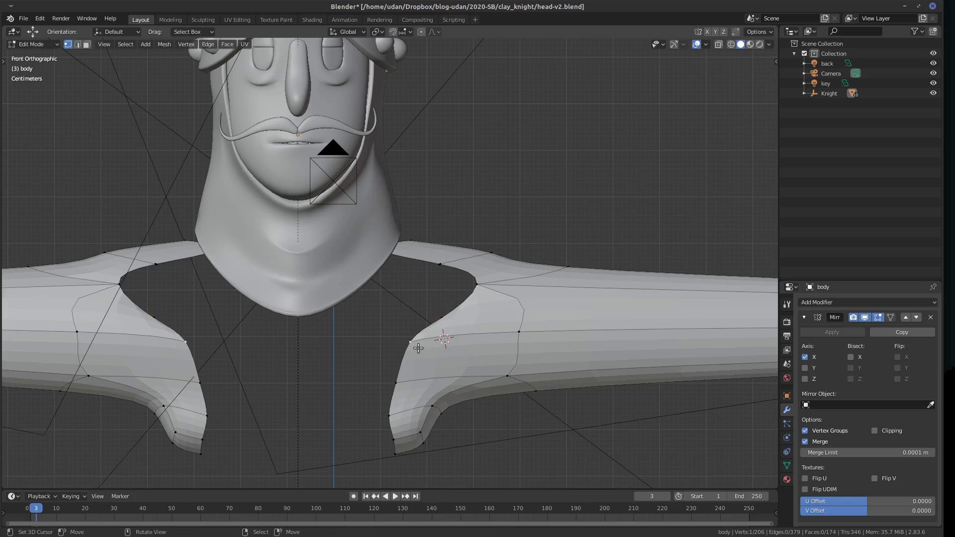
{"action": "key", "text": "g"}
{"action": "left_click", "coordinate": [422, 354]}
{"action": "right_click", "coordinate": [434, 441]}
{"action": "key", "text": "g"}
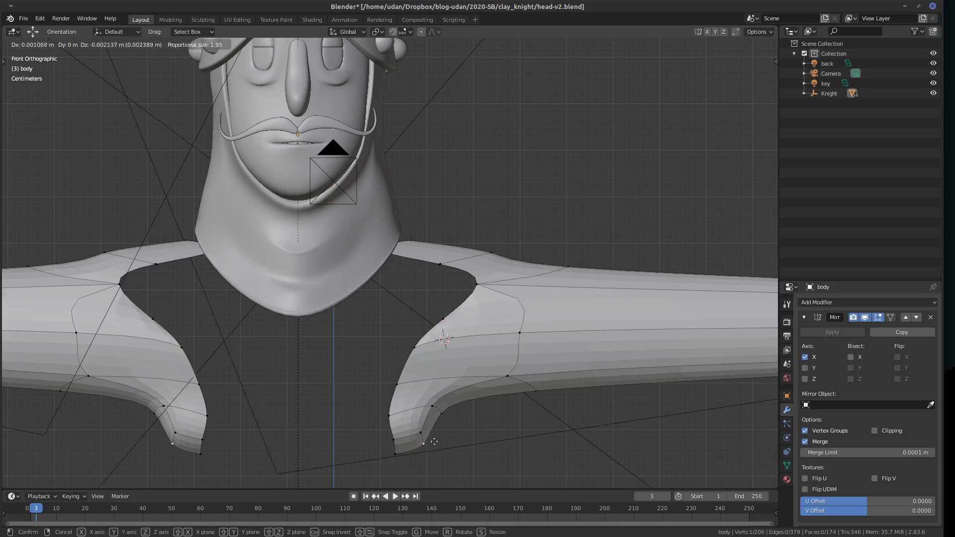
{"action": "left_click", "coordinate": [430, 441]}
{"action": "right_click", "coordinate": [419, 428]}
{"action": "key", "text": "g"}
{"action": "left_click", "coordinate": [420, 427]}
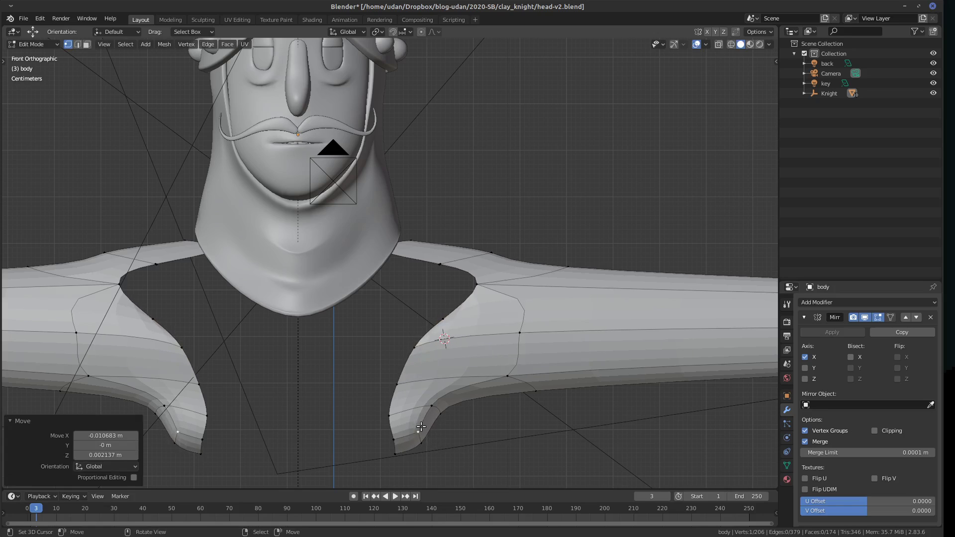
Fill a face across the front shoulder notch between the chest flap's upper edge and the top shoulder strip.
{"action": "left_click", "coordinate": [438, 307]}
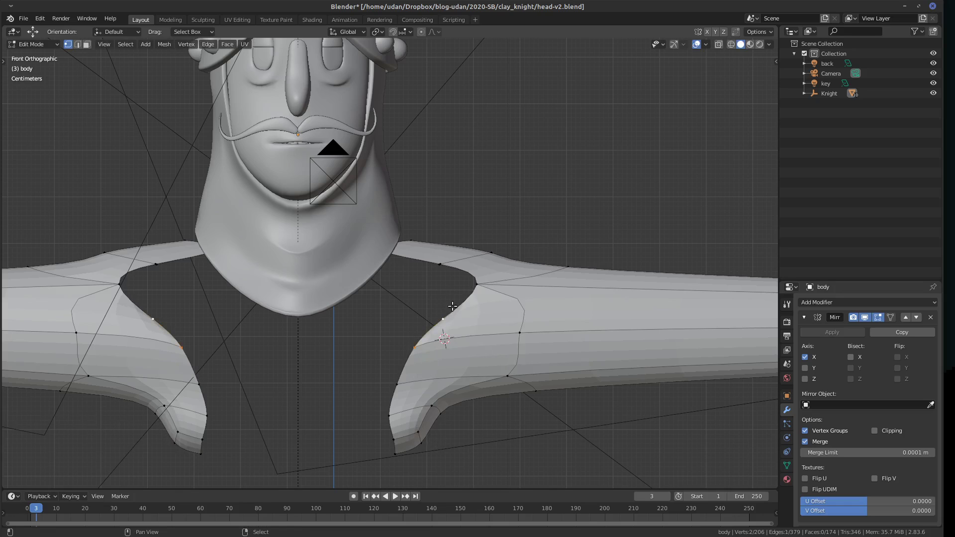
{"action": "mouse_move", "coordinate": [460, 263]}
{"action": "middle_mouse_down"}
{"action": "mouse_move", "coordinate": [447, 281]}
{"action": "mouse_move", "coordinate": [486, 271]}
{"action": "mouse_move", "coordinate": [442, 264]}
{"action": "middle_mouse_up"}
{"action": "right_click", "coordinate": [395, 266], "text": "shift"}
{"action": "key", "text": "f"}
Split the new front shoulder face with a centred loop cut and fill the remaining hole beside it with a face.
{"action": "middle_click_drag", "start_coordinate": [465, 298], "coordinate": [471, 334]}
{"action": "key", "text": "ctrl+r"}
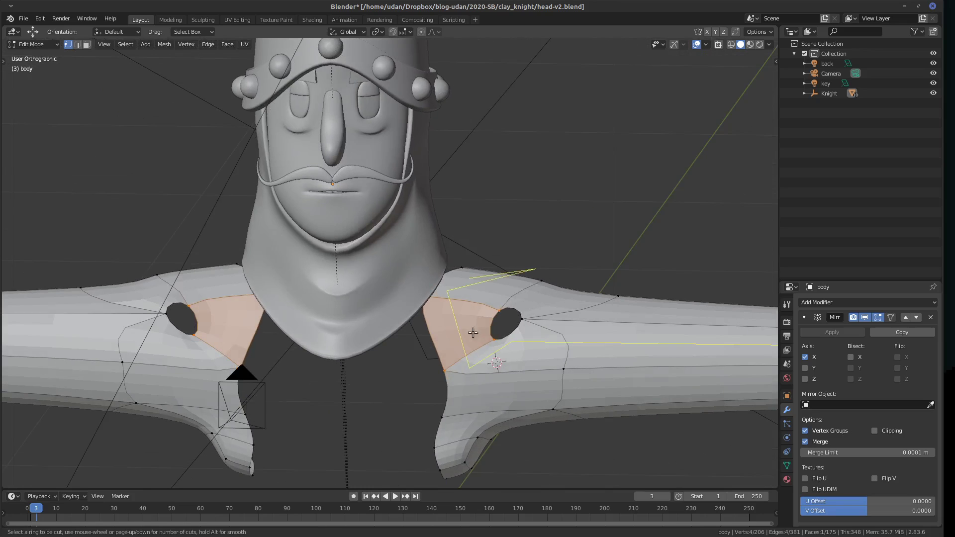
{"action": "left_click", "coordinate": [490, 333]}
{"action": "right_click", "coordinate": [492, 335]}
{"action": "left_click", "coordinate": [491, 337]}
{"action": "left_click", "coordinate": [492, 323], "text": "shift"}
{"action": "key", "text": "f"}
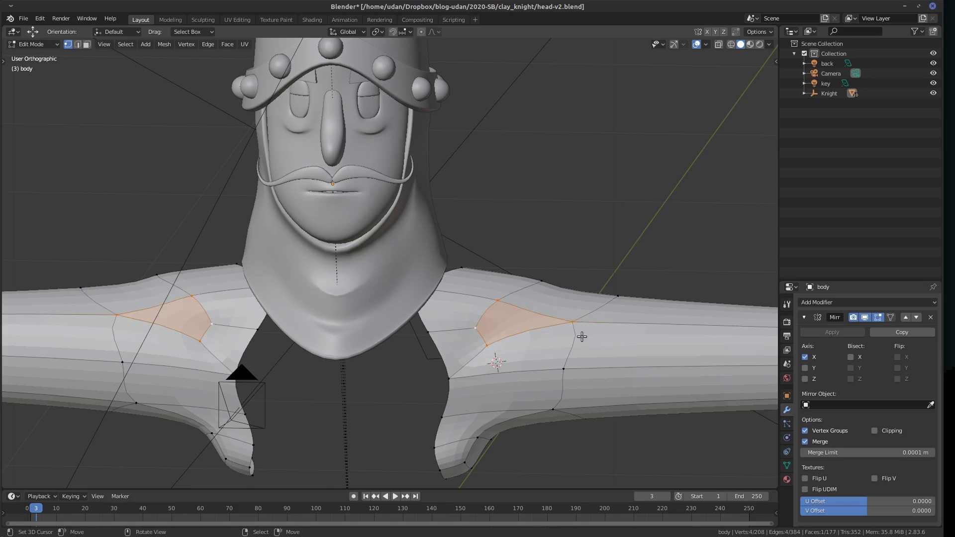
Smooth the newly filled shoulder patch from the front by repositioning its inner and lower vertices.
{"action": "key", "text": "KP_1"}
{"action": "key", "text": "g"}
{"action": "left_click", "coordinate": [542, 331]}
{"action": "right_click", "coordinate": [498, 338]}
{"action": "key", "text": "g"}
{"action": "left_click", "coordinate": [527, 354]}
Move the shoulder patch's outer corner vertex about 0.04 m toward the body and refine it with a second small move.
{"action": "right_click", "coordinate": [577, 318]}
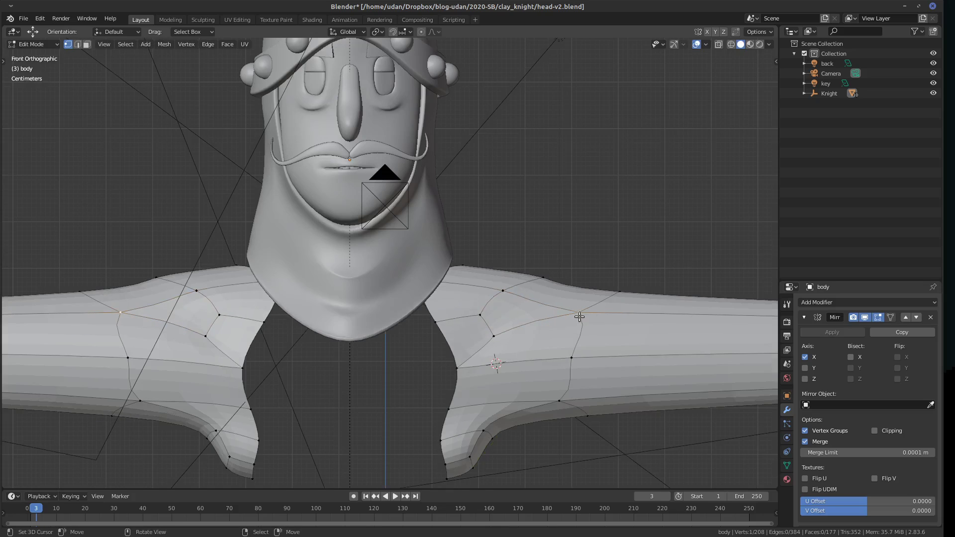
{"action": "key", "text": "g"}
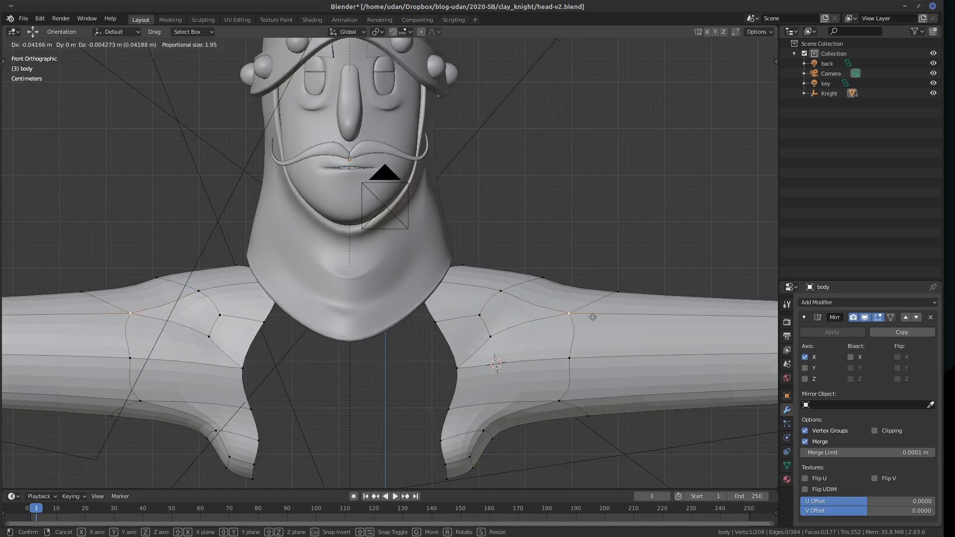
{"action": "left_click", "coordinate": [592, 317]}
{"action": "key", "text": "g"}
{"action": "left_click", "coordinate": [577, 316]}
Raise the shoulder patch's lower vertex slightly, and move its inner vertex about 0.004 m outward and 0.012 m up.
{"action": "right_click", "coordinate": [485, 343]}
{"action": "key", "text": "g"}
{"action": "left_click", "coordinate": [526, 330]}
{"action": "left_click", "coordinate": [481, 317]}
{"action": "key", "text": "g"}
{"action": "left_click", "coordinate": [489, 311]}
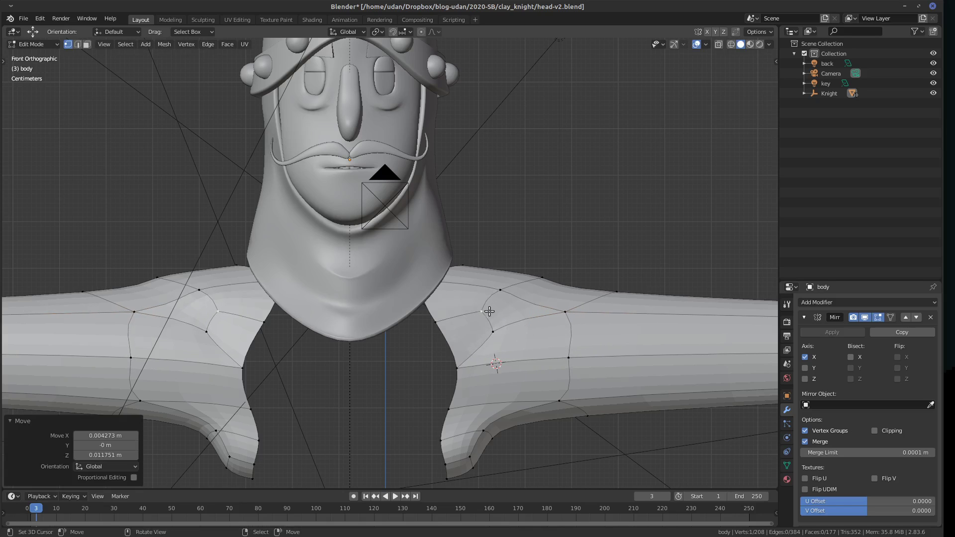
Connect the top and bottom vertices of the arm's rear opening with an edge and subdivide it with one cut.
{"action": "key", "text": "ctrl+KP_1"}
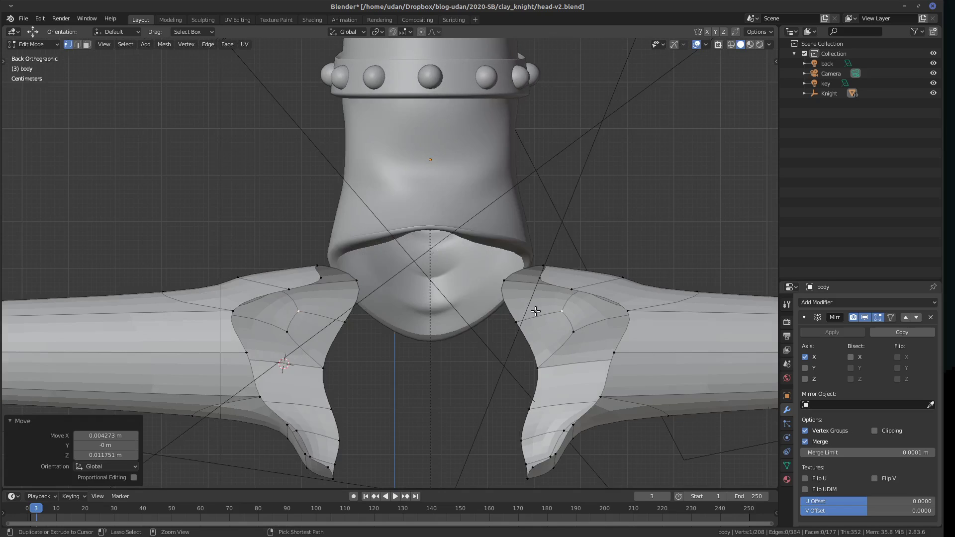
{"action": "left_click", "coordinate": [244, 311]}
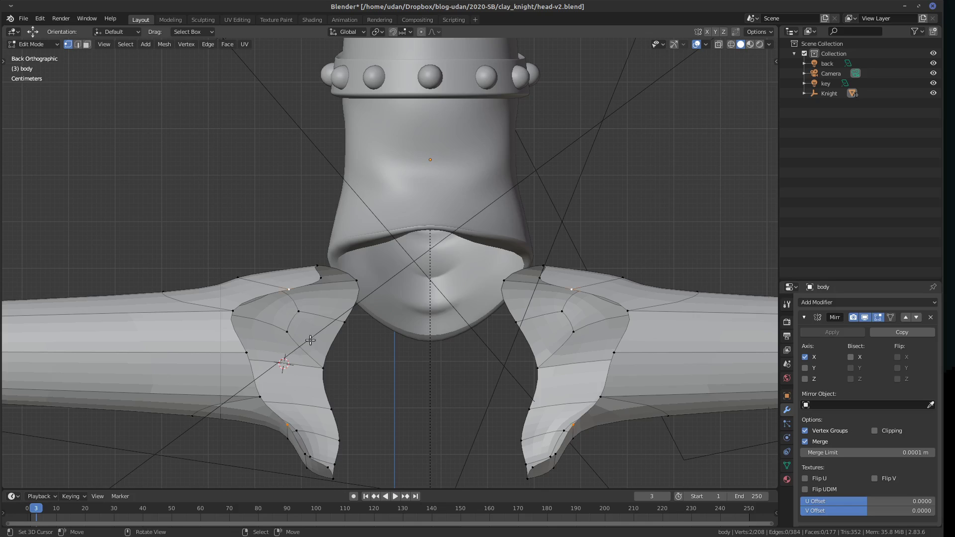
{"action": "key", "text": "f"}
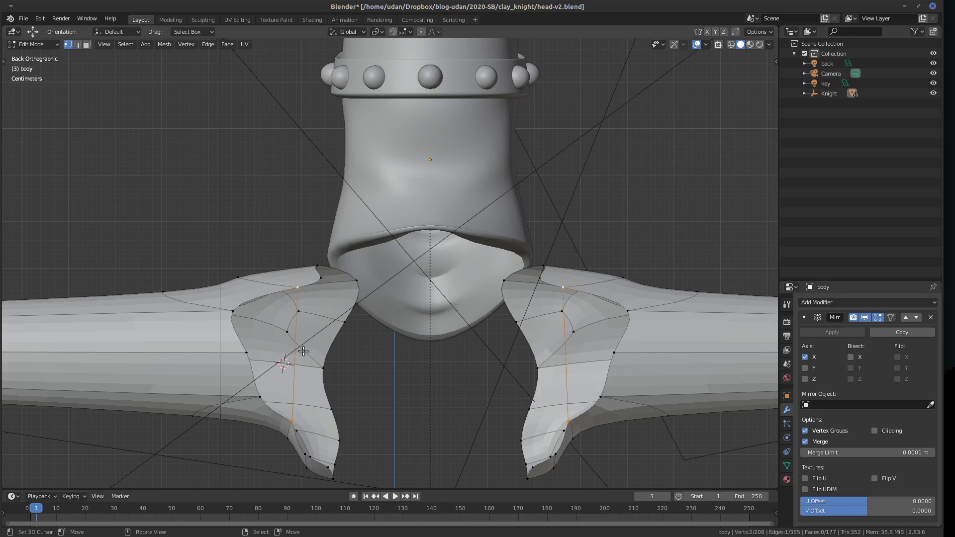
{"action": "right_click", "coordinate": [304, 351]}
{"action": "left_click", "coordinate": [298, 290]}
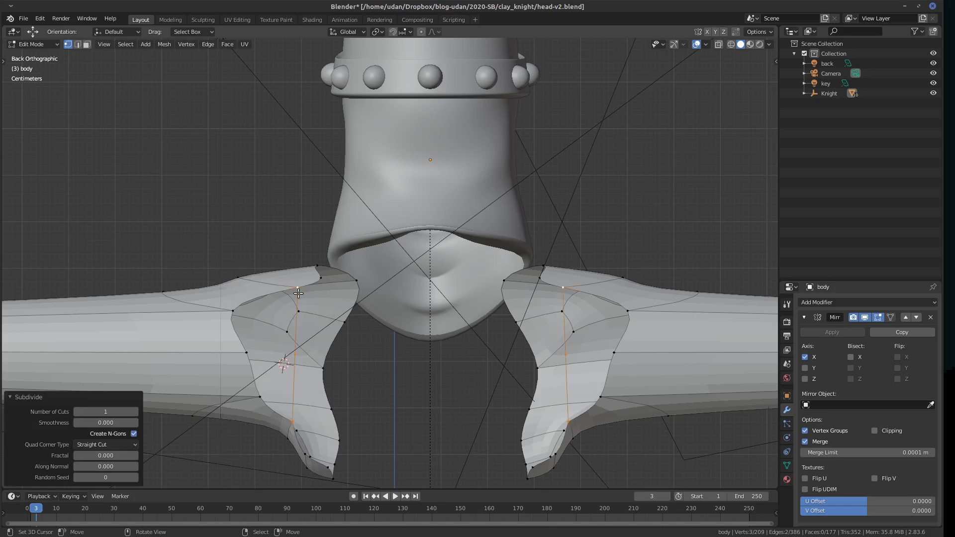
Fill the upper and lower gaps between the new rear edge and the arm's opening with two faces.
{"action": "left_click", "coordinate": [295, 352]}
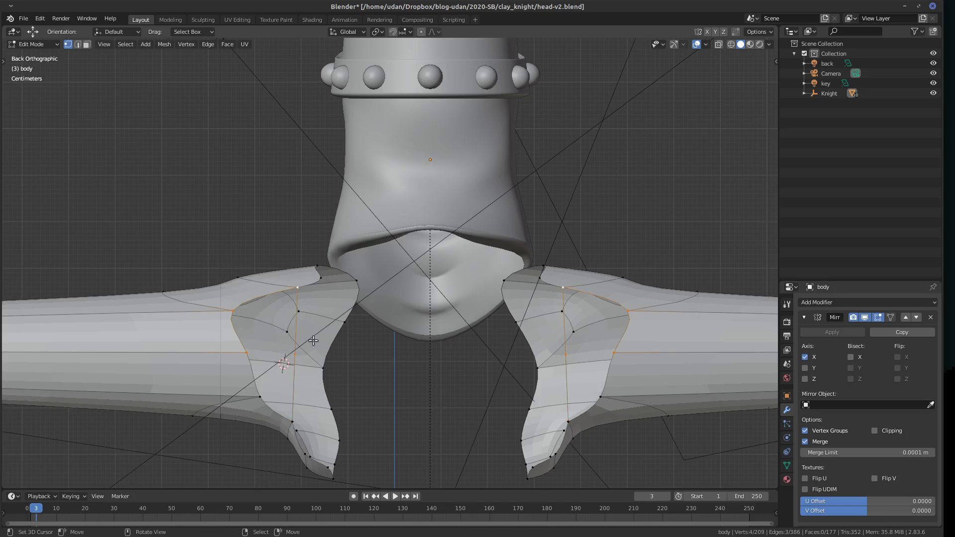
{"action": "key", "text": "f"}
{"action": "left_click", "coordinate": [293, 421], "text": "shift"}
{"action": "left_click", "coordinate": [266, 393], "text": "shift"}
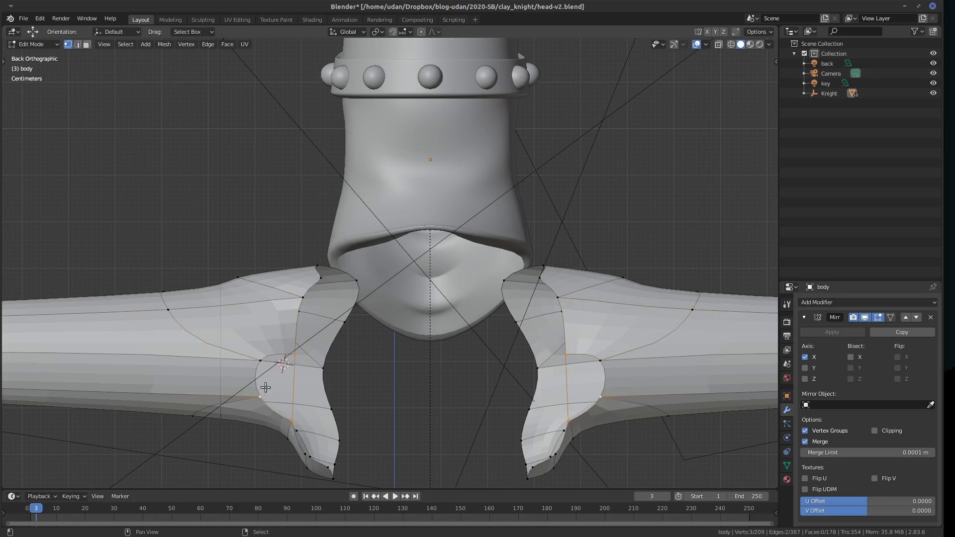
{"action": "key", "text": "f"}
{"action": "middle_click_drag", "start_coordinate": [373, 373], "coordinate": [312, 399]}
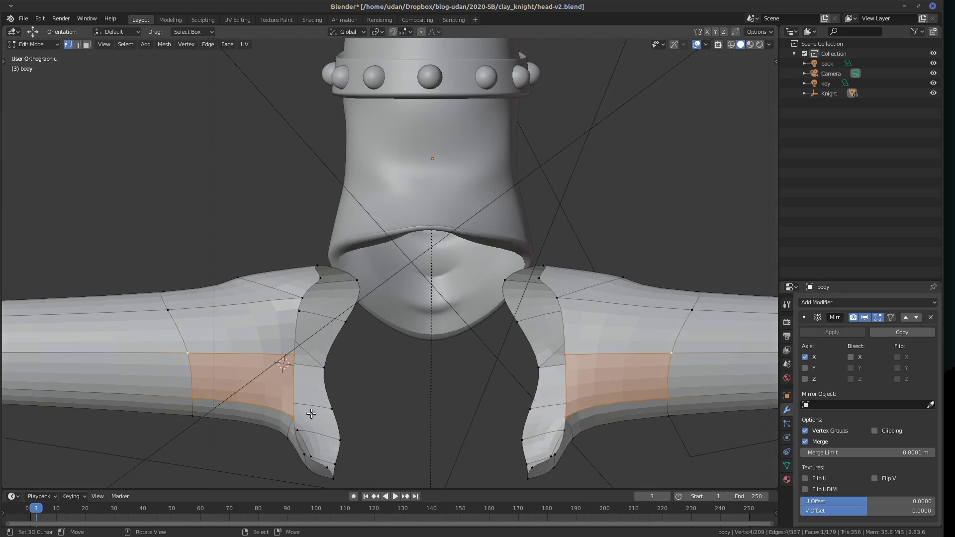
Fill the remaining rear gaps at the arm's shoulder end with a face along the opening's rim and another beside it.
{"action": "left_click", "coordinate": [305, 454]}
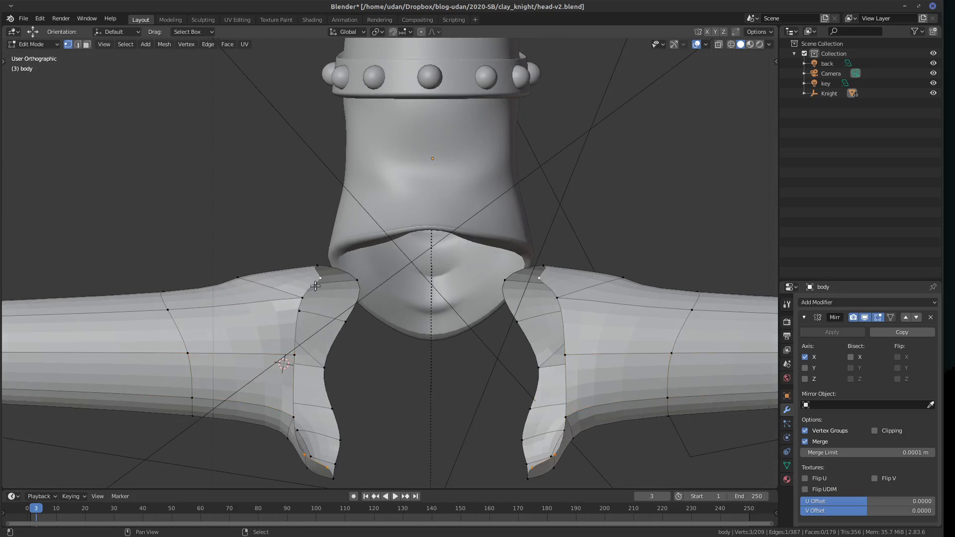
{"action": "key", "text": "f"}
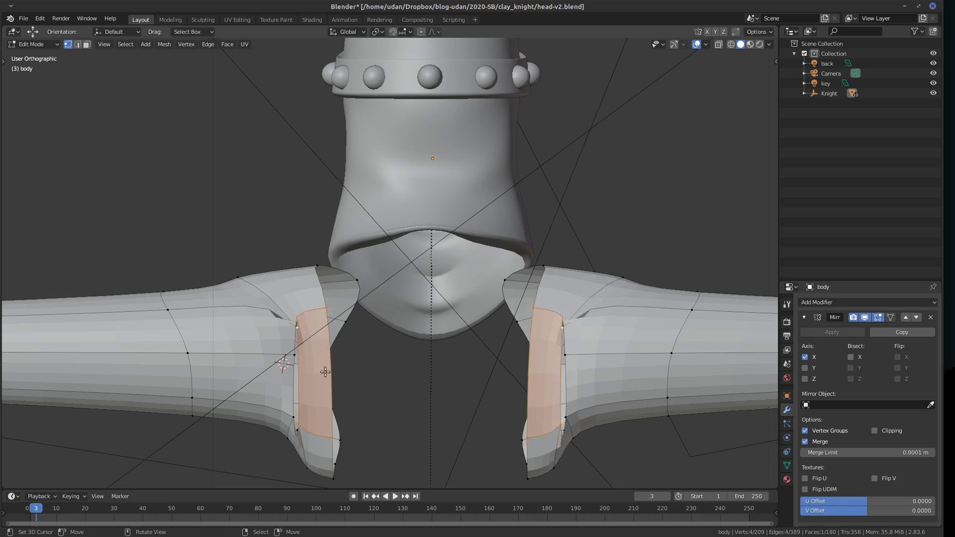
{"action": "right_click", "coordinate": [299, 330]}
{"action": "right_click", "coordinate": [296, 356], "text": "shift"}
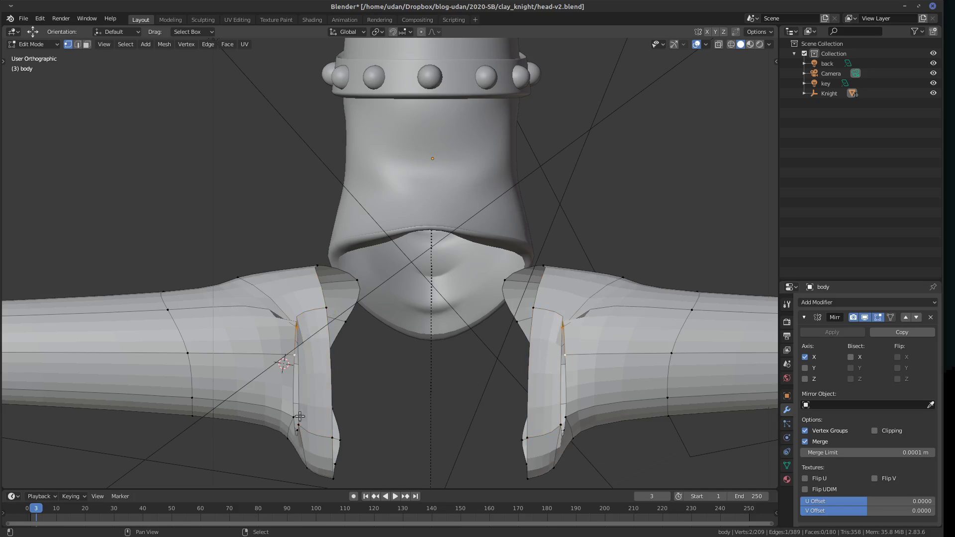
{"action": "key", "text": "f"}
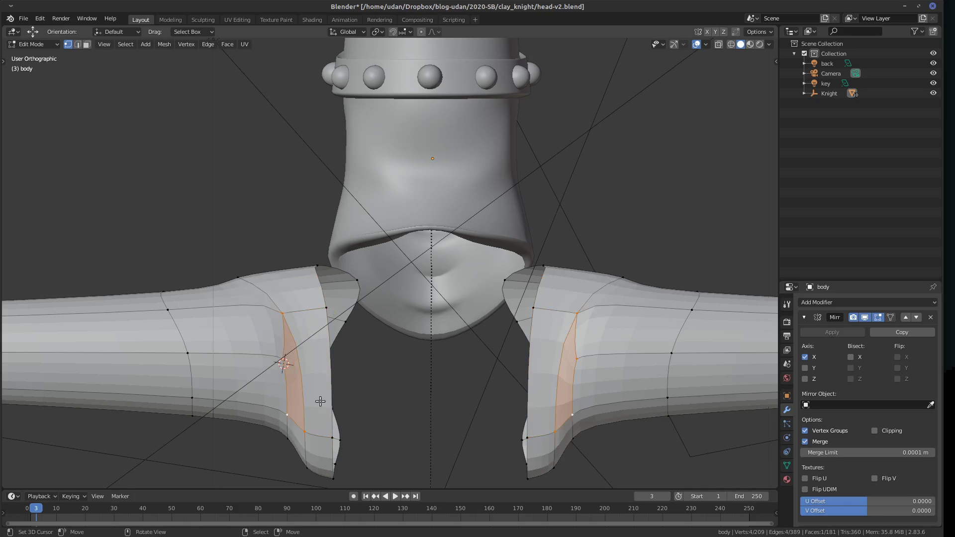
Shift the new rear geometry slightly and move the opening's upper and lower rear rim vertices toward the body.
{"action": "key", "text": "g"}
{"action": "left_click", "coordinate": [323, 326]}
{"action": "right_click", "coordinate": [308, 420]}
{"action": "right_click", "coordinate": [327, 312]}
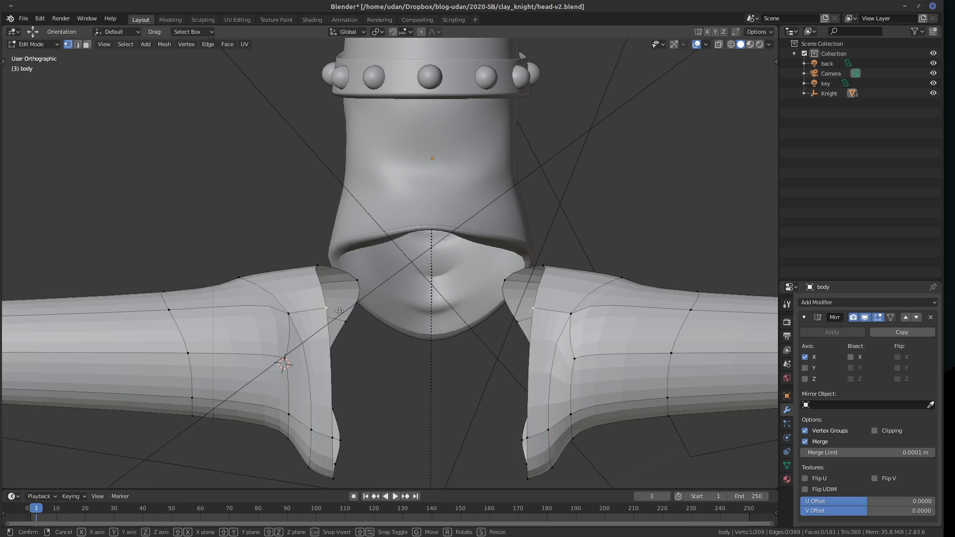
{"action": "key", "text": "g"}
{"action": "left_click", "coordinate": [362, 307]}
{"action": "right_click", "coordinate": [339, 431]}
{"action": "key", "text": "g"}
{"action": "left_click", "coordinate": [357, 418]}
Reposition the rear vertices behind the rim, moving the lower one toward the body and the upper and middle ones outward along the arm.
{"action": "left_click", "coordinate": [314, 428]}
{"action": "key", "text": "g"}
{"action": "left_click", "coordinate": [328, 409]}
{"action": "right_click", "coordinate": [287, 364]}
{"action": "key", "text": "g"}
{"action": "left_click", "coordinate": [260, 365]}
{"action": "right_click", "coordinate": [290, 318]}
{"action": "key", "text": "g"}
{"action": "left_click", "coordinate": [268, 362]}
{"action": "left_click", "coordinate": [263, 365]}
{"action": "key", "text": "g"}
{"action": "left_click", "coordinate": [302, 357]}
Try to extrude the arm's open shoulder edge loop about 0.25 m toward the body's centre in the front view.
{"action": "left_click_drag", "start_coordinate": [435, 368], "coordinate": [405, 371], "text": "alt"}
{"action": "left_click", "coordinate": [404, 372], "text": "alt"}
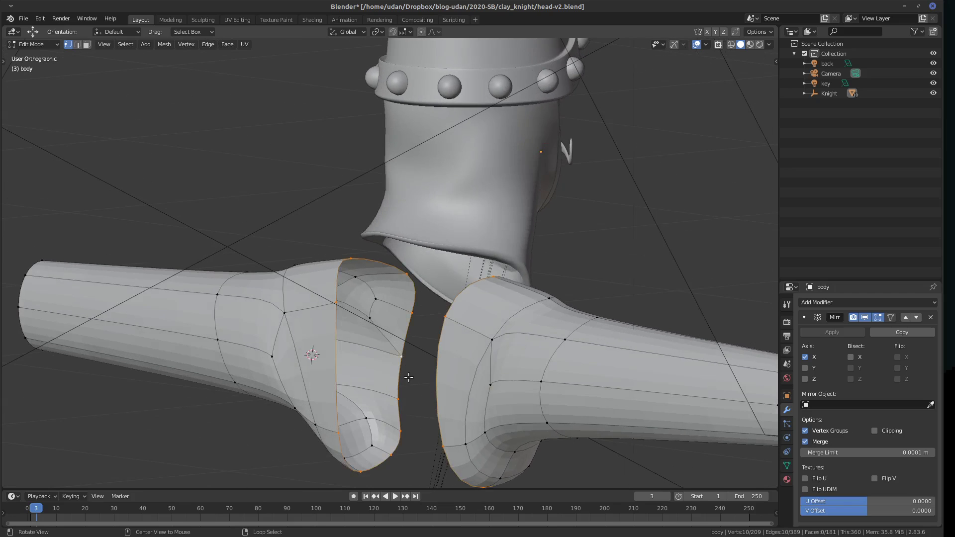
{"action": "key", "text": "KP_1"}
{"action": "middle_click_drag", "start_coordinate": [498, 350], "coordinate": [505, 343], "text": "shift"}
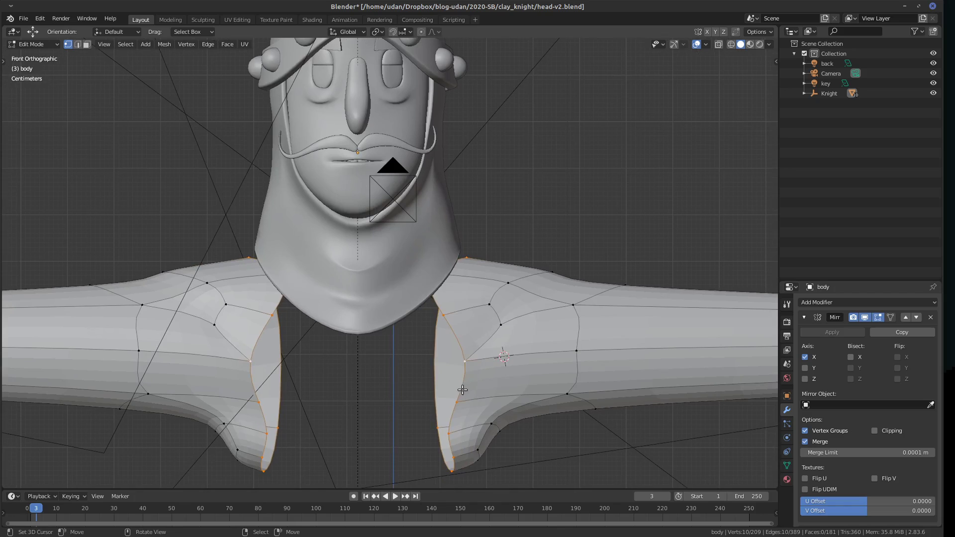
{"action": "key", "text": "e"}
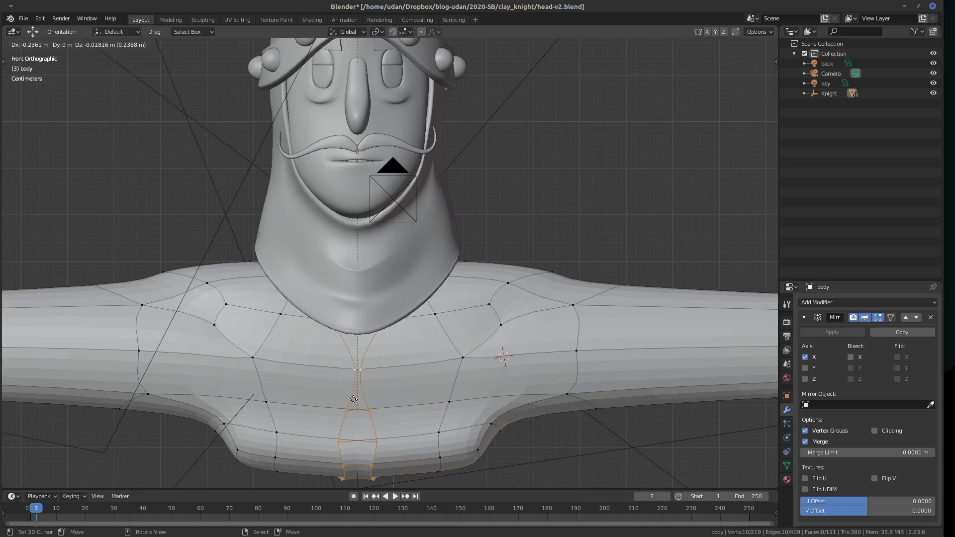
{"action": "left_click", "coordinate": [356, 400]}
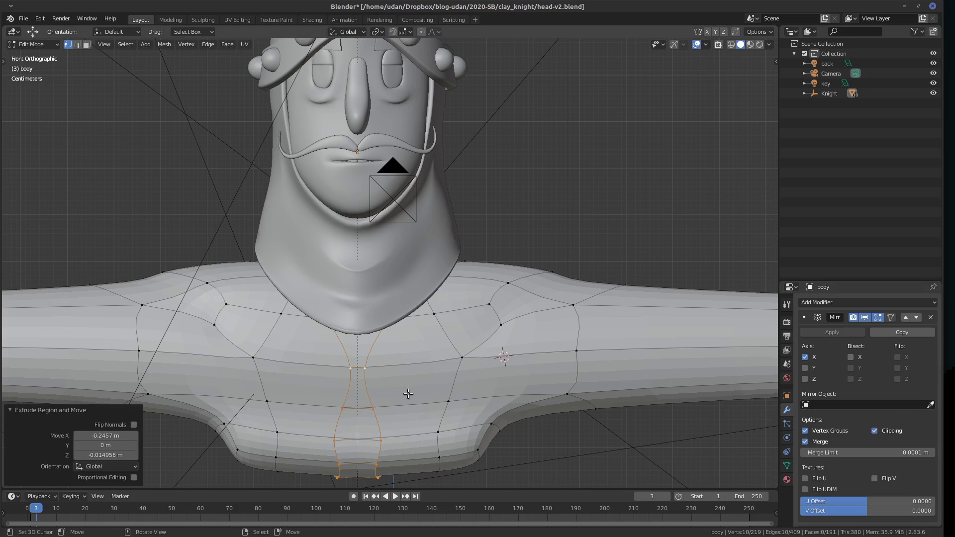
With mirror clipping on, move the extruded loop about 0.096 m outward along X, and about 0.15 m back toward the centre.
{"action": "key", "text": "g"}
{"action": "key", "text": "x"}
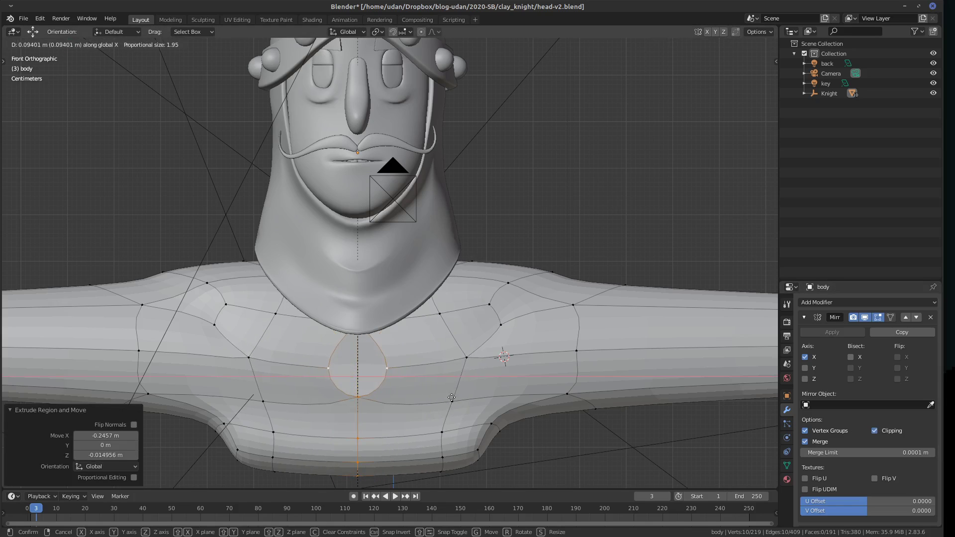
{"action": "left_click", "coordinate": [451, 394]}
{"action": "key", "text": "g"}
{"action": "key", "text": "x"}
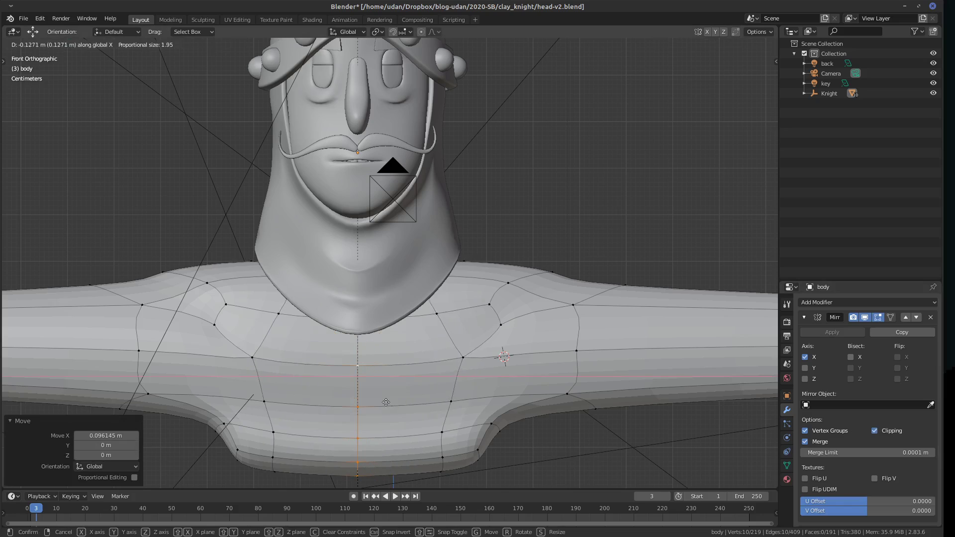
{"action": "left_click", "coordinate": [384, 403]}
Undo both X moves and the extrusion of the shoulder edge loop.
{"action": "middle_click_drag", "start_coordinate": [565, 403], "coordinate": [528, 384]}
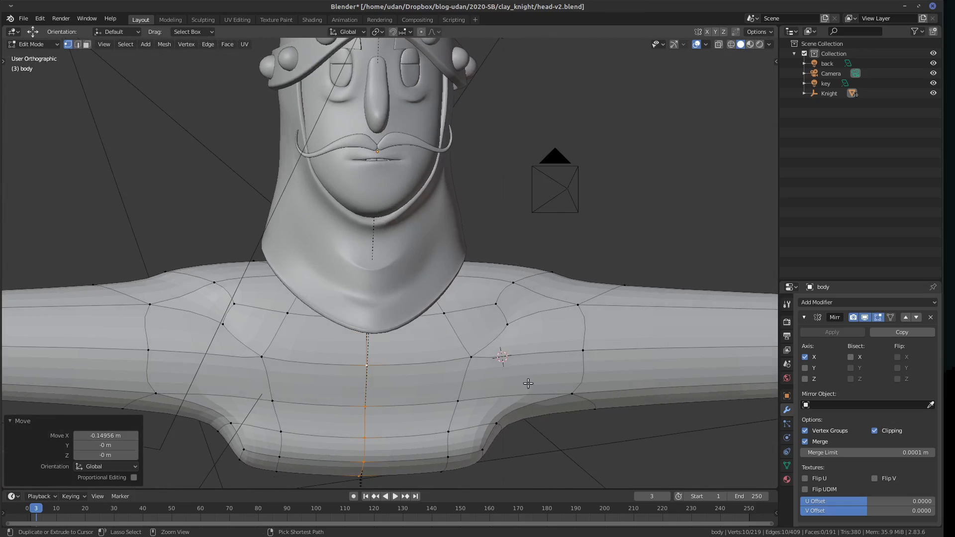
{"action": "key", "text": "ctrl+z"}
{"action": "key", "text": "ctrl+z"}
{"action": "key", "text": "ctrl+z"}
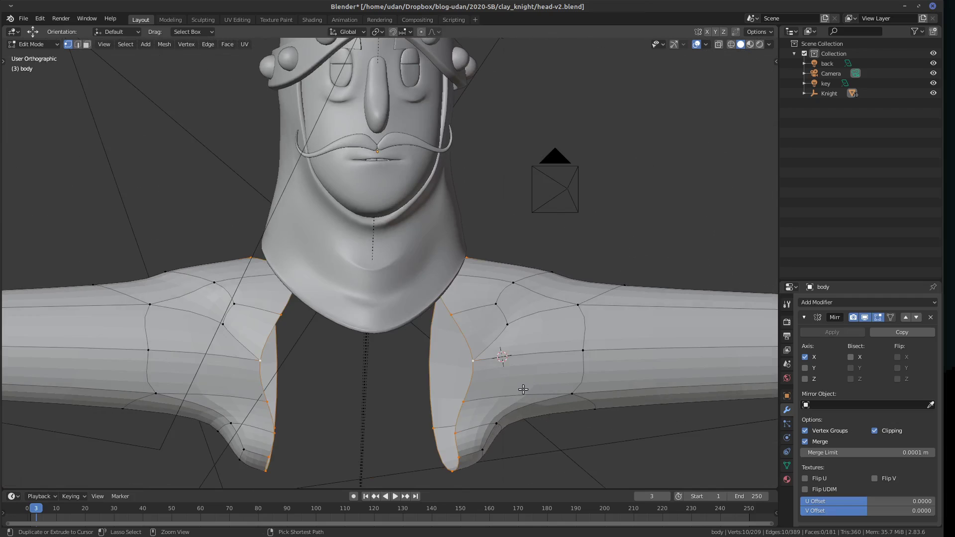
Cap the bottom and top ends of the arm's shoulder opening with one face each.
{"action": "middle_click_drag", "start_coordinate": [489, 405], "coordinate": [522, 388]}
{"action": "right_click", "coordinate": [470, 424]}
{"action": "right_click", "coordinate": [467, 449], "text": "shift"}
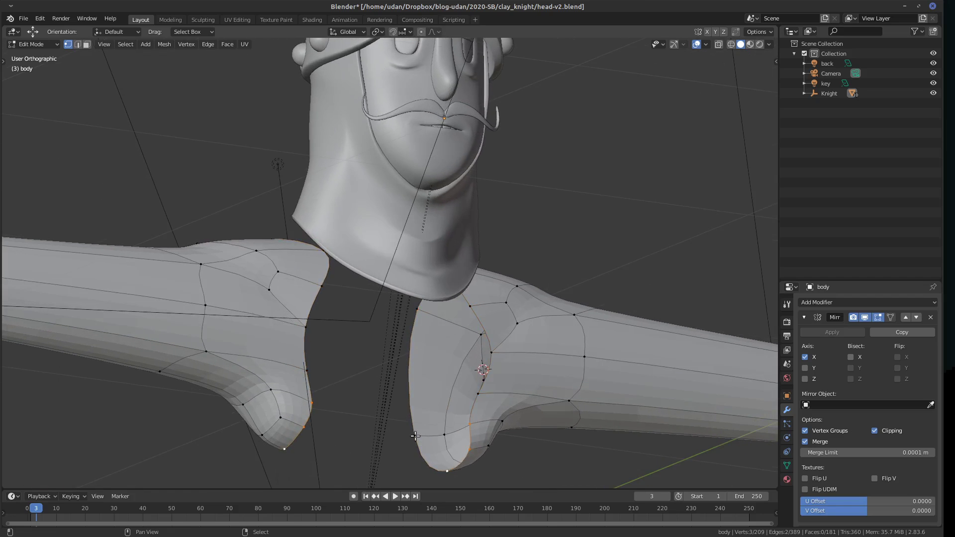
{"action": "key", "text": "f"}
{"action": "middle_click_drag", "start_coordinate": [488, 409], "coordinate": [580, 420]}
{"action": "left_click", "coordinate": [477, 395], "text": "shift"}
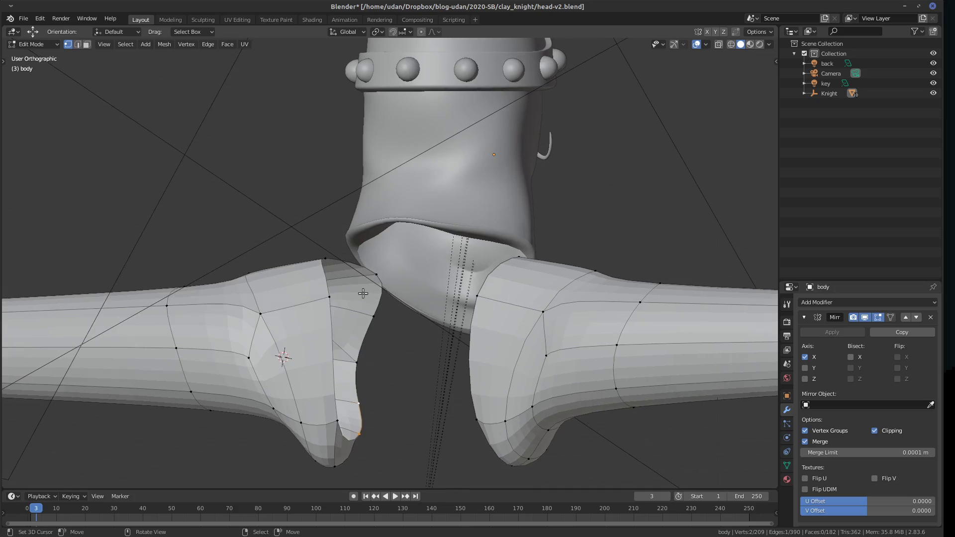
{"action": "left_click", "coordinate": [340, 270], "text": "shift"}
{"action": "left_click", "coordinate": [378, 283], "text": "shift"}
{"action": "key", "text": "f"}
Close the rest of the shoulder opening with a lower face and a final face across the remaining hole.
{"action": "middle_click_drag", "start_coordinate": [409, 331], "coordinate": [458, 404]}
{"action": "middle_click_drag", "start_coordinate": [389, 420], "coordinate": [353, 413]}
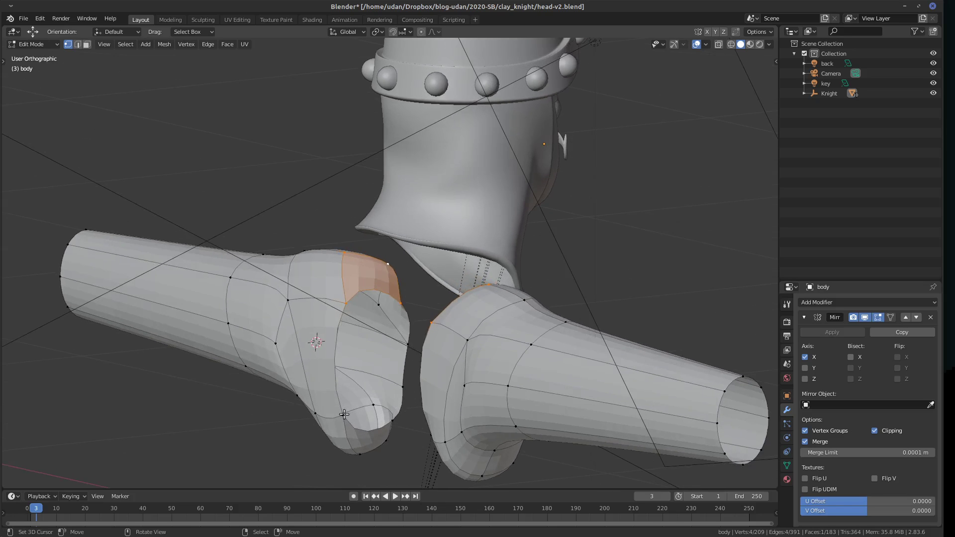
{"action": "left_click", "coordinate": [391, 422]}
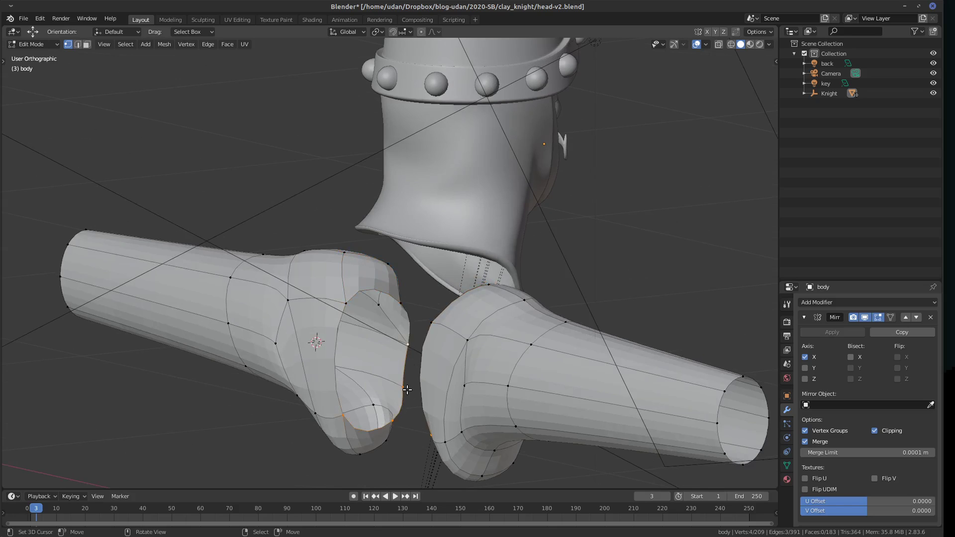
{"action": "key", "text": "f"}
{"action": "left_click", "coordinate": [396, 354]}
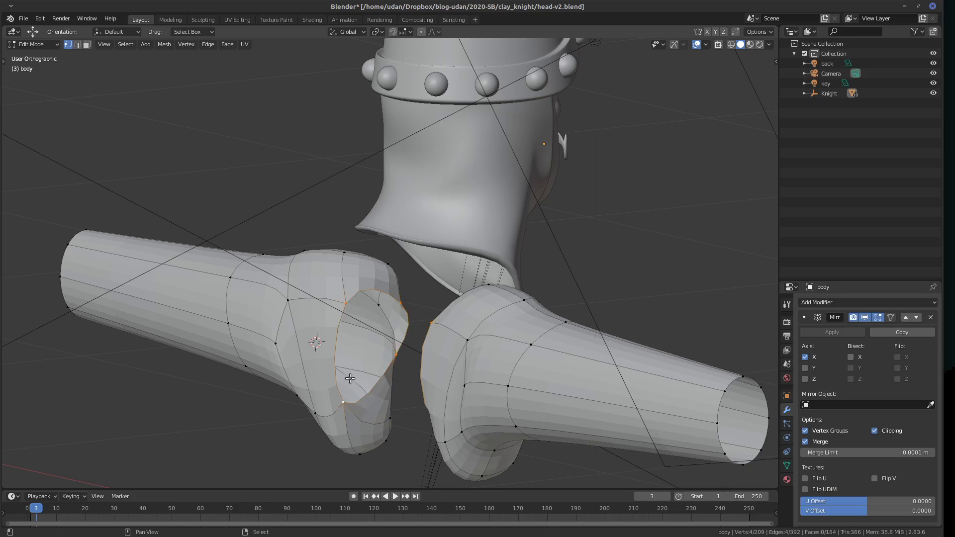
{"action": "key", "text": "f"}
Reveal the hidden torso geometry and view the body from the front with the arm's top vertex selected.
{"action": "left_click_drag", "start_coordinate": [391, 386], "coordinate": [552, 270], "text": "alt"}
{"action": "key", "text": "alt+h"}
{"action": "left_click", "coordinate": [552, 270]}
{"action": "key", "text": "KP_1"}
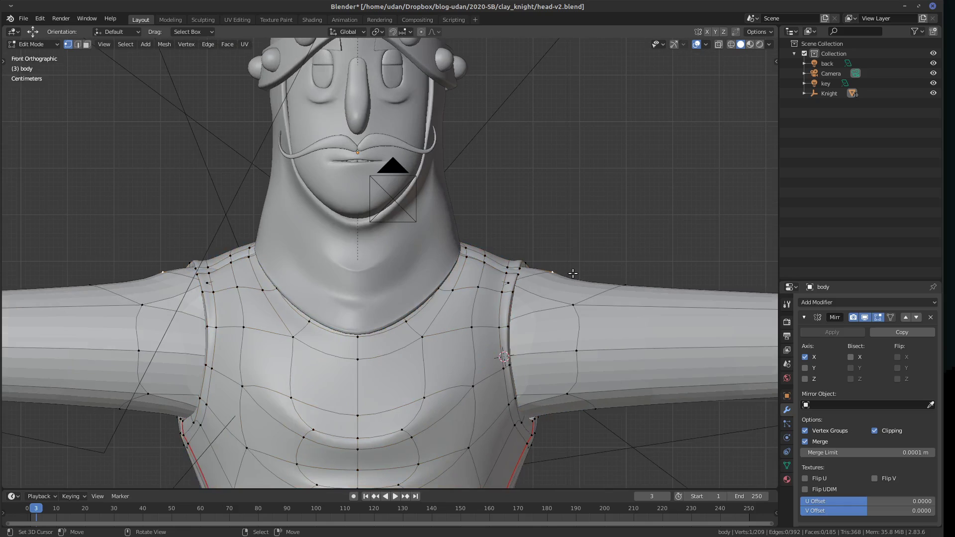
Lower the arm's top vertex slightly and shift the upper and middle front vertices beside the armhole toward the body.
{"action": "key", "text": "g"}
{"action": "left_click", "coordinate": [559, 295]}
{"action": "right_click", "coordinate": [573, 305]}
{"action": "key", "text": "g"}
{"action": "left_click", "coordinate": [571, 347]}
{"action": "left_click", "coordinate": [577, 351]}
{"action": "key", "text": "g"}
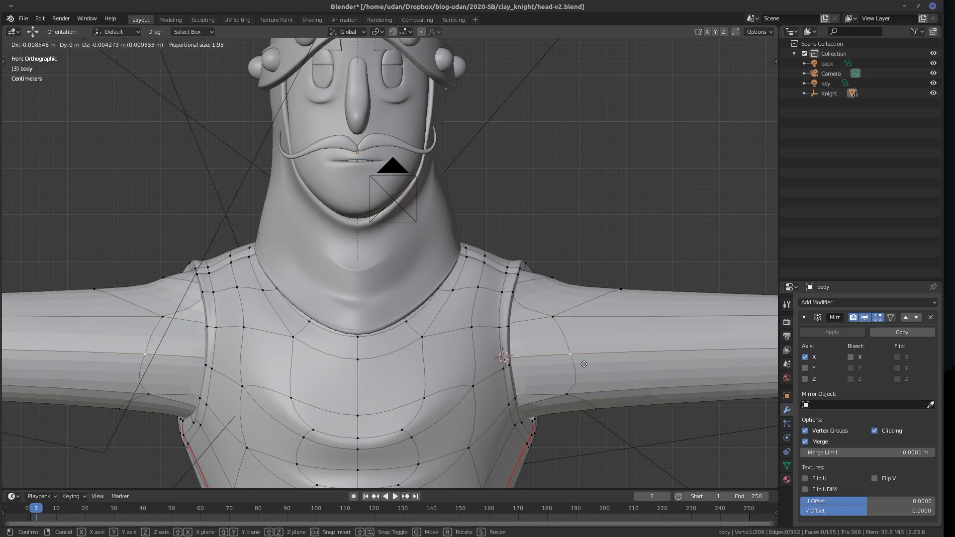
{"action": "left_click", "coordinate": [576, 367]}
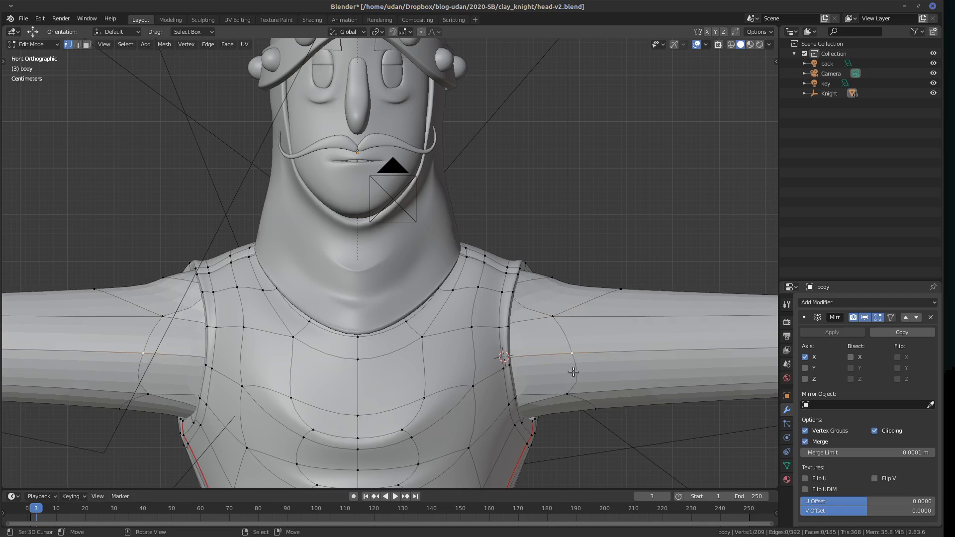
Edge-slide the front edge chain beside the armhole slightly, and move the arm's top vertex about 0.018 m outward and 0.006 m down.
{"action": "left_click", "coordinate": [555, 318], "text": "ctrl"}
{"action": "key", "text": "g"}
{"action": "key", "text": "g"}
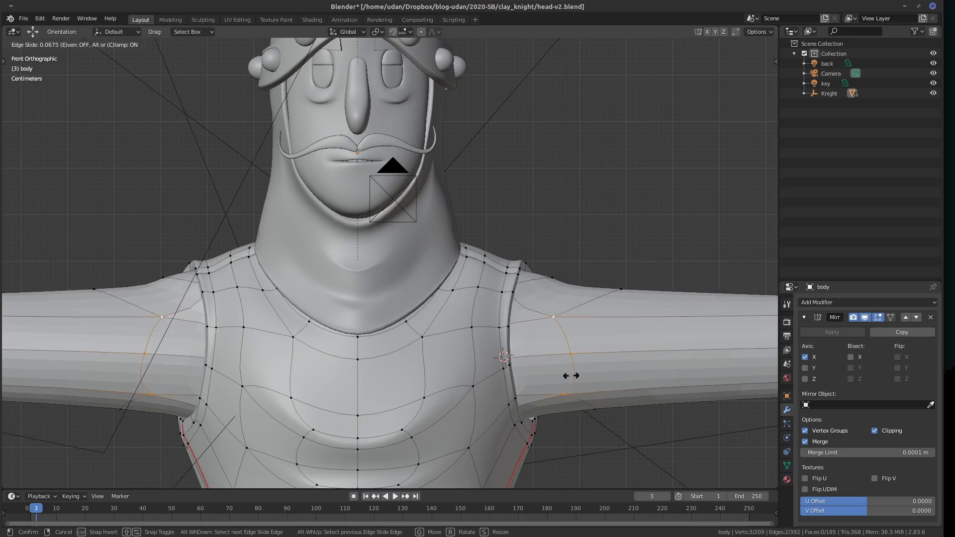
{"action": "left_click", "coordinate": [571, 374]}
{"action": "key", "text": "g"}
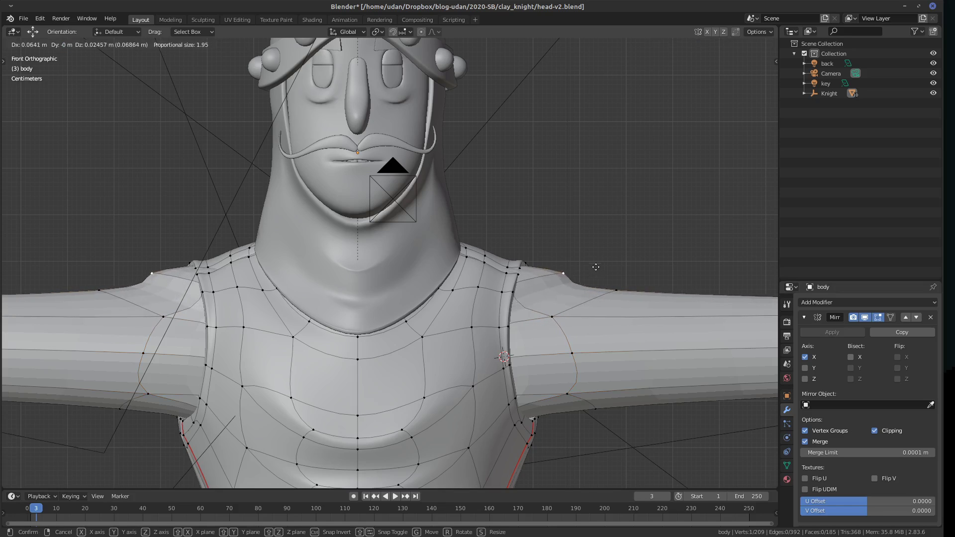
{"action": "left_click", "coordinate": [575, 280]}
{"action": "scroll", "coordinate": [632, 343], "scroll_direction": "down", "scroll_amount": 3}
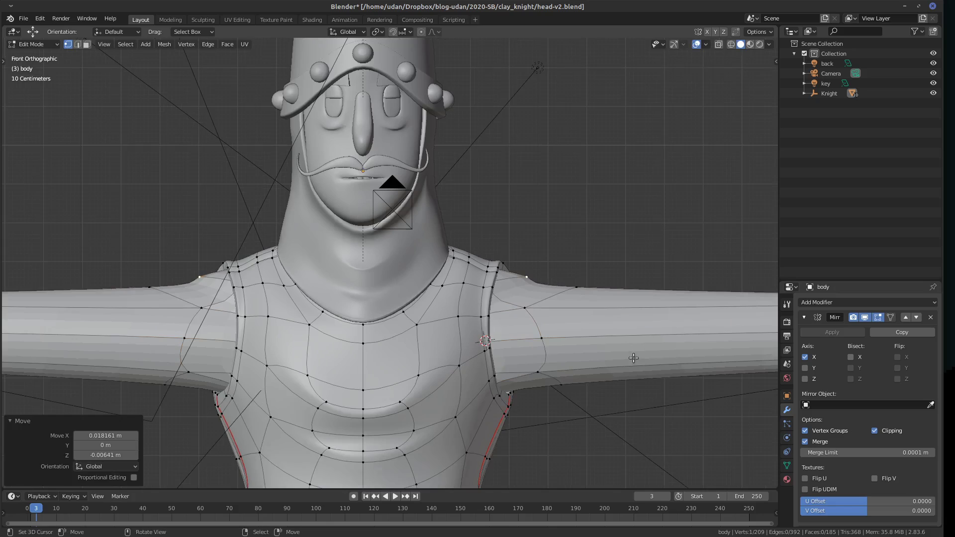
{"action": "key", "text": "ctrl+r"}
{"action": "left_click", "coordinate": [605, 313]}
{"action": "left_click", "coordinate": [612, 317]}
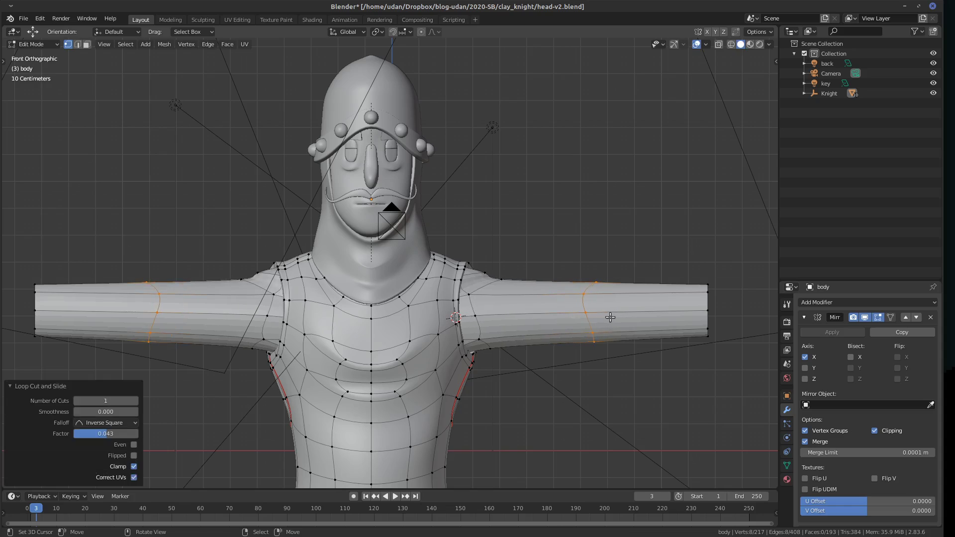
{"action": "key", "text": "ctrl+z"}
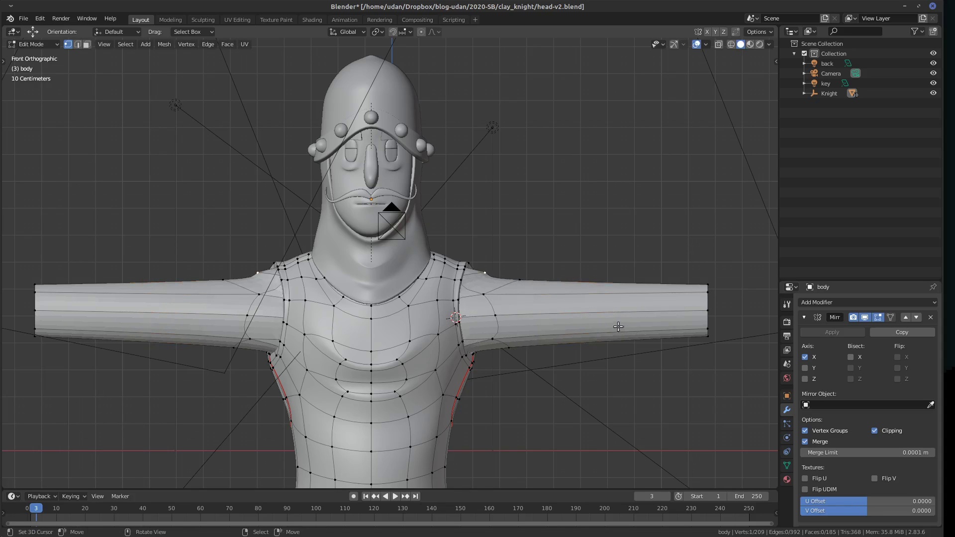
Add one centred loop cut around the middle of the arm and flatten it by scaling it to 0 along X.
{"action": "key", "text": "ctrl+r"}
{"action": "left_click", "coordinate": [606, 311]}
{"action": "right_click", "coordinate": [616, 312]}
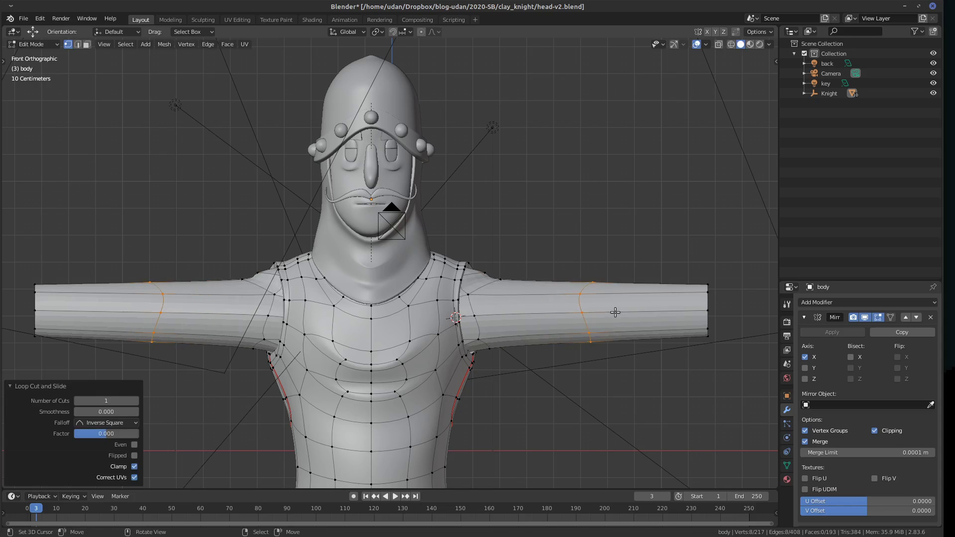
{"action": "key", "text": "s"}
{"action": "key", "text": "x"}
{"action": "key", "text": "0"}
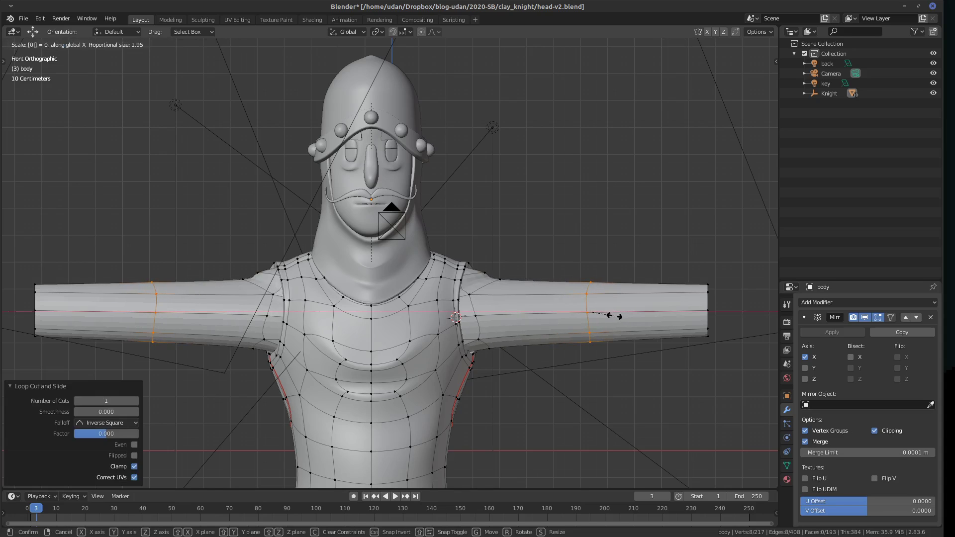
{"action": "key", "text": "Return"}
Edge-slide the front edge chain near the shoulder a little outward along the arm.
{"action": "middle_click_drag", "start_coordinate": [644, 317], "coordinate": [636, 322], "text": "shift"}
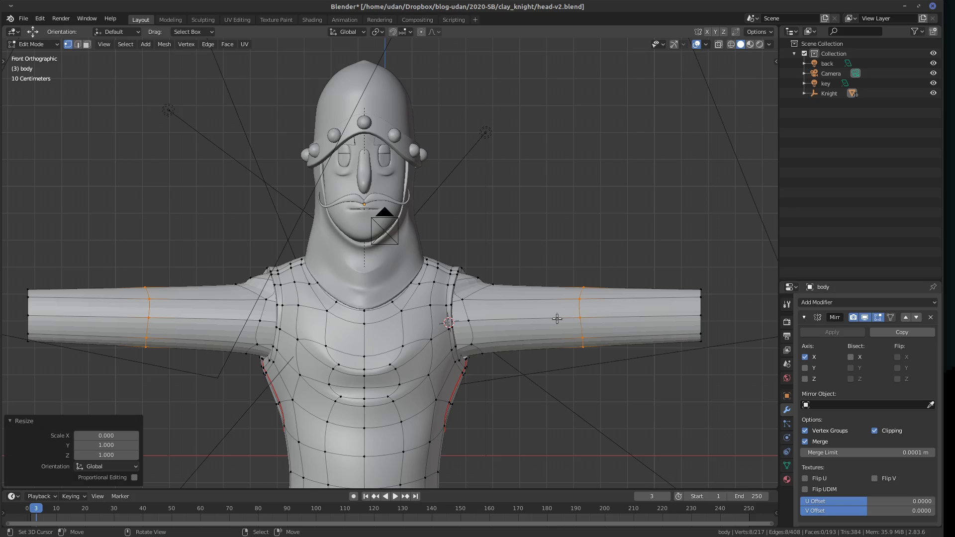
{"action": "right_click", "coordinate": [472, 330], "text": "alt"}
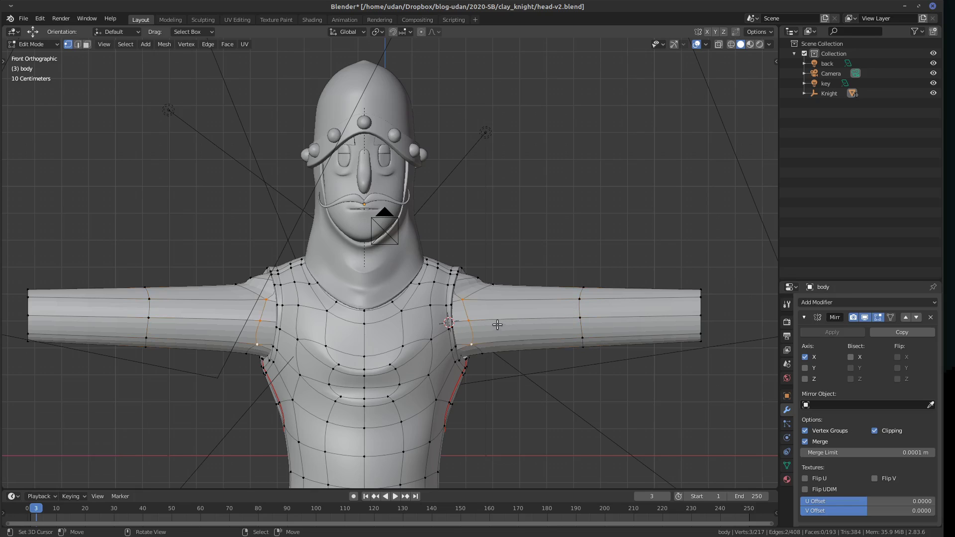
{"action": "key", "text": "g"}
{"action": "key", "text": "g"}
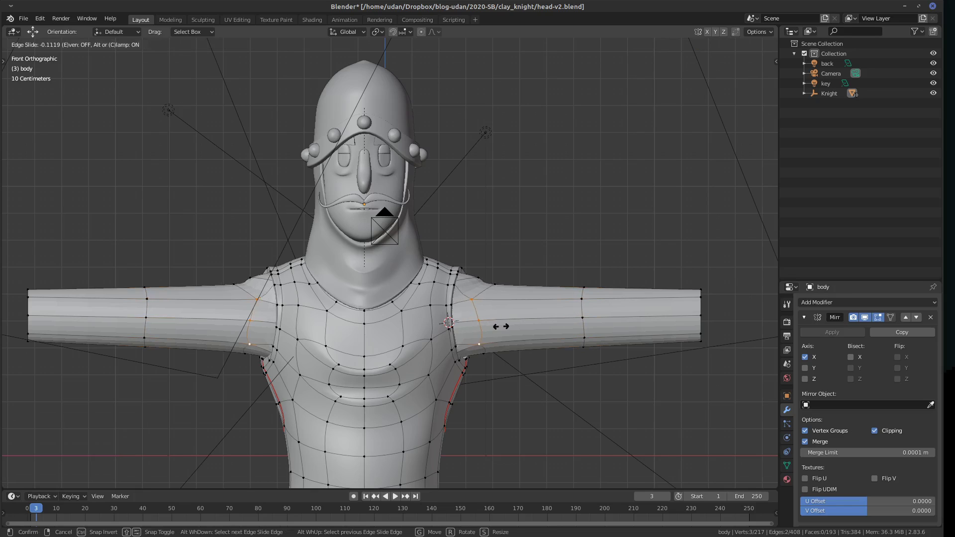
{"action": "left_click", "coordinate": [500, 329]}
Reposition the vertex on the arm's upper edge just outside the shoulder to smooth the shoulder's slope.
{"action": "right_click", "coordinate": [497, 282]}
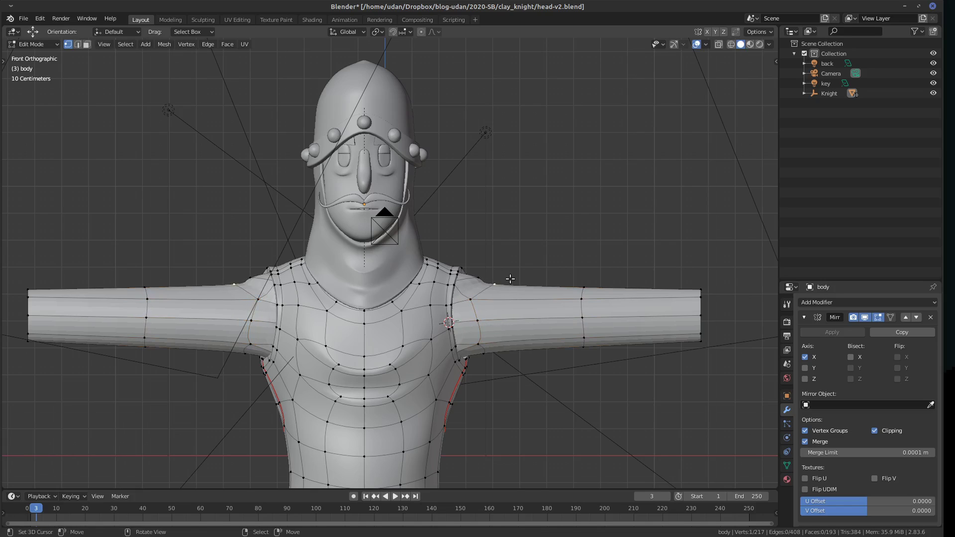
{"action": "key", "text": "g"}
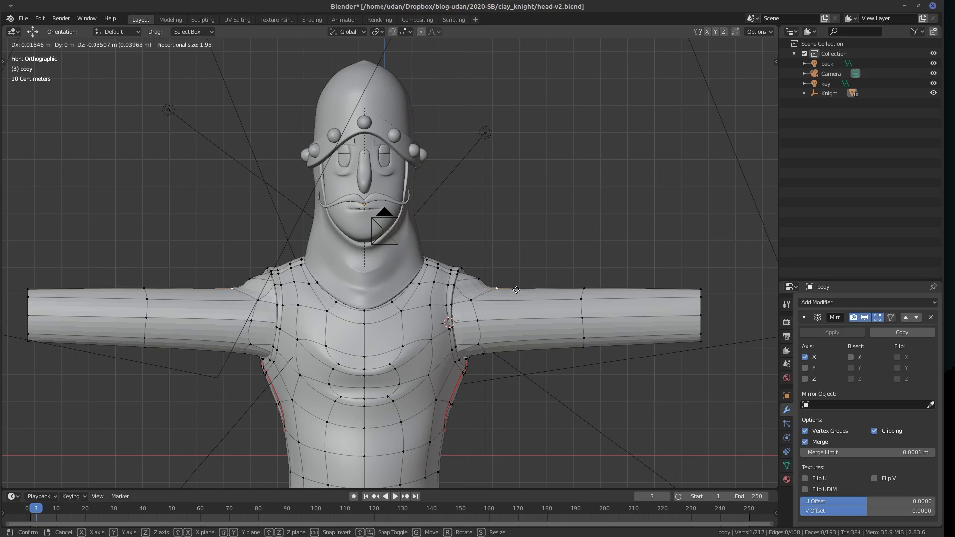
{"action": "left_click", "coordinate": [513, 288]}
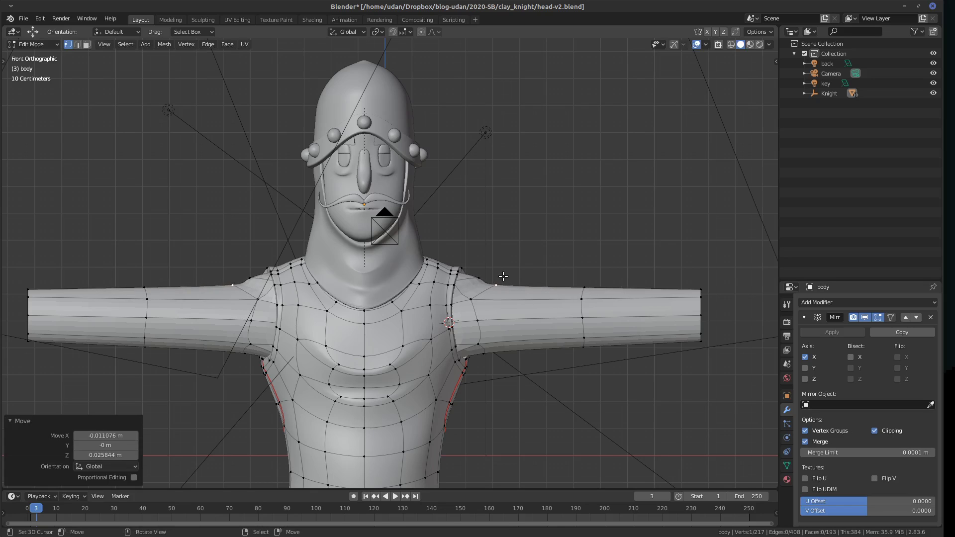
{"action": "key", "text": "g"}
{"action": "left_click", "coordinate": [495, 282]}
{"action": "right_click", "coordinate": [495, 283]}
{"action": "key", "text": "g"}
{"action": "left_click", "coordinate": [501, 272]}
Reposition the vertices on the arm's upper front just outside the shoulder to even out the edge flow.
{"action": "right_click", "coordinate": [479, 292]}
{"action": "key", "text": "g"}
{"action": "left_click", "coordinate": [489, 276]}
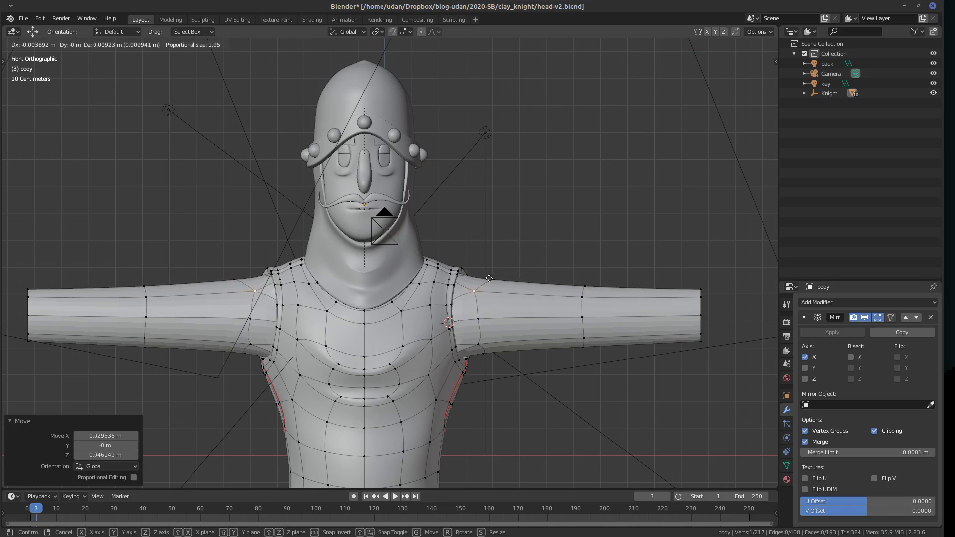
{"action": "key", "text": "g"}
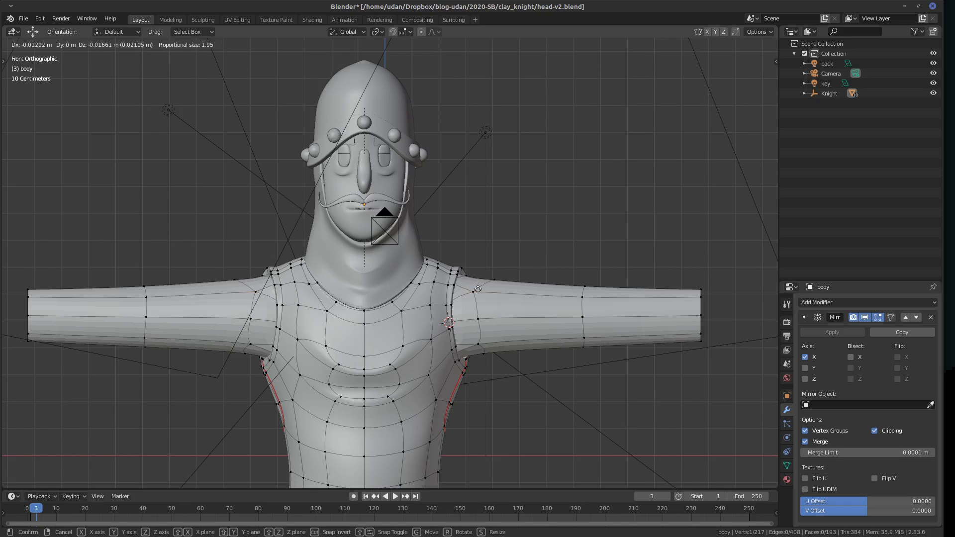
{"action": "left_click", "coordinate": [478, 286]}
Scale the shoulder half of the arm by about 1.045 along Y and shift it slightly backward within the armhole.
{"action": "middle_click_drag", "start_coordinate": [561, 307], "coordinate": [495, 366]}
{"action": "middle_click_drag", "start_coordinate": [415, 321], "coordinate": [493, 331]}
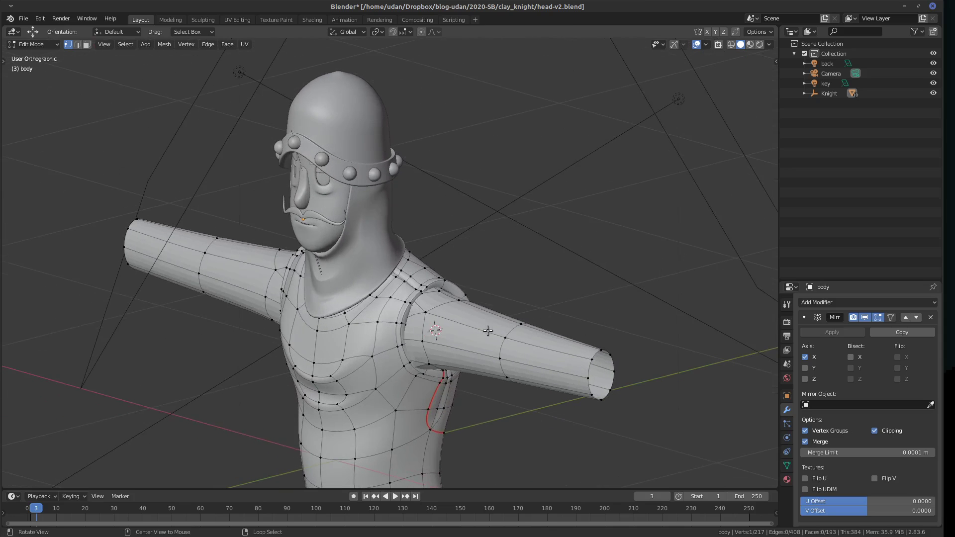
{"action": "key", "text": "ctrl+l"}
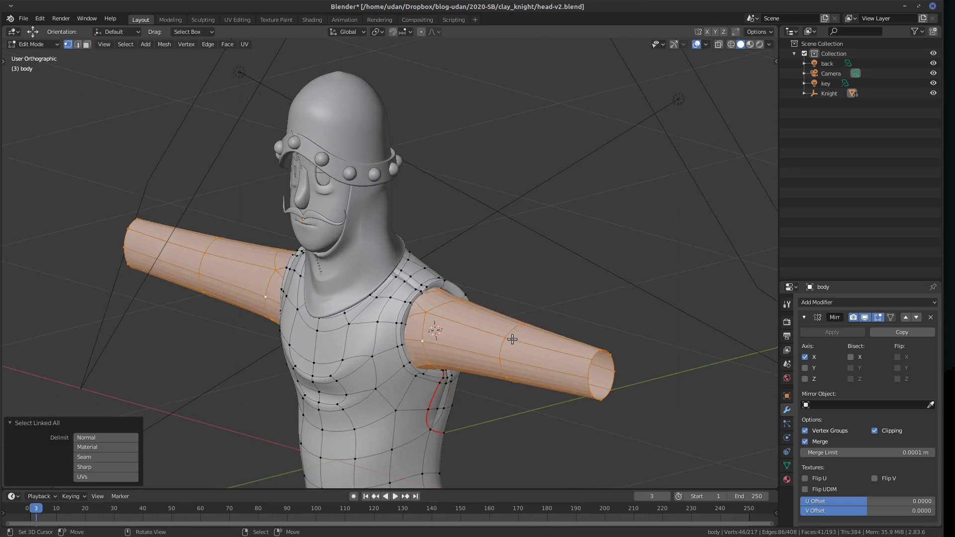
{"action": "right_click", "coordinate": [590, 375], "text": "alt+shift"}
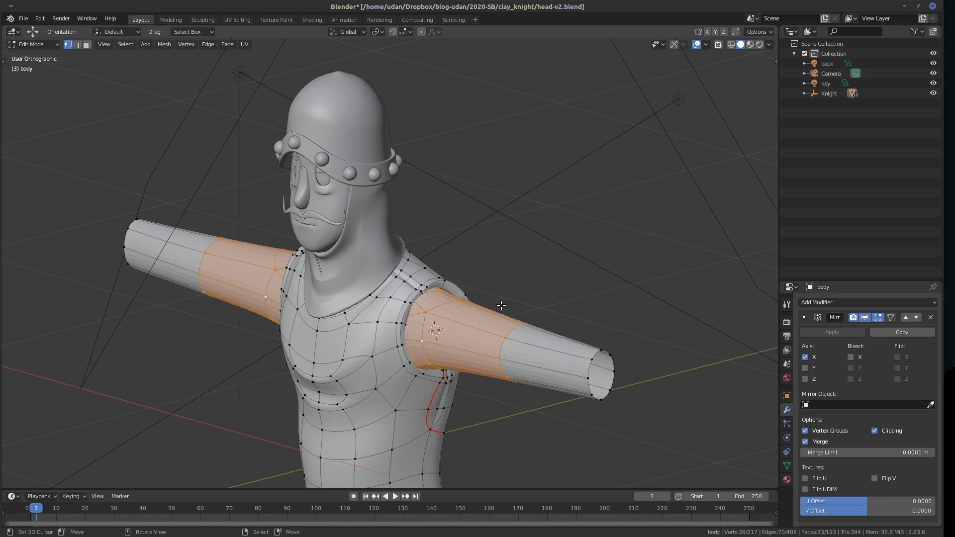
{"action": "key", "text": "KP_3"}
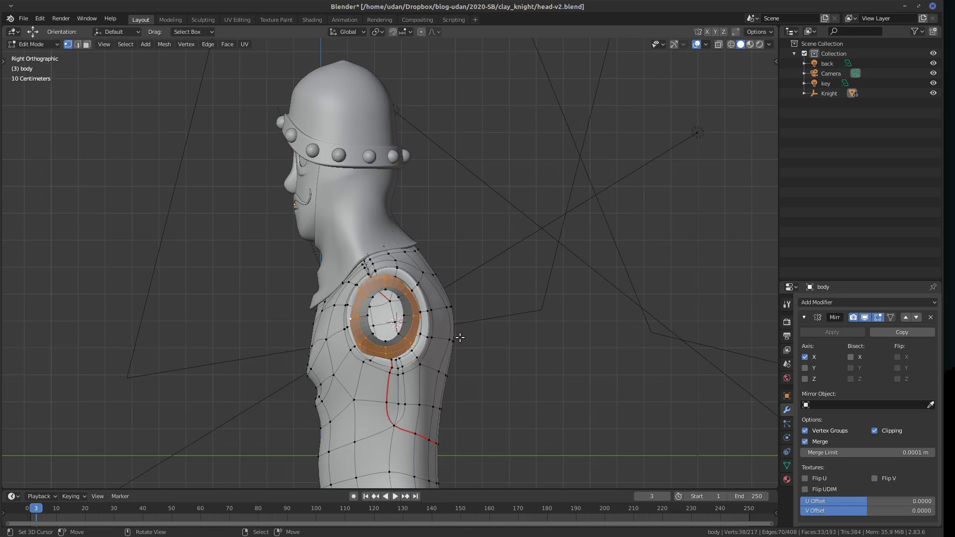
{"action": "key", "text": "s"}
{"action": "key", "text": "y"}
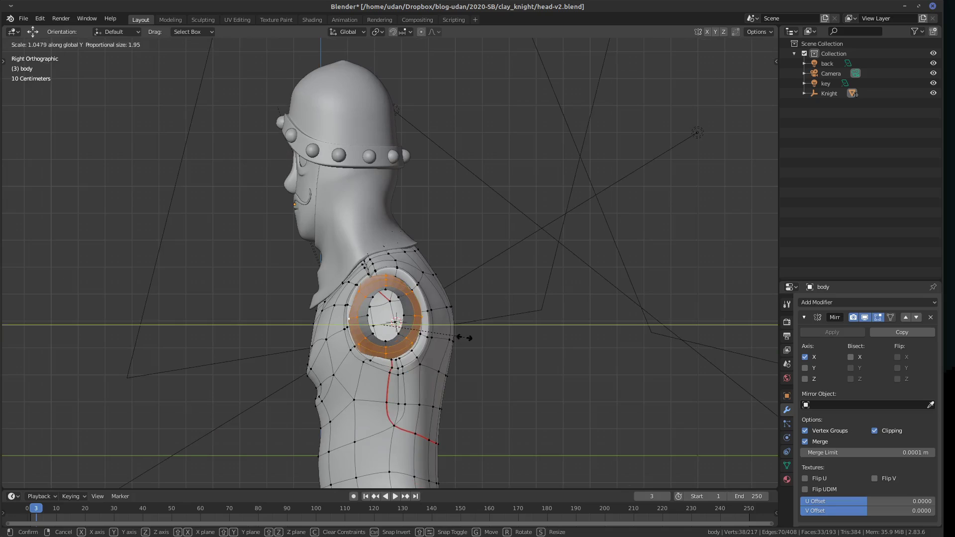
{"action": "left_click", "coordinate": [466, 337]}
{"action": "key", "text": "g"}
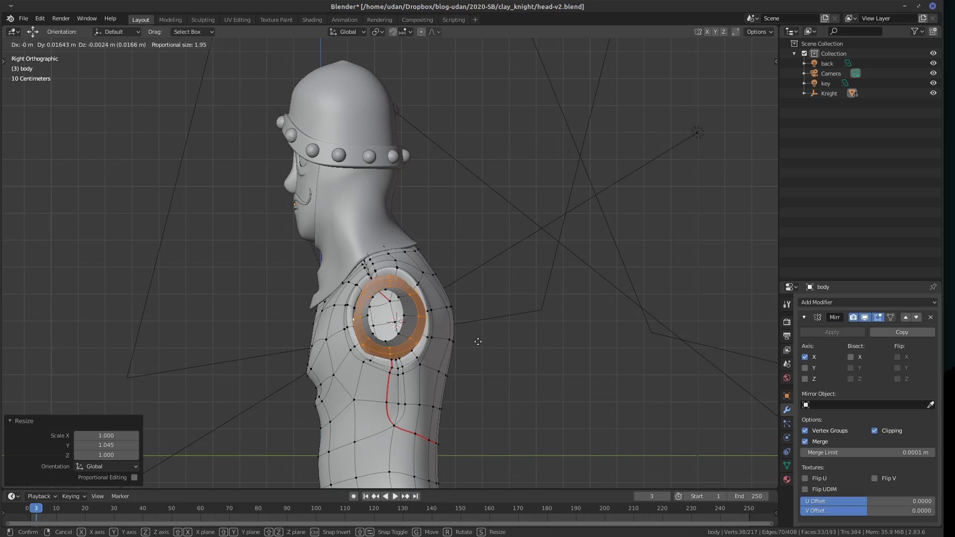
{"action": "left_click", "coordinate": [473, 343]}
Move the arm's underside vertex near the armpit about 0.041 m along Y and vertex-slide it toward the shoulder by a factor of 0.306.
{"action": "middle_click_drag", "start_coordinate": [474, 341], "coordinate": [517, 348]}
{"action": "left_click_drag", "start_coordinate": [516, 348], "coordinate": [490, 341], "text": "alt"}
{"action": "left_click_drag", "start_coordinate": [417, 348], "coordinate": [438, 345], "text": "alt"}
{"action": "left_click", "coordinate": [438, 346]}
{"action": "middle_click_drag", "start_coordinate": [438, 346], "coordinate": [483, 382]}
{"action": "key", "text": "g"}
{"action": "key", "text": "y"}
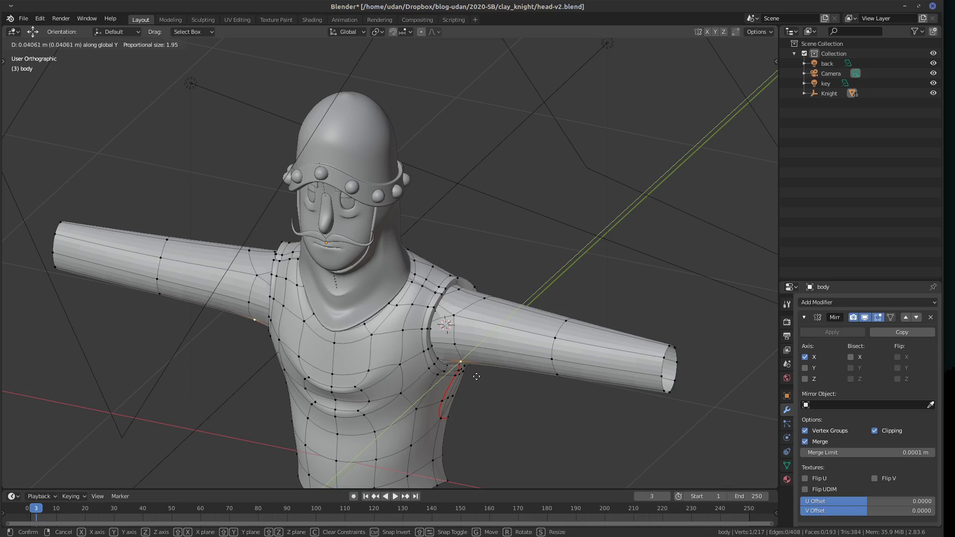
{"action": "left_click", "coordinate": [477, 377]}
{"action": "key", "text": "KP_1"}
{"action": "key", "text": "shift+v"}
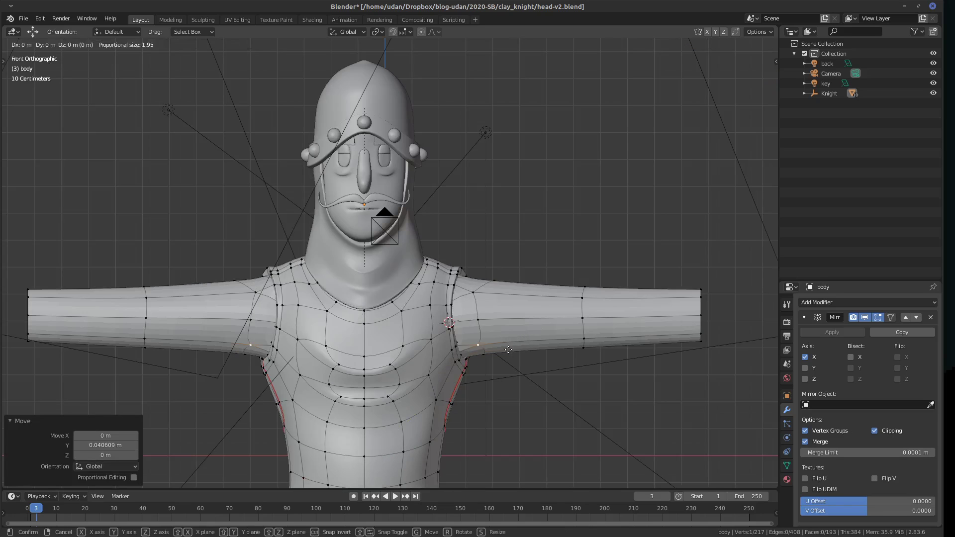
{"action": "left_click", "coordinate": [490, 352]}
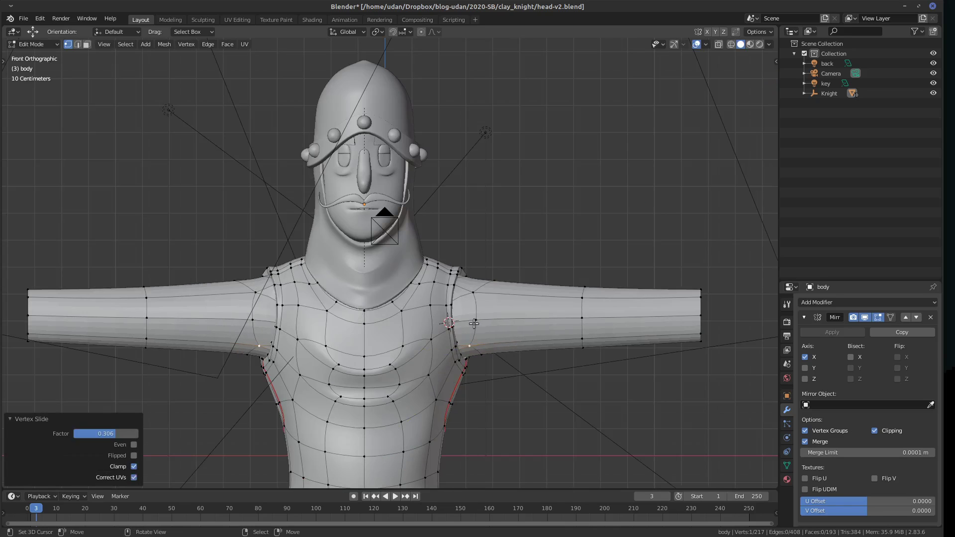
Move the mid-height front vertex of the arm about 0.096 m toward the torso, and shift it about 0.011 m outward and 0.039 m down.
{"action": "left_click", "coordinate": [476, 324]}
{"action": "key", "text": "g"}
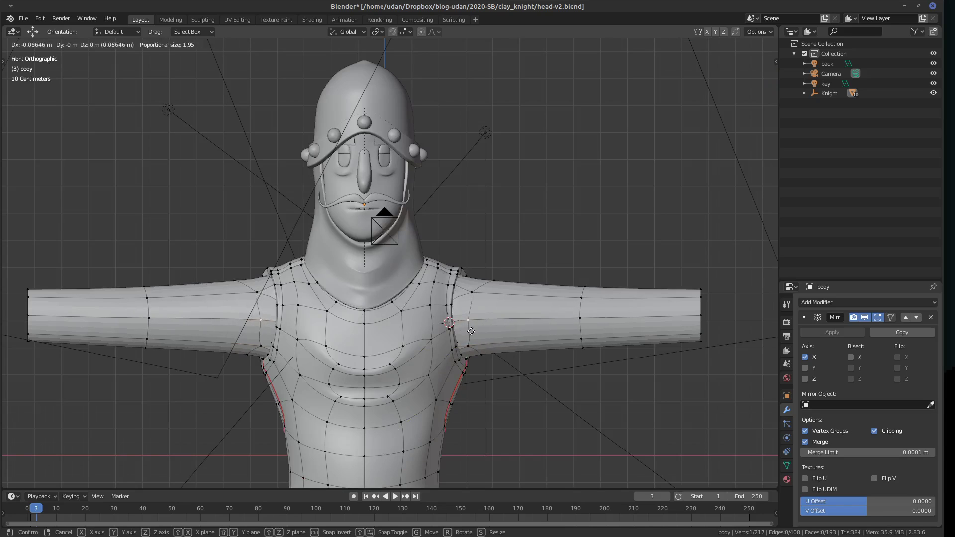
{"action": "left_click", "coordinate": [465, 332]}
{"action": "key", "text": "g"}
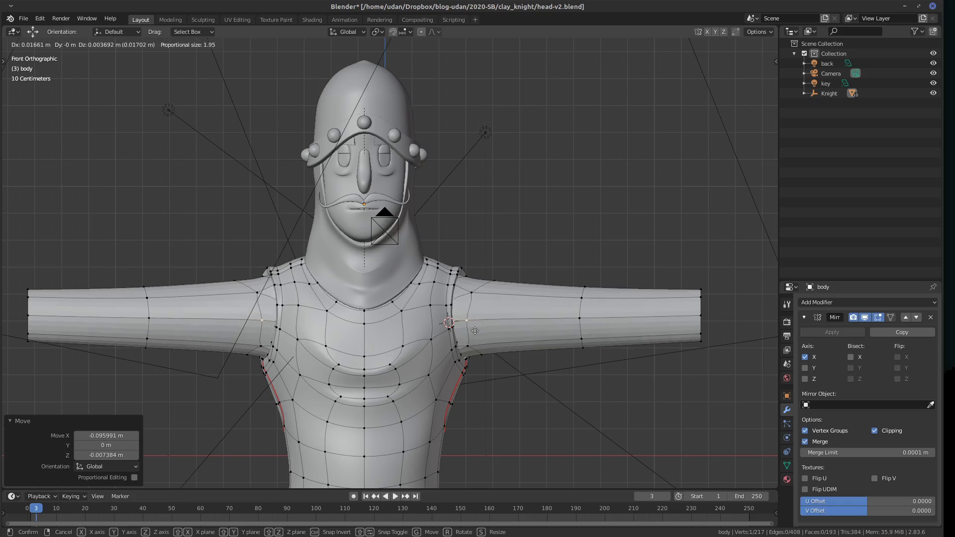
{"action": "left_click", "coordinate": [474, 342]}
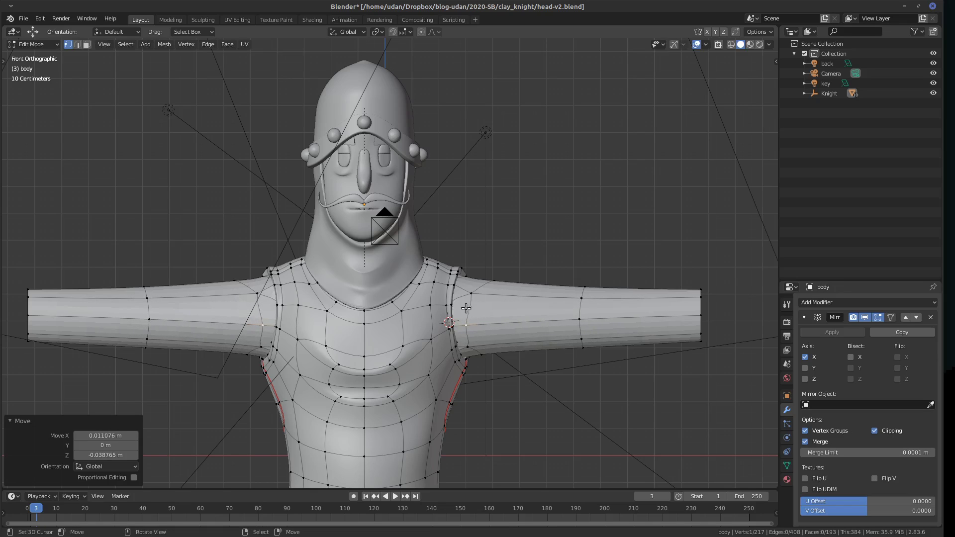
Adjust the arm's front and top vertices beside the shoulder to smooth its contour, and check the body in Object Mode.
{"action": "left_click", "coordinate": [468, 307]}
{"action": "key", "text": "g"}
{"action": "left_click", "coordinate": [478, 321]}
{"action": "left_click", "coordinate": [497, 283]}
{"action": "key", "text": "g"}
{"action": "left_click", "coordinate": [504, 287]}
{"action": "left_click", "coordinate": [469, 273]}
{"action": "key", "text": "g"}
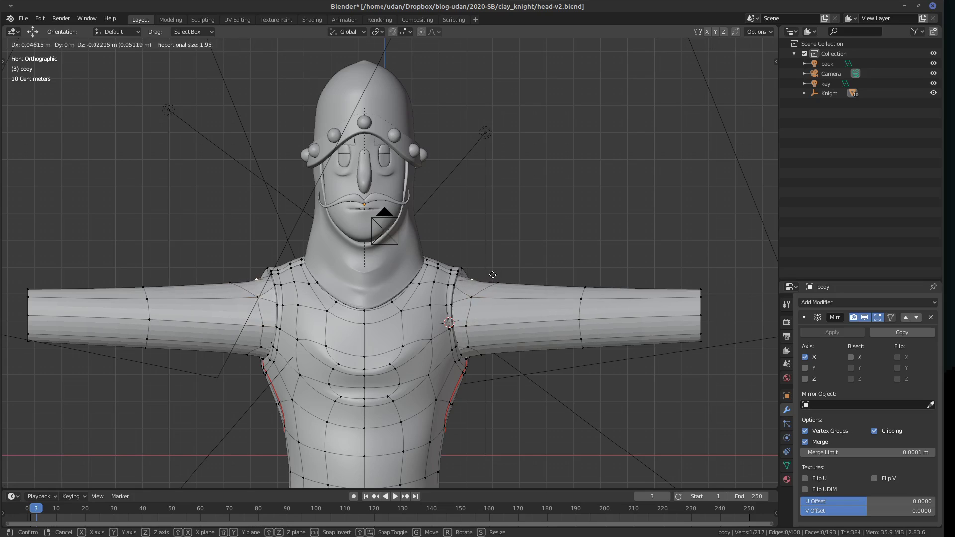
{"action": "left_click", "coordinate": [495, 275]}
{"action": "key", "text": "Tab"}
{"action": "middle_click_drag", "start_coordinate": [601, 389], "coordinate": [574, 385], "text": "shift"}
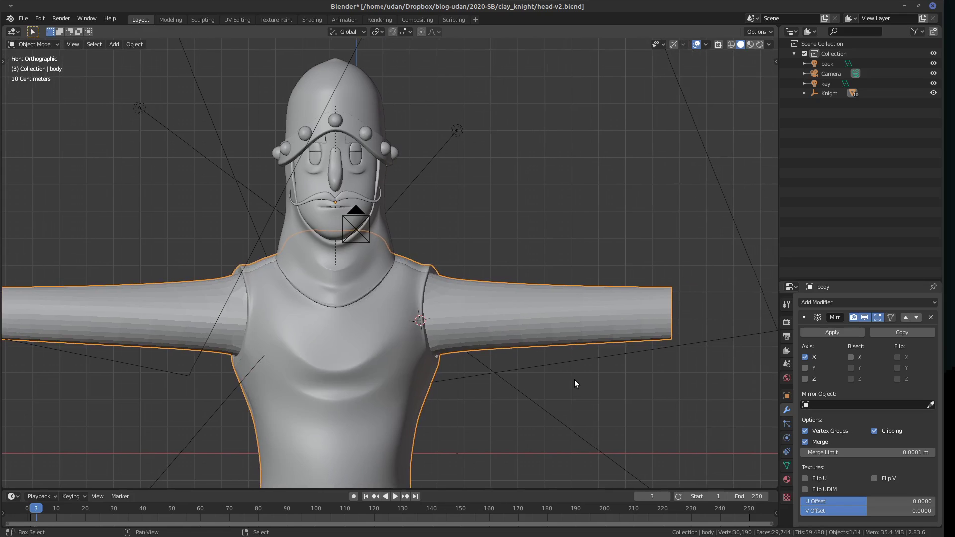
Select all linked arm geometry in Edit Mode and shade its faces smooth.
{"action": "key", "text": "Tab"}
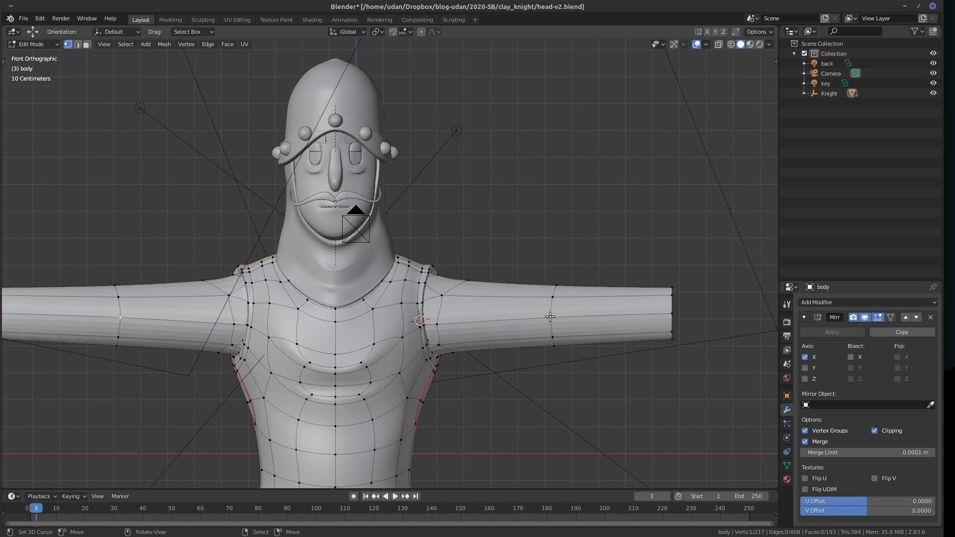
{"action": "key", "text": "ctrl+l"}
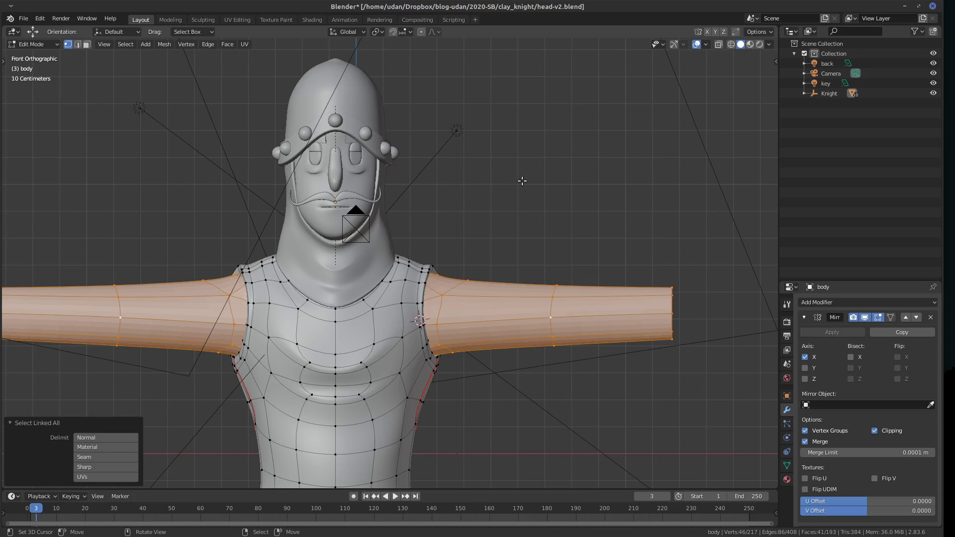
{"action": "left_click", "coordinate": [230, 45]}
{"action": "left_click", "coordinate": [307, 241]}
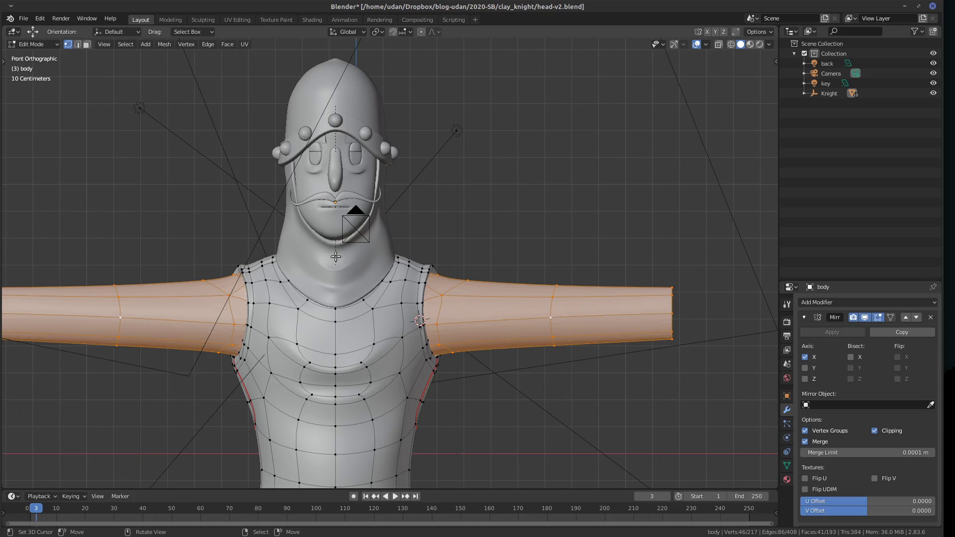
Mark the lengthwise edge loop along the arm's underside as a UV seam.
{"action": "middle_click_drag", "start_coordinate": [544, 374], "coordinate": [531, 343]}
{"action": "left_click", "coordinate": [532, 343], "text": "alt"}
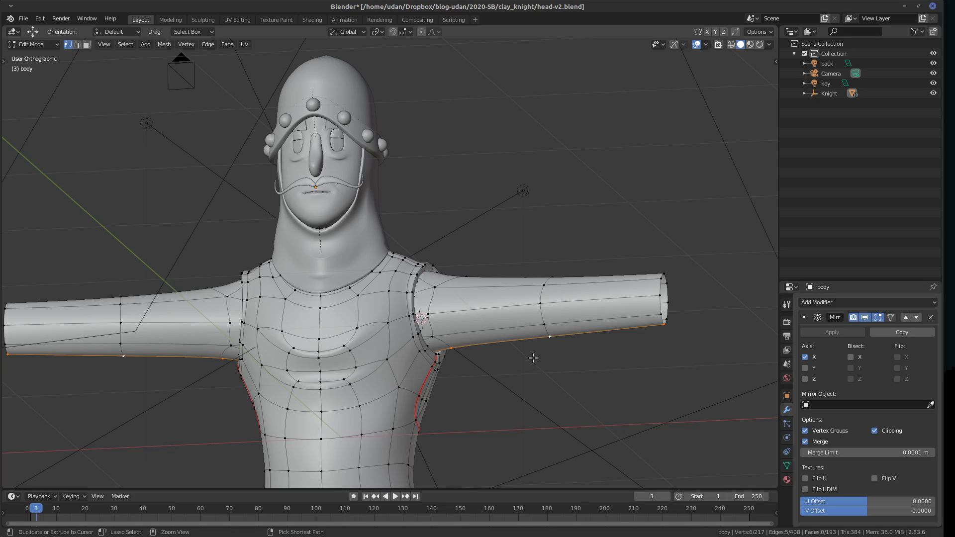
{"action": "key", "text": "ctrl+e"}
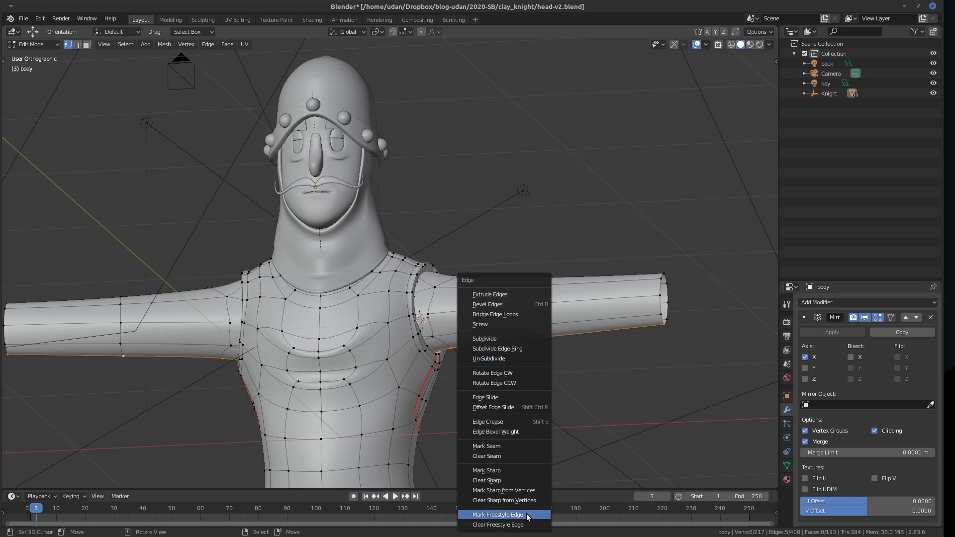
{"action": "left_click", "coordinate": [522, 447]}
Unwrap the UVs of the whole linked arm and return to Object Mode.
{"action": "key", "text": "ctrl+l"}
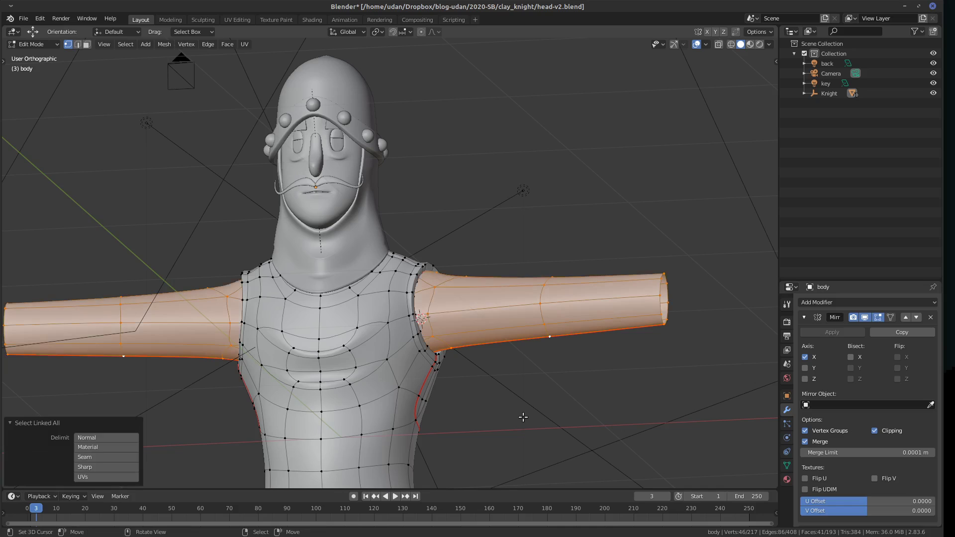
{"action": "key", "text": "KP_1"}
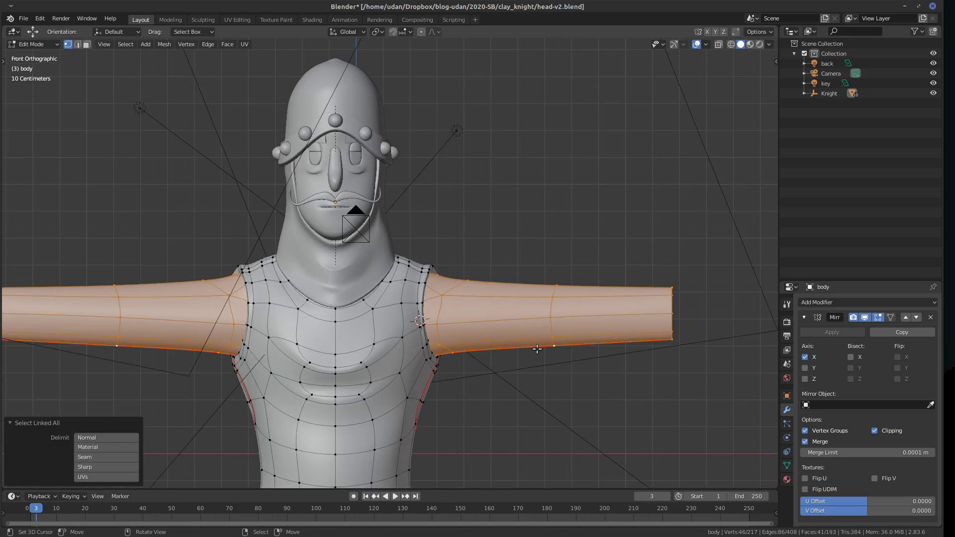
{"action": "key", "text": "u"}
{"action": "key", "text": "u"}
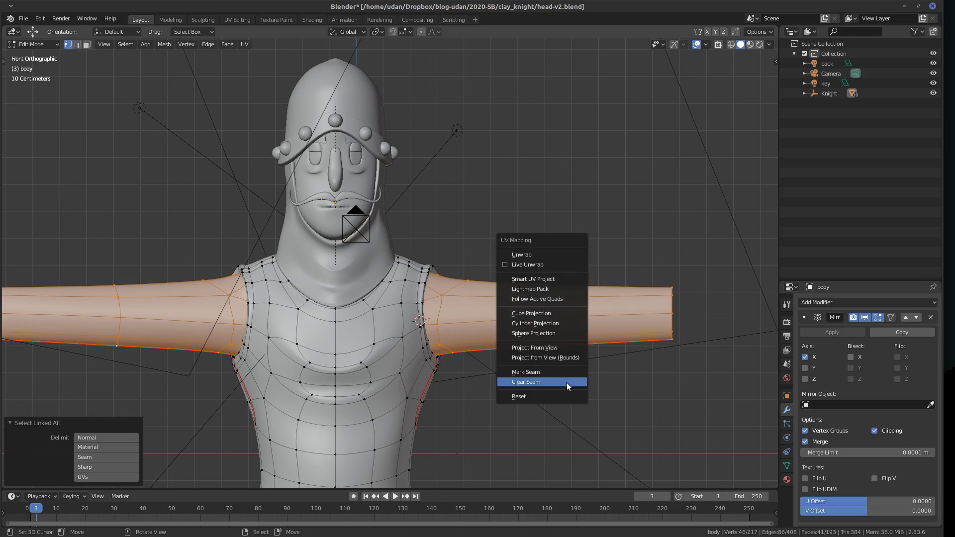
{"action": "left_click", "coordinate": [551, 264]}
{"action": "key", "text": "Tab"}
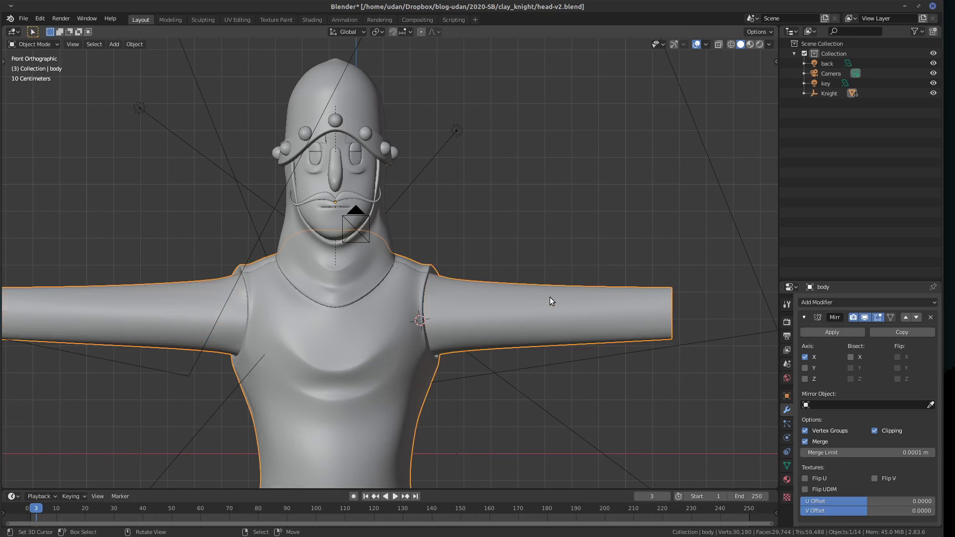
Check the knight in the Shading workspace, return to Layout, and display the viewport in Material Preview from the front.
{"action": "left_click", "coordinate": [313, 19]}
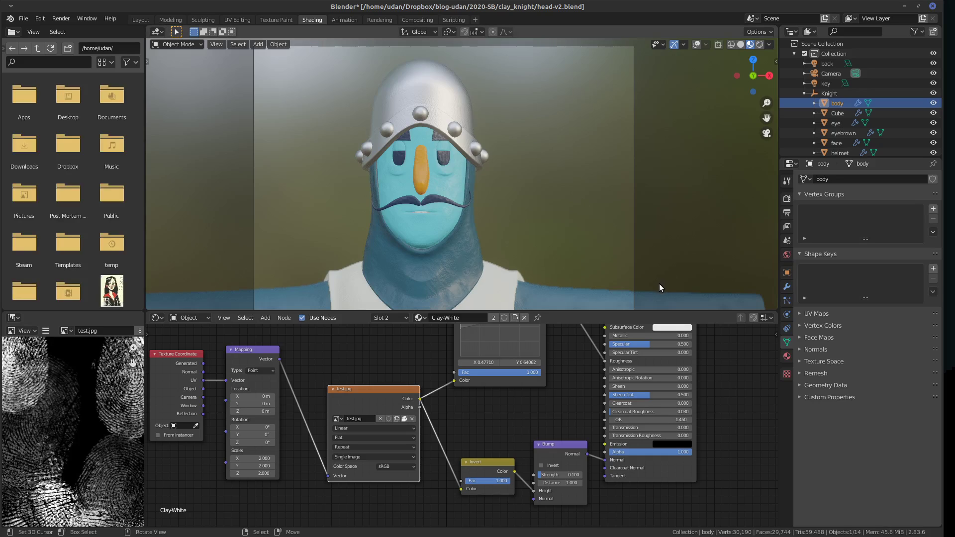
{"action": "left_click", "coordinate": [141, 20]}
{"action": "left_click", "coordinate": [769, 45]}
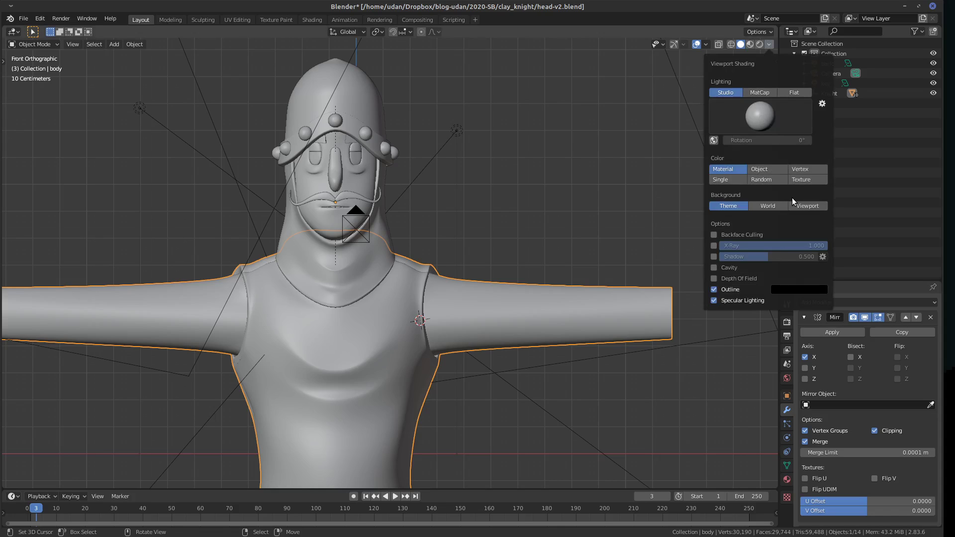
{"action": "left_click", "coordinate": [750, 45]}
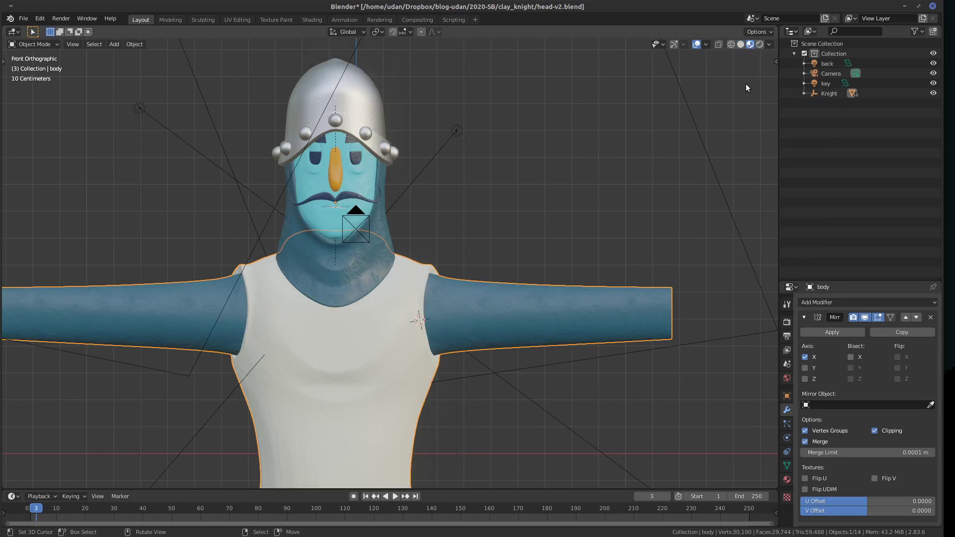
{"action": "middle_click_drag", "start_coordinate": [643, 384], "coordinate": [669, 367]}
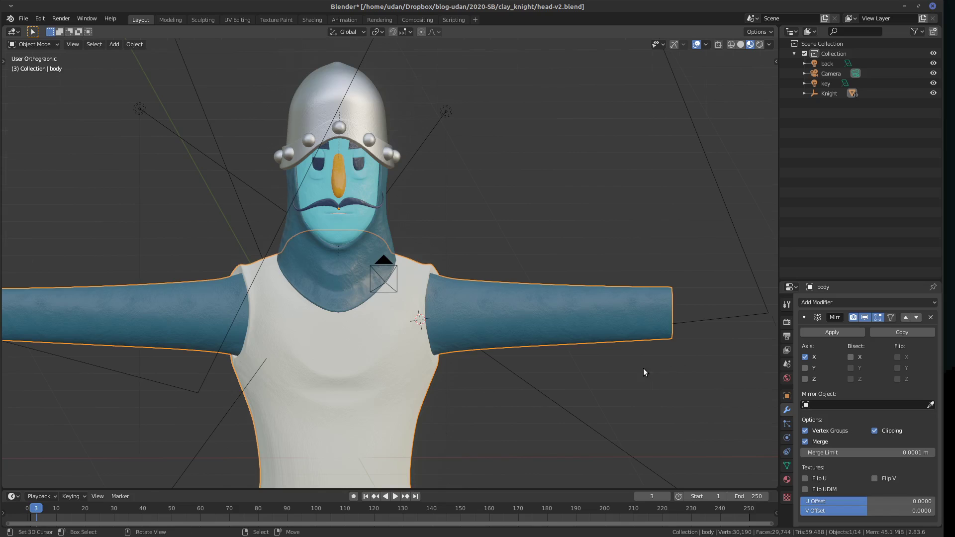
{"action": "key", "text": "KP_1"}
{"action": "middle_click_drag", "start_coordinate": [558, 377], "coordinate": [589, 289], "text": "shift"}
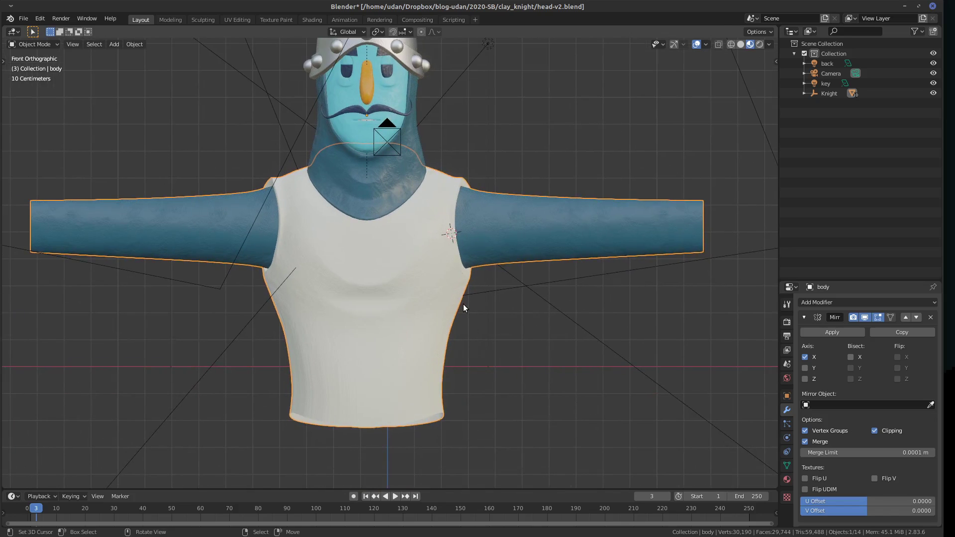
Fatten the whole linked arm with a Shrink/Fatten offset of -0.0137 m and inspect its fit inside the armhole.
{"action": "key", "text": "Tab"}
{"action": "middle_click_drag", "start_coordinate": [490, 294], "coordinate": [469, 324], "text": "shift"}
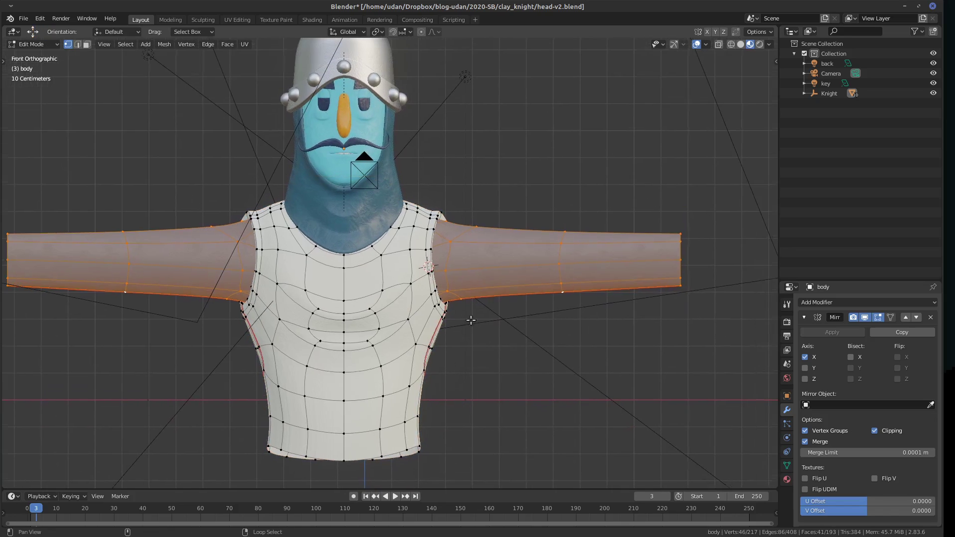
{"action": "left_click", "coordinate": [448, 256], "text": "alt"}
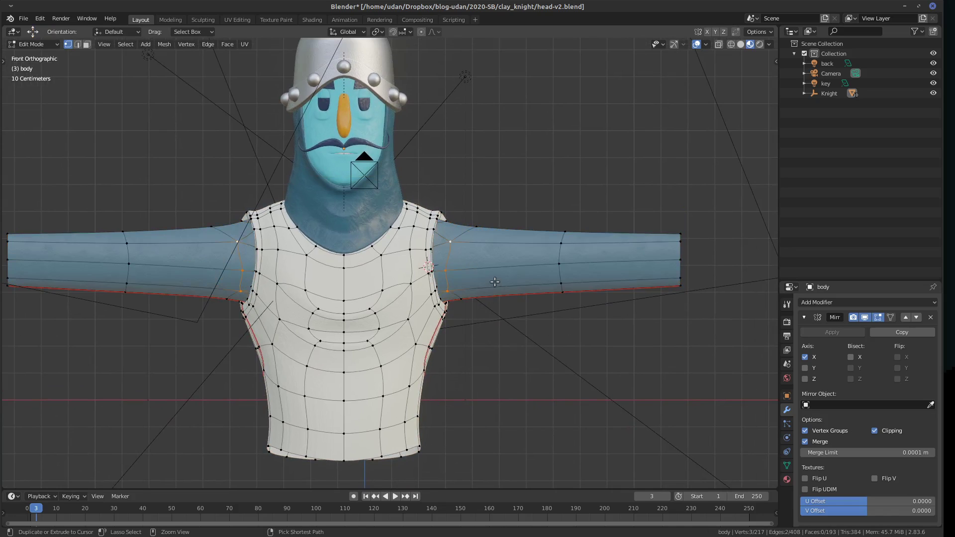
{"action": "key", "text": "ctrl+l"}
{"action": "key", "text": "alt+s"}
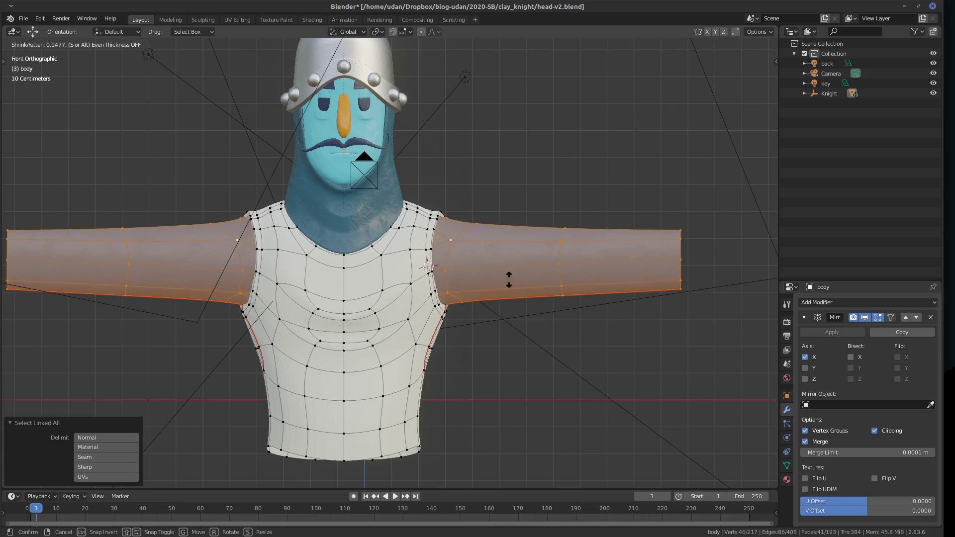
{"action": "left_click", "coordinate": [508, 281]}
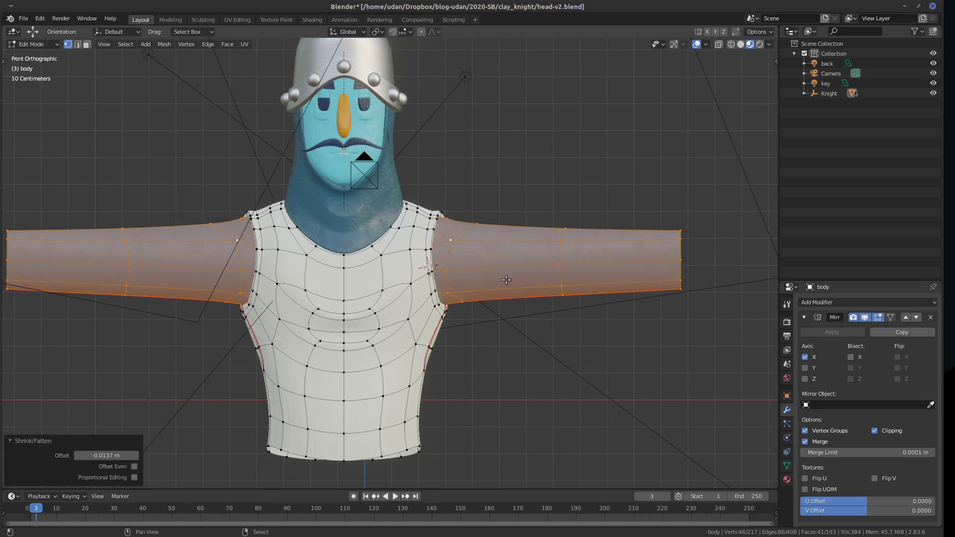
{"action": "scroll", "coordinate": [510, 261], "scroll_direction": "up", "scroll_amount": 5}
{"action": "middle_click_drag", "start_coordinate": [577, 232], "coordinate": [502, 257]}
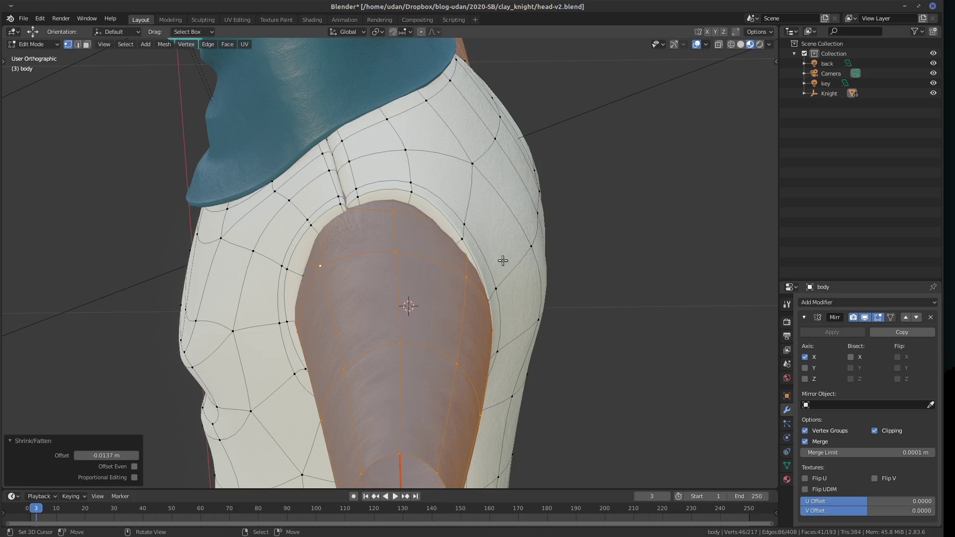
Shift the whole selected arm along Y by about -0.005 m to centre it in the armhole.
{"action": "key", "text": "g"}
{"action": "key", "text": "y"}
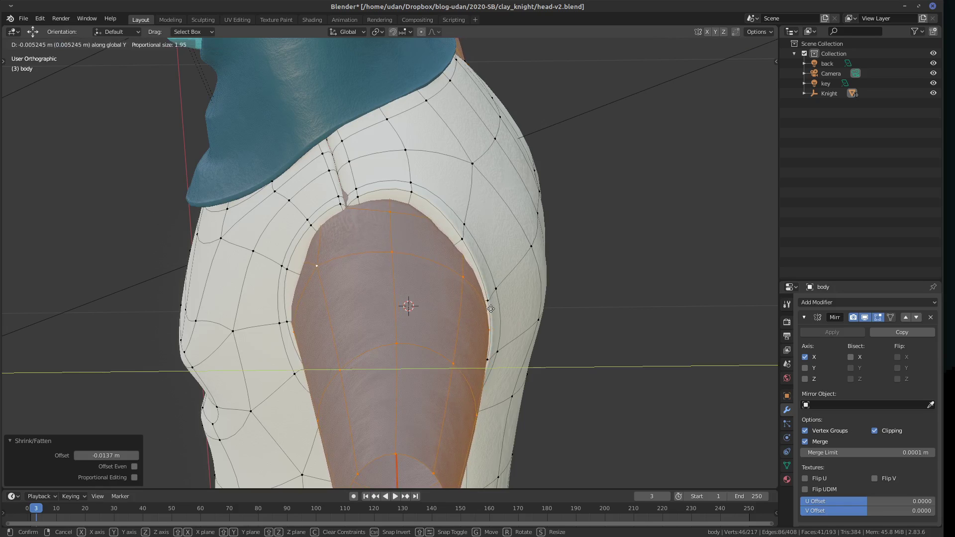
{"action": "left_click", "coordinate": [484, 307]}
Move the single arm vertex at the front of the armhole 0.022811 m along Y.
{"action": "left_click", "coordinate": [390, 211]}
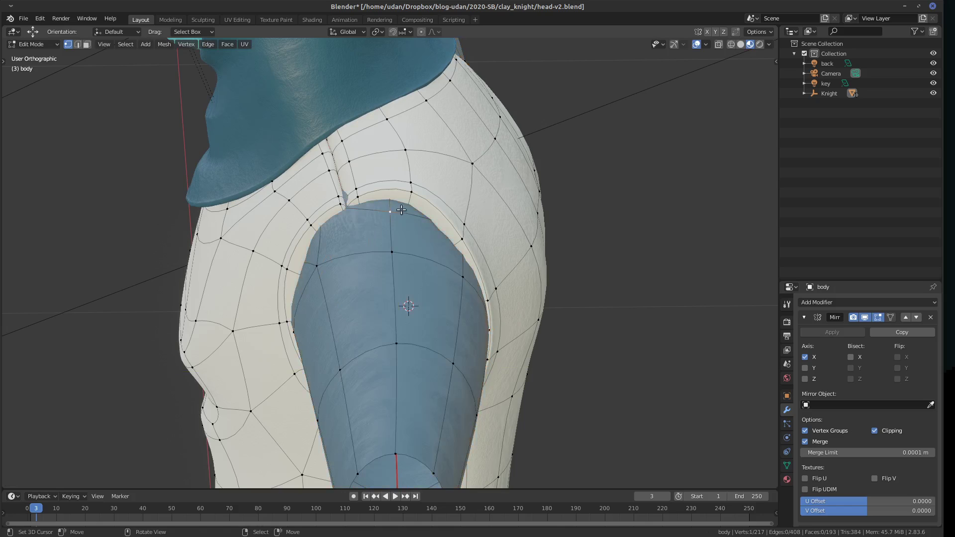
{"action": "middle_click_drag", "start_coordinate": [376, 214], "coordinate": [342, 311]}
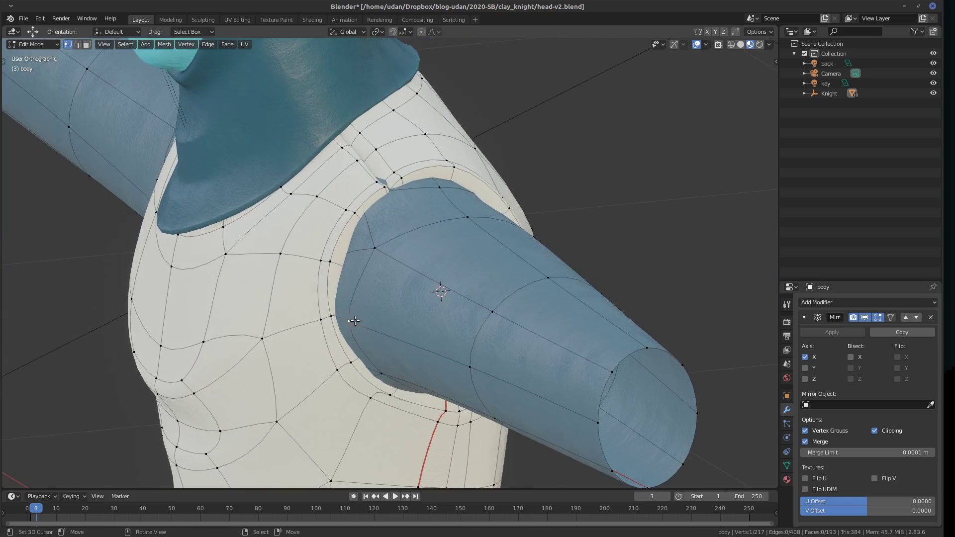
{"action": "key", "text": "g"}
{"action": "key", "text": "y"}
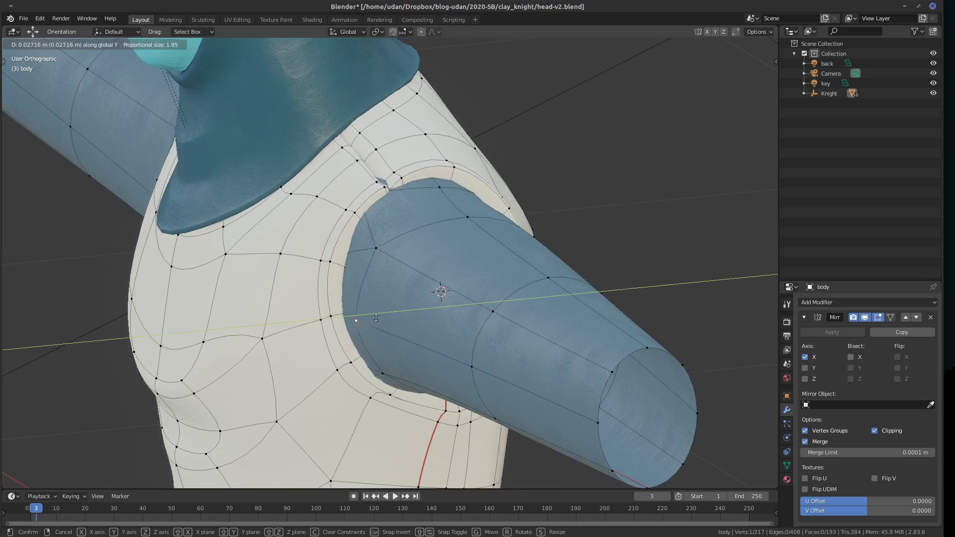
{"action": "left_click", "coordinate": [375, 296]}
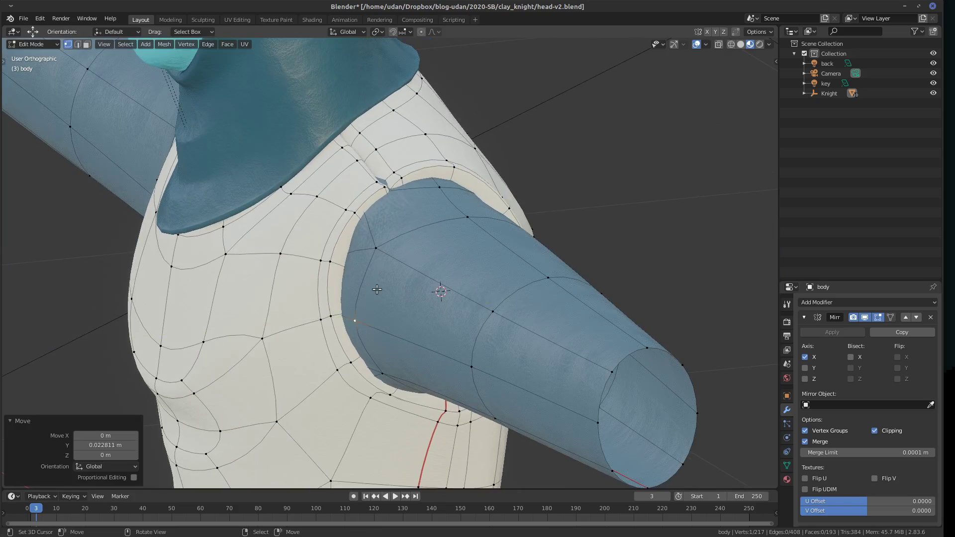
Check the shoulder overlap in X-ray and wireframe, and lower the arm's top edge beside the shoulder seam by 0.01436 m along Z.
{"action": "key", "text": "alt+z"}
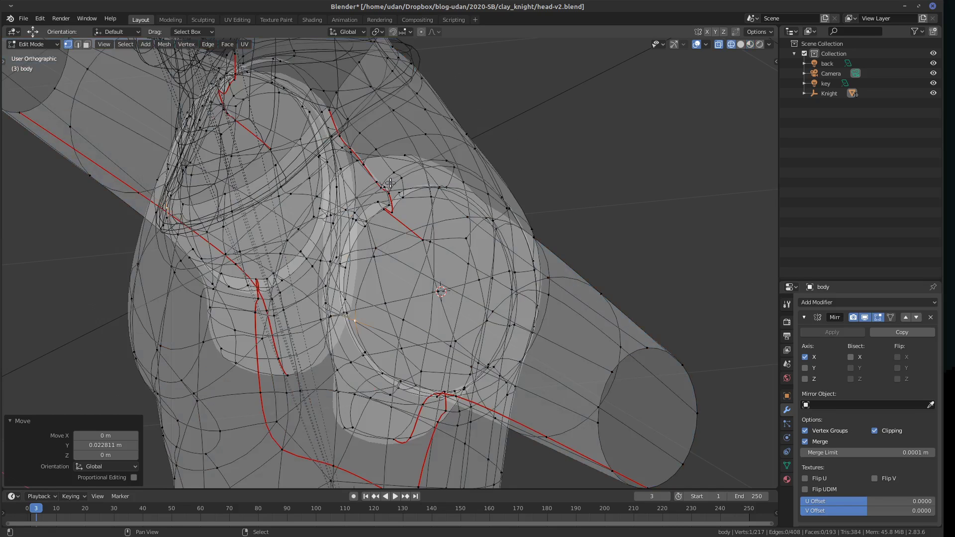
{"action": "key", "text": "alt+z"}
{"action": "middle_click_drag", "start_coordinate": [396, 183], "coordinate": [627, 97]}
{"action": "left_click", "coordinate": [719, 46]}
{"action": "middle_click_drag", "start_coordinate": [412, 172], "coordinate": [448, 276]}
{"action": "left_click", "coordinate": [480, 248]}
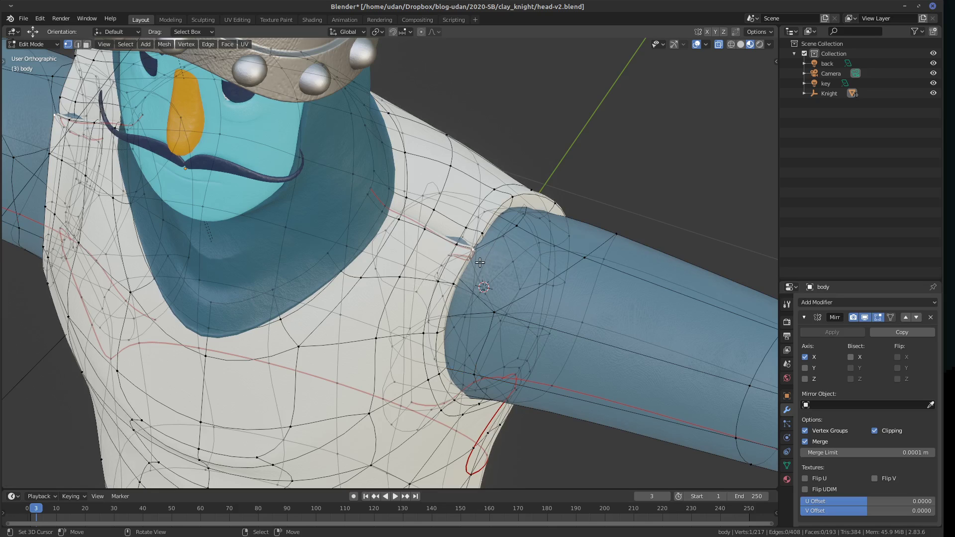
{"action": "middle_click_drag", "start_coordinate": [498, 257], "coordinate": [486, 240]}
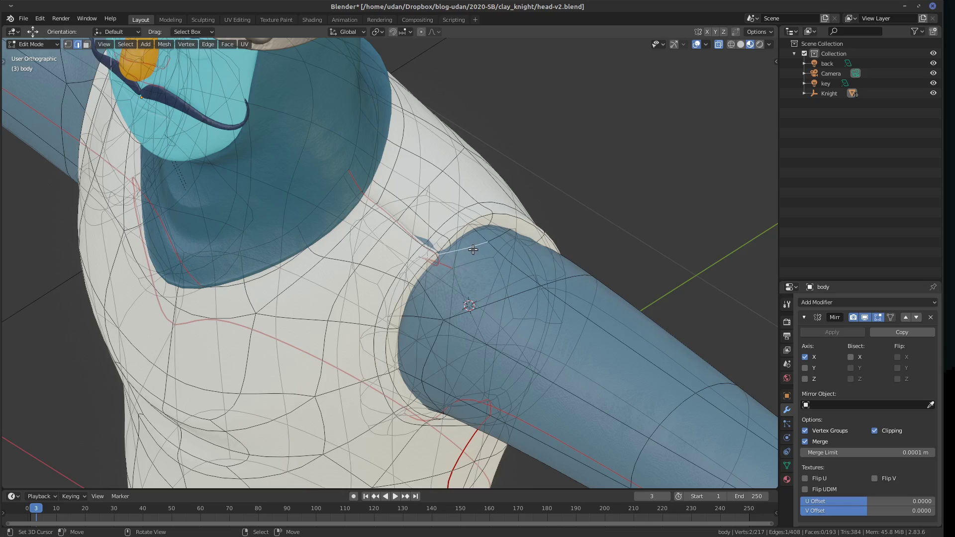
{"action": "key", "text": "shift+z"}
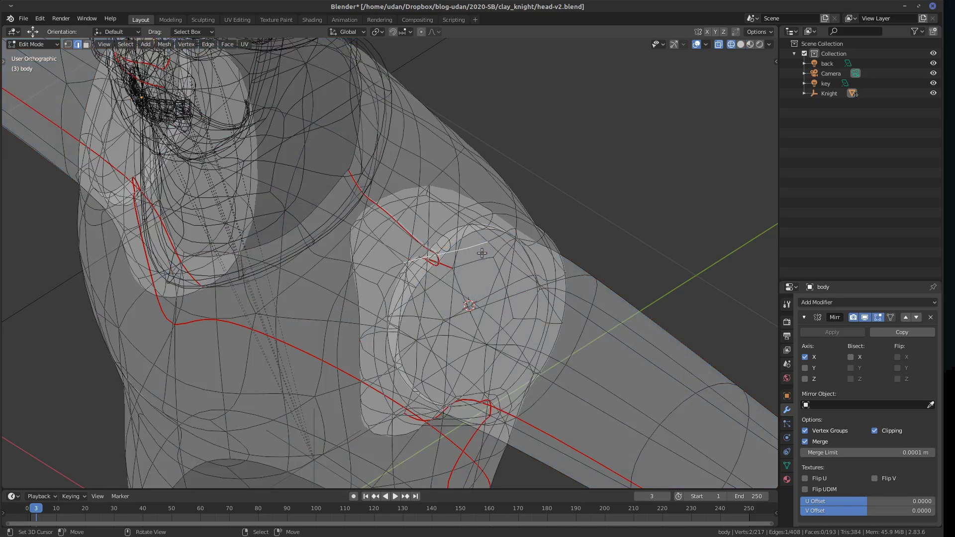
{"action": "key", "text": "shift+z"}
{"action": "left_click", "coordinate": [718, 45]}
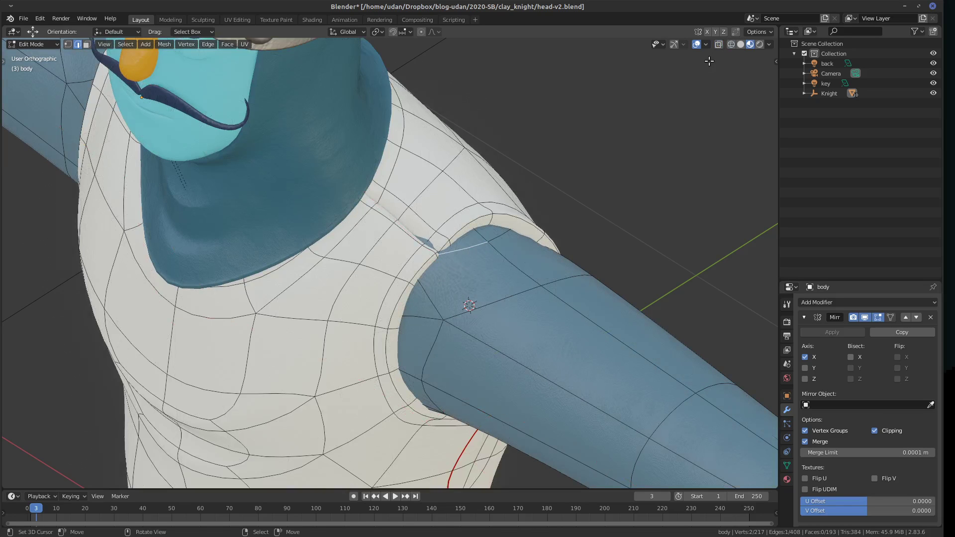
{"action": "key", "text": "g"}
{"action": "key", "text": "z"}
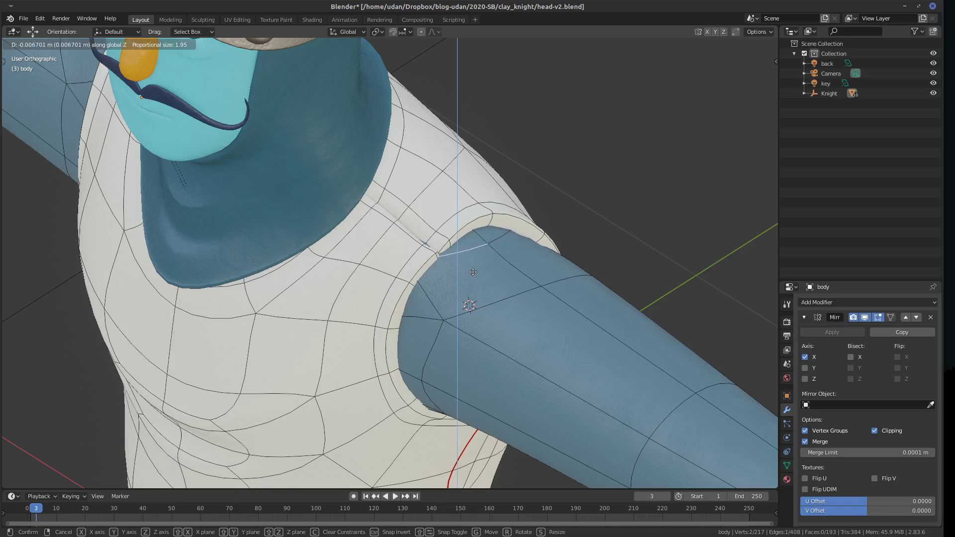
{"action": "left_click", "coordinate": [481, 262]}
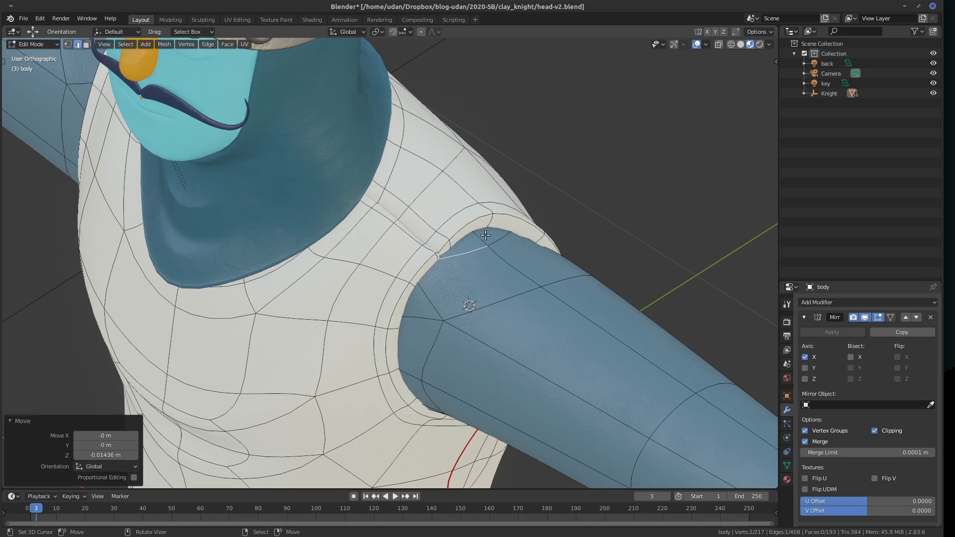
From the front, nudge the arm's upper vertex 0.008902 m in X and 0.004451 m in Z, and slide the shoulder-top vertex outward about 0.048 m.
{"action": "key", "text": "KP_1"}
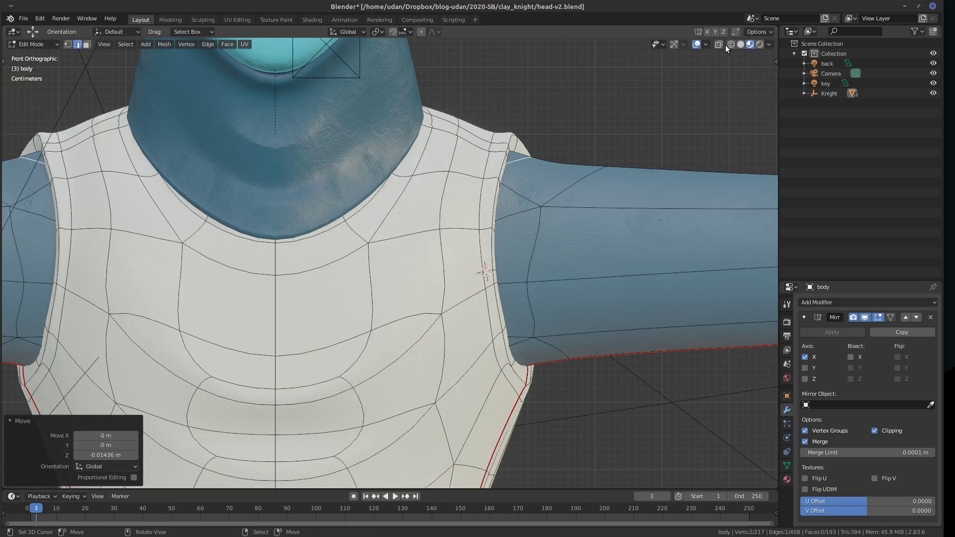
{"action": "key", "text": "1"}
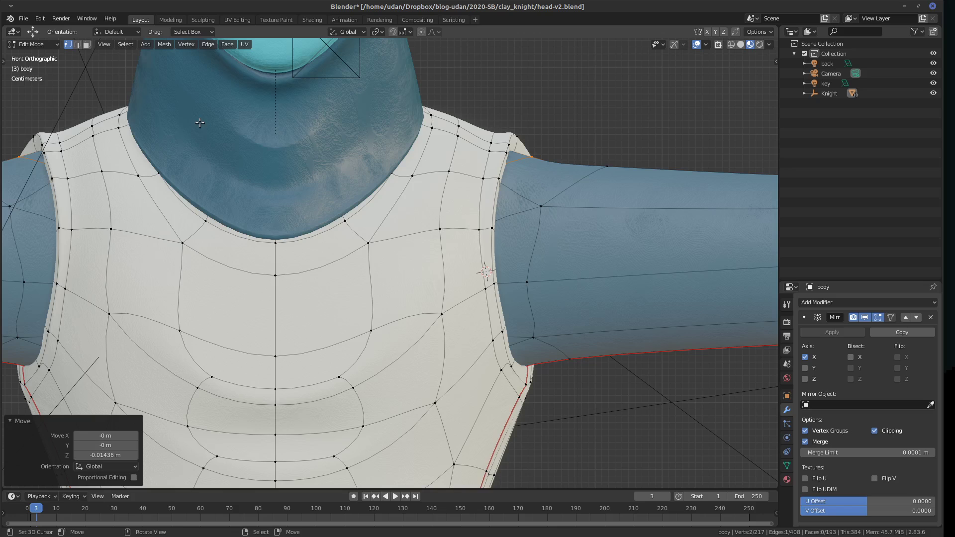
{"action": "left_click", "coordinate": [608, 167]}
{"action": "key", "text": "g"}
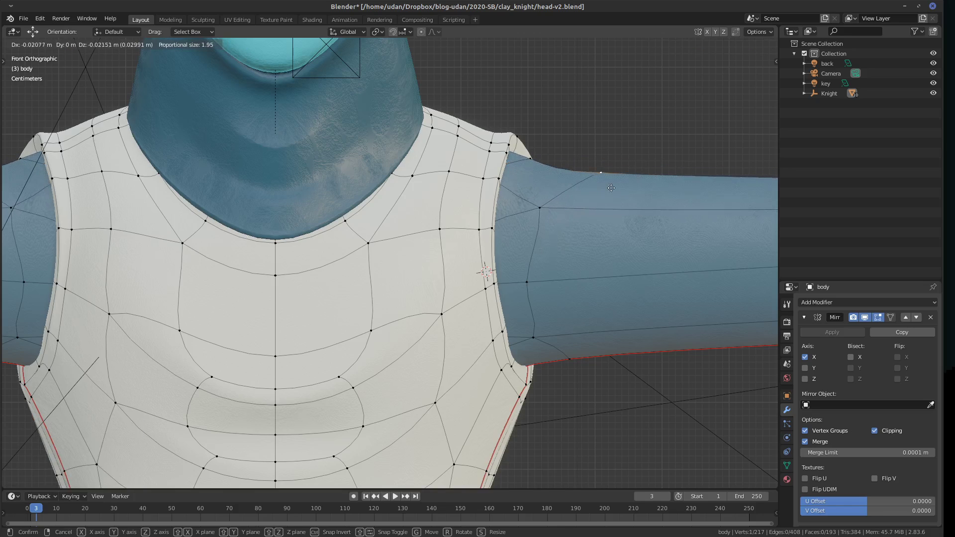
{"action": "left_click", "coordinate": [549, 158]}
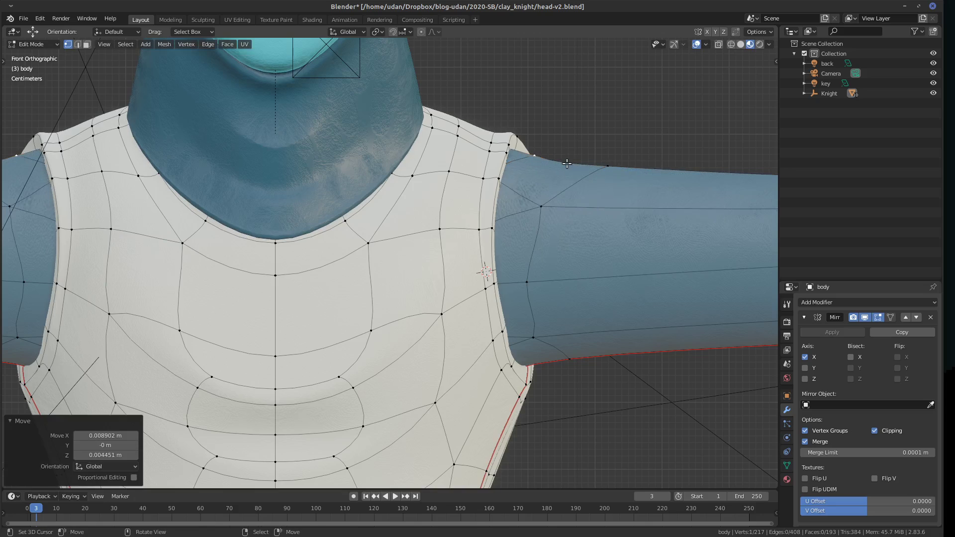
{"action": "key", "text": "g"}
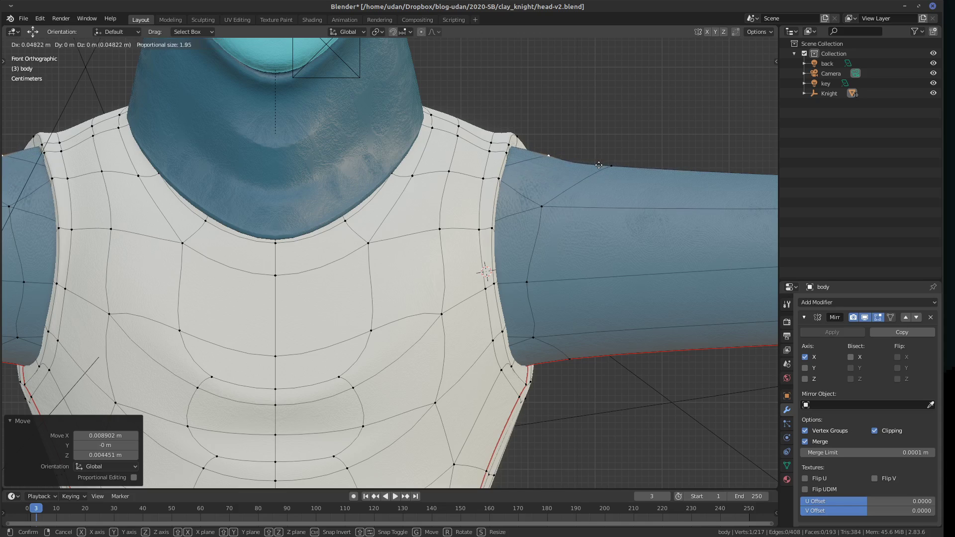
{"action": "left_click", "coordinate": [600, 165]}
Reposition the three front vertices of the arm's first edge loop into an even line beside the armhole.
{"action": "right_click", "coordinate": [551, 209]}
{"action": "key", "text": "g"}
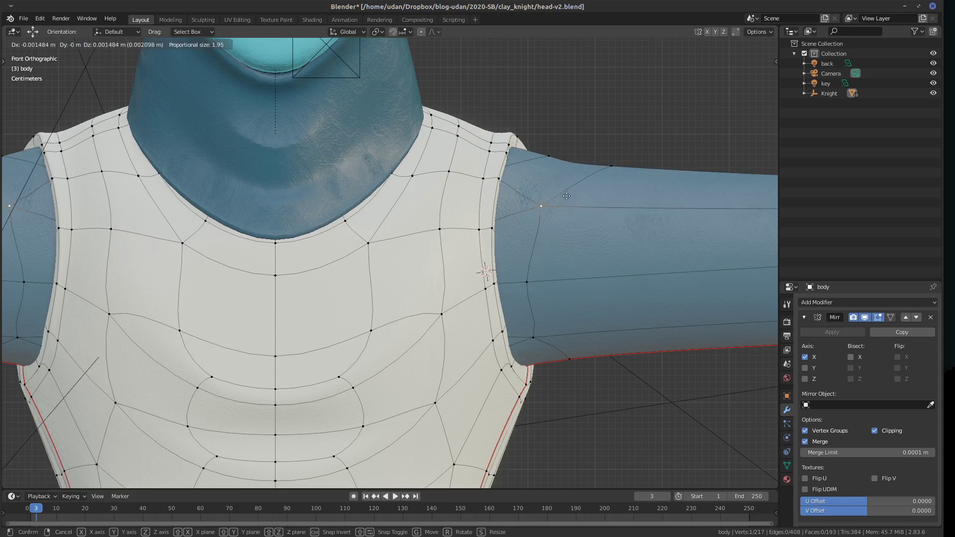
{"action": "left_click", "coordinate": [543, 204]}
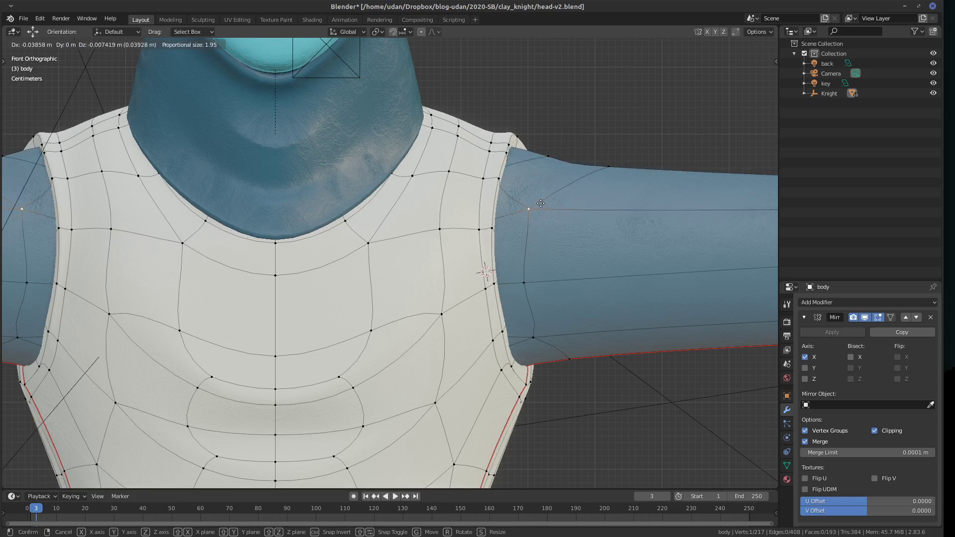
{"action": "left_click", "coordinate": [530, 283]}
{"action": "key", "text": "g"}
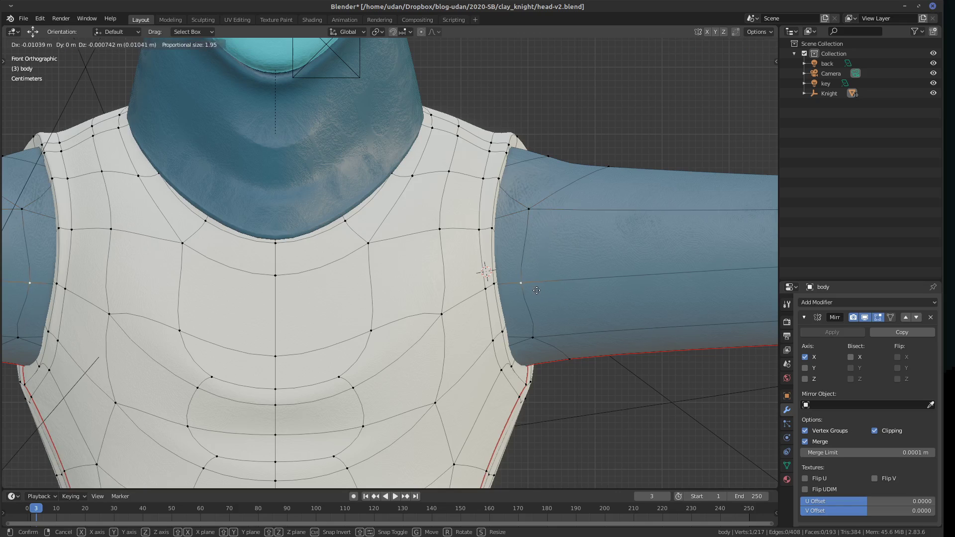
{"action": "left_click", "coordinate": [536, 330]}
{"action": "left_click", "coordinate": [536, 331]}
{"action": "key", "text": "g"}
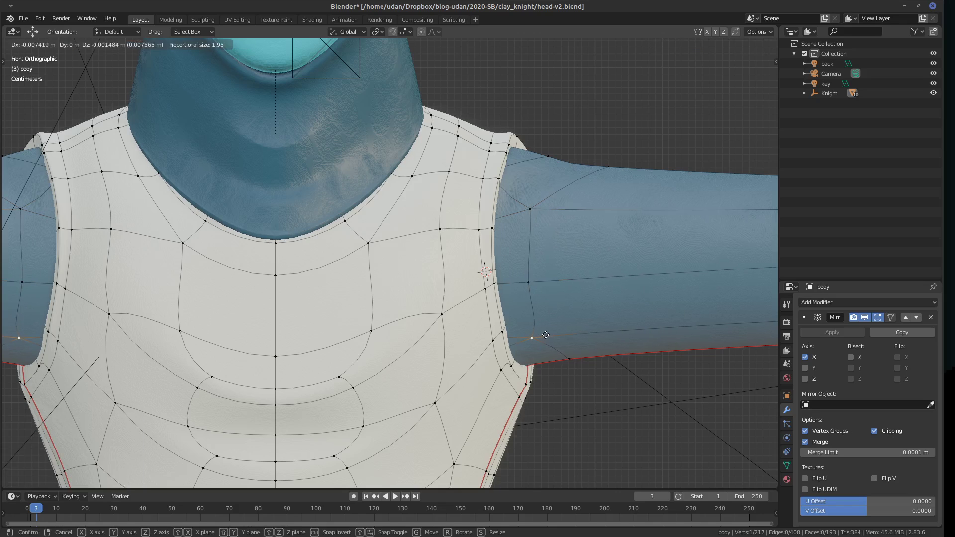
{"action": "left_click", "coordinate": [546, 335]}
From the back, reposition the middle, upper and top vertices of the arm's edge loop near the armhole to even out its curve.
{"action": "middle_click_drag", "start_coordinate": [608, 293], "coordinate": [395, 307]}
{"action": "right_click", "coordinate": [269, 283]}
{"action": "key", "text": "g"}
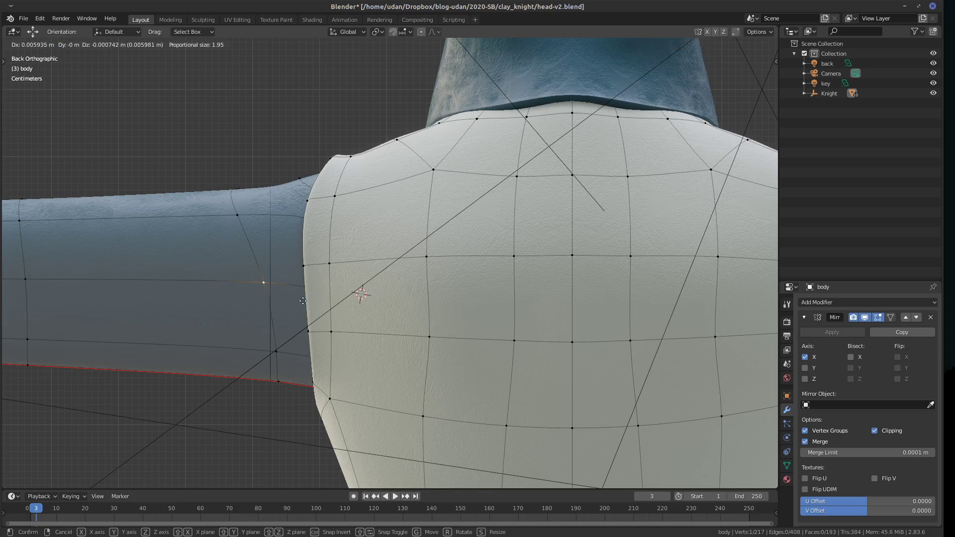
{"action": "left_click", "coordinate": [281, 302]}
{"action": "right_click", "coordinate": [241, 219]}
{"action": "key", "text": "g"}
{"action": "key", "text": "g"}
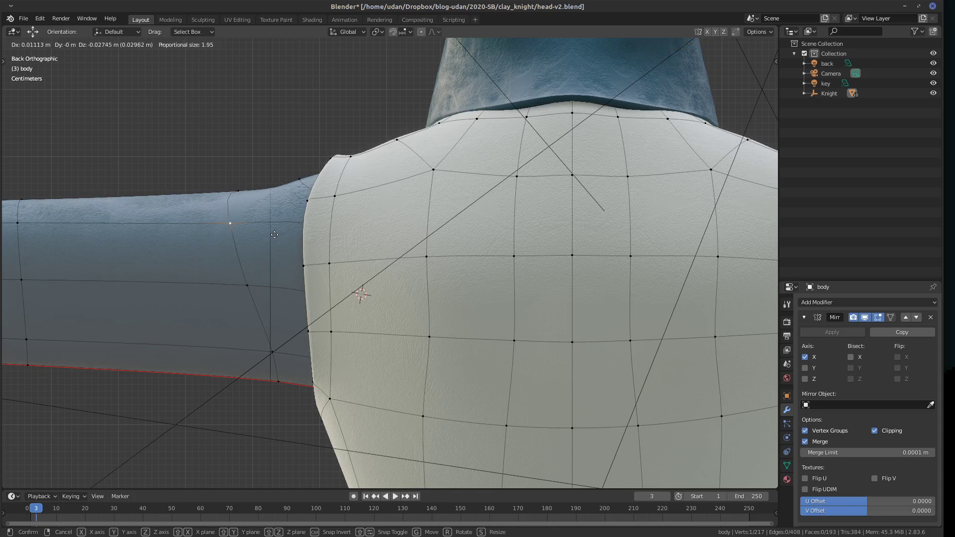
{"action": "left_click", "coordinate": [243, 190]}
{"action": "key", "text": "g"}
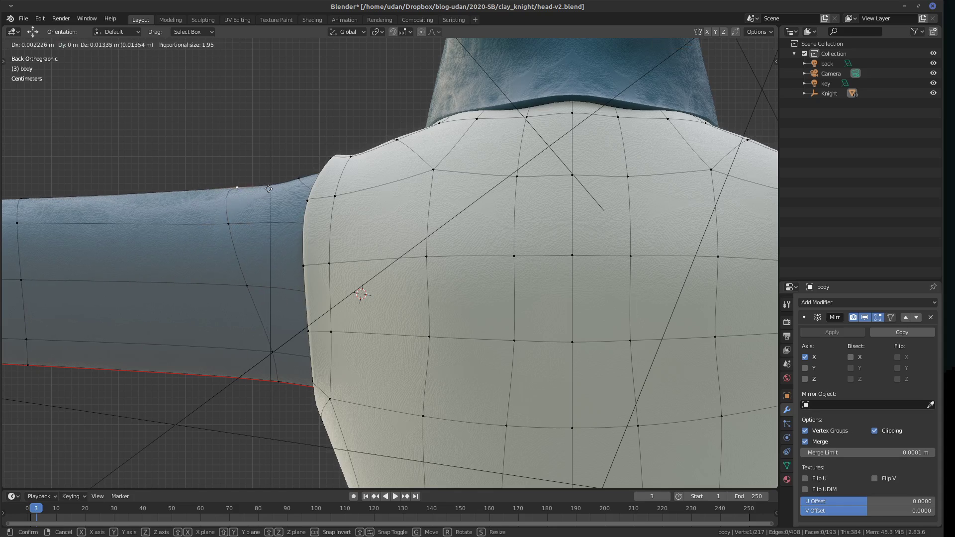
{"action": "left_click", "coordinate": [260, 194]}
Select the lengthwise seam edge loop on the arm's underside and raise it about 0.01 m along Z.
{"action": "middle_click_drag", "start_coordinate": [363, 332], "coordinate": [447, 277], "text": "shift"}
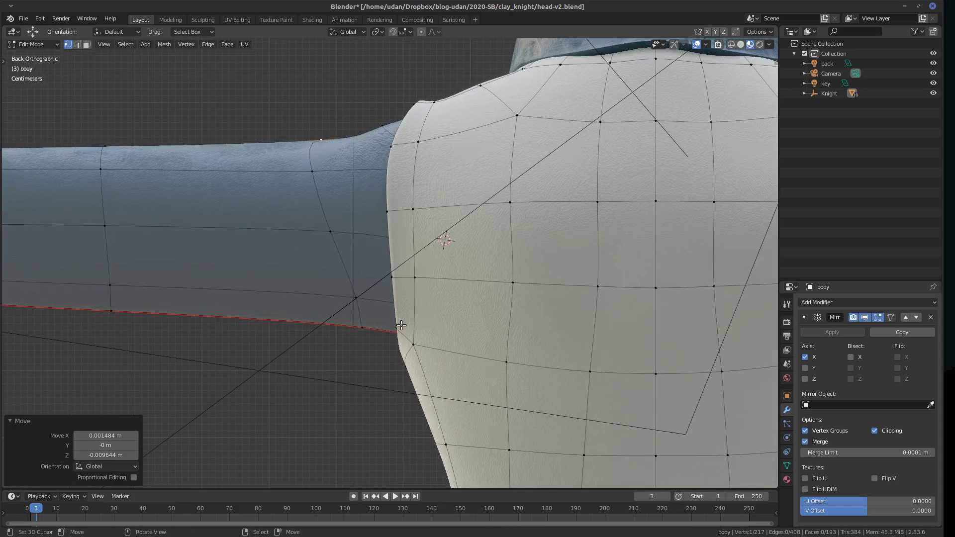
{"action": "left_click", "coordinate": [394, 336], "text": "alt"}
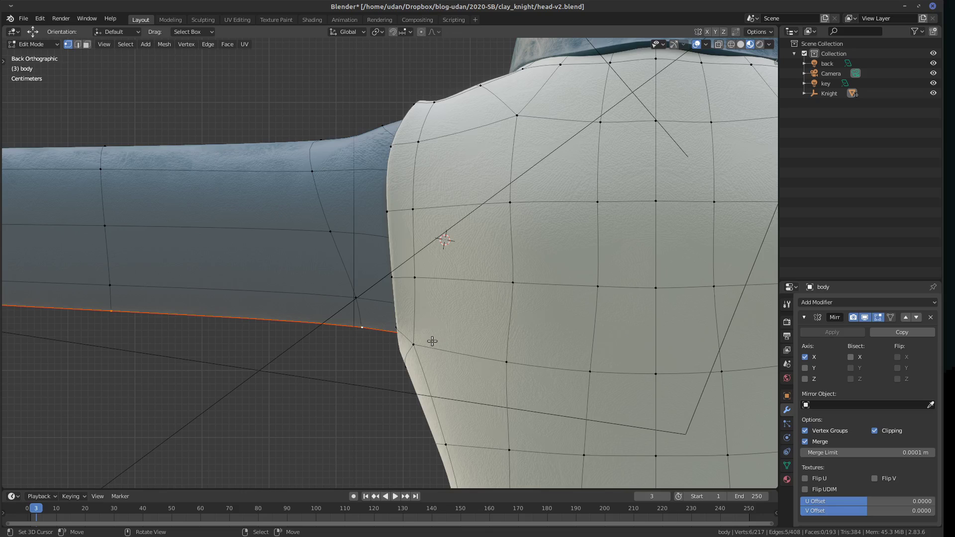
{"action": "key", "text": "KP_1"}
{"action": "middle_click_drag", "start_coordinate": [520, 328], "coordinate": [421, 308]}
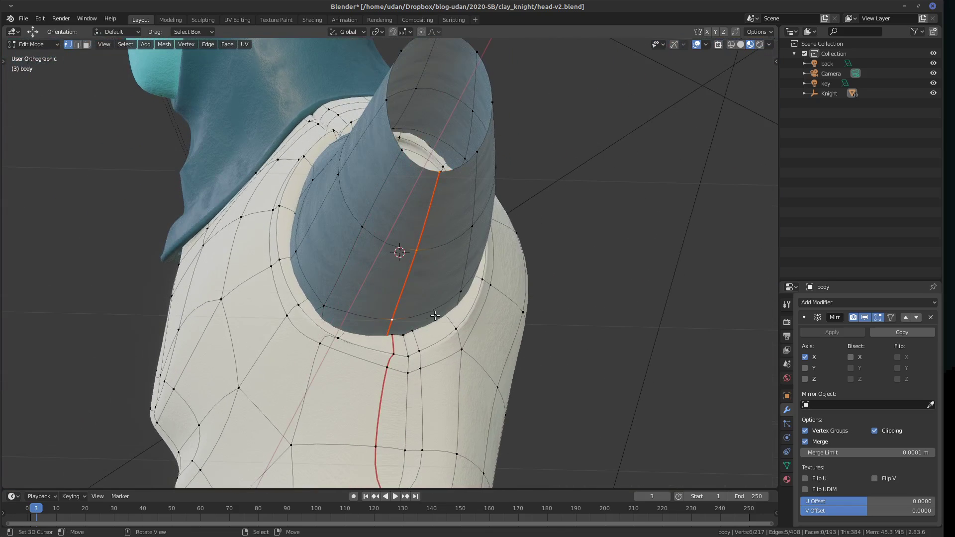
{"action": "key", "text": "g"}
{"action": "key", "text": "z"}
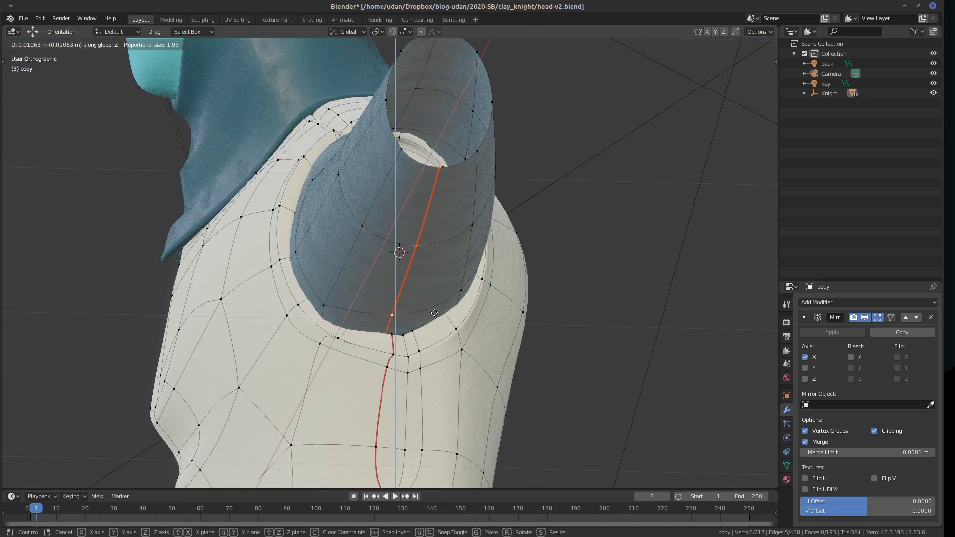
{"action": "left_click", "coordinate": [434, 314]}
Move the front underside vertex near the armhole about 0.025 m along Y, and shift the neighbouring seam vertex in the same direction.
{"action": "left_click", "coordinate": [325, 308]}
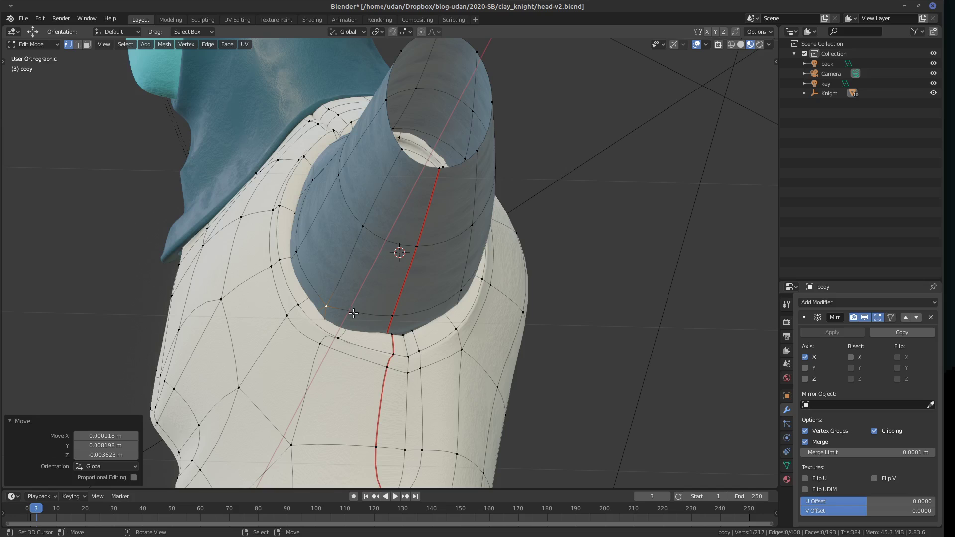
{"action": "key", "text": "g"}
{"action": "key", "text": "o"}
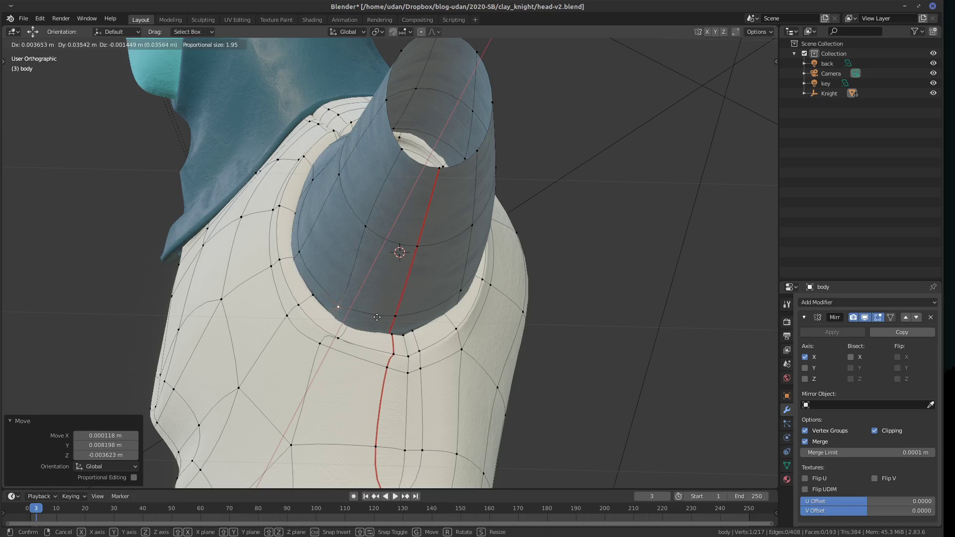
{"action": "key", "text": "y"}
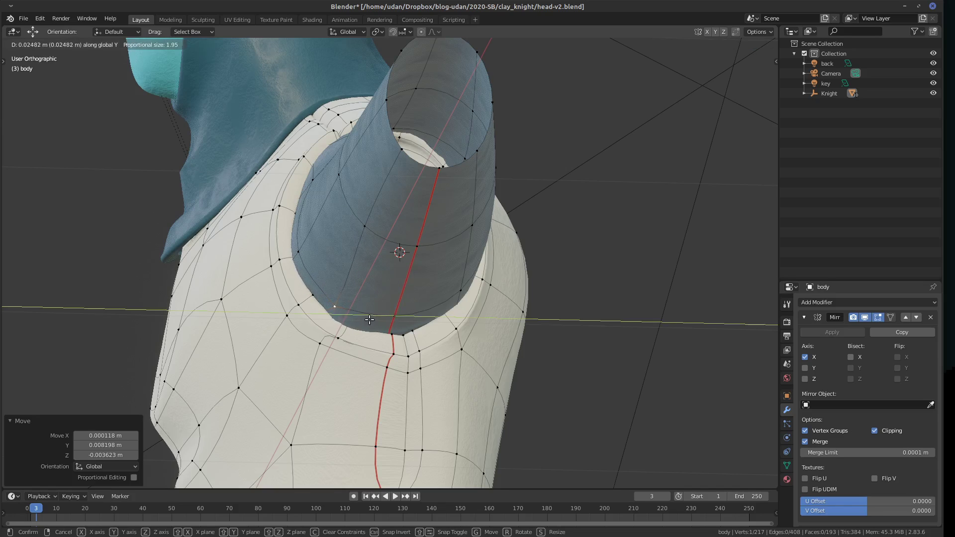
{"action": "left_click", "coordinate": [371, 319]}
{"action": "left_click", "coordinate": [402, 315]}
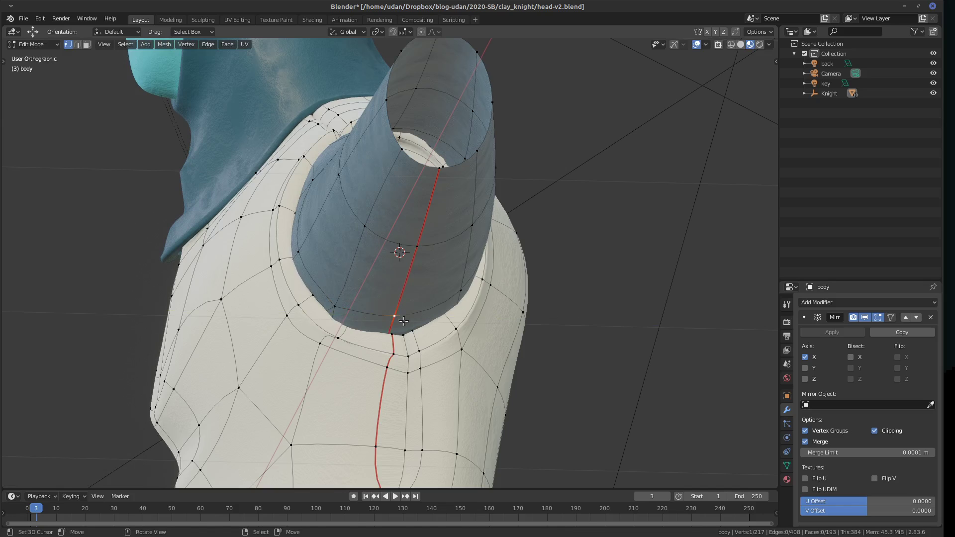
{"action": "key", "text": "g"}
{"action": "key", "text": "y"}
{"action": "left_click", "coordinate": [421, 321]}
Move the rear underside arm vertex near the armhole along Y by -0.022895 m and check the arm from the top.
{"action": "left_click", "coordinate": [473, 288]}
{"action": "key", "text": "g"}
{"action": "key", "text": "y"}
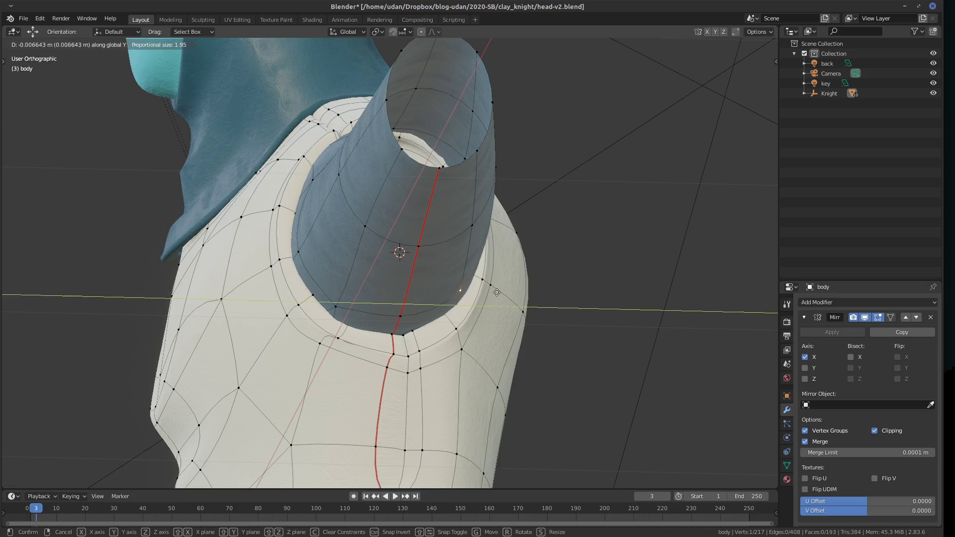
{"action": "left_click", "coordinate": [514, 289]}
{"action": "middle_click_drag", "start_coordinate": [516, 293], "coordinate": [496, 337]}
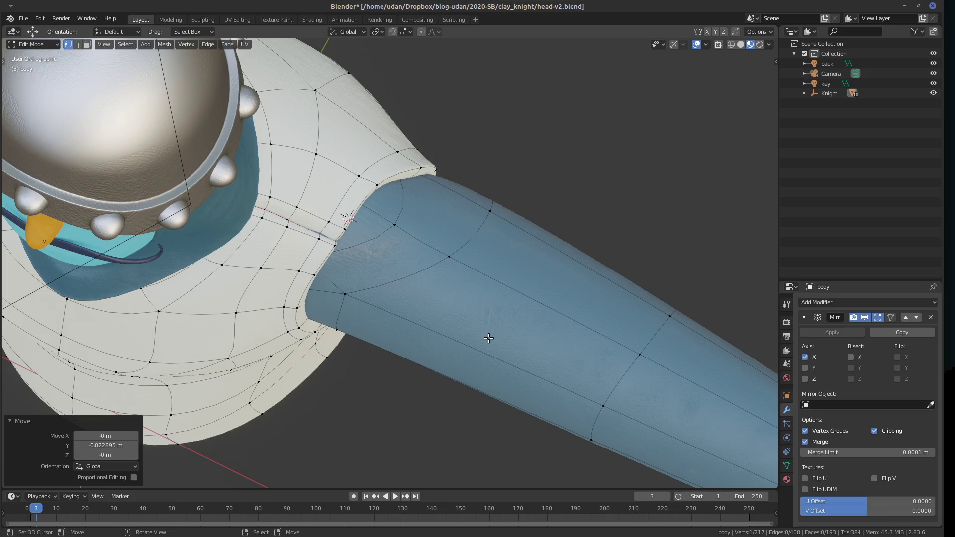
{"action": "key", "text": "KP_7"}
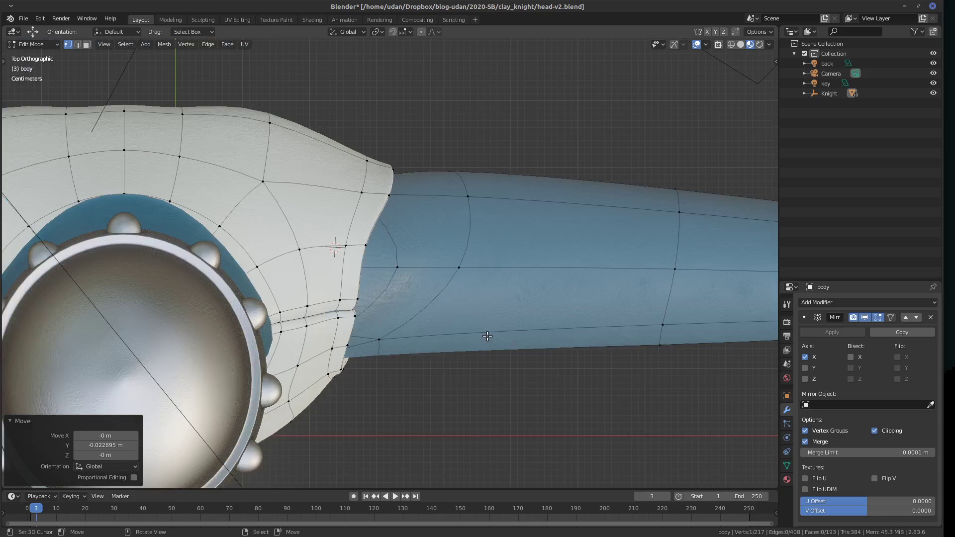
From the top, nudge the rear and front vertices of the arm's edge loop near the armhole slightly to smooth its outline.
{"action": "left_click", "coordinate": [461, 166]}
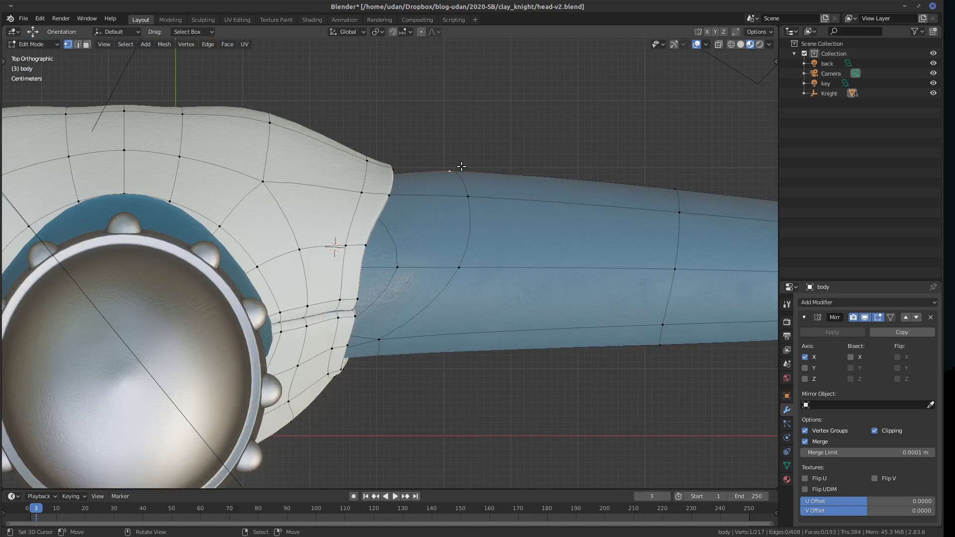
{"action": "key", "text": "g"}
{"action": "left_click", "coordinate": [531, 246]}
{"action": "right_click", "coordinate": [380, 353]}
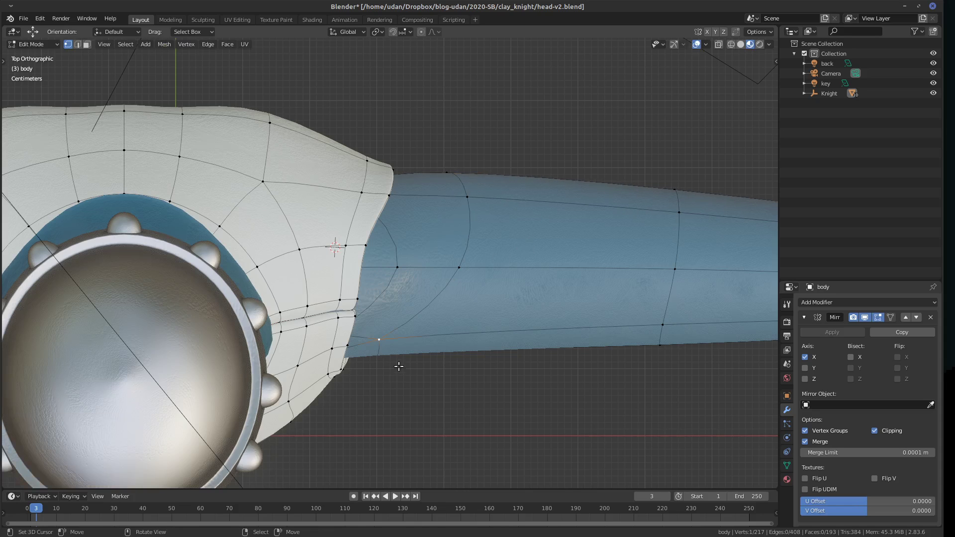
{"action": "key", "text": "g"}
{"action": "left_click", "coordinate": [393, 366]}
Move the lower front vertex beside the armhole slightly outward along the arm.
{"action": "middle_click_drag", "start_coordinate": [426, 359], "coordinate": [378, 340]}
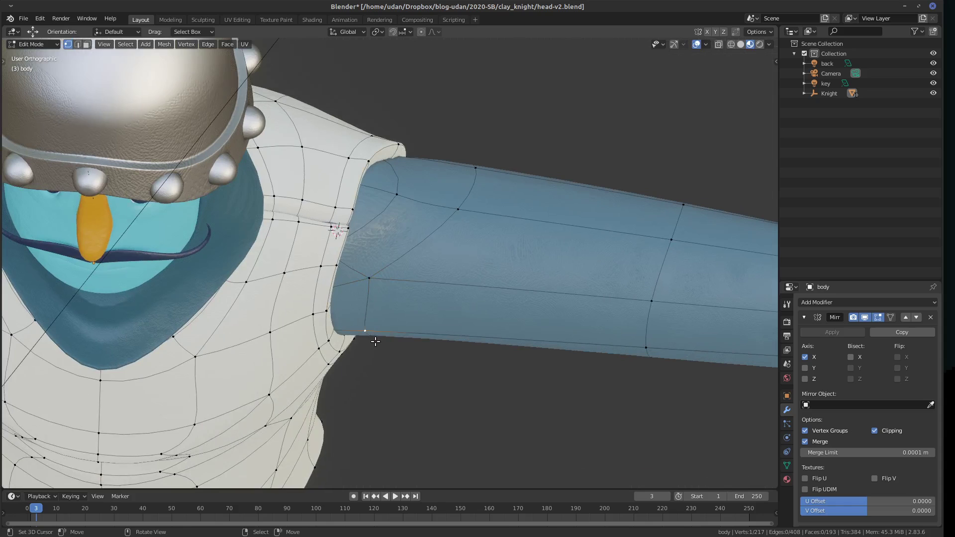
{"action": "key", "text": "KP_7"}
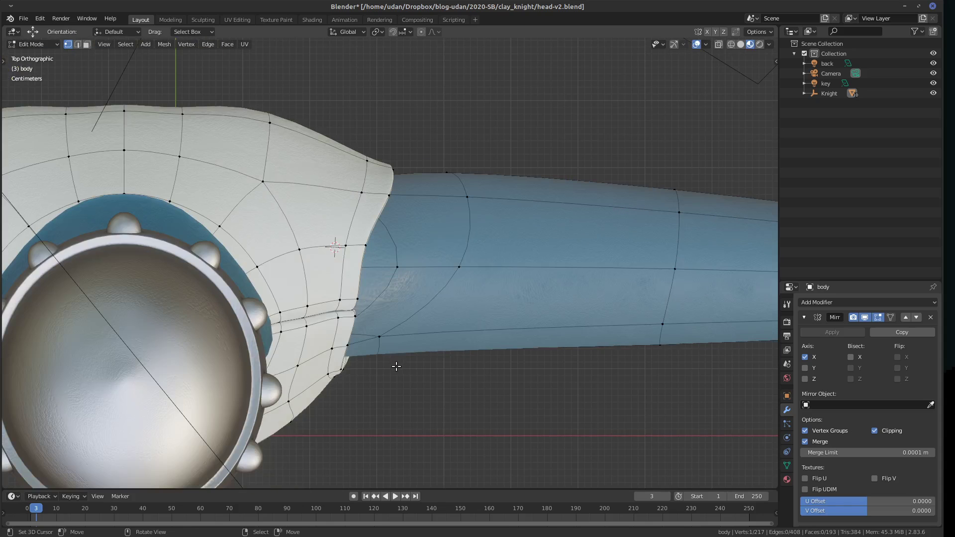
{"action": "key", "text": "g"}
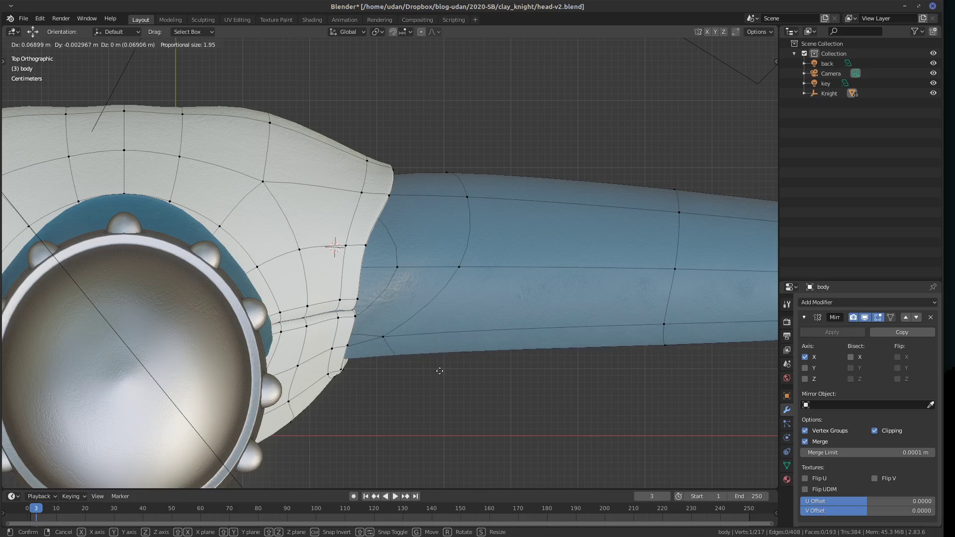
{"action": "left_click", "coordinate": [411, 366]}
Add one edge loop around the upper arm between the shoulder loop and the next one, with a slide factor of 0.607.
{"action": "scroll", "coordinate": [531, 363], "scroll_direction": "down", "scroll_amount": 3, "text": "ctrl"}
{"action": "key", "text": "ctrl+r"}
{"action": "left_click", "coordinate": [545, 261]}
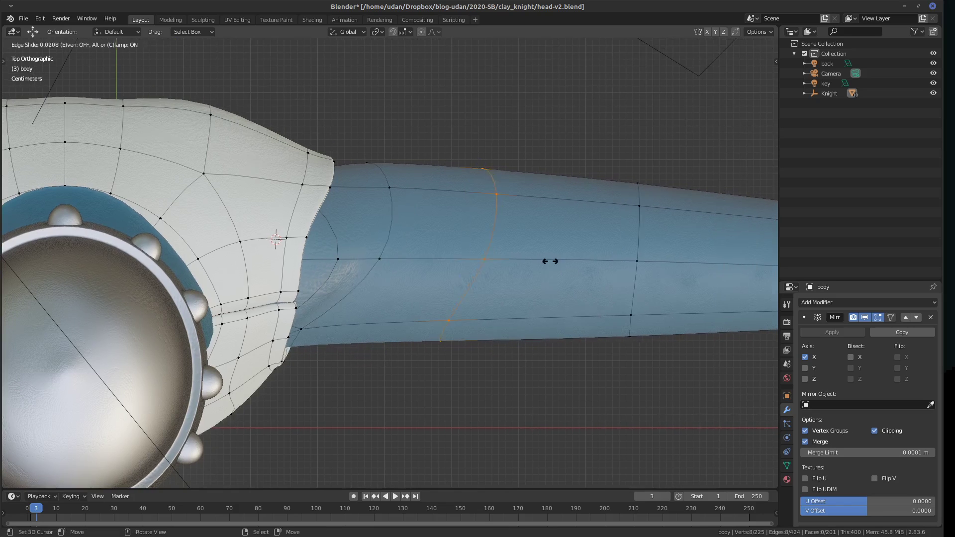
{"action": "left_click", "coordinate": [611, 286]}
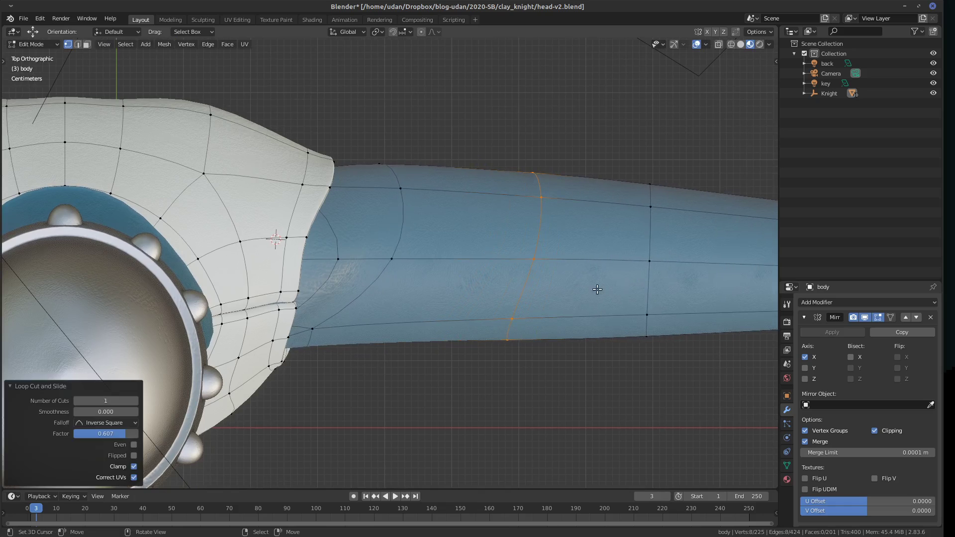
Select the three front vertices of the arm's edge loop beside the armhole and edge-slide them outward with a factor of -0.160.
{"action": "right_click", "coordinate": [316, 336]}
{"action": "middle_click_drag", "start_coordinate": [358, 349], "coordinate": [355, 254]}
{"action": "right_click", "coordinate": [313, 303], "text": "shift"}
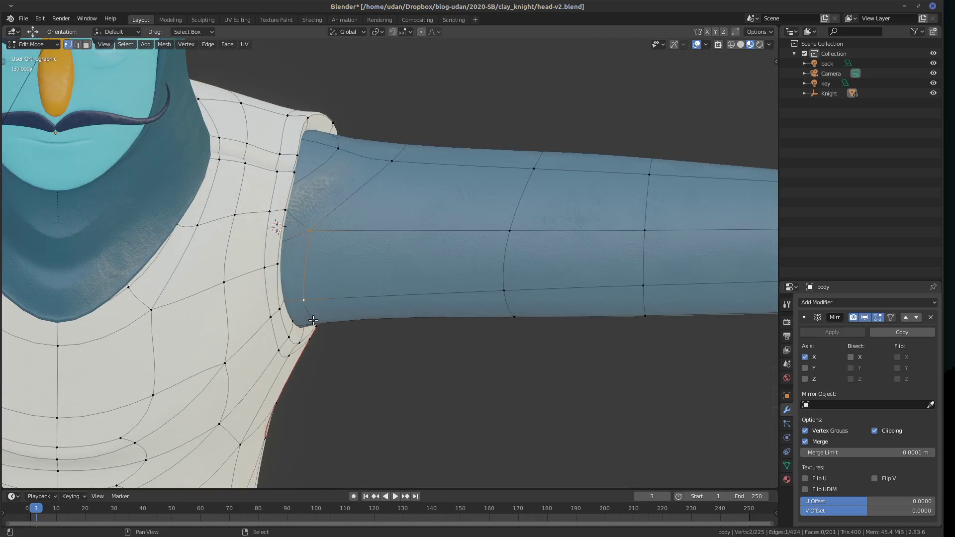
{"action": "key", "text": "g"}
{"action": "key", "text": "g"}
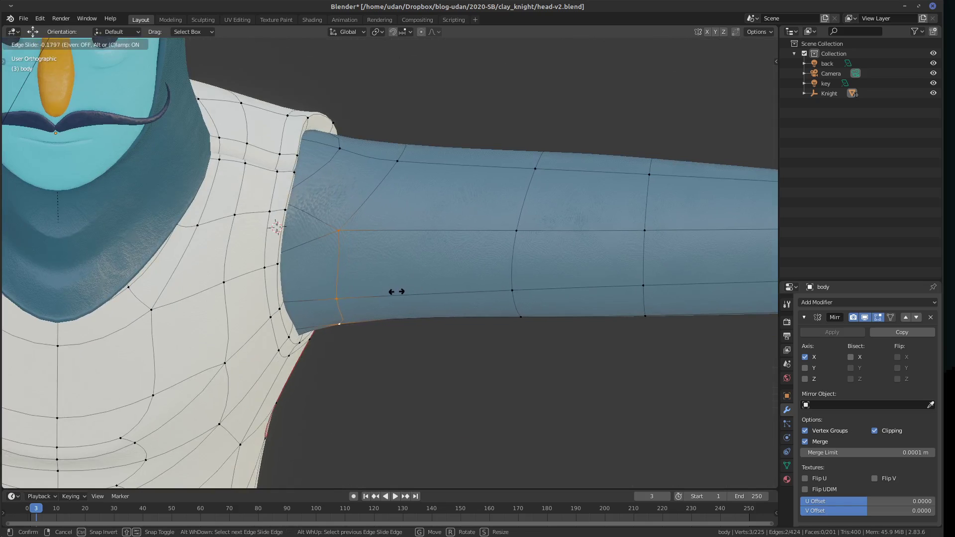
{"action": "left_click", "coordinate": [393, 293]}
{"action": "middle_click_drag", "start_coordinate": [400, 306], "coordinate": [533, 350]}
{"action": "key", "text": "KP_1"}
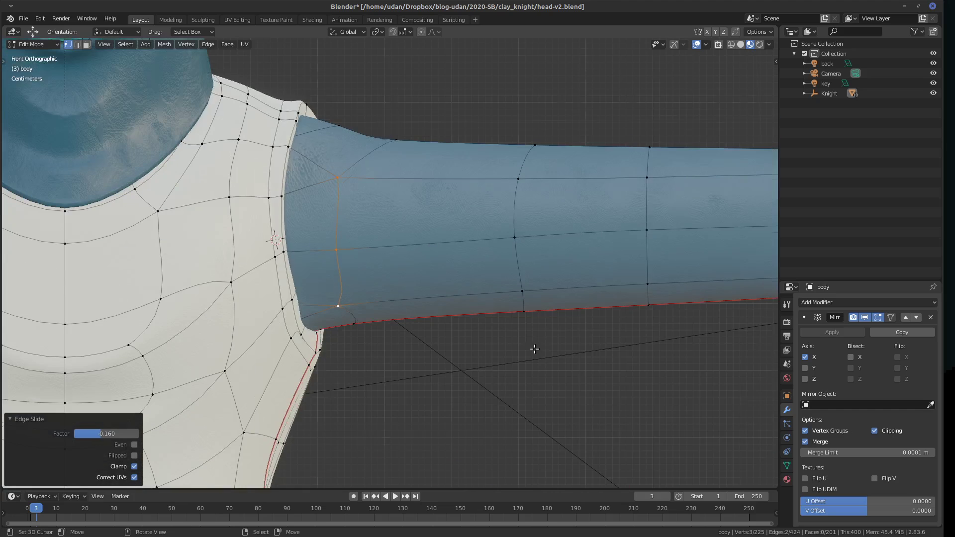
From the top, move the upper rear vertex of the shoulder loop backward and its middle top vertex outward along the arm.
{"action": "middle_click_drag", "start_coordinate": [611, 338], "coordinate": [474, 365], "text": "shift"}
{"action": "key", "text": "Tab"}
{"action": "key", "text": "KP_7"}
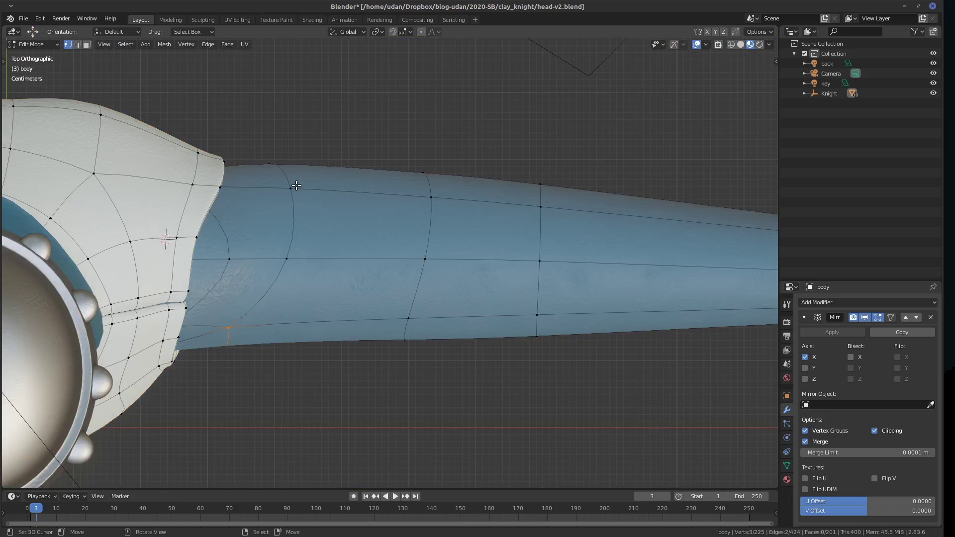
{"action": "key", "text": "g"}
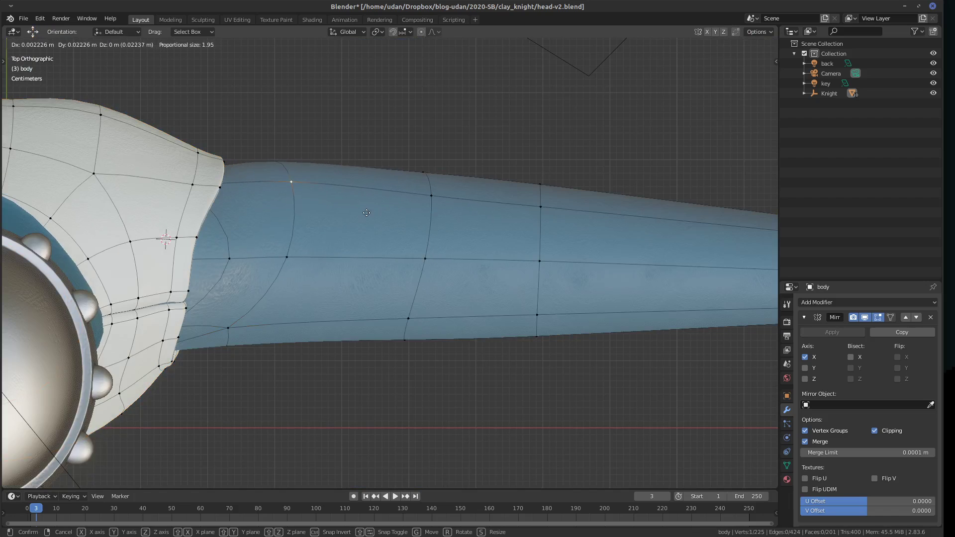
{"action": "left_click", "coordinate": [364, 219]}
{"action": "left_click", "coordinate": [309, 247]}
{"action": "key", "text": "g"}
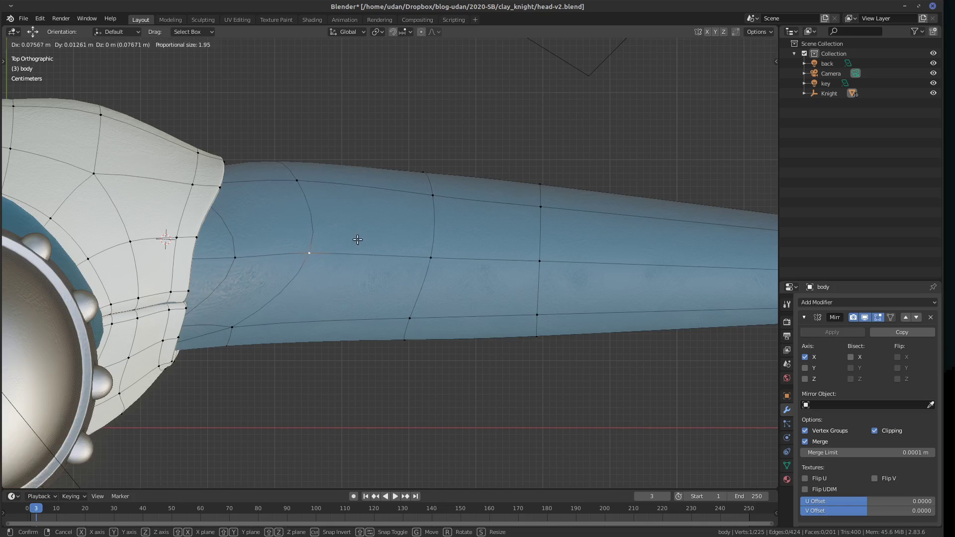
{"action": "left_click", "coordinate": [331, 244]}
Reposition the innermost top vertex, the front vertex near the armhole and the upper-arm loop's middle vertex to even out the curves.
{"action": "left_click", "coordinate": [252, 236]}
{"action": "key", "text": "g"}
{"action": "left_click", "coordinate": [253, 237]}
{"action": "key", "text": "g"}
{"action": "left_click", "coordinate": [277, 338]}
{"action": "left_click", "coordinate": [449, 275]}
{"action": "key", "text": "g"}
{"action": "left_click", "coordinate": [457, 280]}
Add an edge loop around the forearm and edge-slide the neighbouring loop toward the wrist with a factor of -0.230.
{"action": "key", "text": "ctrl+r"}
{"action": "left_click", "coordinate": [686, 268]}
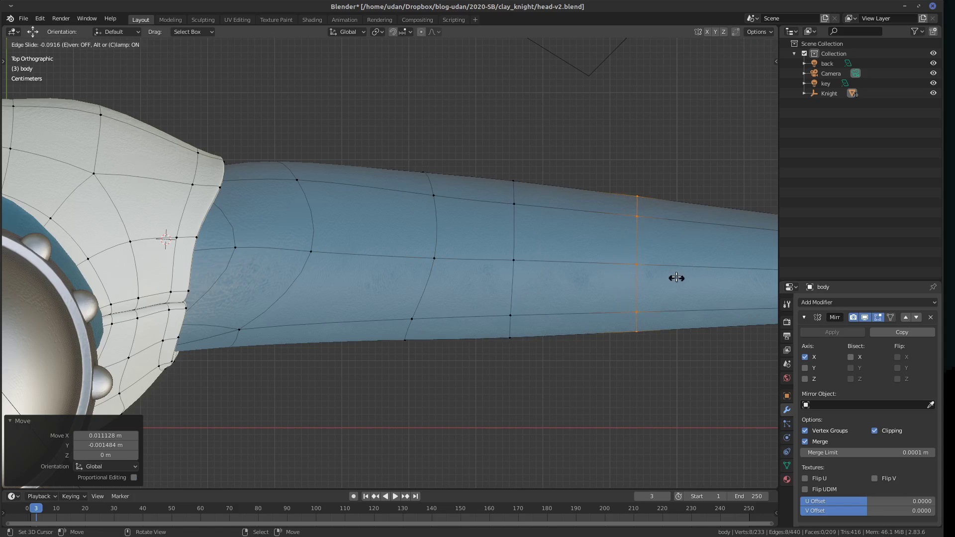
{"action": "left_click", "coordinate": [676, 278]}
{"action": "left_click", "coordinate": [514, 291], "text": "alt"}
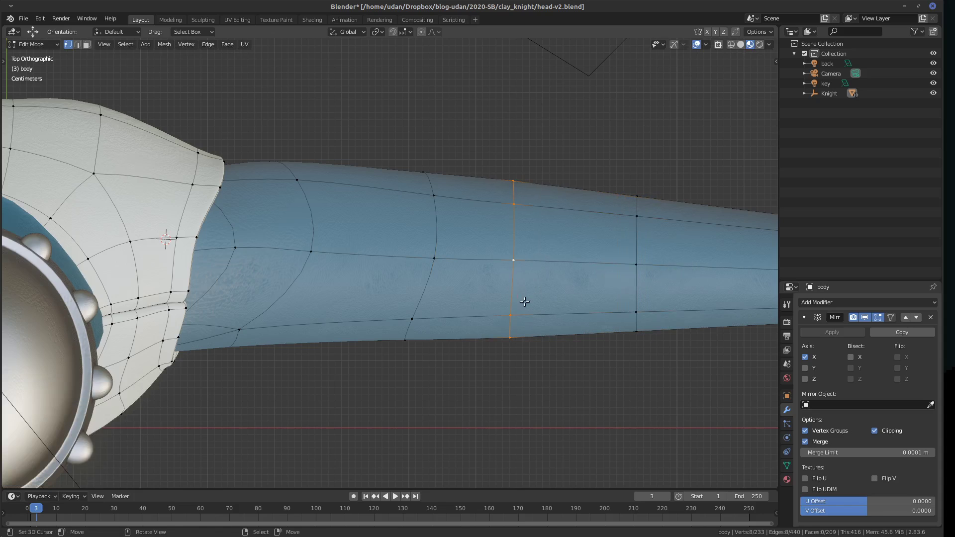
{"action": "key", "text": "g"}
{"action": "key", "text": "g"}
{"action": "left_click", "coordinate": [547, 302]}
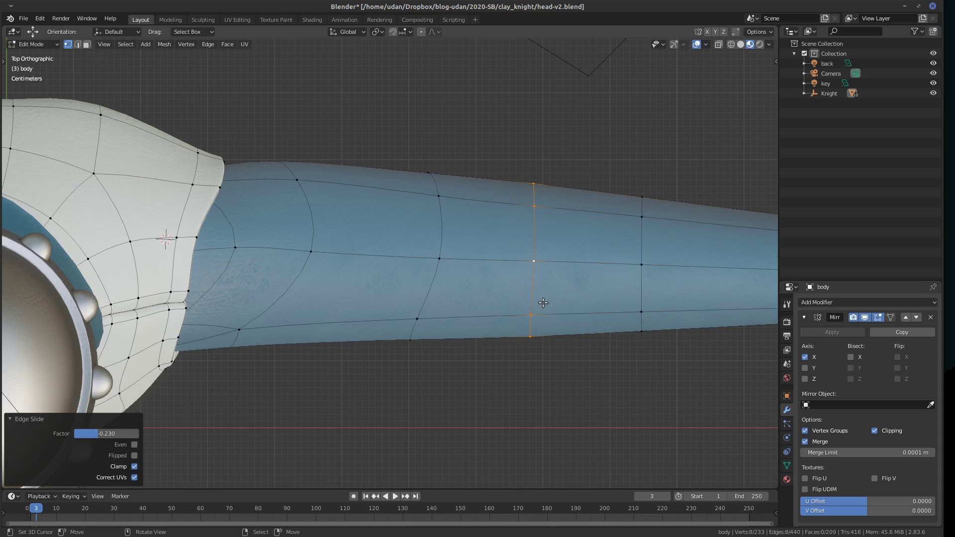
From the front, scale the wrist's end loop to 0.843 with connected smooth proportional editing at size 8.954 to taper the arm.
{"action": "key", "text": "KP_1"}
{"action": "middle_click_drag", "start_coordinate": [646, 321], "coordinate": [553, 342], "text": "shift"}
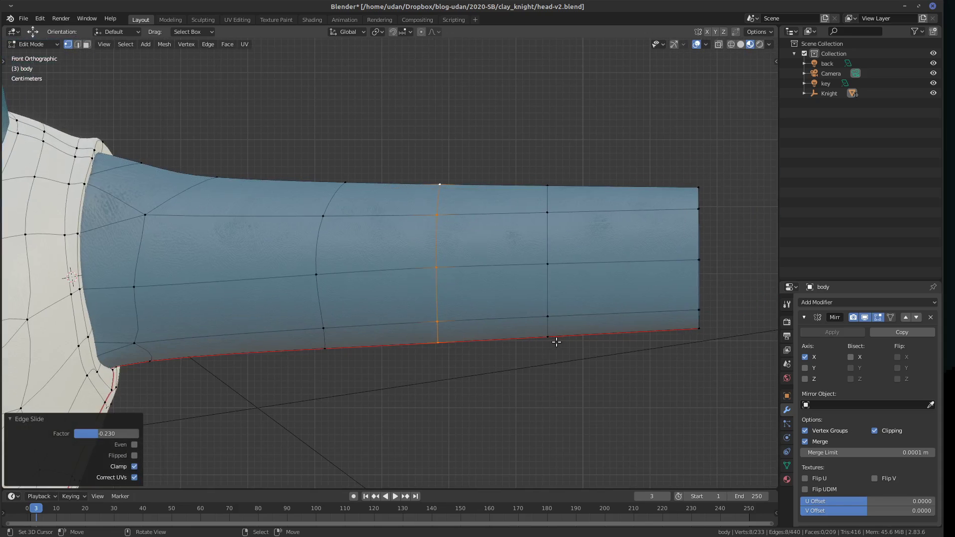
{"action": "scroll", "coordinate": [562, 344], "scroll_direction": "down", "scroll_amount": 1}
{"action": "scroll", "coordinate": [570, 344], "scroll_direction": "down", "scroll_amount": 2}
{"action": "middle_click_drag", "start_coordinate": [577, 282], "coordinate": [568, 310], "text": "shift"}
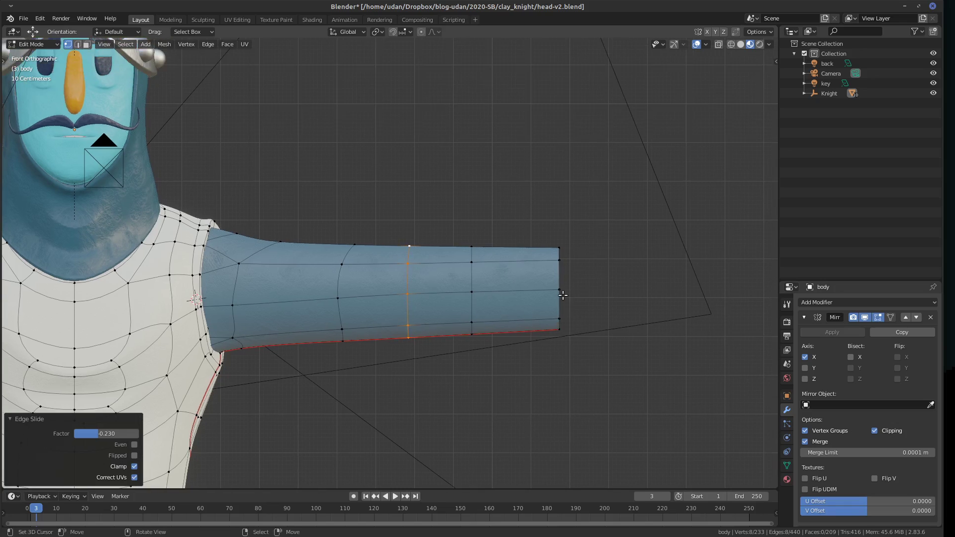
{"action": "left_click", "coordinate": [561, 301], "text": "alt"}
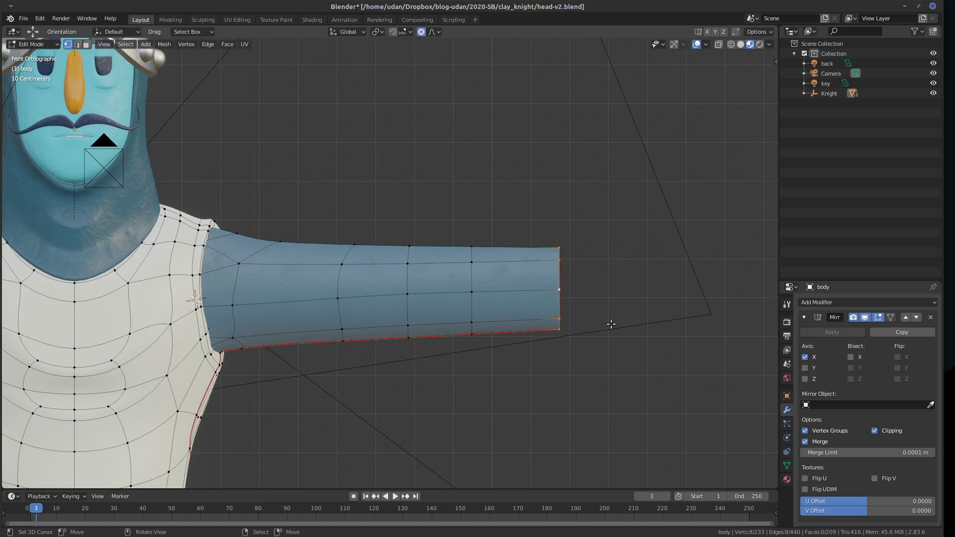
{"action": "key", "text": "s"}
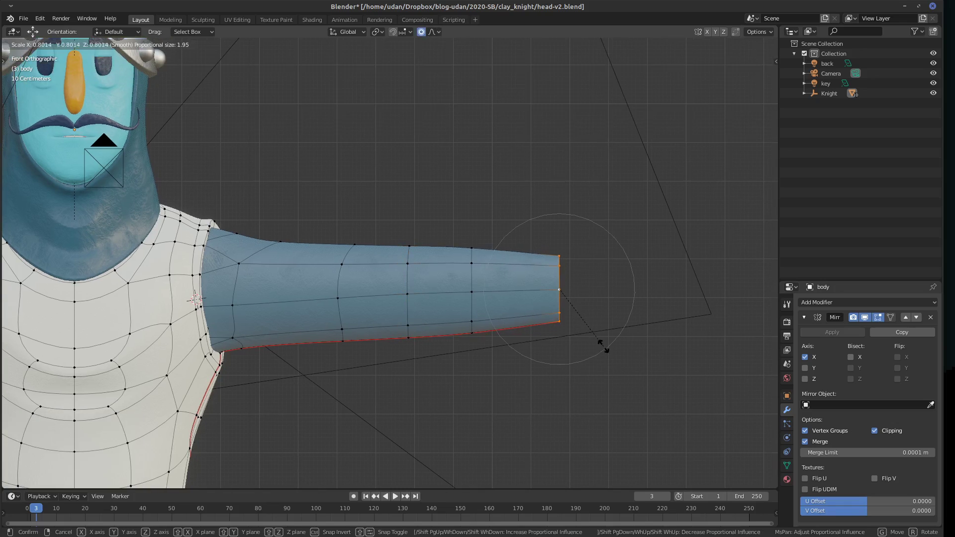
{"action": "scroll", "coordinate": [602, 344], "scroll_direction": "down", "scroll_amount": 12}
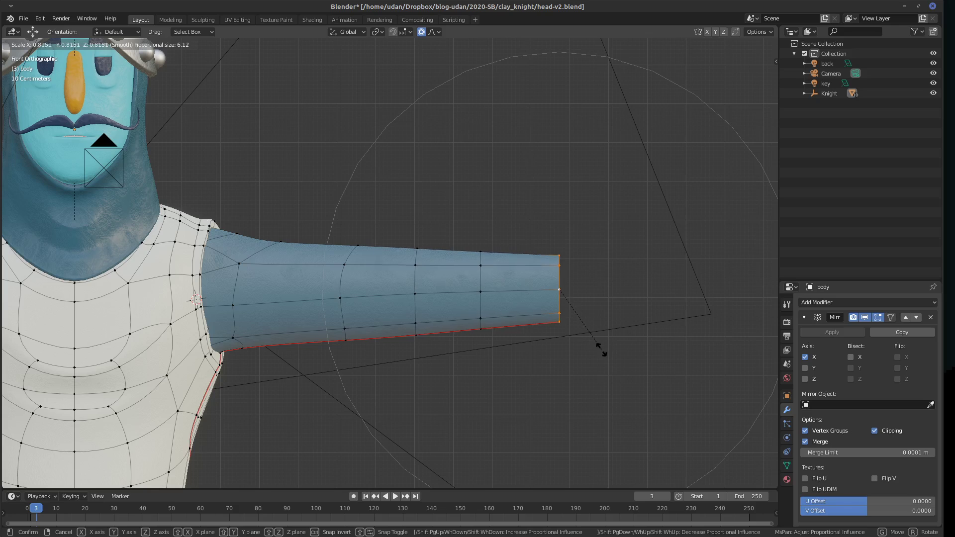
{"action": "scroll", "coordinate": [600, 348], "scroll_direction": "down", "scroll_amount": 2}
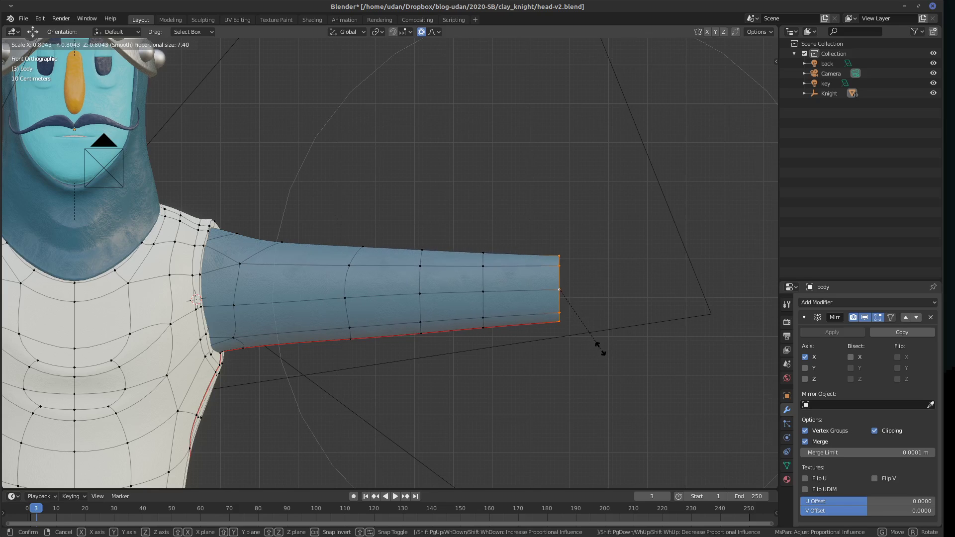
{"action": "scroll", "coordinate": [597, 351], "scroll_direction": "down", "scroll_amount": 2}
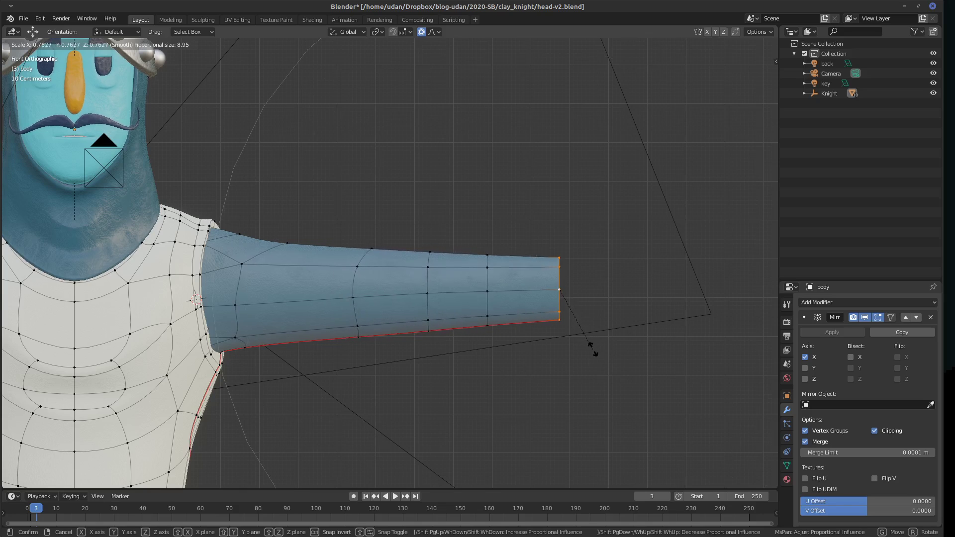
{"action": "left_click", "coordinate": [593, 356]}
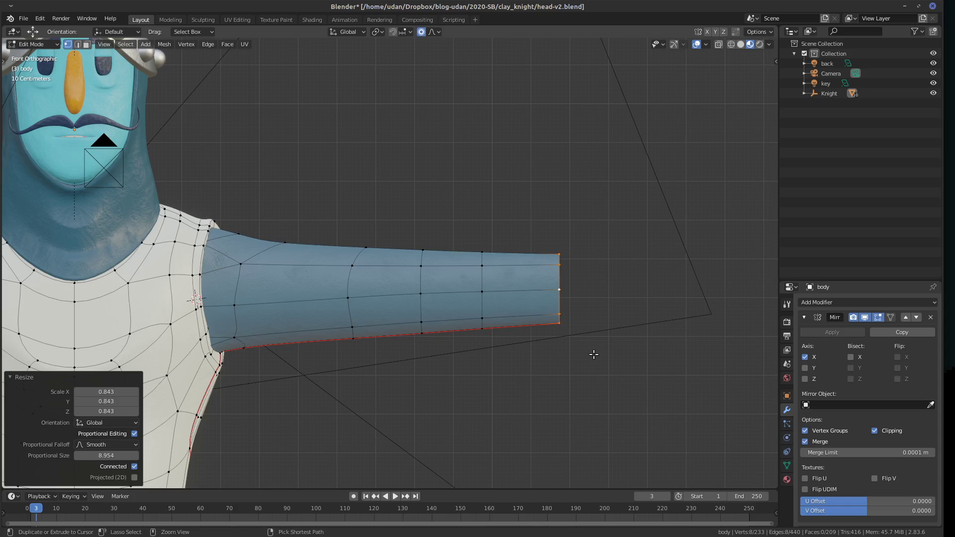
Select the whole linked arm mesh, smooth its vertices and lower the smoothing amount.
{"action": "key", "text": "ctrl+l"}
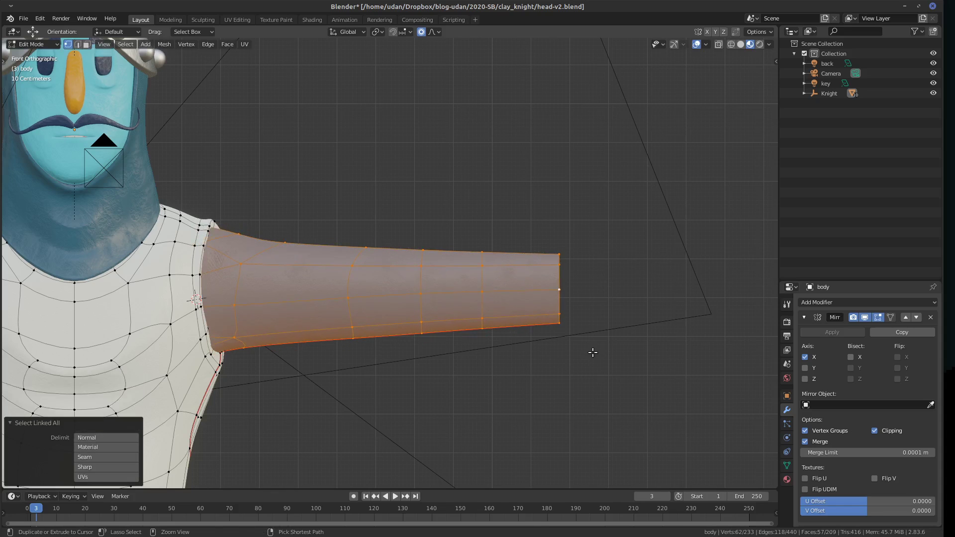
{"action": "key", "text": "ctrl+v"}
{"action": "left_click", "coordinate": [592, 354]}
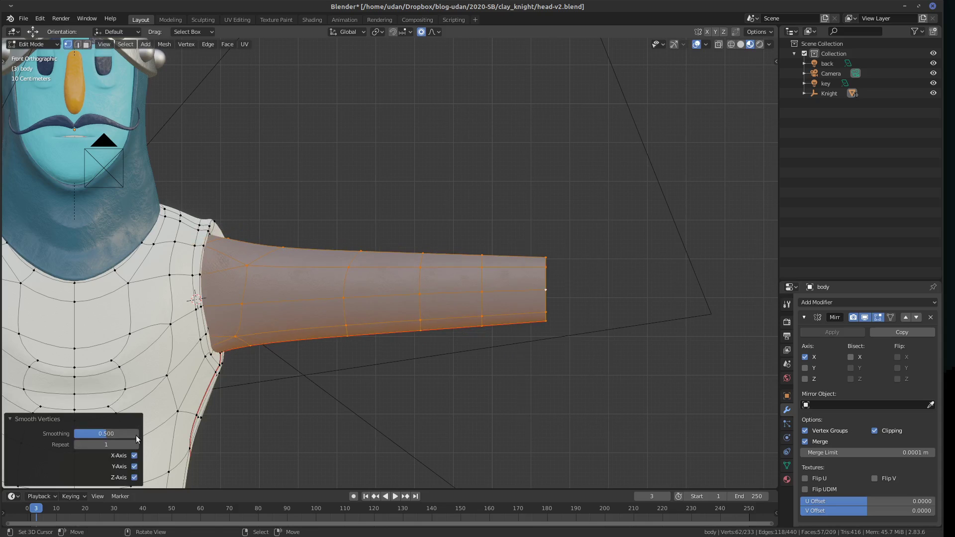
{"action": "left_click_drag", "start_coordinate": [106, 433], "coordinate": [56, 458]}
{"action": "middle_click_drag", "start_coordinate": [477, 370], "coordinate": [416, 378]}
Invert the selection and hide the torso so that only the arms remain in view.
{"action": "key", "text": "ctrl+i"}
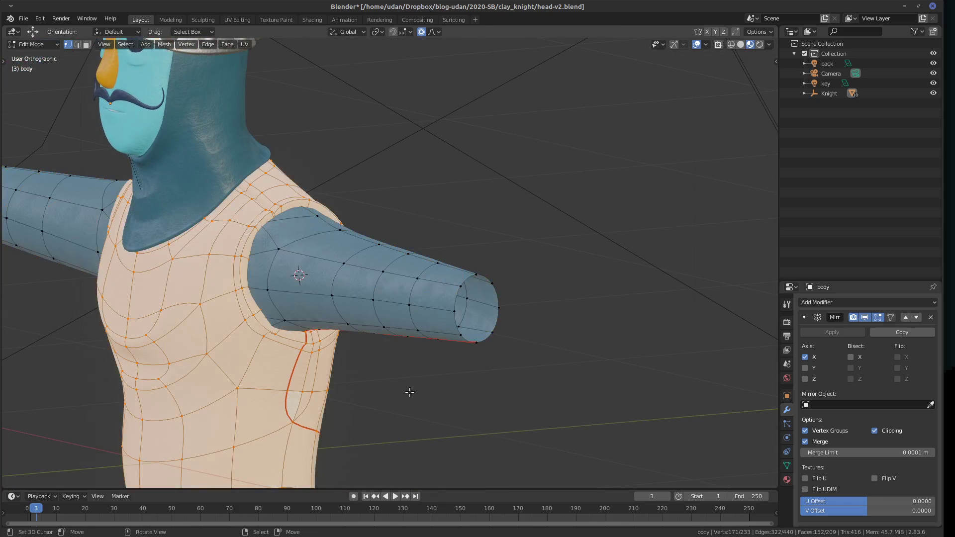
{"action": "key", "text": "h"}
{"action": "middle_click_drag", "start_coordinate": [407, 379], "coordinate": [549, 324]}
Knife-cut a horizontal line across the rear of the arm's shoulder end, through the three lengthwise edges.
{"action": "key", "text": "k"}
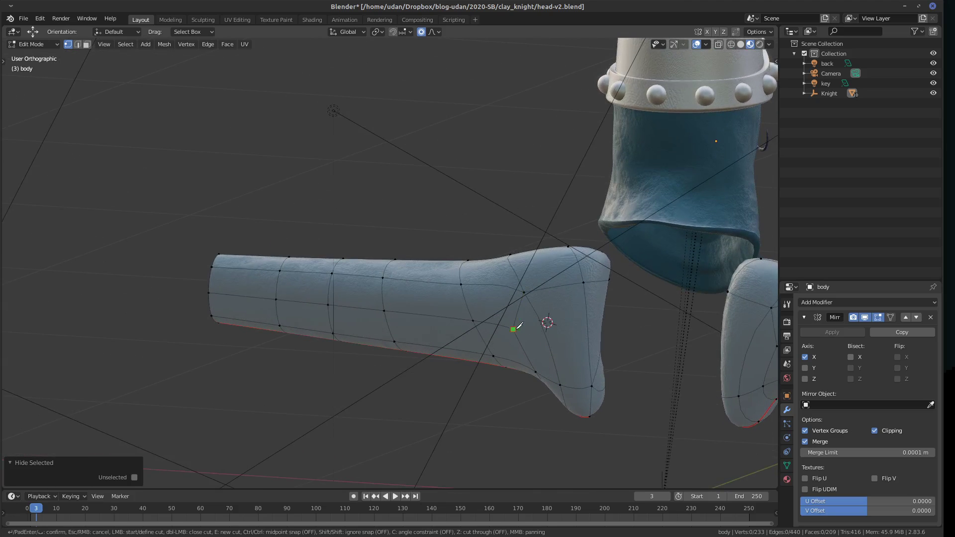
{"action": "left_click", "coordinate": [521, 327]}
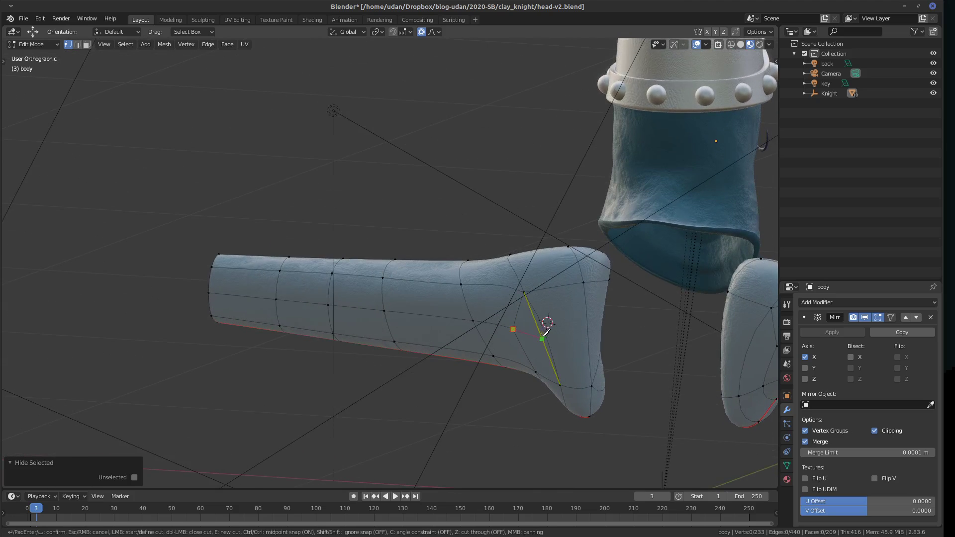
{"action": "left_click", "coordinate": [588, 334]}
{"action": "key", "text": "Return"}
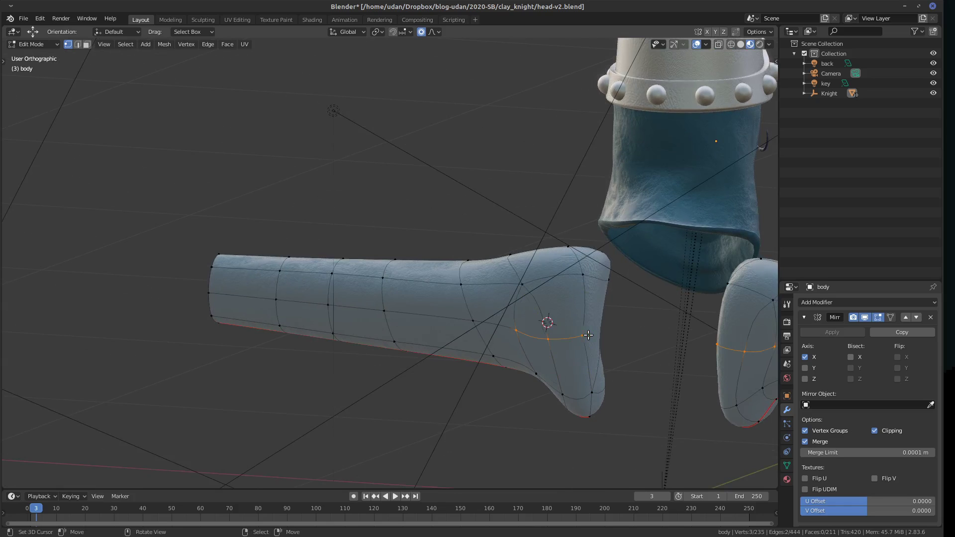
Continue the horizontal knife cut across the inner side of the arm's shoulder end, joining its two opposite edges.
{"action": "middle_click_drag", "start_coordinate": [590, 335], "coordinate": [306, 330]}
{"action": "key", "text": "k"}
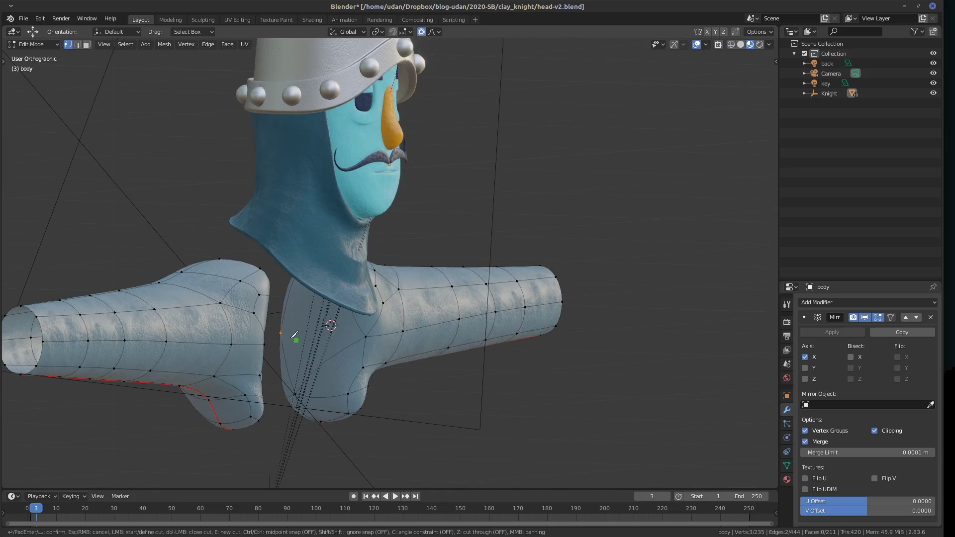
{"action": "left_click", "coordinate": [367, 337]}
{"action": "key", "text": "Return"}
Knife-cut a second short line above the first one on the rear of the shoulder end, up to the next lengthwise edge.
{"action": "middle_click_drag", "start_coordinate": [376, 352], "coordinate": [561, 335]}
{"action": "key", "text": "k"}
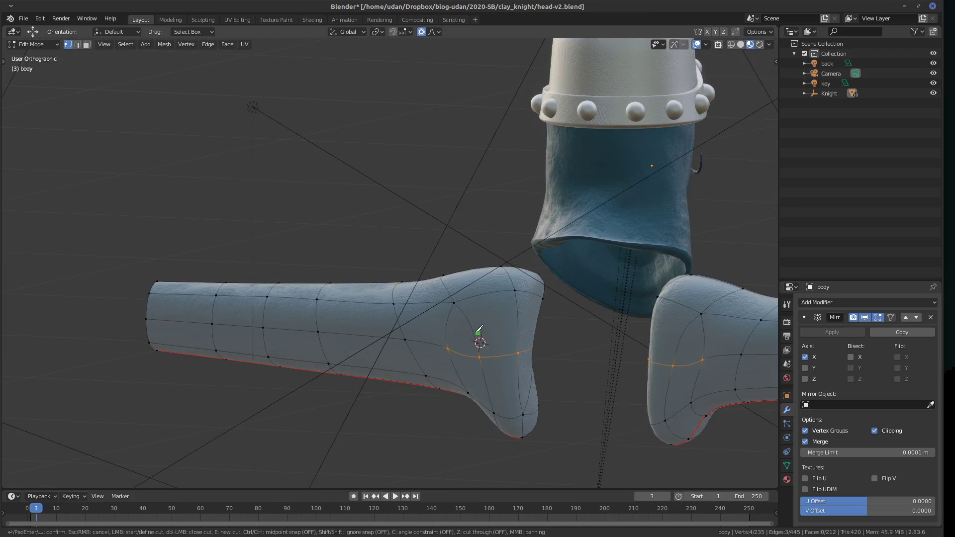
{"action": "left_click", "coordinate": [517, 324]}
{"action": "key", "text": "Return"}
Extend the upper knife cut onto the shoulder end's inner side and turn it down to meet the first horizontal cut.
{"action": "middle_click_drag", "start_coordinate": [560, 343], "coordinate": [429, 339]}
{"action": "key", "text": "k"}
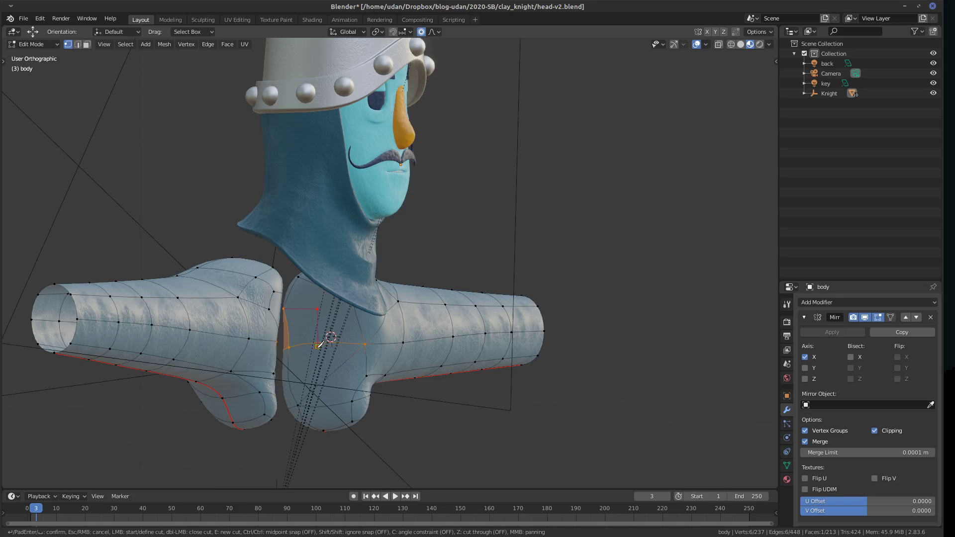
{"action": "key", "text": "Return"}
Extend the upper knife cut across the rear of the arm's shoulder end to the vertex on its inner edge.
{"action": "middle_click_drag", "start_coordinate": [356, 329], "coordinate": [499, 352]}
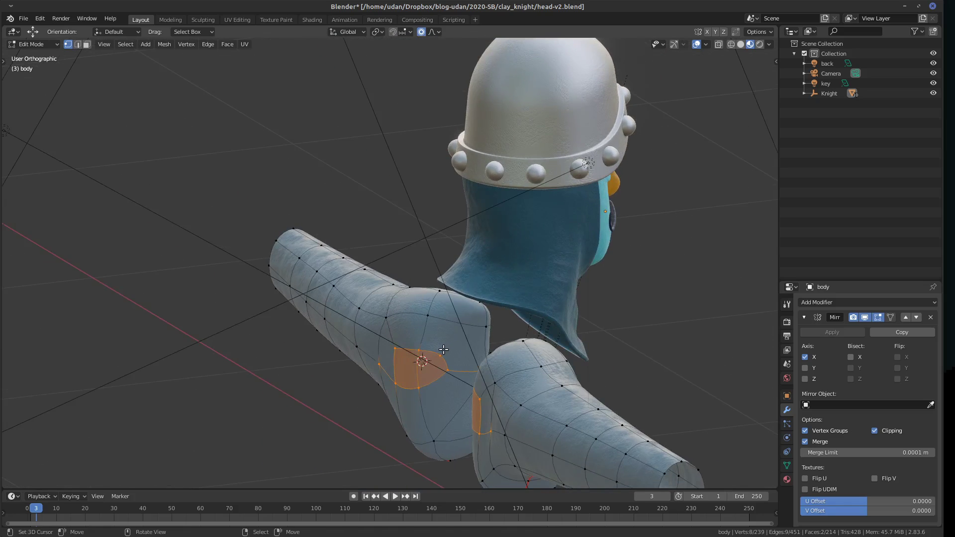
{"action": "key", "text": "k"}
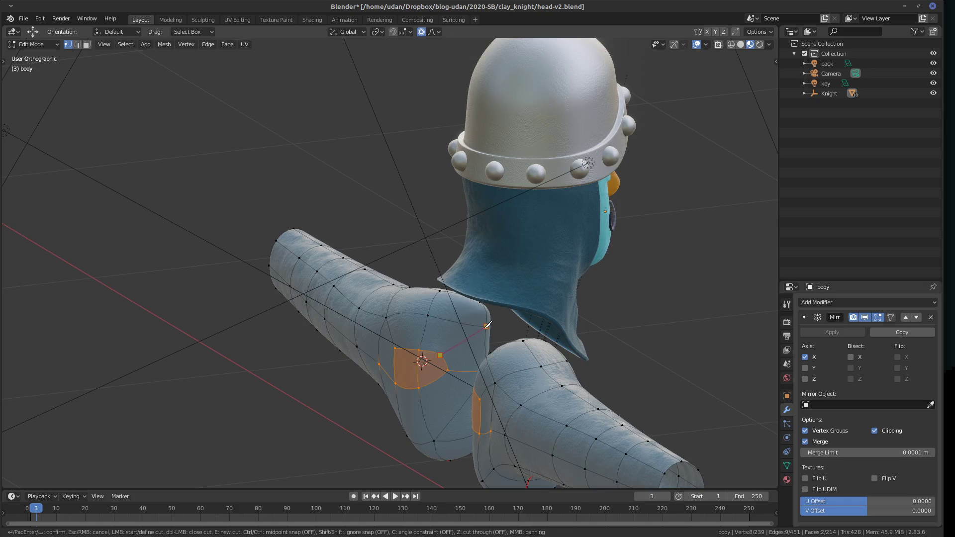
{"action": "left_click", "coordinate": [486, 325]}
{"action": "key", "text": "Return"}
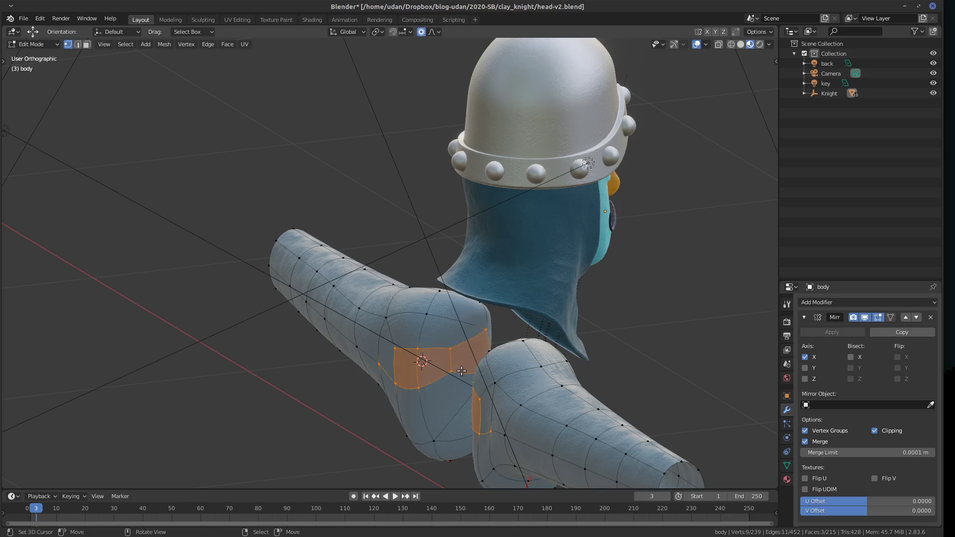
{"action": "key", "text": "Tab"}
{"action": "key", "text": "Tab"}
Delete the central vertex on the inner side of the arm's shoulder end together with its surrounding faces.
{"action": "middle_click_drag", "start_coordinate": [462, 371], "coordinate": [381, 344]}
{"action": "left_click", "coordinate": [387, 346]}
{"action": "right_click", "coordinate": [347, 356]}
{"action": "key", "text": "z"}
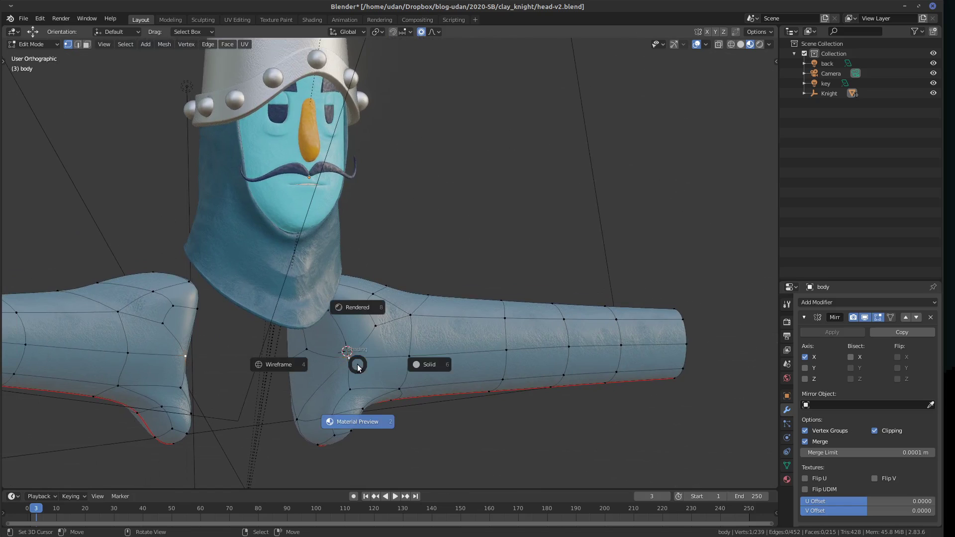
{"action": "key", "text": "Escape"}
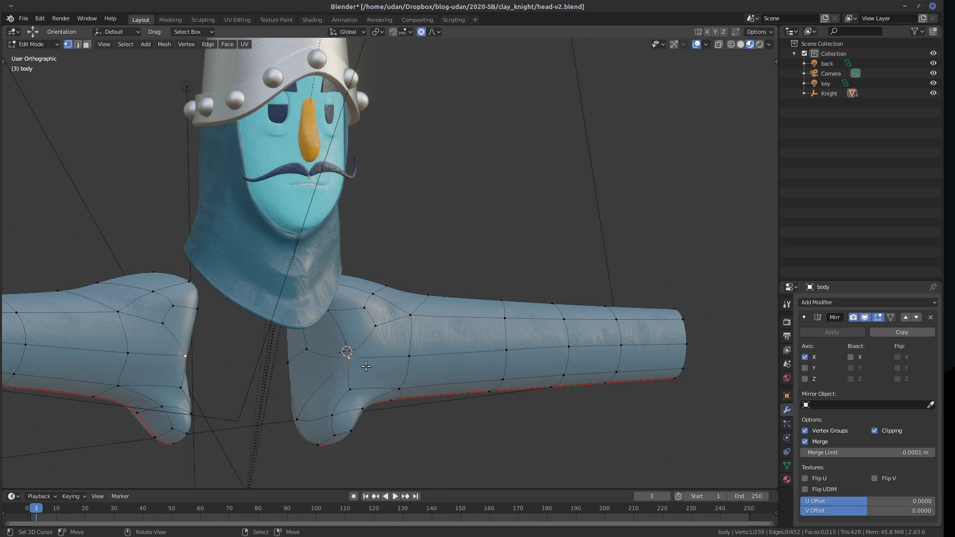
{"action": "key", "text": "x"}
{"action": "left_click", "coordinate": [368, 363]}
Connect two opposite rim vertices of the shoulder hole with an edge and subdivide that edge once.
{"action": "middle_click_drag", "start_coordinate": [387, 369], "coordinate": [397, 351]}
{"action": "right_click", "coordinate": [311, 345], "text": "shift"}
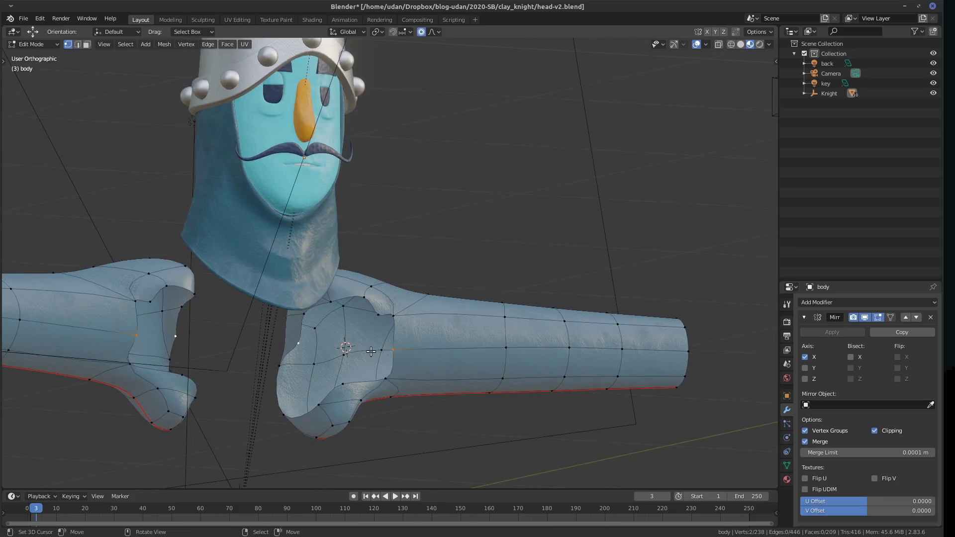
{"action": "key", "text": "f"}
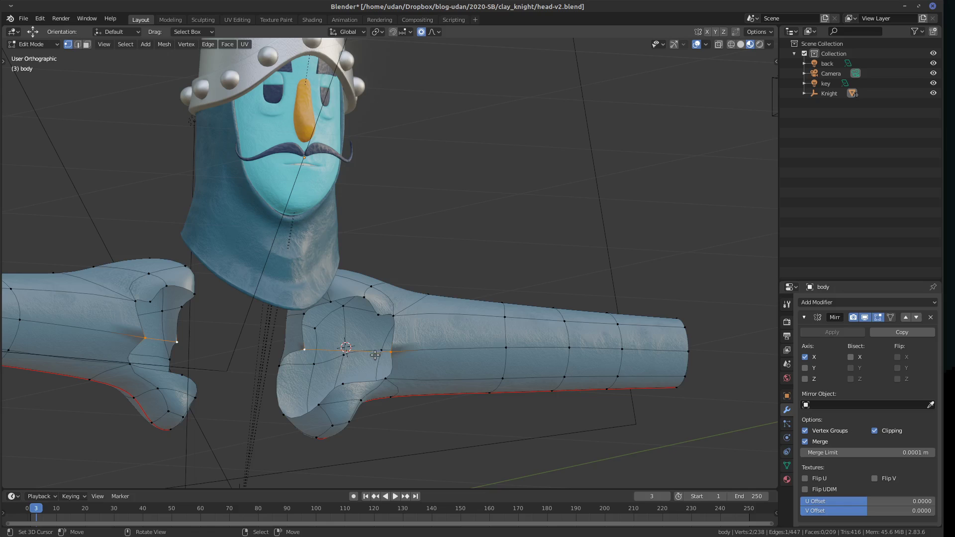
{"action": "right_click", "coordinate": [375, 355]}
{"action": "left_click", "coordinate": [344, 292]}
Move the new edge's middle vertex forward about 0.114 m in top view, with proportional editing off.
{"action": "middle_click_drag", "start_coordinate": [371, 359], "coordinate": [315, 368]}
{"action": "left_click", "coordinate": [312, 367]}
{"action": "key", "text": "g"}
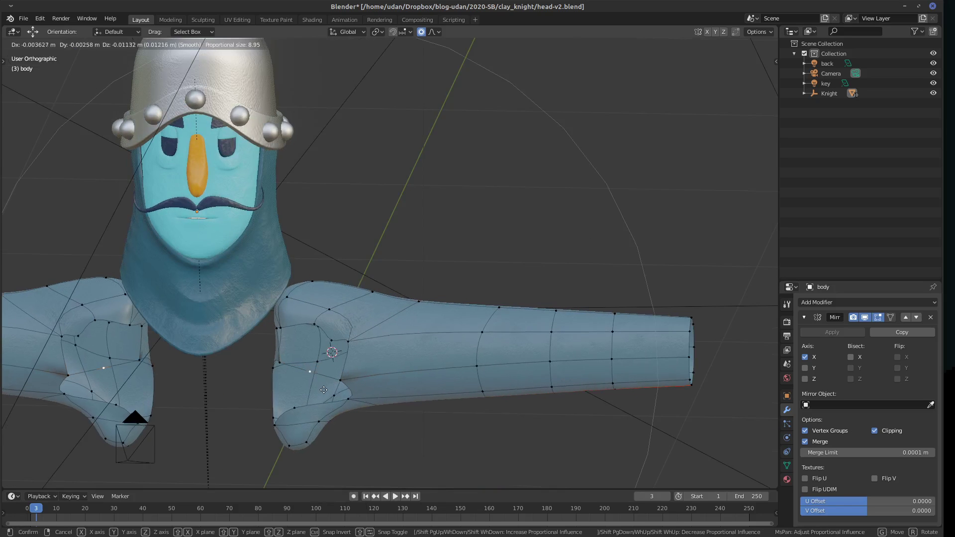
{"action": "right_click", "coordinate": [324, 388]}
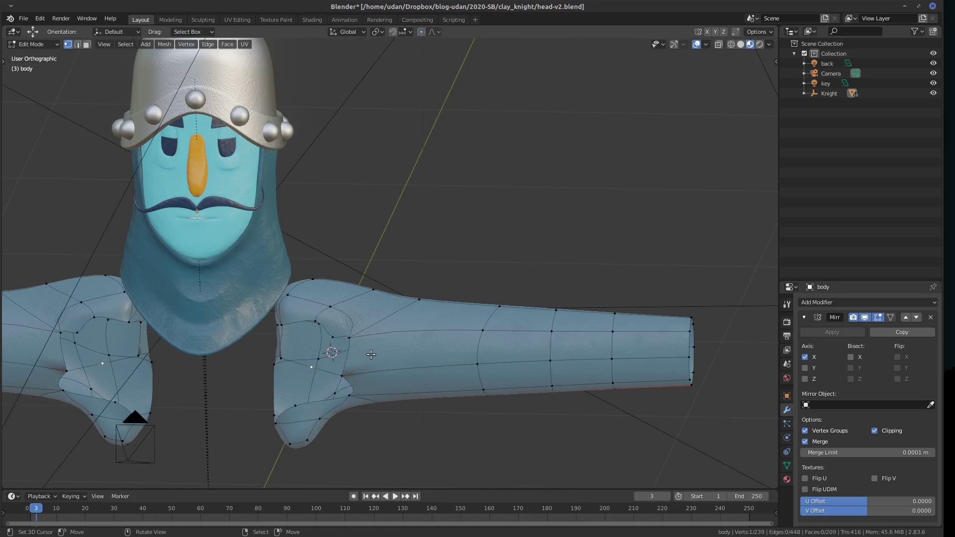
{"action": "key", "text": "KP_7"}
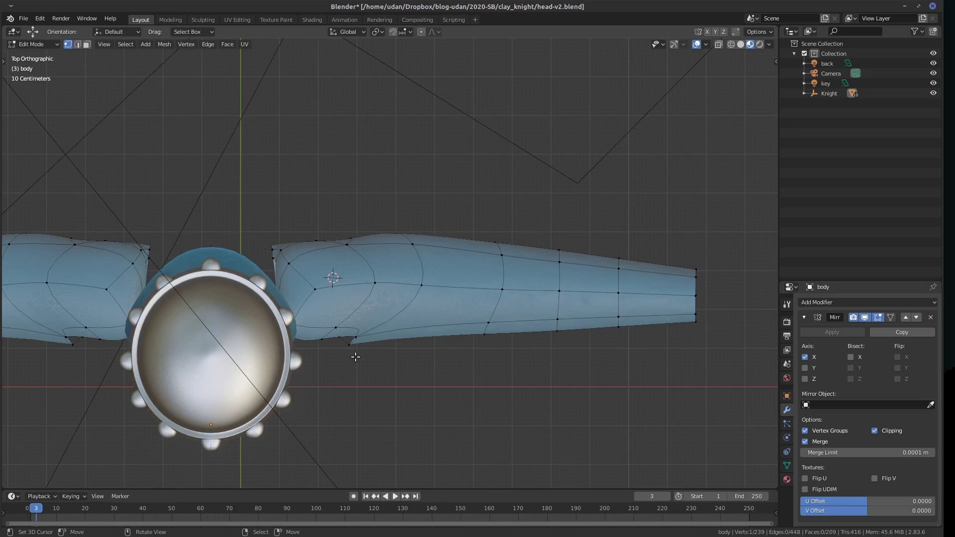
{"action": "key", "text": "g"}
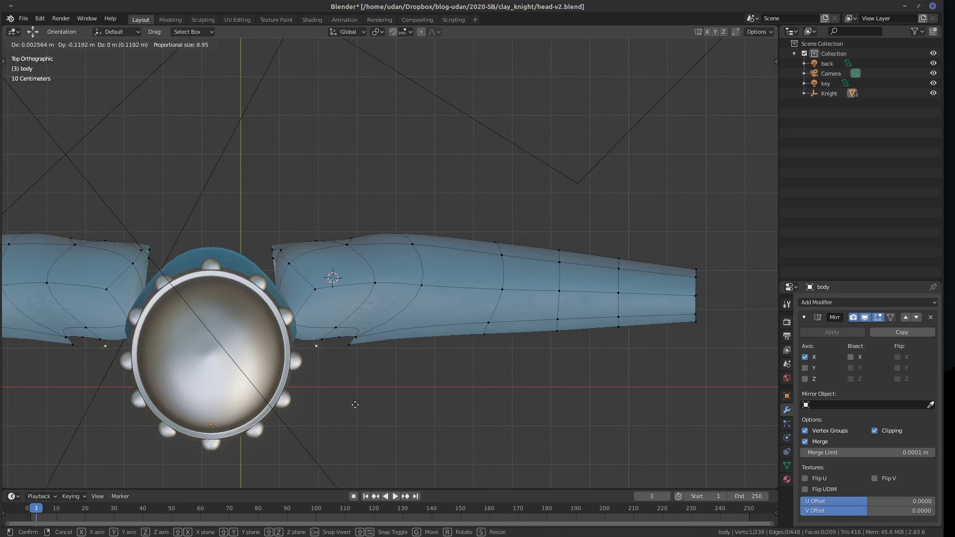
{"action": "left_click", "coordinate": [356, 398]}
Fill a four-sided face between the moved middle vertex and the vertices on the hole's upper front rim.
{"action": "key", "text": "KP_1"}
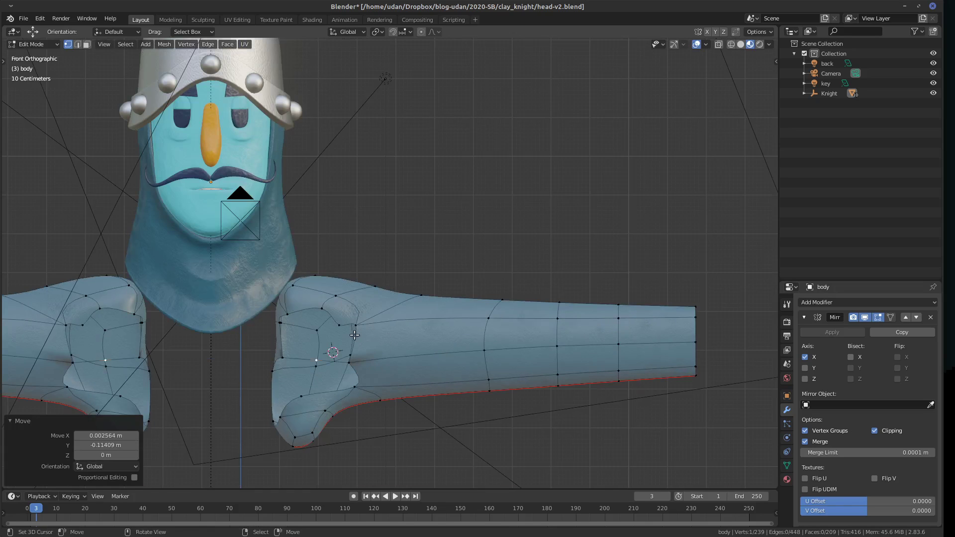
{"action": "left_click", "coordinate": [352, 355]}
{"action": "left_click", "coordinate": [356, 325], "text": "shift"}
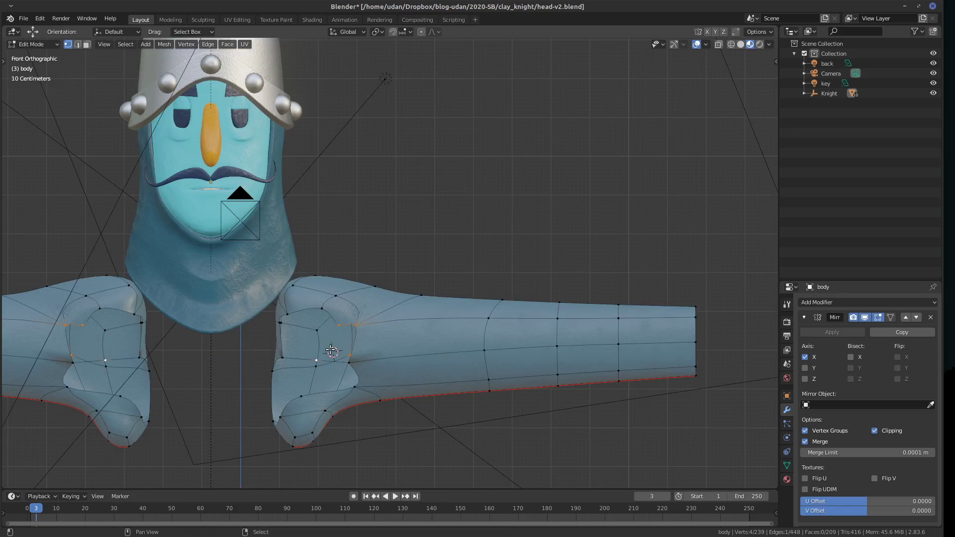
{"action": "middle_click_drag", "start_coordinate": [377, 346], "coordinate": [407, 336]}
{"action": "right_click", "coordinate": [395, 342]}
{"action": "right_click", "coordinate": [366, 335], "text": "shift"}
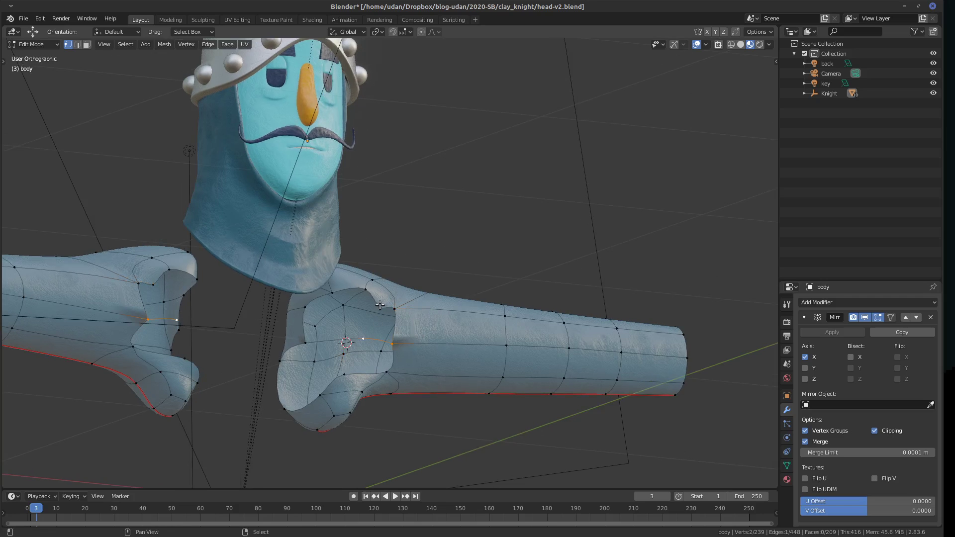
{"action": "left_click", "coordinate": [399, 306], "text": "shift"}
{"action": "key", "text": "f"}
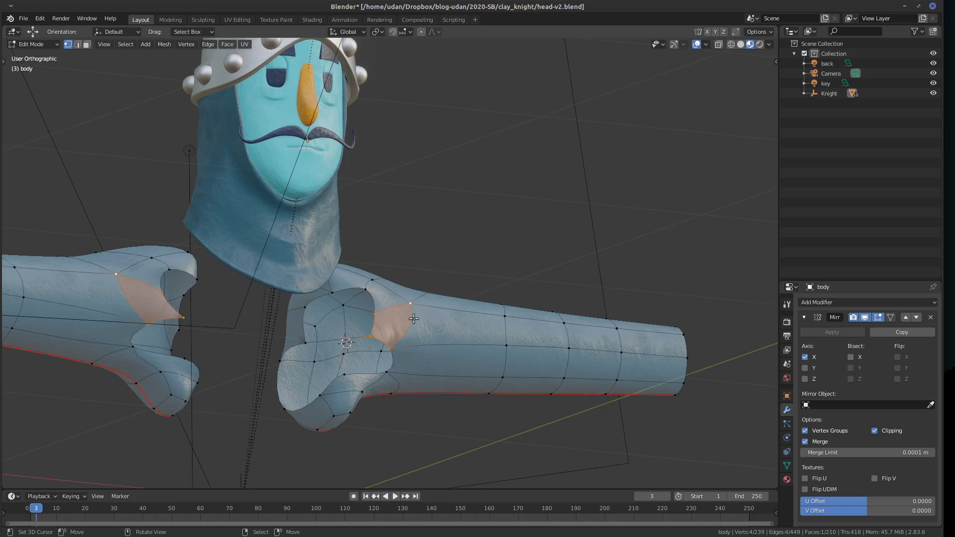
Fill a four-sided face between the middle vertex and the vertices on the hole's lower front rim.
{"action": "middle_click_drag", "start_coordinate": [394, 341], "coordinate": [359, 367]}
{"action": "left_click", "coordinate": [356, 370]}
{"action": "left_click", "coordinate": [347, 365], "text": "shift"}
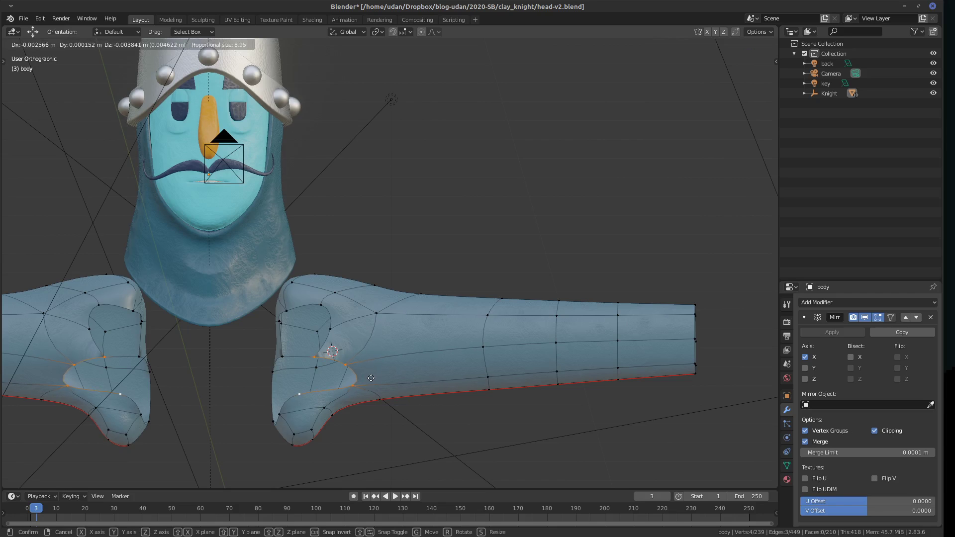
{"action": "key", "text": "f"}
Connect the middle vertex to the vertex on the hole's lower rear rim with a new edge.
{"action": "left_click_drag", "start_coordinate": [371, 378], "coordinate": [436, 363], "text": "alt"}
{"action": "left_click", "coordinate": [367, 384]}
{"action": "left_click_drag", "start_coordinate": [367, 384], "coordinate": [438, 378], "text": "alt"}
{"action": "right_click", "coordinate": [439, 379]}
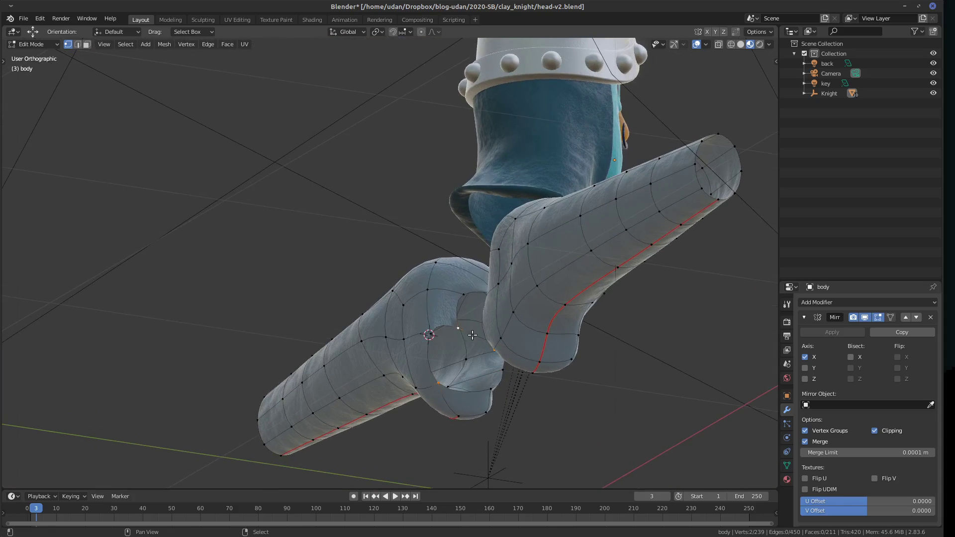
{"action": "left_click_drag", "start_coordinate": [472, 330], "coordinate": [462, 383], "text": "alt"}
{"action": "key", "text": "f"}
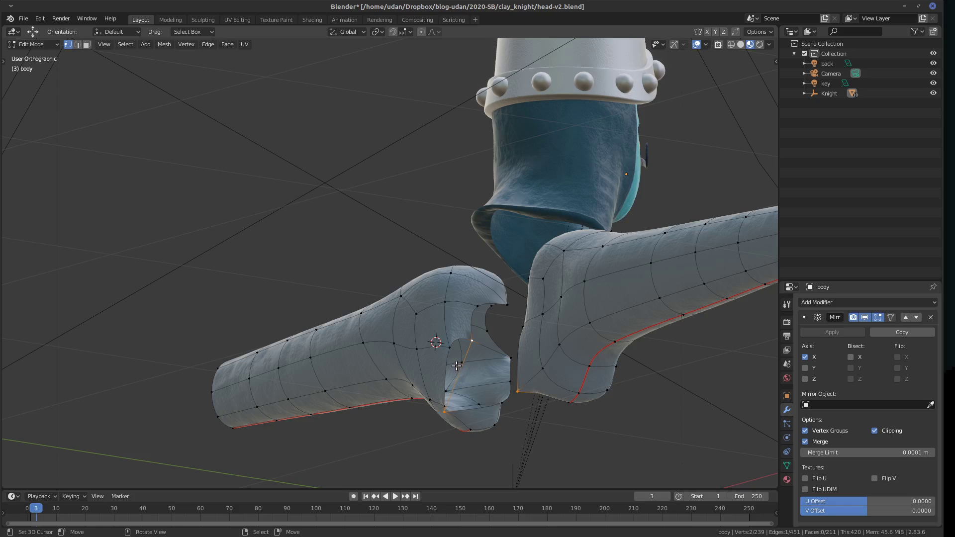
Subdivide the new lower edge once and move its middle vertex about -0.054 m along the Y axis.
{"action": "right_click", "coordinate": [457, 366]}
{"action": "left_click", "coordinate": [423, 292]}
{"action": "key", "text": "g"}
{"action": "key", "text": "y"}
{"action": "left_click", "coordinate": [472, 393]}
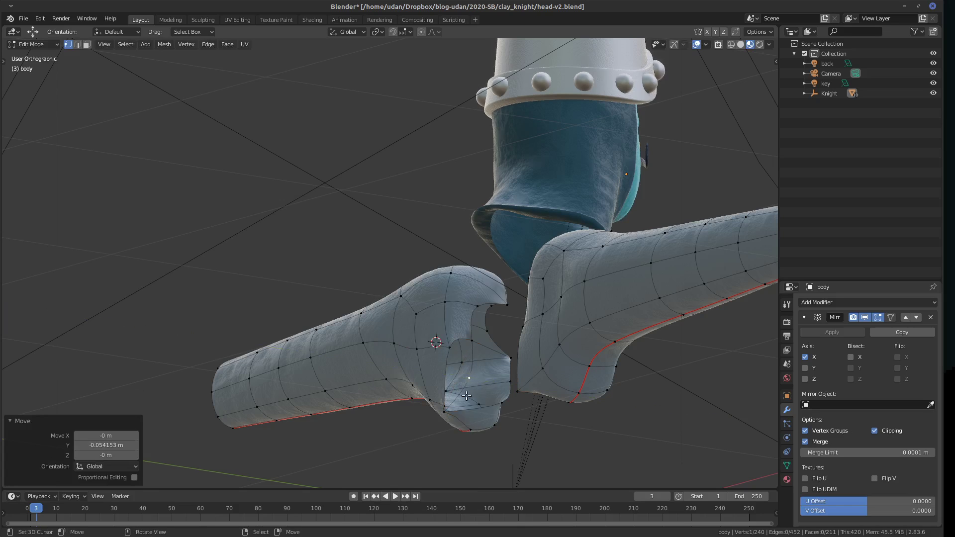
Fill two four-sided faces along the subdivided edge, closing part of the hole's lower rear area.
{"action": "right_click", "coordinate": [451, 407]}
{"action": "left_click", "coordinate": [470, 342], "text": "shift"}
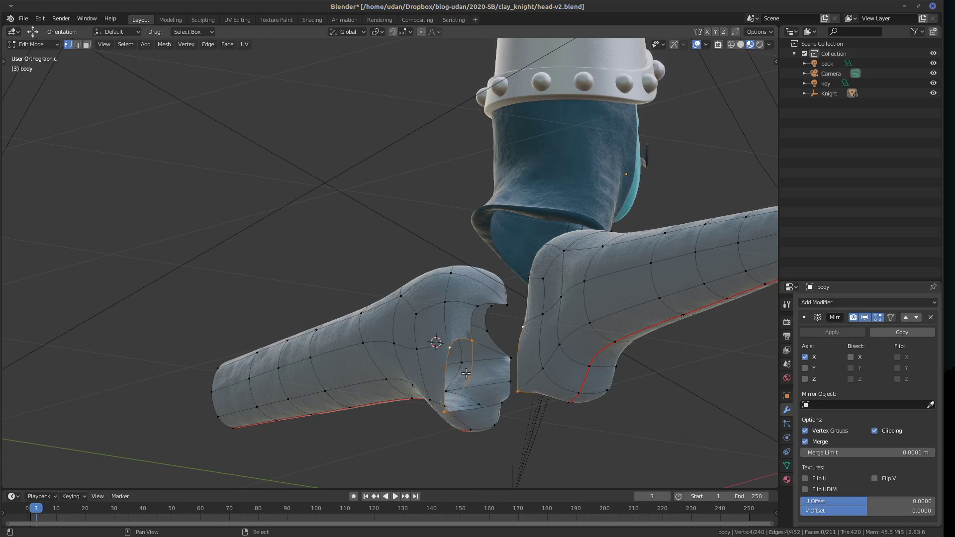
{"action": "key", "text": "f"}
{"action": "middle_click_drag", "start_coordinate": [496, 409], "coordinate": [320, 399]}
{"action": "left_click", "coordinate": [320, 399]}
{"action": "left_click", "coordinate": [385, 363], "text": "shift"}
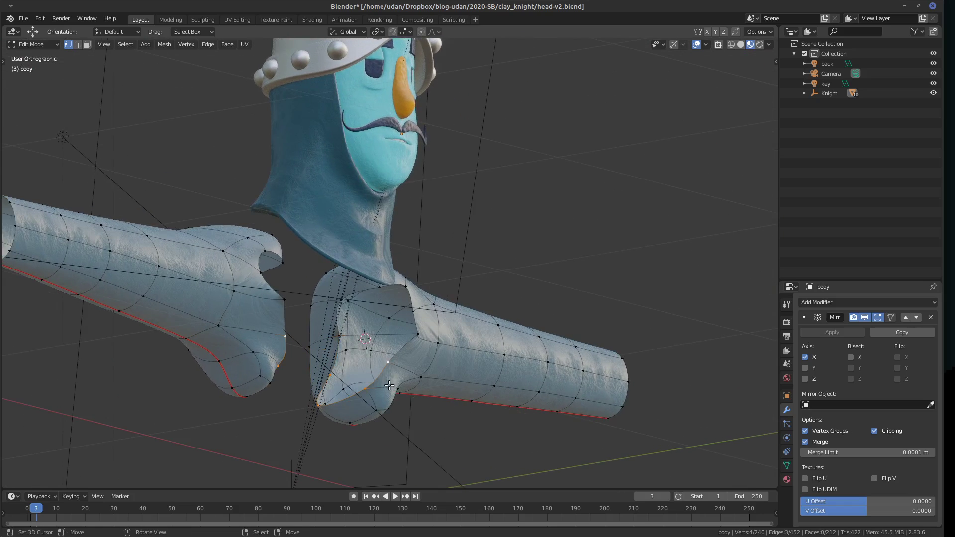
{"action": "key", "text": "f"}
Fill the next four-sided face in the lower half of the shoulder hole, below its middle vertices.
{"action": "middle_click_drag", "start_coordinate": [387, 389], "coordinate": [388, 385]}
{"action": "left_click", "coordinate": [376, 387]}
{"action": "left_click", "coordinate": [341, 415], "text": "shift"}
{"action": "left_click", "coordinate": [306, 389], "text": "shift"}
{"action": "key", "text": "f"}
Fill the upper front gap and the last remaining four-sided gap of the shoulder hole with faces.
{"action": "middle_click_drag", "start_coordinate": [391, 390], "coordinate": [386, 380]}
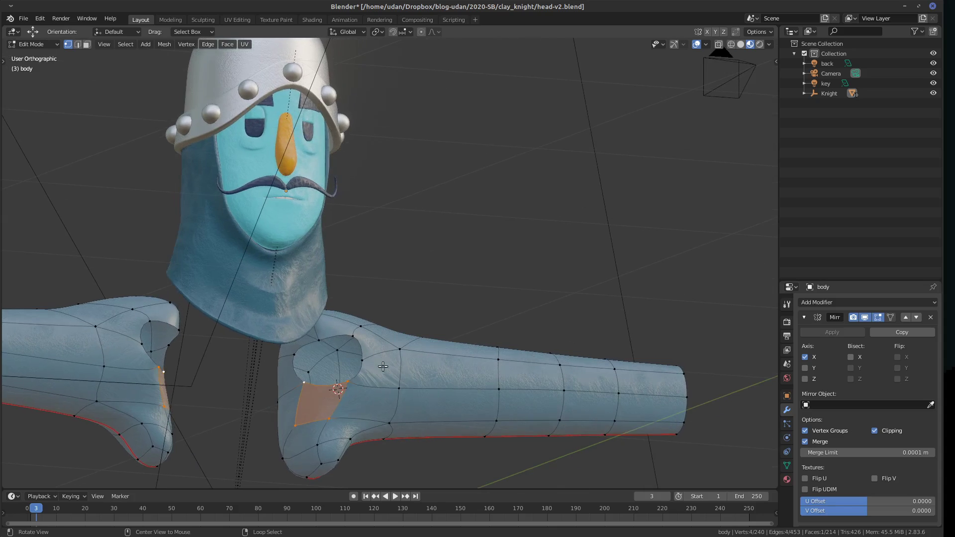
{"action": "left_click", "coordinate": [346, 379]}
{"action": "left_click", "coordinate": [319, 341], "text": "shift"}
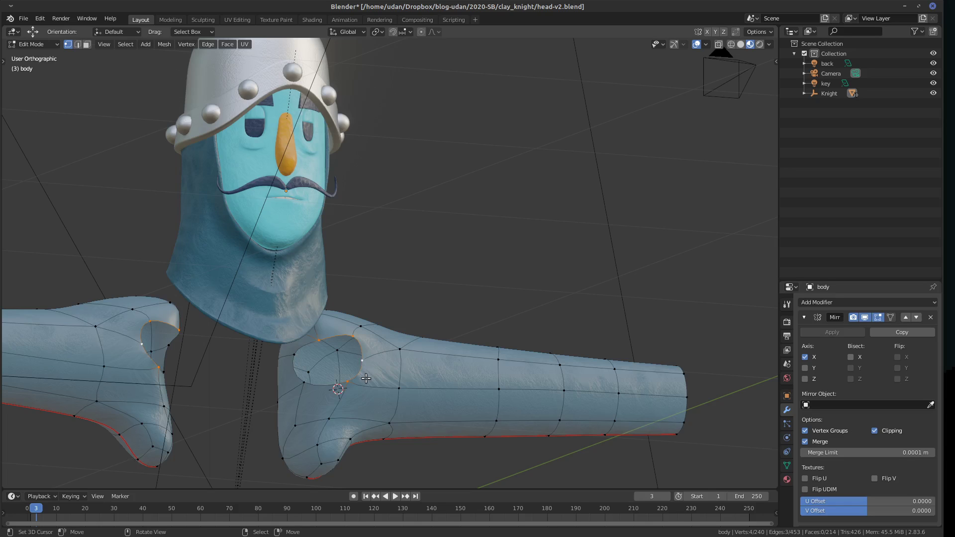
{"action": "key", "text": "f"}
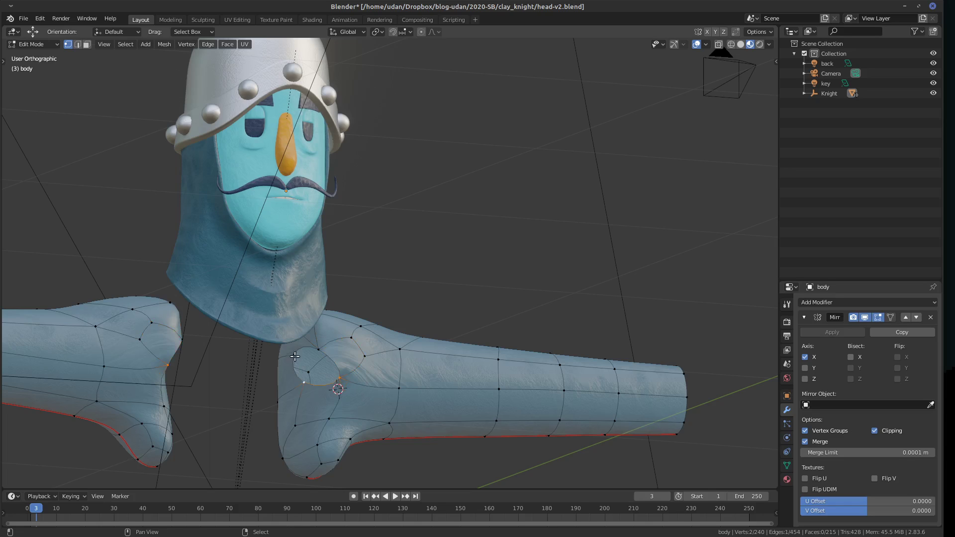
{"action": "key", "text": "f"}
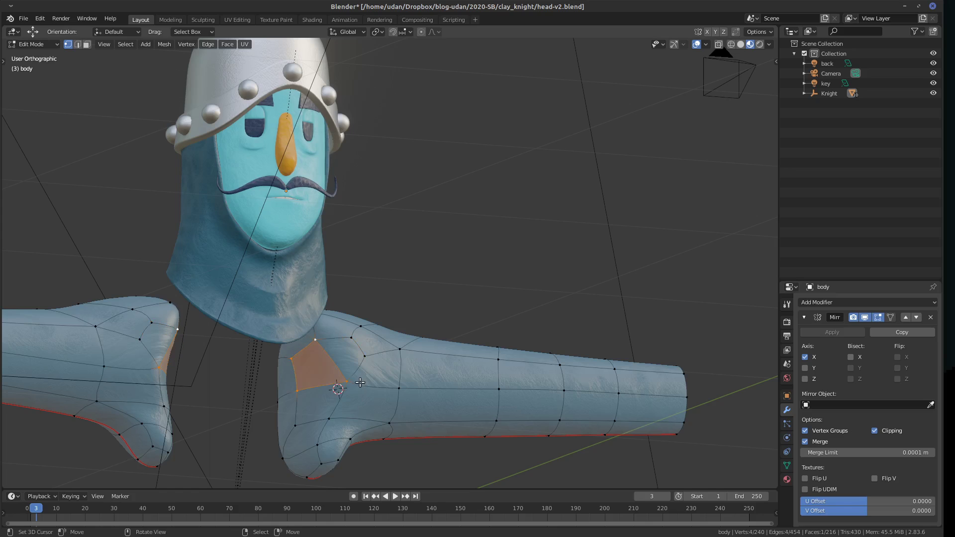
Select the chain of vertices running around the arm's shoulder end from front to rear, undoing the last selection.
{"action": "middle_click_drag", "start_coordinate": [382, 382], "coordinate": [417, 393]}
{"action": "left_click", "coordinate": [309, 466]}
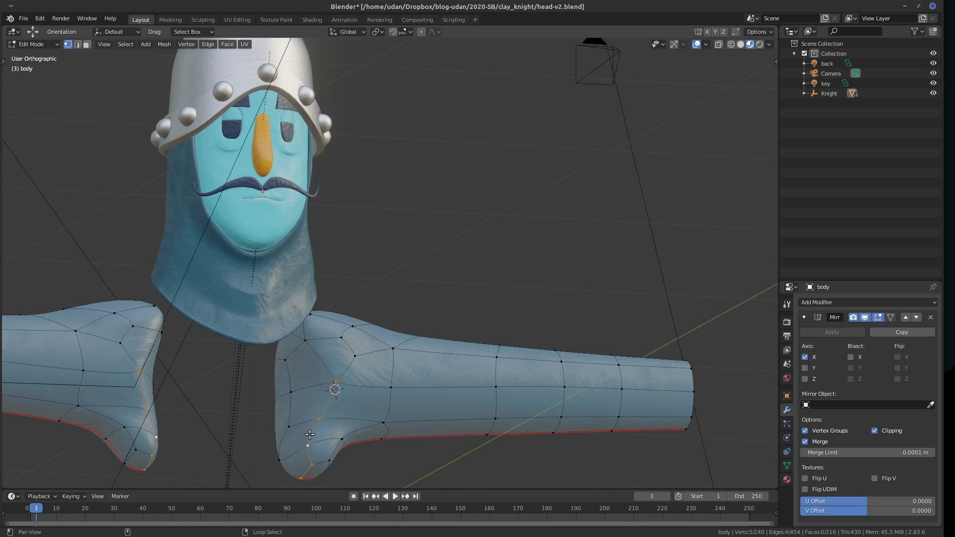
{"action": "middle_click_drag", "start_coordinate": [361, 362], "coordinate": [462, 387]}
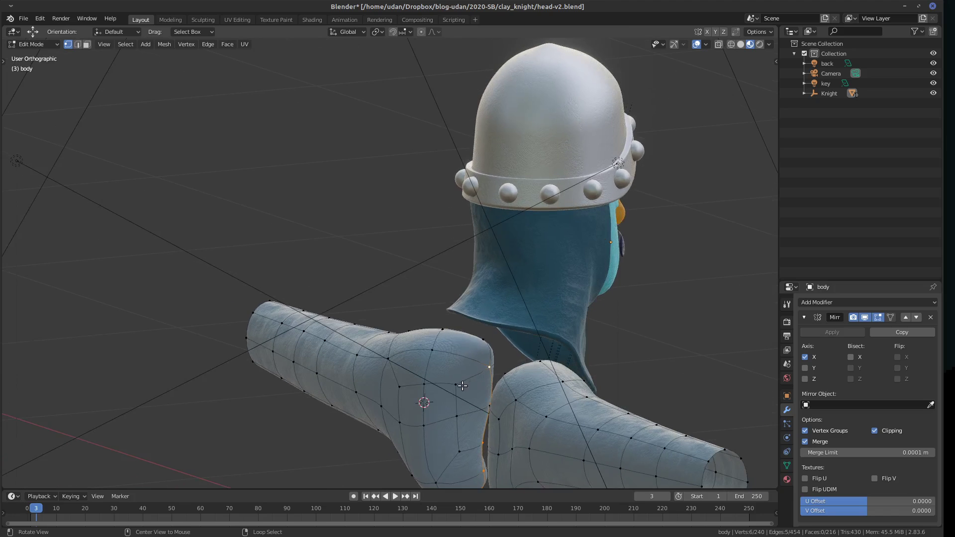
{"action": "left_click", "coordinate": [472, 372], "text": "alt+shift"}
{"action": "middle_click_drag", "start_coordinate": [463, 399], "coordinate": [435, 372]}
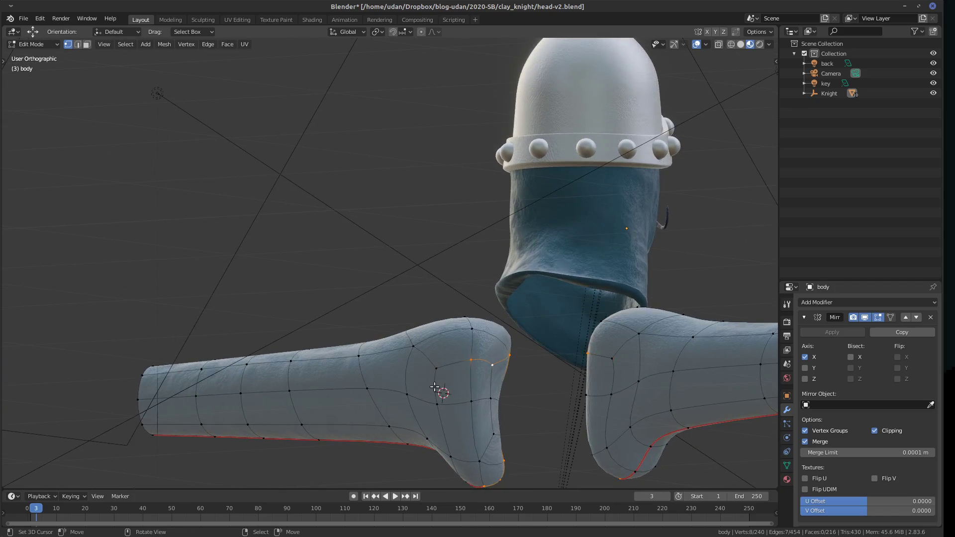
{"action": "left_click", "coordinate": [479, 460], "text": "shift"}
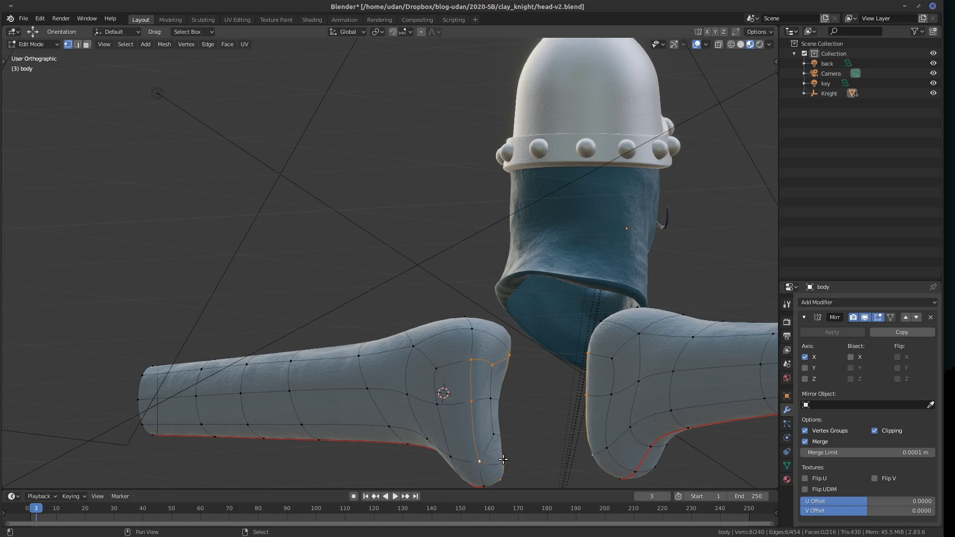
{"action": "middle_click_drag", "start_coordinate": [493, 468], "coordinate": [398, 440]}
{"action": "left_click", "coordinate": [359, 446], "text": "shift"}
{"action": "key", "text": "ctrl+z"}
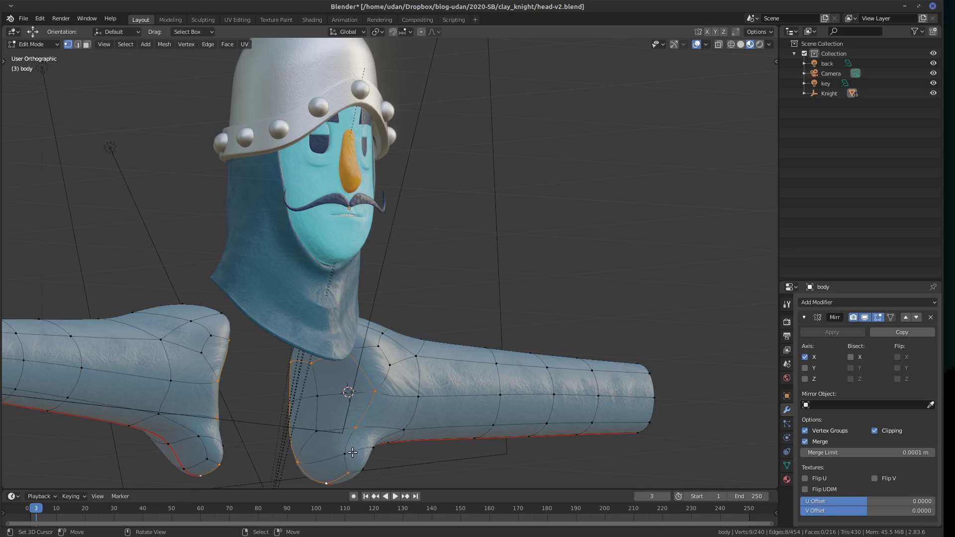
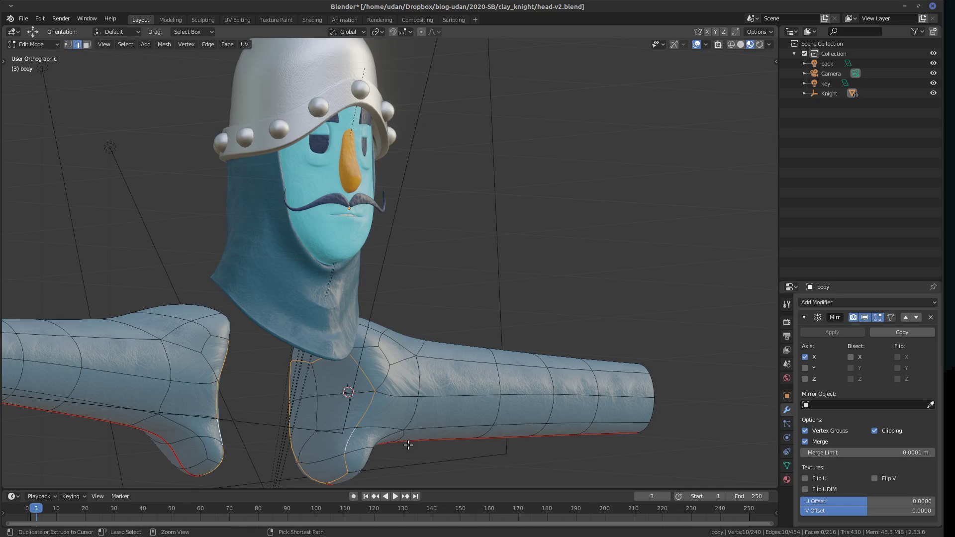
Mark the selected edge chain around the arm's shoulder end as a seam.
{"action": "key", "text": "ctrl+e"}
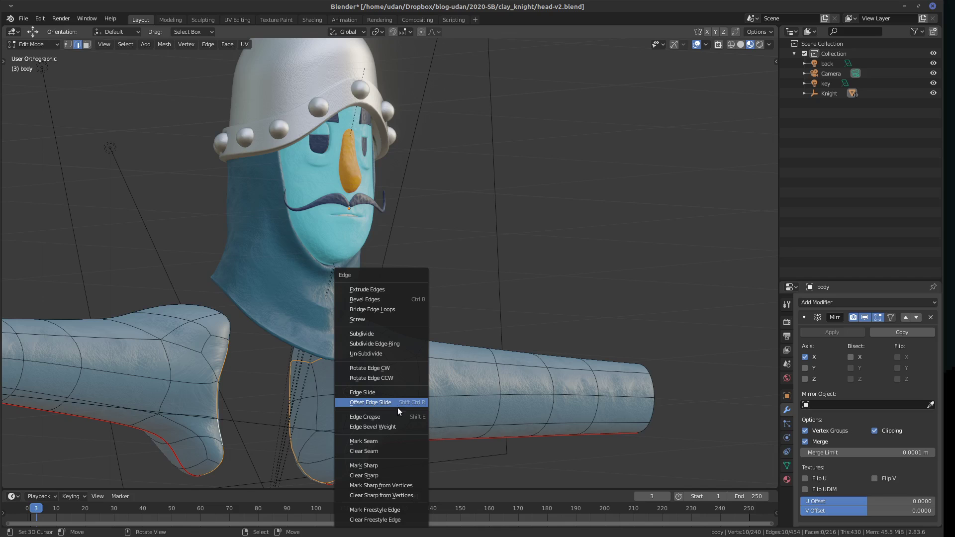
{"action": "left_click", "coordinate": [398, 438]}
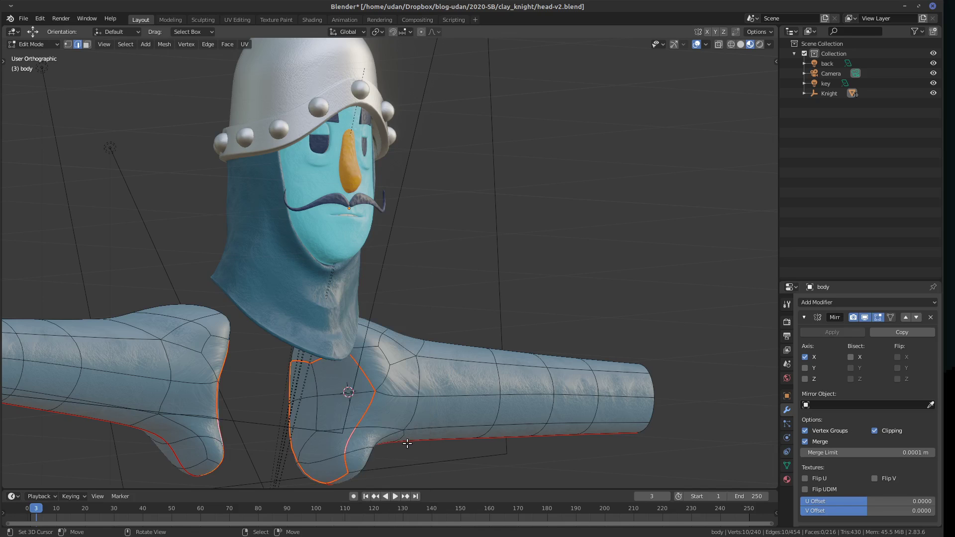
{"action": "key", "text": "Tab"}
Examine the seamed shoulder end against the whole body in Object Mode, from the front and from inside the arm.
{"action": "key", "text": "Tab"}
{"action": "middle_click_drag", "start_coordinate": [407, 434], "coordinate": [441, 409]}
{"action": "key", "text": "Tab"}
{"action": "key", "text": "Tab"}
{"action": "key", "text": "Tab"}
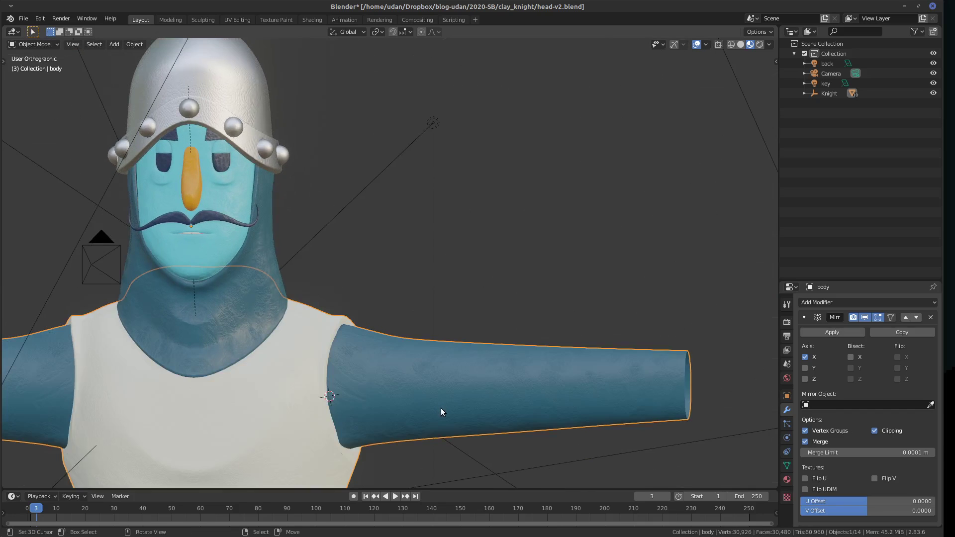
{"action": "key", "text": "Tab"}
{"action": "key", "text": "Tab"}
{"action": "key", "text": "Tab"}
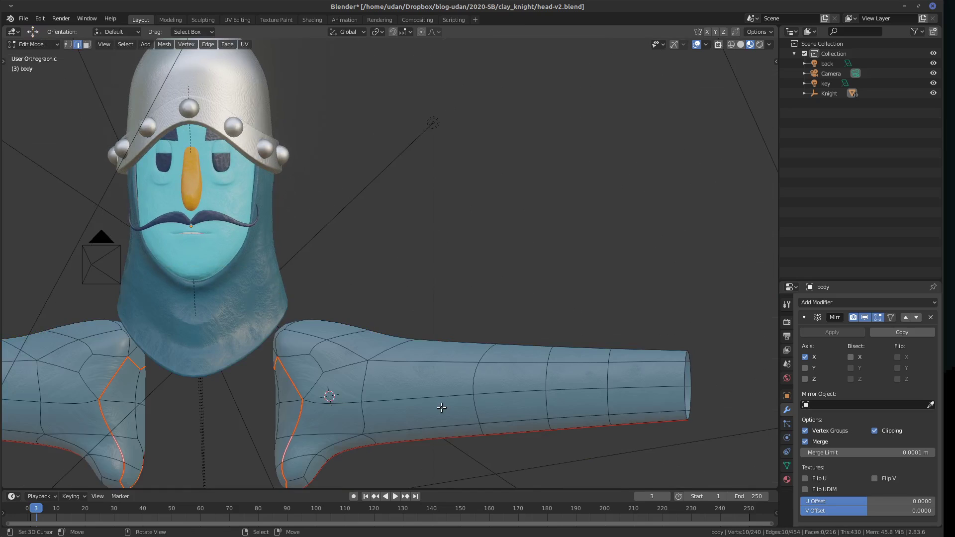
{"action": "middle_click_drag", "start_coordinate": [444, 398], "coordinate": [411, 333]}
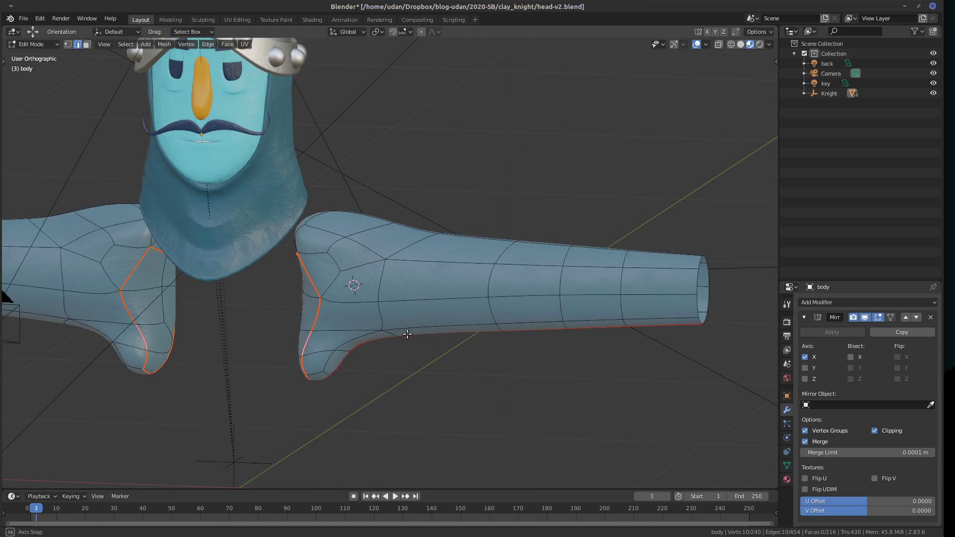
{"action": "key", "text": "Tab"}
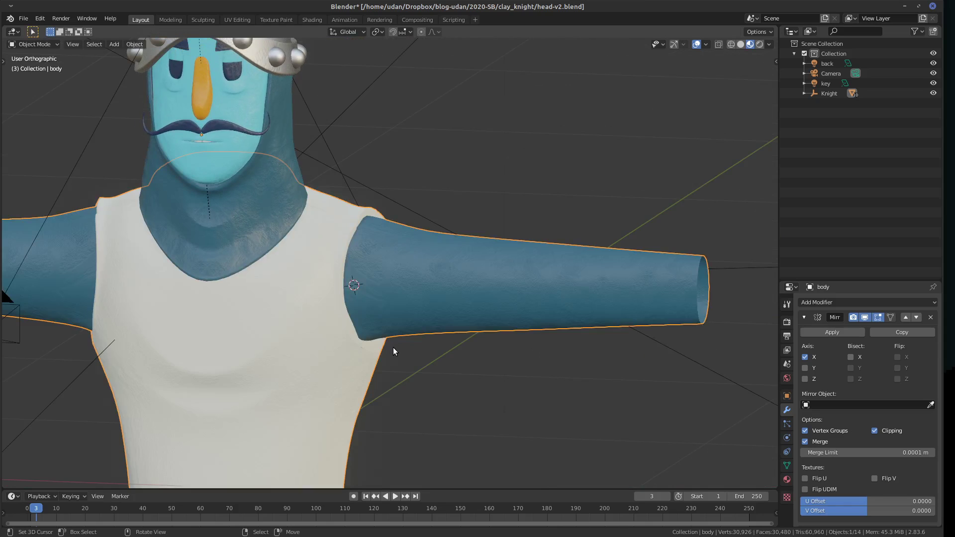
{"action": "mouse_move", "coordinate": [440, 330]}
{"action": "middle_mouse_down"}
{"action": "mouse_move", "coordinate": [387, 315]}
{"action": "mouse_move", "coordinate": [383, 295]}
{"action": "mouse_move", "coordinate": [399, 312]}
{"action": "mouse_move", "coordinate": [471, 329]}
{"action": "mouse_move", "coordinate": [445, 328]}
{"action": "middle_mouse_up"}
{"action": "key", "text": "Tab"}
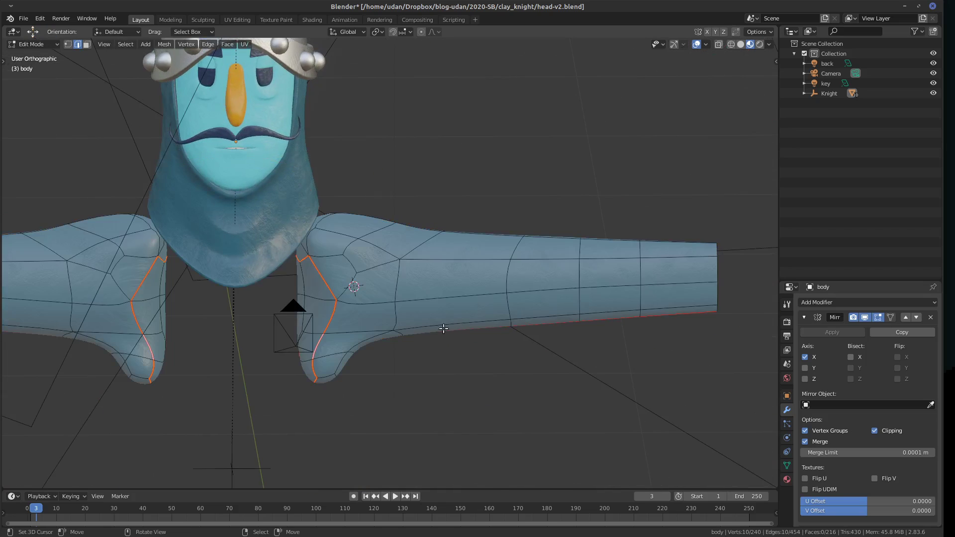
{"action": "middle_click_drag", "start_coordinate": [405, 371], "coordinate": [421, 324]}
{"action": "key", "text": "ctrl+r"}
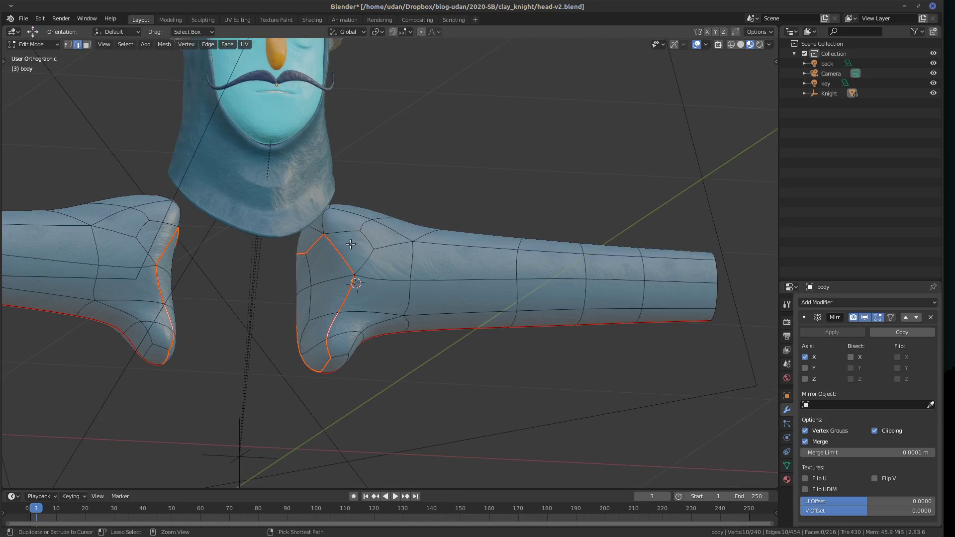
{"action": "middle_click_drag", "start_coordinate": [416, 365], "coordinate": [292, 369]}
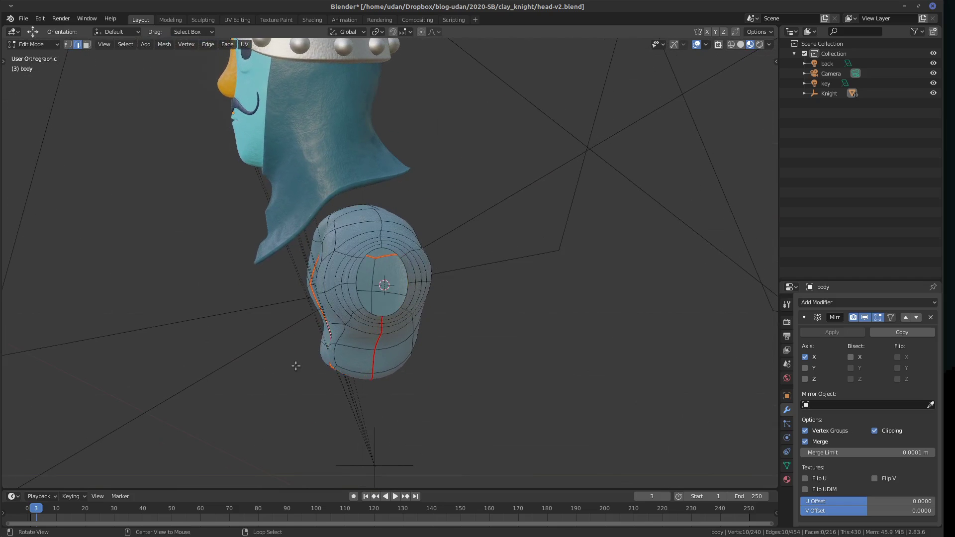
{"action": "middle_click_drag", "start_coordinate": [422, 325], "coordinate": [431, 325]}
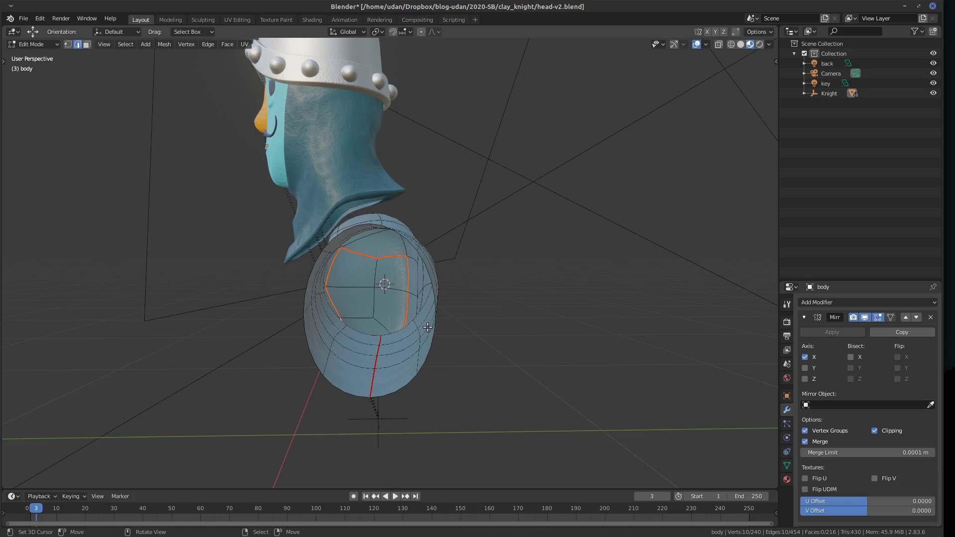
{"action": "scroll", "coordinate": [428, 327], "scroll_direction": "up", "scroll_amount": 8}
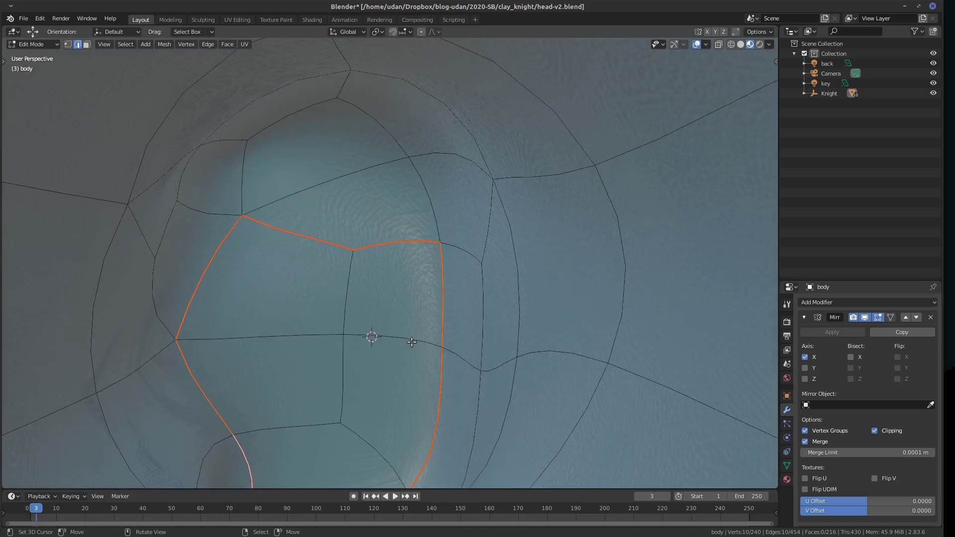
{"action": "mouse_move", "coordinate": [412, 342]}
{"action": "middle_mouse_down"}
{"action": "mouse_move", "coordinate": [418, 367]}
{"action": "mouse_move", "coordinate": [413, 349]}
{"action": "mouse_move", "coordinate": [409, 369]}
{"action": "mouse_move", "coordinate": [407, 340]}
{"action": "middle_mouse_up"}
{"action": "left_click_drag", "start_coordinate": [415, 333], "coordinate": [401, 293], "text": "alt+shift"}
{"action": "mouse_move", "coordinate": [416, 331]}
{"action": "middle_mouse_down"}
{"action": "mouse_move", "coordinate": [420, 348]}
{"action": "mouse_move", "coordinate": [438, 341]}
{"action": "mouse_move", "coordinate": [429, 346]}
{"action": "middle_mouse_up"}
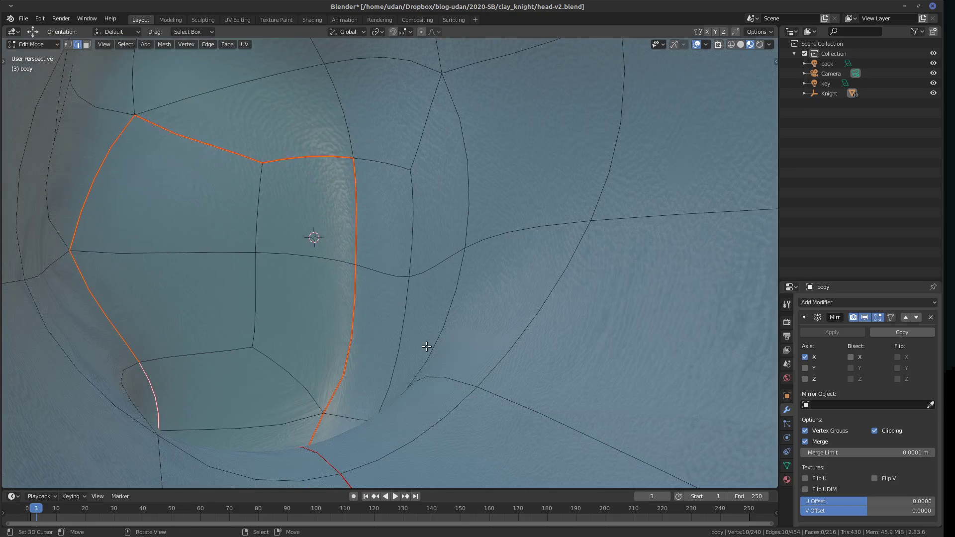
In front view, move the two middle seam vertices on the shoulder's front to straighten the seam.
{"action": "key", "text": "KP_1"}
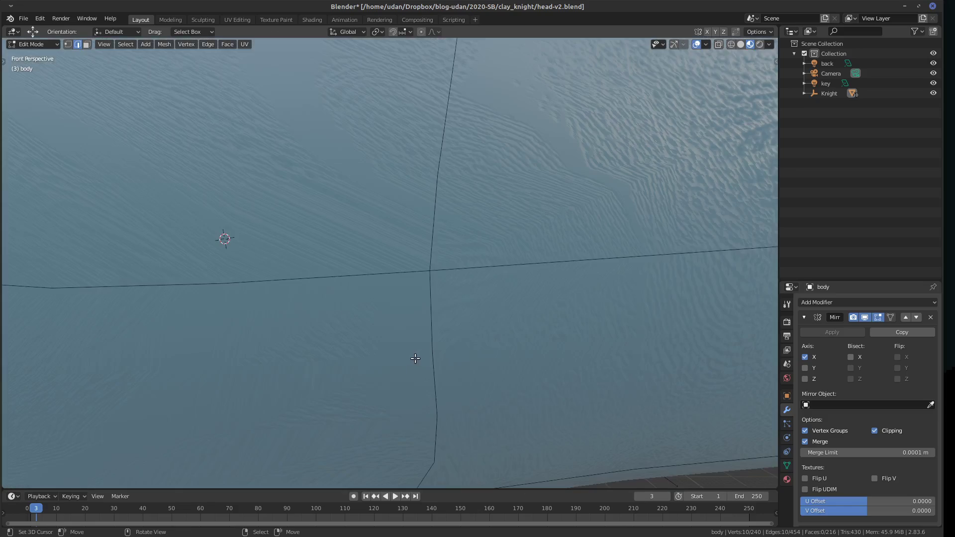
{"action": "scroll", "coordinate": [417, 358], "scroll_direction": "down", "scroll_amount": 10}
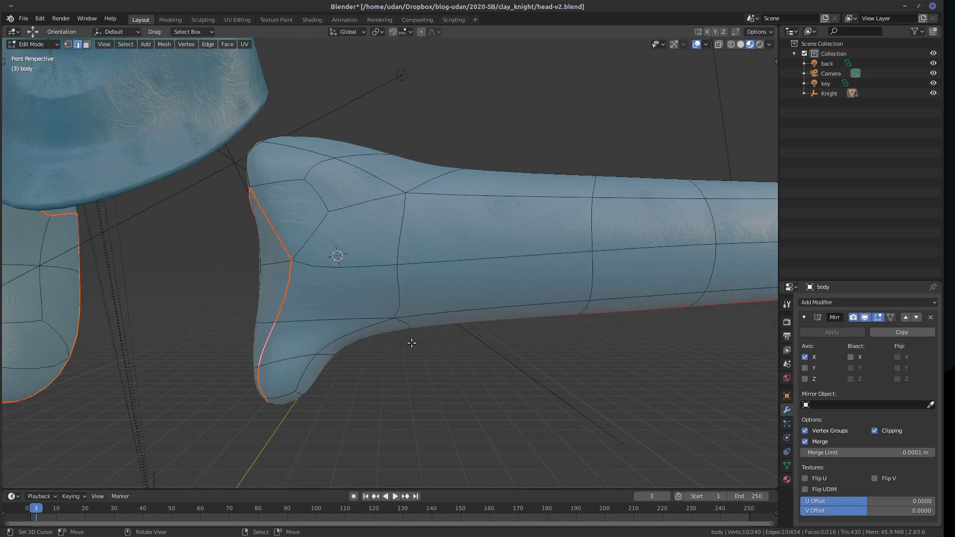
{"action": "middle_click_drag", "start_coordinate": [402, 312], "coordinate": [416, 362], "text": "shift"}
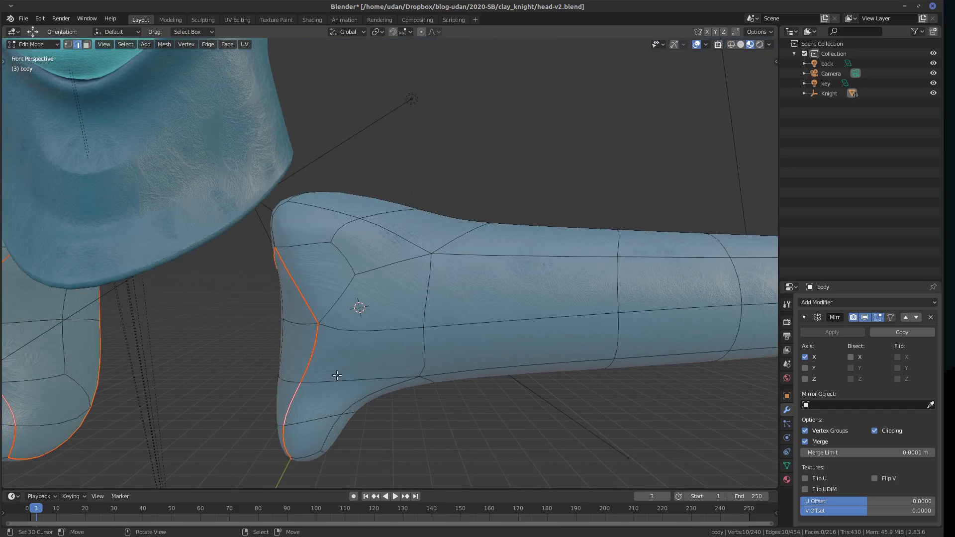
{"action": "left_click", "coordinate": [68, 45]}
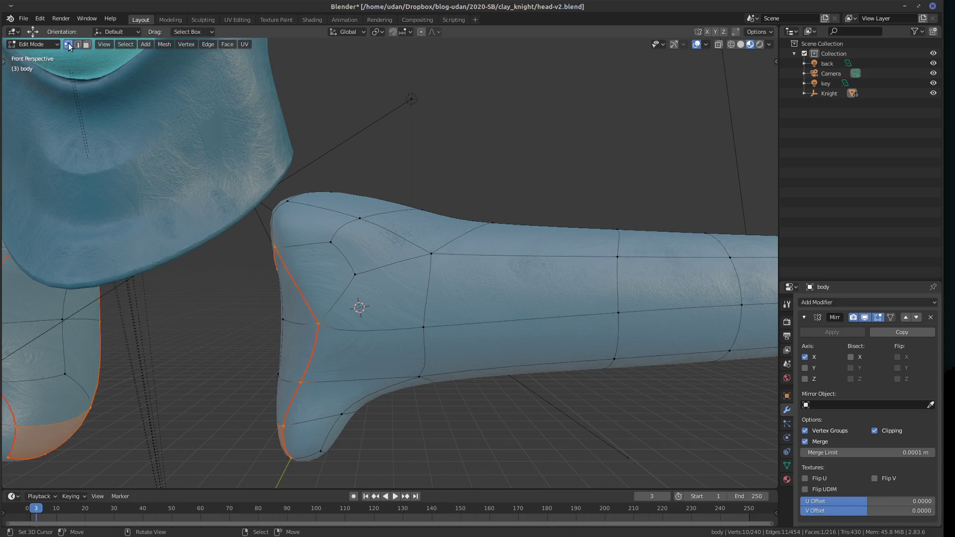
{"action": "left_click", "coordinate": [305, 388]}
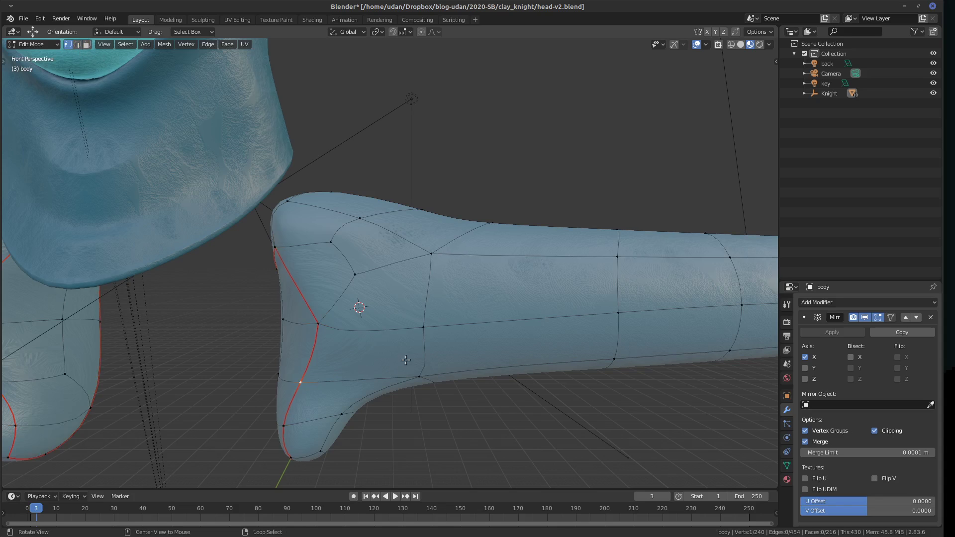
{"action": "middle_click_drag", "start_coordinate": [402, 367], "coordinate": [437, 335], "text": "shift"}
{"action": "key", "text": "g"}
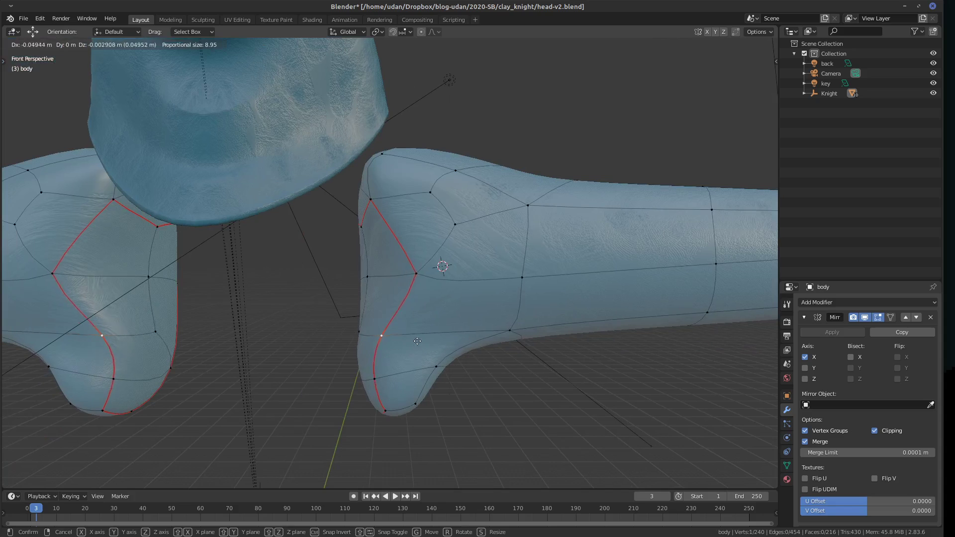
{"action": "left_click", "coordinate": [426, 343]}
{"action": "right_click", "coordinate": [421, 278]}
{"action": "key", "text": "g"}
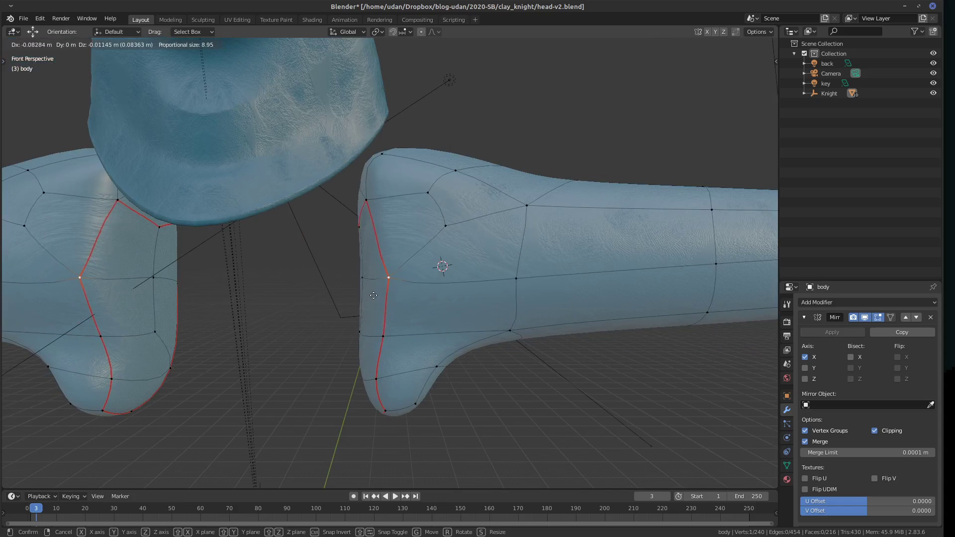
{"action": "left_click", "coordinate": [381, 291]}
Lower the two vertices between the seam and the upper arm on the front of the shoulder.
{"action": "right_click", "coordinate": [445, 239]}
{"action": "key", "text": "g"}
{"action": "left_click", "coordinate": [445, 210]}
{"action": "key", "text": "g"}
{"action": "left_click", "coordinate": [460, 209]}
Move the vertex near the top of the shoulder's front and the upper-arm vertex beside it outward and down.
{"action": "left_click", "coordinate": [456, 172]}
{"action": "key", "text": "g"}
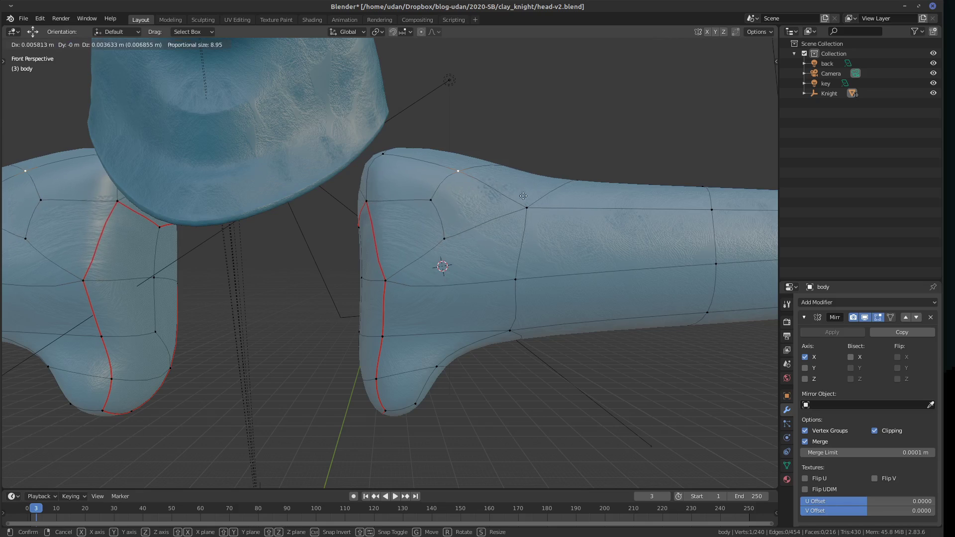
{"action": "left_click", "coordinate": [546, 213]}
{"action": "right_click", "coordinate": [534, 211]}
{"action": "key", "text": "g"}
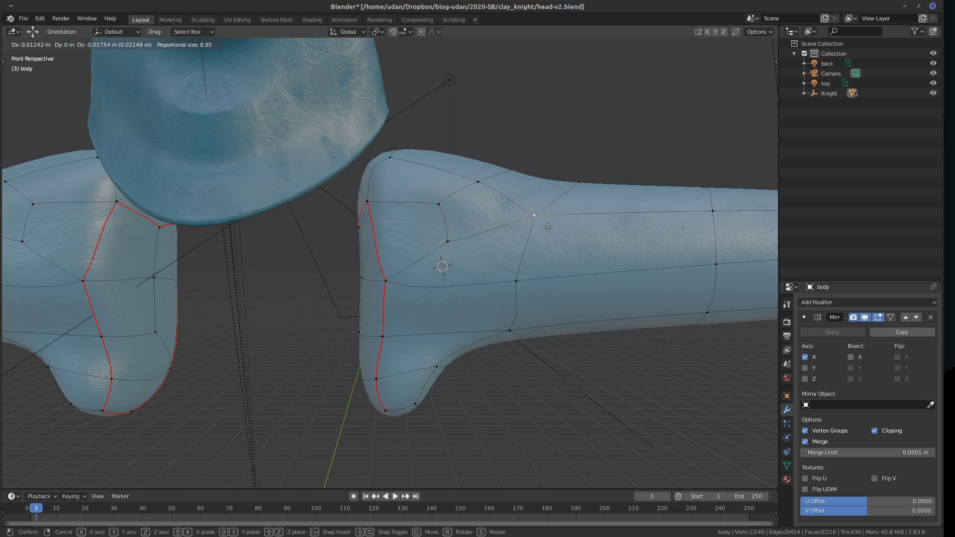
{"action": "left_click", "coordinate": [549, 224]}
Shift the two front shoulder vertices between the seam and the upper arm outward along the arm.
{"action": "right_click_drag", "start_coordinate": [453, 245], "coordinate": [456, 245]}
{"action": "key", "text": "g"}
{"action": "left_click", "coordinate": [480, 243]}
{"action": "right_click", "coordinate": [448, 208]}
{"action": "key", "text": "g"}
{"action": "left_click", "coordinate": [479, 211]}
Nudge the two front vertices just below the top of the shoulder outward along the arm.
{"action": "right_click", "coordinate": [486, 183]}
{"action": "key", "text": "g"}
{"action": "left_click", "coordinate": [489, 184]}
{"action": "right_click", "coordinate": [395, 161]}
{"action": "key", "text": "g"}
{"action": "left_click", "coordinate": [403, 162]}
{"action": "left_click", "coordinate": [445, 360]}
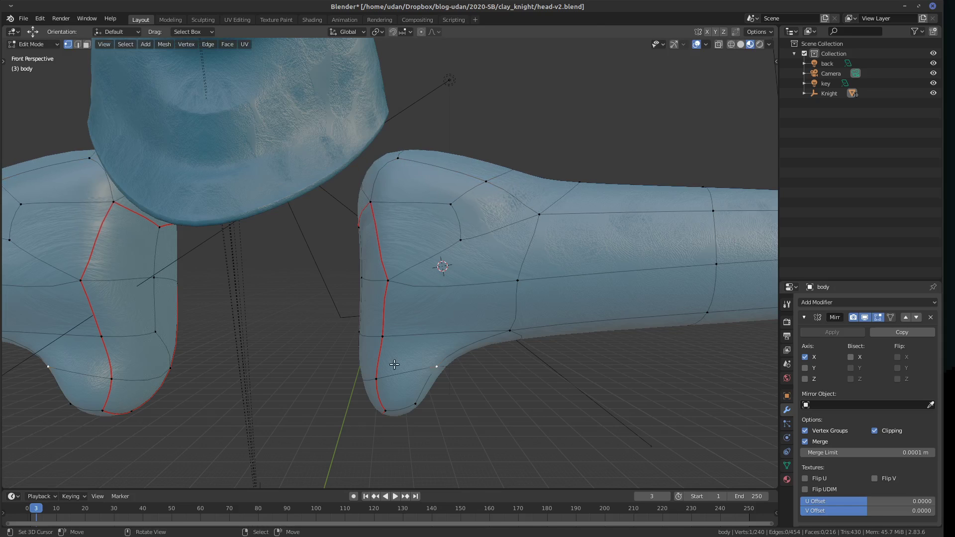
{"action": "key", "text": "g"}
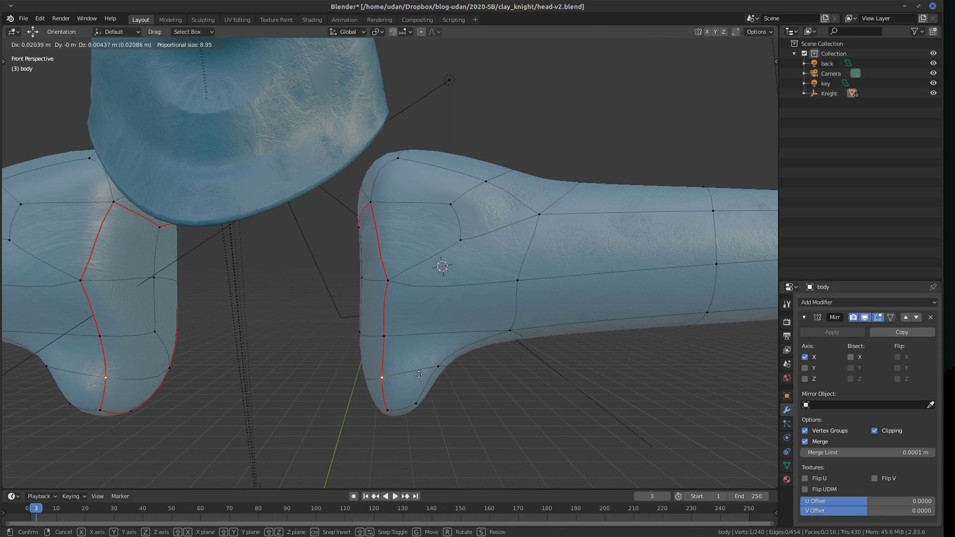
{"action": "left_click", "coordinate": [439, 382]}
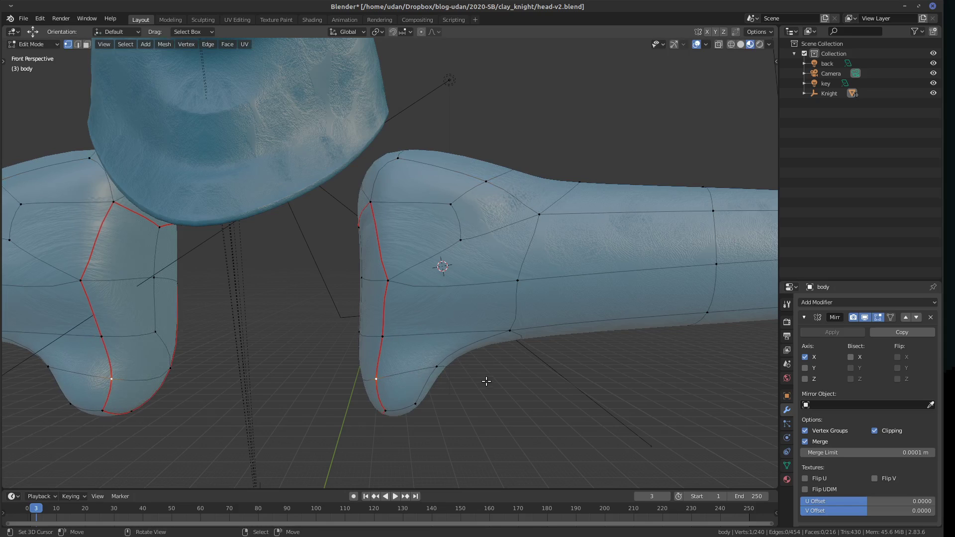
In back view, move the rear seam's middle vertex toward the torso and adjust the vertex near the shoulder's top.
{"action": "middle_click_drag", "start_coordinate": [518, 367], "coordinate": [428, 343]}
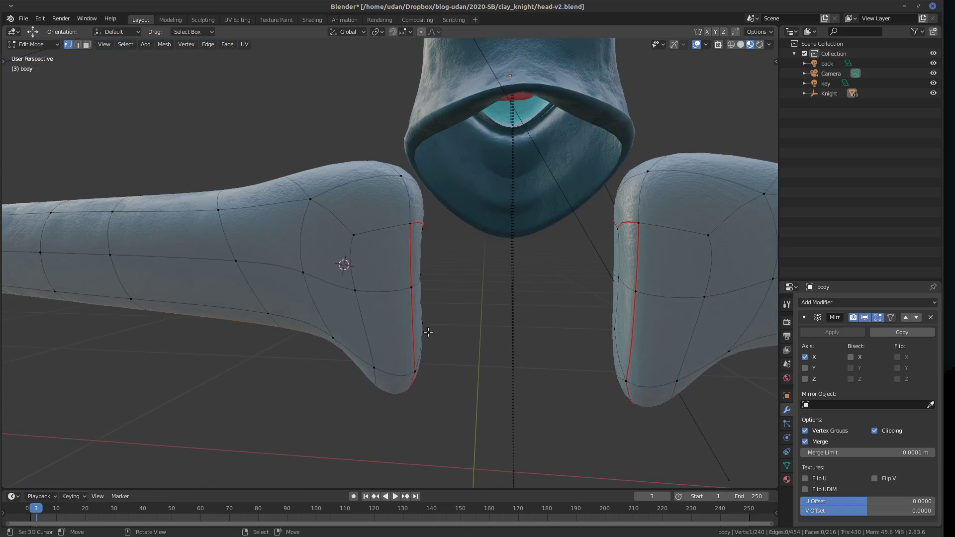
{"action": "key", "text": "ctrl+KP_1"}
{"action": "key", "text": "g"}
{"action": "left_click", "coordinate": [453, 289]}
{"action": "right_click", "coordinate": [410, 179]}
{"action": "key", "text": "g"}
{"action": "left_click", "coordinate": [409, 181]}
Reposition the upper rear shoulder vertex and the vertex between it and the seam.
{"action": "right_click", "coordinate": [320, 201]}
{"action": "key", "text": "g"}
{"action": "key", "text": "g"}
{"action": "left_click", "coordinate": [341, 209]}
{"action": "key", "text": "g"}
{"action": "left_click", "coordinate": [353, 250]}
{"action": "right_click", "coordinate": [314, 206]}
Move the middle rear shoulder vertex and the lower one above the underarm toward the torso.
{"action": "key", "text": "g"}
{"action": "left_click", "coordinate": [305, 210]}
{"action": "right_click", "coordinate": [318, 280]}
{"action": "key", "text": "g"}
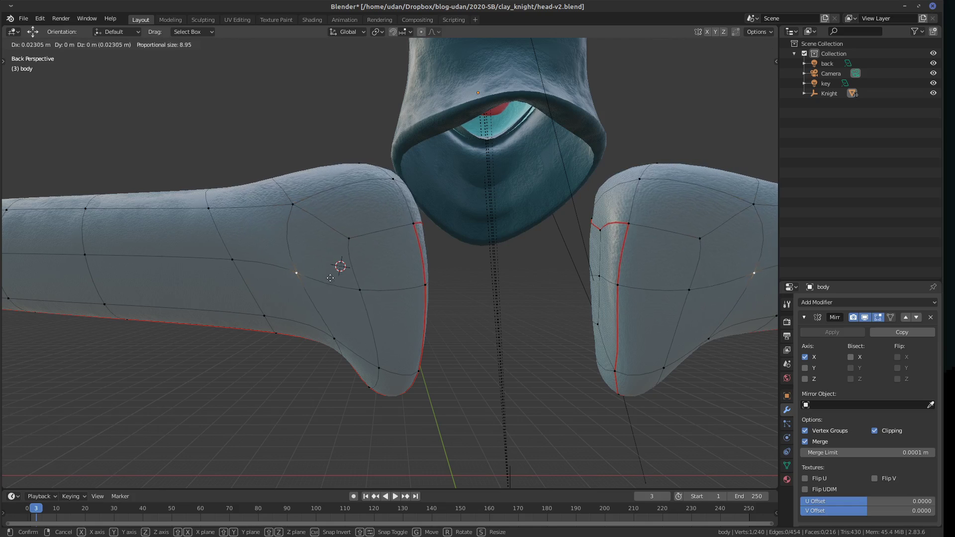
{"action": "left_click", "coordinate": [364, 298]}
{"action": "left_click", "coordinate": [337, 355]}
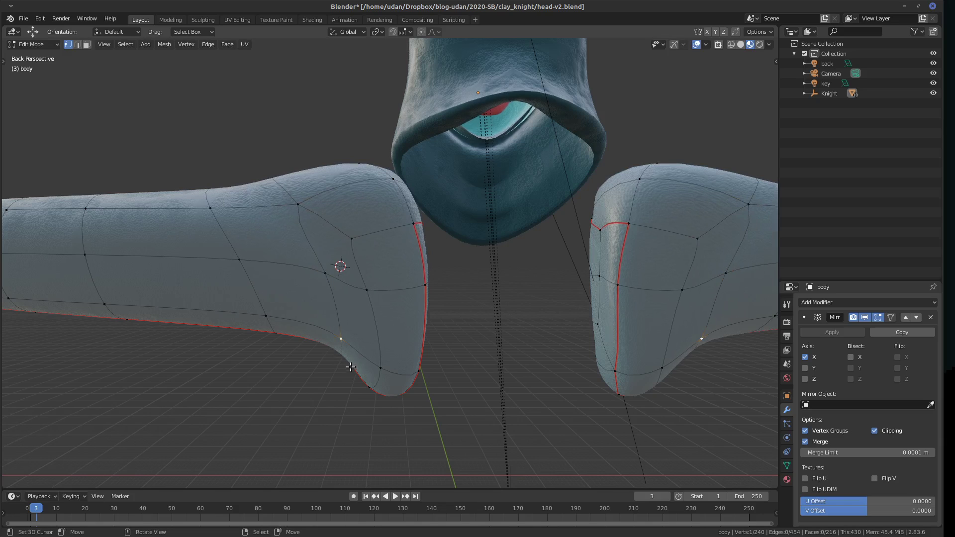
{"action": "key", "text": "g"}
{"action": "left_click", "coordinate": [351, 301]}
Space the rear shoulder vertices more evenly, shifting the upper and middle ones outward and adjusting the one between them.
{"action": "left_click", "coordinate": [295, 205]}
{"action": "key", "text": "g"}
{"action": "left_click", "coordinate": [363, 209]}
{"action": "left_click", "coordinate": [345, 241]}
{"action": "key", "text": "g"}
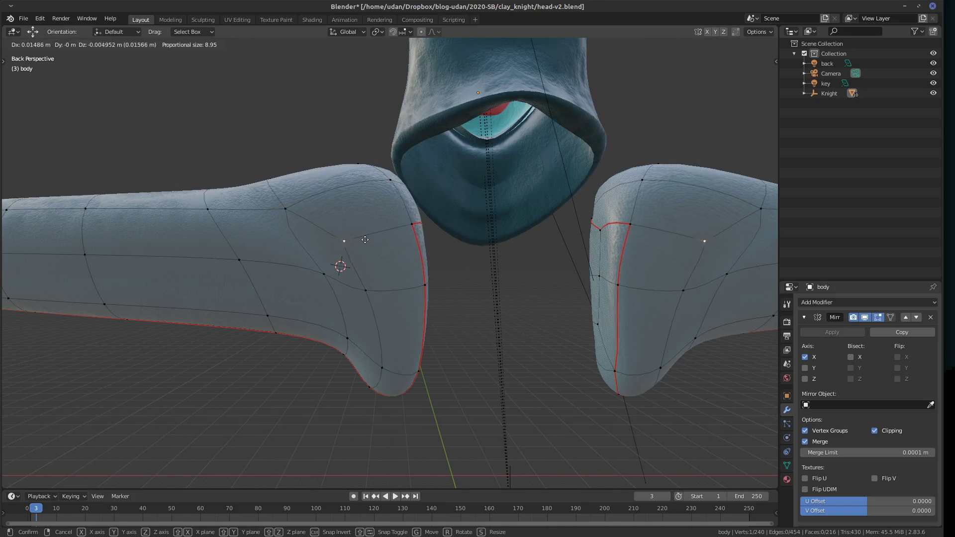
{"action": "left_click", "coordinate": [391, 240]}
{"action": "left_click", "coordinate": [326, 273]}
{"action": "key", "text": "g"}
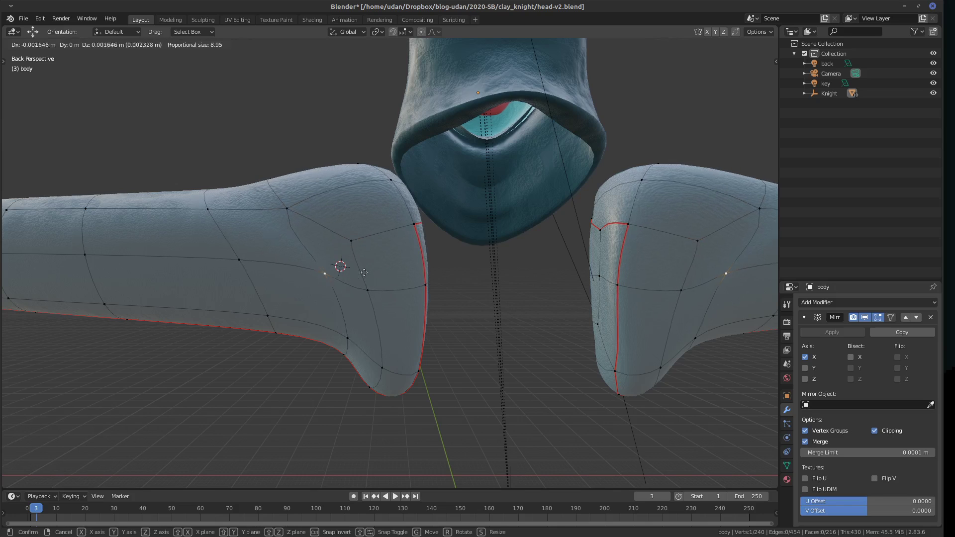
{"action": "left_click", "coordinate": [326, 281]}
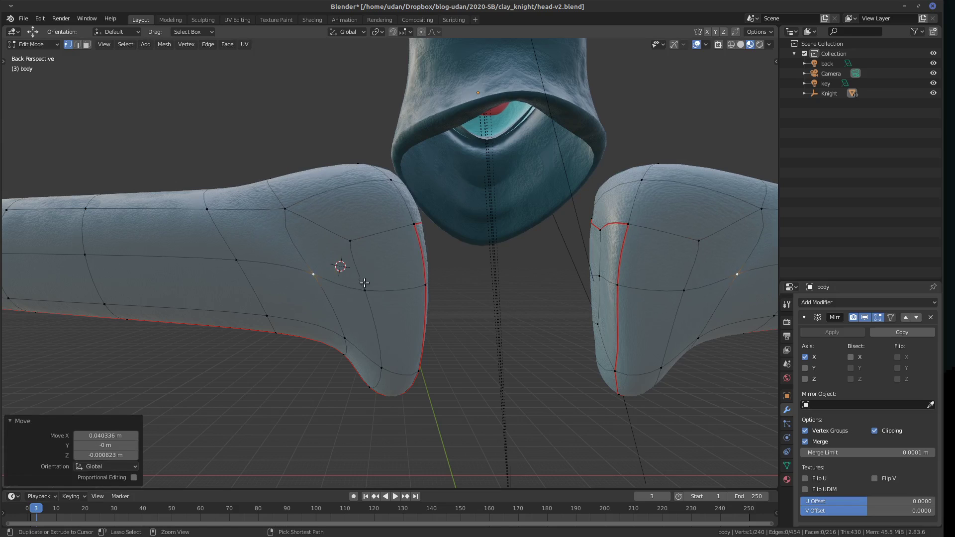
In orthographic back view, fine-tune the middle rear shoulder vertex and shift the upper one outward along the arm.
{"action": "key", "text": "KP_5"}
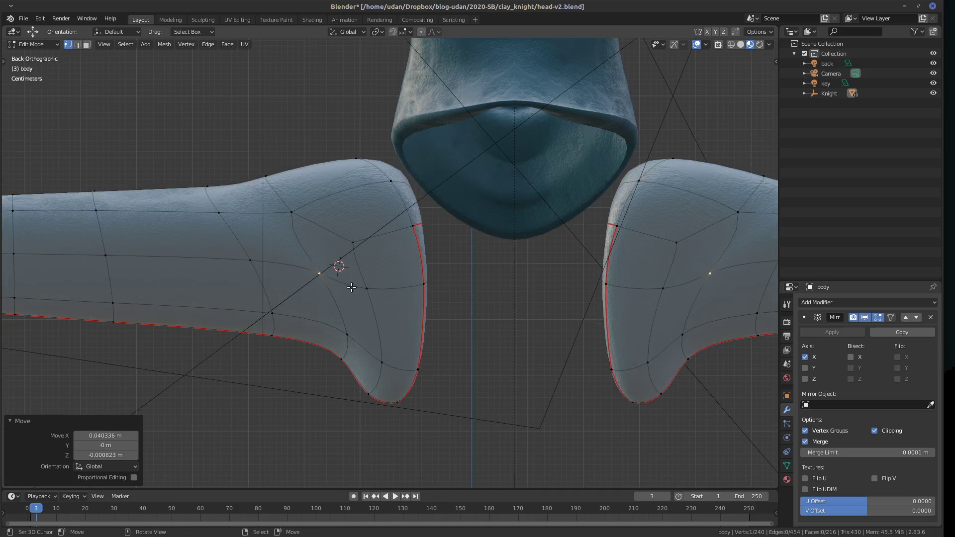
{"action": "key", "text": "g"}
{"action": "left_click", "coordinate": [350, 281]}
{"action": "right_click", "coordinate": [296, 214]}
{"action": "key", "text": "g"}
{"action": "left_click", "coordinate": [320, 218]}
Move the middle and lower vertices of the upper arm's rear edge loop outward and down.
{"action": "right_click", "coordinate": [265, 271]}
{"action": "key", "text": "g"}
{"action": "left_click", "coordinate": [261, 315]}
{"action": "key", "text": "g"}
{"action": "left_click", "coordinate": [261, 325]}
Adjust the upper rear shoulder vertex and nudge the vertex near the shoulder's top away from the neck.
{"action": "left_click", "coordinate": [294, 218]}
{"action": "key", "text": "g"}
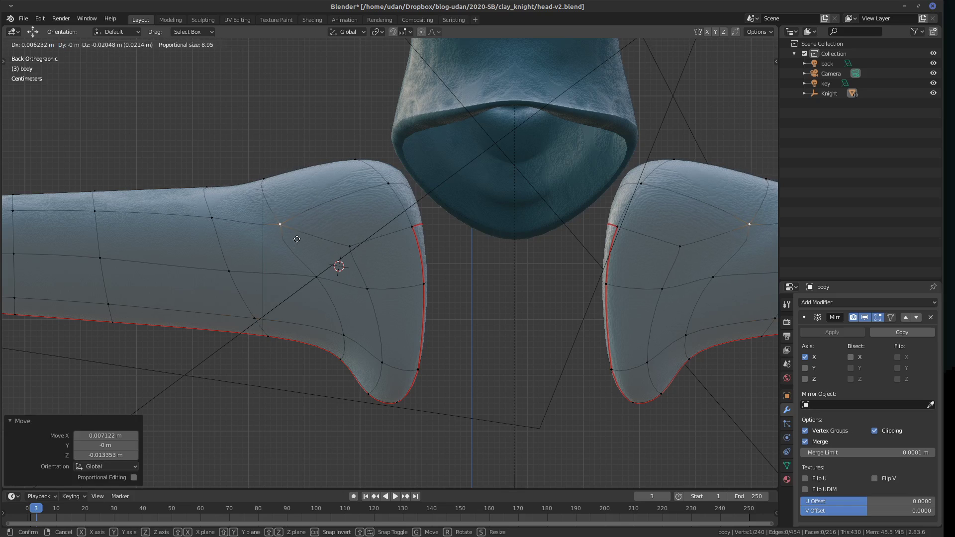
{"action": "left_click", "coordinate": [299, 228]}
{"action": "left_click", "coordinate": [391, 188]}
{"action": "key", "text": "g"}
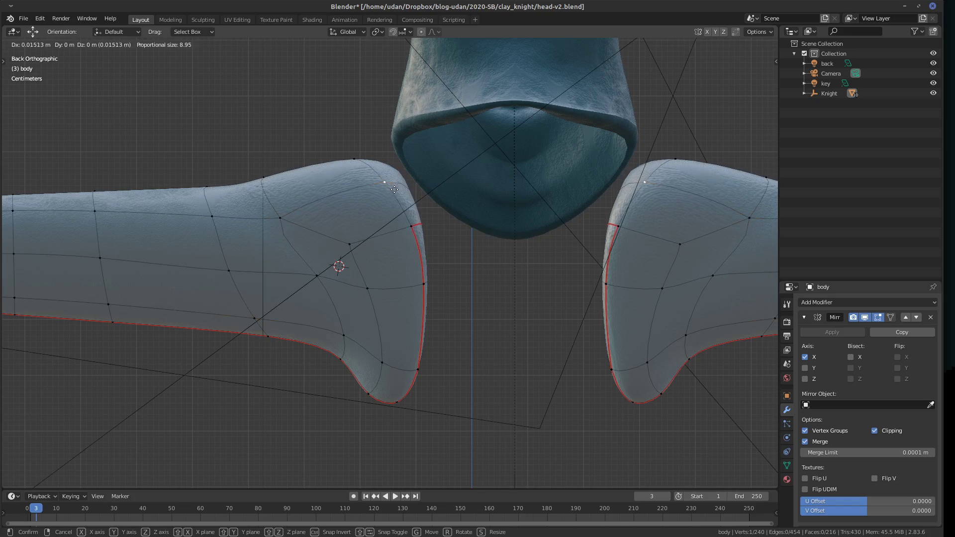
{"action": "left_click", "coordinate": [393, 193]}
Reveal the hidden torso mesh and select only the middle vertex on the rear edge of its armhole.
{"action": "key", "text": "ctrl+h"}
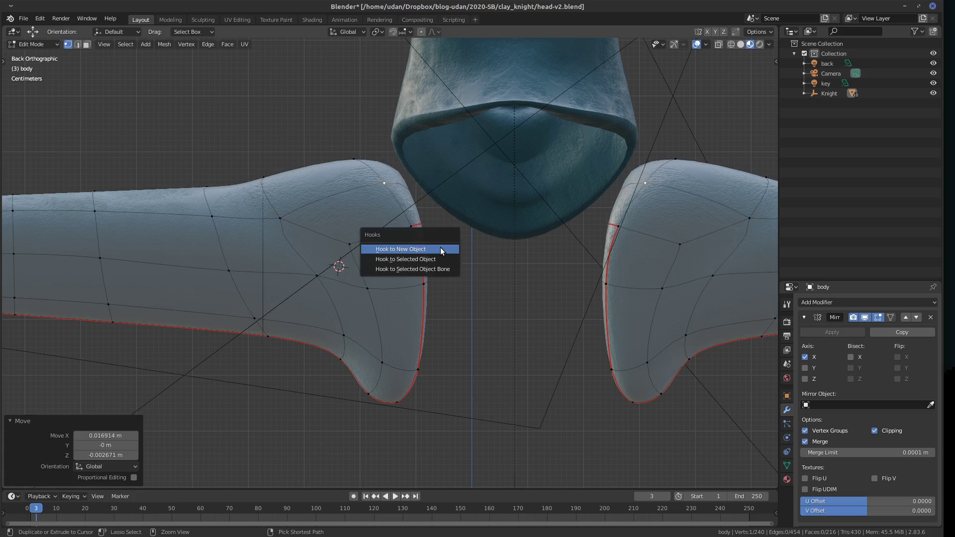
{"action": "key", "text": "alt+h"}
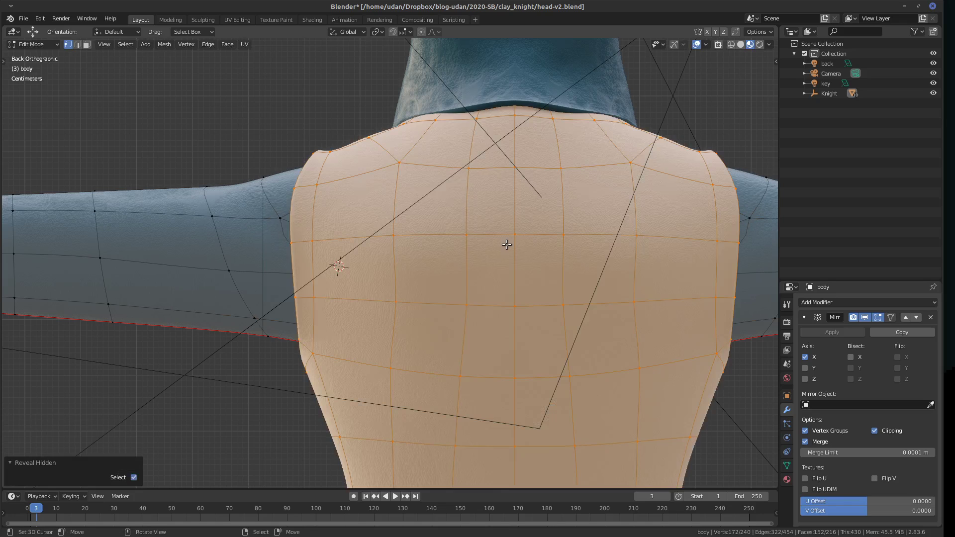
{"action": "middle_click_drag", "start_coordinate": [355, 235], "coordinate": [415, 276]}
{"action": "left_click", "coordinate": [329, 261]}
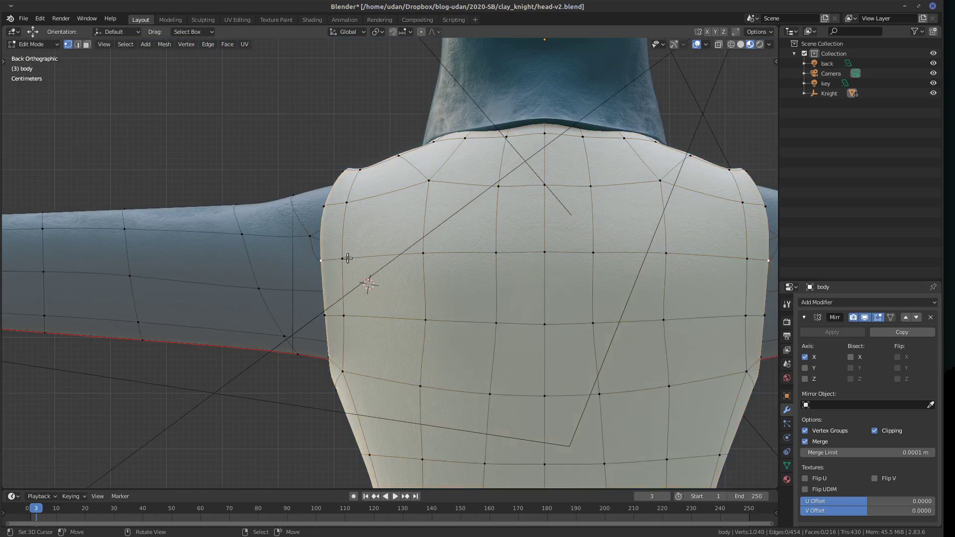
In orthographic back view, try to slide the middle rear armhole vertex along its edge with proportional editing enabled.
{"action": "middle_click_drag", "start_coordinate": [343, 261], "coordinate": [374, 267]}
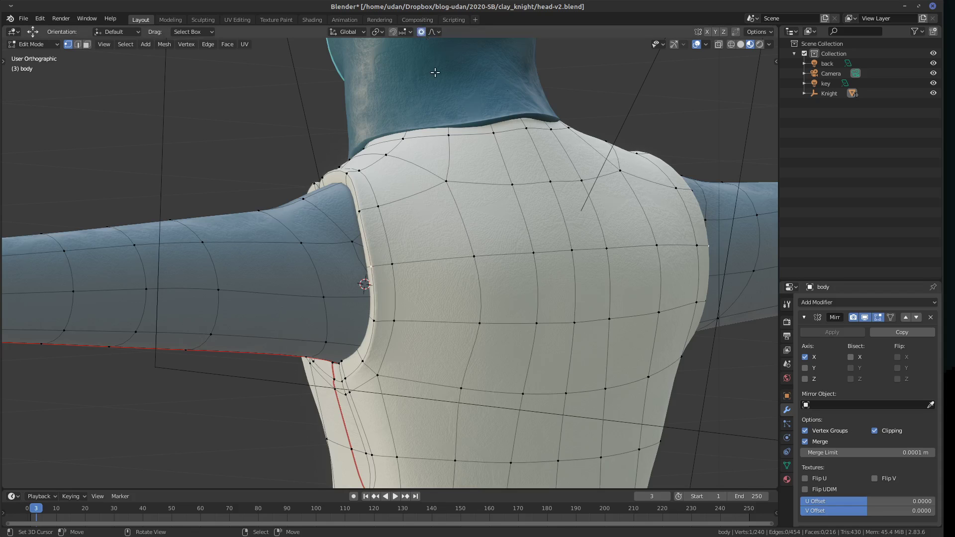
{"action": "key", "text": "ctrl+KP_1"}
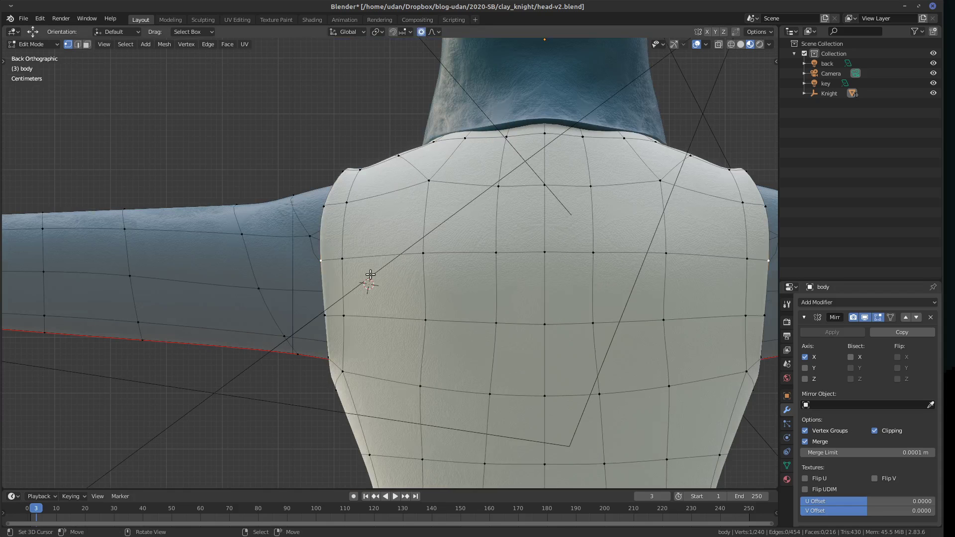
{"action": "key", "text": "g"}
{"action": "right_click", "coordinate": [384, 276]}
{"action": "key", "text": "g"}
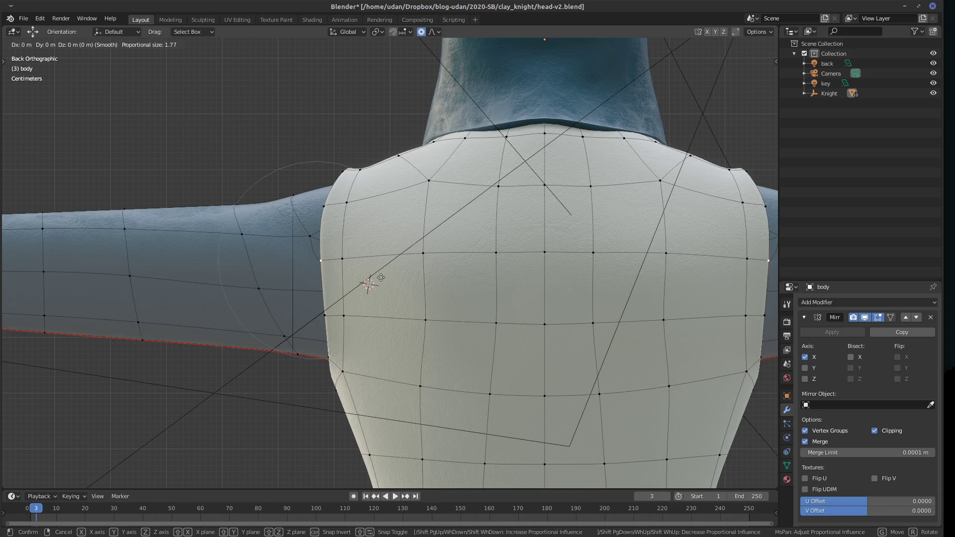
{"action": "key", "text": "g"}
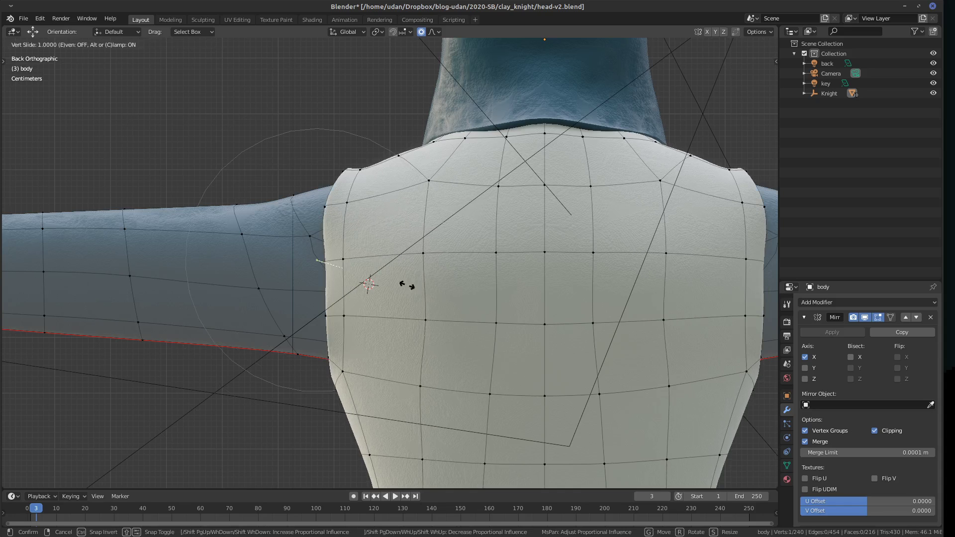
{"action": "left_click", "coordinate": [407, 281]}
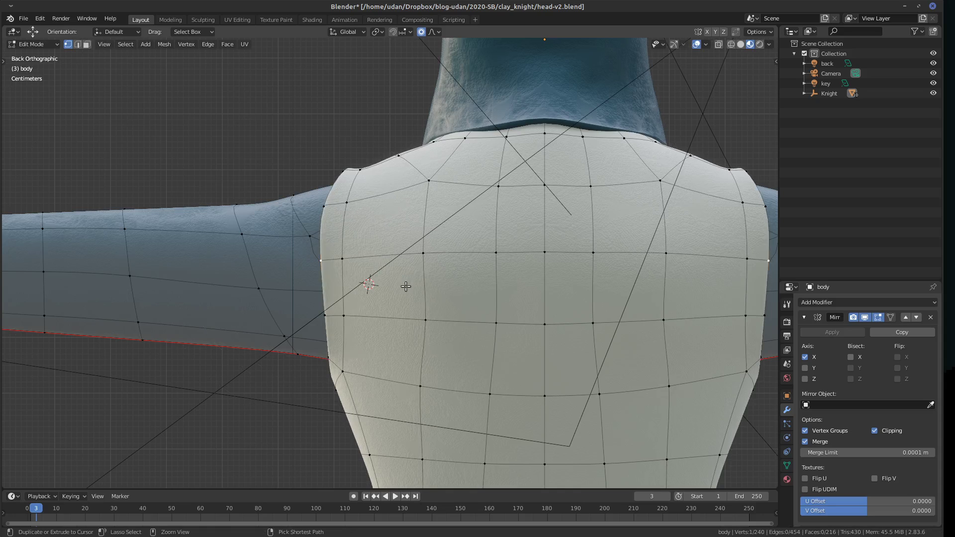
{"action": "key", "text": "ctrl+l"}
{"action": "key", "text": "ctrl+z"}
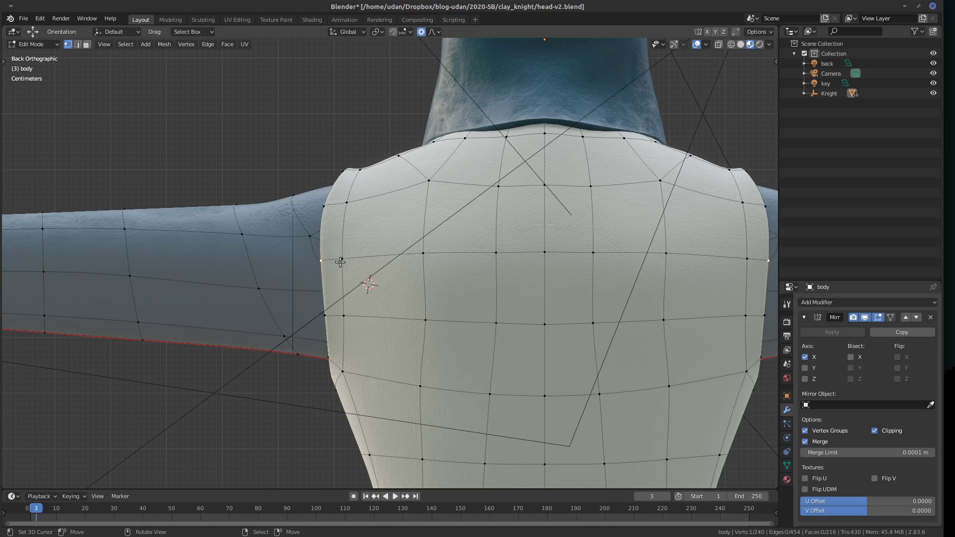
Move the middle rear armhole vertex inward toward the spine using smooth proportional editing with an influence size of 3.14.
{"action": "key", "text": "g"}
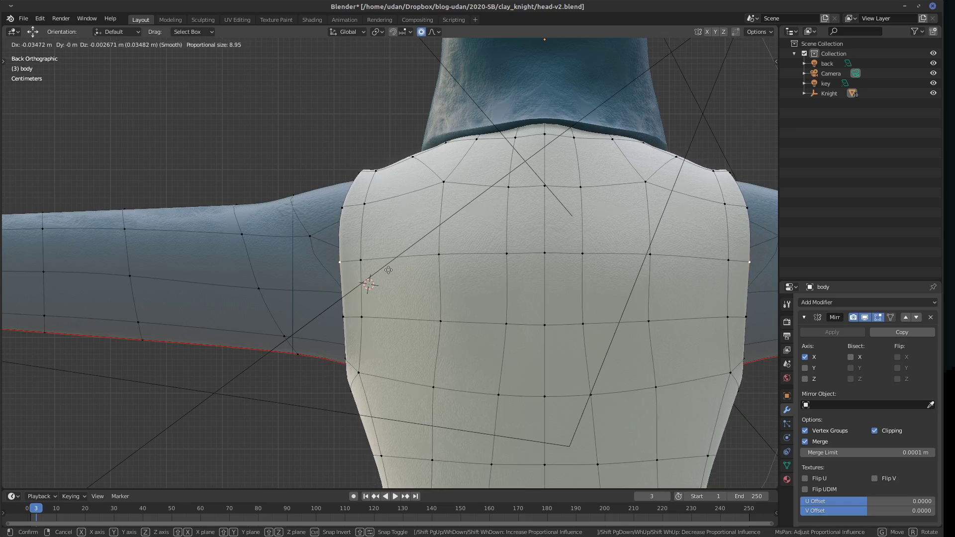
{"action": "scroll", "coordinate": [388, 270], "scroll_direction": "up", "scroll_amount": 15}
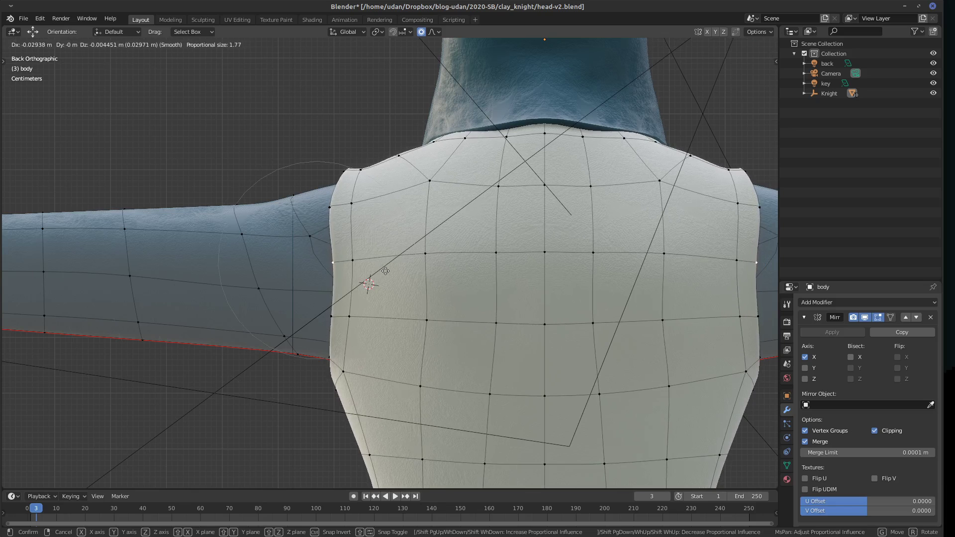
{"action": "scroll", "coordinate": [386, 270], "scroll_direction": "down", "scroll_amount": 5}
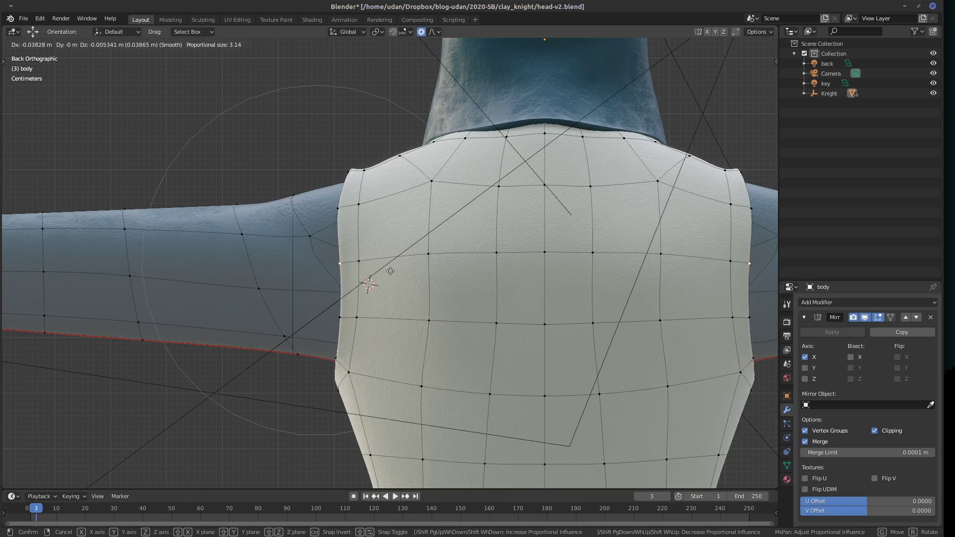
{"action": "left_click", "coordinate": [389, 271]}
Turn off proportional editing and move only the upper rear armhole vertex inward toward the spine.
{"action": "left_click", "coordinate": [350, 317]}
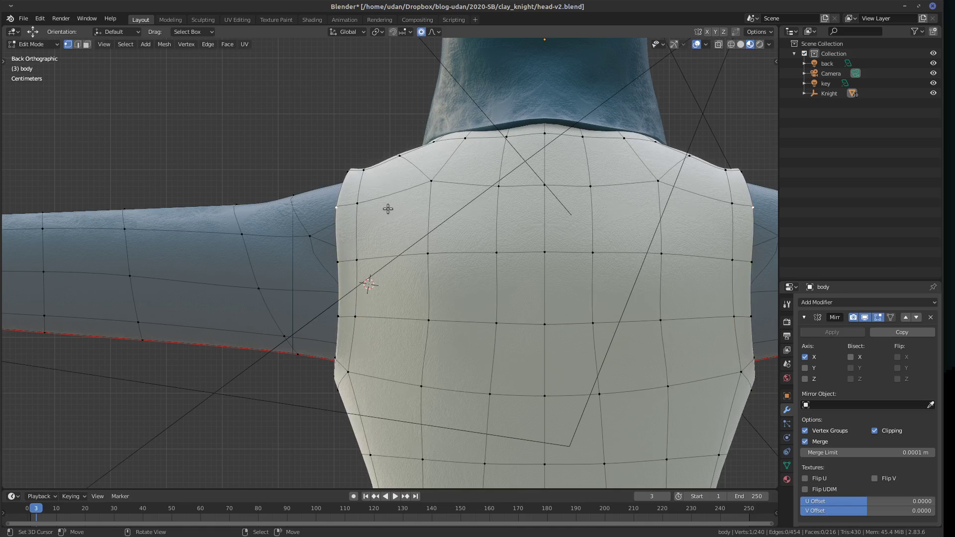
{"action": "key", "text": "g"}
{"action": "key", "text": "Escape"}
{"action": "left_click", "coordinate": [422, 32]}
{"action": "key", "text": "g"}
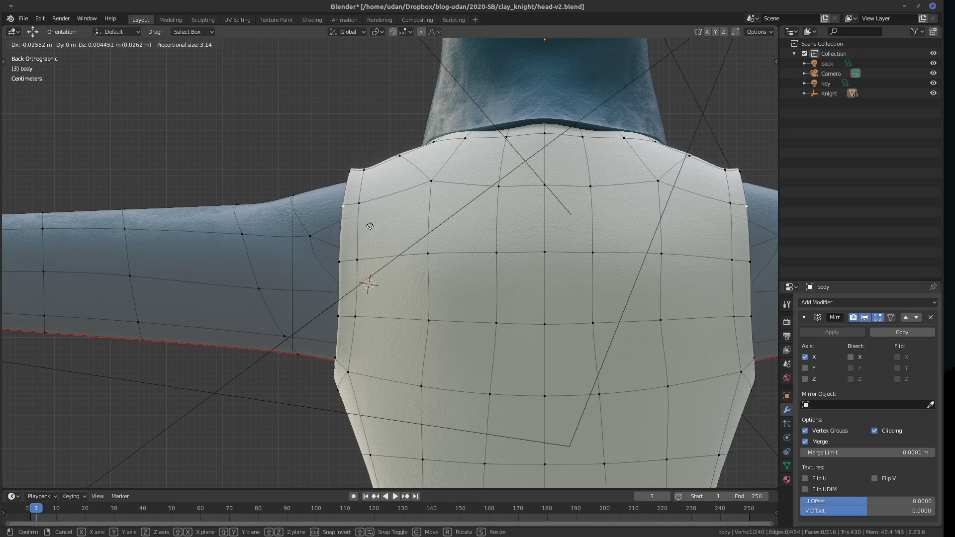
{"action": "left_click", "coordinate": [367, 214]}
Nudge the vertex at the shoulder tip of the armhole about 0.0098 m outward and 0.0027 m down.
{"action": "left_click", "coordinate": [353, 157]}
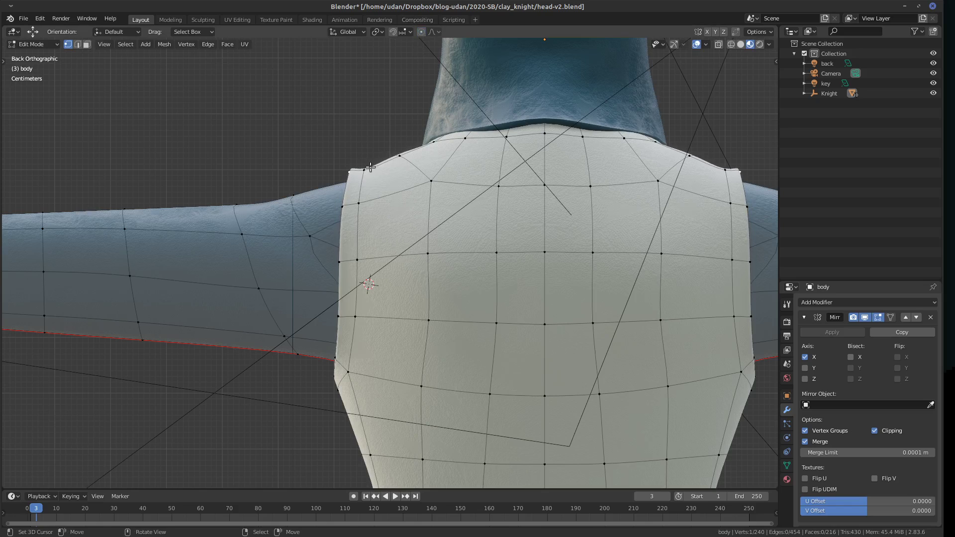
{"action": "key", "text": "g"}
{"action": "left_click", "coordinate": [364, 169]}
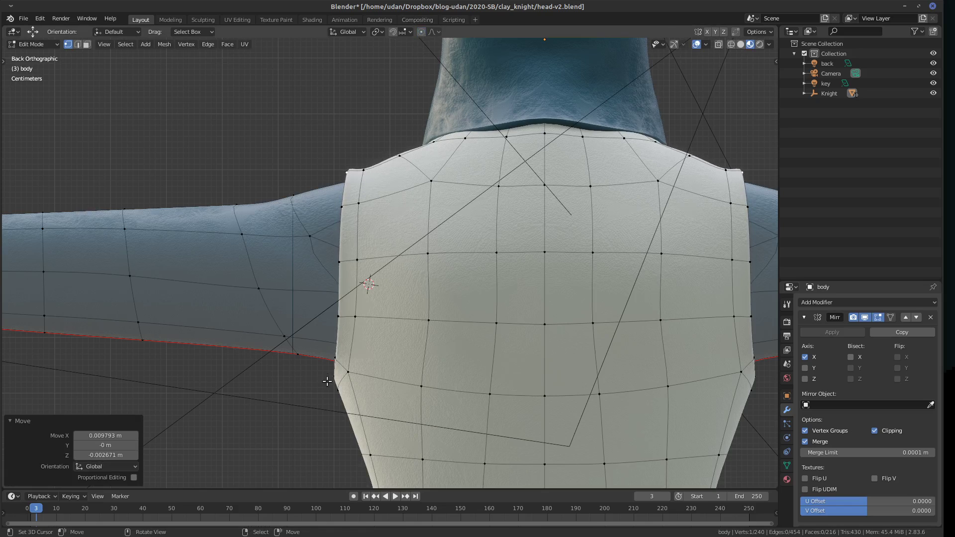
Select the three vertices along the torso's armpit edge and shift them slightly outward in back view.
{"action": "left_click", "coordinate": [348, 393]}
{"action": "middle_click_drag", "start_coordinate": [381, 364], "coordinate": [420, 366]}
{"action": "left_click", "coordinate": [344, 374], "text": "shift"}
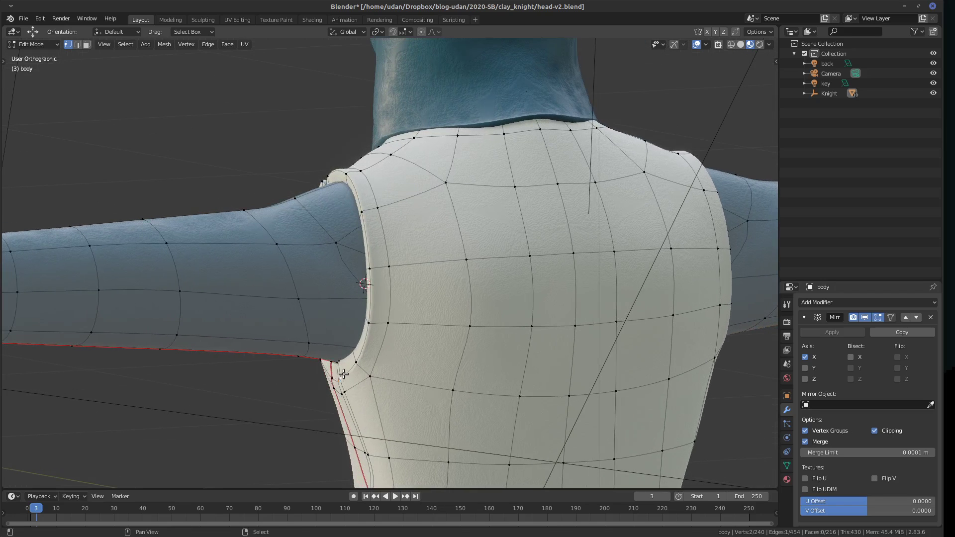
{"action": "left_click", "coordinate": [355, 367], "text": "shift"}
{"action": "key", "text": "ctrl+KP_1"}
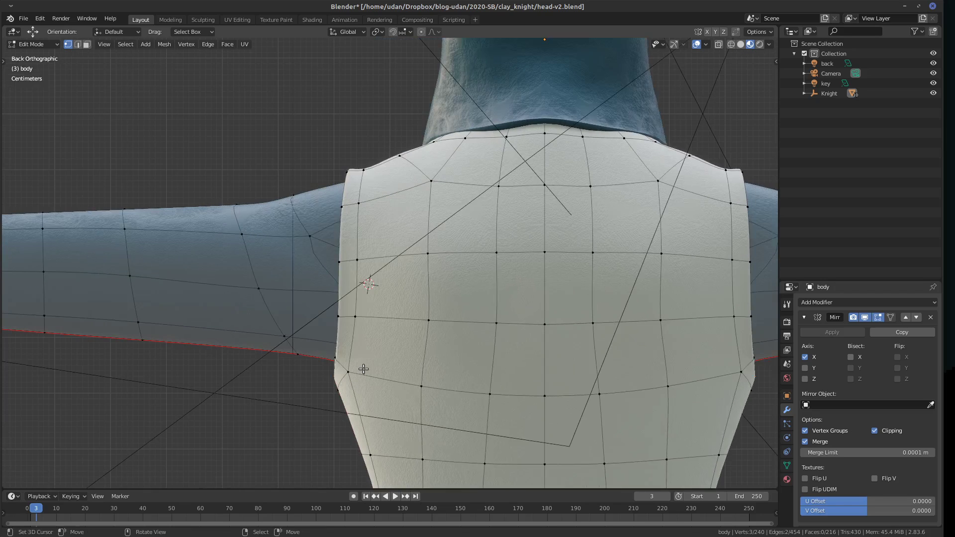
{"action": "key", "text": "g"}
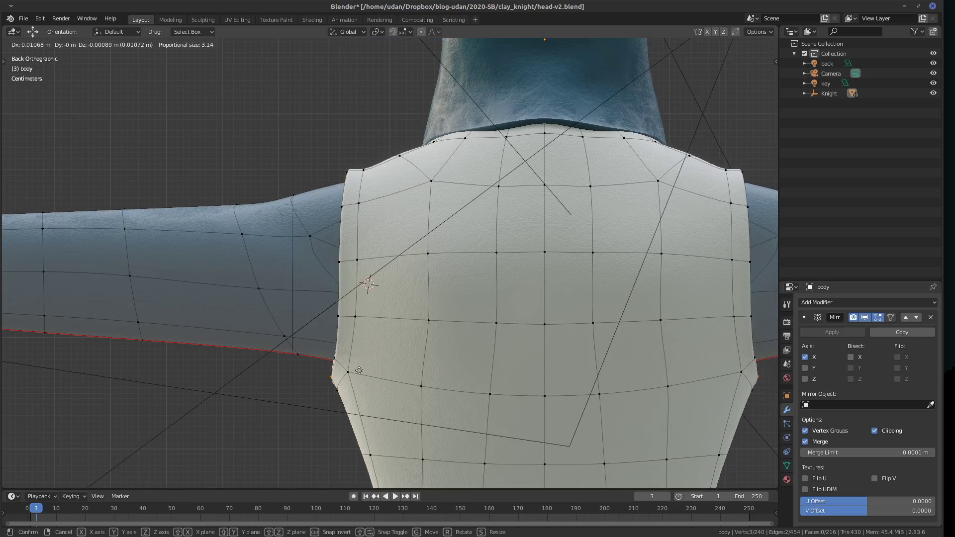
{"action": "left_click", "coordinate": [354, 372]}
Select the single vertex just below the armpit corner and reposition it inward to smooth the torso's side outline.
{"action": "right_click", "coordinate": [342, 387]}
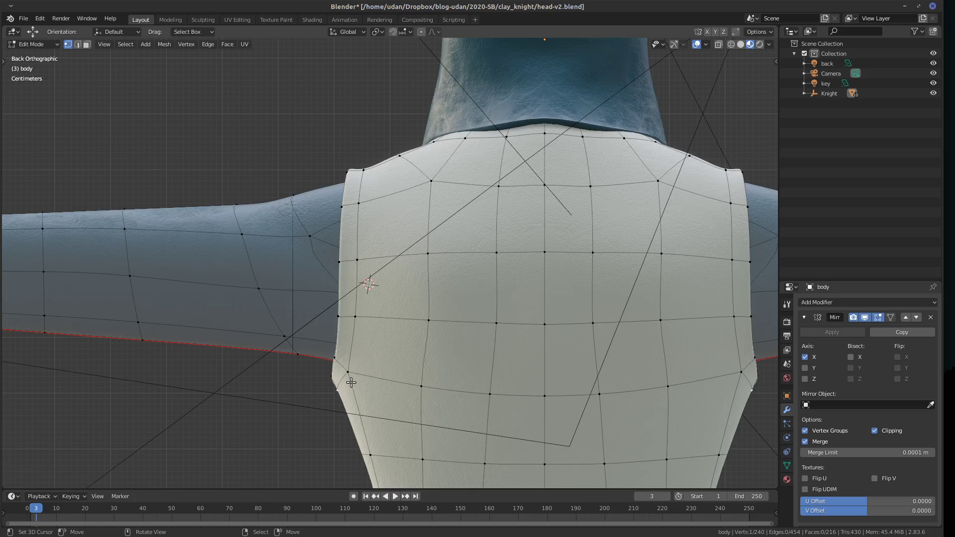
{"action": "mouse_move", "coordinate": [359, 384]}
{"action": "left_mouse_down", "text": "alt"}
{"action": "mouse_move", "coordinate": [414, 382]}
{"action": "mouse_move", "coordinate": [368, 385]}
{"action": "left_mouse_up", "text": "alt"}
{"action": "right_click", "coordinate": [344, 392], "text": "shift"}
{"action": "right_click", "coordinate": [338, 390], "text": "shift"}
{"action": "key", "text": "g"}
{"action": "left_click", "coordinate": [372, 385]}
{"action": "left_click", "coordinate": [370, 372]}
{"action": "key", "text": "g"}
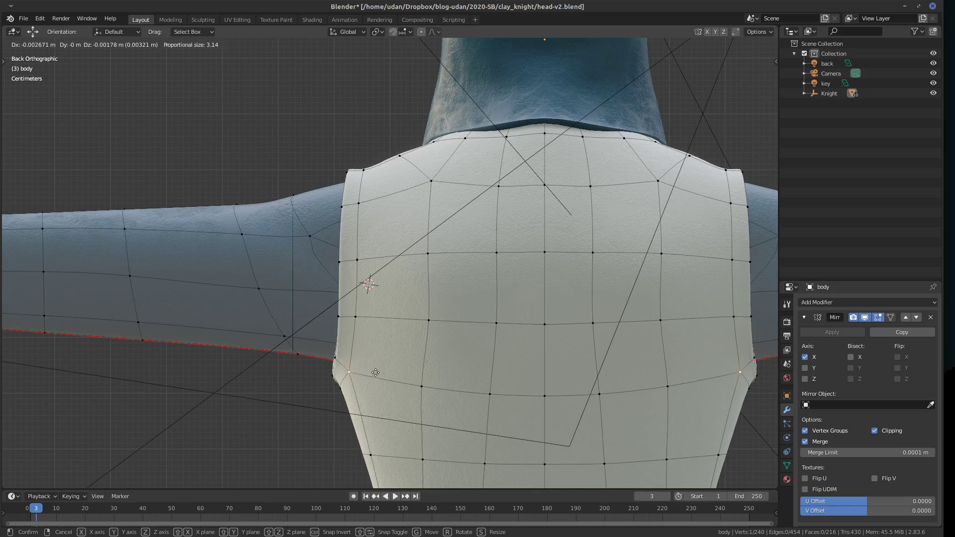
{"action": "key", "text": "Escape"}
{"action": "key", "text": "KP_1"}
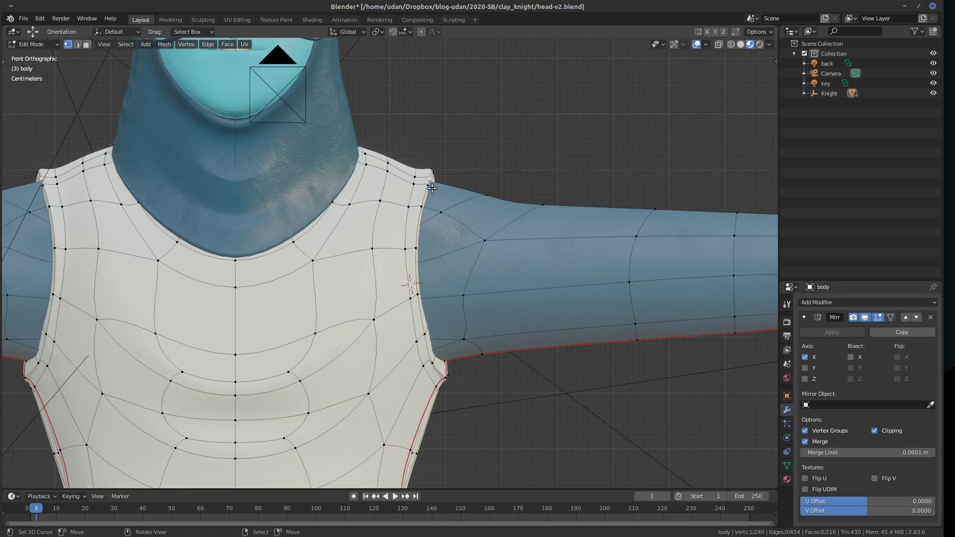
{"action": "key", "text": "g"}
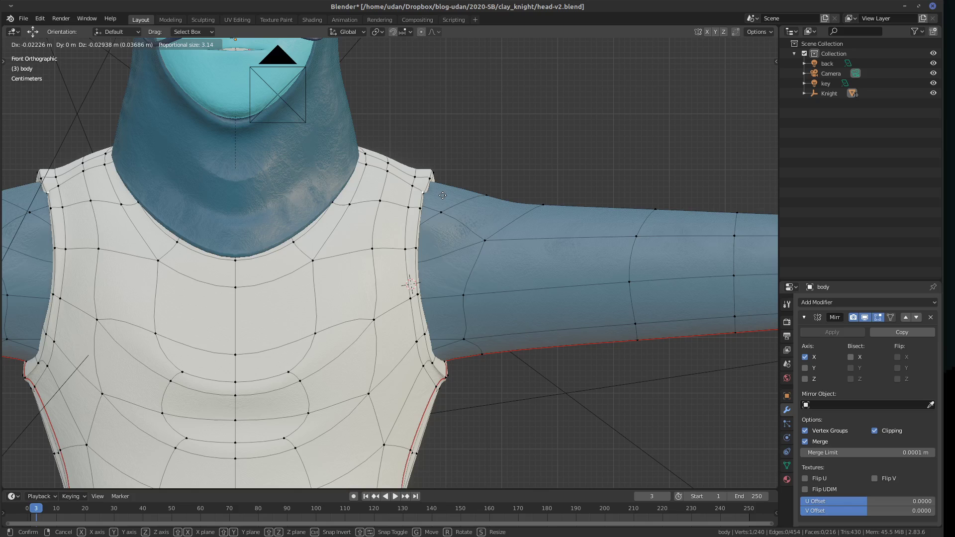
{"action": "right_click", "coordinate": [445, 190]}
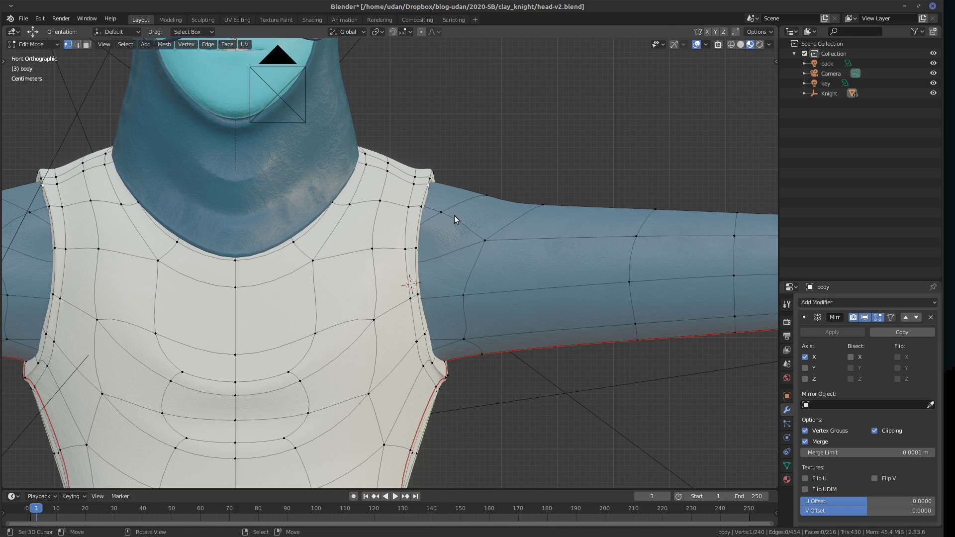
Inspect the armhole in Object Mode, and try to edge-slide the torso's whole edge loop around it away from the opening.
{"action": "key", "text": "Tab"}
{"action": "mouse_move", "coordinate": [491, 322]}
{"action": "middle_mouse_down"}
{"action": "mouse_move", "coordinate": [500, 321]}
{"action": "mouse_move", "coordinate": [480, 318]}
{"action": "middle_mouse_up"}
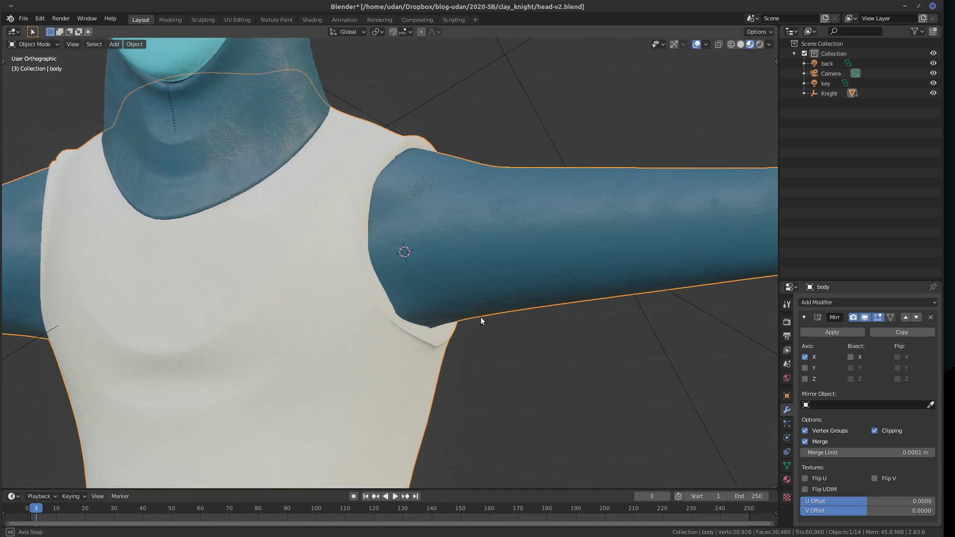
{"action": "key", "text": "Tab"}
{"action": "left_click", "coordinate": [432, 365], "text": "alt"}
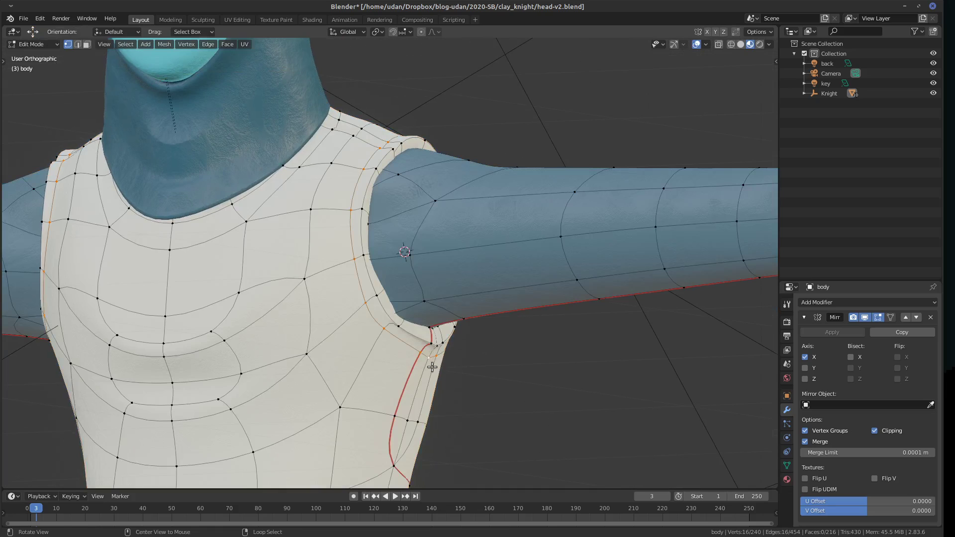
{"action": "key", "text": "g"}
{"action": "key", "text": "g"}
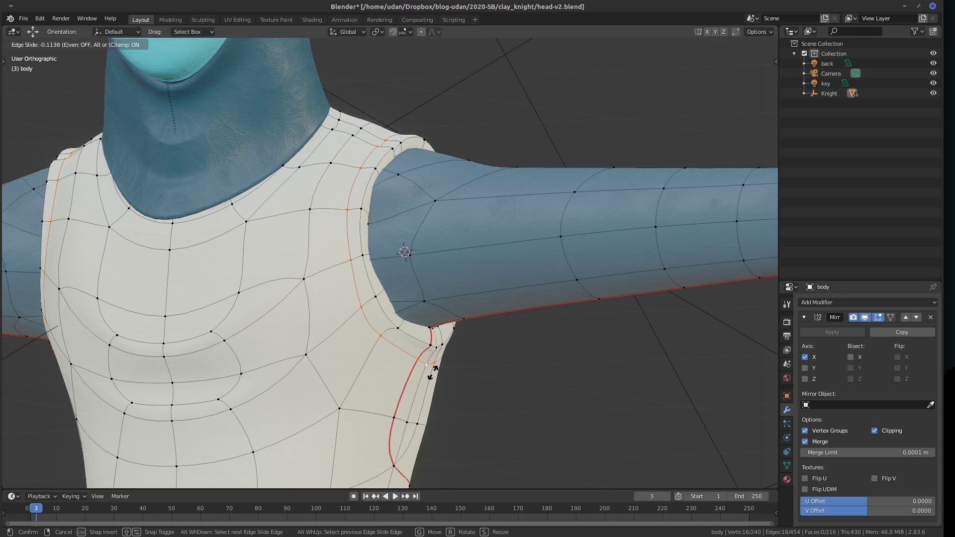
{"action": "left_click", "coordinate": [433, 366]}
Select the five-vertex stretch of the armhole loop beneath the armpit and edge-slide it down the torso by a factor of about -0.055.
{"action": "left_click", "coordinate": [431, 362]}
{"action": "left_click", "coordinate": [393, 333], "text": "shift"}
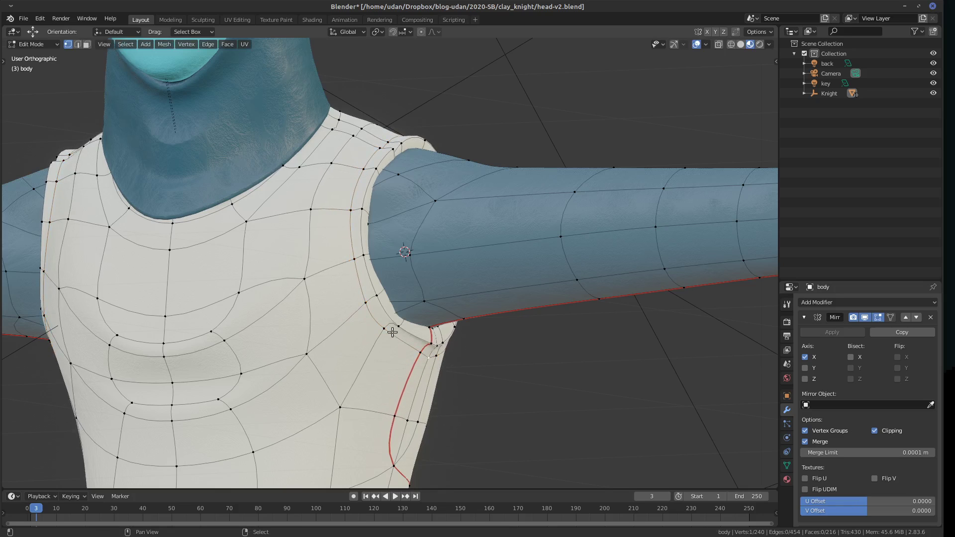
{"action": "middle_click_drag", "start_coordinate": [472, 360], "coordinate": [448, 346]}
{"action": "left_click", "coordinate": [444, 341], "text": "shift"}
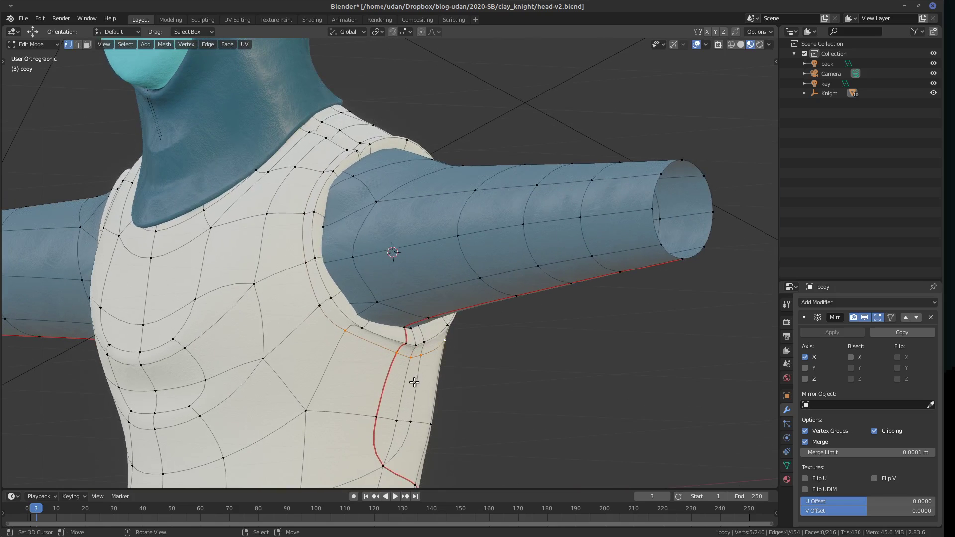
{"action": "key", "text": "g"}
{"action": "key", "text": "g"}
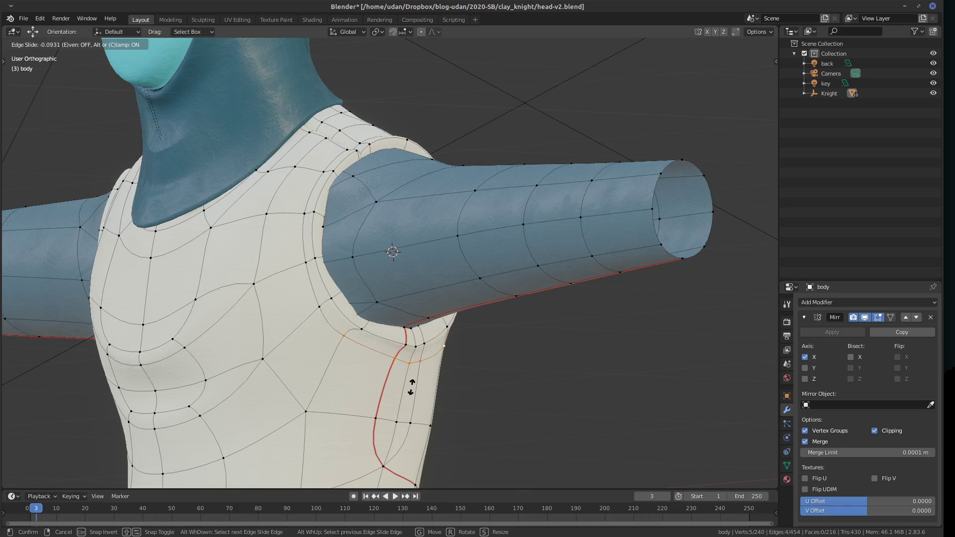
{"action": "left_click", "coordinate": [412, 384]}
{"action": "key", "text": "KP_1"}
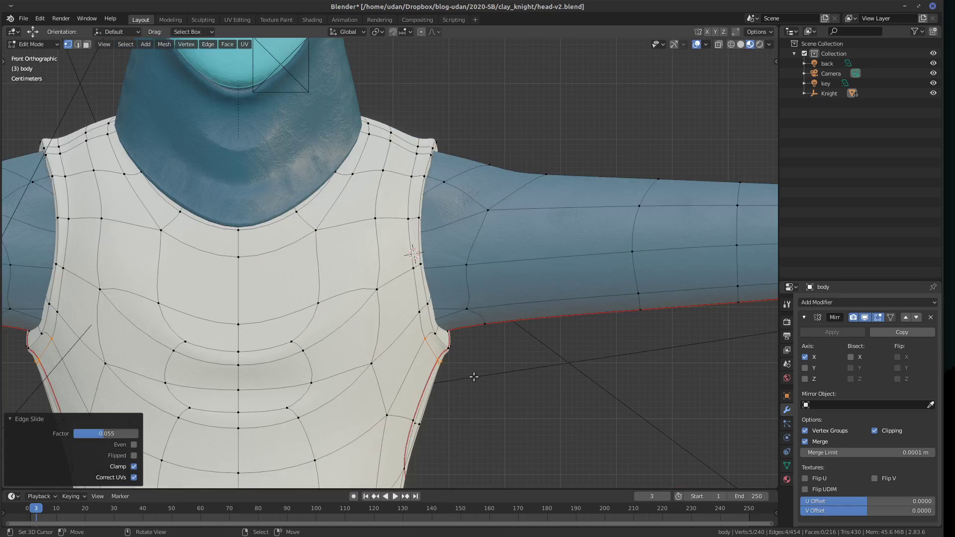
{"action": "key", "text": "Tab"}
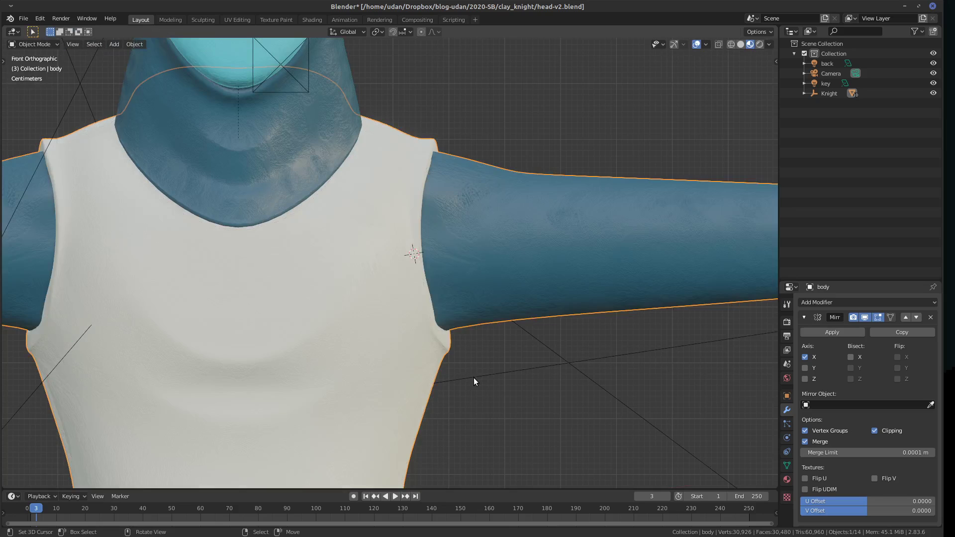
{"action": "mouse_move", "coordinate": [477, 378]}
{"action": "middle_mouse_down"}
{"action": "mouse_move", "coordinate": [427, 369]}
{"action": "mouse_move", "coordinate": [459, 374]}
{"action": "middle_mouse_up"}
{"action": "key", "text": "Tab"}
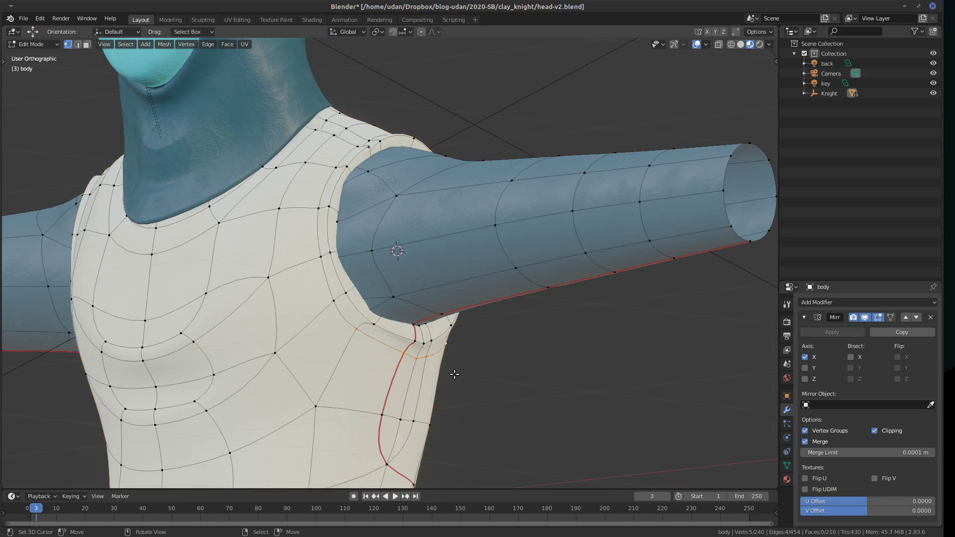
{"action": "key", "text": "f"}
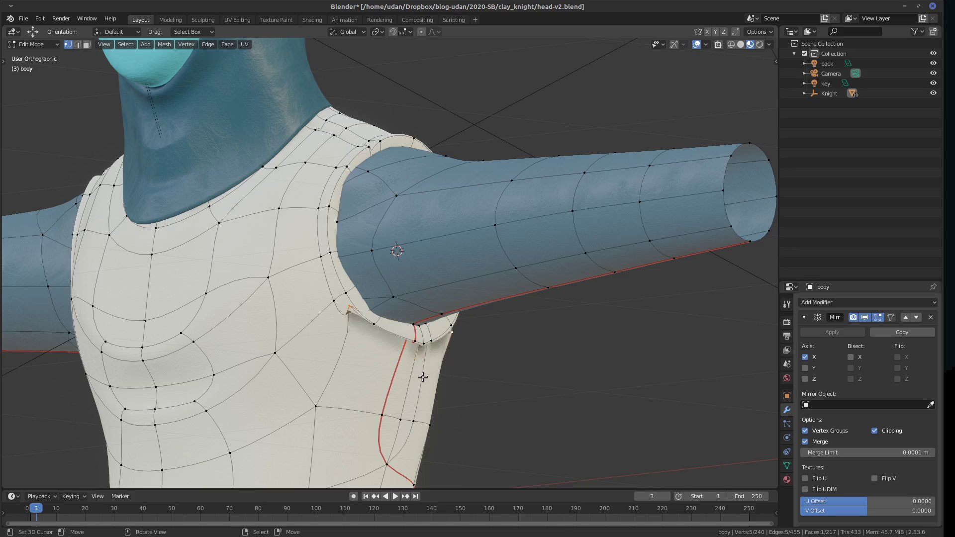
{"action": "key", "text": "ctrl+z"}
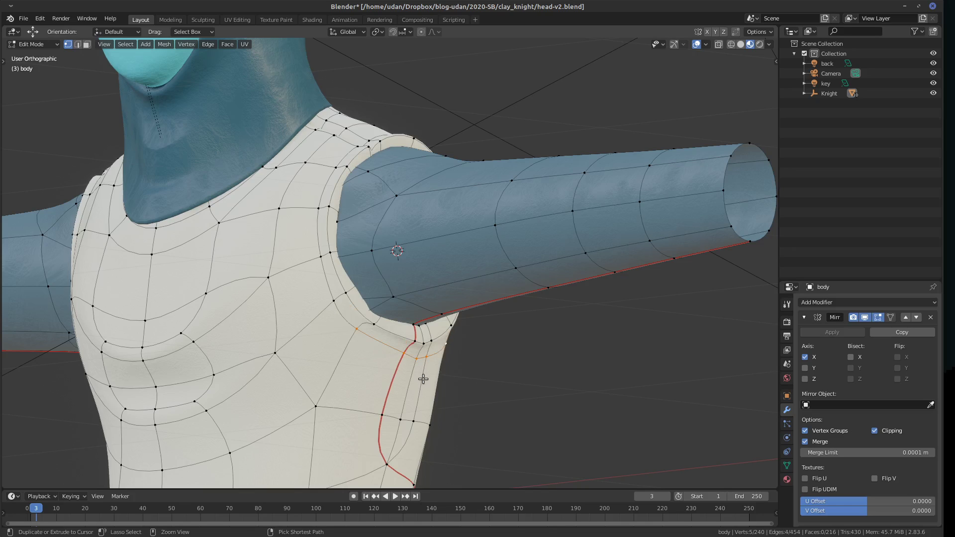
Edge-slide the selected armpit edges slightly farther down by a factor of -0.014 and clear the selection.
{"action": "key", "text": "g"}
{"action": "key", "text": "g"}
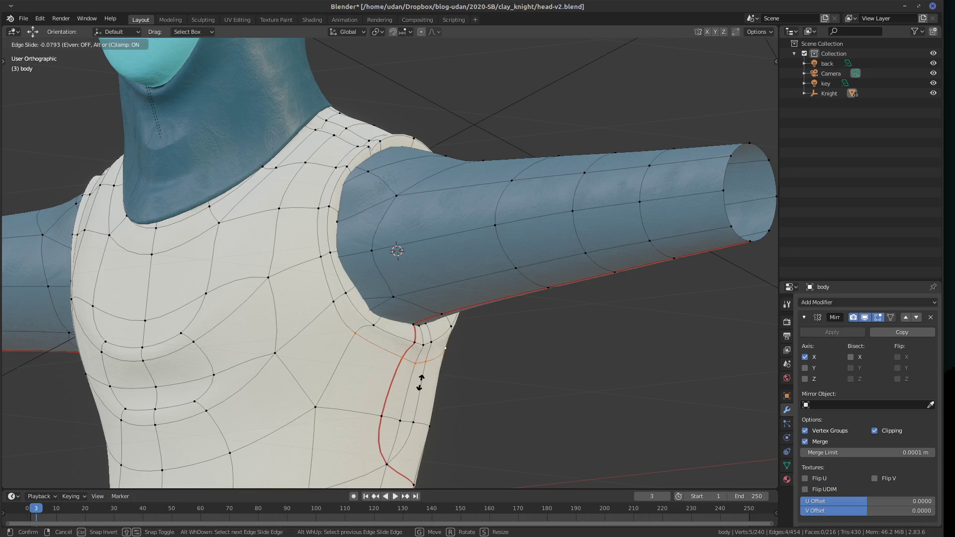
{"action": "left_click", "coordinate": [429, 352]}
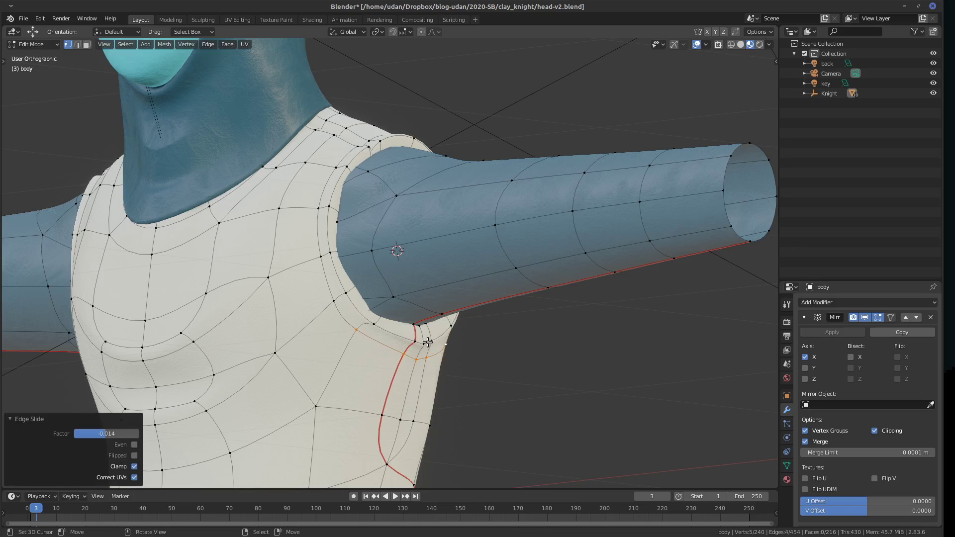
{"action": "left_click", "coordinate": [428, 342]}
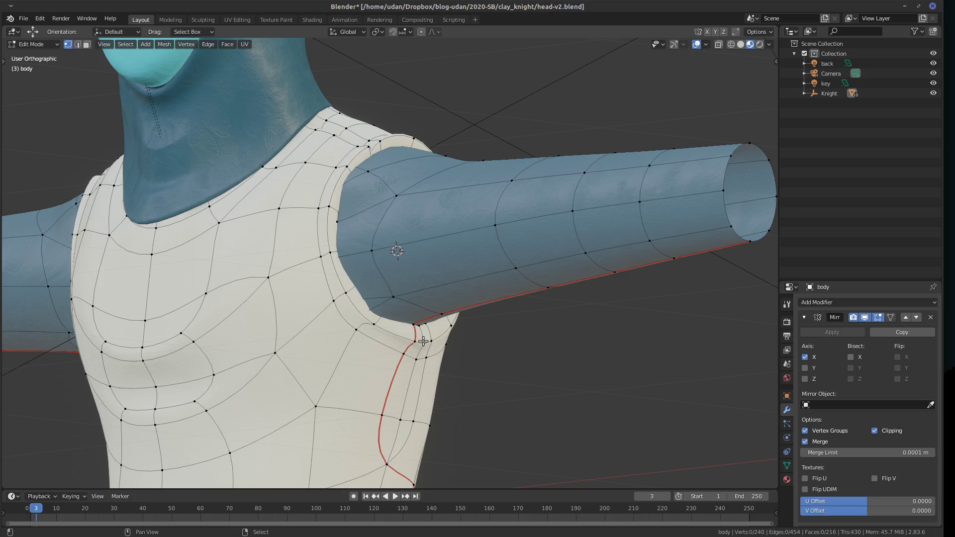
Inspect the reshaped armhole and armpit of the torso in Object Mode.
{"action": "middle_click_drag", "start_coordinate": [436, 343], "coordinate": [469, 355]}
{"action": "key", "text": "Tab"}
{"action": "scroll", "coordinate": [391, 355], "scroll_direction": "up", "scroll_amount": 2}
{"action": "scroll", "coordinate": [430, 289], "scroll_direction": "down", "scroll_amount": 2}
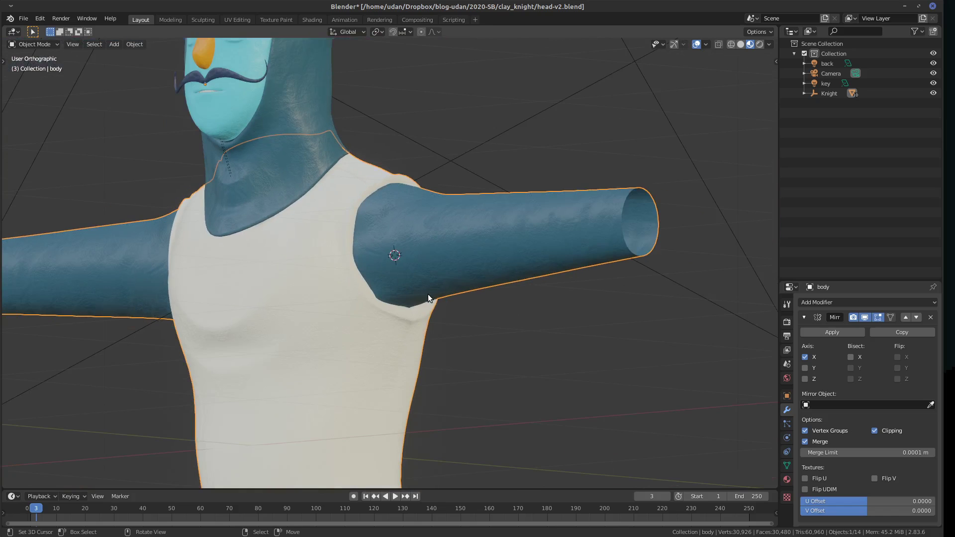
Extrude the edge loop at the arm's open end in place and scale it inward to 0.770.
{"action": "key", "text": "KP_1"}
{"action": "left_click_drag", "start_coordinate": [539, 351], "coordinate": [426, 346], "text": "alt+shift"}
{"action": "middle_click_drag", "start_coordinate": [537, 331], "coordinate": [573, 291], "text": "shift"}
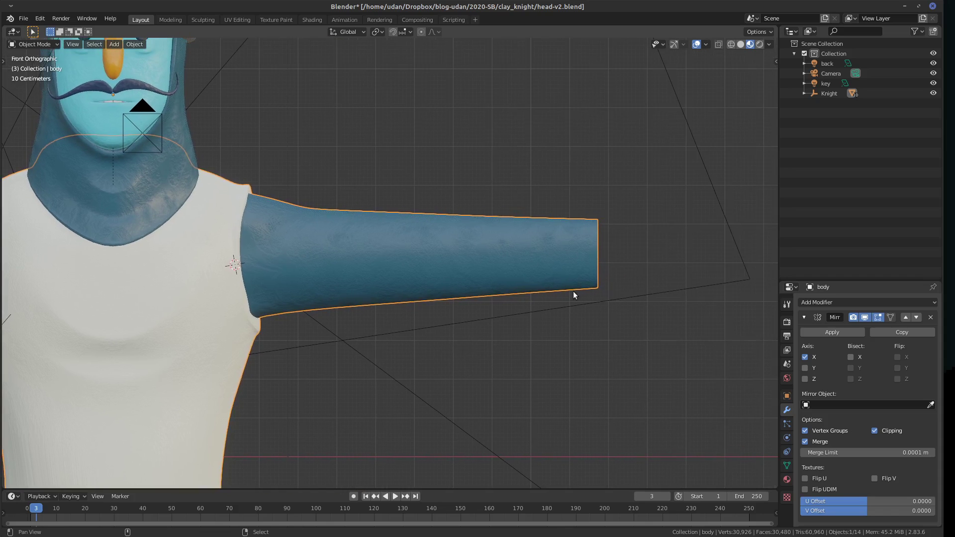
{"action": "key", "text": "Tab"}
{"action": "left_click", "coordinate": [599, 245], "text": "alt"}
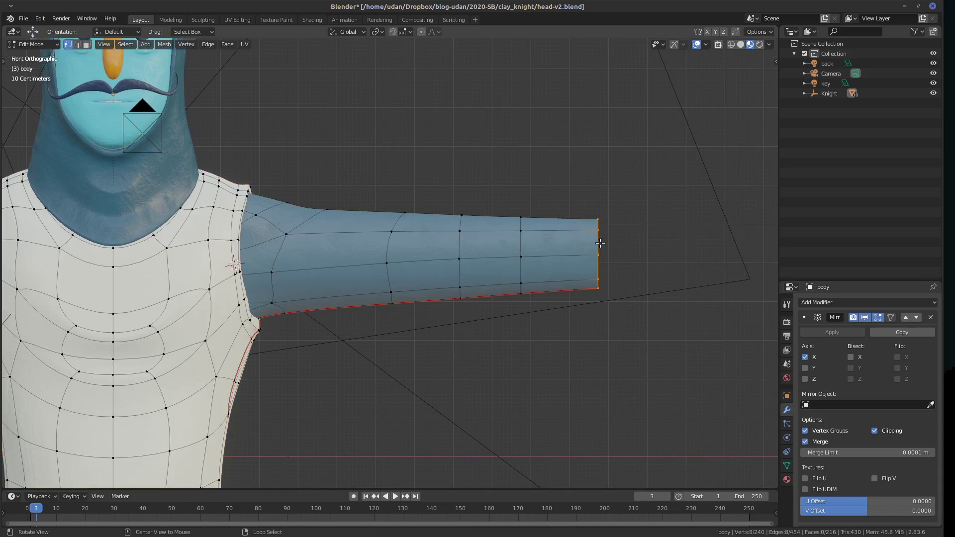
{"action": "middle_click_drag", "start_coordinate": [617, 242], "coordinate": [554, 263], "text": "shift"}
{"action": "key", "text": "e"}
{"action": "right_click", "coordinate": [552, 280]}
{"action": "key", "text": "s"}
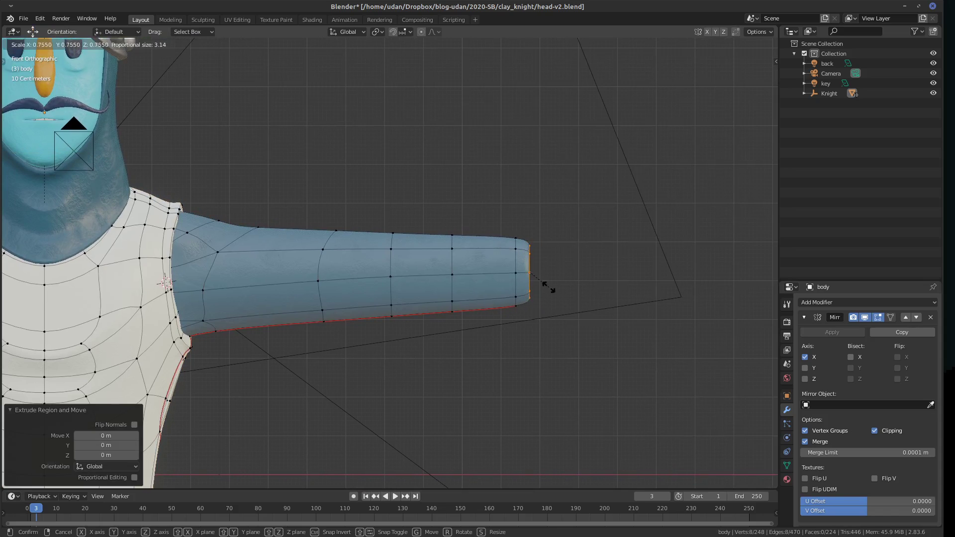
{"action": "left_click", "coordinate": [547, 288]}
Extrude the wrist loop 0.03 m outward and add a second extruded loop, scaled to 1.164 and moved 0.02 m along X.
{"action": "key", "text": "e"}
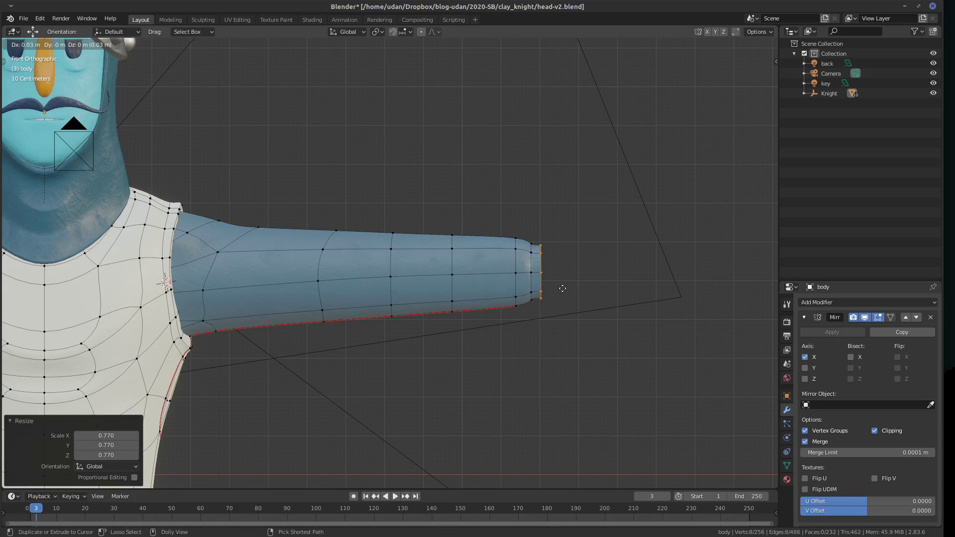
{"action": "left_click", "coordinate": [564, 286], "text": "ctrl"}
{"action": "key", "text": "e"}
{"action": "left_click", "coordinate": [562, 287]}
{"action": "key", "text": "s"}
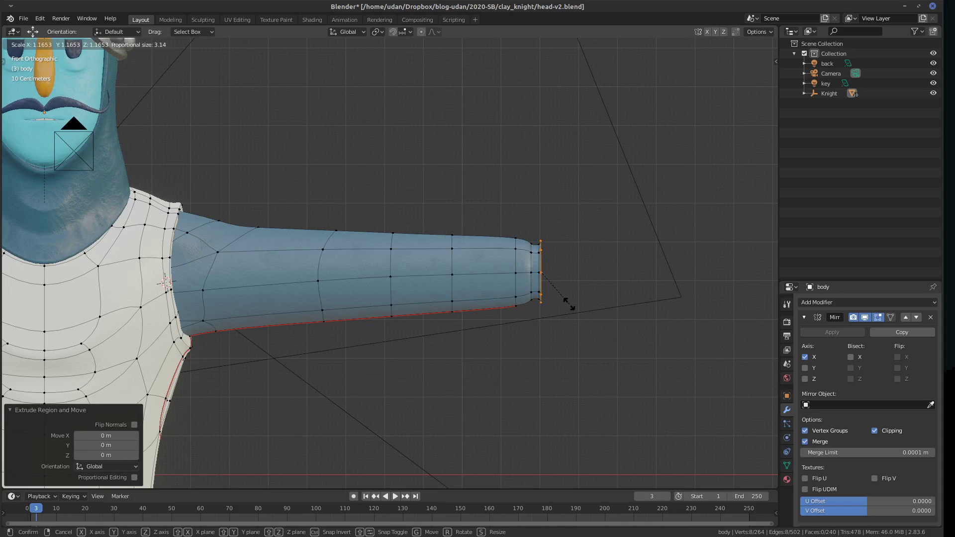
{"action": "left_click", "coordinate": [571, 302]}
{"action": "key", "text": "g"}
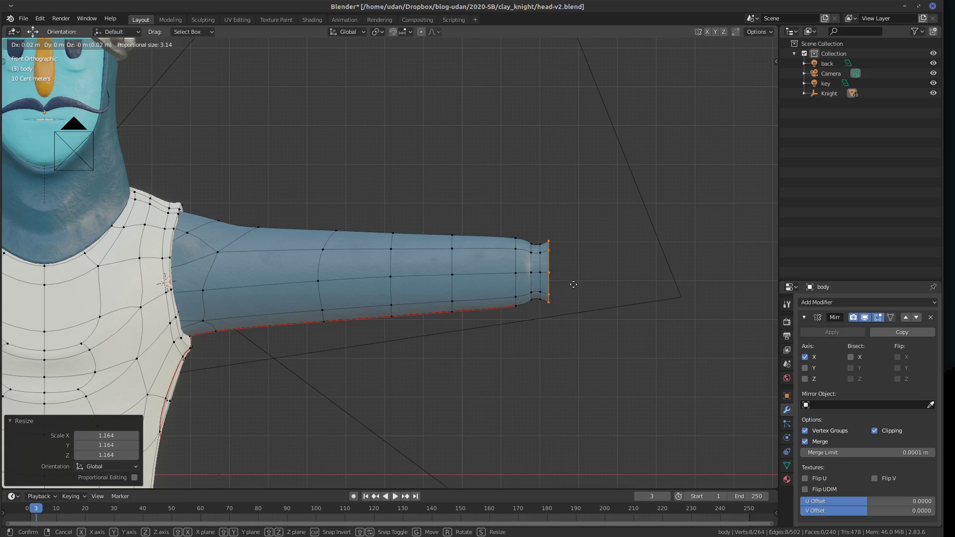
{"action": "left_click", "coordinate": [573, 285]}
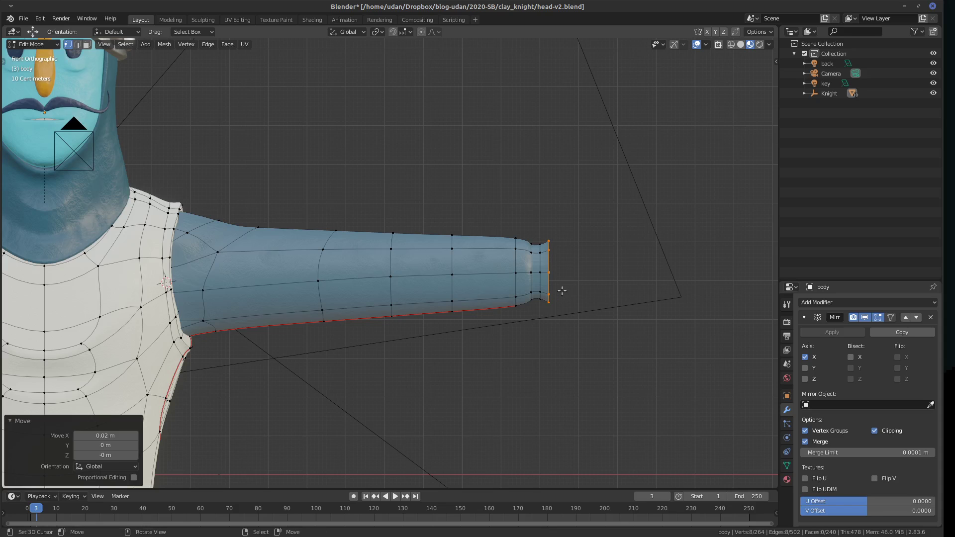
Rip the arm's end edge loop to detach the wrist piece and edge-slide the arm's end slightly back toward the shoulder.
{"action": "left_click", "coordinate": [518, 264], "text": "alt"}
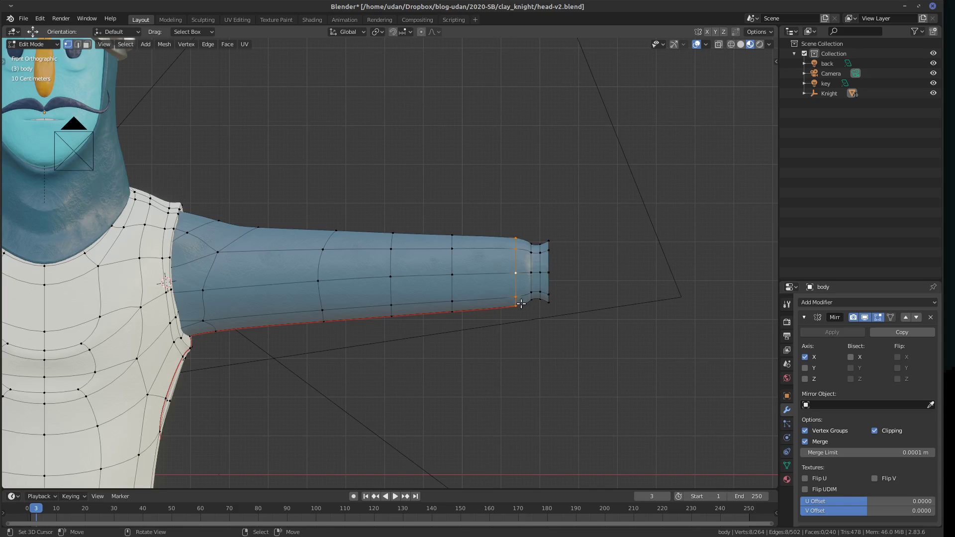
{"action": "key", "text": "v"}
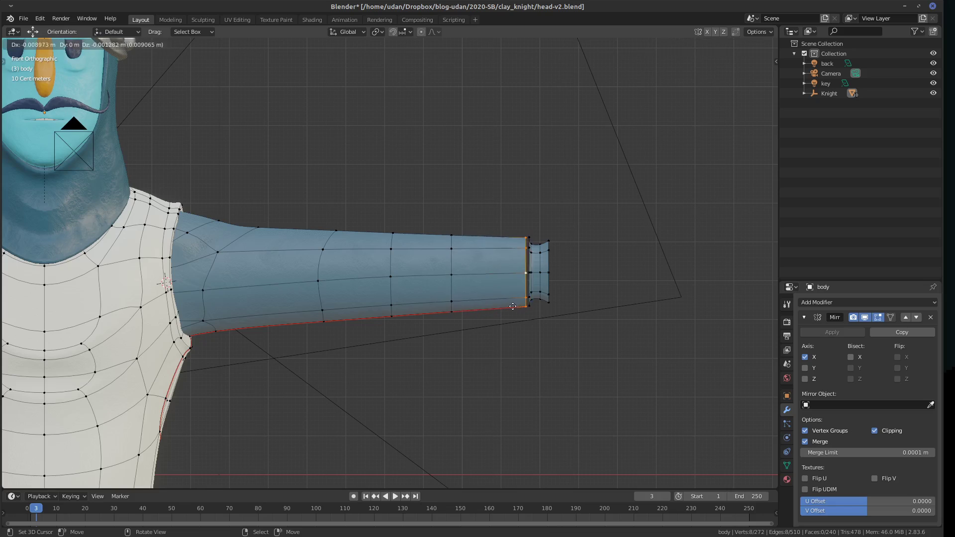
{"action": "right_click", "coordinate": [508, 308]}
{"action": "key", "text": "g"}
{"action": "key", "text": "g"}
{"action": "left_click", "coordinate": [529, 288]}
Extrude the wrist piece's open loop facing the arm by -0.04 m along X, over the arm's end.
{"action": "left_click", "coordinate": [527, 295], "text": "alt"}
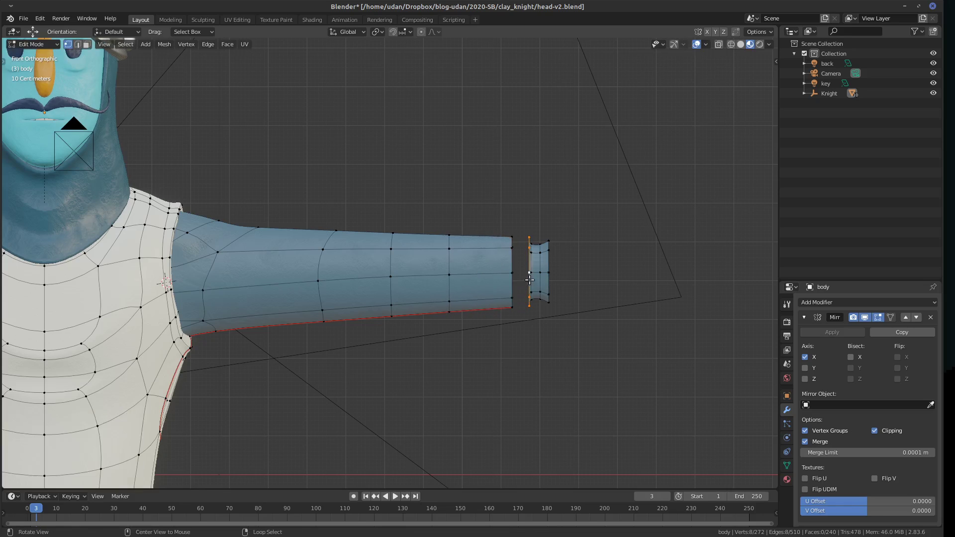
{"action": "key", "text": "e"}
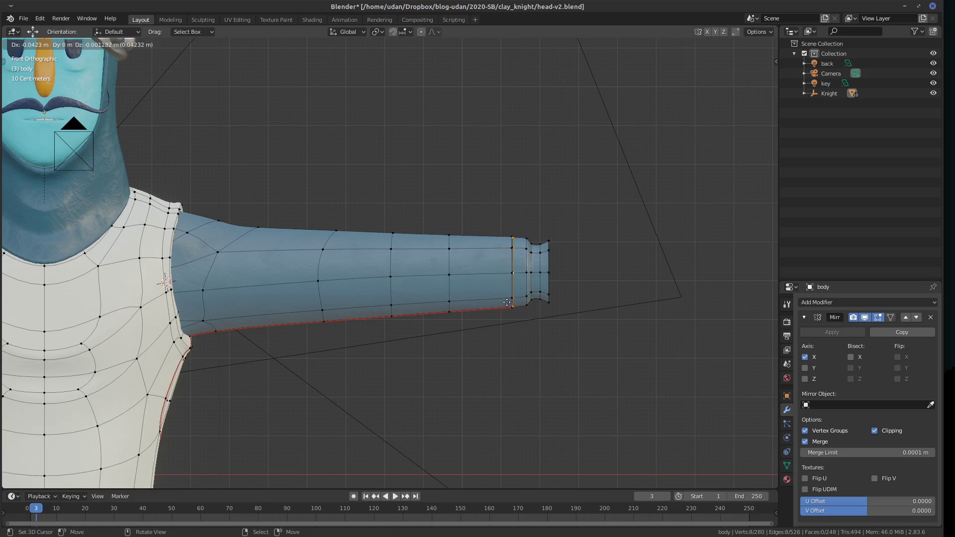
{"action": "key", "text": "ctrl"}
{"action": "left_click", "coordinate": [508, 304]}
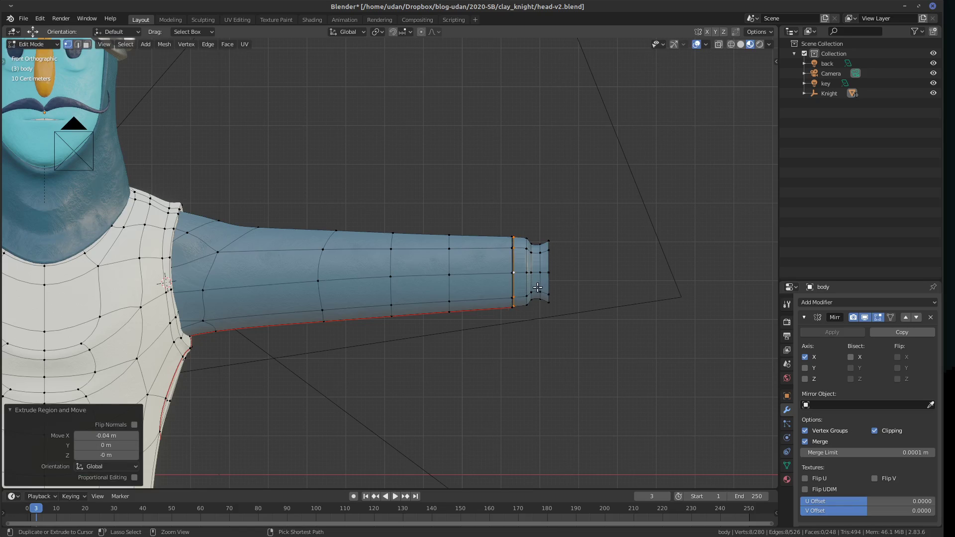
Select the whole linked wrist piece and scale it up by 1.300.
{"action": "key", "text": "ctrl+l"}
{"action": "key", "text": "s"}
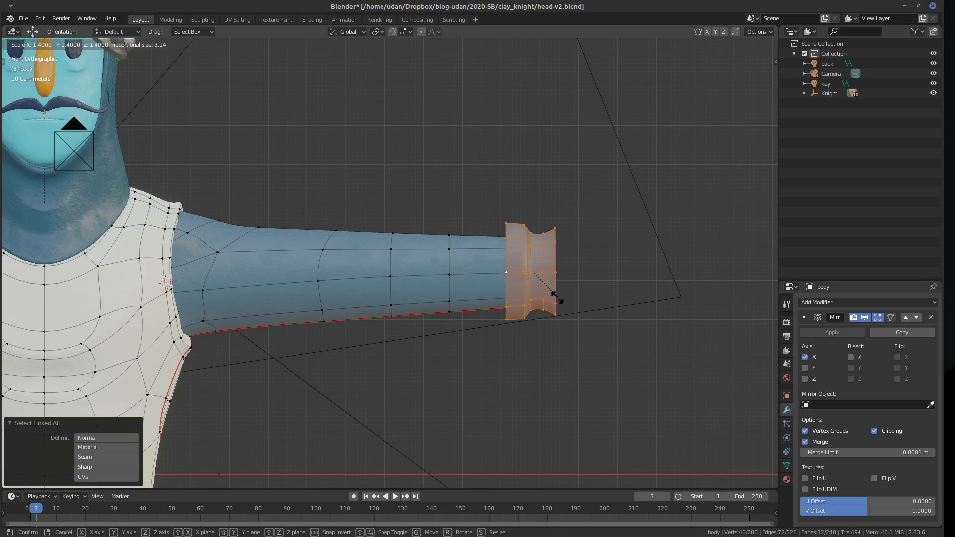
{"action": "left_click", "coordinate": [552, 298]}
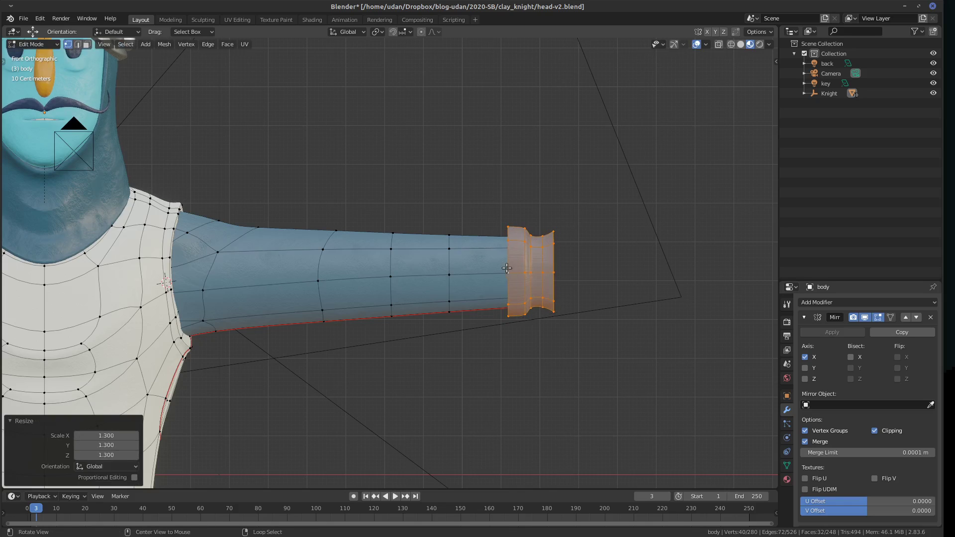
Extrude the wrist piece's open loop facing the arm in place and scale it inward to 0.801.
{"action": "left_click", "coordinate": [518, 298], "text": "alt"}
{"action": "key", "text": "e"}
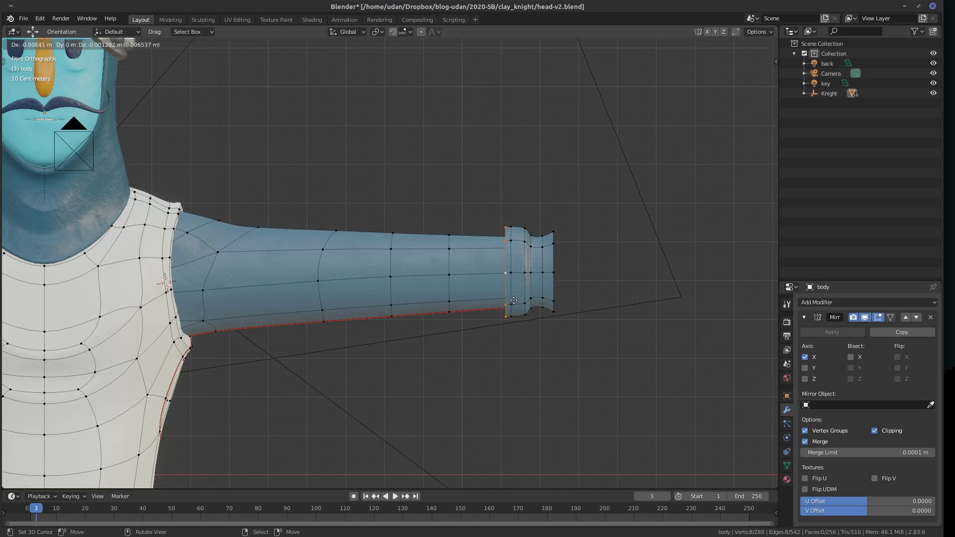
{"action": "key", "text": "Escape"}
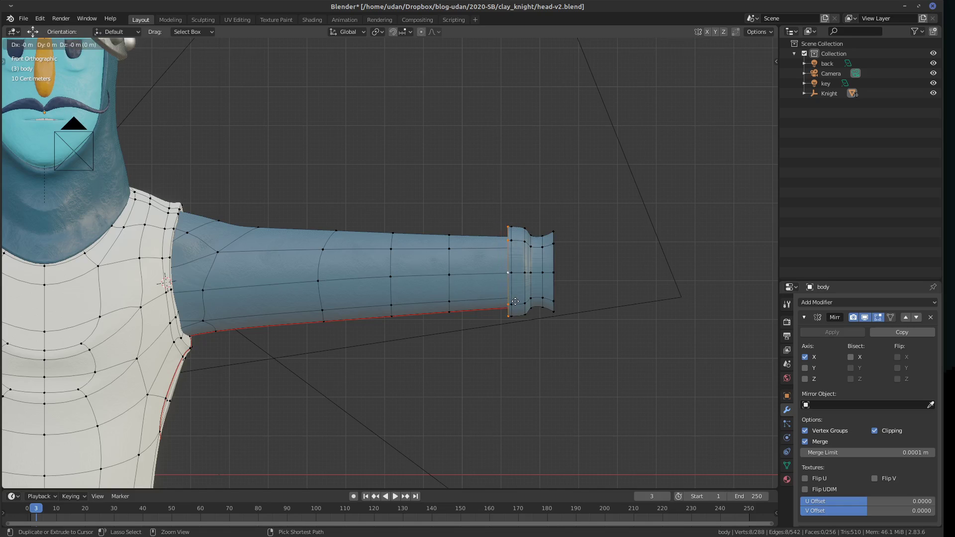
{"action": "key", "text": "s"}
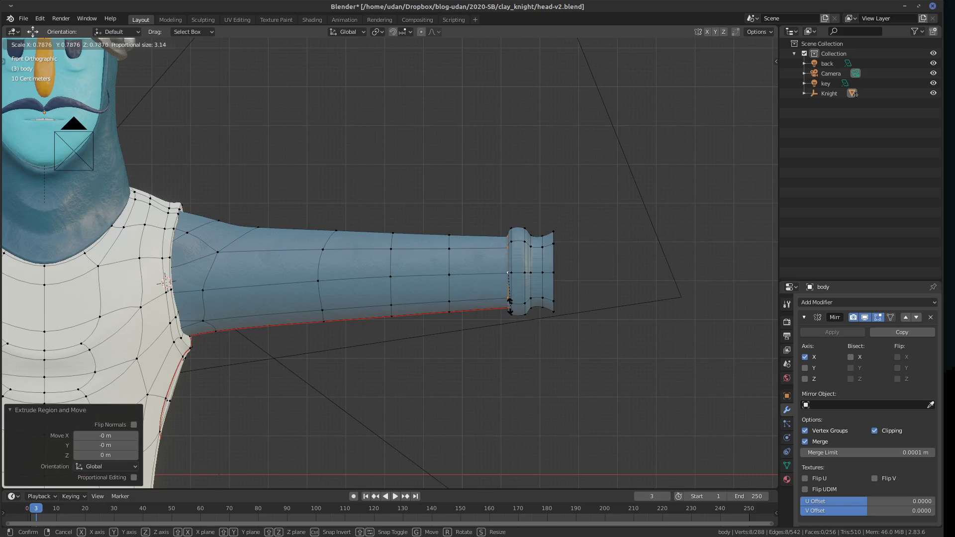
{"action": "left_click", "coordinate": [515, 301]}
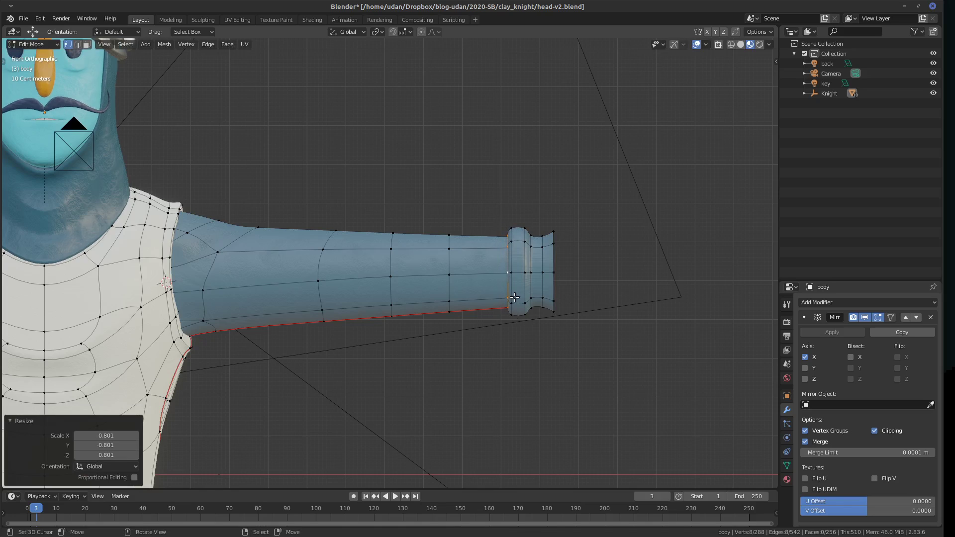
{"action": "key", "text": "e"}
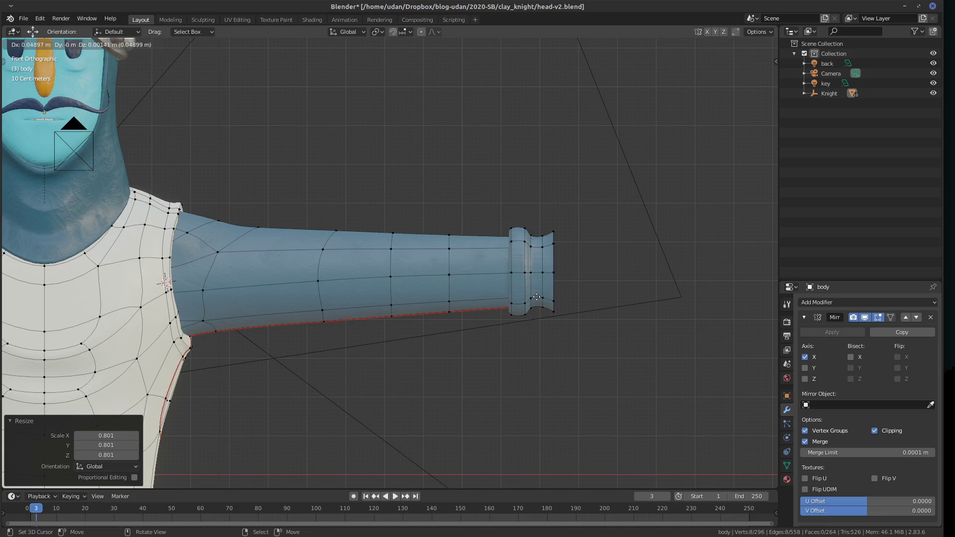
{"action": "left_click", "coordinate": [539, 297]}
{"action": "key", "text": "ctrl+z"}
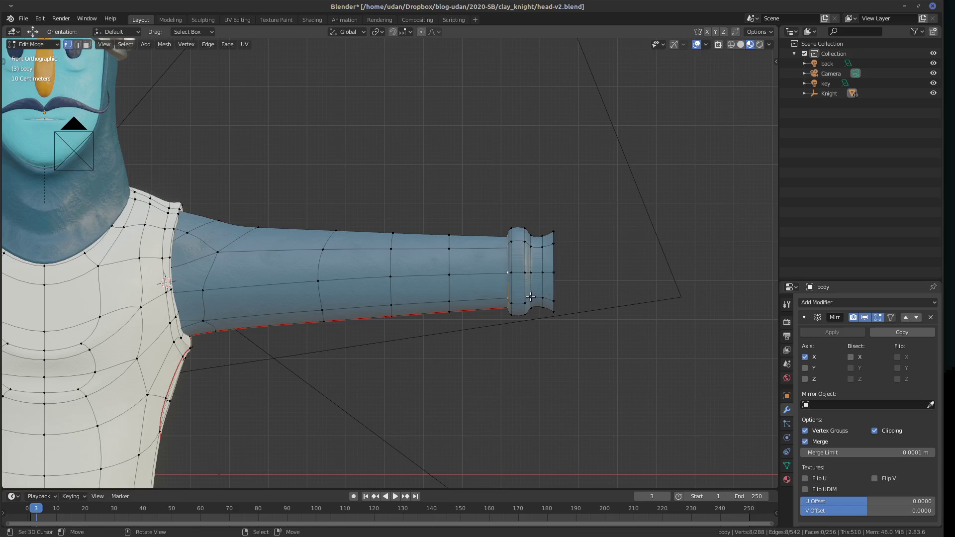
Move the wrist piece's inset loop slightly outward along X, away from the shoulder.
{"action": "key", "text": "g"}
{"action": "key", "text": "x"}
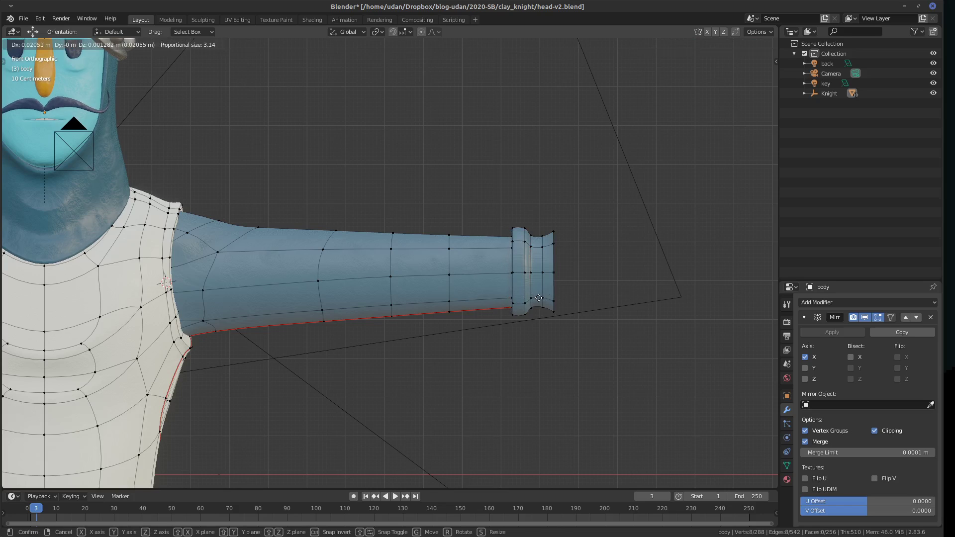
{"action": "left_click", "coordinate": [544, 289]}
Select the whole linked wrist piece and move it along X, away from the arm, to leave a gap.
{"action": "left_click", "coordinate": [544, 274]}
{"action": "key", "text": "ctrl+l"}
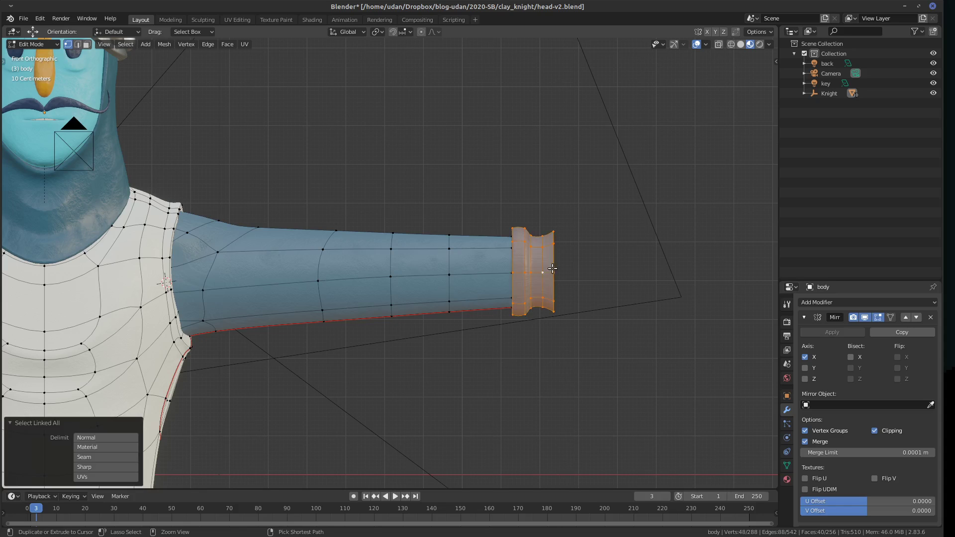
{"action": "key", "text": "g"}
{"action": "key", "text": "x"}
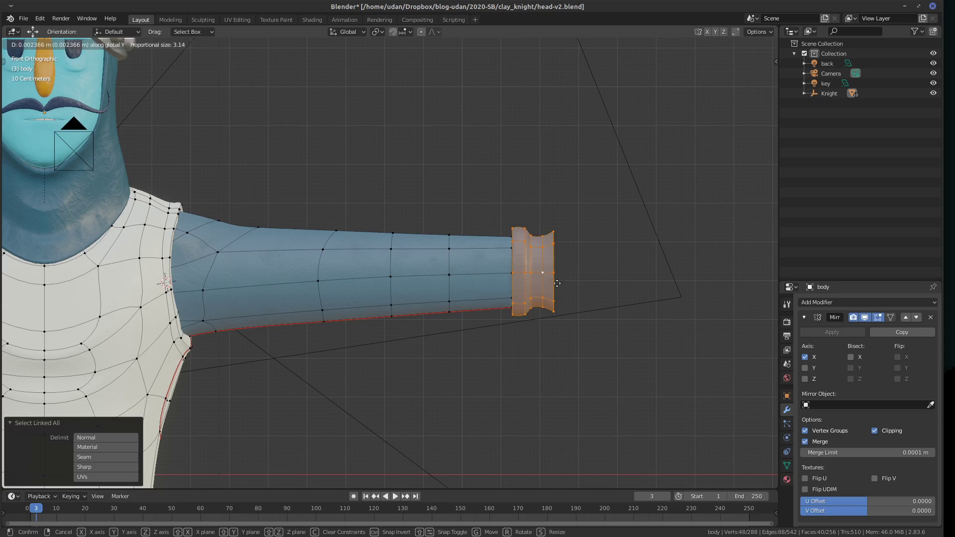
{"action": "left_click", "coordinate": [569, 284]}
Extrude the arm's open end loop in place and scale it inward to 0.792.
{"action": "right_click", "coordinate": [514, 293]}
{"action": "left_click_drag", "start_coordinate": [514, 290], "coordinate": [501, 290], "text": "alt"}
{"action": "left_click", "coordinate": [501, 291], "text": "alt"}
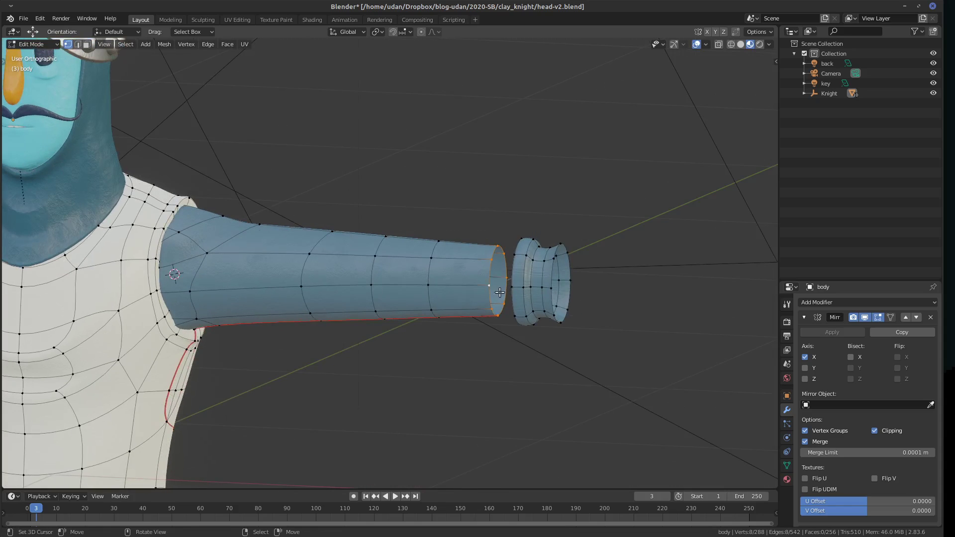
{"action": "key", "text": "e"}
{"action": "right_click", "coordinate": [501, 306]}
{"action": "key", "text": "s"}
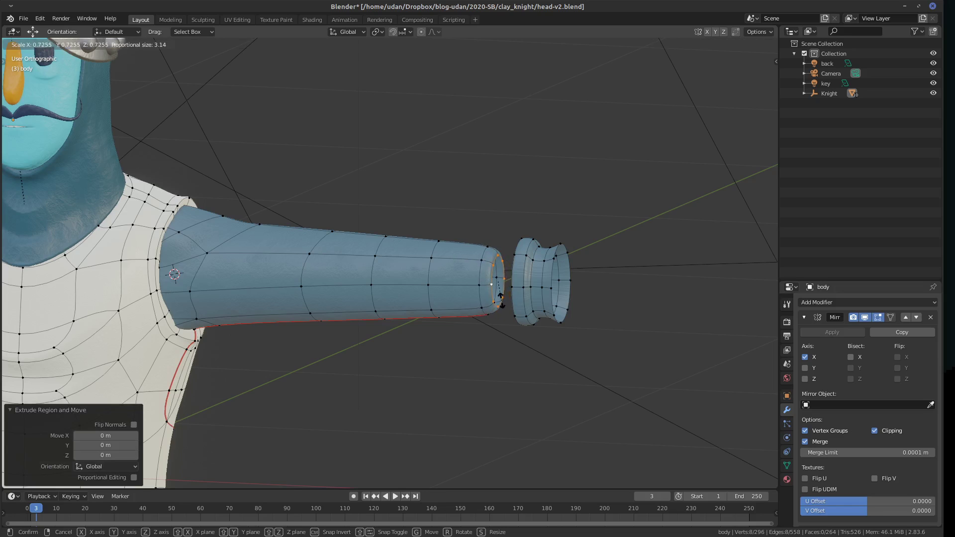
{"action": "left_click", "coordinate": [500, 302]}
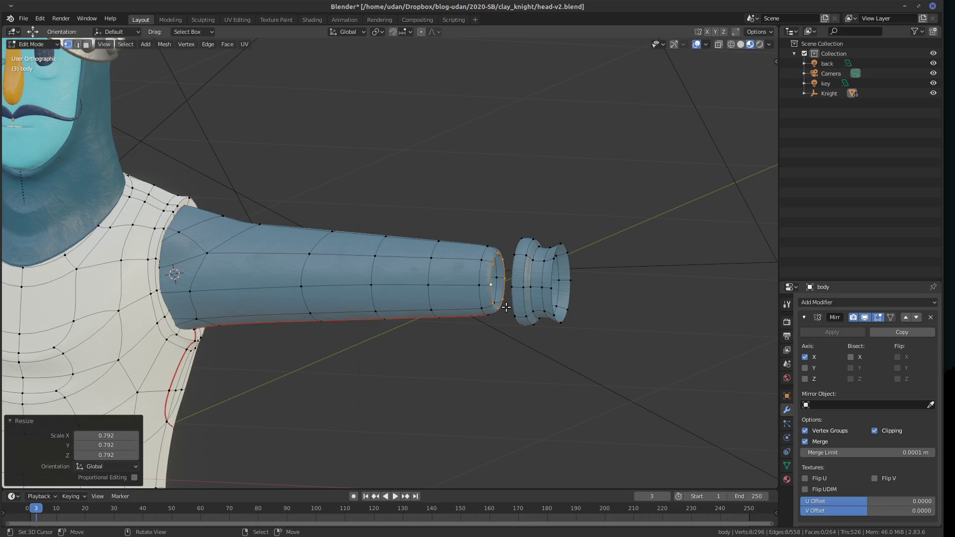
Close the arm's end by extruding the inner loop in place, scaling it to 0.486 and merging it at center.
{"action": "key", "text": "e"}
{"action": "right_click", "coordinate": [505, 311]}
{"action": "key", "text": "s"}
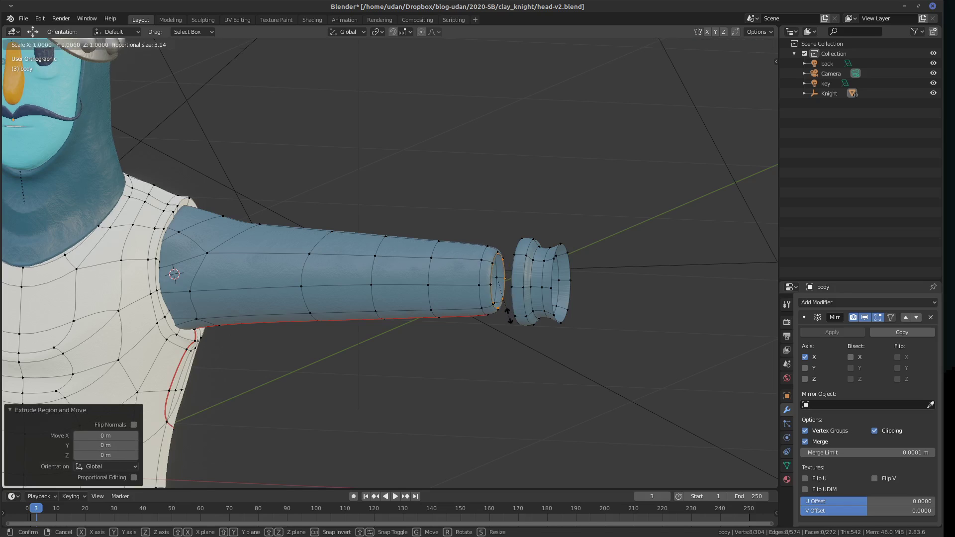
{"action": "left_click", "coordinate": [505, 299]}
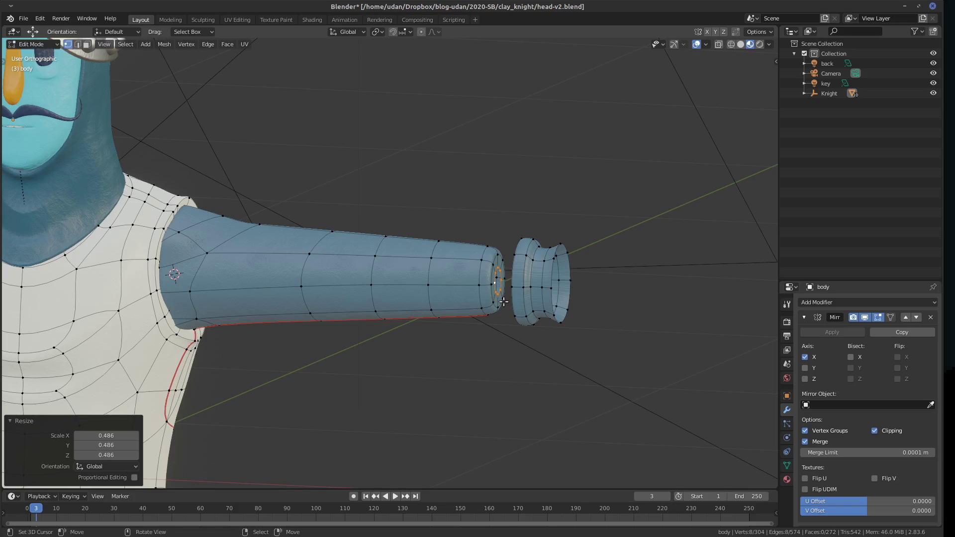
{"action": "key", "text": "m"}
{"action": "left_click", "coordinate": [499, 313]}
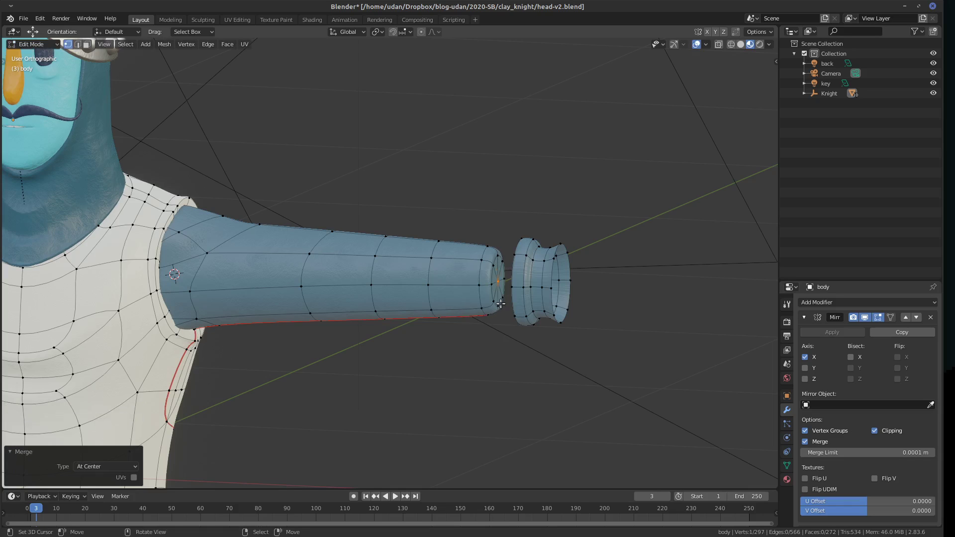
Close the wrist piece's side facing the arm by extruding its open edge loop in place and merging it at center.
{"action": "middle_click_drag", "start_coordinate": [511, 296], "coordinate": [579, 300]}
{"action": "right_click", "coordinate": [550, 275]}
{"action": "right_click", "coordinate": [535, 275], "text": "alt"}
{"action": "mouse_move", "coordinate": [558, 269]}
{"action": "middle_mouse_down"}
{"action": "mouse_move", "coordinate": [582, 299]}
{"action": "mouse_move", "coordinate": [555, 256]}
{"action": "middle_mouse_up"}
{"action": "left_click", "coordinate": [521, 224]}
{"action": "right_click", "coordinate": [522, 223], "text": "alt"}
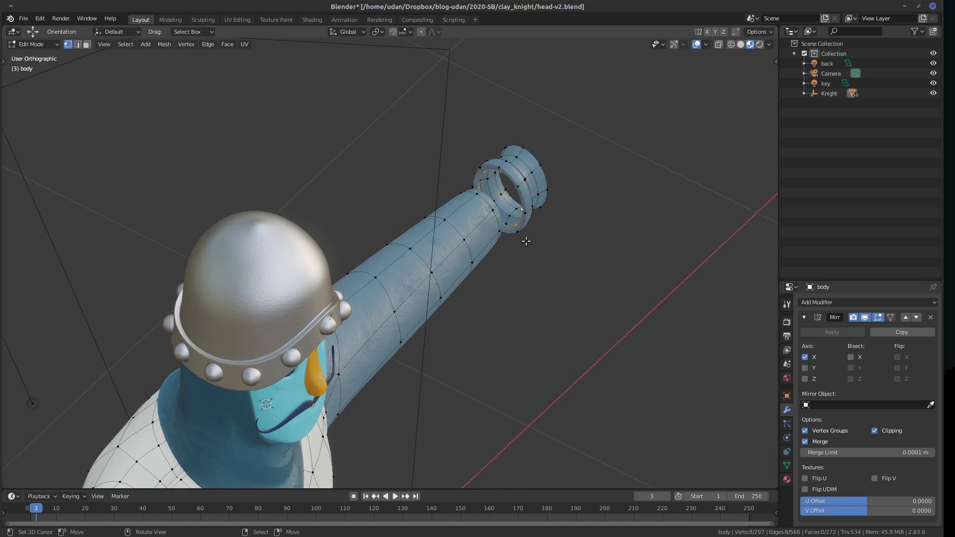
{"action": "key", "text": "KP_1"}
{"action": "key", "text": "e"}
{"action": "key", "text": "Escape"}
{"action": "key", "text": "alt+m"}
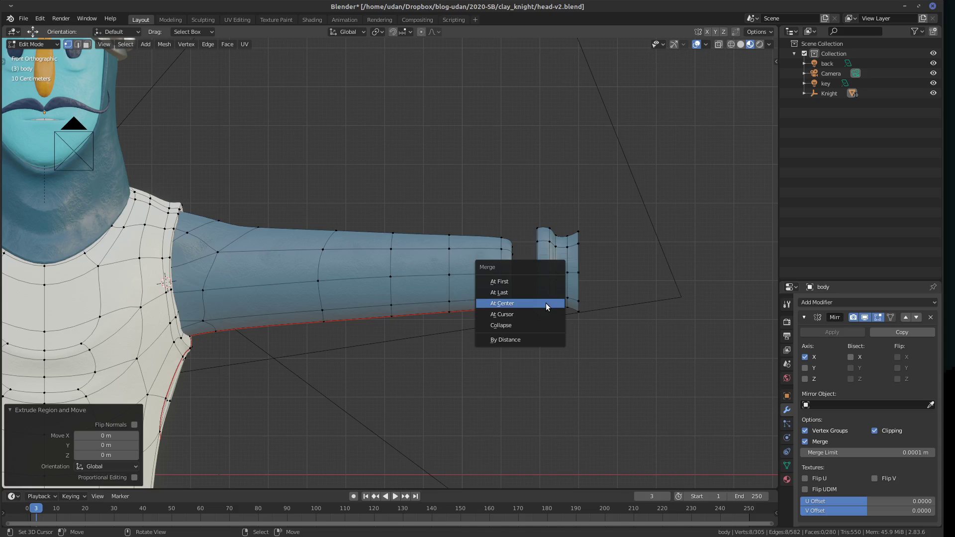
{"action": "left_click", "coordinate": [549, 305]}
Select the whole linked wrist piece and move it along X by about -0.09 m, back against the arm's end.
{"action": "middle_click_drag", "start_coordinate": [548, 304], "coordinate": [534, 257]}
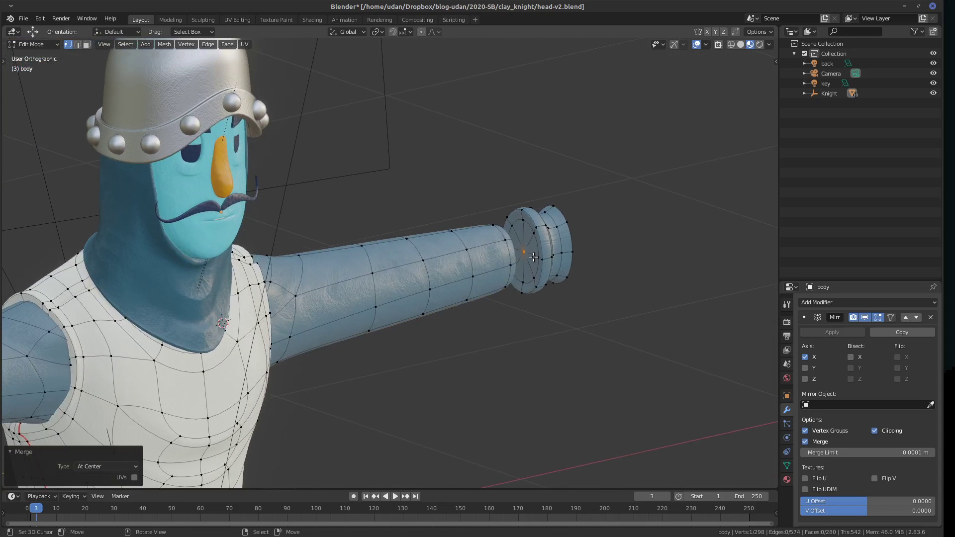
{"action": "key", "text": "ctrl+l"}
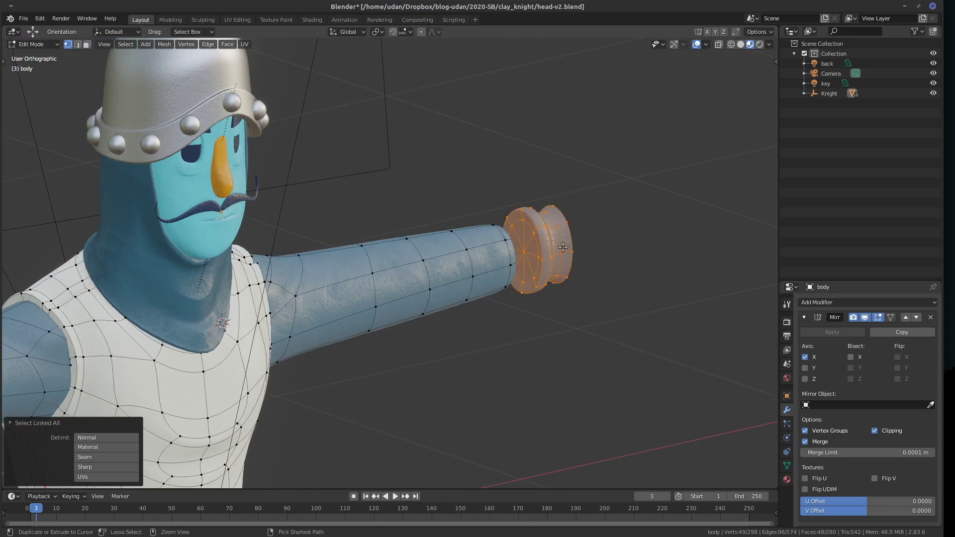
{"action": "key", "text": "KP_1"}
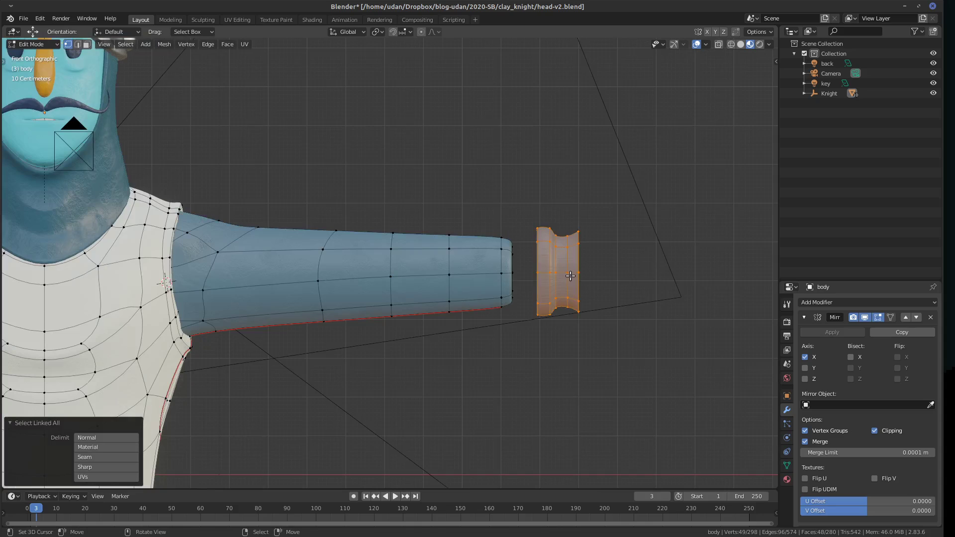
{"action": "key", "text": "g"}
{"action": "key", "text": "x"}
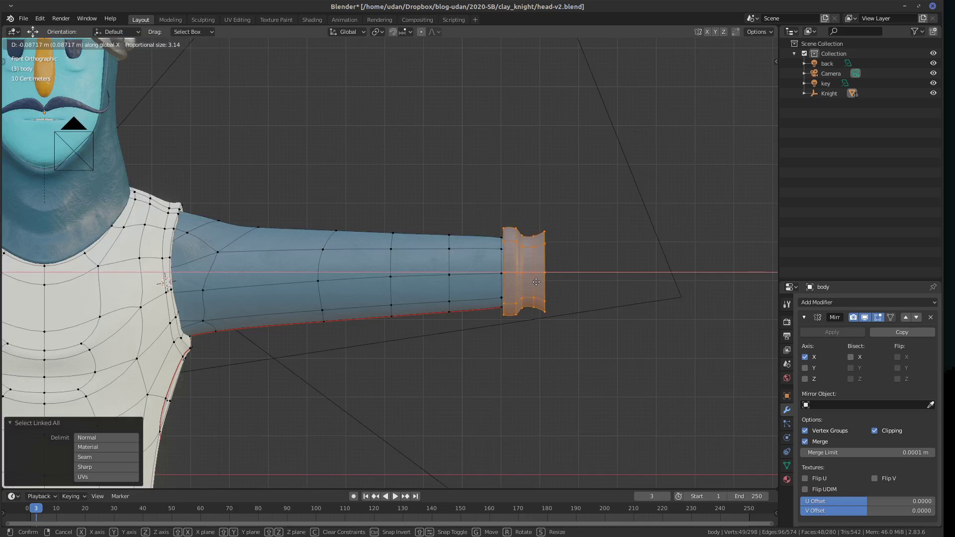
{"action": "left_click", "coordinate": [535, 282]}
{"action": "key", "text": "Tab"}
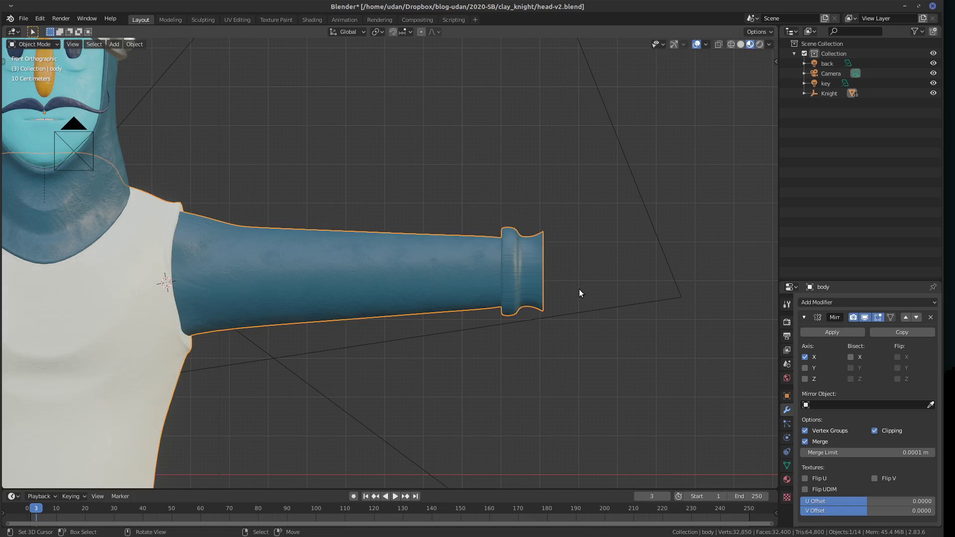
{"action": "key", "text": "Tab"}
{"action": "key", "text": "Tab"}
{"action": "key", "text": "Tab"}
{"action": "key", "text": "ctrl"}
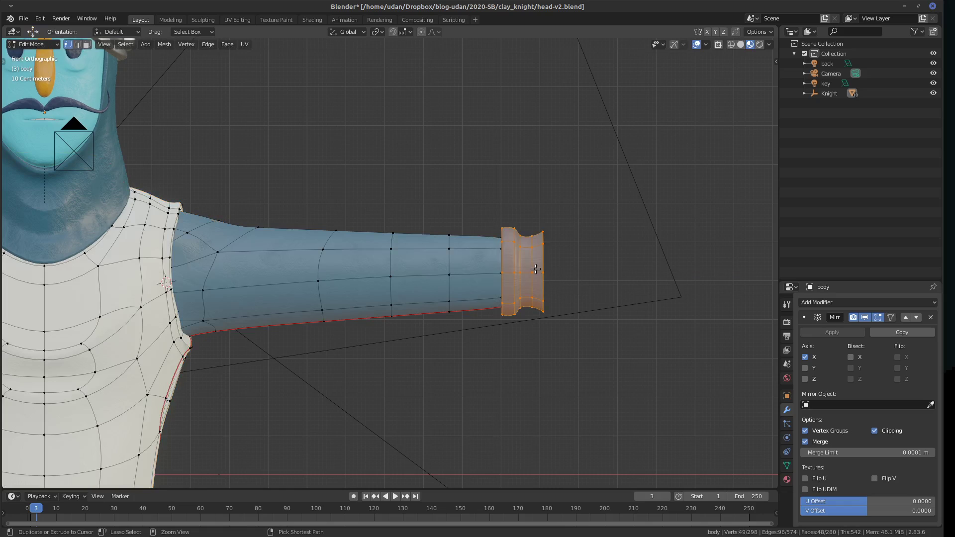
Mark the edge loop around the arm's end cap as a seam.
{"action": "middle_click_drag", "start_coordinate": [536, 269], "coordinate": [463, 328], "text": "shift"}
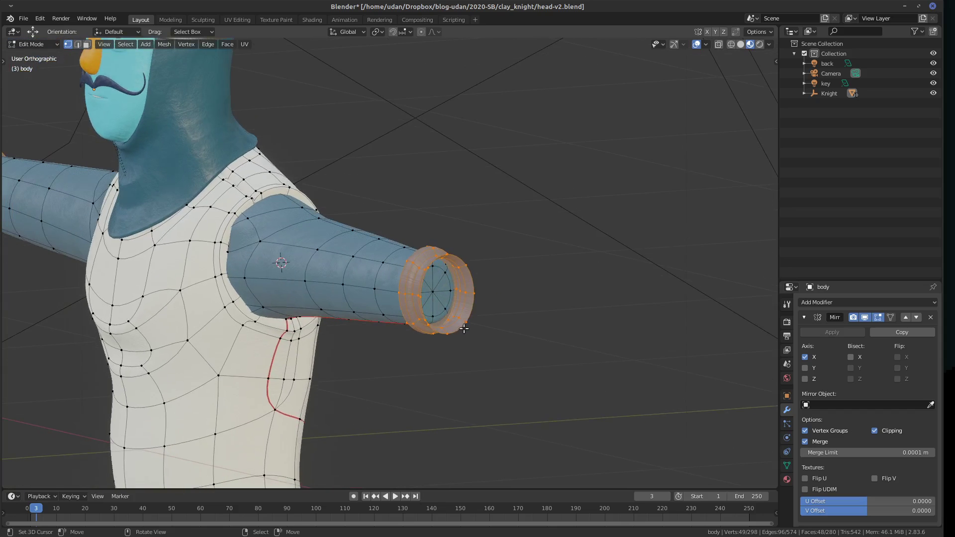
{"action": "left_click", "coordinate": [449, 330], "text": "alt"}
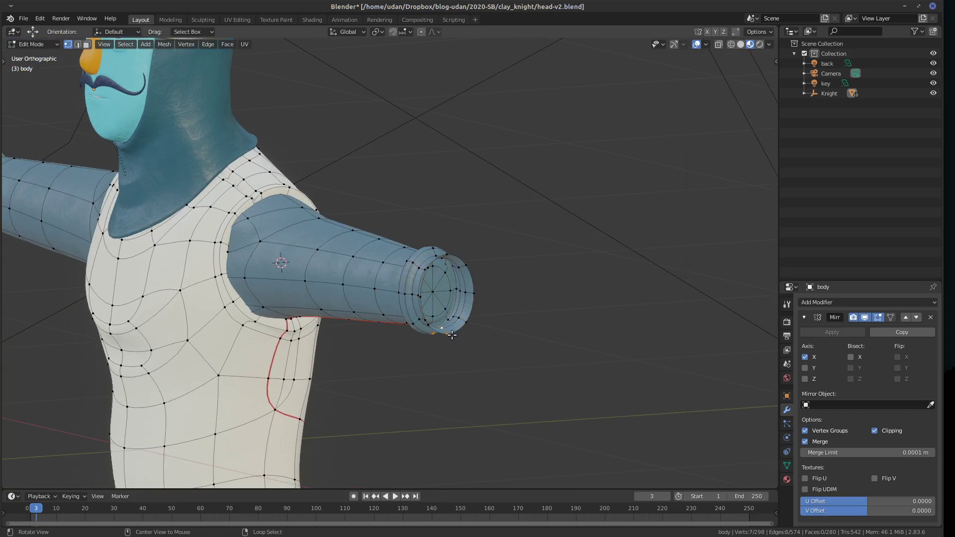
{"action": "left_click", "coordinate": [449, 310], "text": "alt"}
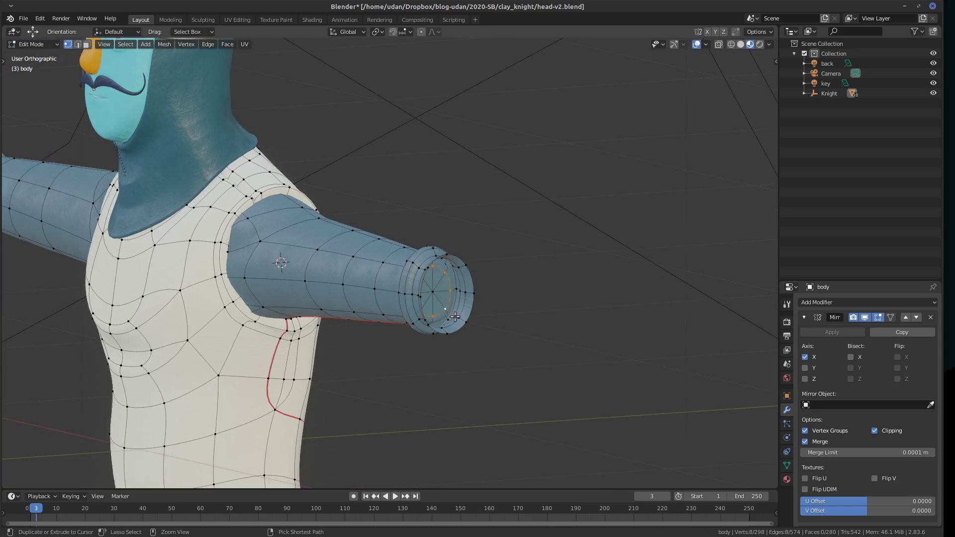
{"action": "key", "text": "ctrl+e"}
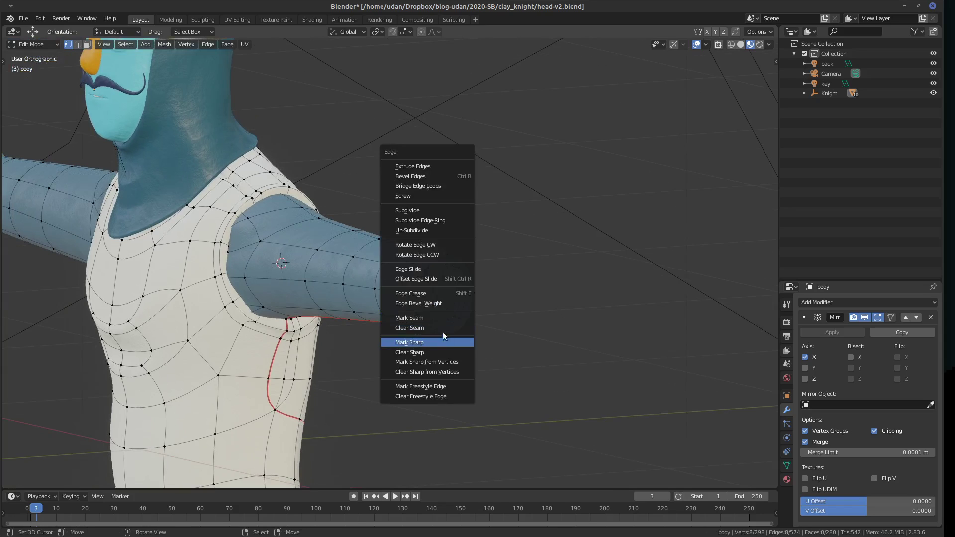
{"action": "left_click", "coordinate": [441, 318]}
Mark seams along the underside edge line from the arm cap's center and along the wrist piece's underside.
{"action": "middle_click_drag", "start_coordinate": [440, 338], "coordinate": [458, 324]}
{"action": "left_click", "coordinate": [450, 285], "text": "alt"}
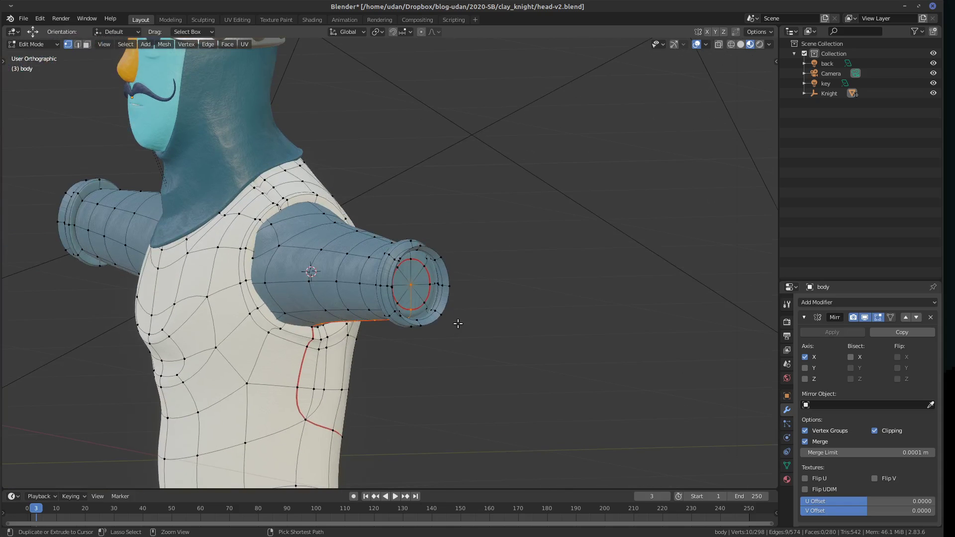
{"action": "key", "text": "ctrl+e"}
{"action": "left_click", "coordinate": [455, 324]}
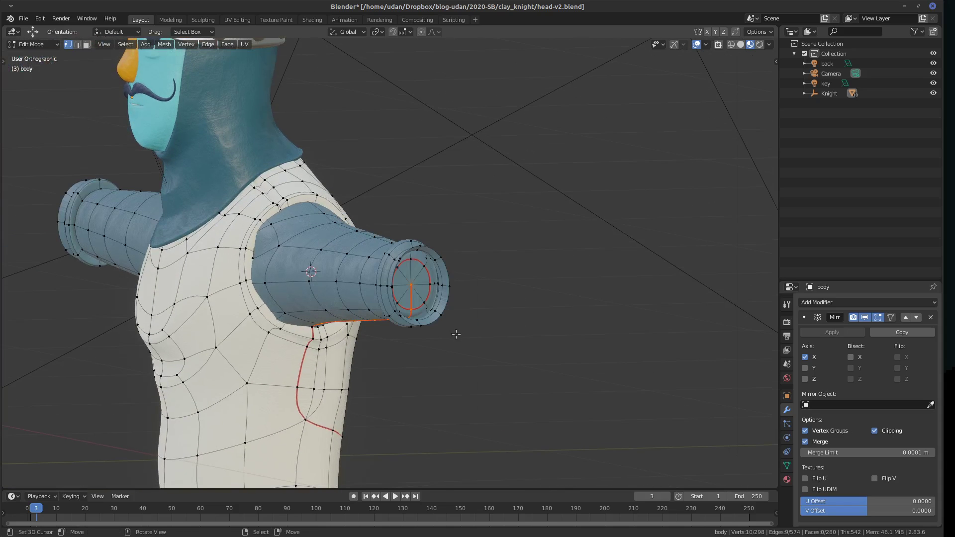
{"action": "middle_click_drag", "start_coordinate": [435, 324], "coordinate": [484, 270]}
{"action": "right_click", "coordinate": [384, 227], "text": "alt"}
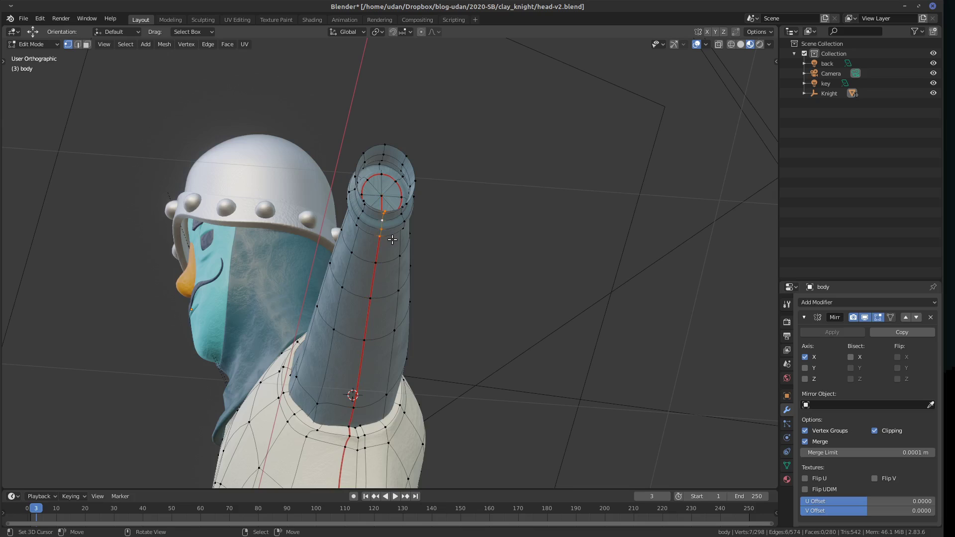
{"action": "key", "text": "ctrl+e"}
{"action": "left_click", "coordinate": [390, 241]}
Select the entire body mesh, unwrap its UVs, and inspect the arm's surface in Object Mode.
{"action": "key", "text": "KP_1"}
{"action": "key", "text": "a"}
{"action": "key", "text": "u"}
{"action": "left_click", "coordinate": [492, 301]}
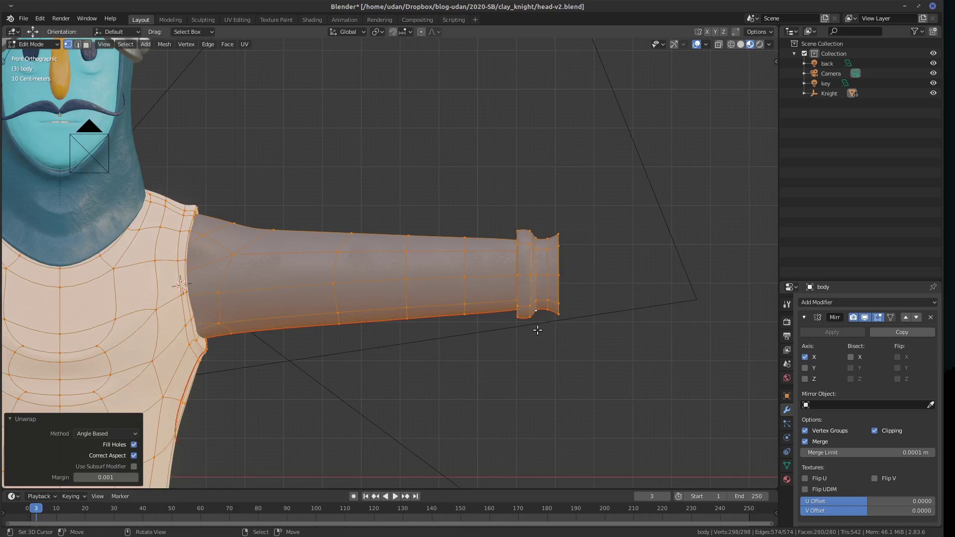
{"action": "key", "text": "Tab"}
{"action": "middle_click_drag", "start_coordinate": [566, 317], "coordinate": [529, 313]}
Add one edge loop around the upper arm between the shoulder and the next loop, sliding it into place.
{"action": "key", "text": "Tab"}
{"action": "left_click", "coordinate": [454, 302]}
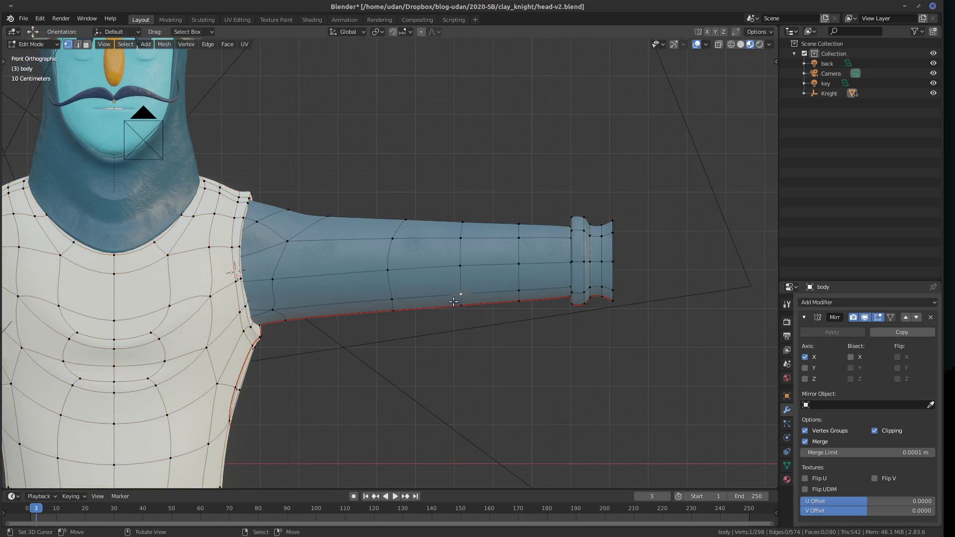
{"action": "key", "text": "ctrl+r"}
{"action": "left_click", "coordinate": [369, 273]}
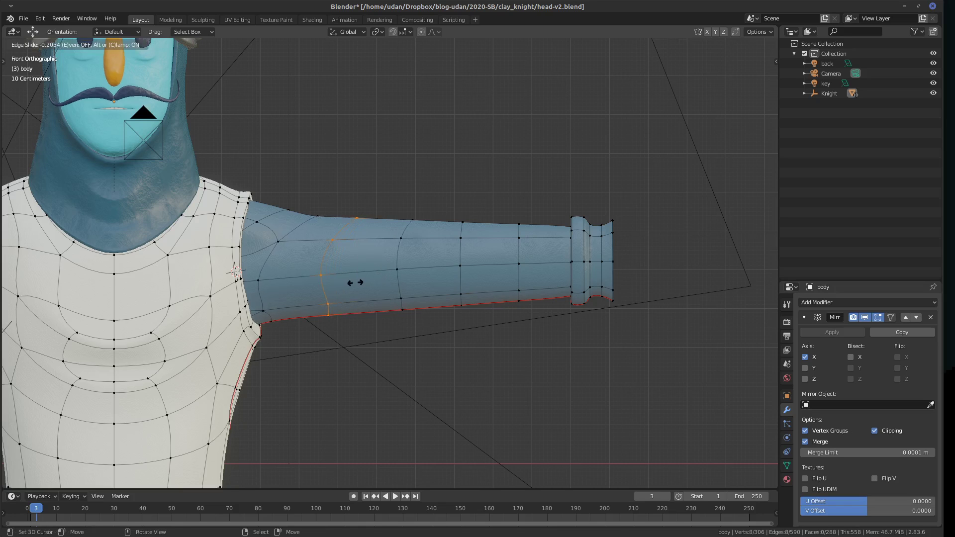
{"action": "left_click", "coordinate": [367, 284]}
{"action": "left_click", "coordinate": [416, 272]}
{"action": "middle_click_drag", "start_coordinate": [467, 276], "coordinate": [509, 249]}
{"action": "key", "text": "KP_1"}
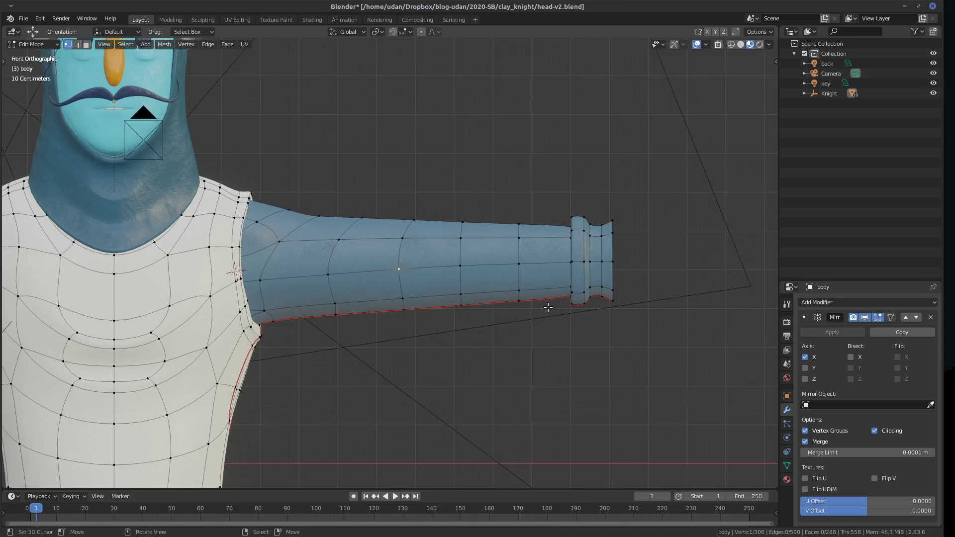
Examine the body with its arms and wrist pieces through the camera and in perspective and front views.
{"action": "key", "text": "Tab"}
{"action": "middle_click_drag", "start_coordinate": [523, 336], "coordinate": [604, 324], "text": "shift"}
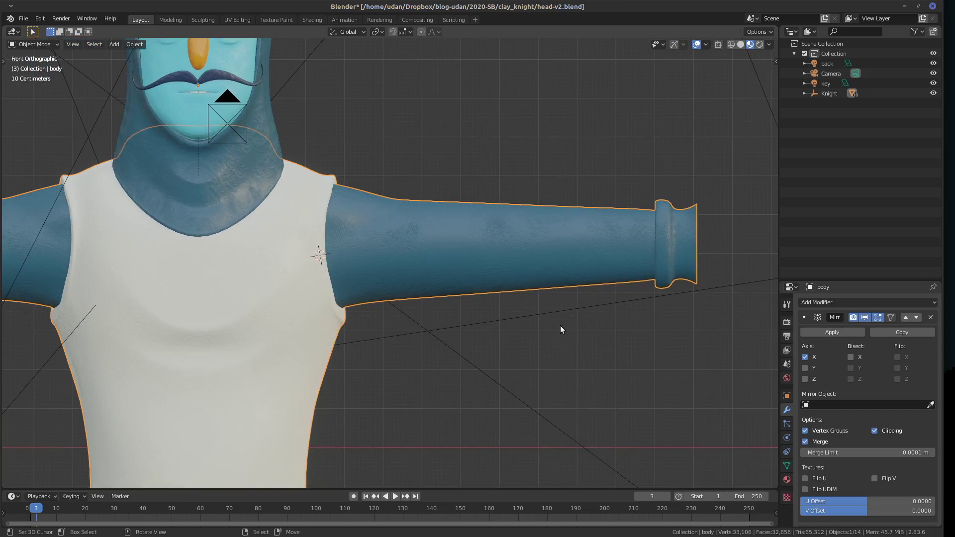
{"action": "key", "text": "KP_0"}
{"action": "key", "text": "KP_0"}
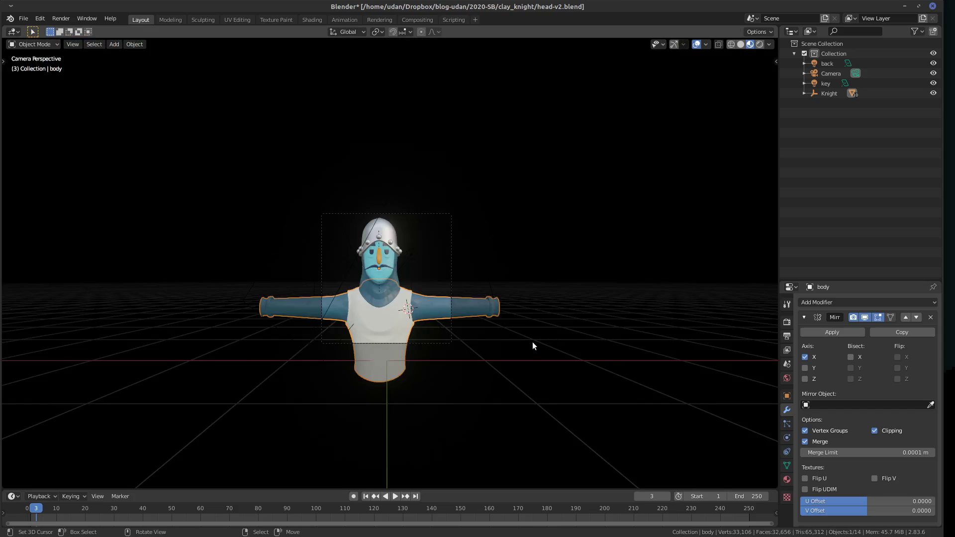
{"action": "key", "text": "KP_0"}
{"action": "key", "text": "KP_5"}
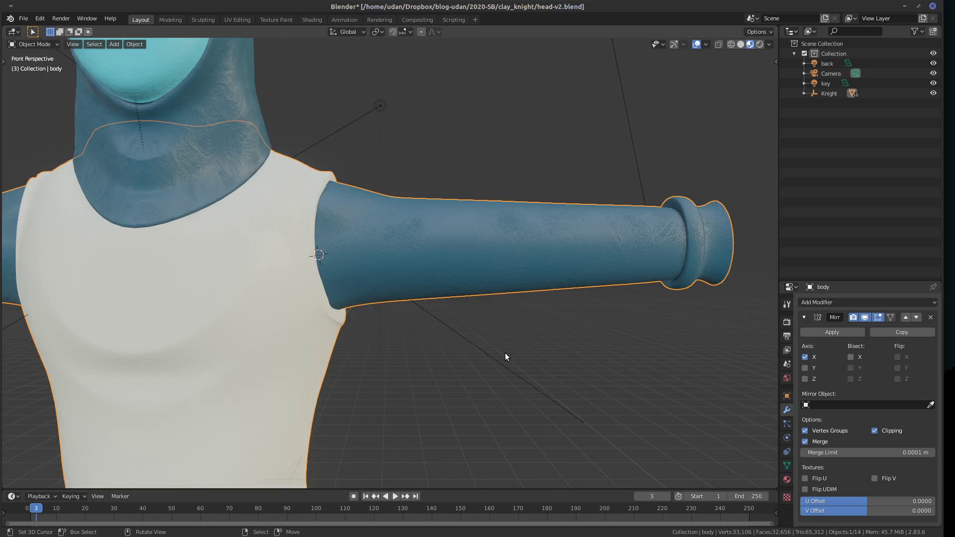
{"action": "key", "text": "KP_5"}
{"action": "middle_click_drag", "start_coordinate": [513, 326], "coordinate": [618, 257], "text": "shift"}
{"action": "middle_click_drag", "start_coordinate": [555, 303], "coordinate": [531, 353], "text": "ctrl"}
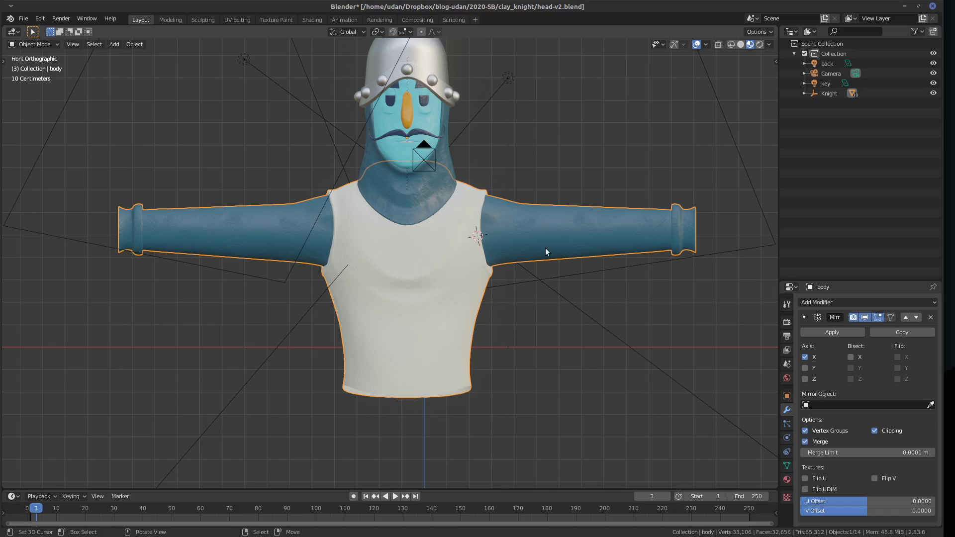
Rip the crosswise edges over the top of the forearm near the wrist, moving them about 0.04 m toward the wrist.
{"action": "key", "text": "Tab"}
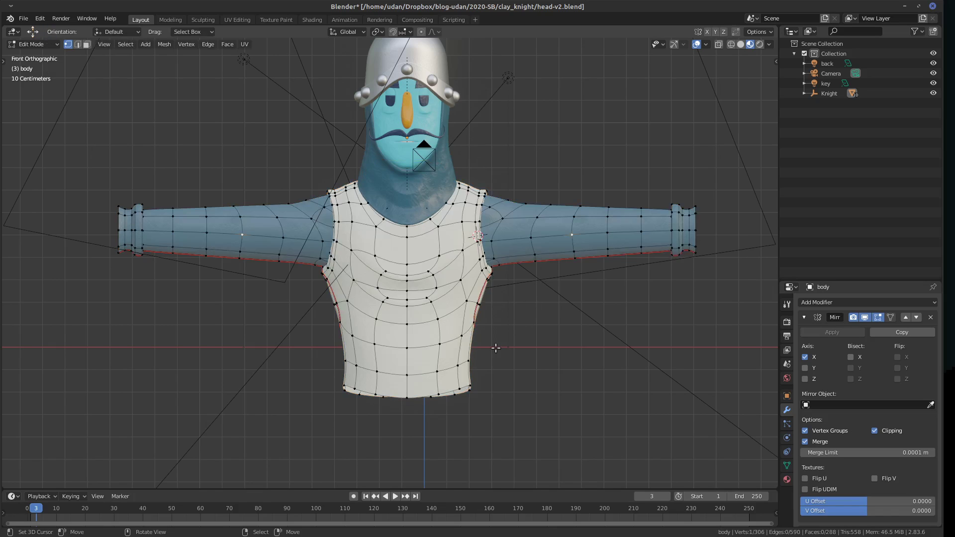
{"action": "scroll", "coordinate": [595, 224], "scroll_direction": "up", "scroll_amount": 3}
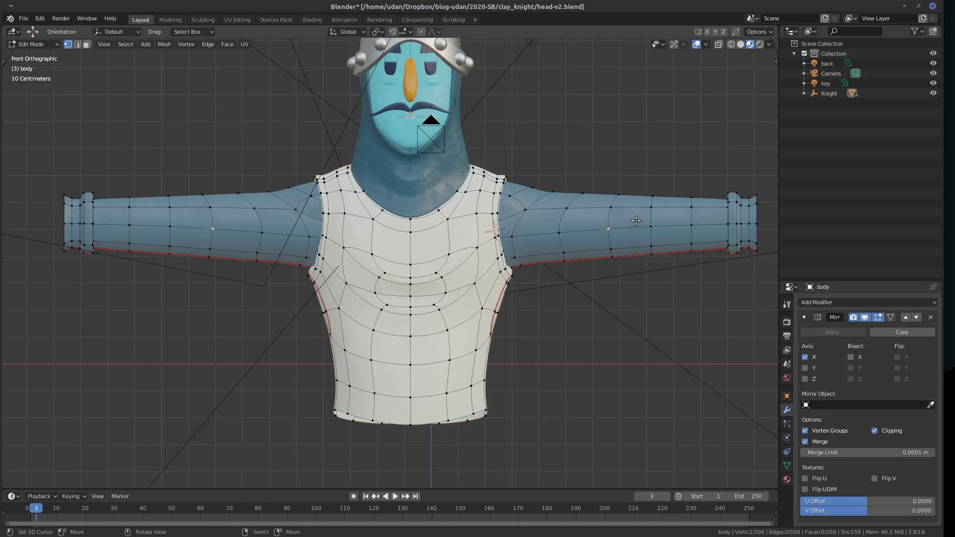
{"action": "middle_click_drag", "start_coordinate": [715, 261], "coordinate": [377, 342], "text": "shift"}
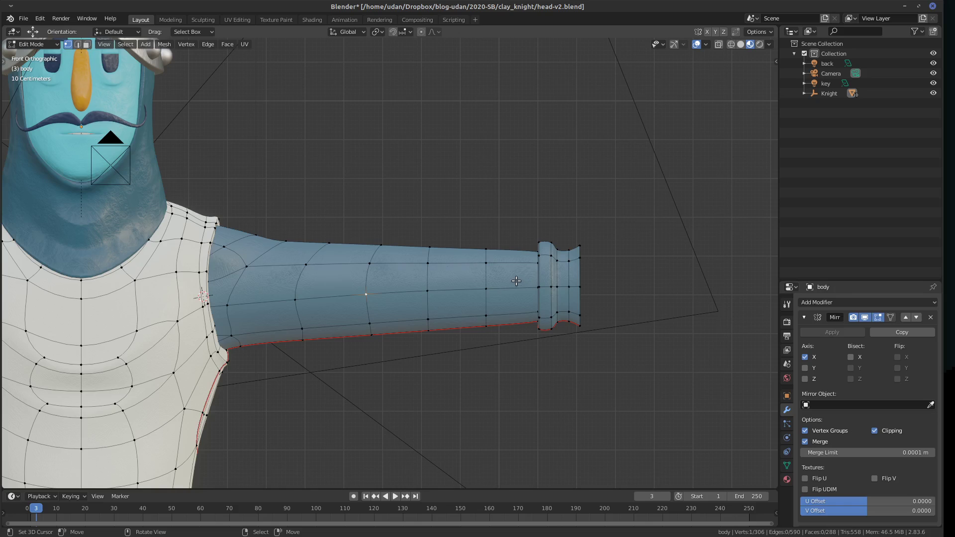
{"action": "left_click", "coordinate": [494, 281]}
{"action": "right_click", "coordinate": [487, 265], "text": "shift"}
{"action": "middle_click_drag", "start_coordinate": [488, 269], "coordinate": [471, 336]}
{"action": "right_click", "coordinate": [488, 293], "text": "shift"}
{"action": "mouse_move", "coordinate": [515, 267]}
{"action": "middle_mouse_down"}
{"action": "mouse_move", "coordinate": [512, 284]}
{"action": "mouse_move", "coordinate": [362, 336]}
{"action": "mouse_move", "coordinate": [378, 346]}
{"action": "mouse_move", "coordinate": [508, 281]}
{"action": "mouse_move", "coordinate": [542, 294]}
{"action": "mouse_move", "coordinate": [521, 255]}
{"action": "middle_mouse_up"}
{"action": "right_click", "coordinate": [364, 339], "text": "shift"}
{"action": "right_click", "coordinate": [370, 355], "text": "shift"}
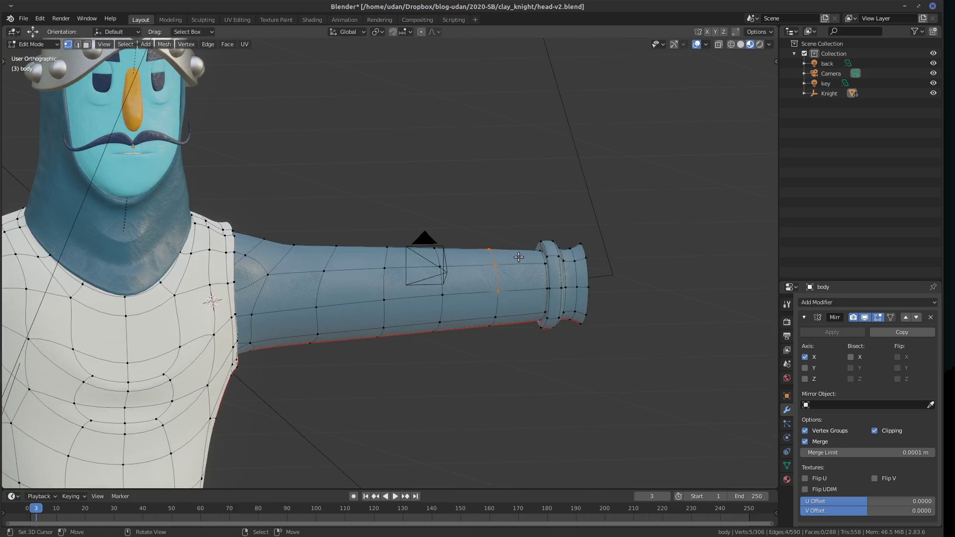
{"action": "key", "text": "KP_1"}
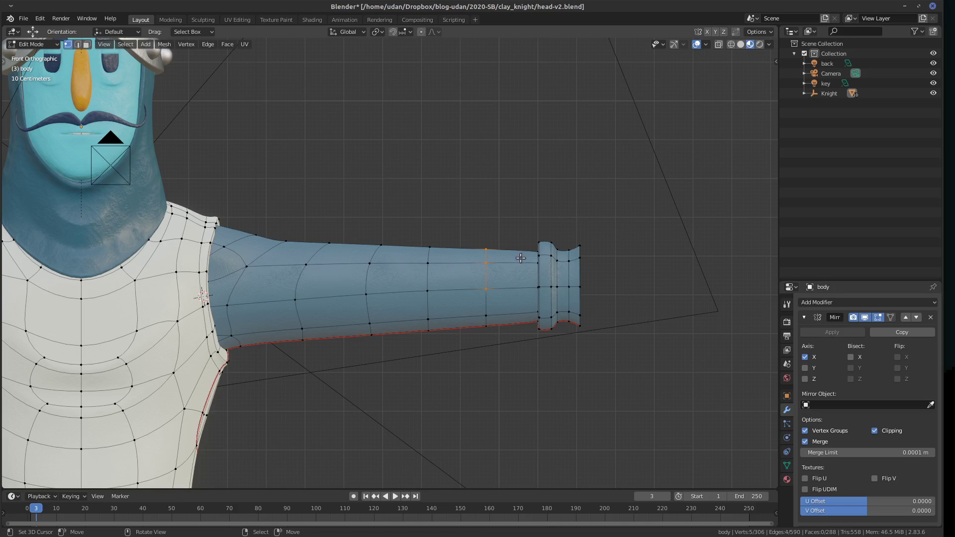
{"action": "key", "text": "v"}
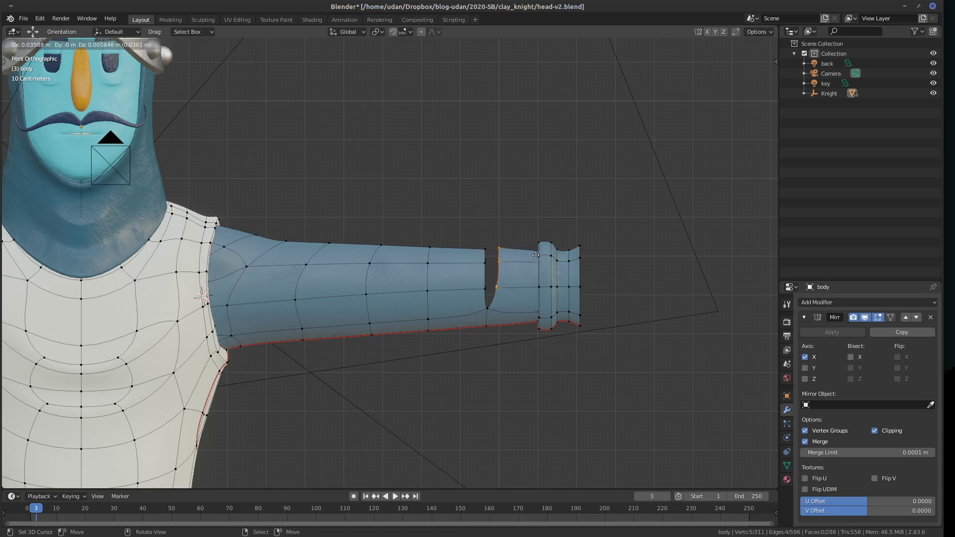
{"action": "left_click", "coordinate": [522, 259]}
Select both open sides of the forearm slit, excluding its end vertices, and bridge their edge loops.
{"action": "right_click", "coordinate": [488, 277], "text": "alt"}
{"action": "key", "text": "alt+a"}
{"action": "right_click", "coordinate": [499, 275], "text": "alt"}
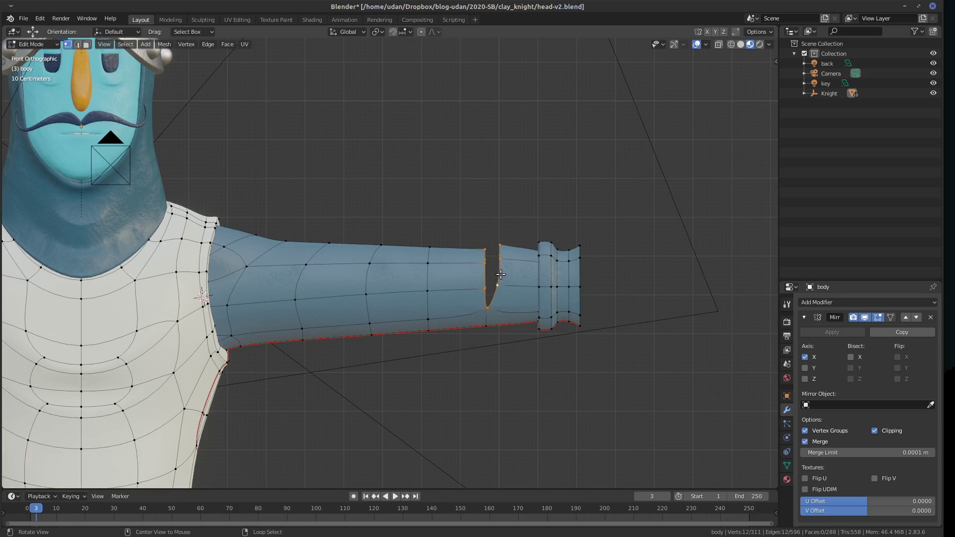
{"action": "left_click", "coordinate": [488, 303], "text": "shift"}
{"action": "key", "text": "b"}
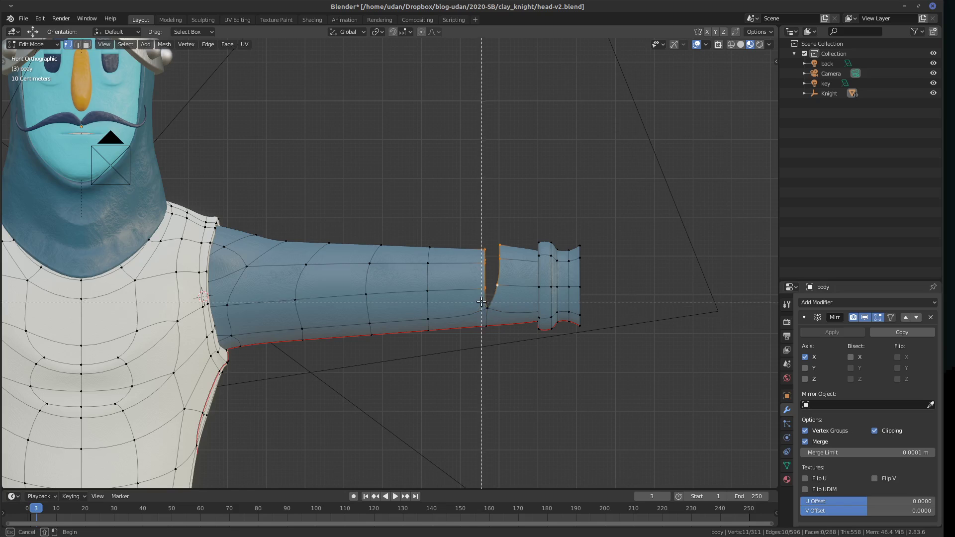
{"action": "key", "text": "Escape"}
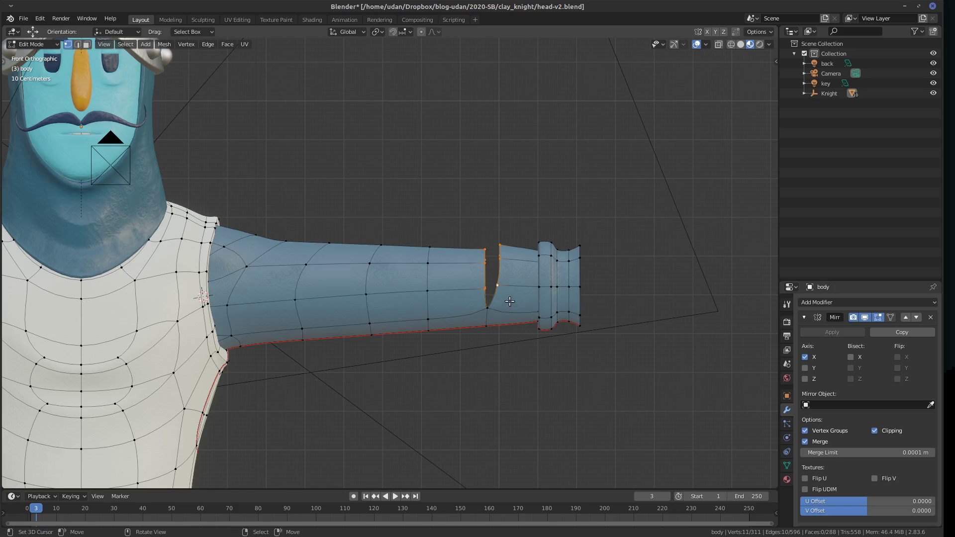
{"action": "middle_click_drag", "start_coordinate": [520, 283], "coordinate": [512, 311]}
{"action": "right_click", "coordinate": [488, 301], "text": "shift"}
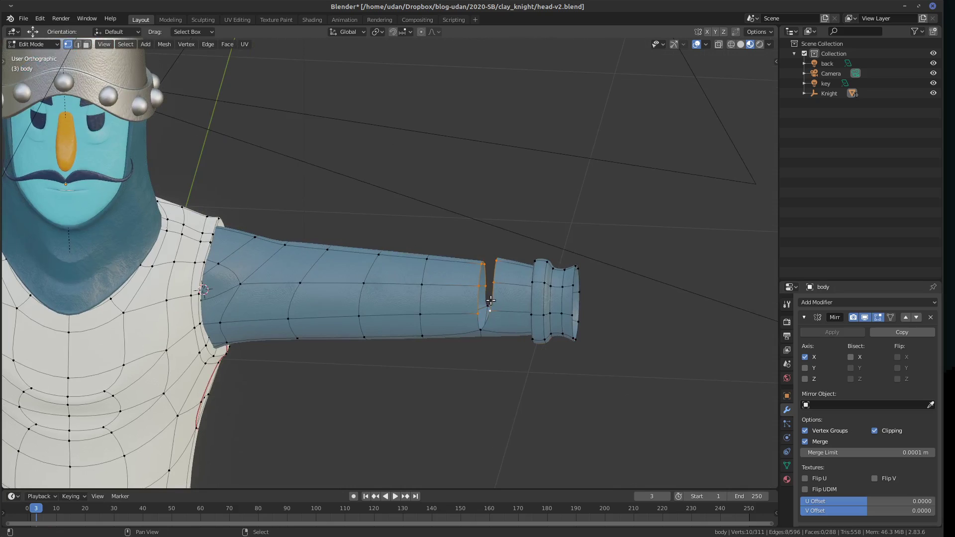
{"action": "key", "text": "ctrl+e"}
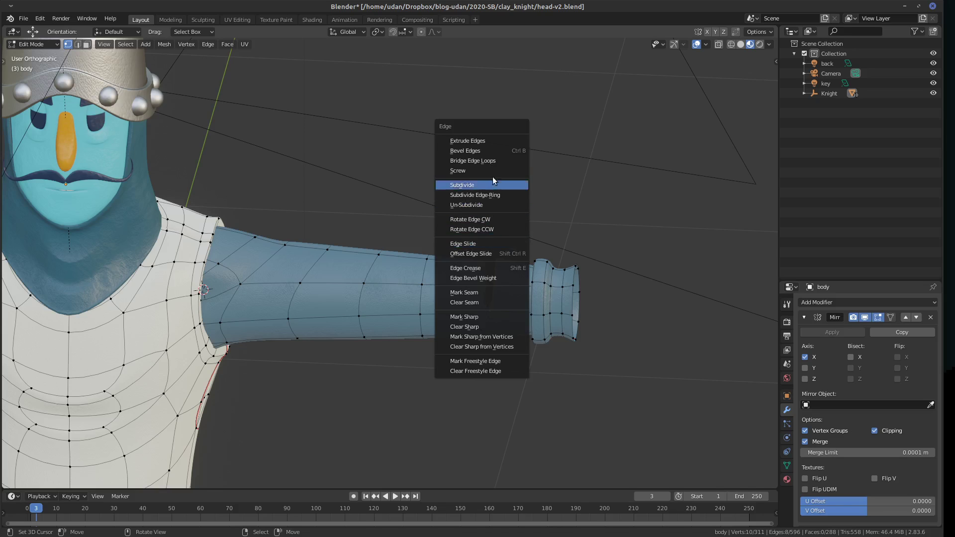
{"action": "left_click", "coordinate": [491, 161]}
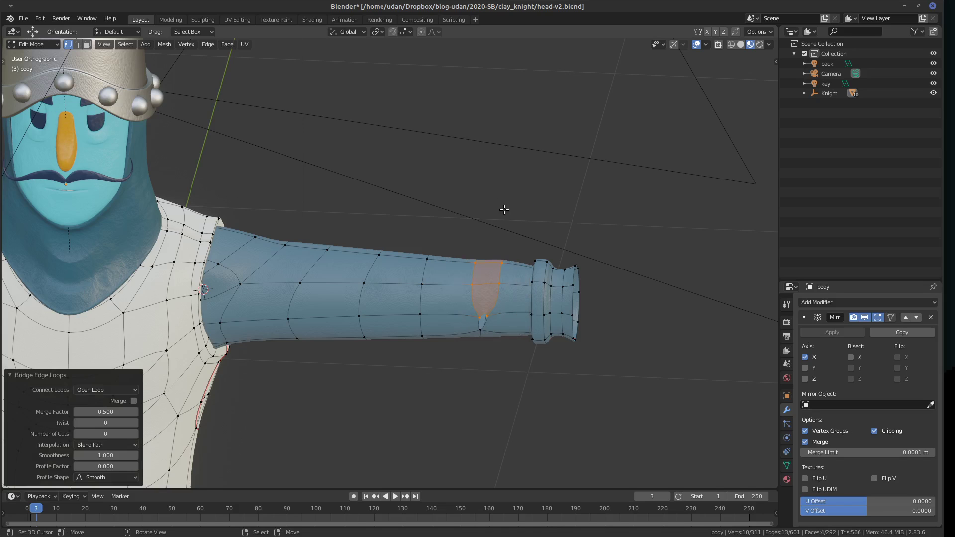
Fill the triangular holes at the front and back ends of the bridged forearm strip with faces.
{"action": "left_click", "coordinate": [487, 314]}
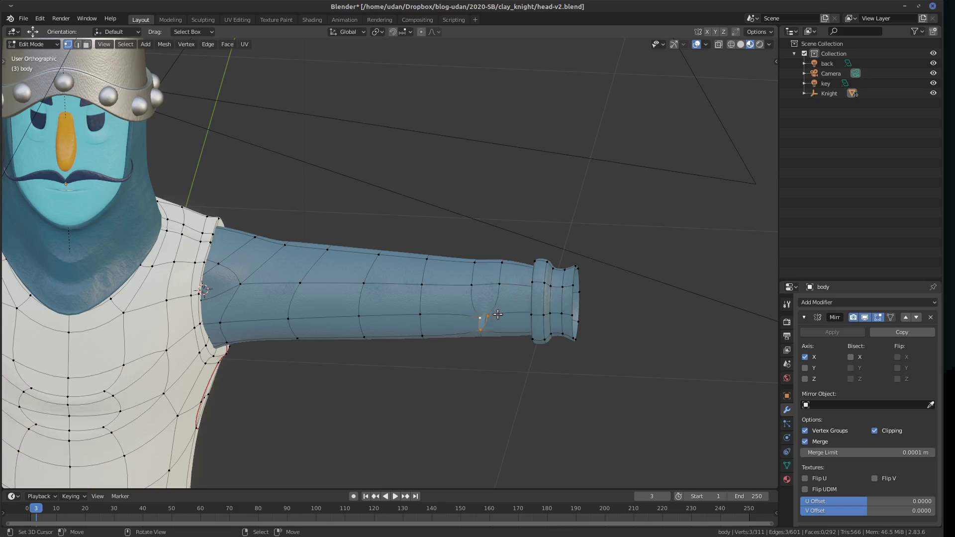
{"action": "key", "text": "f"}
{"action": "middle_click_drag", "start_coordinate": [509, 307], "coordinate": [323, 303]}
{"action": "right_click", "coordinate": [328, 314], "text": "alt"}
{"action": "key", "text": "f"}
Add a centred loop cut along the bridged forearm strip and move it outward and about 0.02 m toward the elbow.
{"action": "key", "text": "ctrl+r"}
{"action": "left_click", "coordinate": [326, 292]}
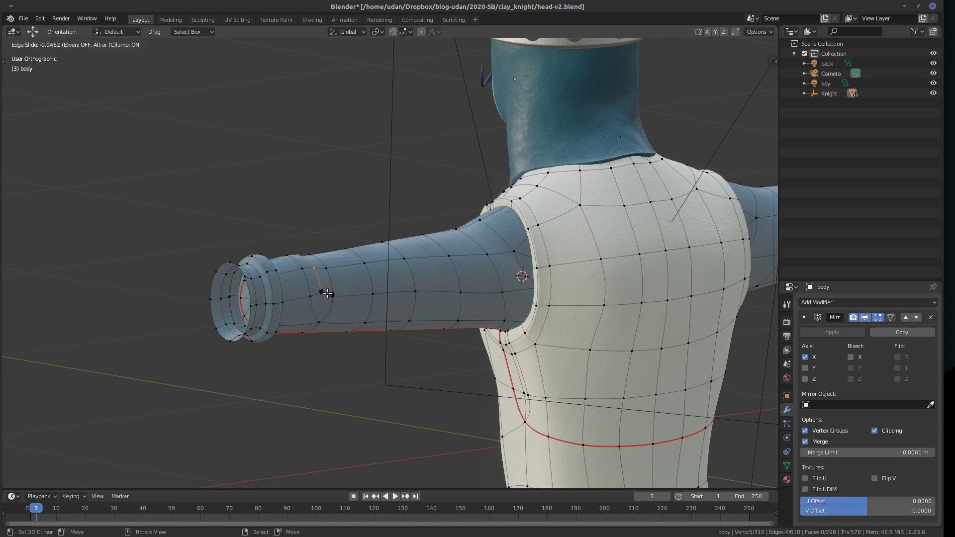
{"action": "right_click", "coordinate": [325, 293]}
{"action": "key", "text": "KP_1"}
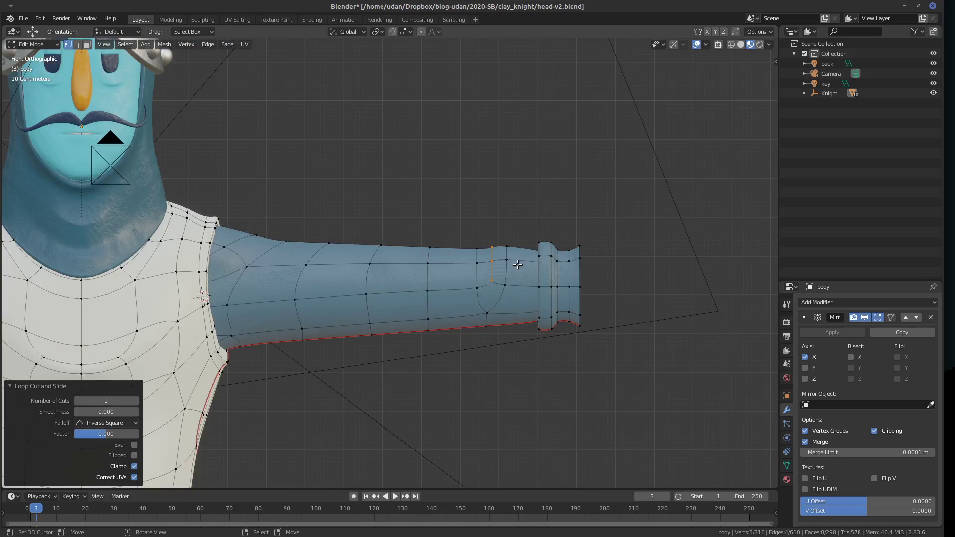
{"action": "key", "text": "g"}
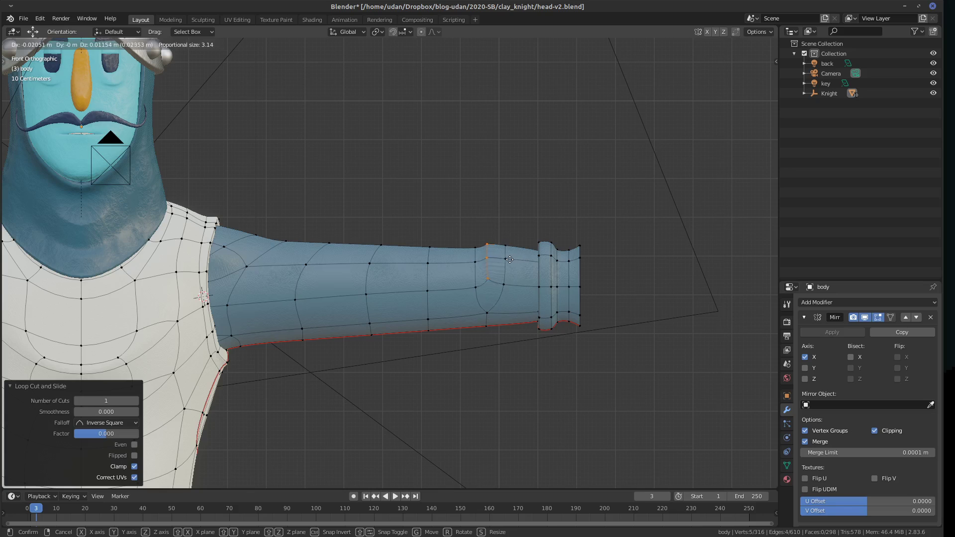
{"action": "left_click", "coordinate": [505, 259]}
Reposition the vertices around the front end of the upper forearm fold, shifting those behind its crest slightly toward the wrist.
{"action": "right_click", "coordinate": [488, 279]}
{"action": "key", "text": "g"}
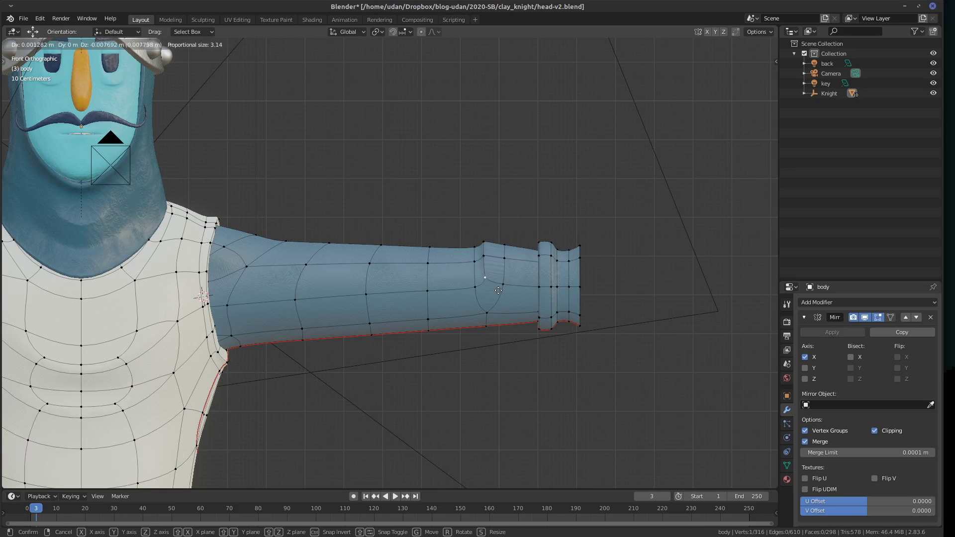
{"action": "left_click", "coordinate": [499, 290]}
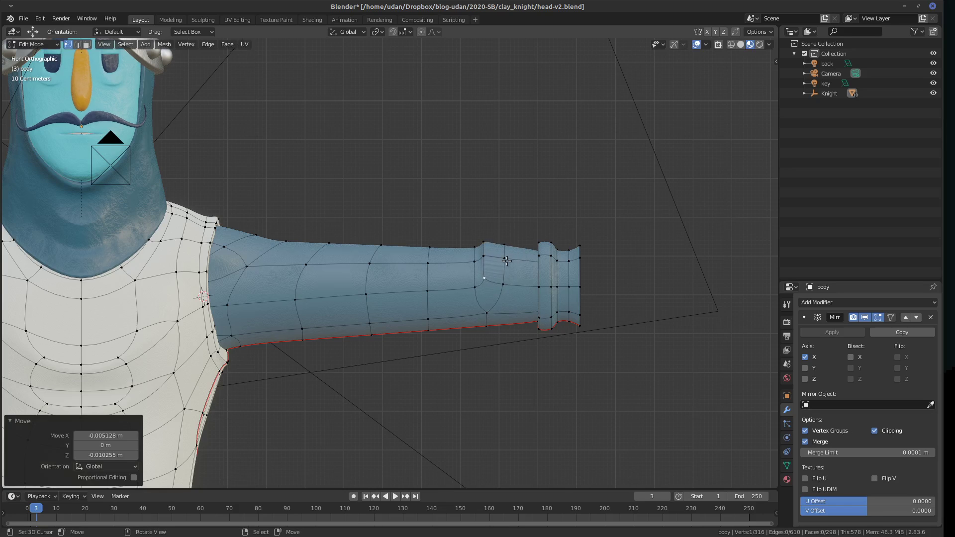
{"action": "left_click", "coordinate": [506, 258]}
{"action": "left_click", "coordinate": [506, 244], "text": "shift"}
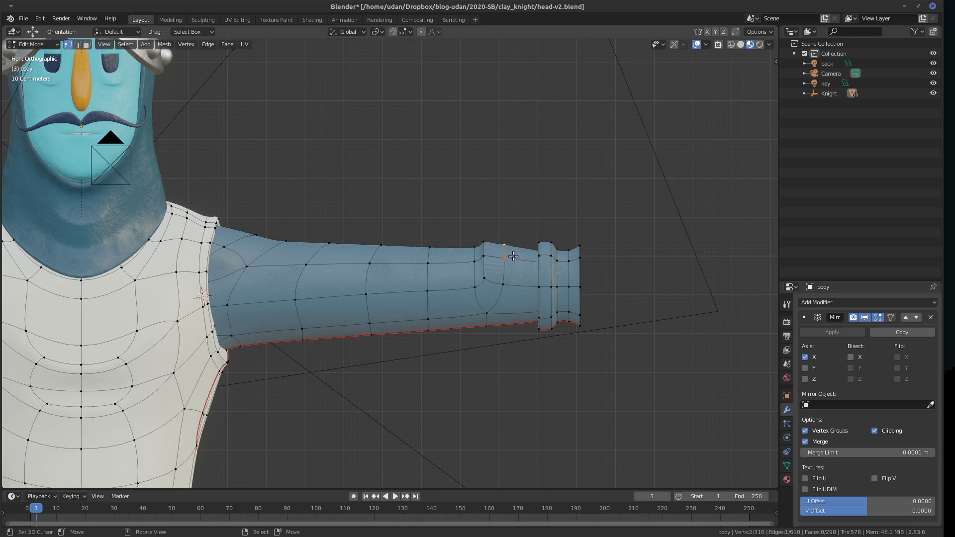
{"action": "key", "text": "g"}
{"action": "left_click", "coordinate": [528, 259]}
{"action": "left_click", "coordinate": [504, 284]}
{"action": "key", "text": "g"}
{"action": "left_click", "coordinate": [527, 282]}
{"action": "left_click", "coordinate": [487, 312]}
{"action": "key", "text": "g"}
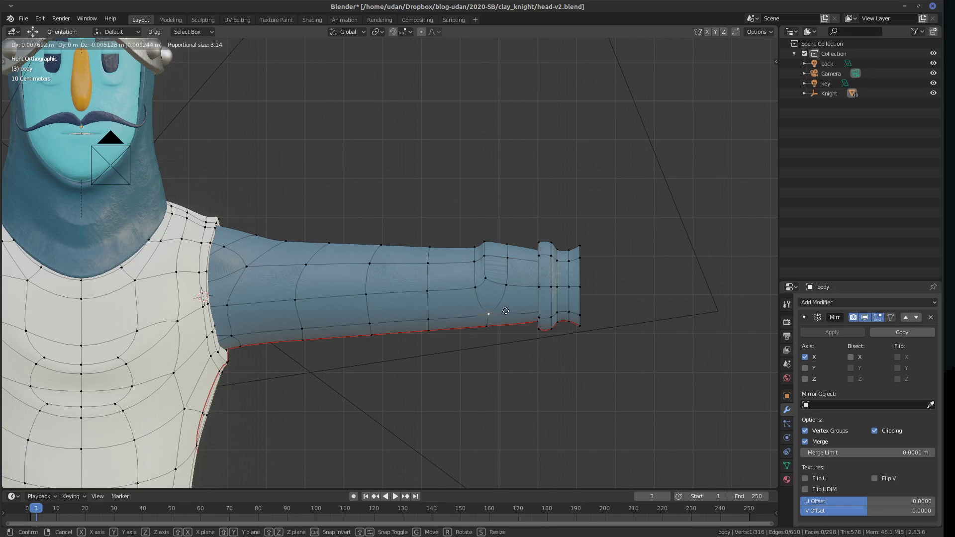
{"action": "left_click", "coordinate": [526, 305]}
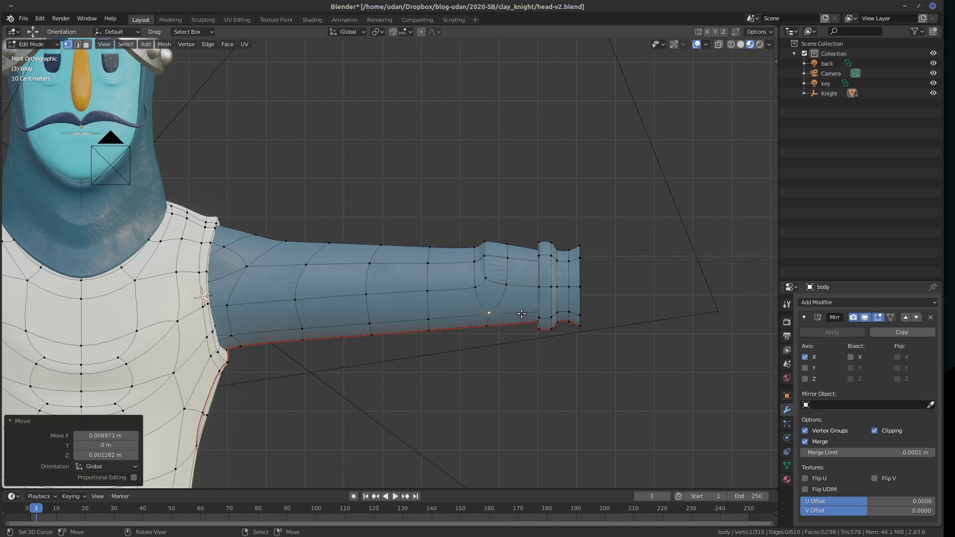
Add an edge loop around the forearm between the fold and wrist band, then pull its underside outward.
{"action": "key", "text": "ctrl+r"}
{"action": "left_click", "coordinate": [519, 304]}
{"action": "left_click", "coordinate": [515, 312]}
{"action": "left_click", "coordinate": [514, 316]}
{"action": "key", "text": "g"}
{"action": "left_click", "coordinate": [506, 347]}
Move the underside vertices on the elbow side of the new loop toward the wrist, the front one by about 0.026 m.
{"action": "right_click", "coordinate": [487, 331]}
{"action": "key", "text": "g"}
{"action": "left_click", "coordinate": [516, 335]}
{"action": "right_click", "coordinate": [490, 317]}
{"action": "key", "text": "g"}
{"action": "left_click", "coordinate": [519, 315]}
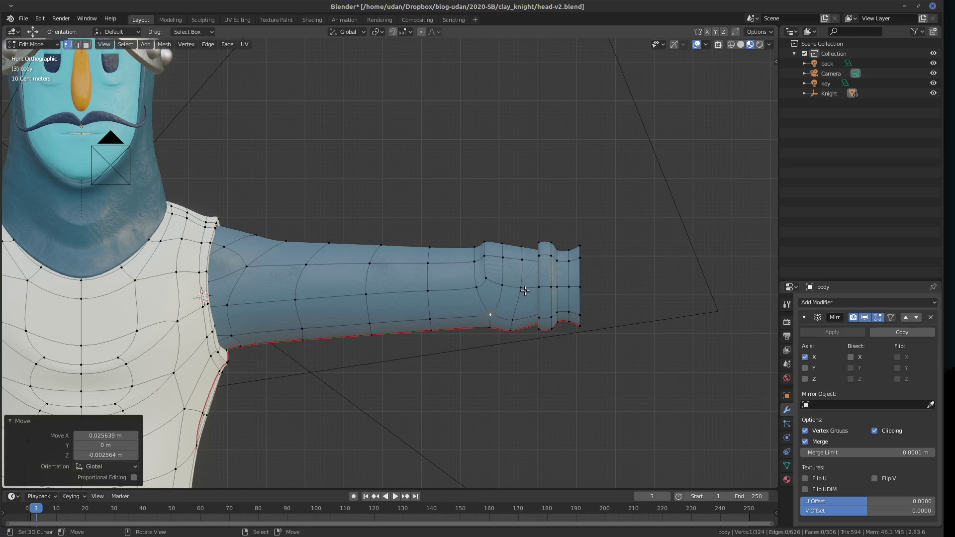
Rip the loop's three underside vertices near the wrist and move them about 0.037 m toward the hand.
{"action": "right_click", "coordinate": [513, 319]}
{"action": "middle_click_drag", "start_coordinate": [527, 314], "coordinate": [510, 278]}
{"action": "right_click", "coordinate": [510, 278], "text": "shift"}
{"action": "left_click_drag", "start_coordinate": [510, 278], "coordinate": [522, 249], "text": "alt"}
{"action": "right_click", "coordinate": [503, 236], "text": "shift"}
{"action": "key", "text": "KP_1"}
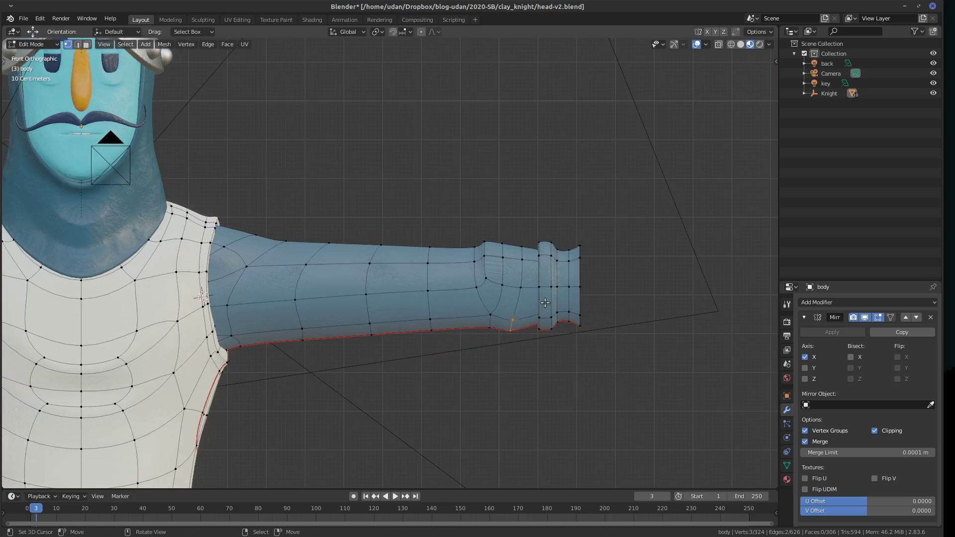
{"action": "key", "text": "v"}
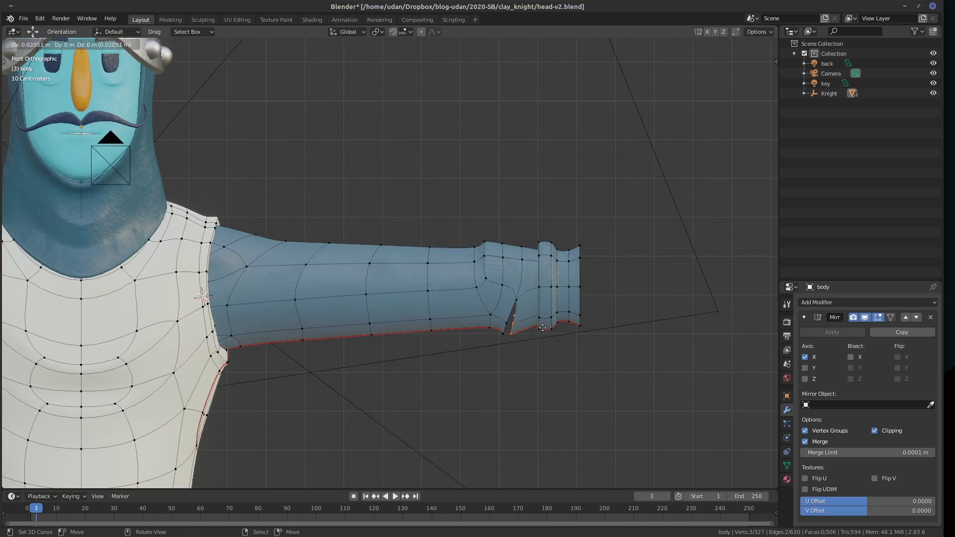
{"action": "left_click", "coordinate": [522, 331]}
Select both open sides of the underside slit and bridge their edge loops.
{"action": "middle_click_drag", "start_coordinate": [523, 331], "coordinate": [447, 259]}
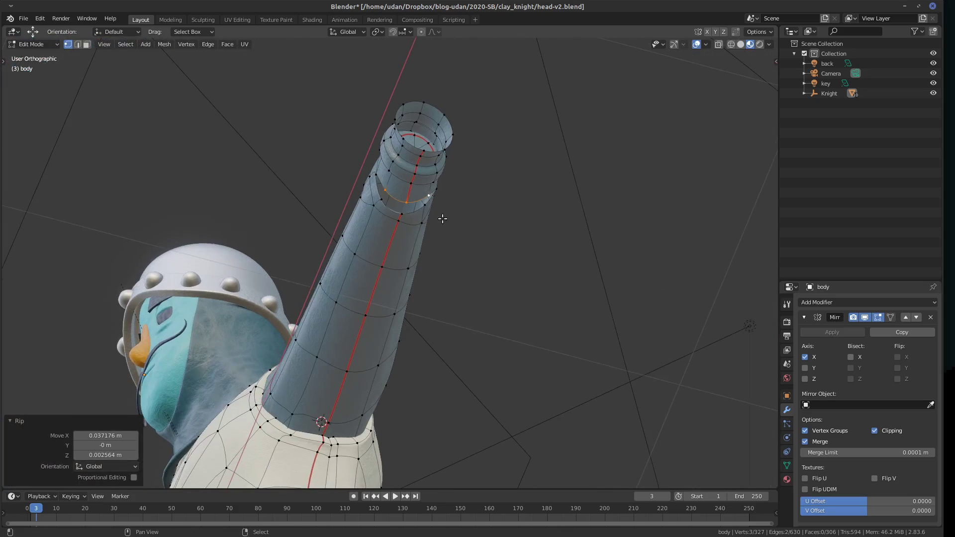
{"action": "left_click", "coordinate": [421, 212], "text": "shift"}
{"action": "right_click", "coordinate": [383, 200], "text": "shift"}
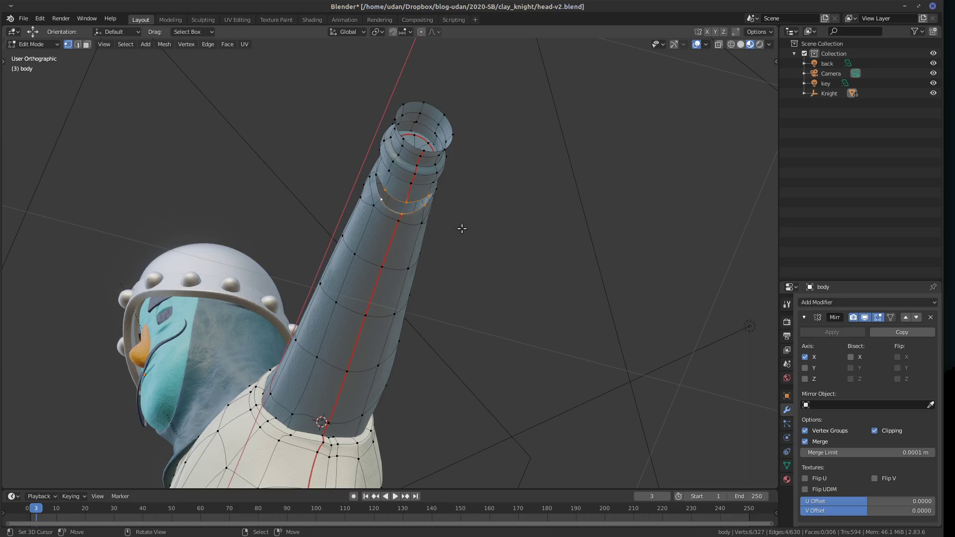
{"action": "key", "text": "KP_1"}
{"action": "middle_click_drag", "start_coordinate": [637, 336], "coordinate": [495, 328], "text": "shift"}
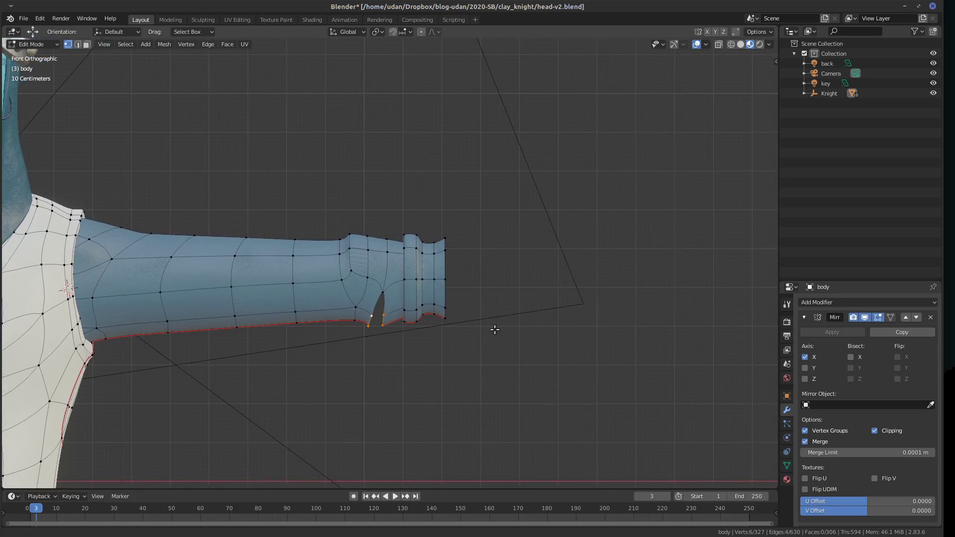
{"action": "key", "text": "ctrl+e"}
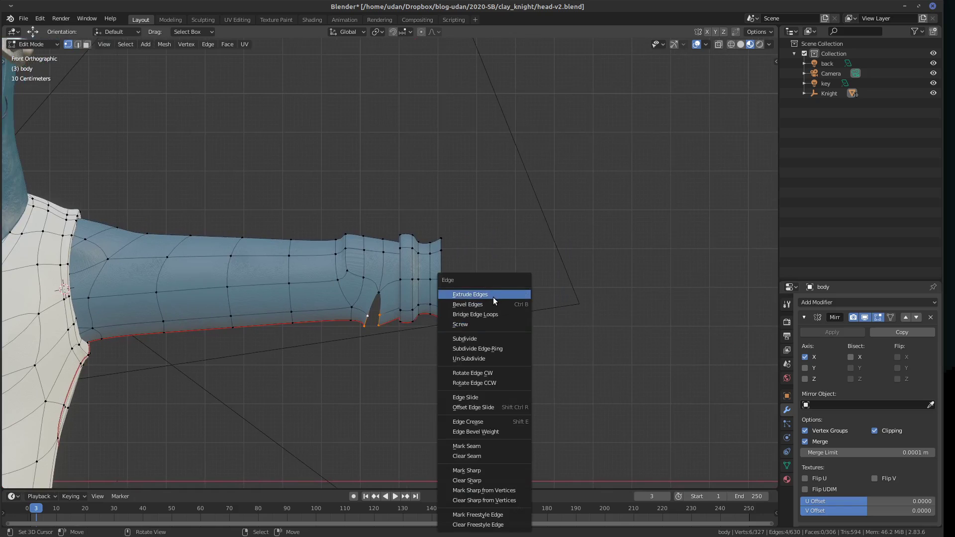
{"action": "left_click", "coordinate": [487, 315]}
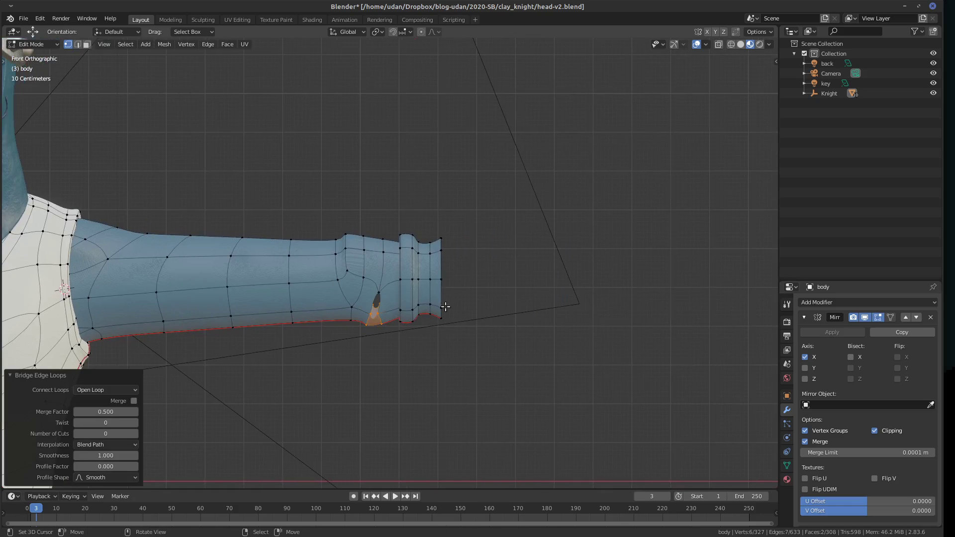
Fill the triangular holes at the front and back ends of the bridged underside strip with faces.
{"action": "left_click", "coordinate": [374, 312]}
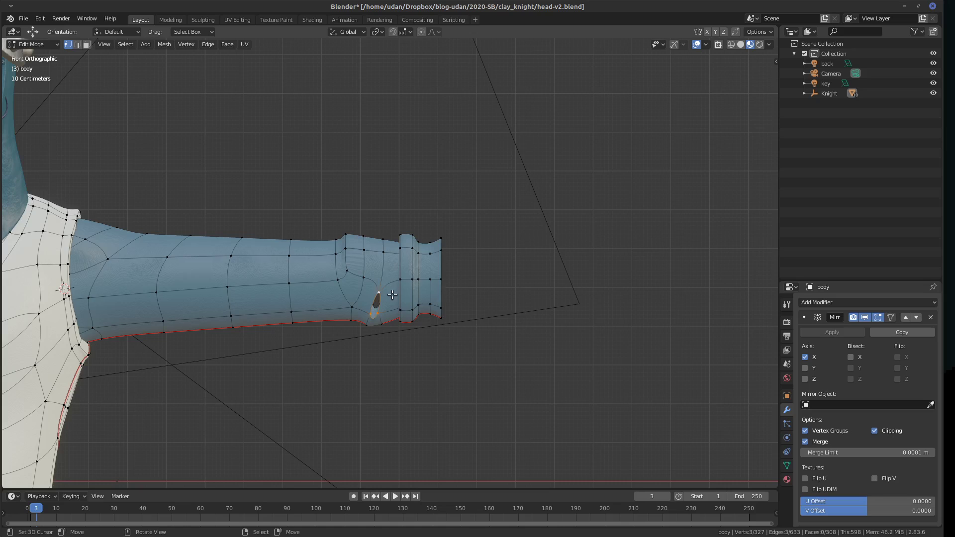
{"action": "key", "text": "f"}
{"action": "mouse_move", "coordinate": [421, 302]}
{"action": "middle_mouse_down"}
{"action": "mouse_move", "coordinate": [476, 303]}
{"action": "mouse_move", "coordinate": [428, 287]}
{"action": "middle_mouse_up"}
{"action": "right_click", "coordinate": [405, 287], "text": "alt"}
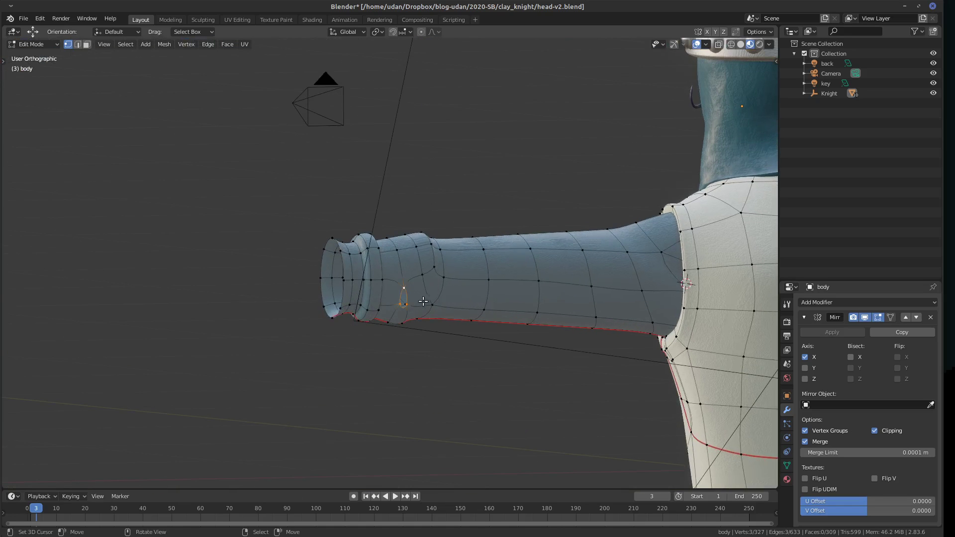
{"action": "key", "text": "f"}
{"action": "key", "text": "KP_1"}
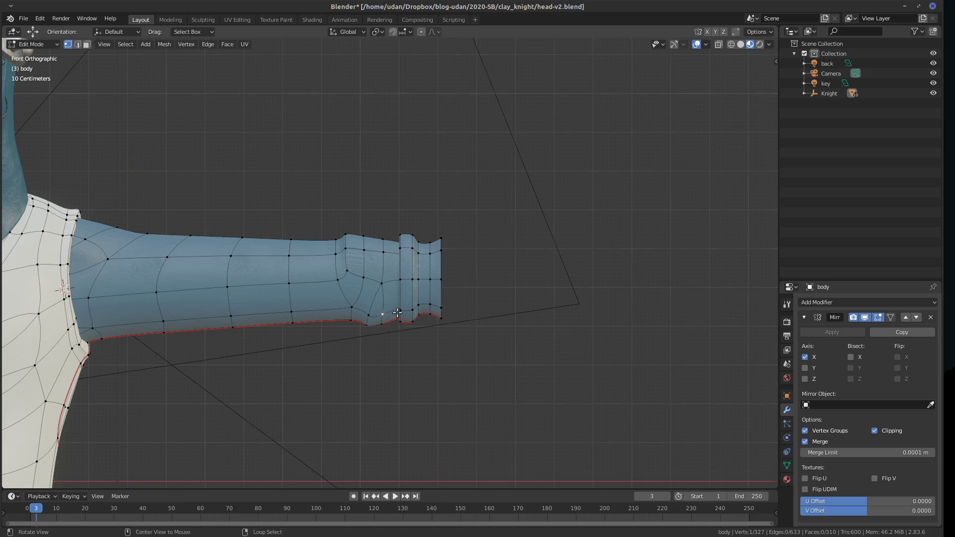
Add a centred loop cut along the underside strip and move it about 0.024 m toward the wrist and 0.006 m up.
{"action": "middle_click_drag", "start_coordinate": [381, 322], "coordinate": [388, 314]}
{"action": "key", "text": "ctrl+r"}
{"action": "left_click", "coordinate": [386, 310]}
{"action": "right_click", "coordinate": [388, 320]}
{"action": "key", "text": "KP_1"}
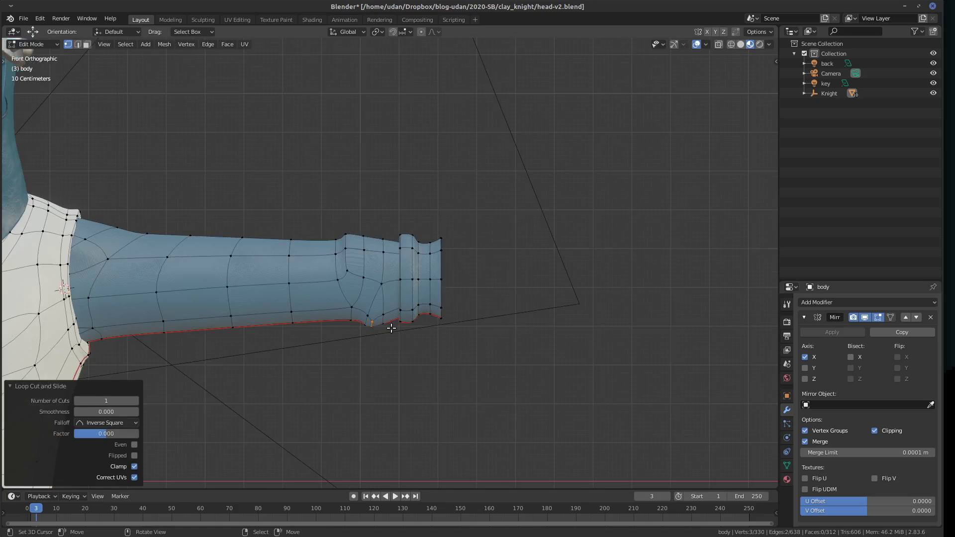
{"action": "key", "text": "g"}
{"action": "left_click", "coordinate": [398, 329]}
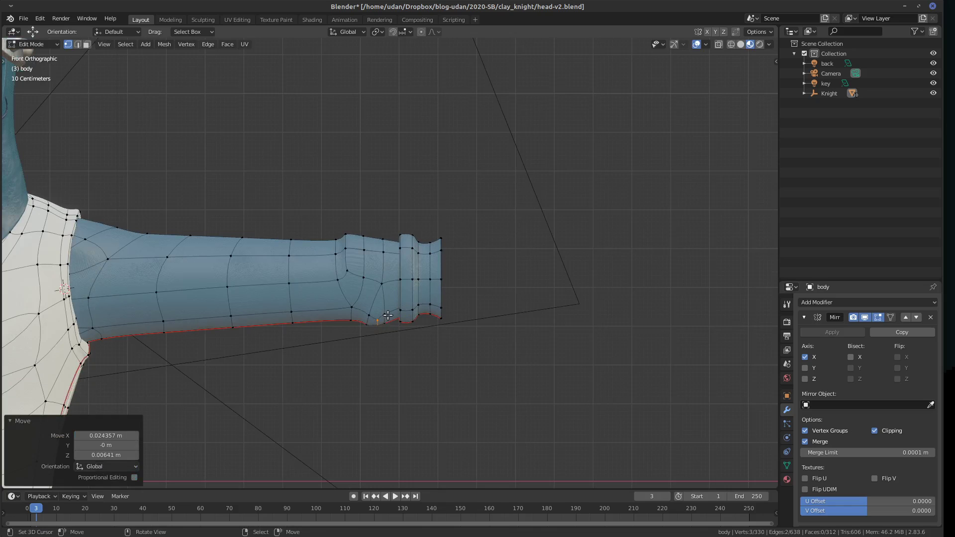
Reposition individual vertices of the underside fold, shifting the front one and pulling the lowest one outward toward the elbow to form a bulge.
{"action": "right_click", "coordinate": [390, 316]}
{"action": "key", "text": "g"}
{"action": "left_click", "coordinate": [403, 321]}
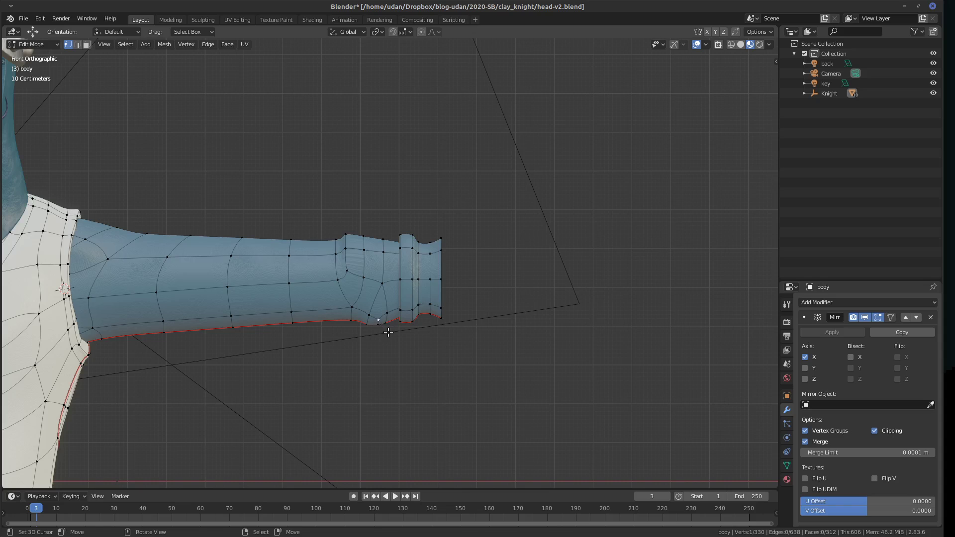
{"action": "key", "text": "g"}
{"action": "left_click", "coordinate": [377, 338]}
{"action": "middle_click_drag", "start_coordinate": [391, 334], "coordinate": [380, 324]}
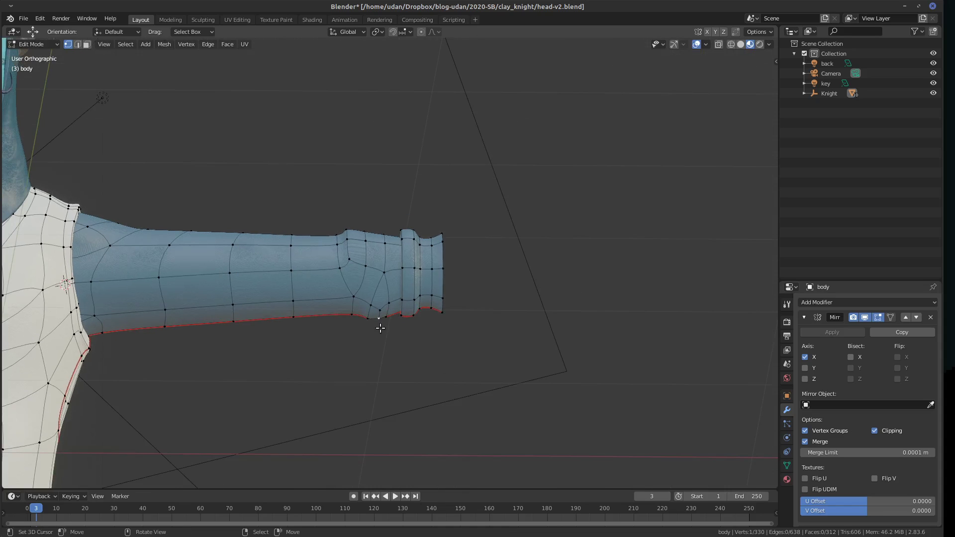
{"action": "key", "text": "KP_1"}
{"action": "key", "text": "g"}
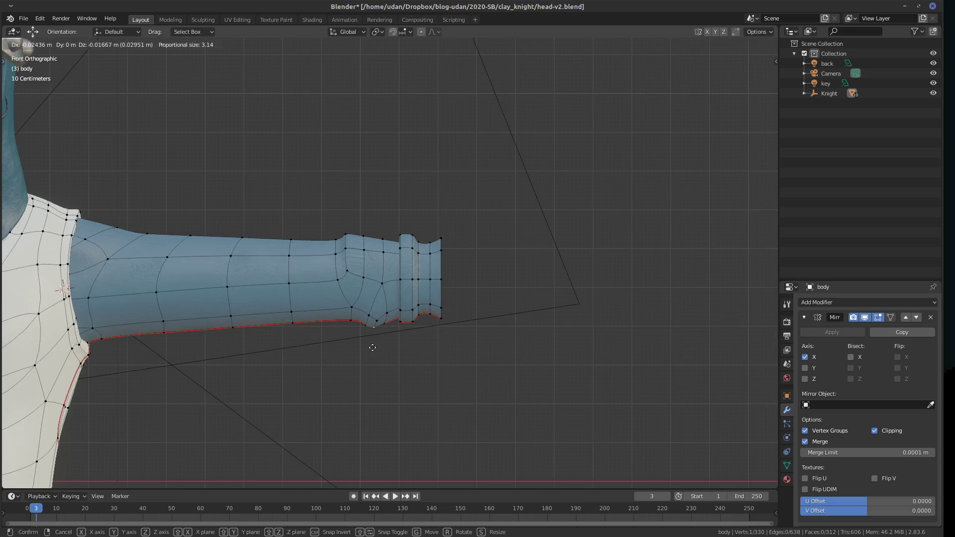
{"action": "left_click", "coordinate": [367, 327]}
{"action": "key", "text": "g"}
{"action": "left_click", "coordinate": [380, 325]}
{"action": "key", "text": "g"}
{"action": "left_click", "coordinate": [383, 334]}
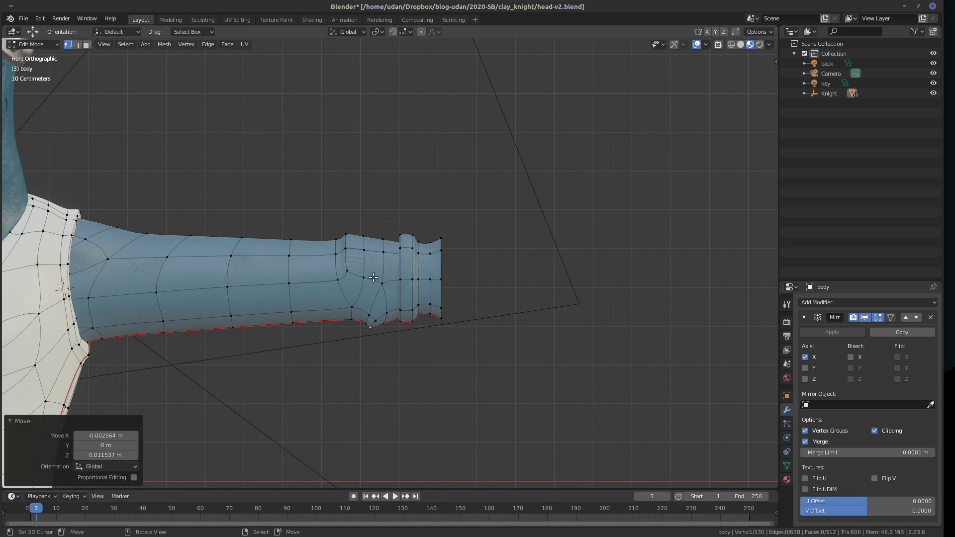
Add an edge loop around the forearm on the elbow side of the wrist folds.
{"action": "key", "text": "Tab"}
{"action": "middle_click_drag", "start_coordinate": [397, 255], "coordinate": [458, 240]}
{"action": "mouse_move", "coordinate": [424, 255]}
{"action": "left_mouse_down", "text": "alt"}
{"action": "mouse_move", "coordinate": [380, 271]}
{"action": "mouse_move", "coordinate": [429, 249]}
{"action": "left_mouse_up", "text": "alt"}
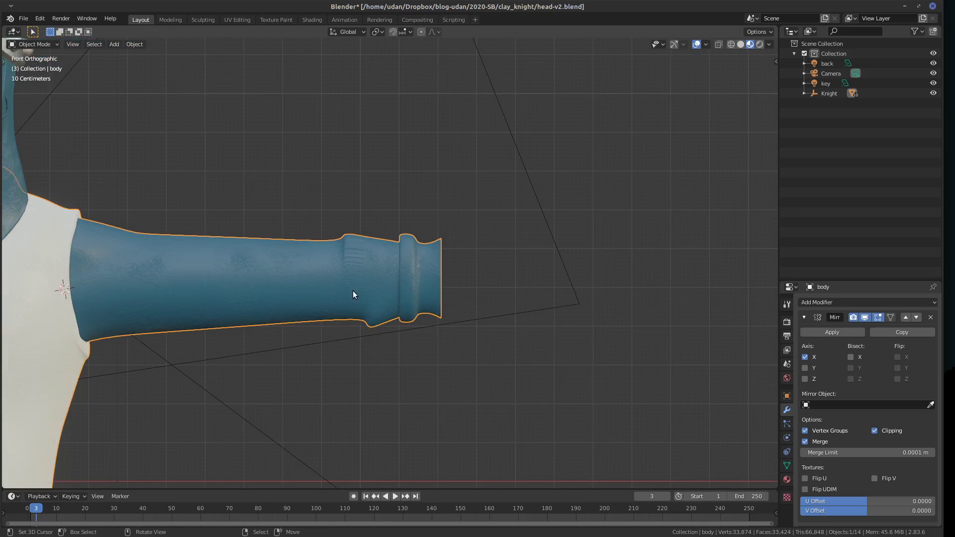
{"action": "key", "text": "Tab"}
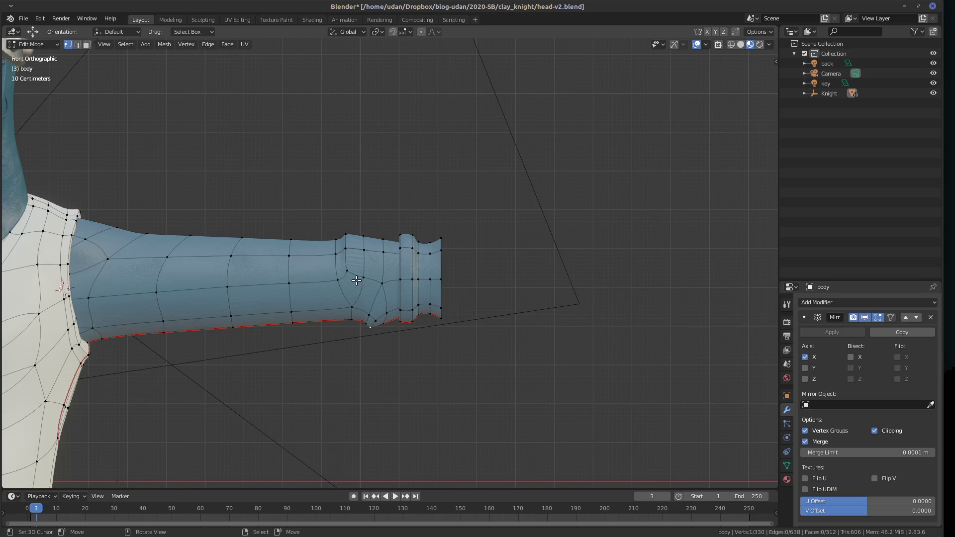
{"action": "key", "text": "ctrl+r"}
{"action": "left_click", "coordinate": [324, 287]}
{"action": "left_click", "coordinate": [320, 293]}
Select the crest vertices of the upper fold and move them about 0.017 m toward the wrist.
{"action": "right_click", "coordinate": [350, 262]}
{"action": "left_click", "coordinate": [346, 245], "text": "shift"}
{"action": "middle_click_drag", "start_coordinate": [372, 237], "coordinate": [367, 253], "text": "shift"}
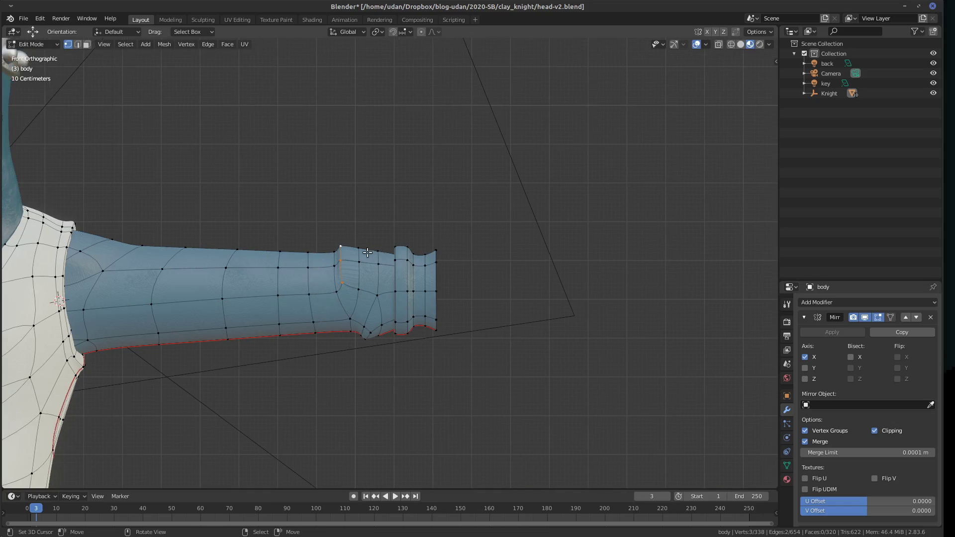
{"action": "key", "text": "g"}
{"action": "left_click", "coordinate": [365, 259]}
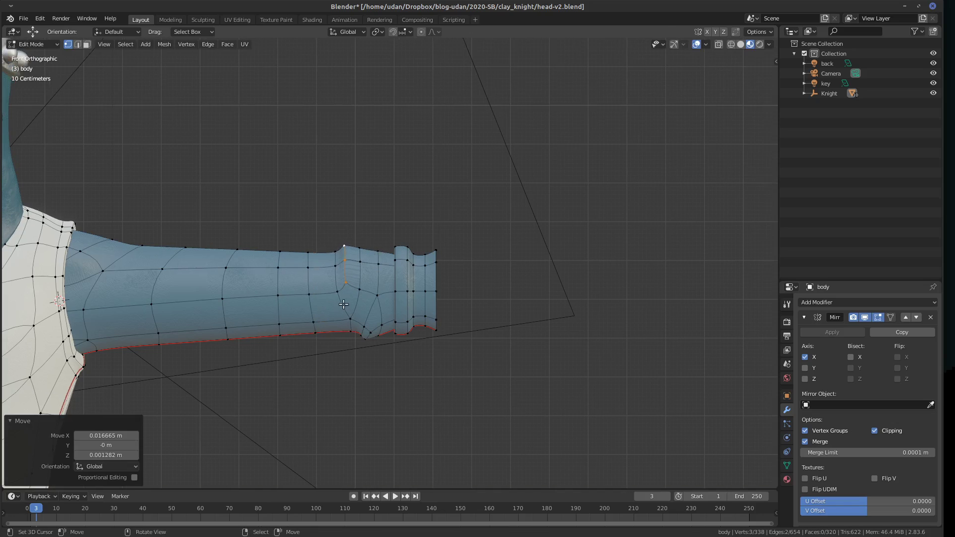
Select the lower front edge of the newly added forearm loop and rip it open toward the wrist.
{"action": "middle_click_drag", "start_coordinate": [364, 300], "coordinate": [425, 270]}
{"action": "left_click", "coordinate": [359, 319]}
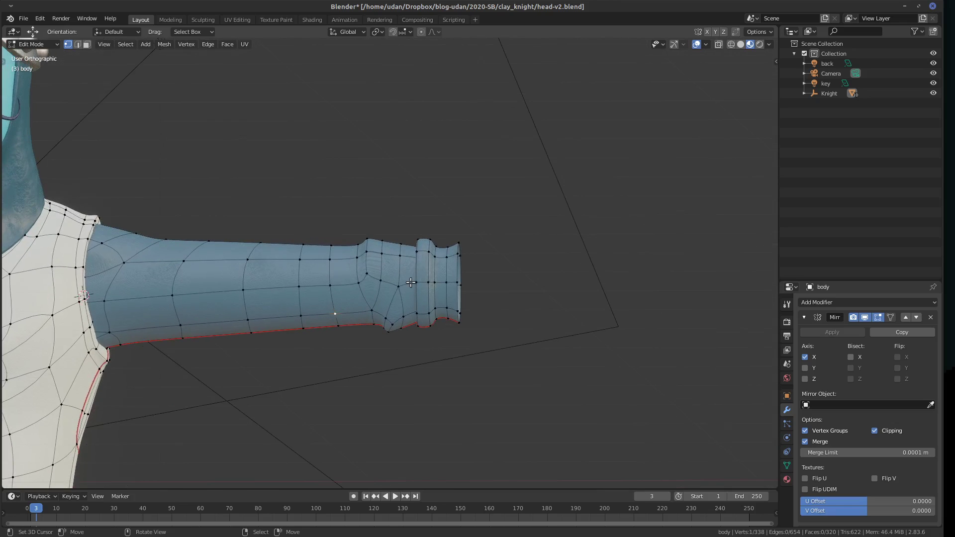
{"action": "key", "text": "KP_3"}
{"action": "key", "text": "KP_1"}
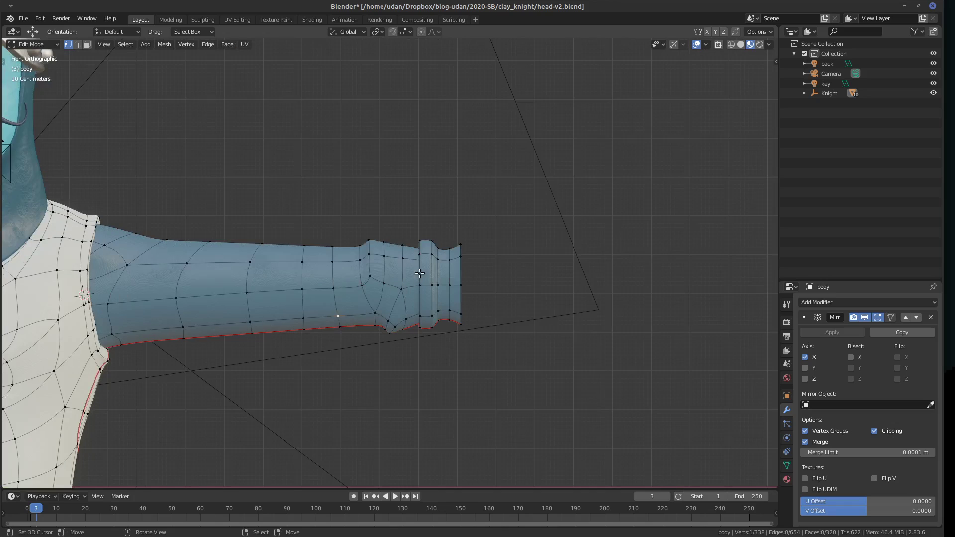
{"action": "right_click", "coordinate": [332, 270], "text": "shift"}
{"action": "middle_click_drag", "start_coordinate": [370, 314], "coordinate": [371, 333], "text": "shift"}
{"action": "right_click", "coordinate": [335, 307]}
{"action": "left_click", "coordinate": [339, 333], "text": "shift"}
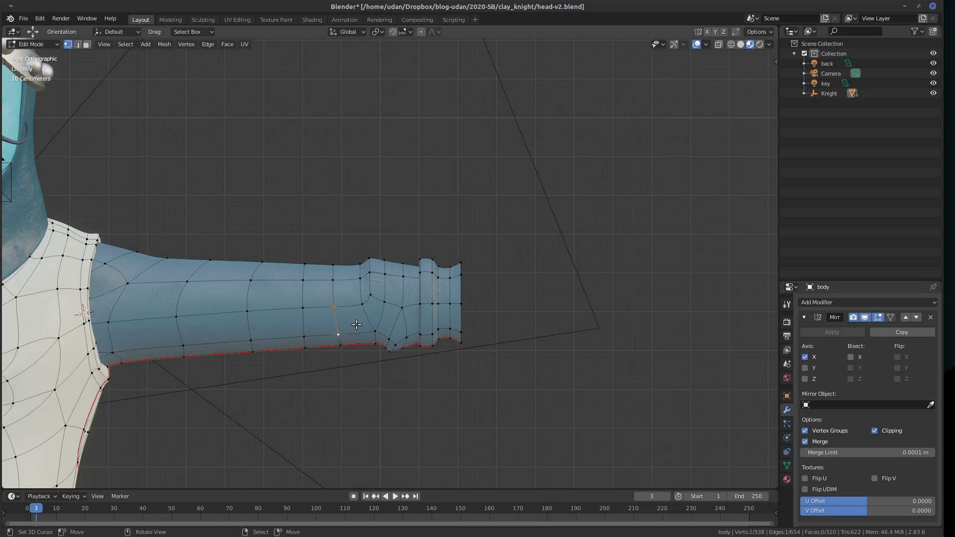
{"action": "key", "text": "v"}
{"action": "left_click", "coordinate": [367, 324]}
Select both sides of the opened front slit and fill it with a face.
{"action": "right_click", "coordinate": [334, 310]}
{"action": "left_click", "coordinate": [338, 331], "text": "shift"}
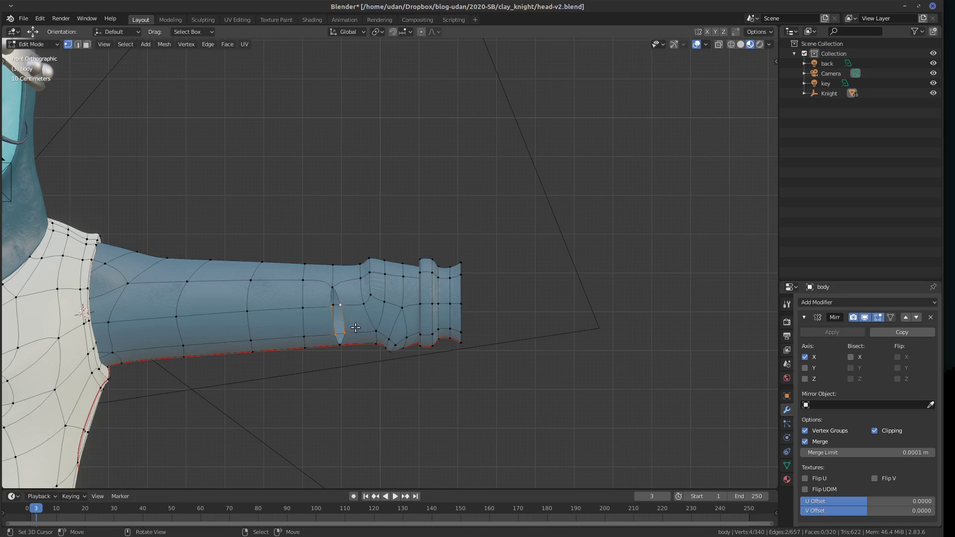
{"action": "key", "text": "f"}
Select the two front vertices of the fold nearest the wrist cuff and pull them about 0.03 m forward along Y.
{"action": "key", "text": "KP_7"}
{"action": "middle_click_drag", "start_coordinate": [410, 344], "coordinate": [388, 339]}
{"action": "left_click", "coordinate": [386, 342], "text": "shift"}
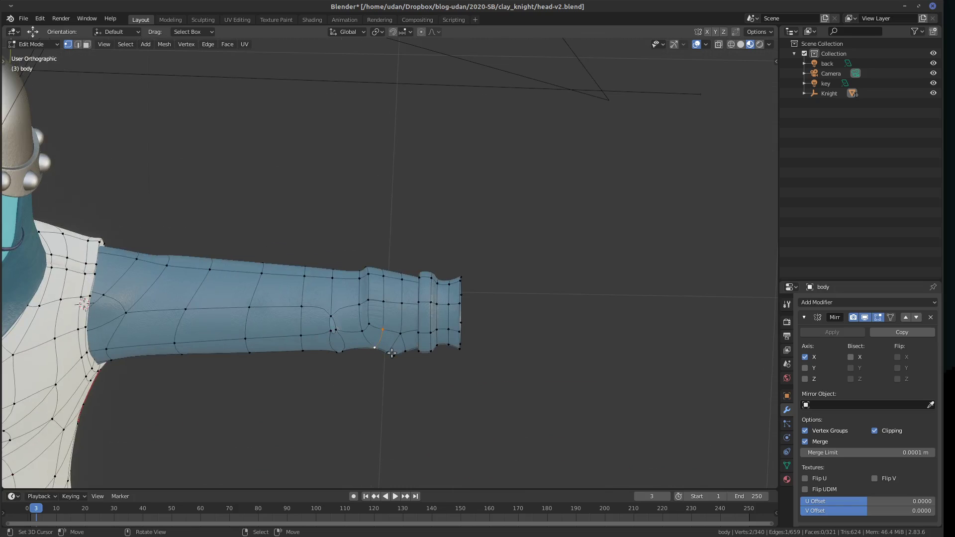
{"action": "key", "text": "KP_7"}
{"action": "key", "text": "g"}
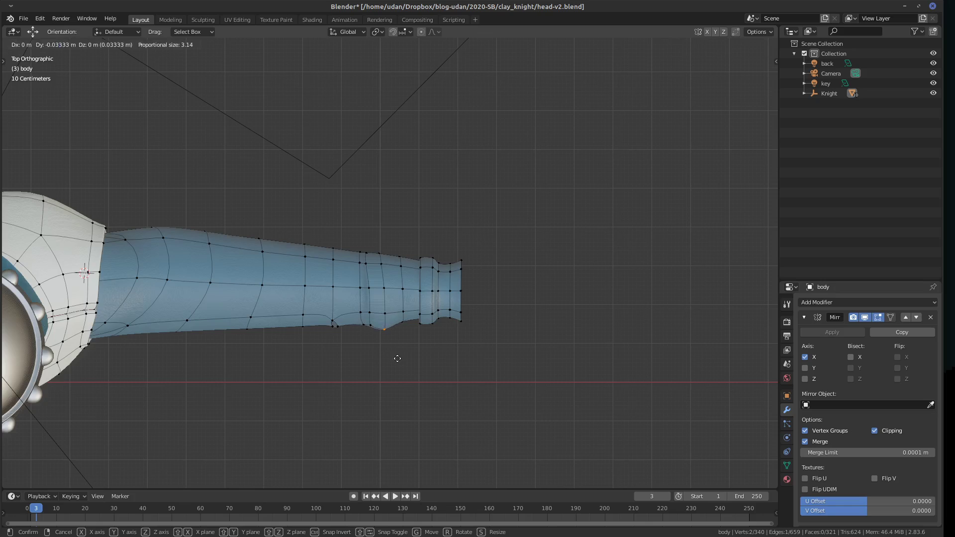
{"action": "left_click", "coordinate": [399, 354]}
Move the back vertex of the same sleeve fold outward so the fold bulges behind the forearm.
{"action": "left_click", "coordinate": [402, 262]}
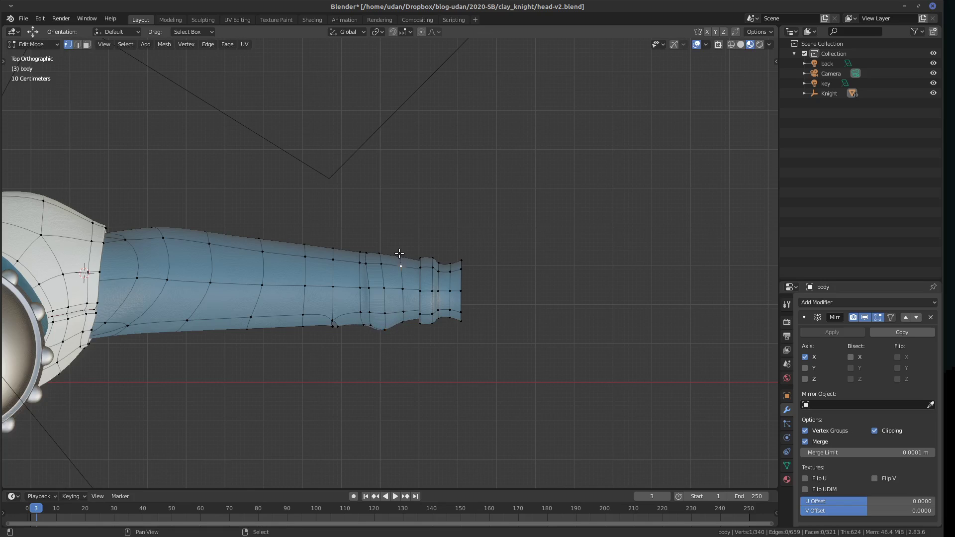
{"action": "key", "text": "g"}
{"action": "left_click", "coordinate": [412, 240]}
{"action": "left_click", "coordinate": [385, 285]}
{"action": "middle_click_drag", "start_coordinate": [385, 270], "coordinate": [346, 345]}
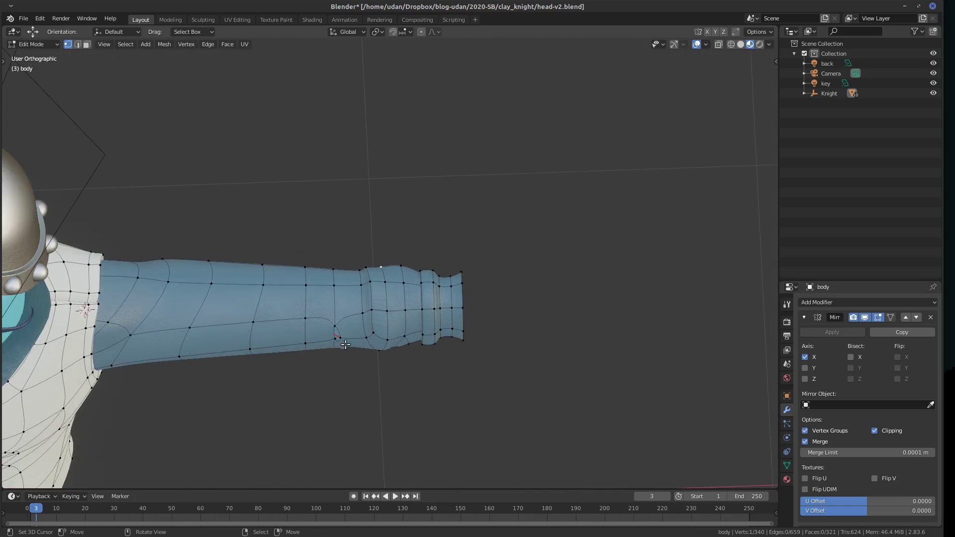
Select the vertices around the remaining gap of the forearm's front slit and fill it with a face.
{"action": "right_click", "coordinate": [336, 337], "text": "shift"}
{"action": "right_click", "coordinate": [336, 329], "text": "shift"}
{"action": "middle_click_drag", "start_coordinate": [357, 333], "coordinate": [346, 317]}
{"action": "right_click", "coordinate": [346, 318]}
{"action": "right_click", "coordinate": [339, 321], "text": "shift"}
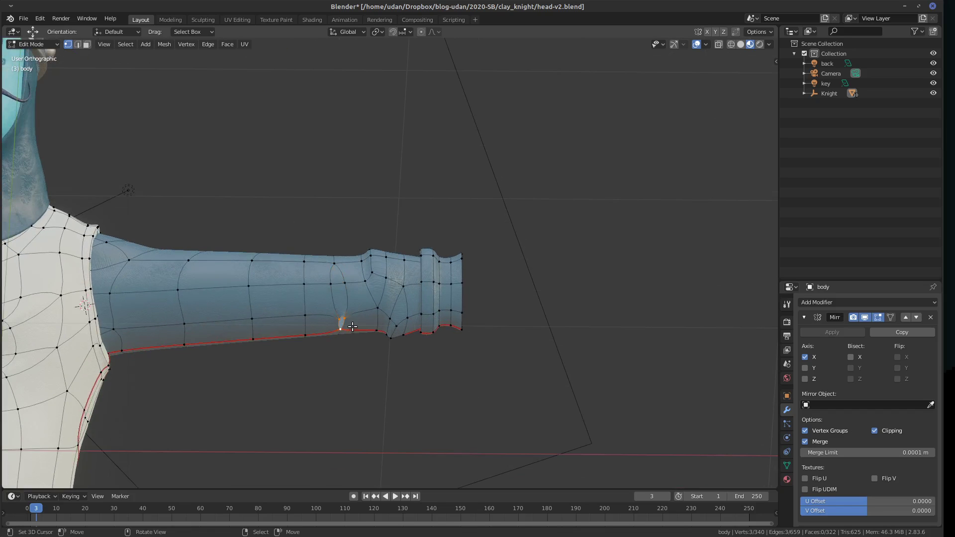
Cut an edge loop through the filled forearm slit and pull the new edge forward and slightly toward the elbow.
{"action": "key", "text": "ctrl+r"}
{"action": "left_click", "coordinate": [342, 294]}
{"action": "right_click", "coordinate": [346, 290]}
{"action": "key", "text": "KP_7"}
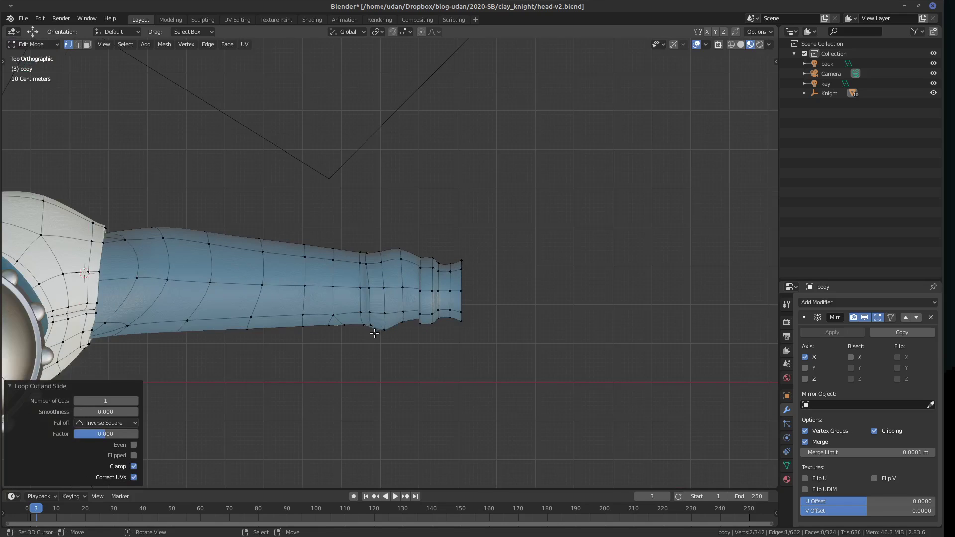
{"action": "key", "text": "g"}
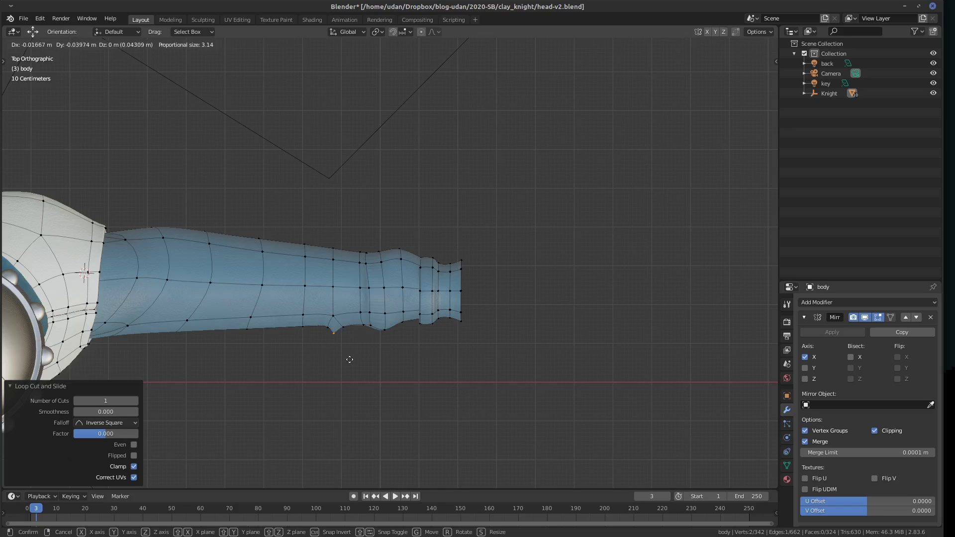
{"action": "left_click", "coordinate": [350, 353]}
Adjust the individual vertices around the small raised forearm fold to refine its profile from above.
{"action": "right_click", "coordinate": [350, 325]}
{"action": "key", "text": "g"}
{"action": "left_click", "coordinate": [354, 323]}
{"action": "right_click", "coordinate": [341, 314]}
{"action": "key", "text": "g"}
{"action": "left_click", "coordinate": [344, 322]}
{"action": "right_click", "coordinate": [344, 326]}
{"action": "key", "text": "g"}
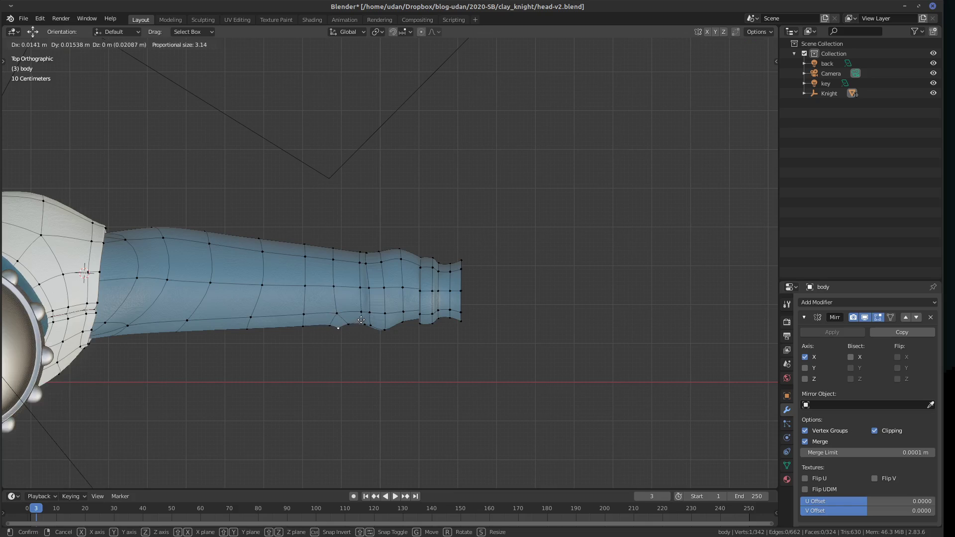
{"action": "key", "text": "1"}
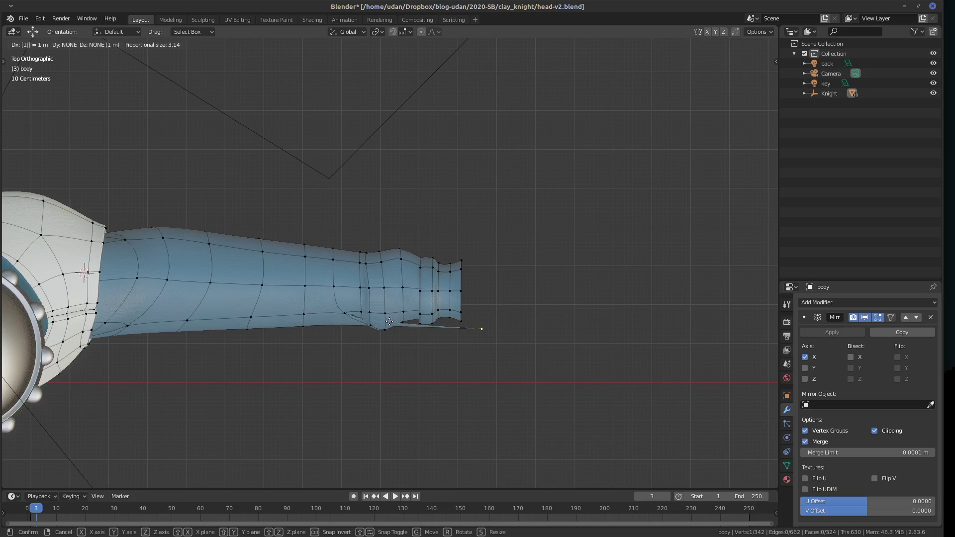
{"action": "key", "text": "Return"}
{"action": "key", "text": "ctrl+z"}
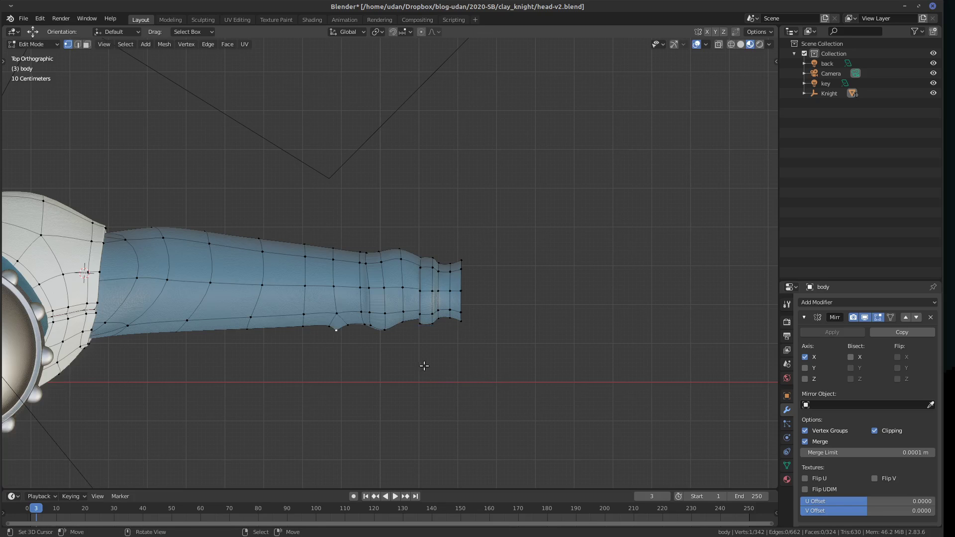
Leave Edit Mode, switch the viewport to solid shading and check the sleeve folds from the front.
{"action": "key", "text": "Tab"}
{"action": "middle_click_drag", "start_coordinate": [427, 366], "coordinate": [438, 269]}
{"action": "left_click", "coordinate": [742, 45]}
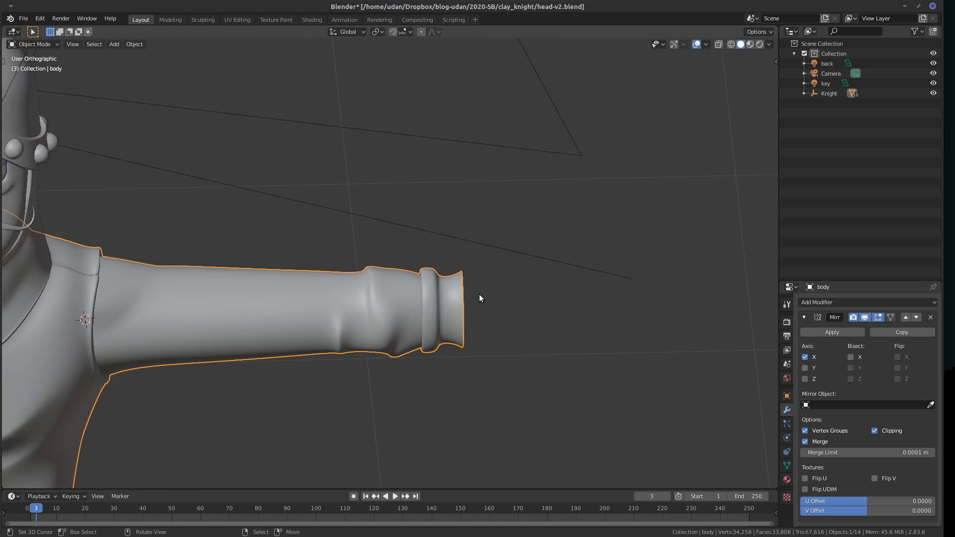
{"action": "key", "text": "KP_1"}
{"action": "middle_click_drag", "start_coordinate": [458, 301], "coordinate": [532, 297], "text": "shift"}
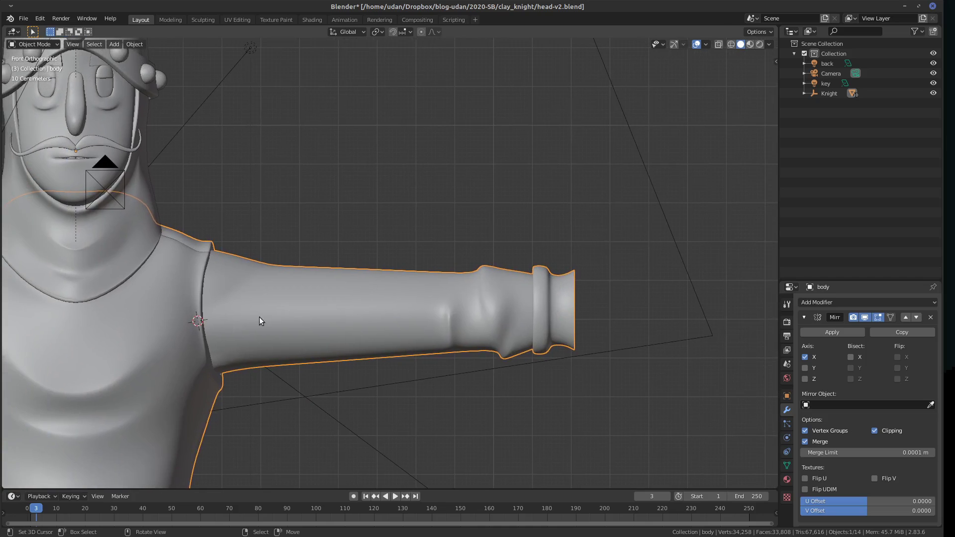
In Edit Mode, select the front sleeve vertex near the armpit and rip it open about 0.05 m toward the wrist.
{"action": "key", "text": "Tab"}
{"action": "middle_click_drag", "start_coordinate": [251, 326], "coordinate": [258, 327], "text": "shift"}
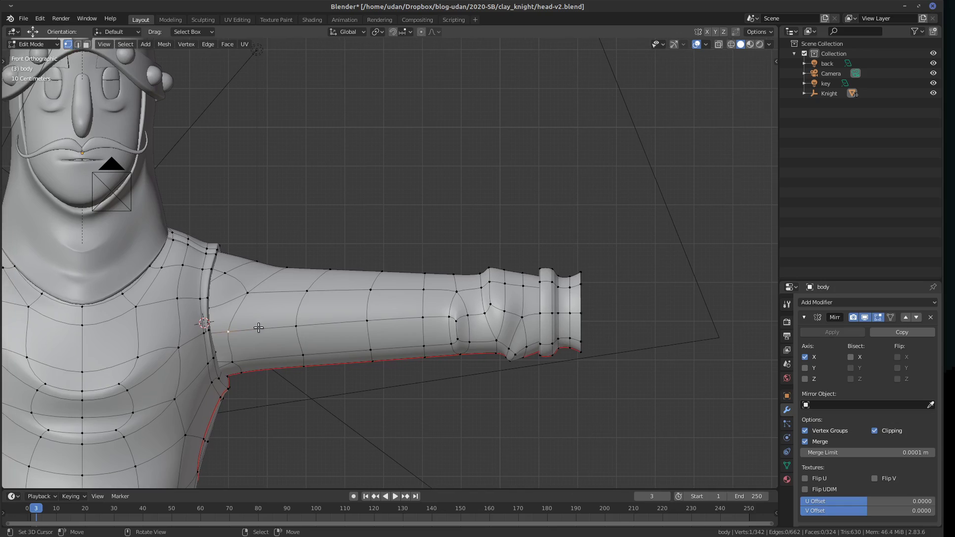
{"action": "key", "text": "v"}
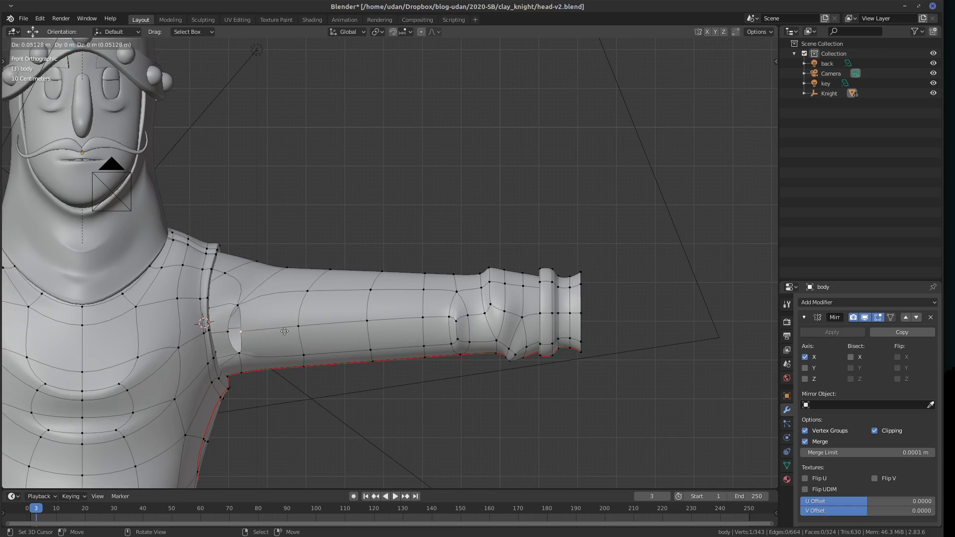
{"action": "left_click", "coordinate": [286, 327]}
Fill the upper and lower parts of the opened slit near the armpit with faces.
{"action": "left_click", "coordinate": [228, 331], "text": "shift"}
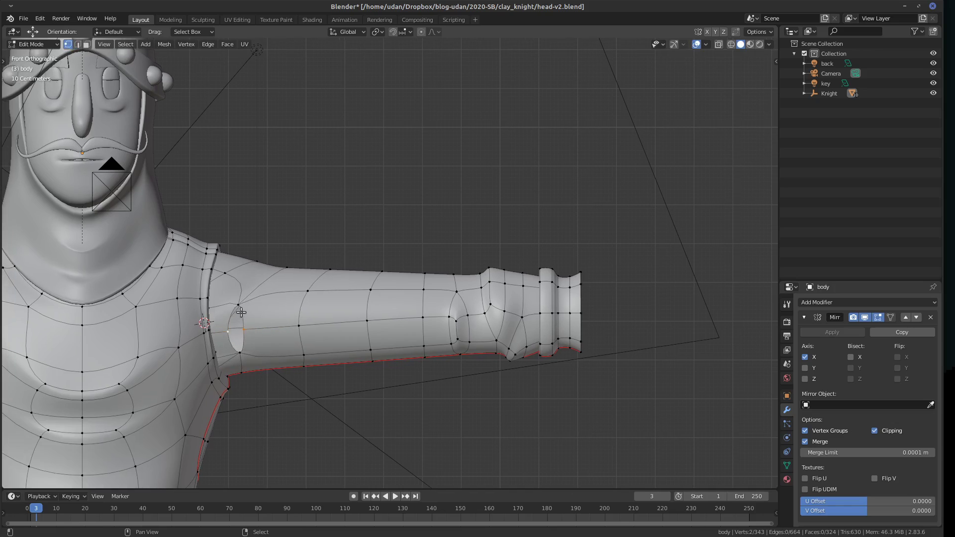
{"action": "middle_click_drag", "start_coordinate": [251, 322], "coordinate": [268, 273]}
{"action": "left_click", "coordinate": [224, 305], "text": "shift"}
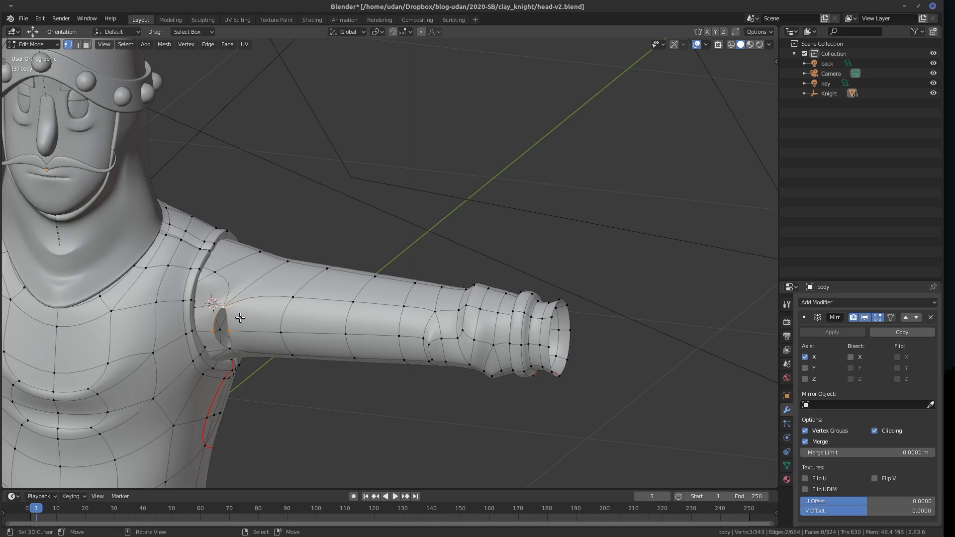
{"action": "key", "text": "f"}
{"action": "right_click", "coordinate": [227, 334]}
{"action": "right_click", "coordinate": [233, 348], "text": "shift"}
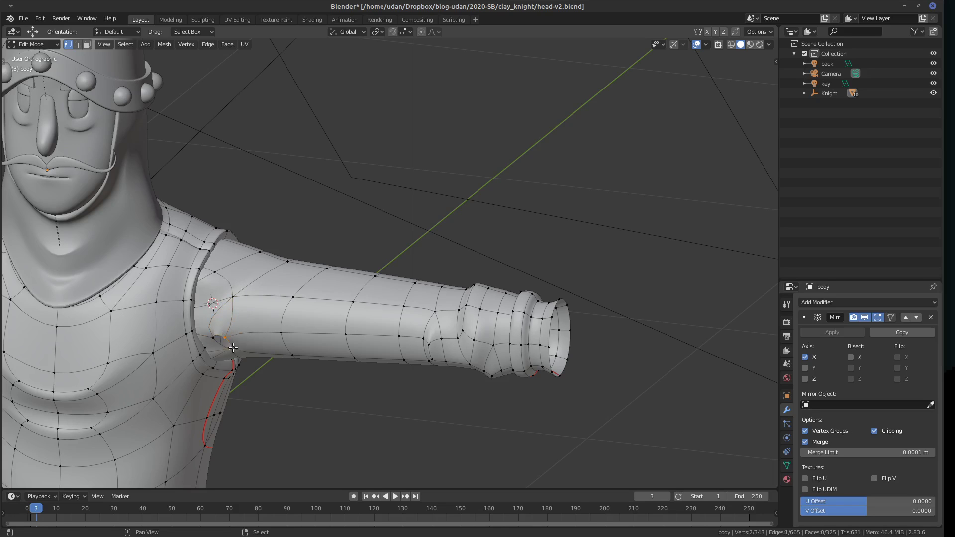
{"action": "key", "text": "f"}
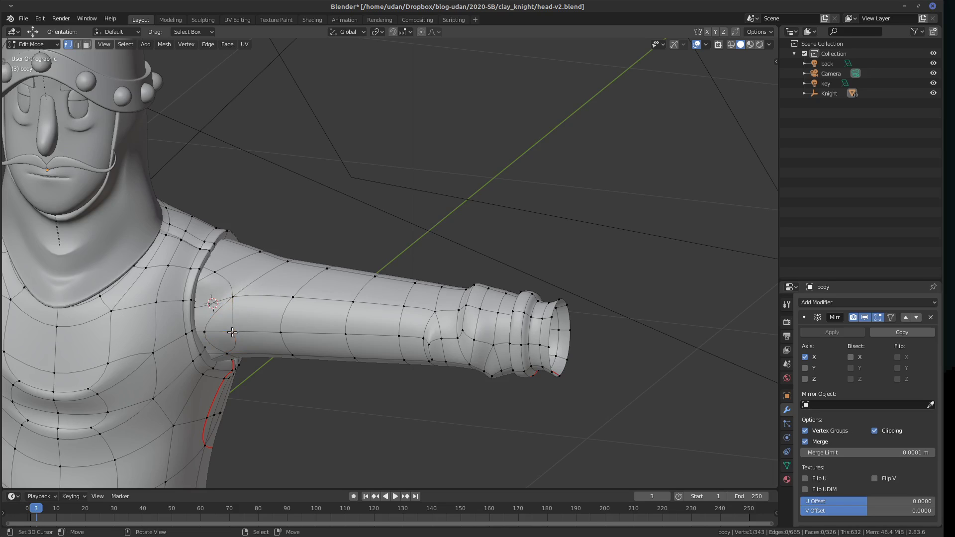
Nudge the shoulder-side vertex of the filled armpit slit about 0.007 m along X and 0.01 m downward.
{"action": "key", "text": "g"}
{"action": "left_click", "coordinate": [227, 334]}
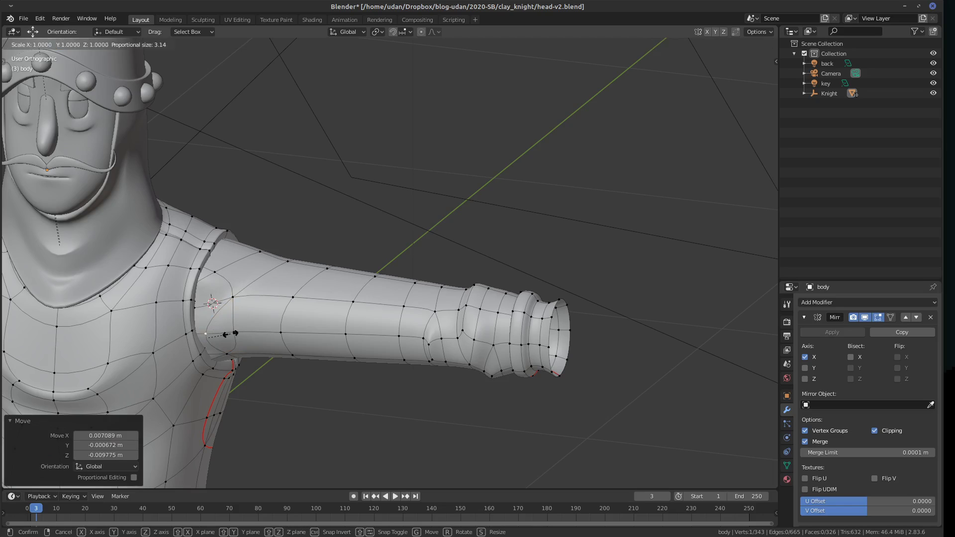
{"action": "right_click", "coordinate": [243, 327], "text": "shift"}
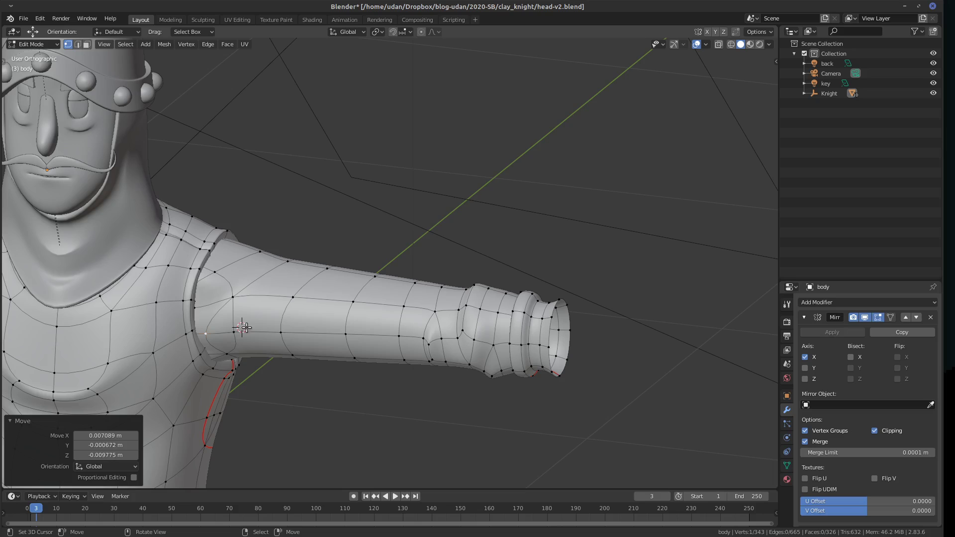
Pull the wrist-side vertex of the filled armpit slit about 0.05 m toward the shoulder and 0.06 m forward.
{"action": "key", "text": "KP_7"}
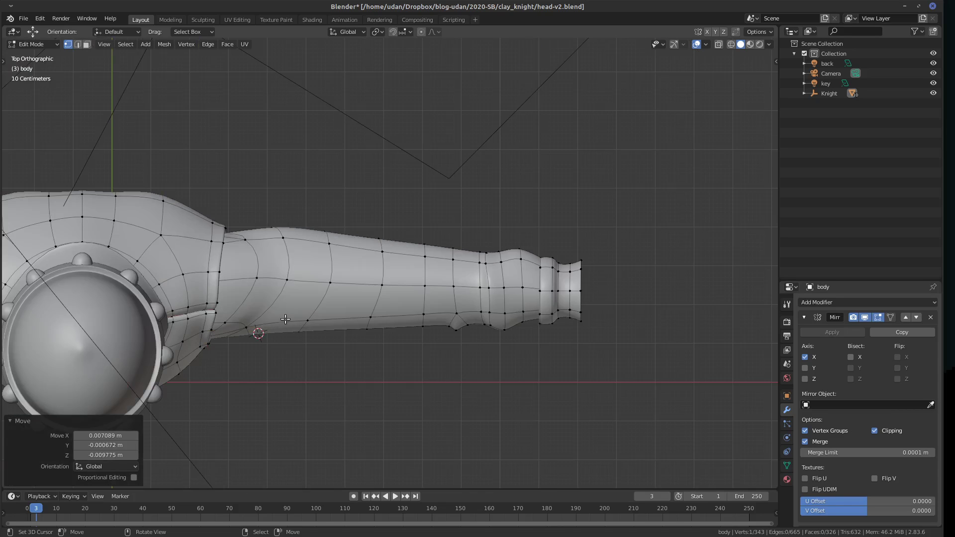
{"action": "left_click", "coordinate": [253, 340]}
{"action": "middle_click_drag", "start_coordinate": [288, 336], "coordinate": [257, 355]}
{"action": "key", "text": "KP_1"}
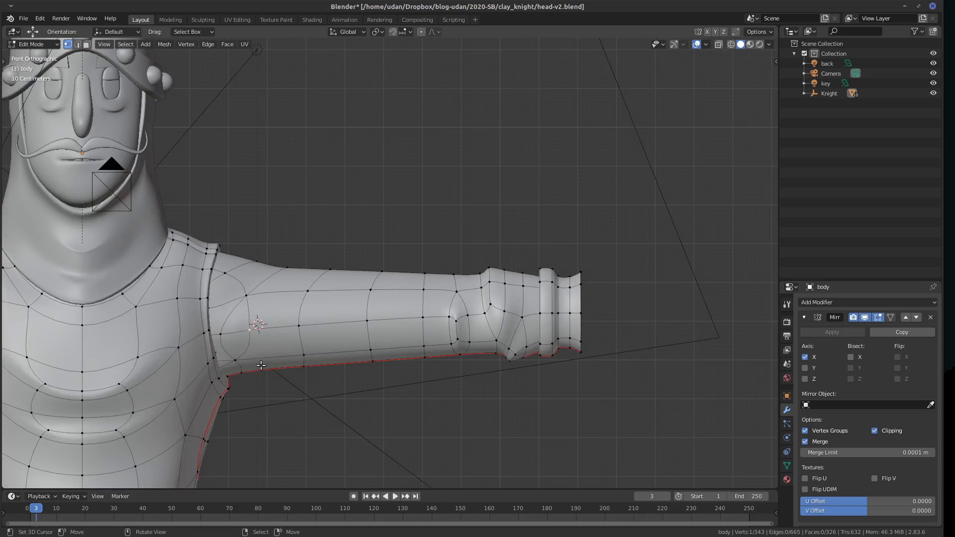
{"action": "key", "text": "KP_7"}
{"action": "key", "text": "g"}
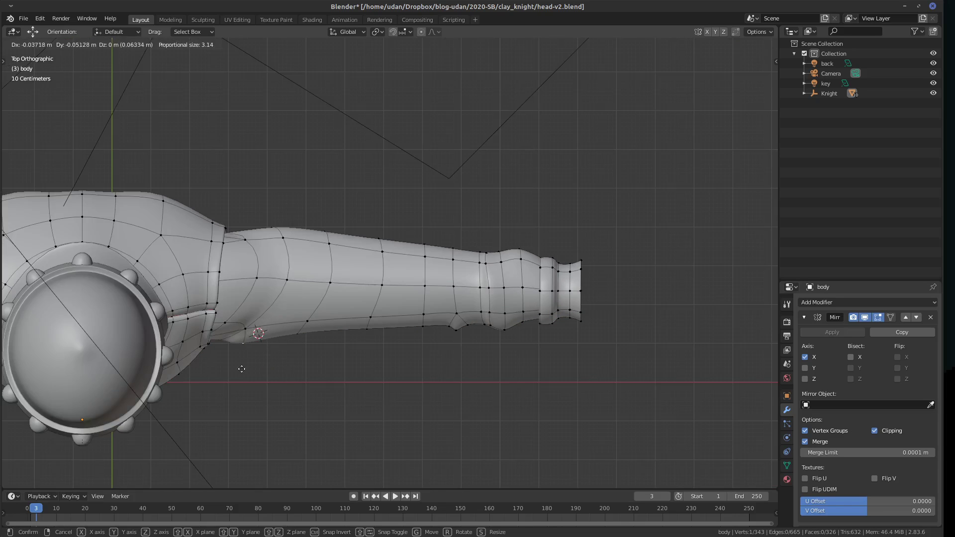
{"action": "left_click", "coordinate": [234, 367]}
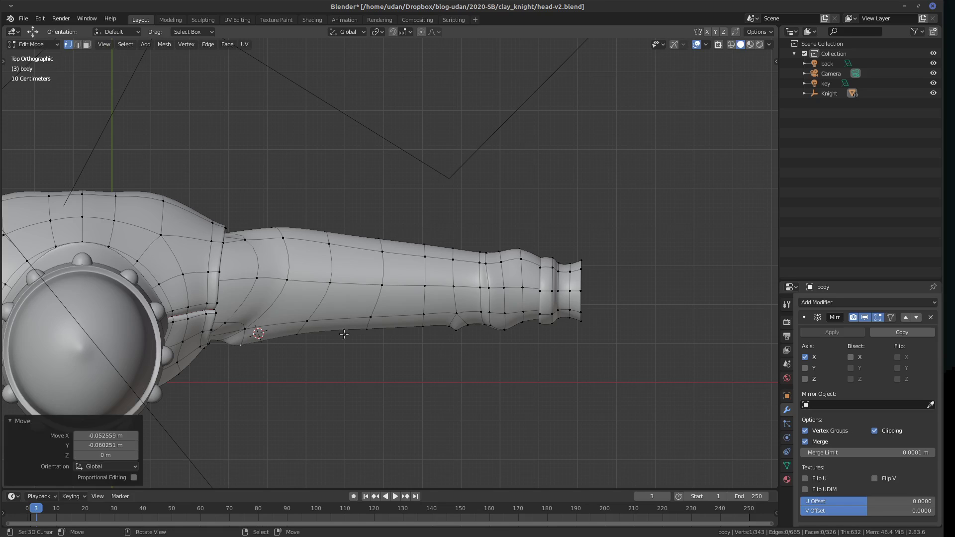
Reposition the shoulder-side and lower vertices of the armpit fold in the front view.
{"action": "key", "text": "KP_1"}
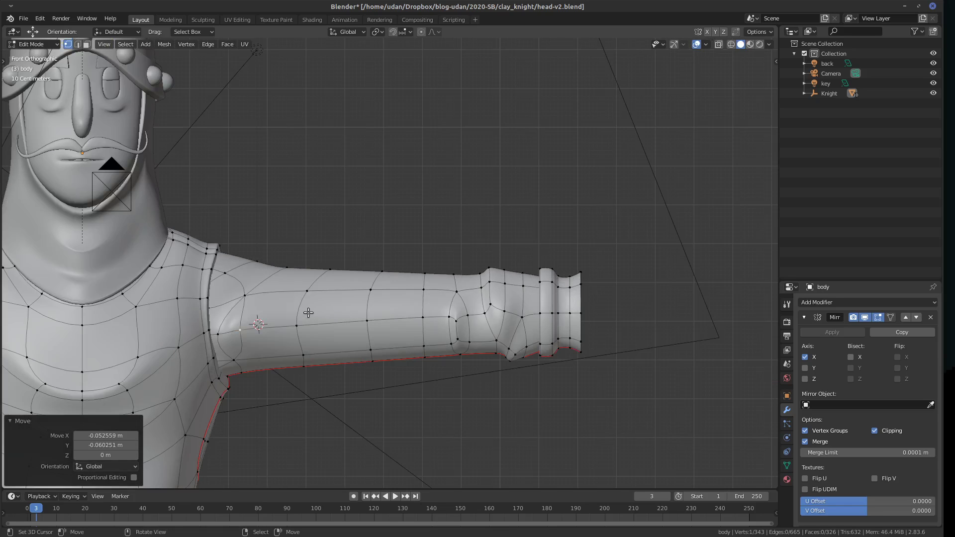
{"action": "left_click", "coordinate": [243, 352]}
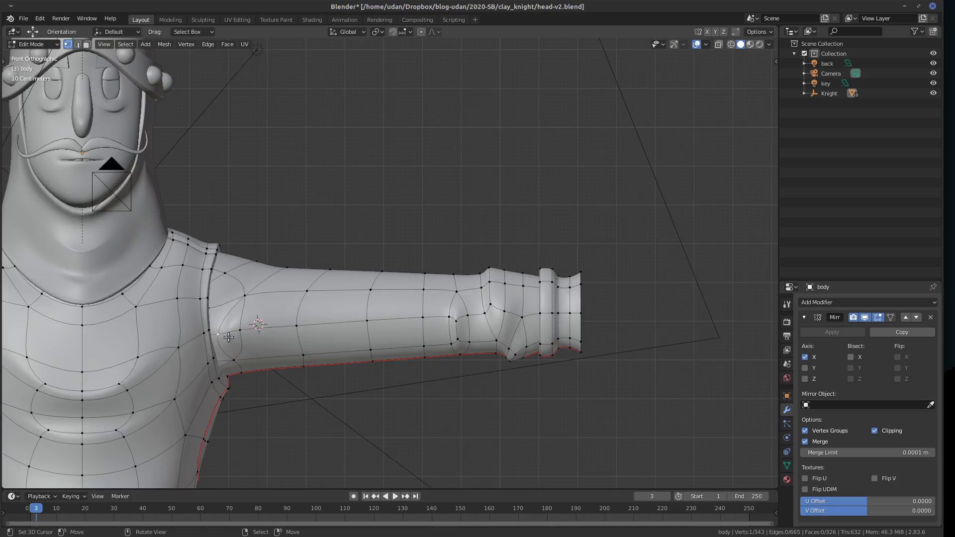
{"action": "key", "text": "g"}
{"action": "left_click", "coordinate": [238, 359]}
{"action": "key", "text": "g"}
{"action": "left_click", "coordinate": [223, 359]}
Adjust the armpit fold's upper and crest vertices, and shift its inner vertex about 0.02 m along X toward the wrist.
{"action": "left_click", "coordinate": [246, 295]}
{"action": "key", "text": "g"}
{"action": "left_click", "coordinate": [238, 332]}
{"action": "left_click", "coordinate": [242, 330]}
{"action": "key", "text": "g"}
{"action": "left_click", "coordinate": [247, 329]}
{"action": "right_click", "coordinate": [230, 332]}
{"action": "key", "text": "g"}
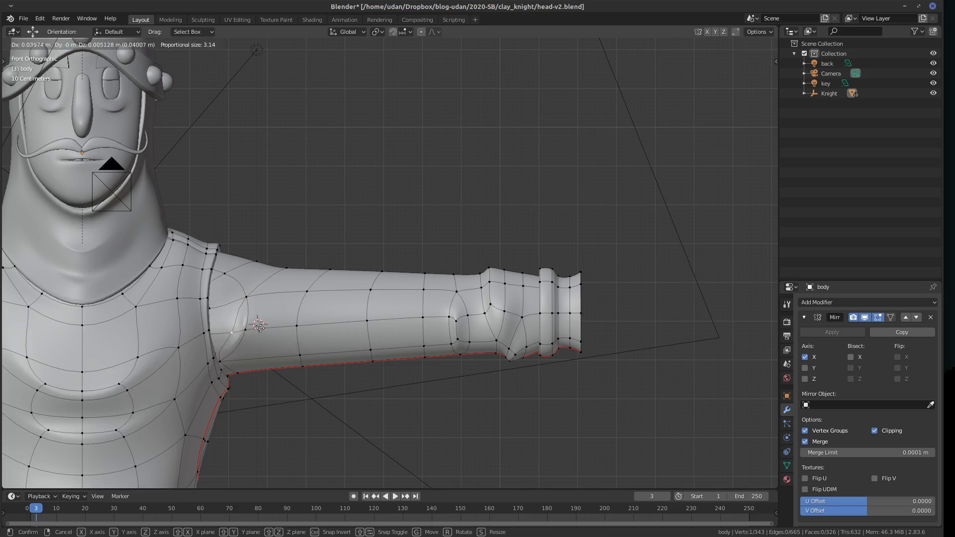
{"action": "left_click", "coordinate": [254, 330]}
Add a centred edge loop around the upper arm on the wrist side of the armpit fold.
{"action": "key", "text": "ctrl+r"}
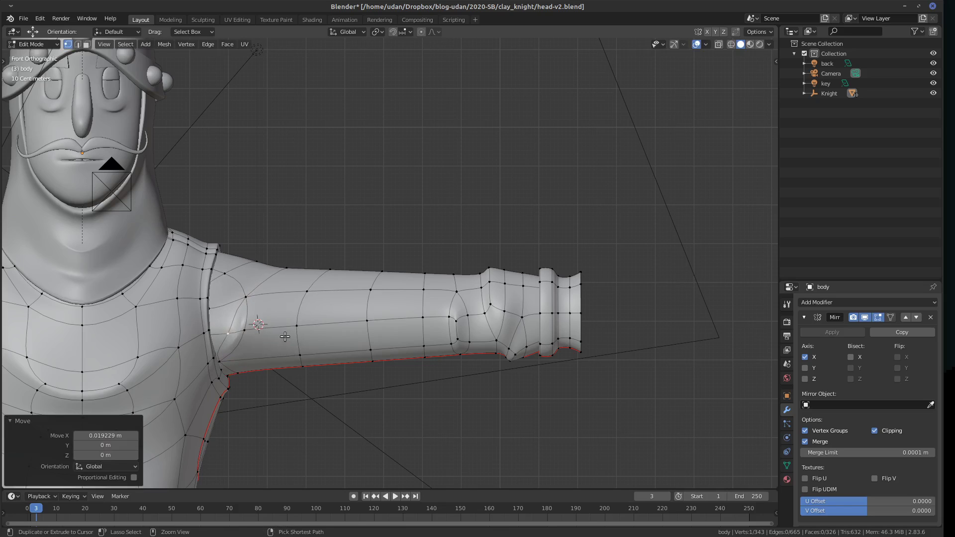
{"action": "left_click", "coordinate": [285, 334]}
{"action": "left_click", "coordinate": [297, 340]}
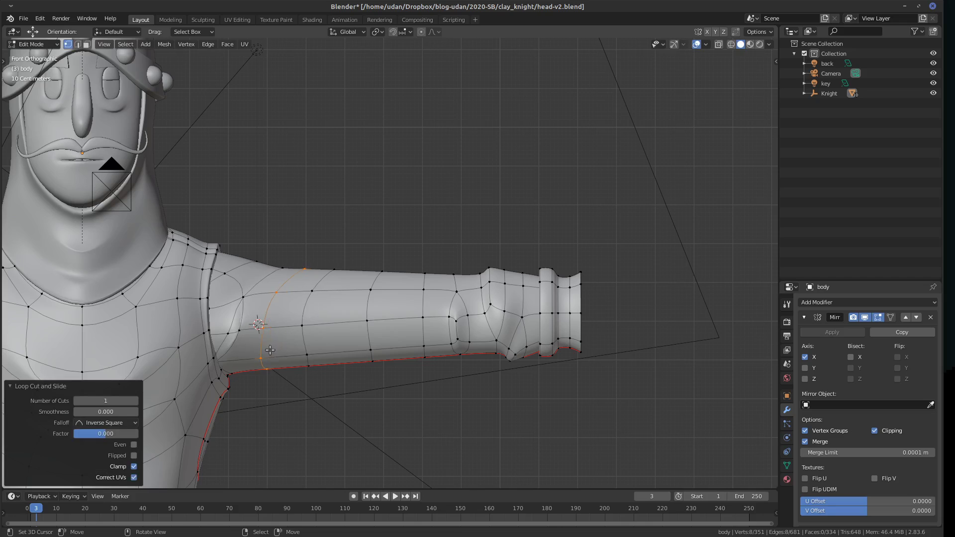
Select three front vertices of the new upper-arm loop and rip them open about 0.042 m toward the wrist.
{"action": "right_click", "coordinate": [271, 348]}
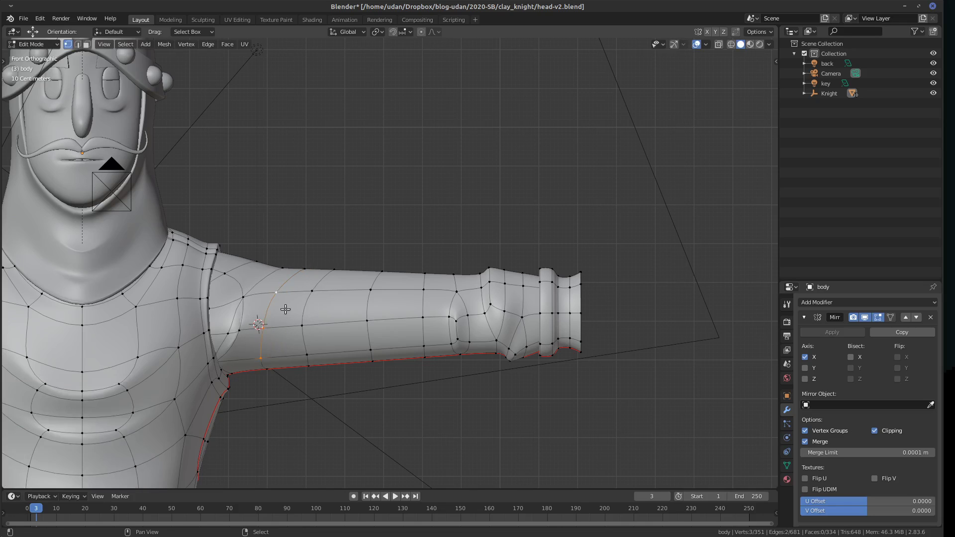
{"action": "key", "text": "f"}
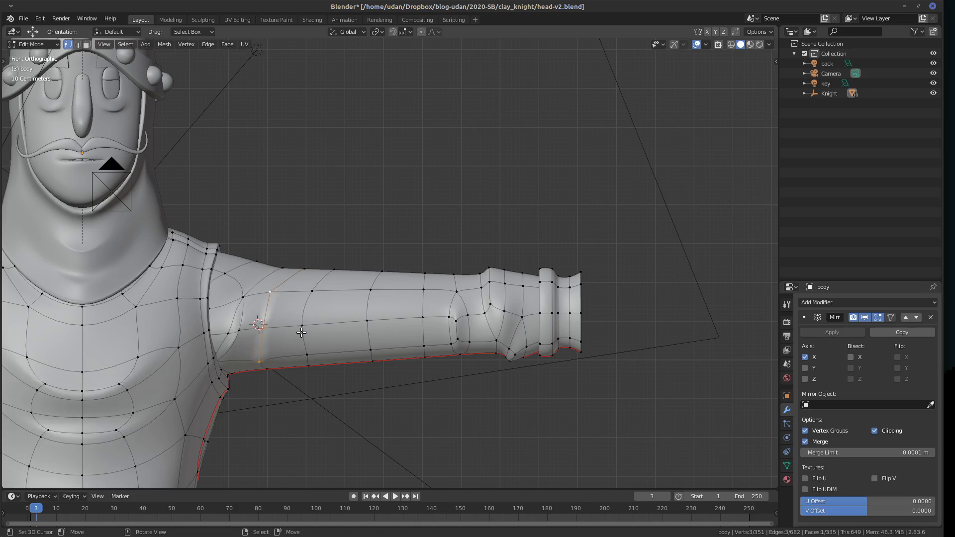
{"action": "key", "text": "ctrl+z"}
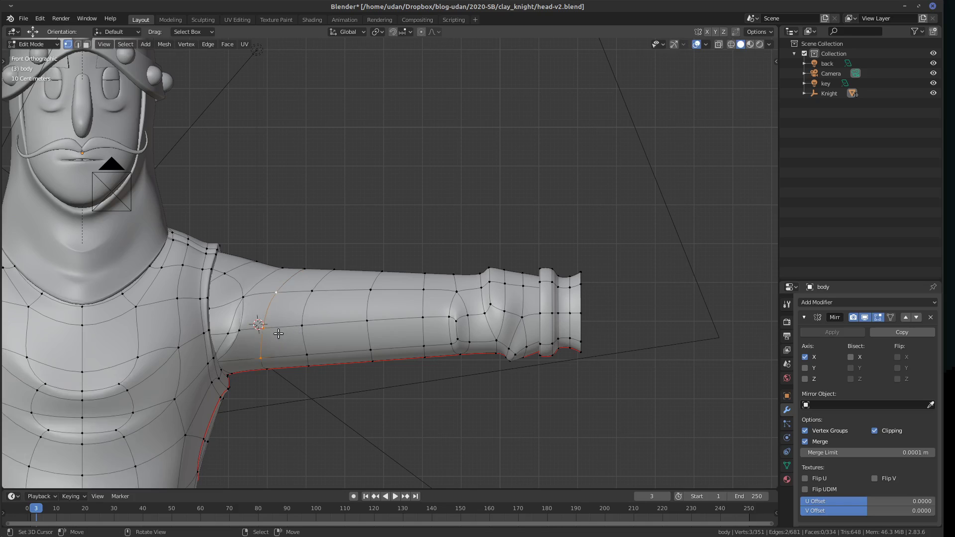
{"action": "key", "text": "v"}
{"action": "left_click", "coordinate": [295, 337]}
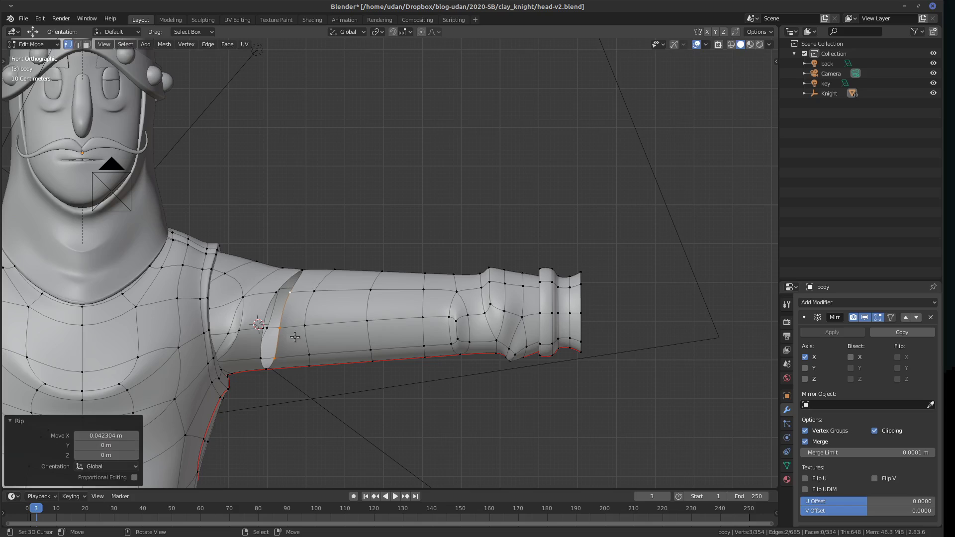
Bridge the two ripped edges of the upper-arm opening to fill it with faces.
{"action": "left_click", "coordinate": [276, 357]}
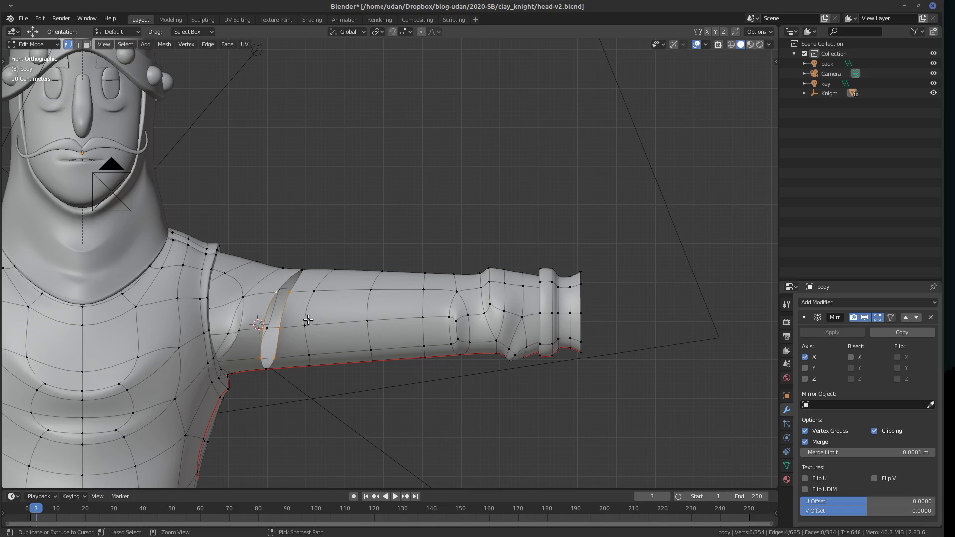
{"action": "key", "text": "ctrl+e"}
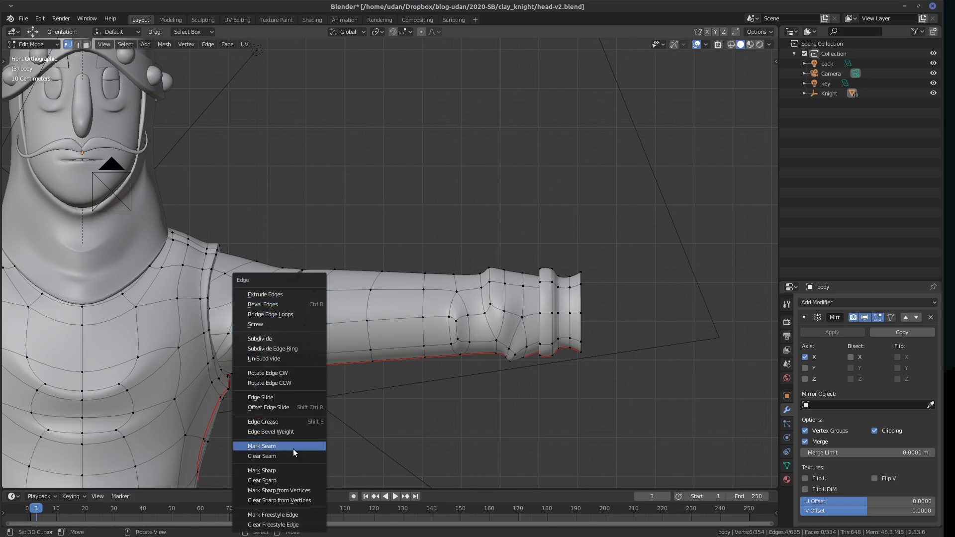
{"action": "left_click", "coordinate": [294, 312]}
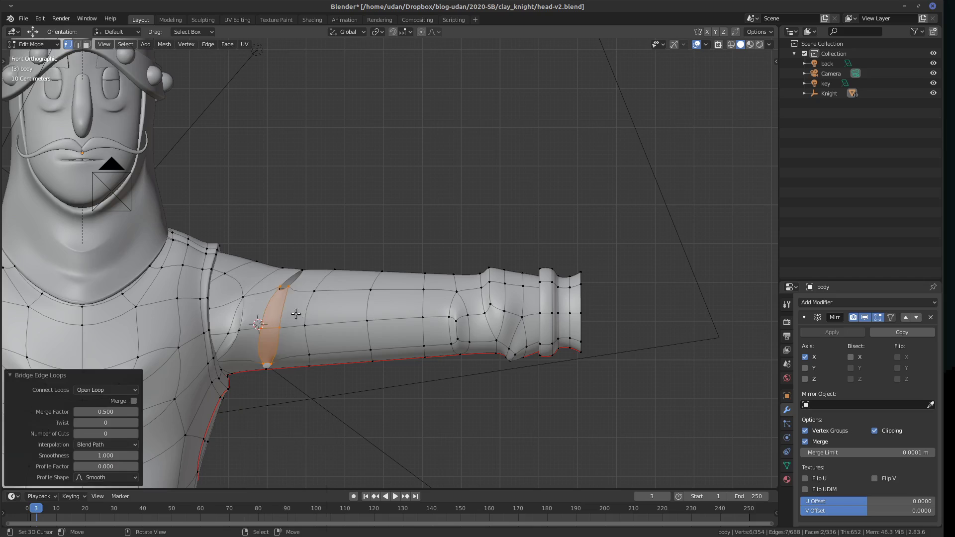
Fill the remaining triangular gaps at the upper and lower ends of the bridged upper-arm strip.
{"action": "middle_click_drag", "start_coordinate": [299, 293], "coordinate": [282, 312]}
{"action": "right_click", "coordinate": [290, 311]}
{"action": "right_click", "coordinate": [284, 310], "text": "shift"}
{"action": "right_click", "coordinate": [309, 279], "text": "shift"}
{"action": "key", "text": "f"}
{"action": "right_click", "coordinate": [278, 326]}
{"action": "key", "text": "f"}
Pull the three vertices along the filled strip outward from the arm in the top view, and adjust the neighbouring vertex beside them.
{"action": "right_click", "coordinate": [269, 343], "text": "shift"}
{"action": "right_click", "coordinate": [274, 361], "text": "shift"}
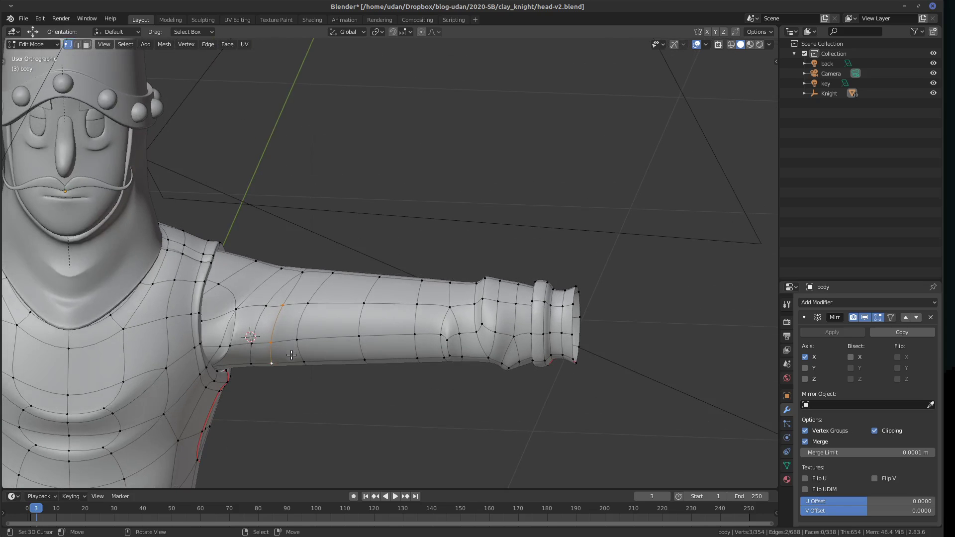
{"action": "key", "text": "KP_7"}
{"action": "key", "text": "g"}
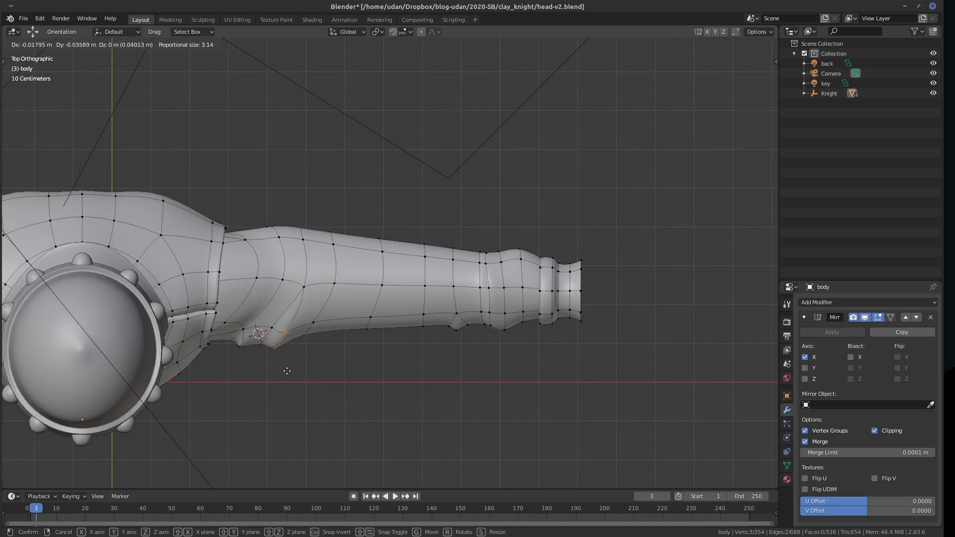
{"action": "left_click", "coordinate": [286, 368]}
{"action": "key", "text": "g"}
{"action": "left_click", "coordinate": [297, 350]}
{"action": "right_click", "coordinate": [281, 322]}
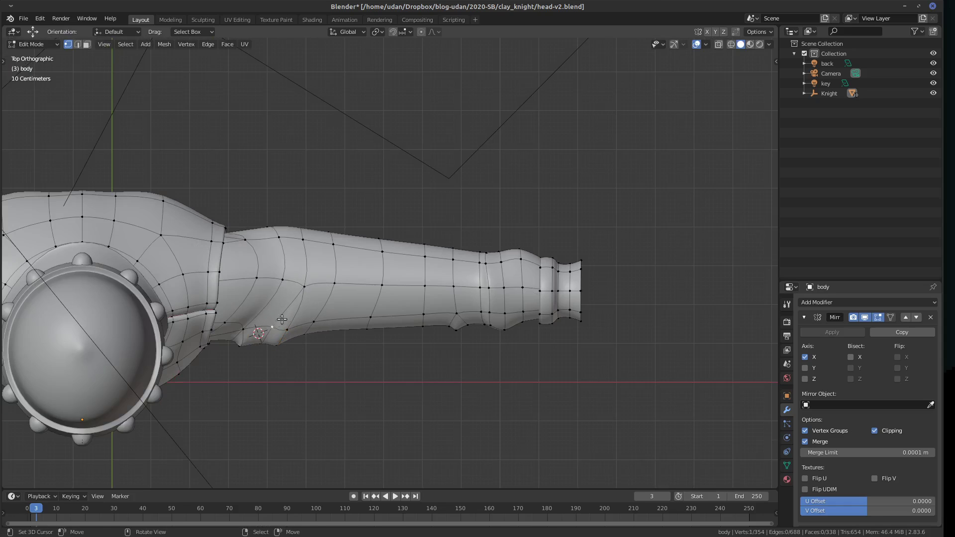
{"action": "key", "text": "g"}
{"action": "left_click", "coordinate": [284, 322]}
Add an edge loop along the new fold and shift it slightly toward the wrist, moving it back about 0.013 m along Y.
{"action": "key", "text": "ctrl+r"}
{"action": "left_click", "coordinate": [281, 324]}
{"action": "right_click", "coordinate": [300, 331]}
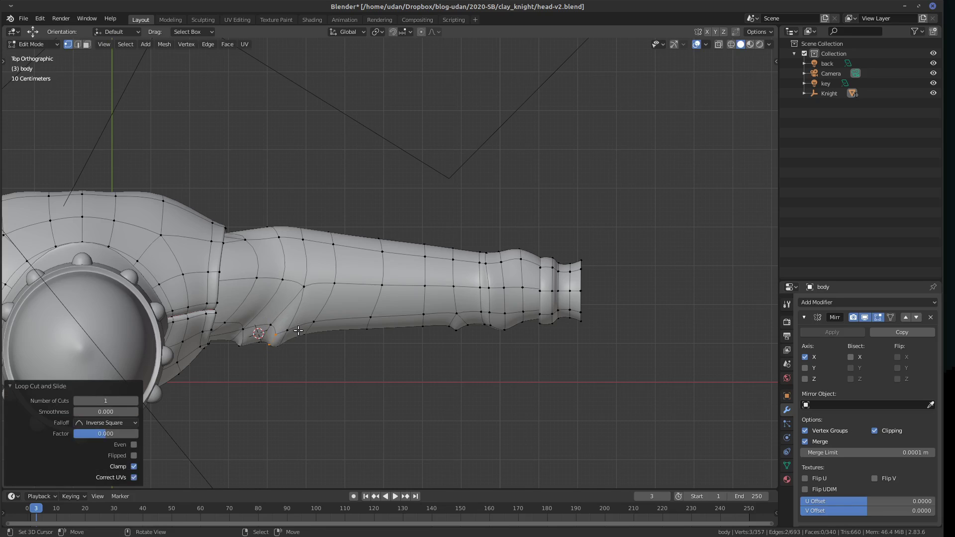
{"action": "key", "text": "g"}
{"action": "key", "text": "g"}
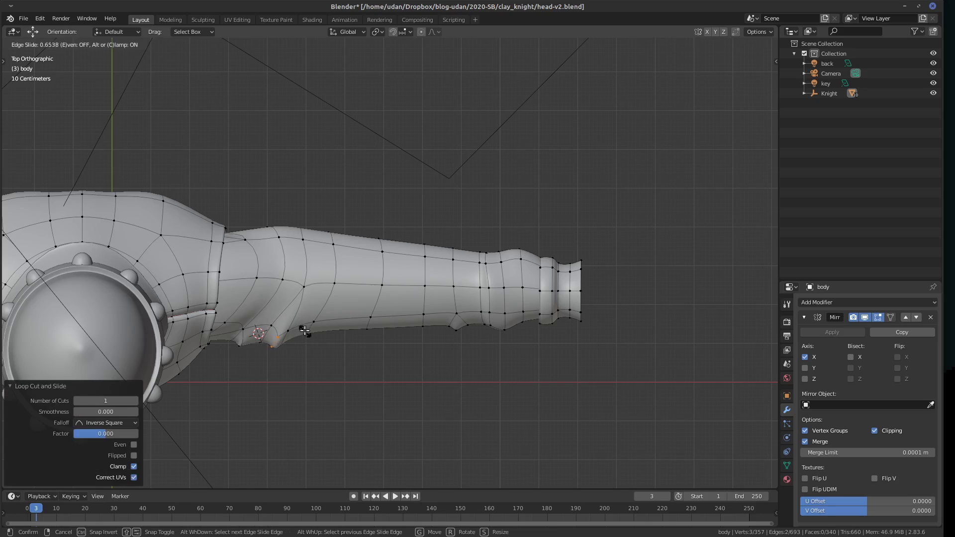
{"action": "left_click", "coordinate": [304, 332]}
{"action": "key", "text": "g"}
{"action": "left_click", "coordinate": [297, 326]}
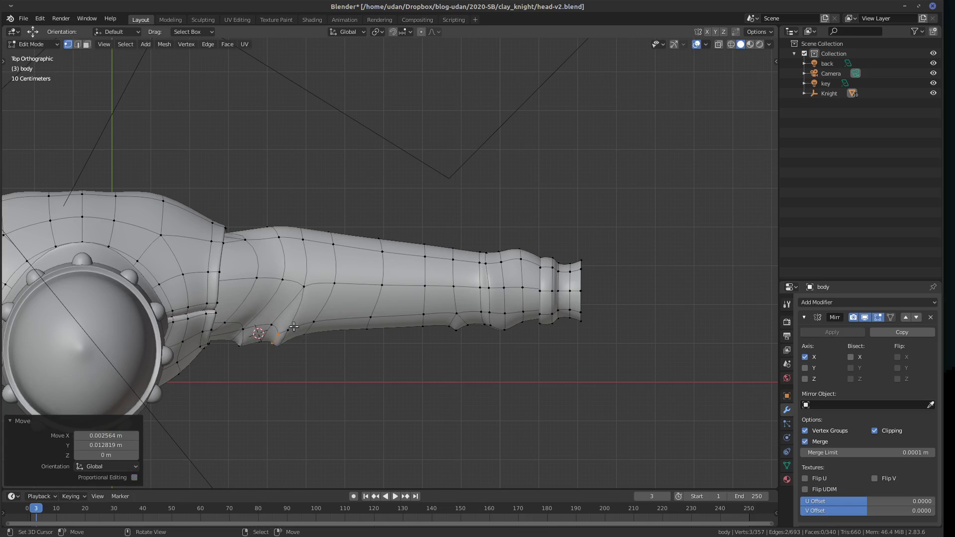
Move the fold's wrist-side vertex about 0.01 m along X and 0.02 m along Y in the top view.
{"action": "left_click", "coordinate": [297, 325]}
{"action": "key", "text": "g"}
{"action": "left_click", "coordinate": [340, 319]}
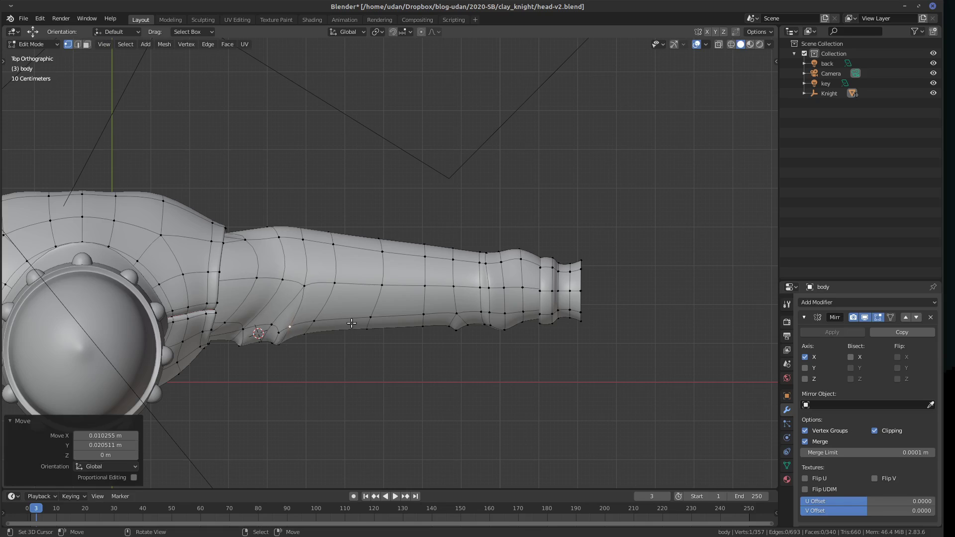
Reposition the new fold's middle vertices in the front view and shift the vertex on the arm's underside toward the shoulder.
{"action": "key", "text": "KP_1"}
{"action": "left_click", "coordinate": [286, 328]}
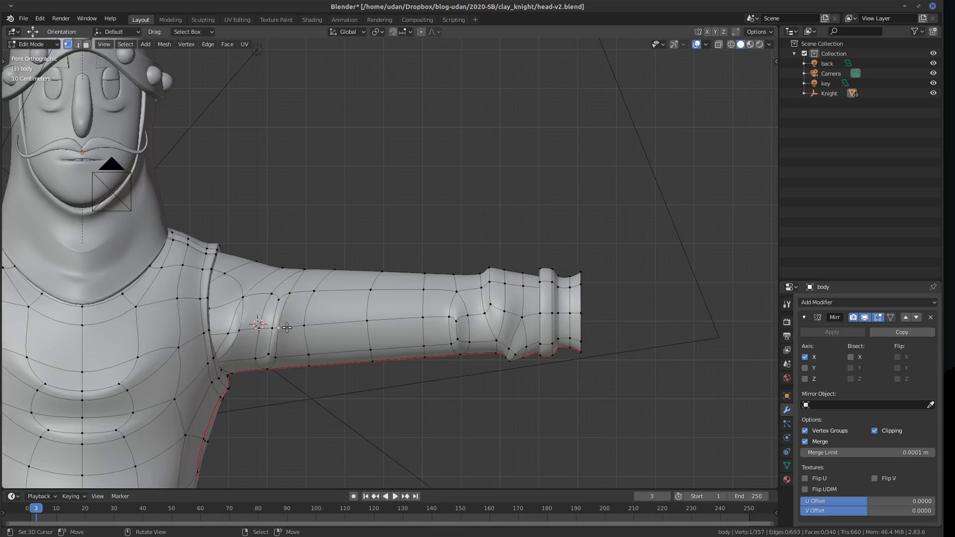
{"action": "key", "text": "g"}
{"action": "left_click", "coordinate": [297, 332]}
{"action": "right_click", "coordinate": [276, 331]}
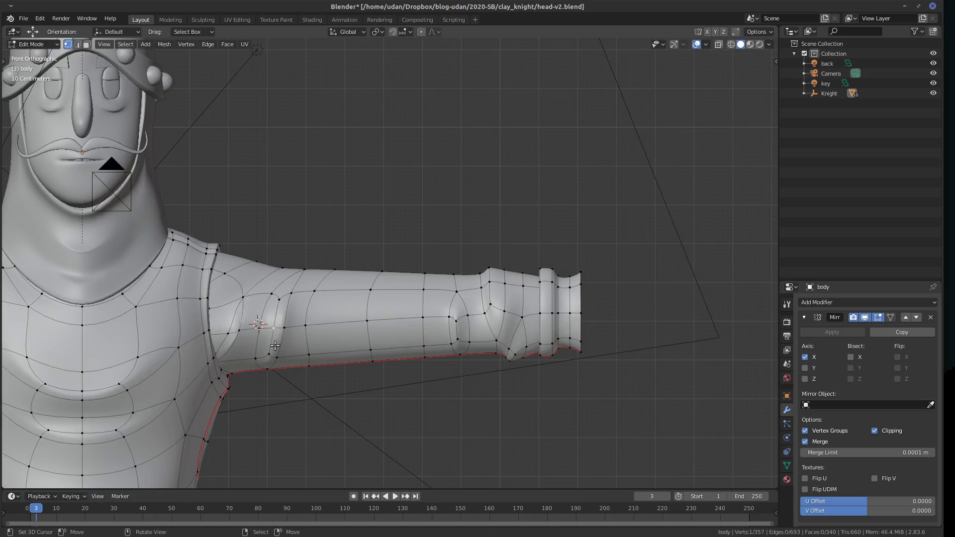
{"action": "key", "text": "g"}
{"action": "left_click", "coordinate": [244, 362]}
{"action": "right_click", "coordinate": [268, 373]}
{"action": "key", "text": "g"}
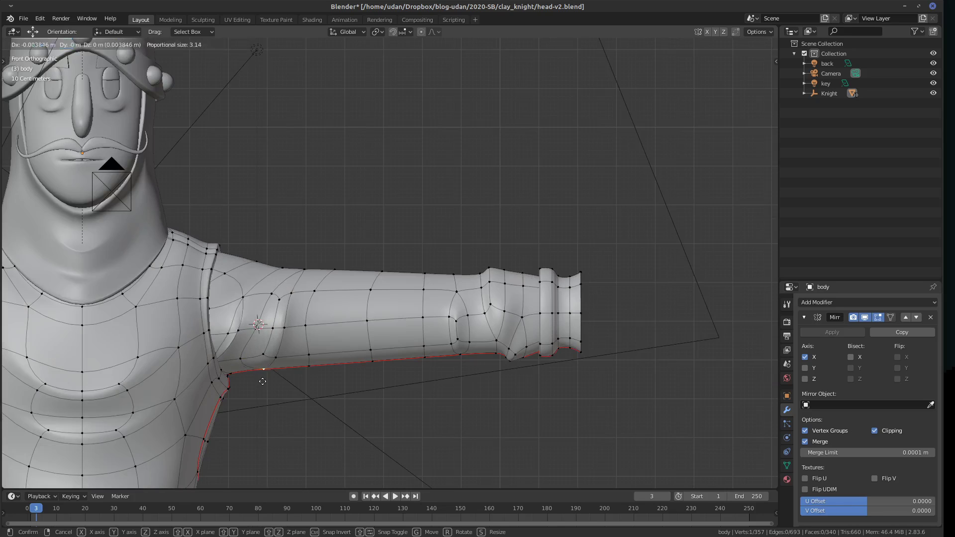
{"action": "left_click", "coordinate": [240, 380]}
Shift the two lower vertices of the new upper-arm fold toward the shoulder.
{"action": "right_click", "coordinate": [270, 353]}
{"action": "key", "text": "g"}
{"action": "left_click", "coordinate": [264, 344]}
{"action": "right_click", "coordinate": [277, 358]}
{"action": "key", "text": "g"}
{"action": "left_click", "coordinate": [265, 357]}
Nudge the fold's middle and upper vertices toward the shoulder so the crease curves smoothly.
{"action": "right_click", "coordinate": [287, 323]}
{"action": "key", "text": "g"}
{"action": "left_click", "coordinate": [285, 326]}
{"action": "right_click", "coordinate": [274, 325]}
{"action": "key", "text": "g"}
{"action": "left_click", "coordinate": [269, 324]}
{"action": "right_click", "coordinate": [283, 300]}
{"action": "key", "text": "g"}
{"action": "left_click", "coordinate": [278, 300]}
{"action": "right_click", "coordinate": [271, 294]}
Check the smoothed sleeve folds in Object Mode and slide the lower armpit-fold vertex along its edge toward the shoulder.
{"action": "key", "text": "Tab"}
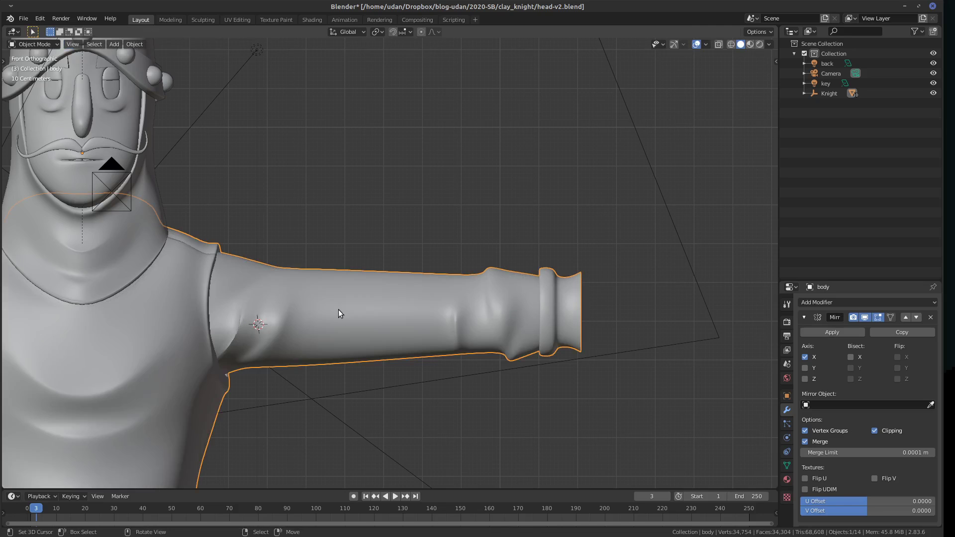
{"action": "mouse_move", "coordinate": [369, 319]}
{"action": "left_mouse_down", "text": "alt"}
{"action": "mouse_move", "coordinate": [323, 275]}
{"action": "mouse_move", "coordinate": [359, 340]}
{"action": "mouse_move", "coordinate": [360, 328]}
{"action": "left_mouse_up", "text": "alt"}
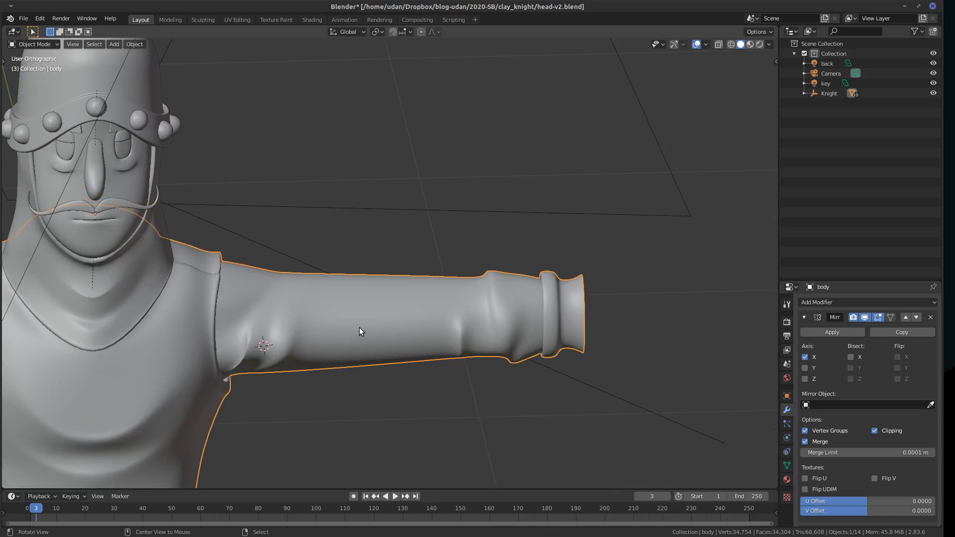
{"action": "key", "text": "Tab"}
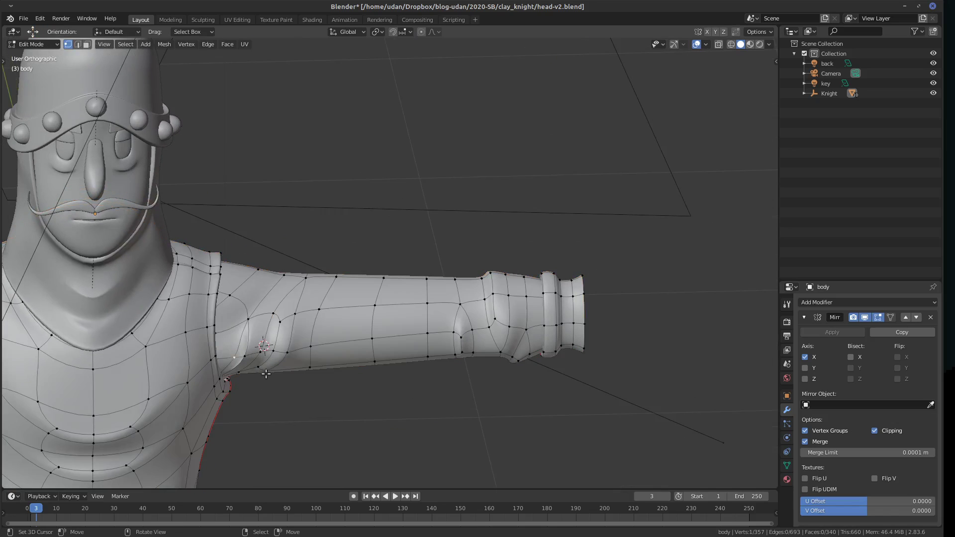
{"action": "key", "text": "shift+v"}
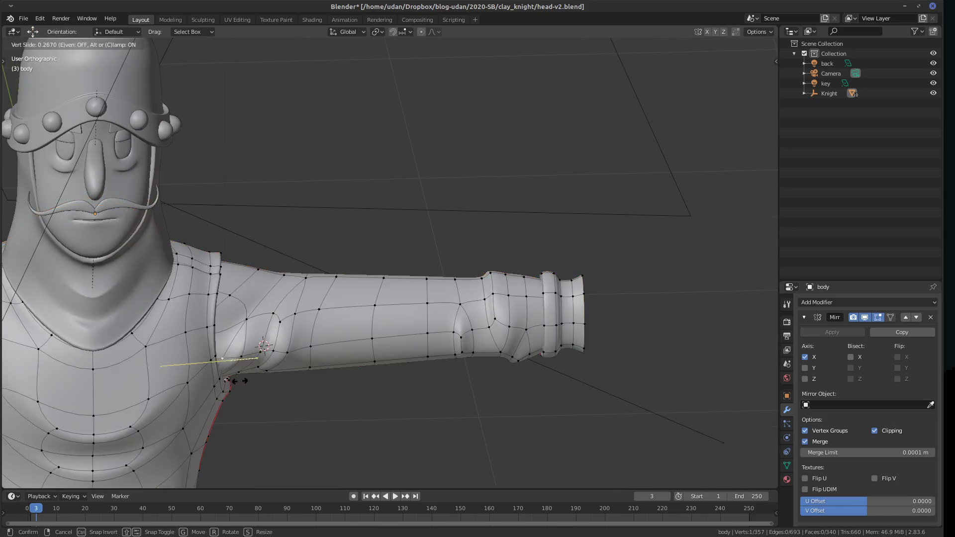
{"action": "left_click", "coordinate": [240, 380]}
{"action": "key", "text": "Tab"}
Reposition three vertices near the top of the upper arm's shoulder-side edge loops in the back view.
{"action": "left_click_drag", "start_coordinate": [334, 367], "coordinate": [451, 240], "text": "alt"}
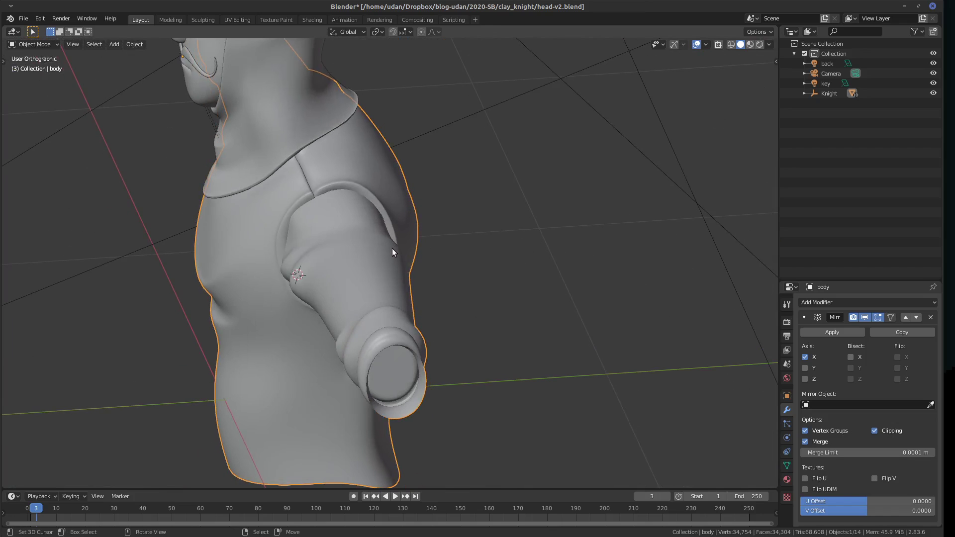
{"action": "key", "text": "KP_1"}
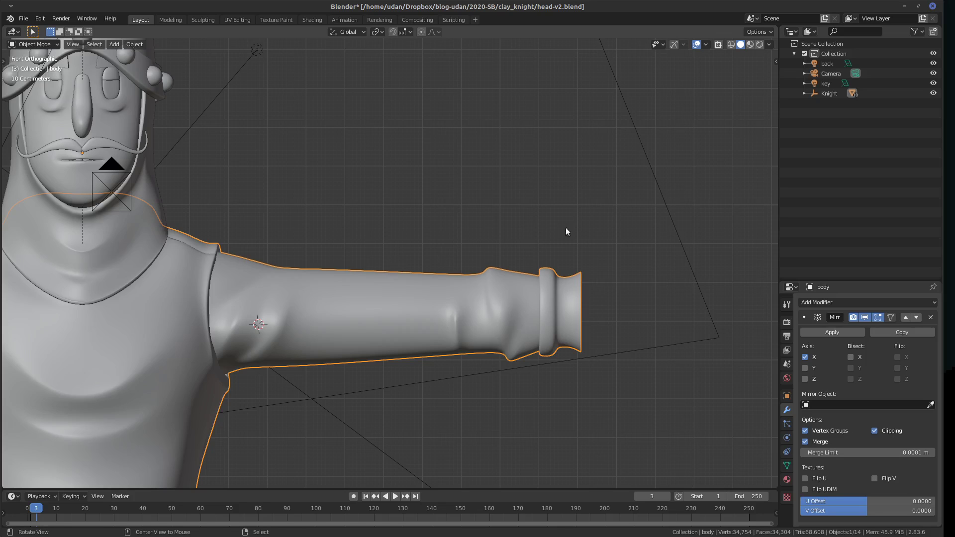
{"action": "left_click_drag", "start_coordinate": [393, 265], "coordinate": [550, 219], "text": "alt"}
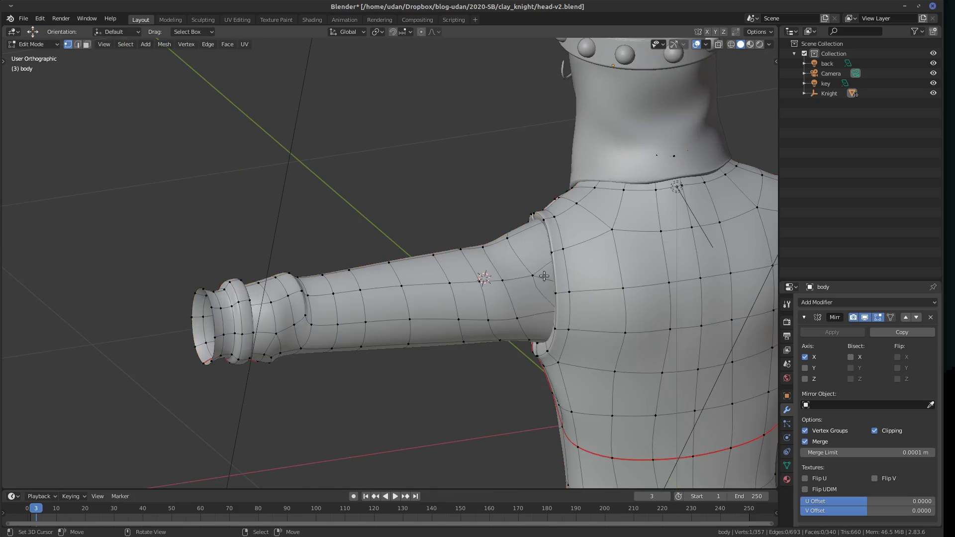
{"action": "key", "text": "ctrl+KP_1"}
{"action": "middle_click_drag", "start_coordinate": [525, 284], "coordinate": [470, 304], "text": "shift"}
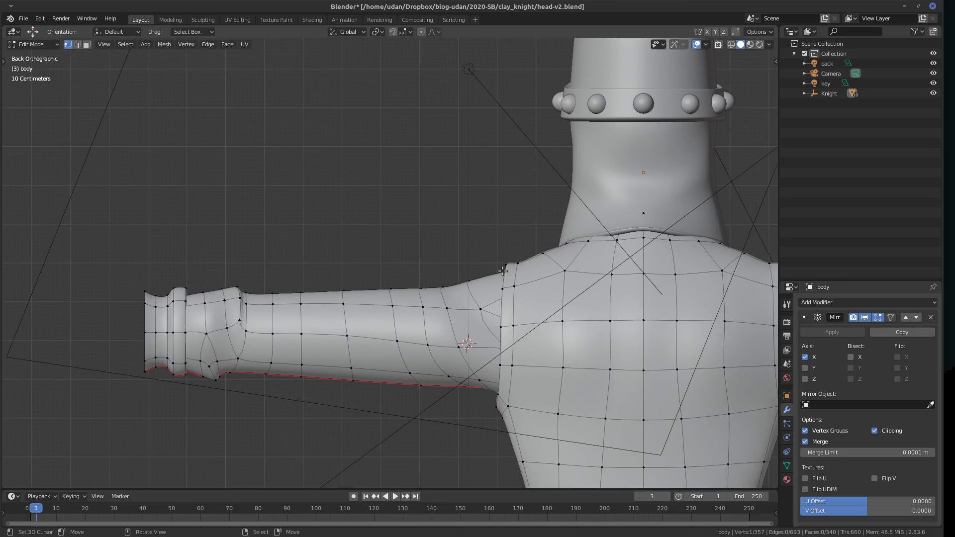
{"action": "key", "text": "g"}
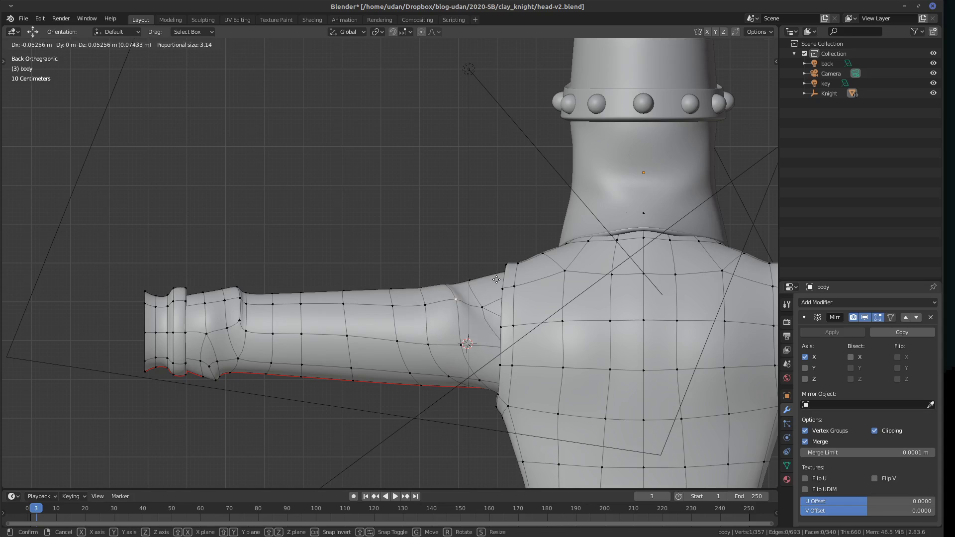
{"action": "left_click", "coordinate": [490, 286]}
{"action": "right_click", "coordinate": [472, 277]}
{"action": "key", "text": "g"}
{"action": "left_click", "coordinate": [485, 263]}
{"action": "right_click", "coordinate": [485, 305]}
{"action": "key", "text": "g"}
{"action": "left_click", "coordinate": [490, 288]}
Adjust the upper-edge and middle vertices of the back upper-arm loops to even out their spacing near the shoulder.
{"action": "right_click", "coordinate": [451, 279]}
{"action": "key", "text": "g"}
{"action": "left_click", "coordinate": [475, 269]}
{"action": "key", "text": "g"}
{"action": "left_click", "coordinate": [490, 291]}
{"action": "key", "text": "g"}
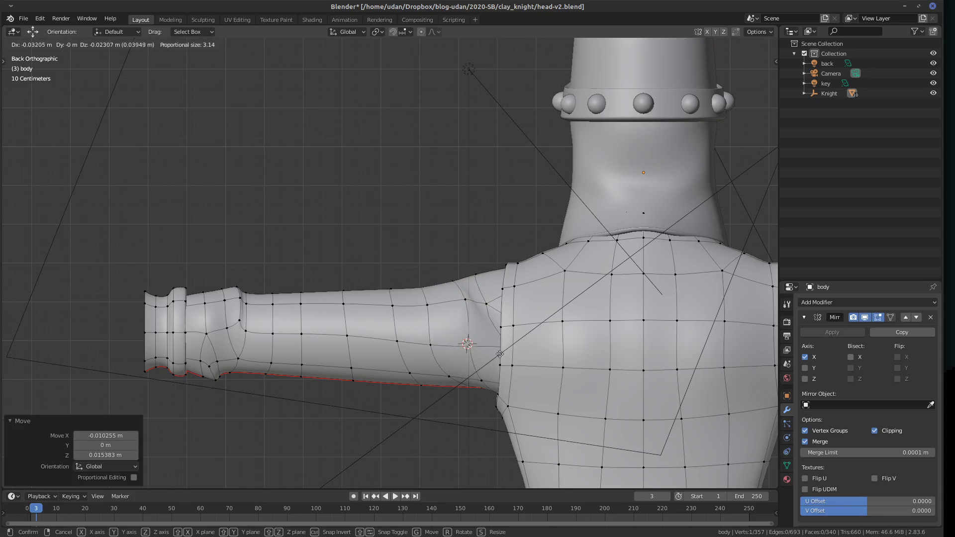
{"action": "left_click", "coordinate": [482, 350]}
{"action": "left_click", "coordinate": [452, 374]}
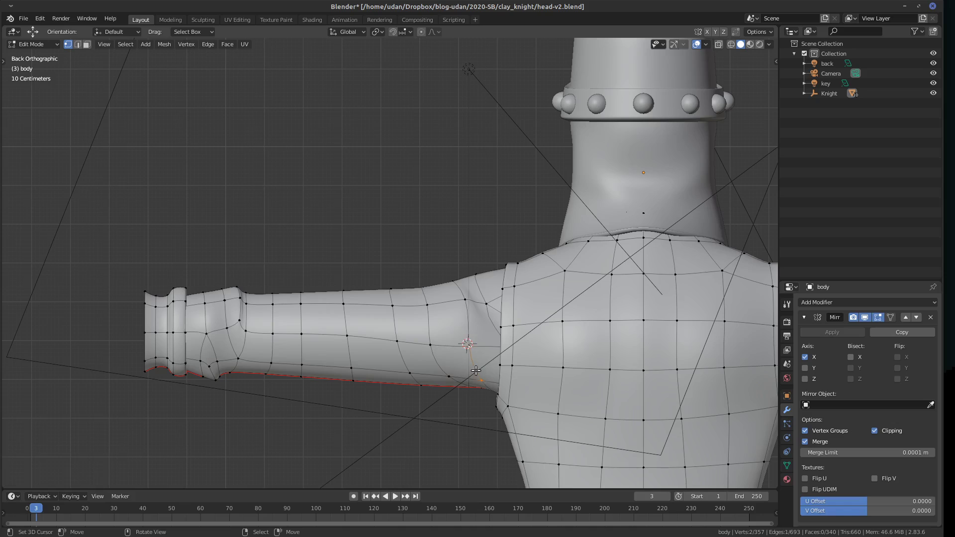
Rip the armpit edge on the back of the sleeve and move the ripped vertices toward the shoulder.
{"action": "key", "text": "v"}
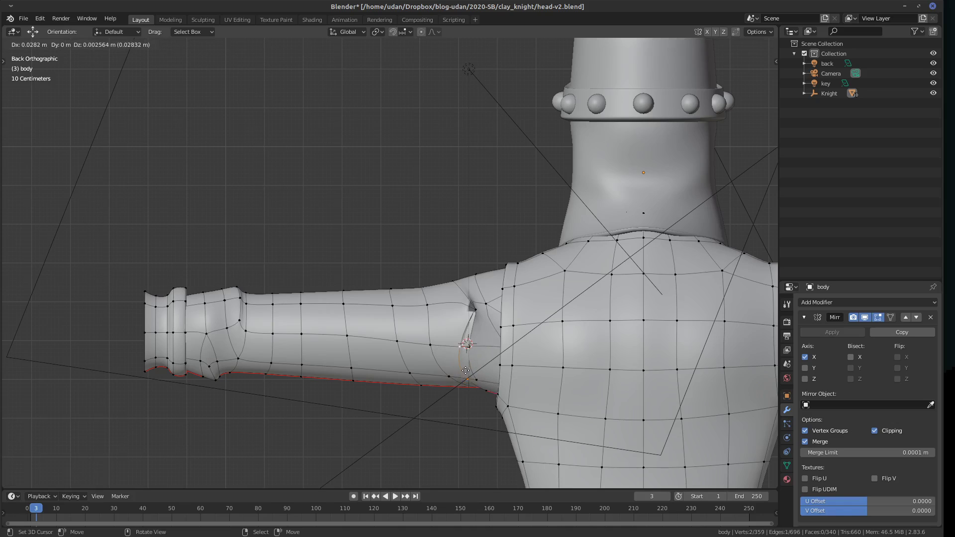
{"action": "left_click", "coordinate": [473, 358]}
{"action": "key", "text": "g"}
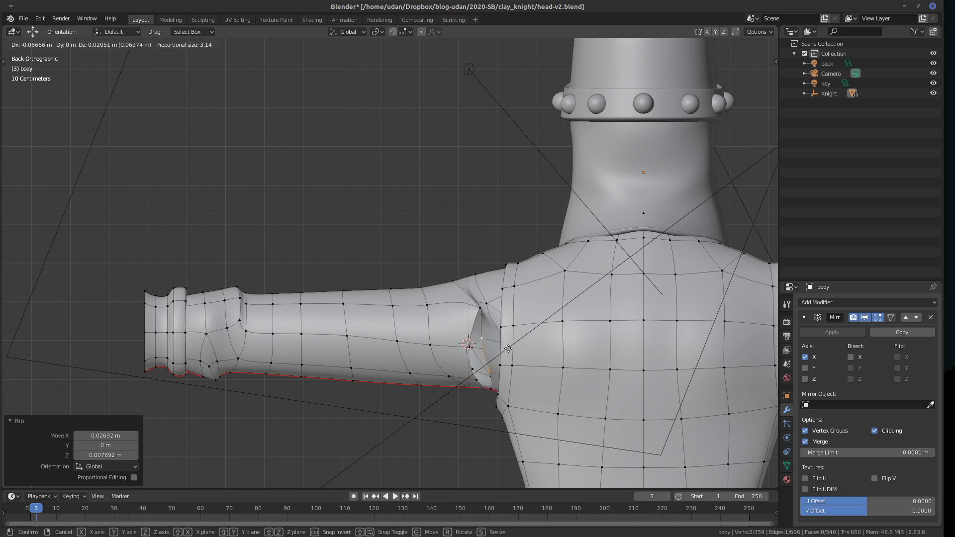
{"action": "left_click", "coordinate": [501, 352]}
{"action": "right_click", "coordinate": [468, 351]}
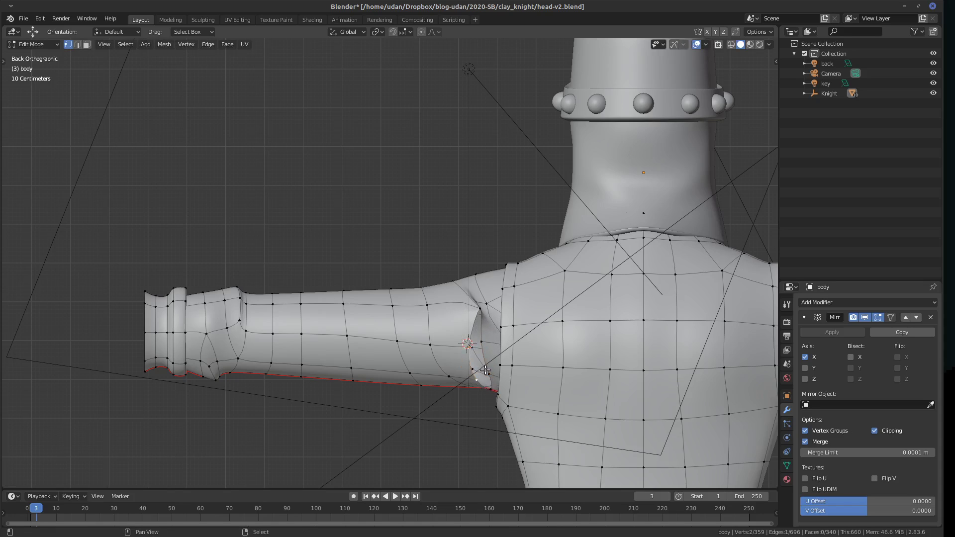
Fill the middle of the ripped opening with a four-sided face and reposition the vertex at its upper end.
{"action": "left_click", "coordinate": [482, 343], "text": "shift"}
{"action": "key", "text": "f"}
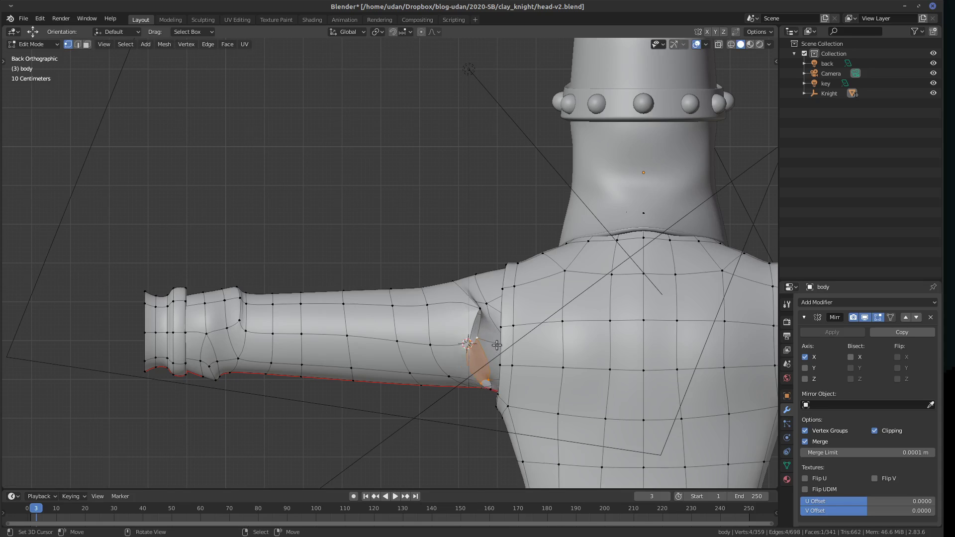
{"action": "left_click", "coordinate": [482, 309]}
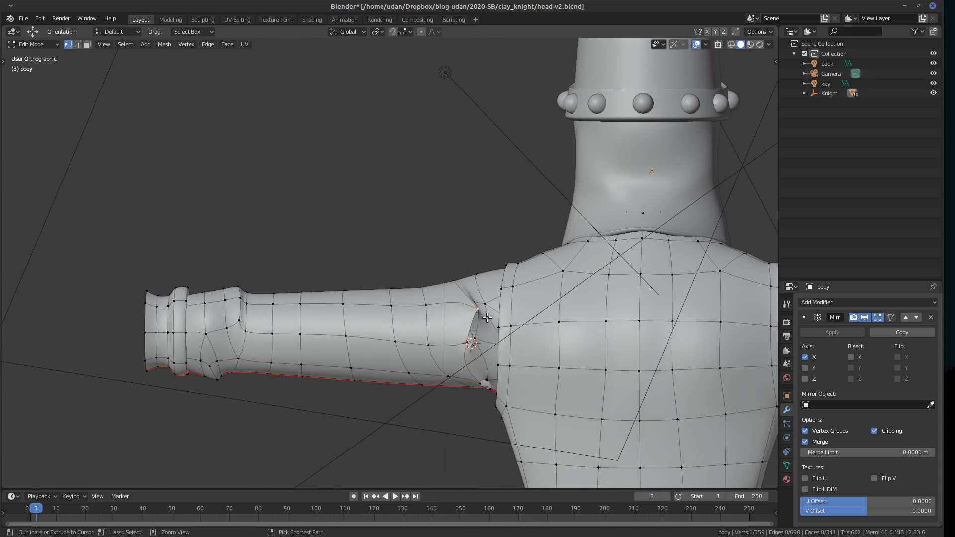
{"action": "key", "text": "g"}
{"action": "left_click", "coordinate": [467, 321]}
{"action": "right_click", "coordinate": [487, 336]}
{"action": "key", "text": "g"}
{"action": "left_click", "coordinate": [488, 336]}
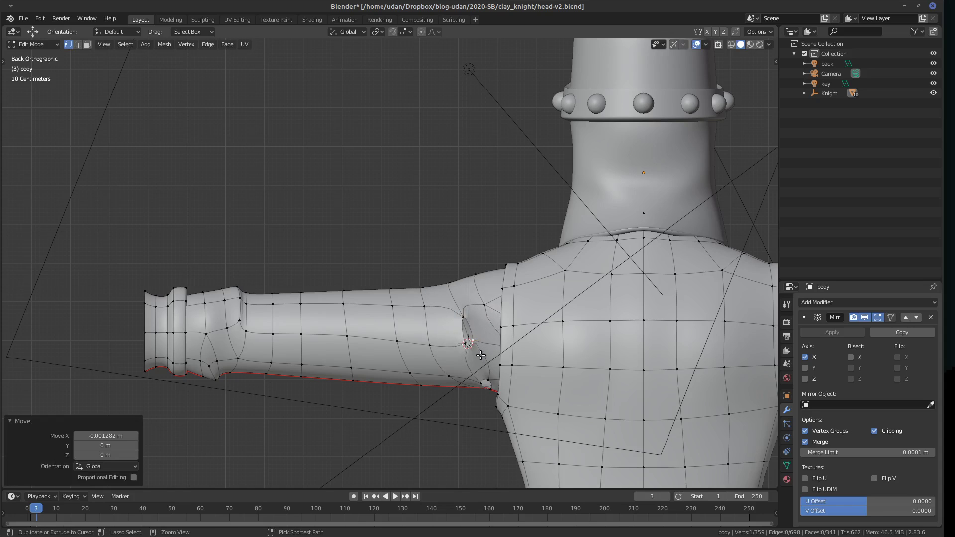
Close the remaining triangular gaps above and below the new face with faces.
{"action": "right_click", "coordinate": [468, 347], "text": "shift"}
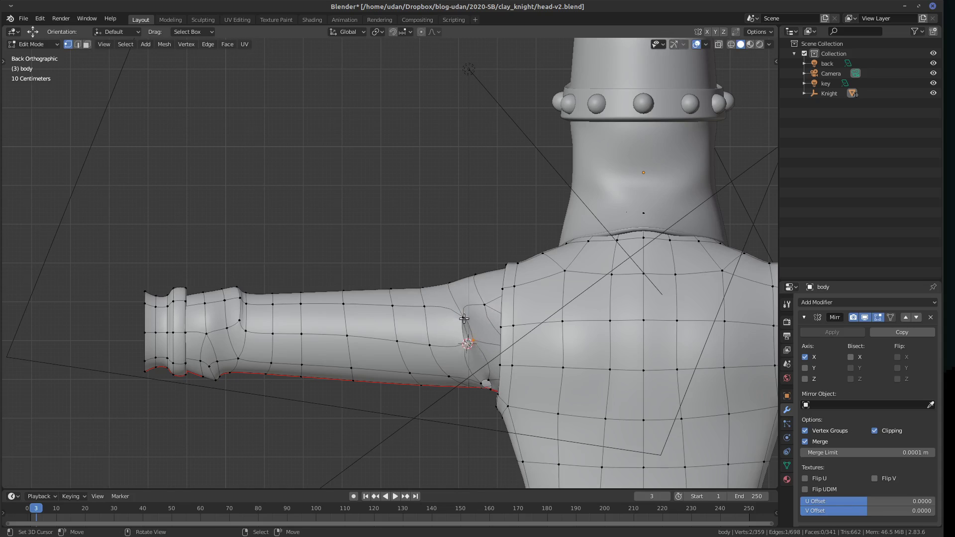
{"action": "left_click", "coordinate": [459, 262]}
{"action": "right_click", "coordinate": [485, 321], "text": "shift"}
{"action": "key", "text": "f"}
{"action": "scroll", "coordinate": [485, 357], "scroll_direction": "down", "scroll_amount": 2, "text": "shift"}
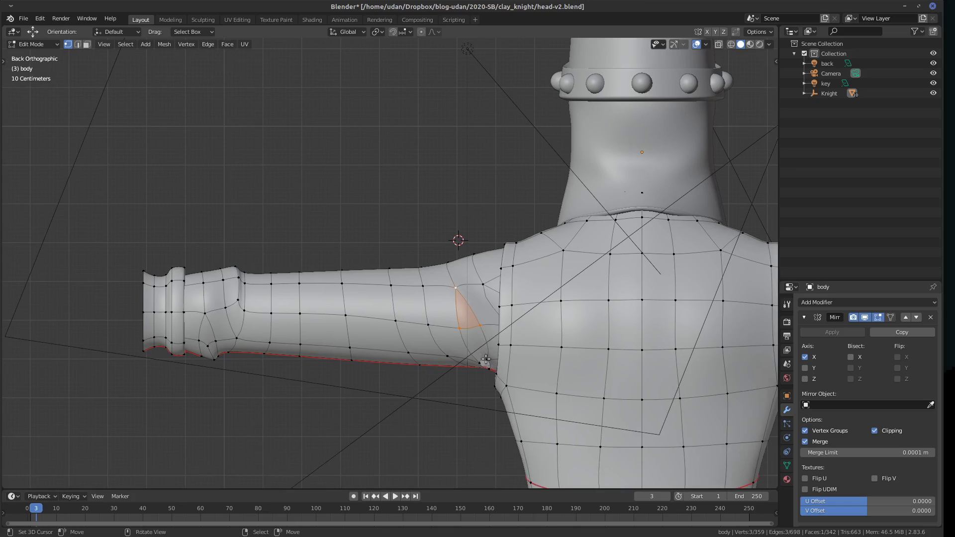
{"action": "right_click", "coordinate": [489, 368], "text": "shift"}
{"action": "right_click", "coordinate": [481, 364], "text": "shift"}
{"action": "key", "text": "f"}
Add a loop cut across the new armpit face and reposition the vertices around the cut.
{"action": "key", "text": "ctrl+r"}
{"action": "left_click", "coordinate": [471, 325]}
{"action": "right_click", "coordinate": [491, 345]}
{"action": "key", "text": "g"}
{"action": "left_click", "coordinate": [482, 329]}
{"action": "key", "text": "g"}
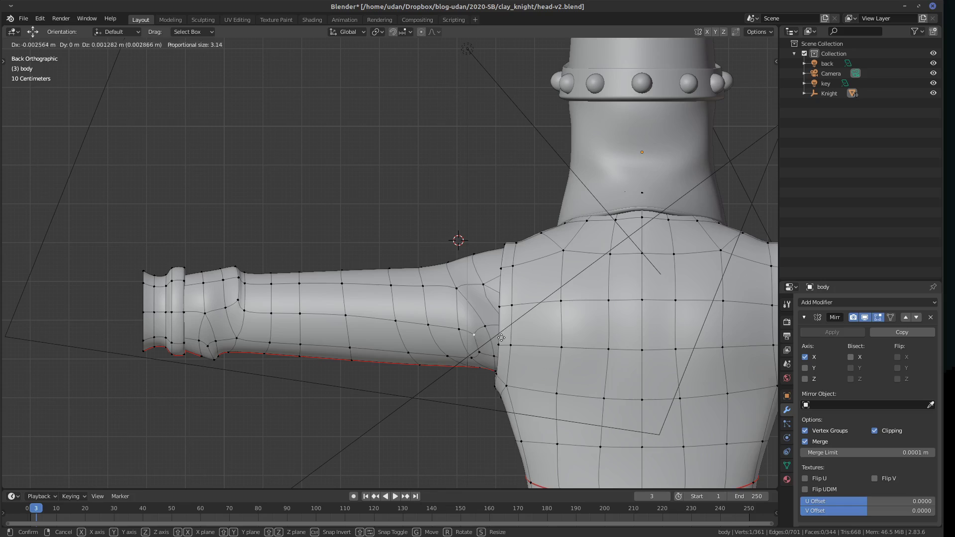
{"action": "left_click", "coordinate": [521, 338]}
{"action": "key", "text": "g"}
{"action": "left_click", "coordinate": [484, 327]}
Nudge the middle and lower vertices of the back armpit crease to even out their spacing.
{"action": "key", "text": "g"}
{"action": "left_click", "coordinate": [473, 339]}
{"action": "key", "text": "g"}
{"action": "left_click", "coordinate": [463, 346]}
{"action": "key", "text": "g"}
{"action": "left_click", "coordinate": [484, 342]}
{"action": "key", "text": "g"}
{"action": "left_click", "coordinate": [478, 332]}
Move the upper vertices of the back armpit crease toward the forearm and check the crease in Object Mode.
{"action": "key", "text": "g"}
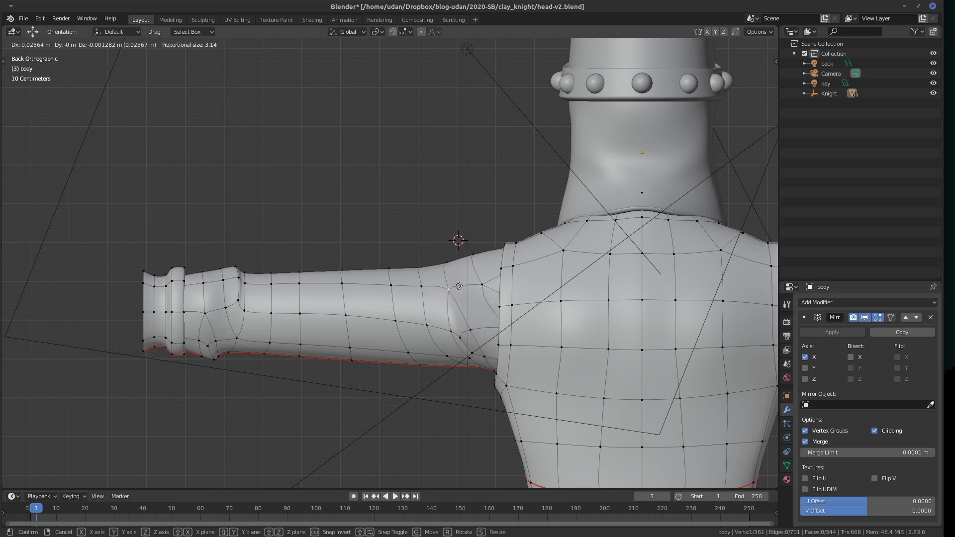
{"action": "left_click", "coordinate": [461, 277]}
{"action": "key", "text": "g"}
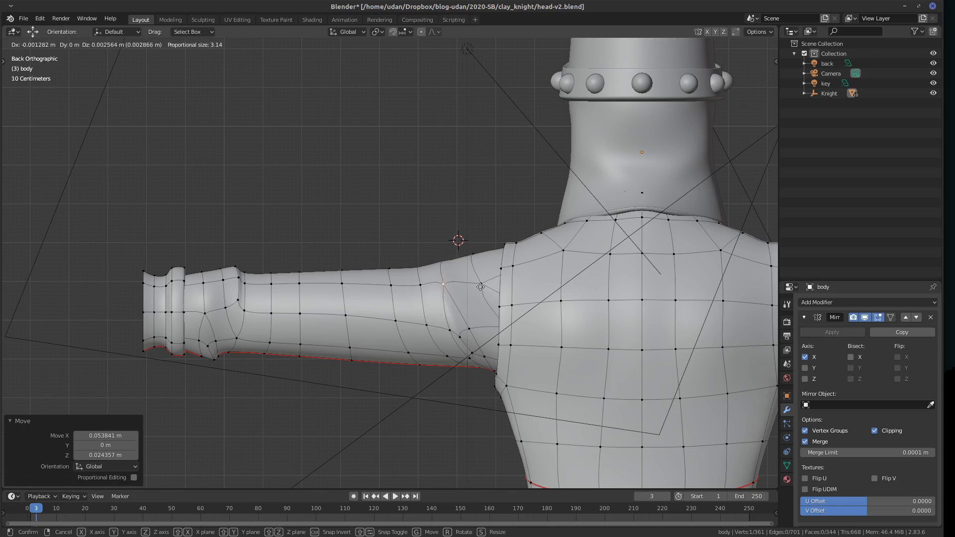
{"action": "left_click", "coordinate": [483, 288]}
{"action": "key", "text": "Tab"}
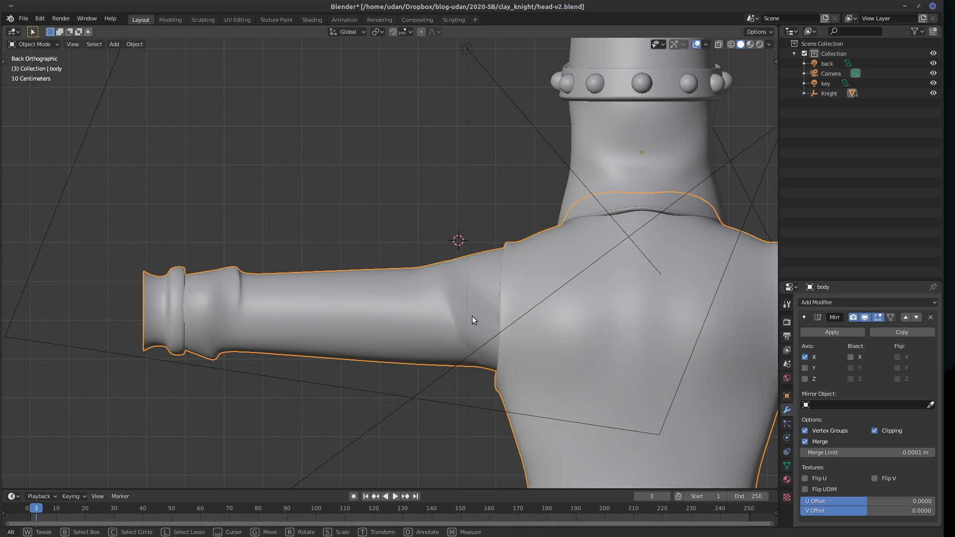
{"action": "middle_click_drag", "start_coordinate": [398, 326], "coordinate": [320, 261]}
In the top view, pull the back-edge vertices near the cuff outward to form a small fold bump.
{"action": "key", "text": "KP_7"}
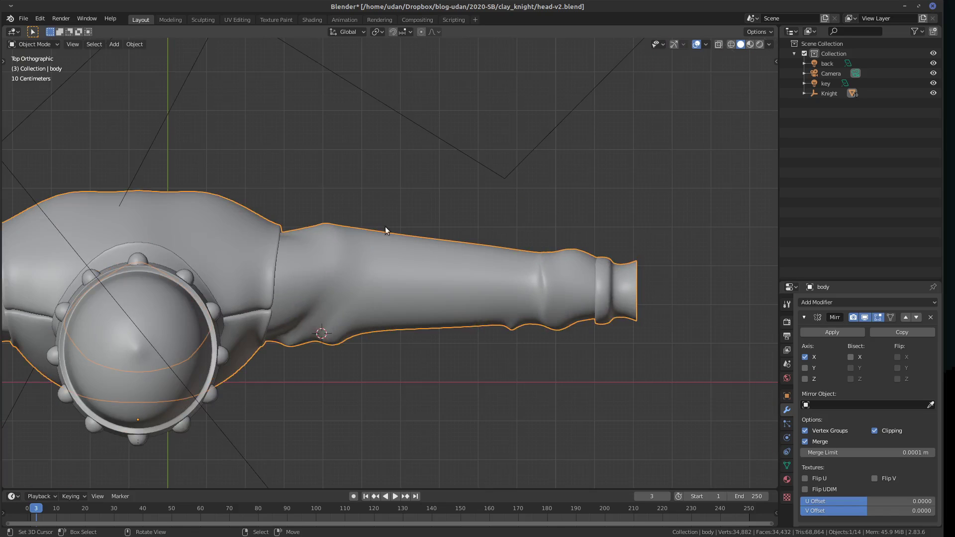
{"action": "key", "text": "Tab"}
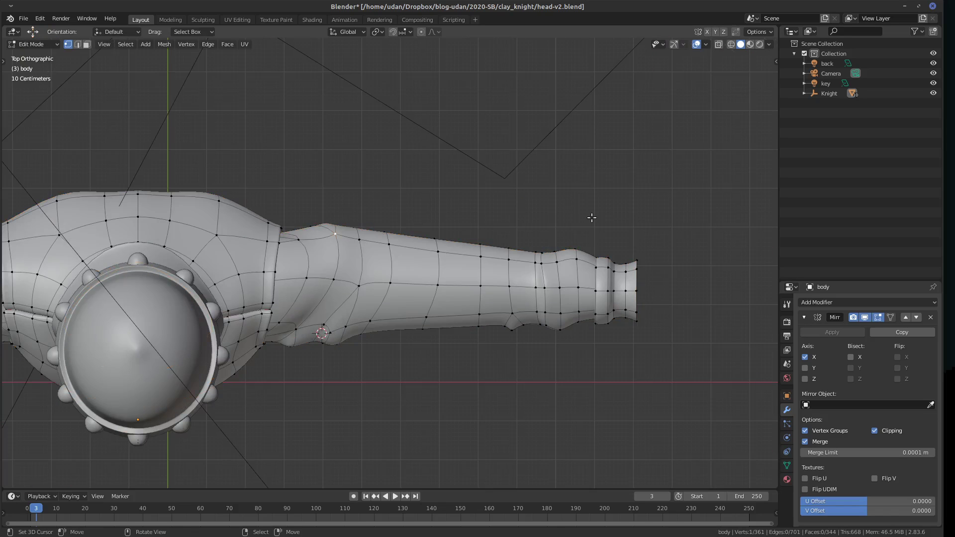
{"action": "key", "text": "g"}
{"action": "left_click", "coordinate": [573, 244]}
{"action": "key", "text": "g"}
{"action": "left_click", "coordinate": [572, 241]}
{"action": "key", "text": "g"}
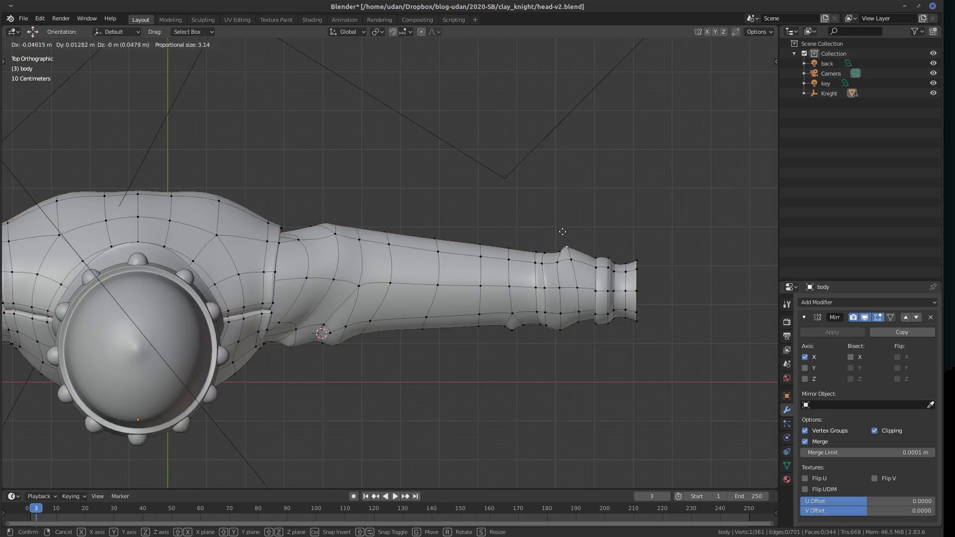
{"action": "left_click", "coordinate": [571, 232]}
Pull the back-edge vertices just before the wrist fold slightly outward.
{"action": "left_click", "coordinate": [551, 244]}
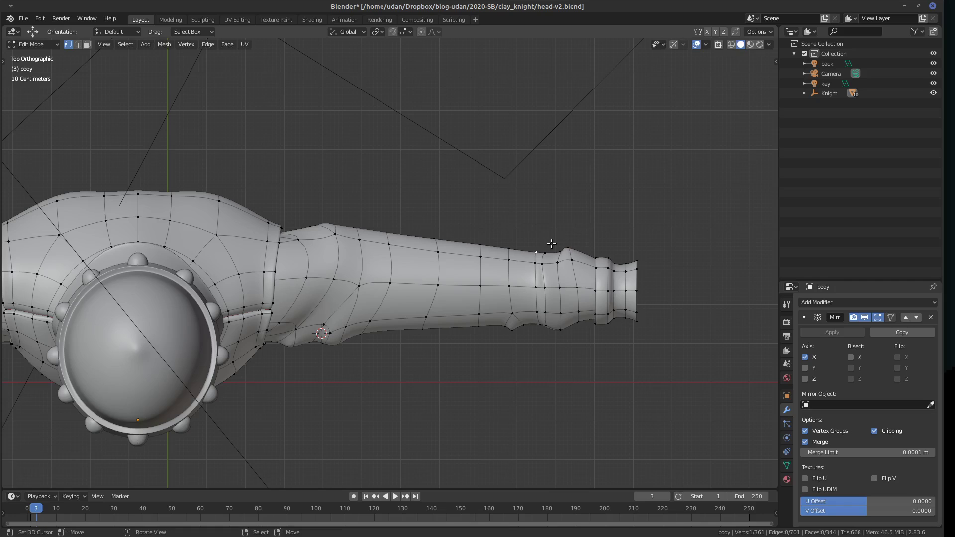
{"action": "key", "text": "g"}
{"action": "left_click", "coordinate": [561, 237]}
{"action": "left_click", "coordinate": [538, 246]}
{"action": "key", "text": "g"}
{"action": "left_click", "coordinate": [540, 232]}
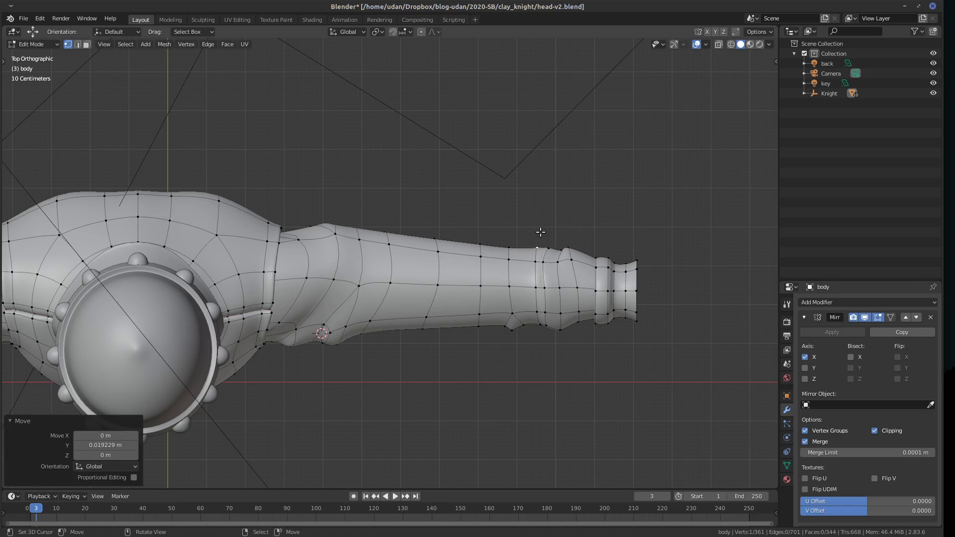
Move two vertices along the forearm's back edge to add a slight ripple to the sleeve outline.
{"action": "left_click", "coordinate": [440, 236]}
{"action": "key", "text": "g"}
{"action": "left_click", "coordinate": [493, 238]}
{"action": "left_click", "coordinate": [510, 245]}
{"action": "key", "text": "g"}
{"action": "left_click", "coordinate": [510, 222]}
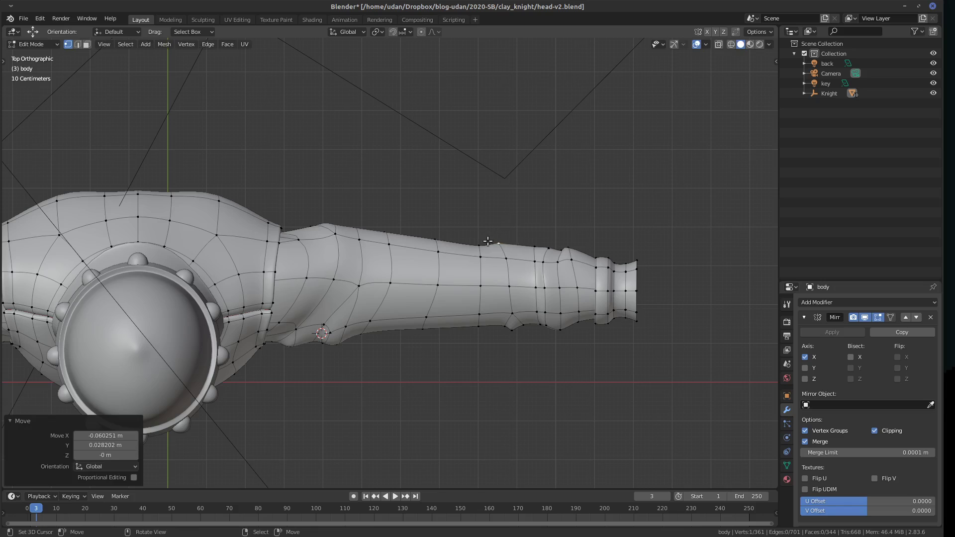
Adjust the front-edge vertices of the wrist and armpit folds in the top view.
{"action": "right_click_drag", "start_coordinate": [530, 321], "coordinate": [510, 313]}
{"action": "left_click", "coordinate": [510, 313]}
{"action": "right_click_drag", "start_coordinate": [342, 349], "coordinate": [345, 351]}
{"action": "right_click", "coordinate": [347, 354]}
{"action": "key", "text": "g"}
{"action": "left_click", "coordinate": [354, 344]}
{"action": "left_click", "coordinate": [300, 349]}
{"action": "key", "text": "g"}
{"action": "left_click", "coordinate": [307, 342]}
Reposition the back upper-arm vertices beside the shoulder toward the torso.
{"action": "left_click", "coordinate": [313, 244]}
{"action": "key", "text": "g"}
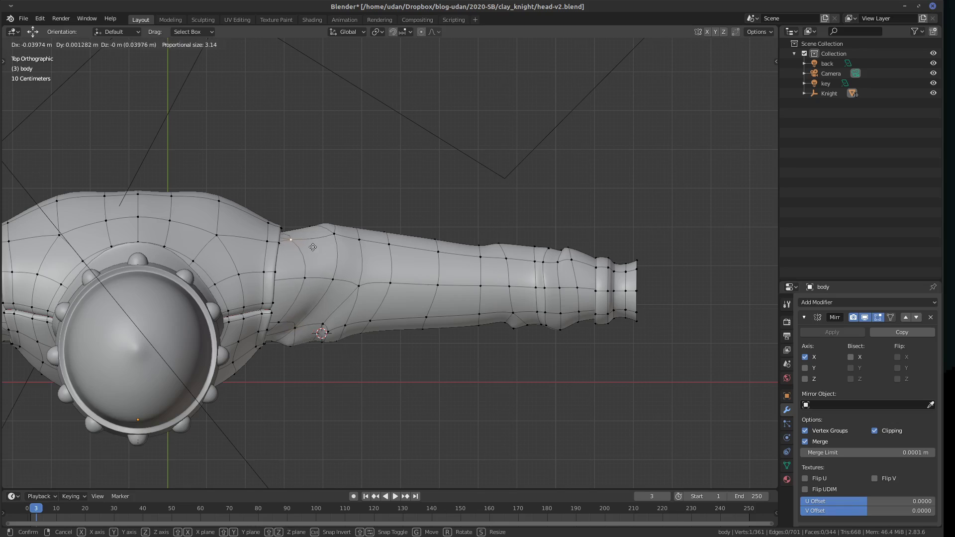
{"action": "left_click", "coordinate": [312, 248]}
{"action": "left_click", "coordinate": [320, 217]}
{"action": "key", "text": "g"}
{"action": "left_click", "coordinate": [310, 214]}
{"action": "right_click", "coordinate": [333, 222]}
{"action": "key", "text": "g"}
{"action": "left_click", "coordinate": [332, 224]}
Slide two vertices on the back of the upper arm toward the wrist to even out the loop spacing.
{"action": "right_click", "coordinate": [367, 242]}
{"action": "key", "text": "g"}
{"action": "left_click", "coordinate": [401, 243]}
{"action": "right_click", "coordinate": [396, 244]}
{"action": "key", "text": "g"}
{"action": "left_click", "coordinate": [439, 247]}
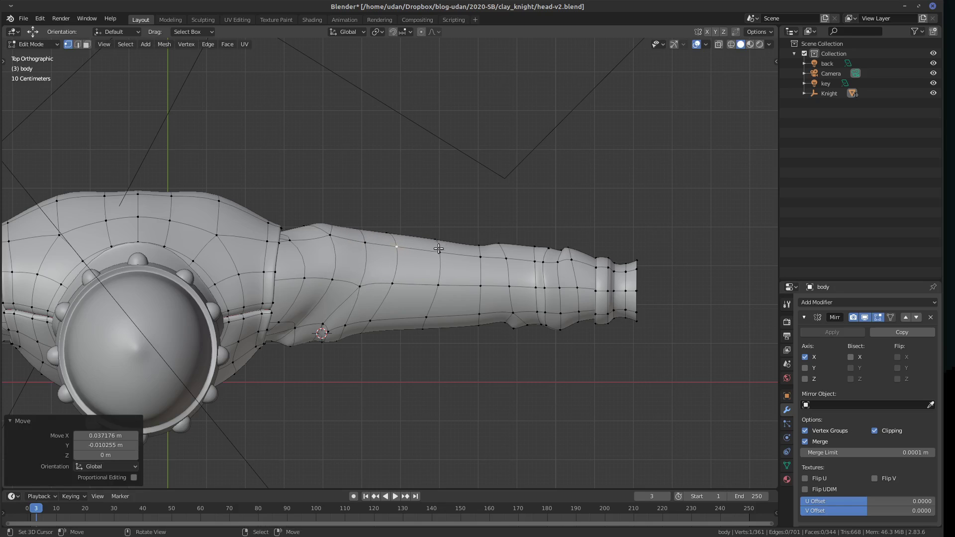
Select the entire linked sleeve, smooth its vertices with an adjusted smoothing amount, and inspect the arm in Object Mode.
{"action": "key", "text": "ctrl+l"}
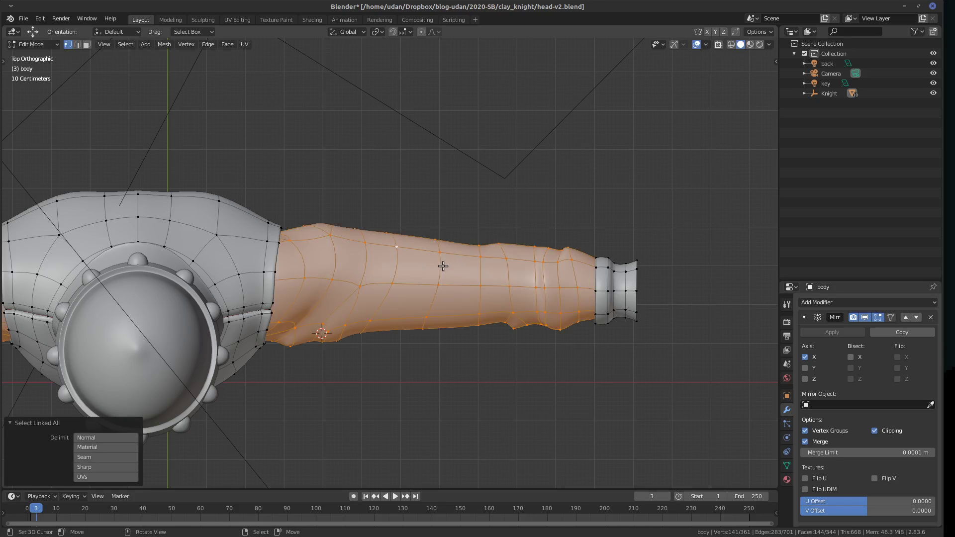
{"action": "key", "text": "KP_1"}
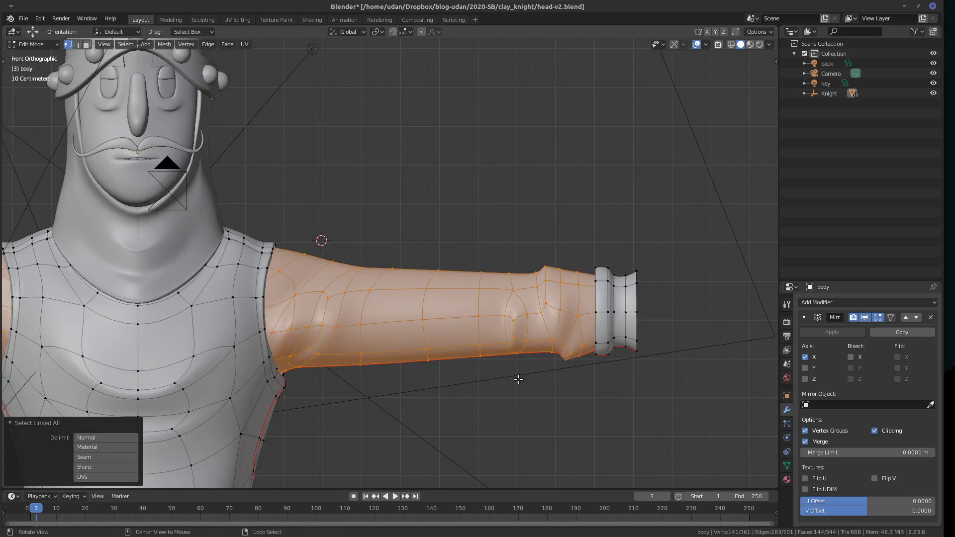
{"action": "key", "text": "alt+v"}
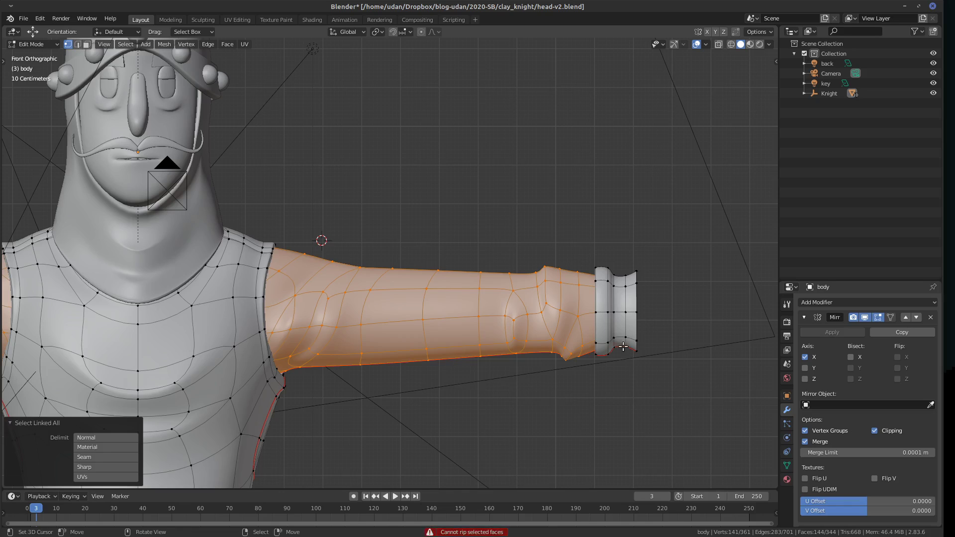
{"action": "right_click", "coordinate": [620, 347]}
{"action": "left_click", "coordinate": [616, 349]}
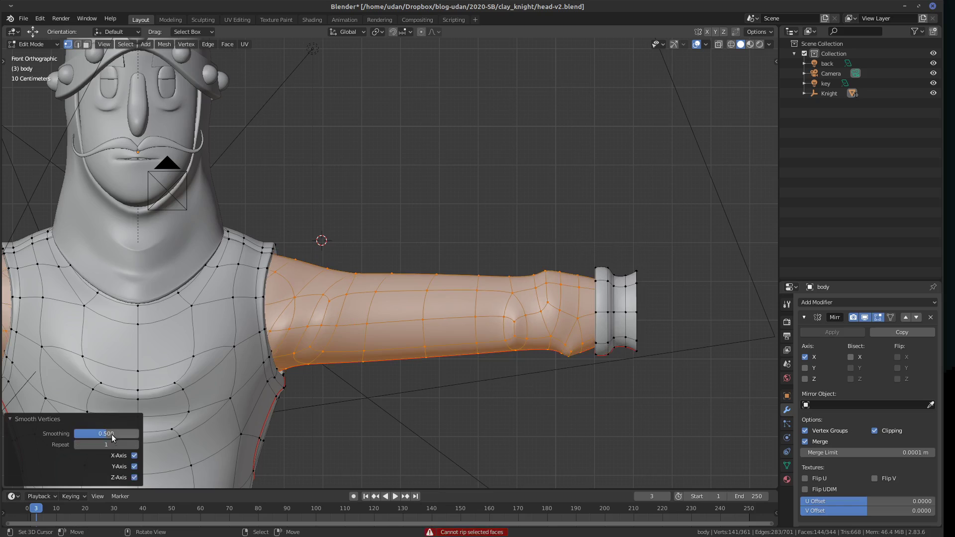
{"action": "mouse_move", "coordinate": [108, 434]}
{"action": "left_mouse_down"}
{"action": "mouse_move", "coordinate": [119, 435]}
{"action": "mouse_move", "coordinate": [107, 436]}
{"action": "mouse_move", "coordinate": [114, 441]}
{"action": "left_mouse_up"}
{"action": "key", "text": "Tab"}
{"action": "middle_click_drag", "start_coordinate": [461, 412], "coordinate": [540, 386]}
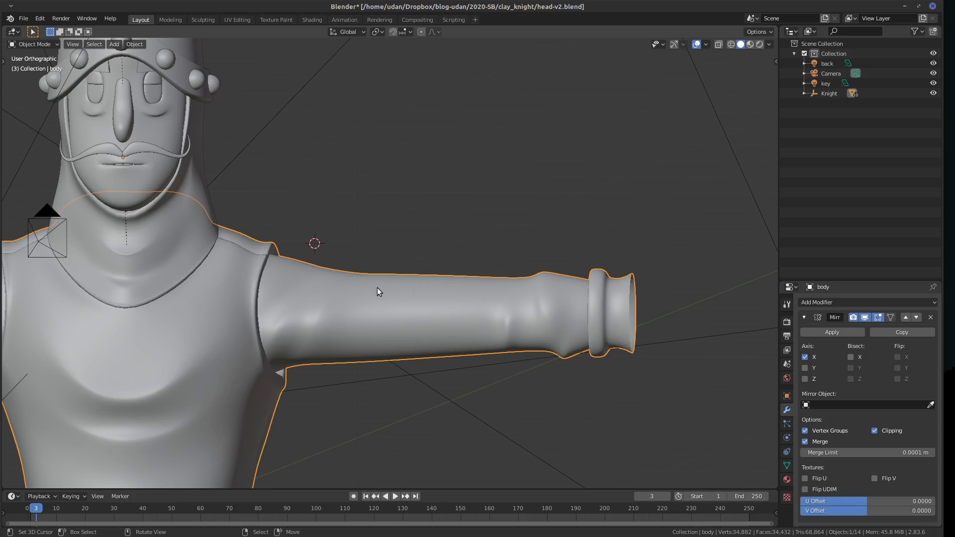
In the front view, raise the upper-arm vertices next to the shoulder opening.
{"action": "key", "text": "KP_1"}
{"action": "key", "text": "Tab"}
{"action": "left_click", "coordinate": [318, 285]}
{"action": "key", "text": "g"}
{"action": "left_click", "coordinate": [359, 268]}
{"action": "key", "text": "g"}
{"action": "left_click", "coordinate": [310, 263]}
{"action": "key", "text": "g"}
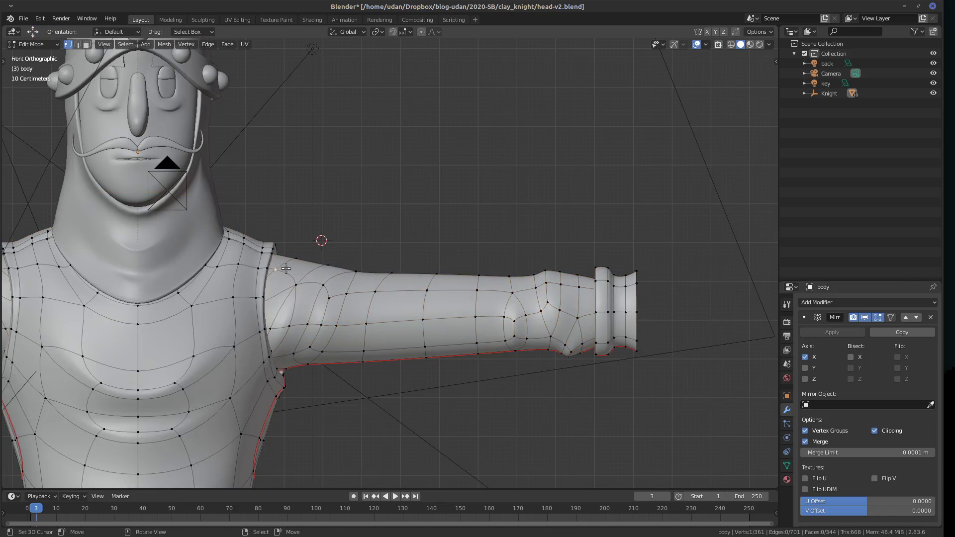
{"action": "left_click", "coordinate": [293, 259]}
Lift the vertices along the sleeve's upper side toward the forearm and check the arm shape in Object Mode.
{"action": "key", "text": "g"}
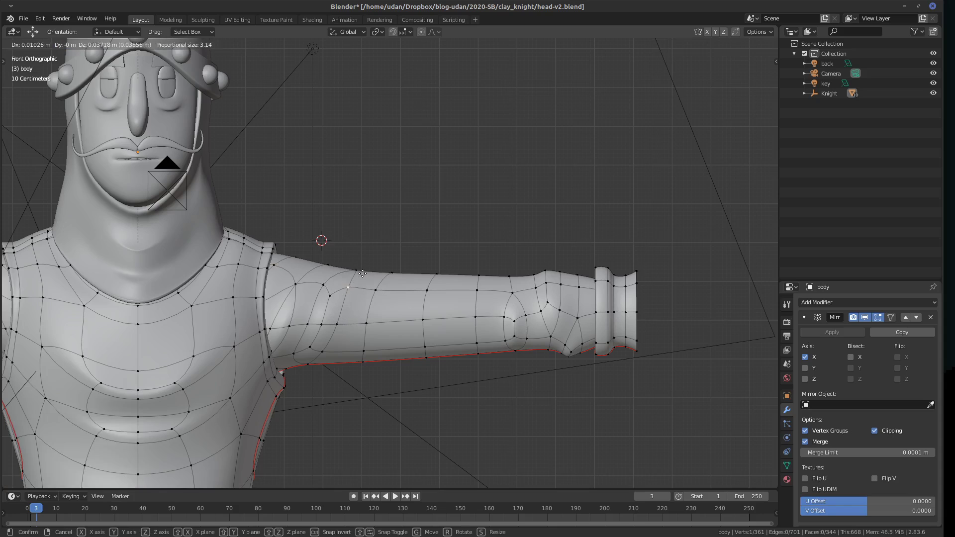
{"action": "left_click", "coordinate": [351, 278]}
{"action": "key", "text": "g"}
{"action": "left_click", "coordinate": [397, 270]}
{"action": "key", "text": "g"}
{"action": "left_click", "coordinate": [437, 269]}
{"action": "key", "text": "g"}
{"action": "left_click", "coordinate": [490, 270]}
{"action": "middle_click_drag", "start_coordinate": [570, 288], "coordinate": [472, 314]}
{"action": "key", "text": "Tab"}
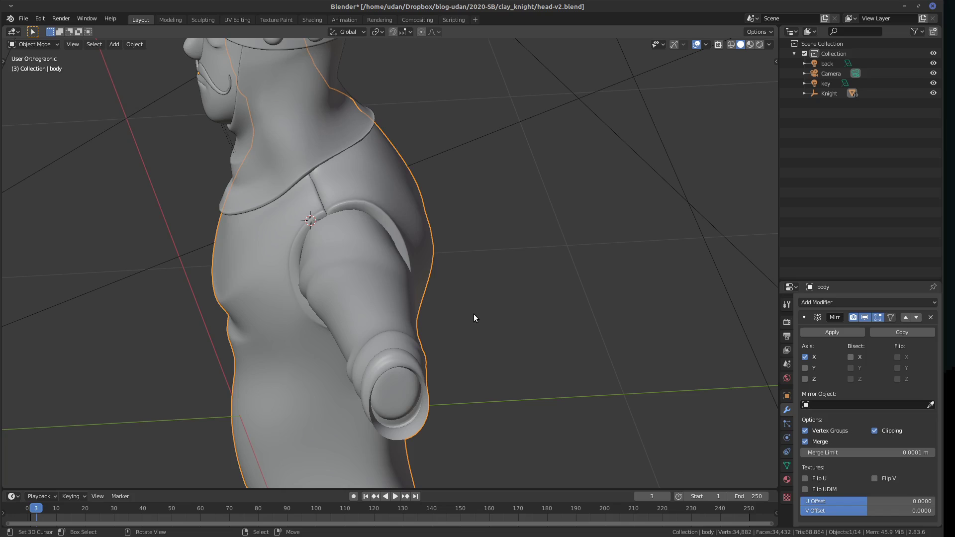
{"action": "key", "text": "KP_1"}
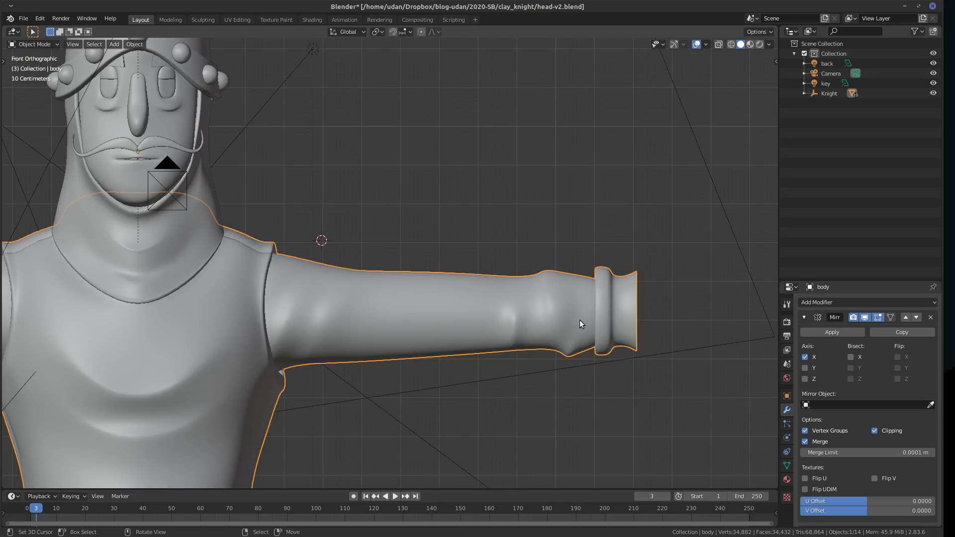
Try to merge the three vertices at the lower end of the forearm's front fold at their center.
{"action": "key", "text": "Tab"}
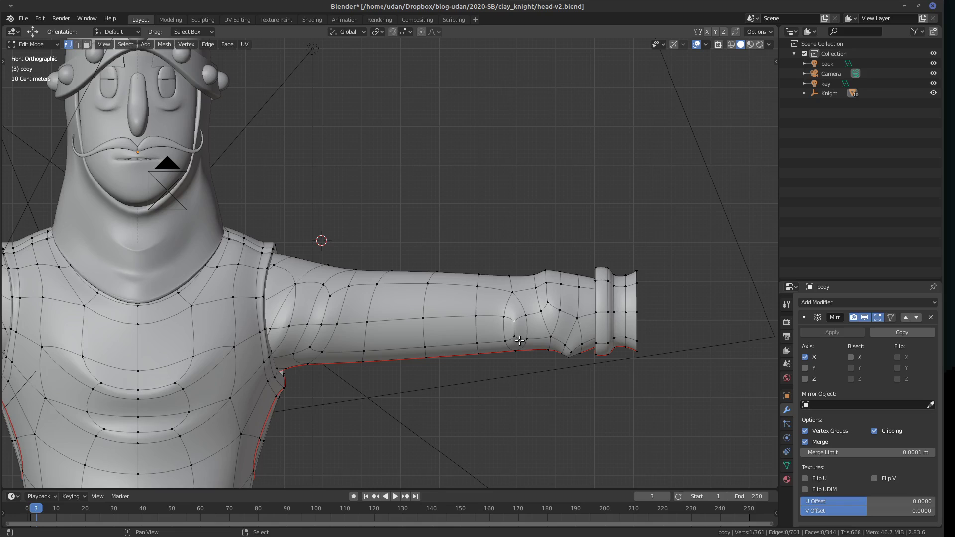
{"action": "left_click", "coordinate": [527, 337]}
{"action": "left_click", "coordinate": [515, 337], "text": "shift"}
{"action": "key", "text": "m"}
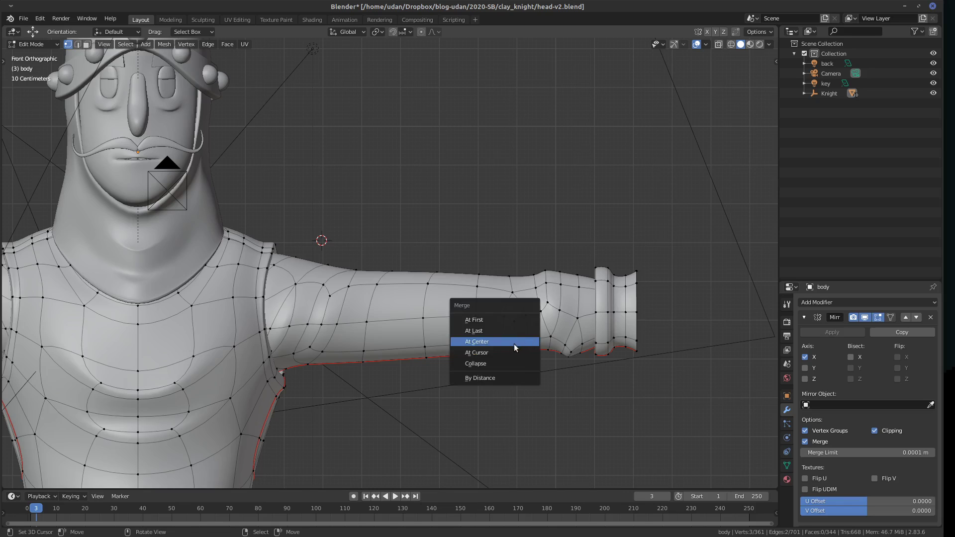
{"action": "left_click", "coordinate": [516, 342]}
{"action": "left_click", "coordinate": [525, 320]}
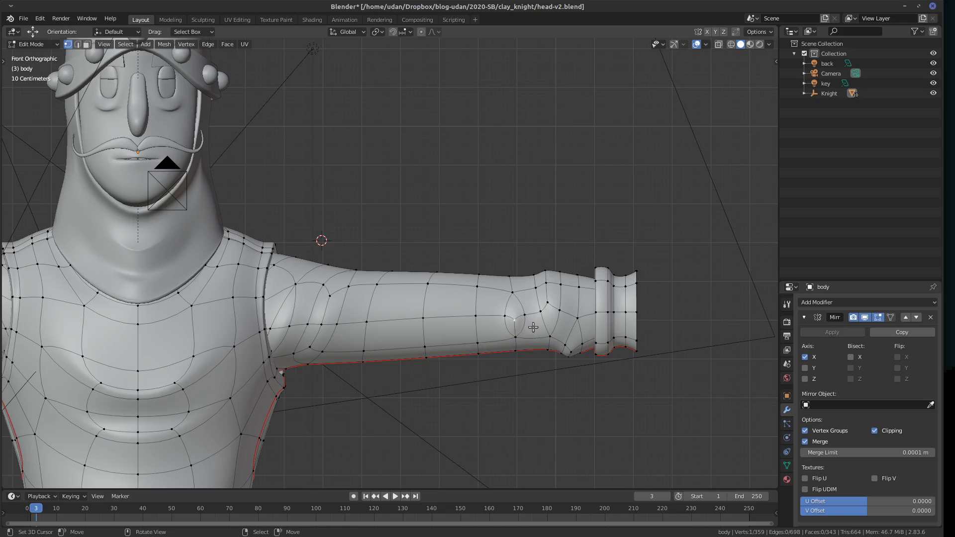
{"action": "middle_click_drag", "start_coordinate": [536, 321], "coordinate": [529, 328], "text": "shift"}
Try reworking the edges under the merged fold vertex, and undo the changes back to the unmerged fold.
{"action": "right_click", "coordinate": [518, 322], "text": "shift"}
{"action": "right_click", "coordinate": [509, 343], "text": "shift"}
{"action": "right_click", "coordinate": [499, 324], "text": "shift"}
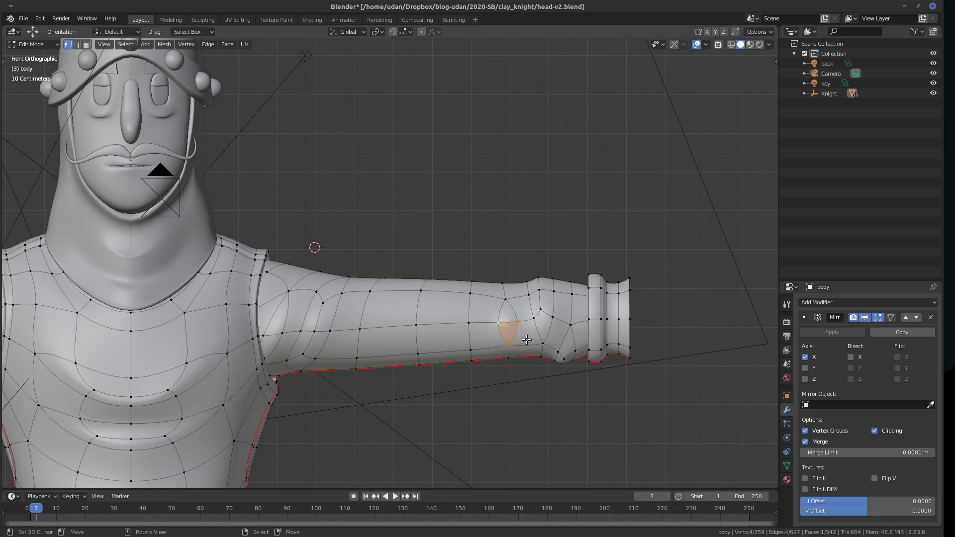
{"action": "key", "text": "ctrl+KP_Add"}
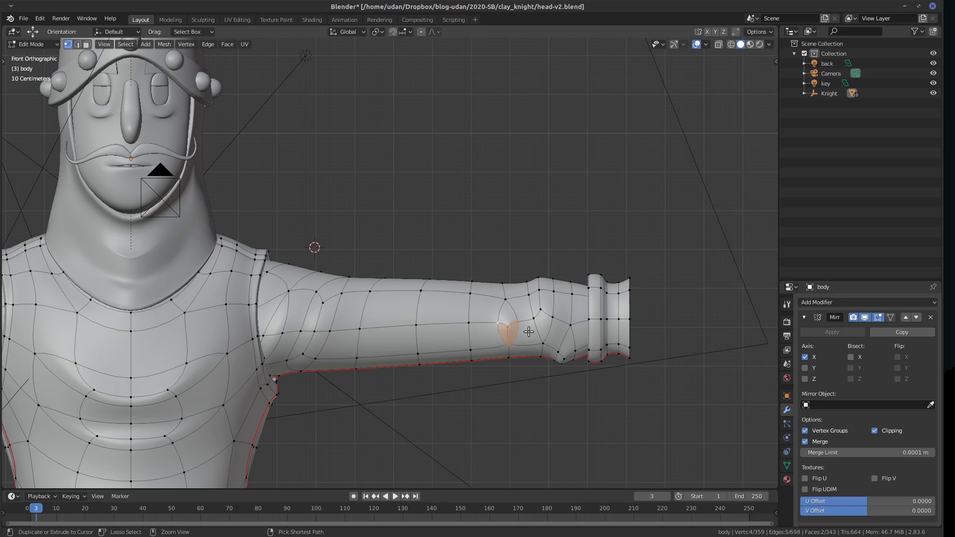
{"action": "right_click", "coordinate": [505, 343], "text": "ctrl"}
{"action": "middle_click_drag", "start_coordinate": [522, 343], "coordinate": [506, 307]}
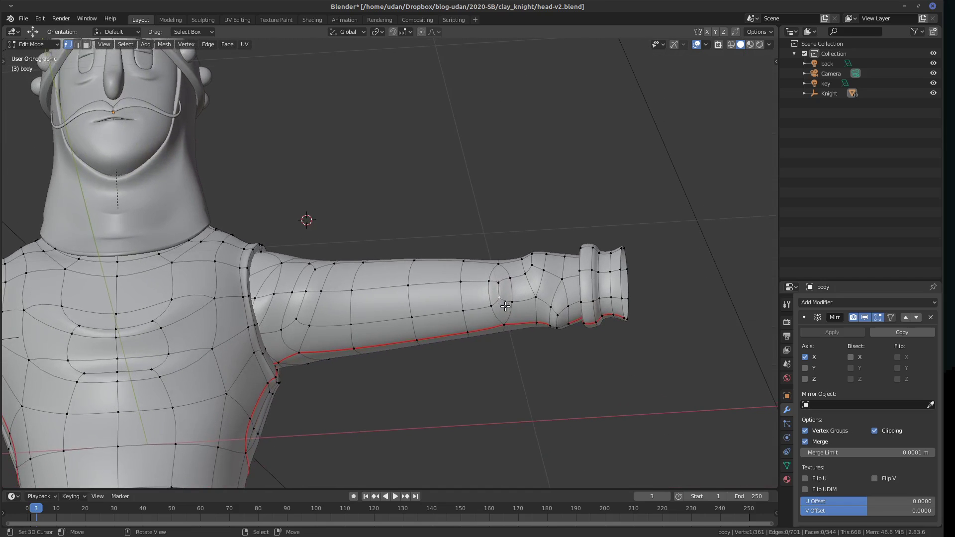
Knife-cut an edge from the forearm fold's lower vertex down to the underside seam and check the result in Object Mode.
{"action": "key", "text": "k"}
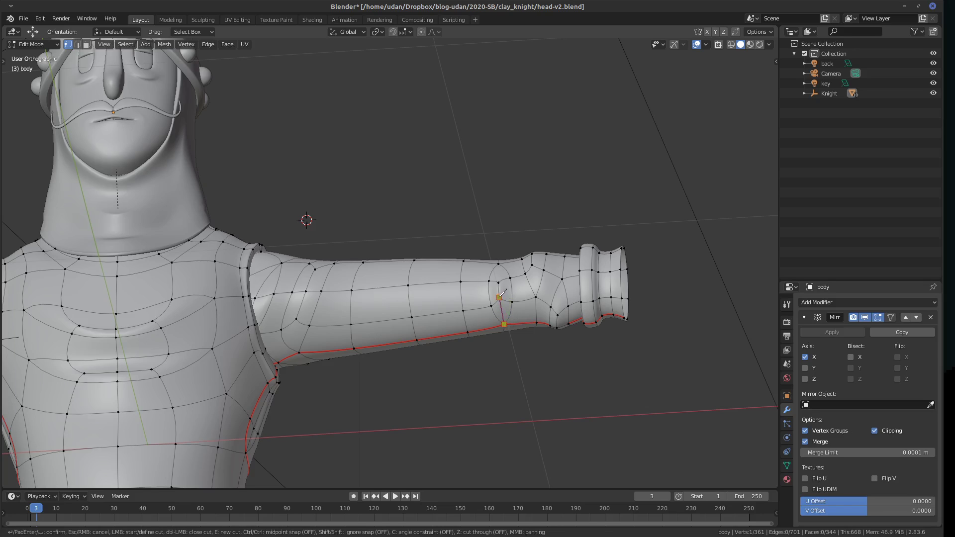
{"action": "left_click", "coordinate": [500, 297]}
{"action": "key", "text": "Return"}
{"action": "key", "text": "Tab"}
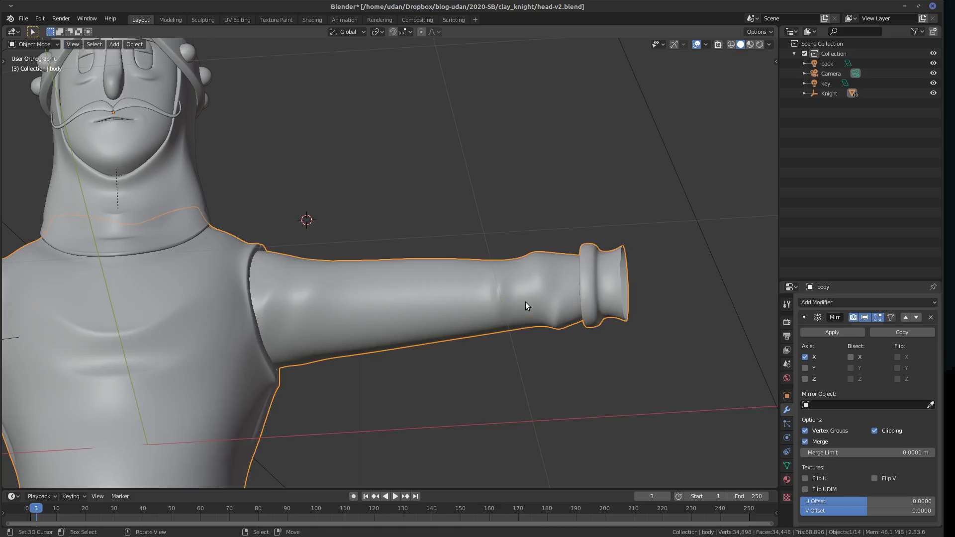
Knife-cut across the forearm's underside on the wrist side of the fold, crossing the seam and ending on the back.
{"action": "middle_click_drag", "start_coordinate": [529, 298], "coordinate": [412, 239]}
{"action": "key", "text": "Tab"}
{"action": "key", "text": "k"}
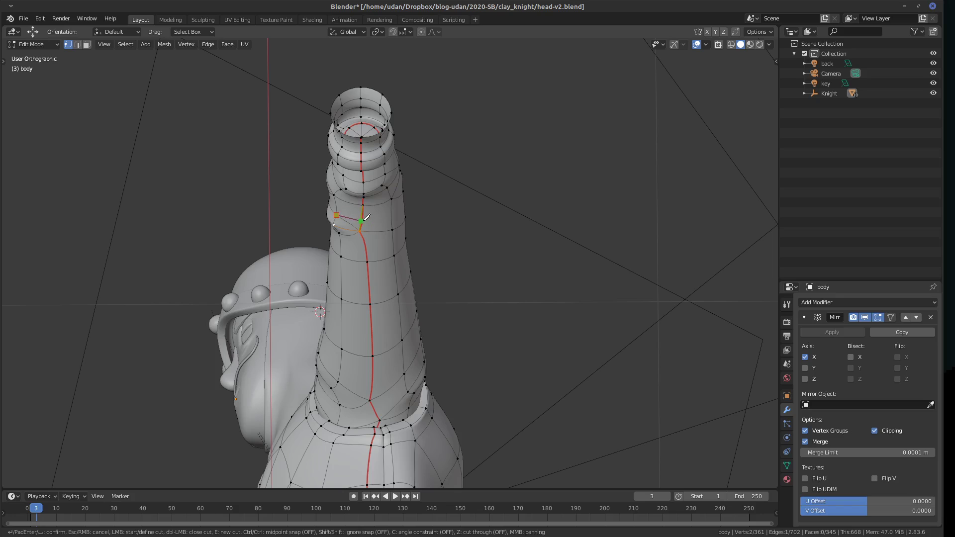
{"action": "left_click", "coordinate": [361, 218], "text": "ctrl"}
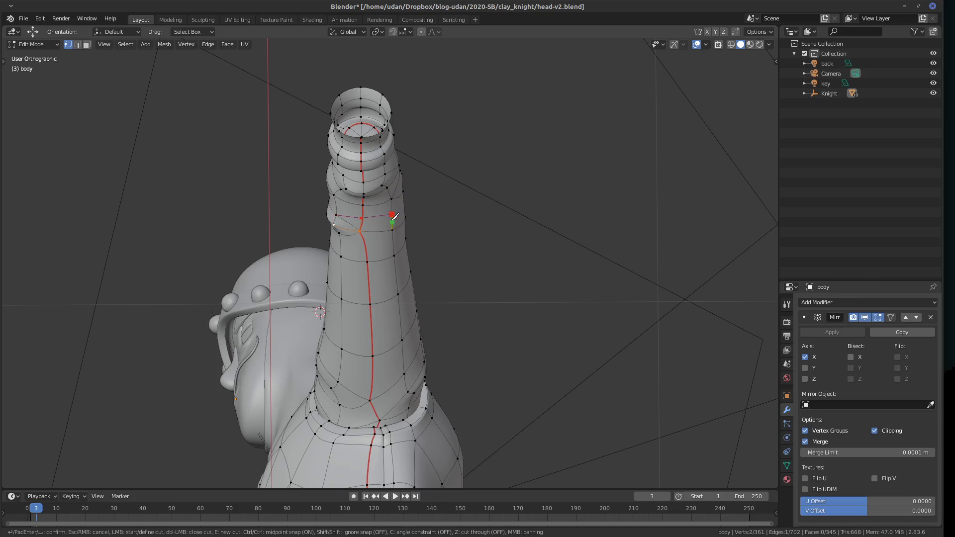
{"action": "left_click", "coordinate": [397, 213]}
{"action": "key", "text": "Return"}
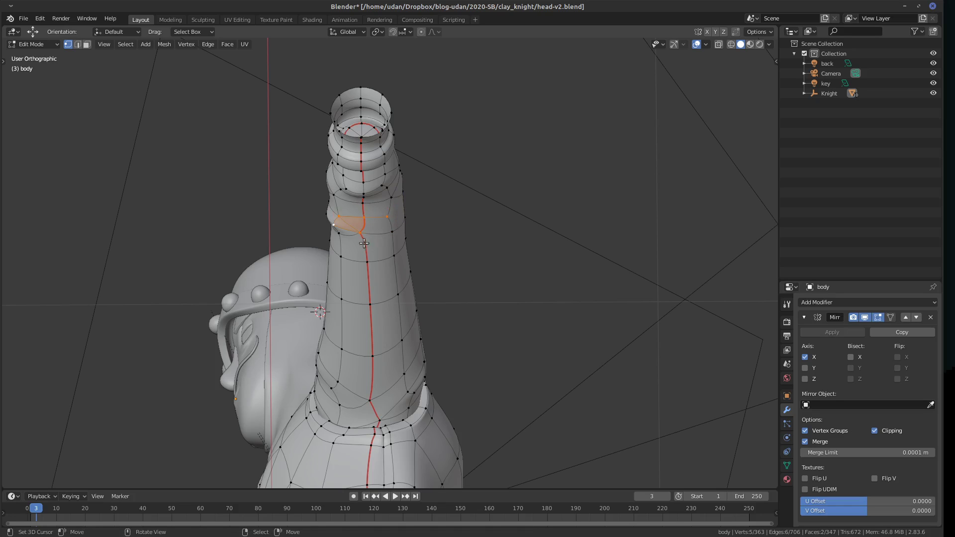
Knife-cut a second line across the underside seam on the shoulder side of the fold, using midpoint snapping.
{"action": "middle_click_drag", "start_coordinate": [381, 240], "coordinate": [397, 231]}
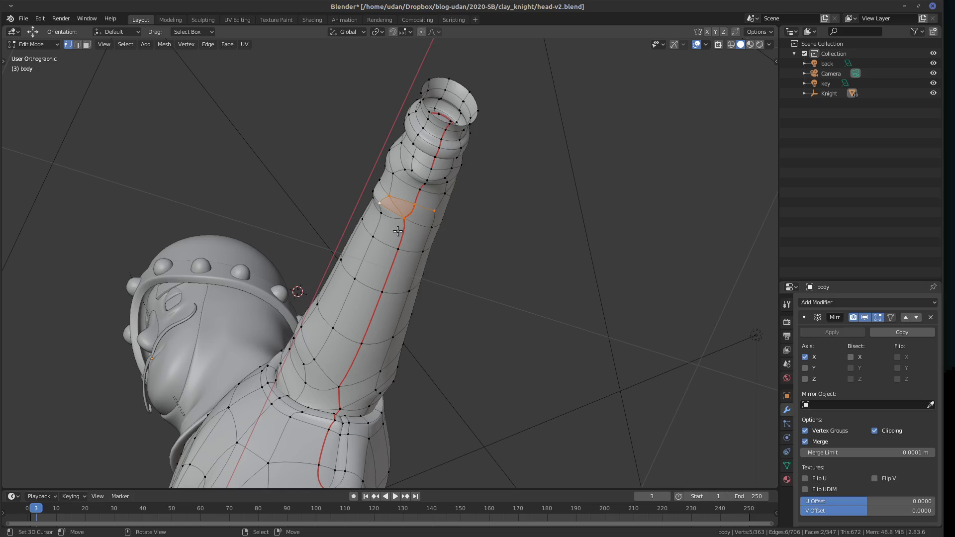
{"action": "key", "text": "k"}
{"action": "left_click", "coordinate": [388, 214]}
{"action": "key", "text": "ctrl"}
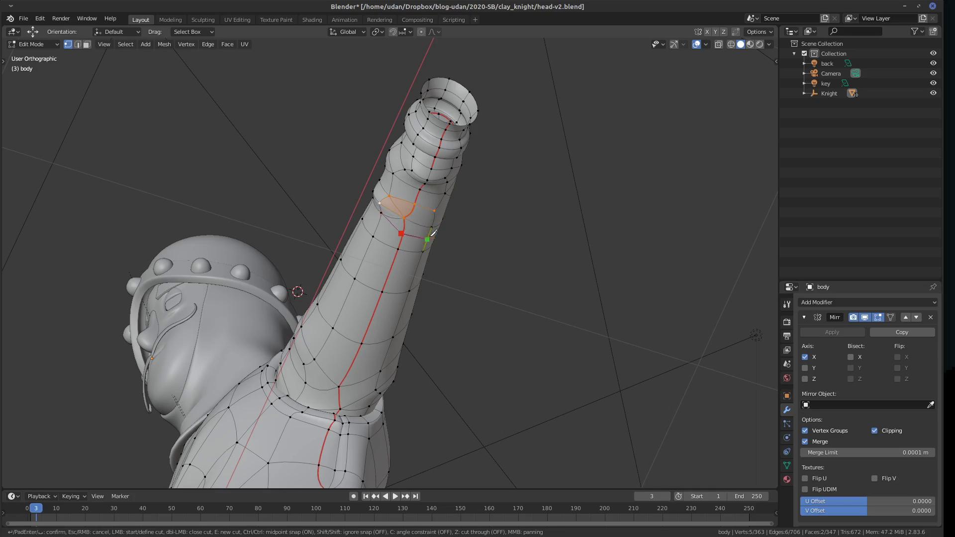
{"action": "left_click", "coordinate": [428, 239]}
{"action": "key", "text": "Return"}
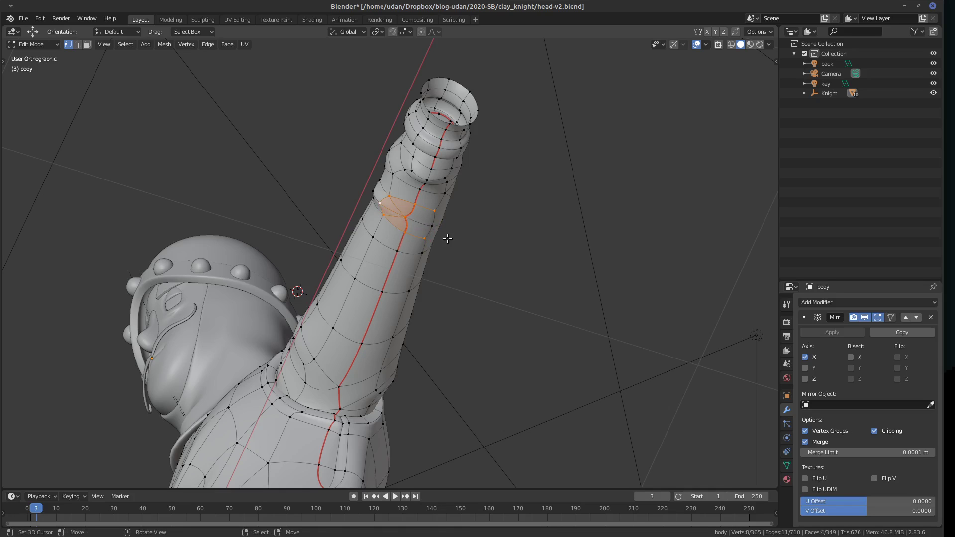
Merge the leftover small faces between the two cuts beside the fold's seam vertex.
{"action": "left_click", "coordinate": [406, 215]}
{"action": "left_click", "coordinate": [412, 207], "text": "shift"}
{"action": "key", "text": "f"}
{"action": "right_click", "coordinate": [405, 231]}
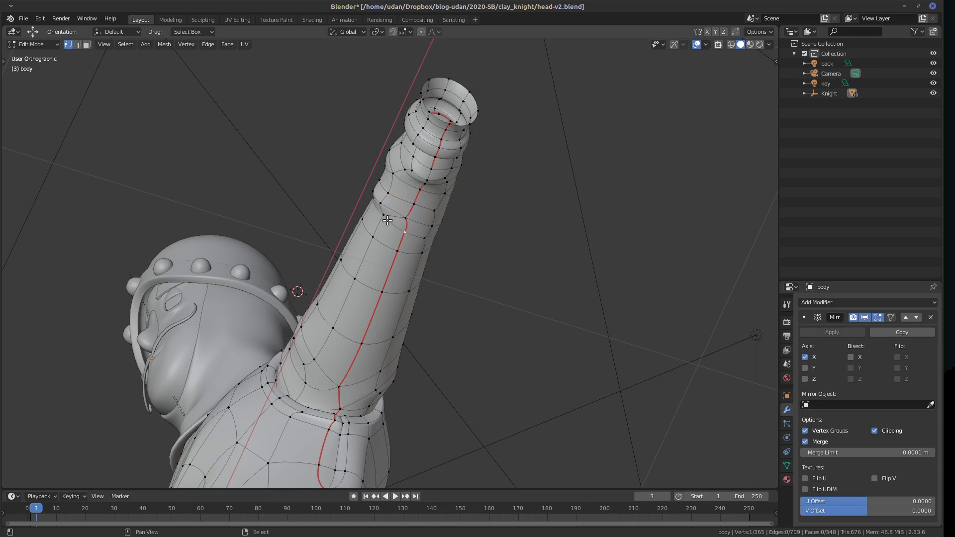
{"action": "left_click", "coordinate": [405, 212], "text": "shift"}
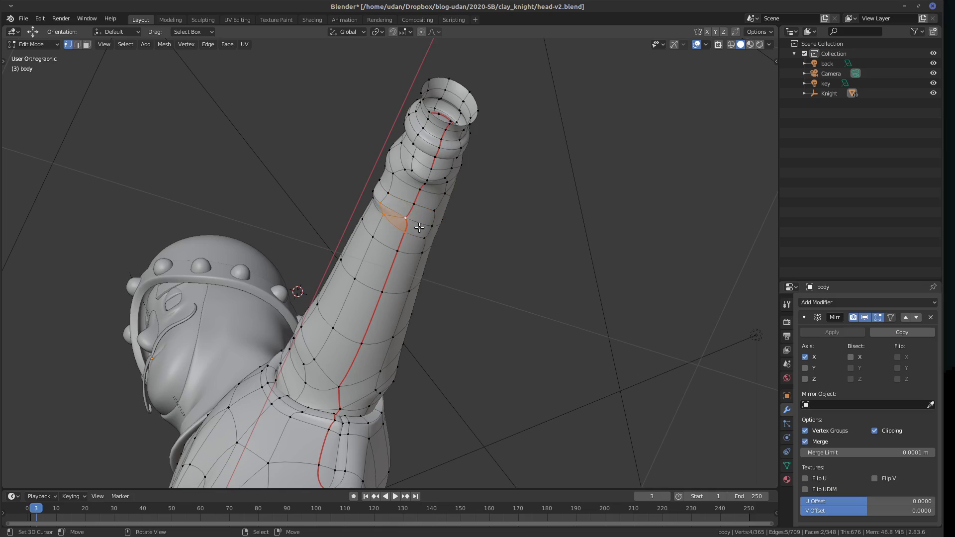
Continue the two cuts up the back of the forearm with one knife cut on each side of the middle edge loop.
{"action": "middle_click_drag", "start_coordinate": [463, 220], "coordinate": [378, 251]}
{"action": "key", "text": "k"}
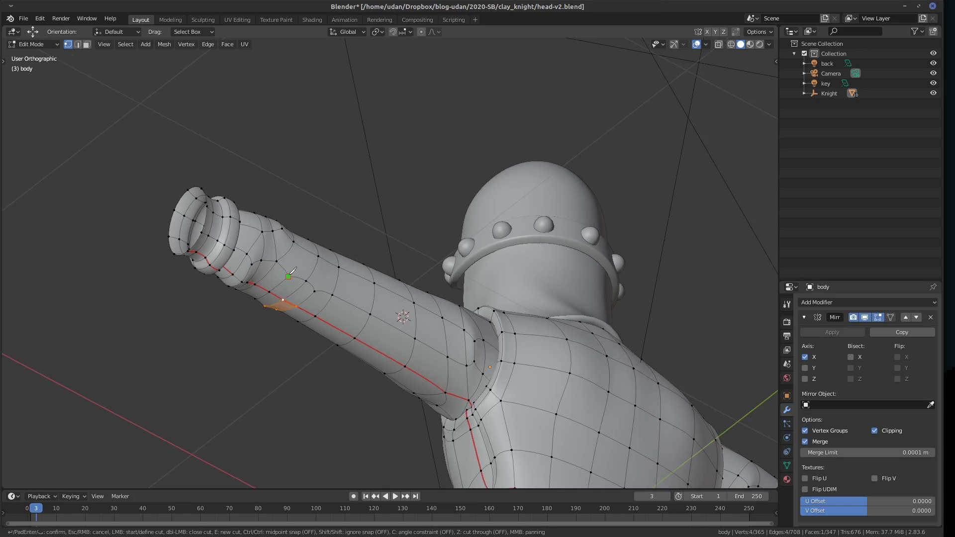
{"action": "left_click", "coordinate": [294, 243]}
{"action": "key", "text": "Return"}
{"action": "key", "text": "k"}
{"action": "left_click", "coordinate": [337, 266]}
{"action": "key", "text": "Return"}
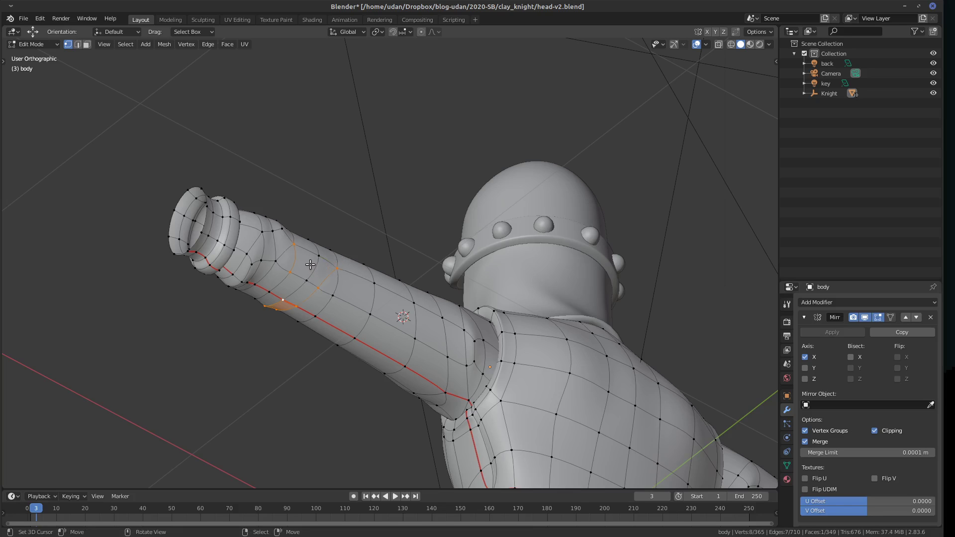
Add a centered loop cut across the faces between the two back cuts and check the surface in Object Mode.
{"action": "key", "text": "ctrl+r"}
{"action": "left_click", "coordinate": [315, 266]}
{"action": "right_click", "coordinate": [329, 251]}
{"action": "middle_click_drag", "start_coordinate": [328, 252], "coordinate": [333, 297]}
{"action": "key", "text": "Tab"}
{"action": "key", "text": "Tab"}
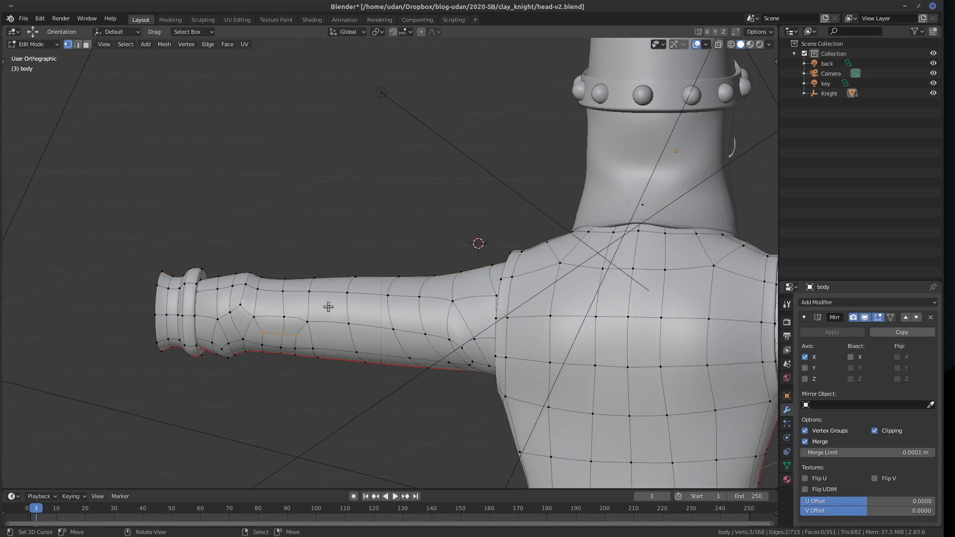
In the back view, reposition the vertices around the new cuts on the lower back of the forearm.
{"action": "key", "text": "KP_1"}
{"action": "key", "text": "ctrl+KP_1"}
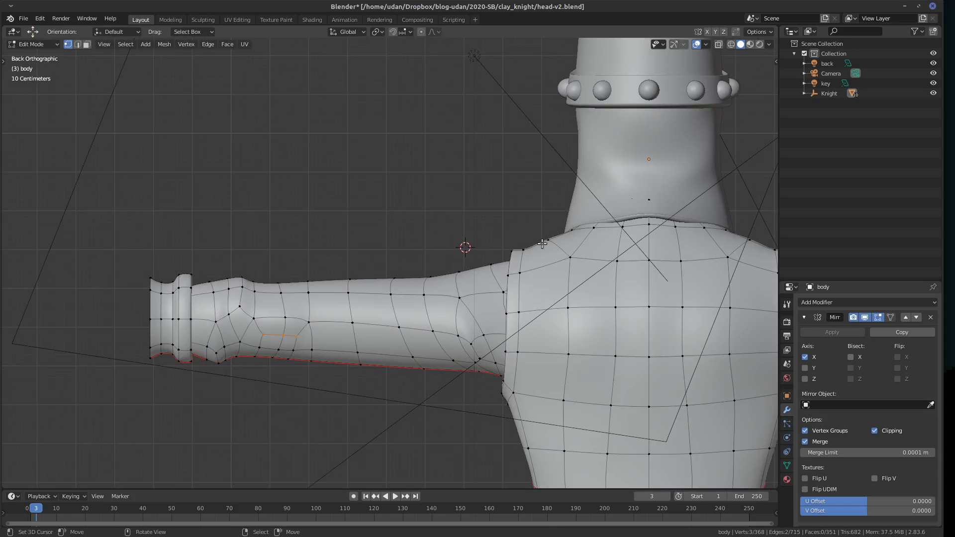
{"action": "key", "text": "g"}
{"action": "left_click", "coordinate": [299, 359]}
{"action": "right_click", "coordinate": [307, 328]}
{"action": "key", "text": "g"}
{"action": "left_click", "coordinate": [299, 348]}
{"action": "key", "text": "ctrl+z"}
{"action": "key", "text": "g"}
{"action": "left_click", "coordinate": [278, 326]}
{"action": "key", "text": "ctrl+z"}
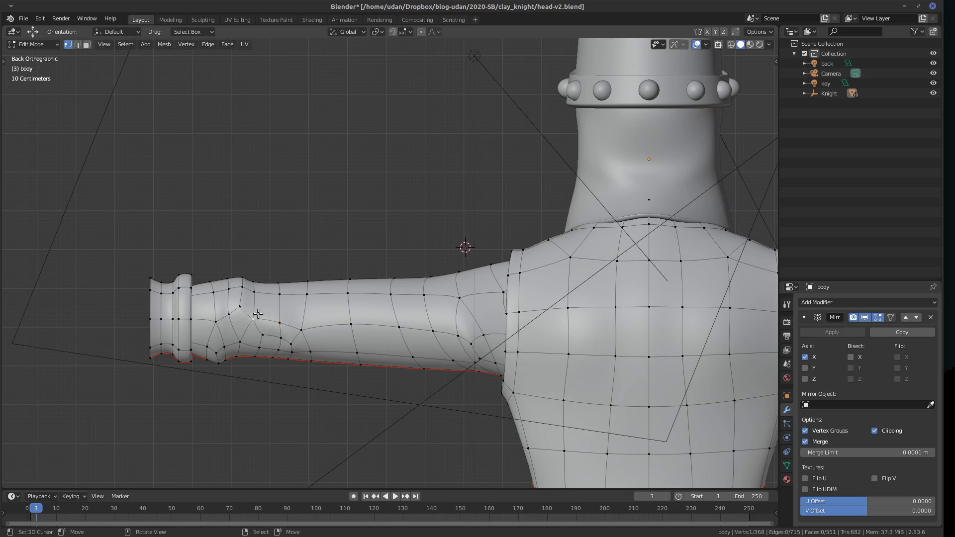
{"action": "key", "text": "g"}
{"action": "left_click", "coordinate": [263, 334]}
{"action": "key", "text": "ctrl+z"}
{"action": "key", "text": "g"}
{"action": "left_click", "coordinate": [279, 323]}
{"action": "key", "text": "ctrl+z"}
{"action": "key", "text": "g"}
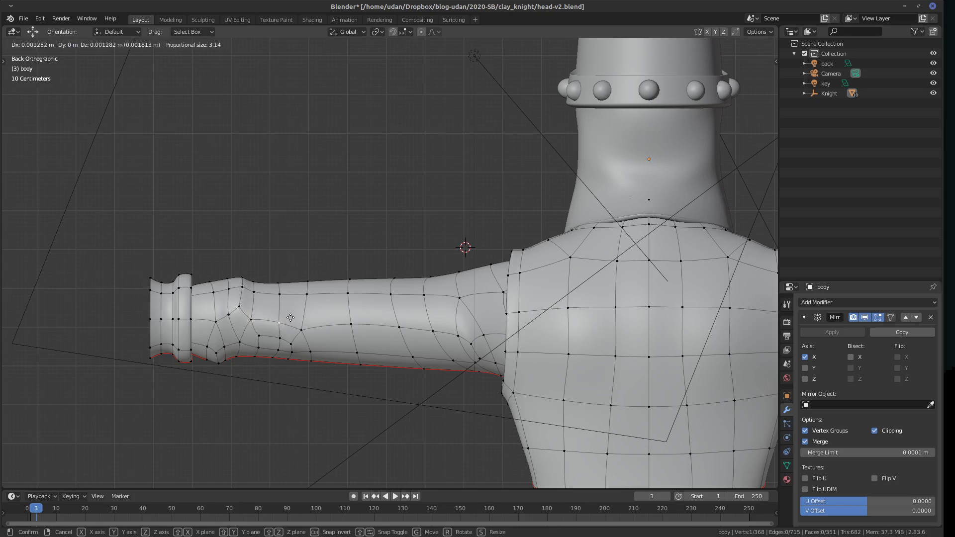
{"action": "right_click", "coordinate": [291, 318]}
Delete the edge loop running around the forearm through the new cuts and check the arm from the front in Object Mode.
{"action": "right_click", "coordinate": [284, 313], "text": "alt"}
{"action": "key", "text": "x"}
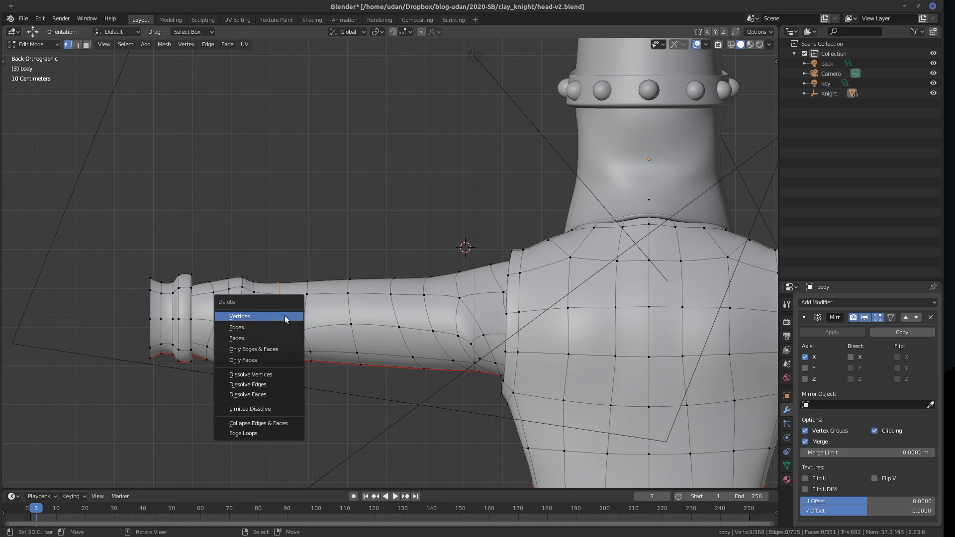
{"action": "left_click", "coordinate": [278, 434]}
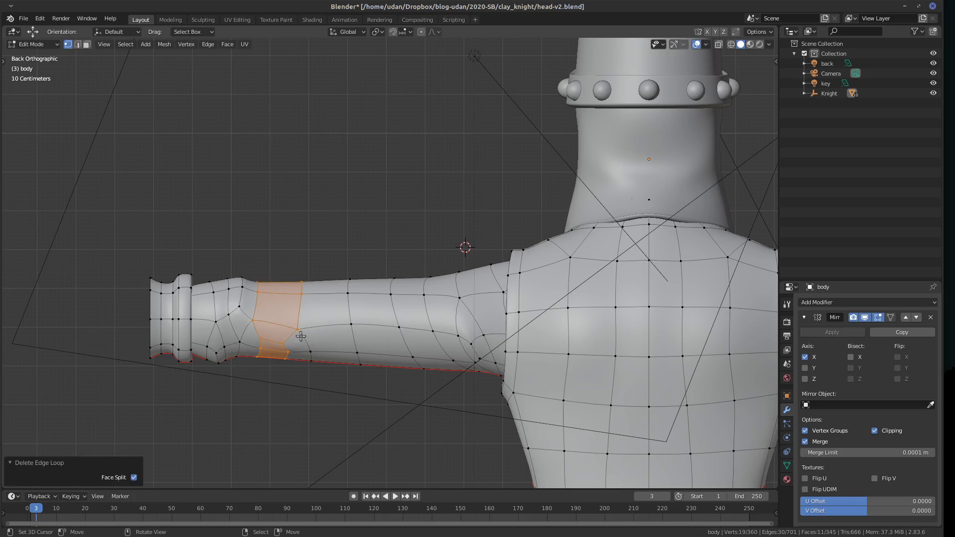
{"action": "left_click", "coordinate": [285, 345]}
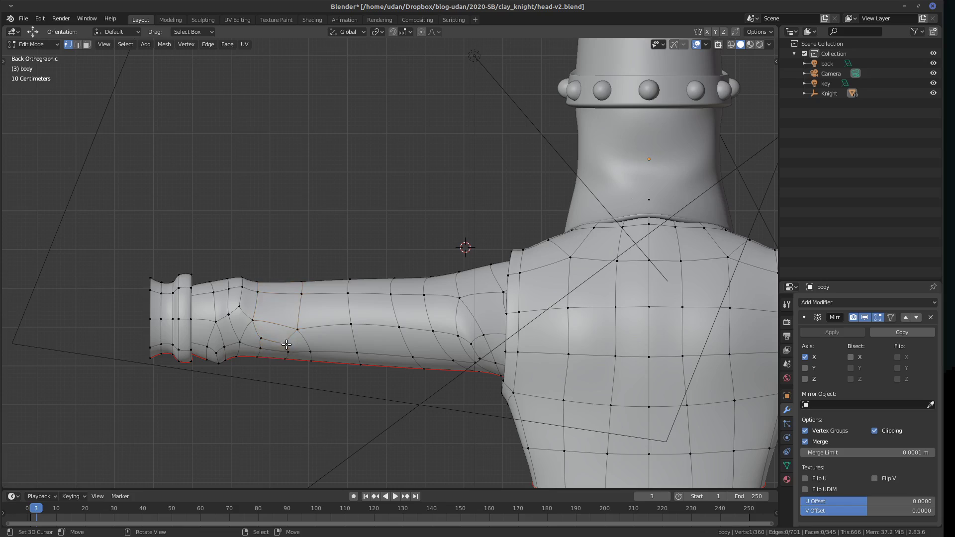
{"action": "key", "text": "Tab"}
{"action": "middle_click_drag", "start_coordinate": [359, 328], "coordinate": [572, 320]}
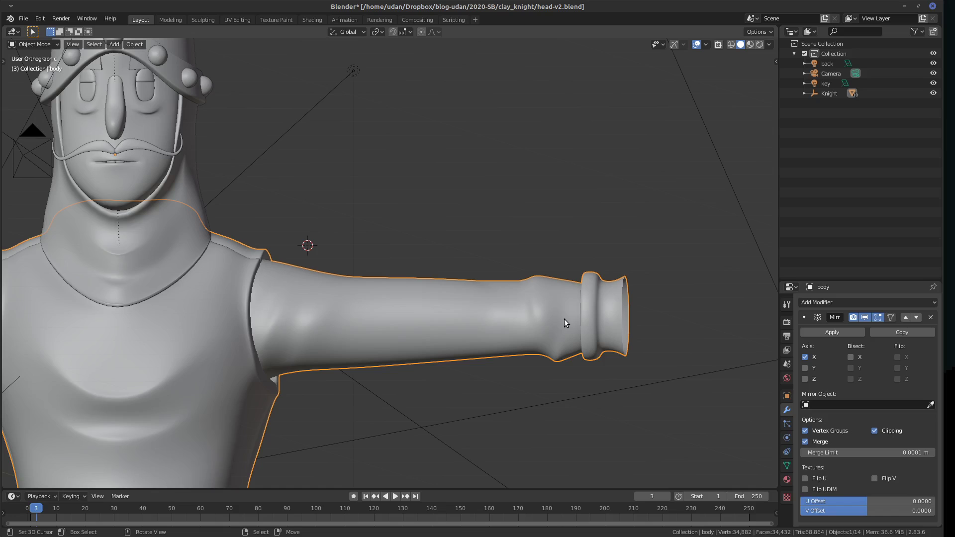
{"action": "key", "text": "Tab"}
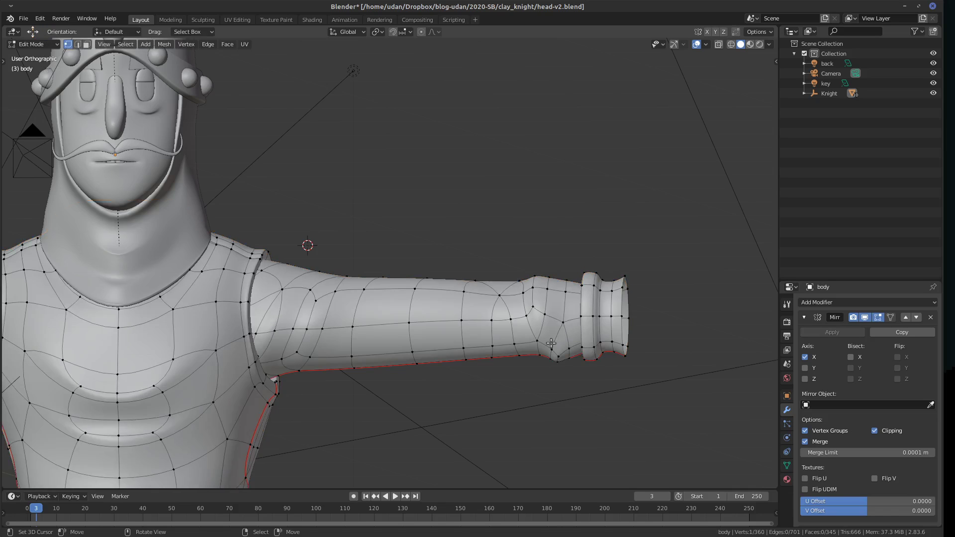
{"action": "key", "text": "Tab"}
{"action": "key", "text": "KP_1"}
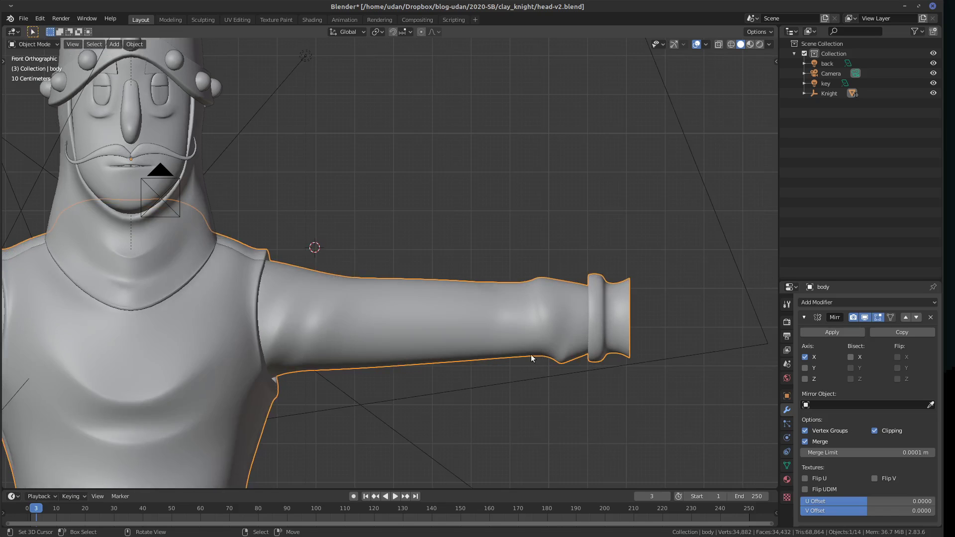
Apply the body's Subdivision Surface modifier and switch the body to Sculpt Mode.
{"action": "left_click", "coordinate": [804, 317]}
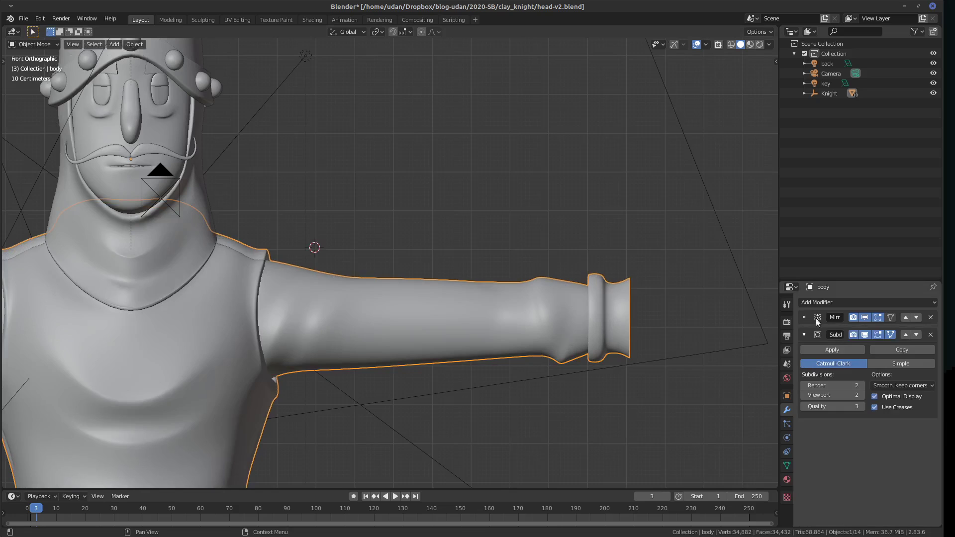
{"action": "left_click", "coordinate": [835, 350]}
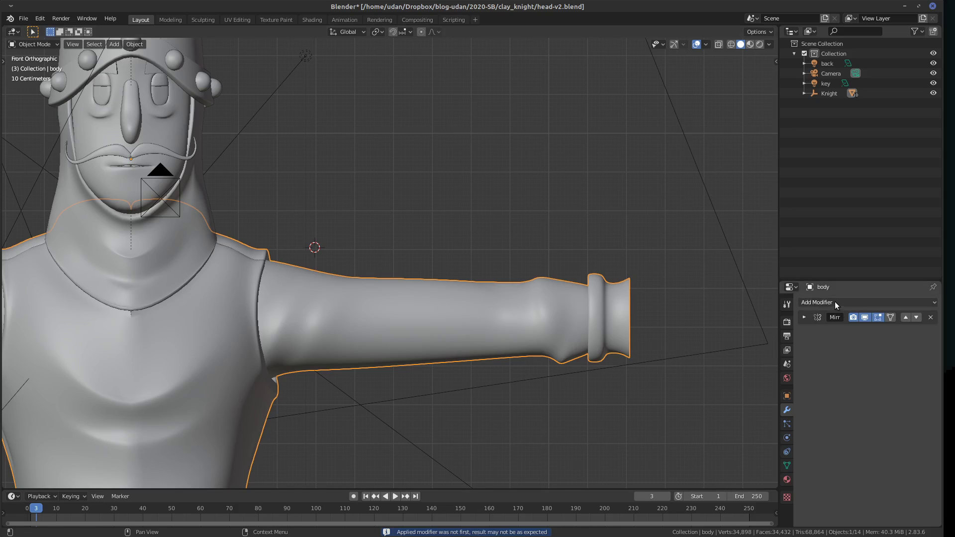
{"action": "left_click", "coordinate": [33, 44]}
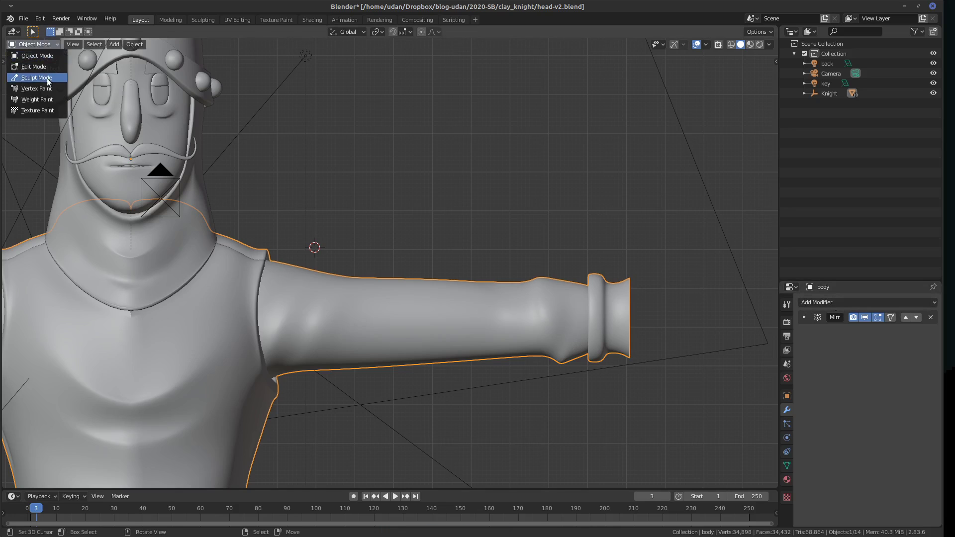
{"action": "key", "text": "Return"}
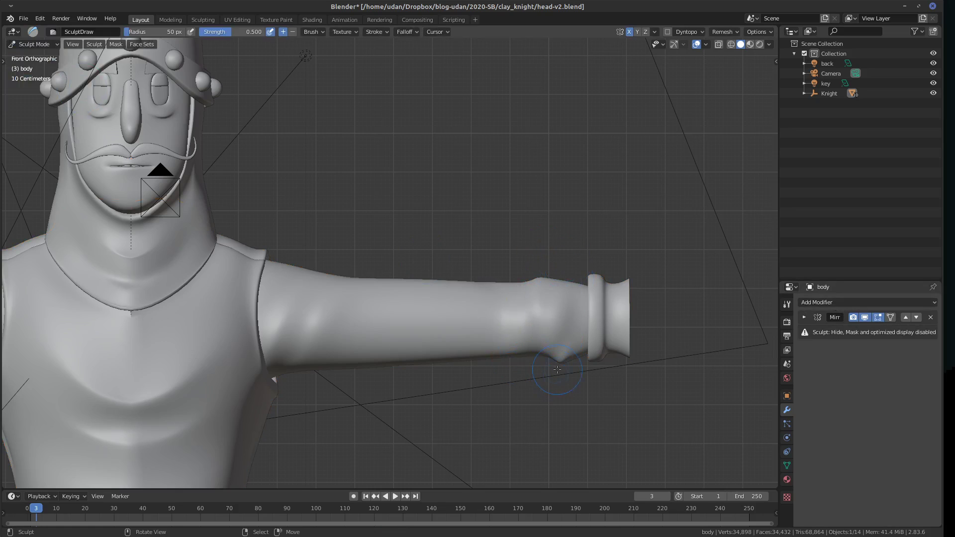
In the back view, sculpt vertical cloth folds with the Draw brush near the wrist, on the forearm and by the shoulder.
{"action": "key", "text": "ctrl+KP_1"}
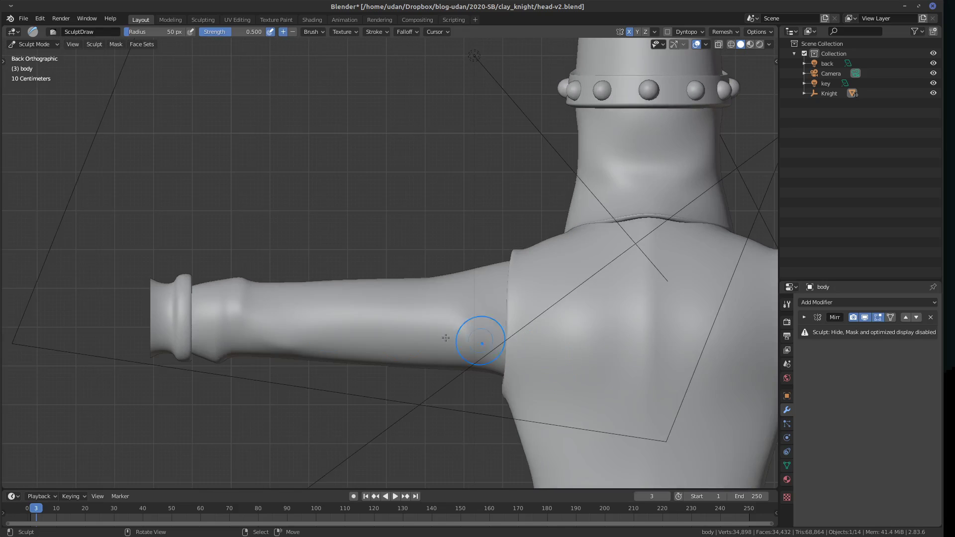
{"action": "left_click_drag", "start_coordinate": [285, 355], "coordinate": [271, 306]}
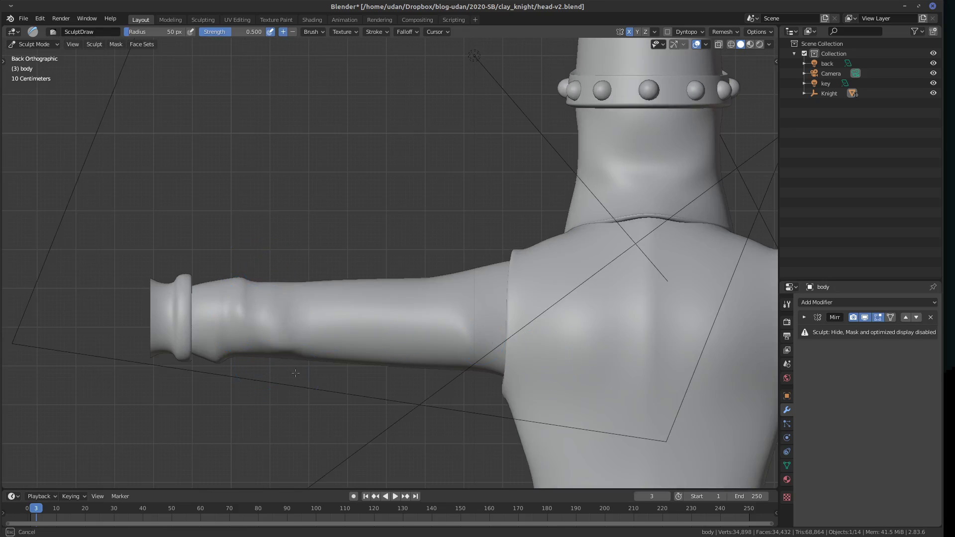
{"action": "left_click_drag", "start_coordinate": [211, 321], "coordinate": [225, 245]}
{"action": "mouse_move", "coordinate": [303, 338]}
{"action": "left_mouse_down"}
{"action": "mouse_move", "coordinate": [311, 276]}
{"action": "mouse_move", "coordinate": [362, 303]}
{"action": "left_mouse_up"}
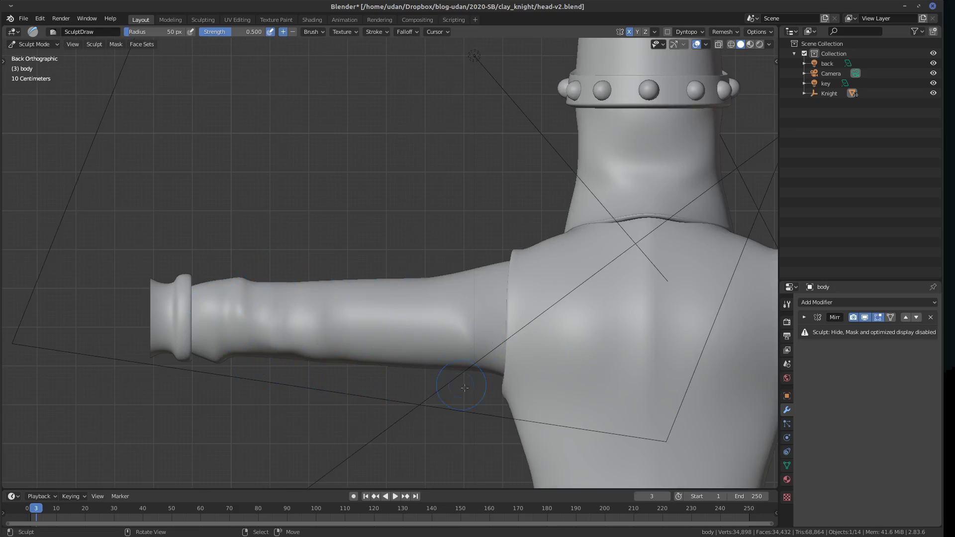
{"action": "left_click_drag", "start_coordinate": [493, 348], "coordinate": [482, 264]}
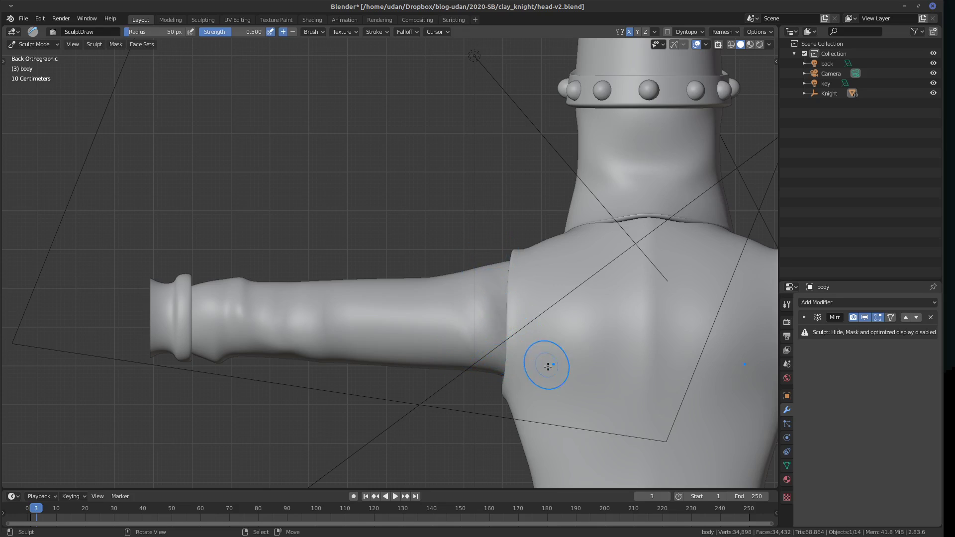
Sculpt more sleeve folds with the Draw brush across the upper arm from the top and front views.
{"action": "key", "text": "KP_7"}
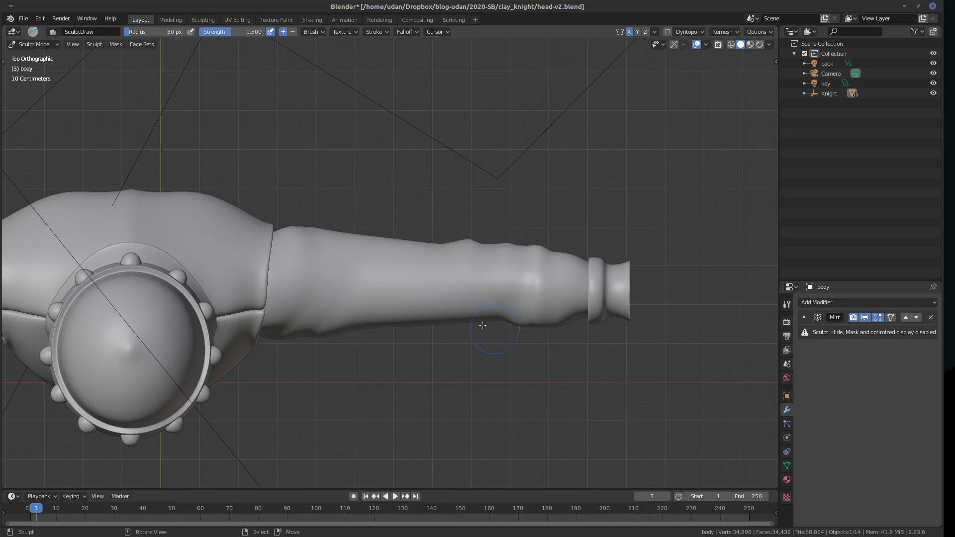
{"action": "left_click_drag", "start_coordinate": [326, 301], "coordinate": [333, 246]}
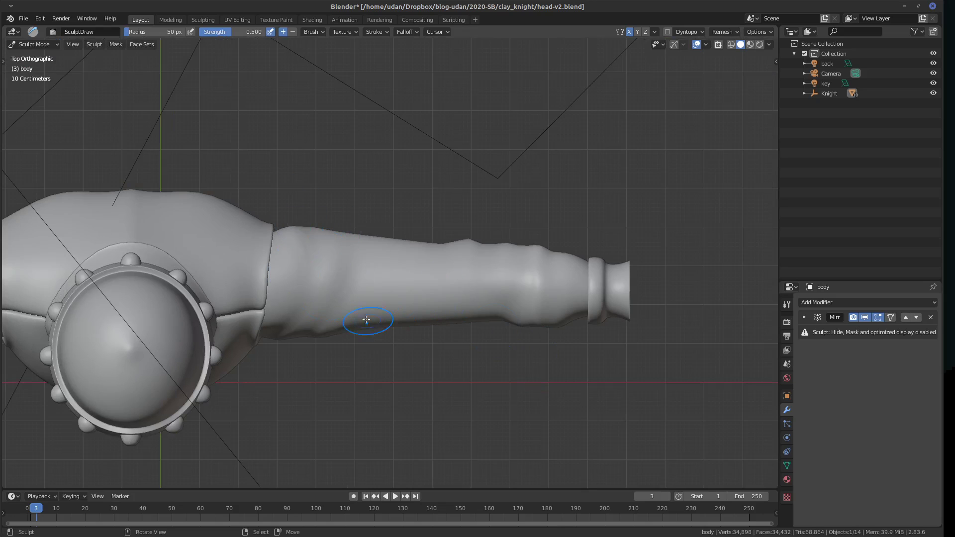
{"action": "left_click_drag", "start_coordinate": [359, 319], "coordinate": [371, 253]}
{"action": "key", "text": "KP_1"}
{"action": "left_click_drag", "start_coordinate": [396, 299], "coordinate": [369, 361]}
{"action": "middle_click_drag", "start_coordinate": [416, 346], "coordinate": [373, 363], "text": "shift"}
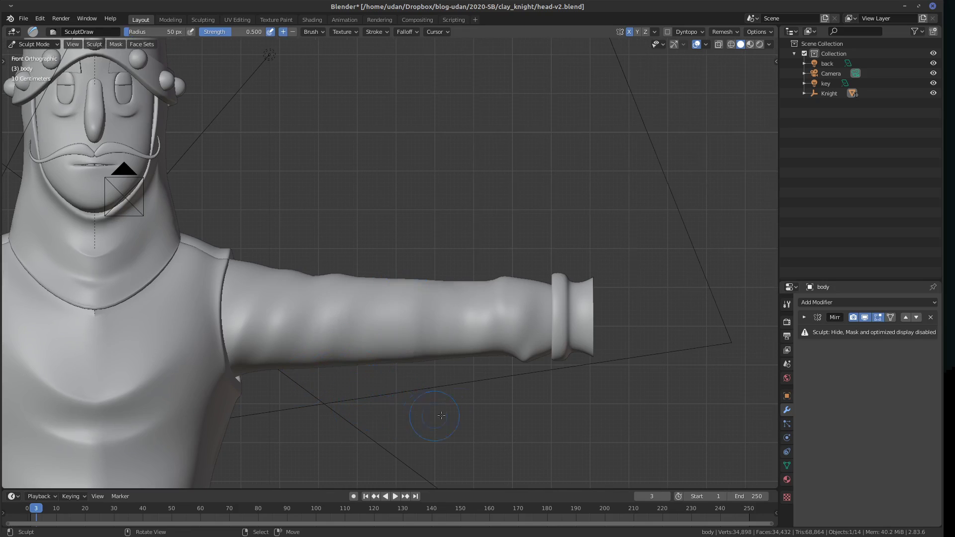
Pick the Smooth brush and soften the sleeve folds next to the wrist cuff.
{"action": "left_click", "coordinate": [34, 44]}
{"action": "left_click", "coordinate": [3, 60]}
{"action": "left_click", "coordinate": [16, 219]}
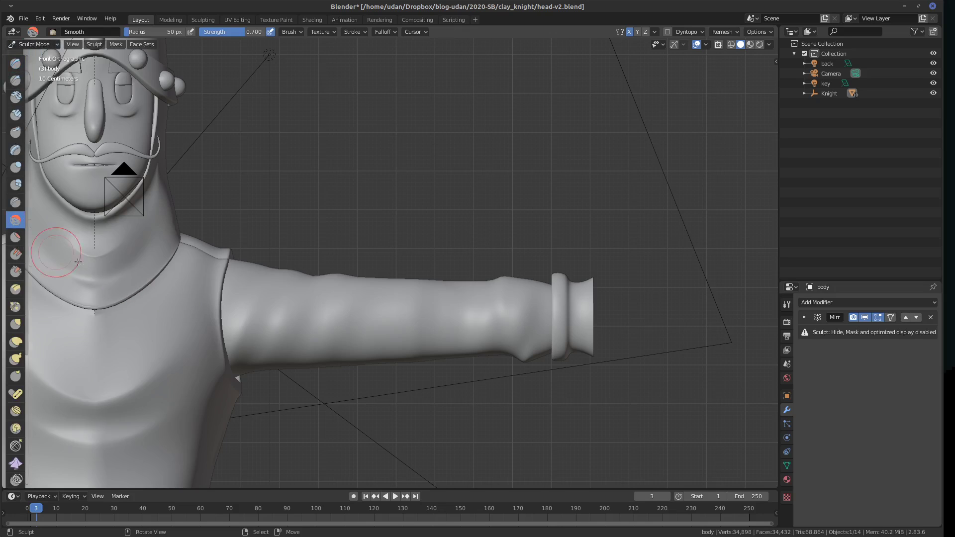
{"action": "middle_click_drag", "start_coordinate": [538, 384], "coordinate": [528, 271]}
{"action": "left_click_drag", "start_coordinate": [527, 271], "coordinate": [527, 299]}
{"action": "mouse_move", "coordinate": [533, 256]}
{"action": "middle_mouse_down"}
{"action": "mouse_move", "coordinate": [443, 336]}
{"action": "mouse_move", "coordinate": [664, 302]}
{"action": "middle_mouse_up"}
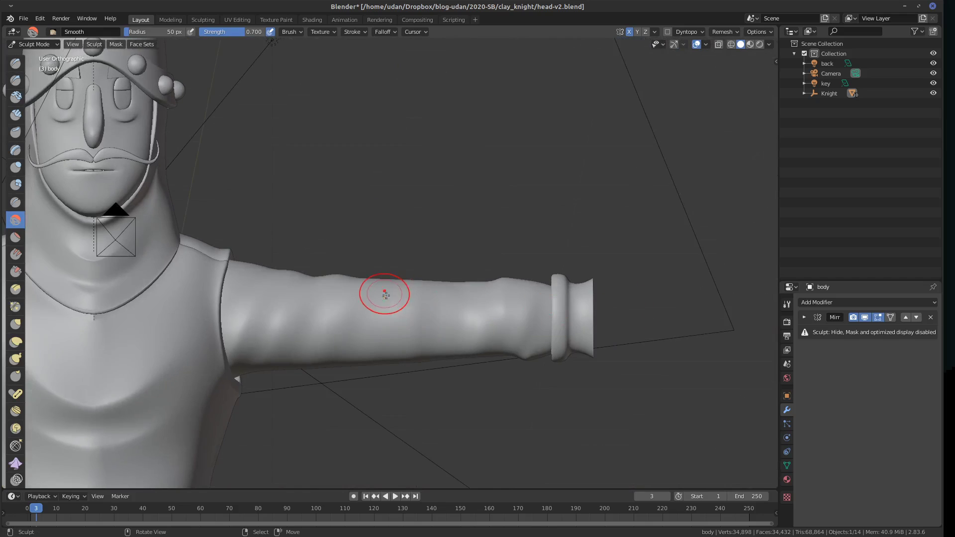
Switch to the Draw brush, set its radius to 18 px and stroke diagonally across the middle of the sleeve in front view.
{"action": "left_click", "coordinate": [15, 64]}
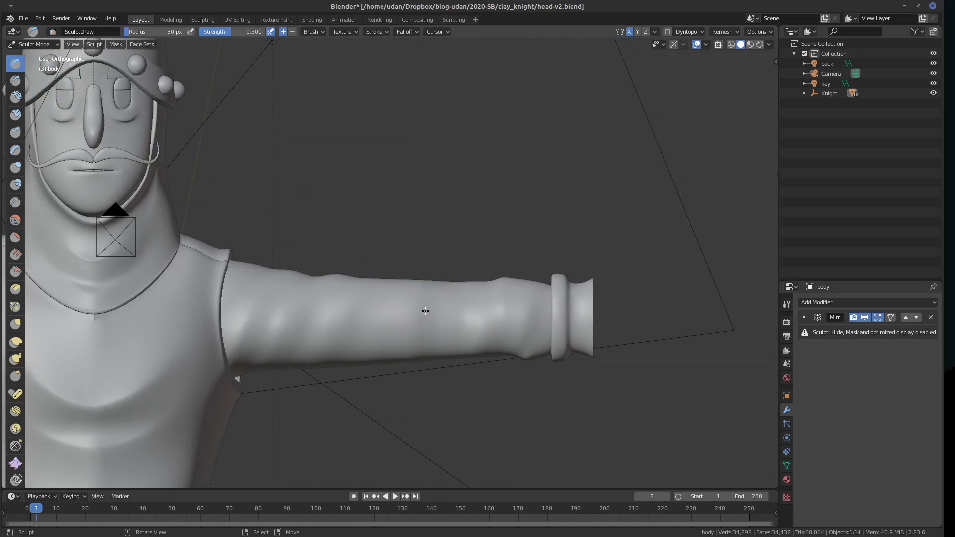
{"action": "key", "text": "KP_1"}
{"action": "left_click_drag", "start_coordinate": [403, 333], "coordinate": [435, 335]}
{"action": "middle_click_drag", "start_coordinate": [435, 336], "coordinate": [437, 329], "text": "alt"}
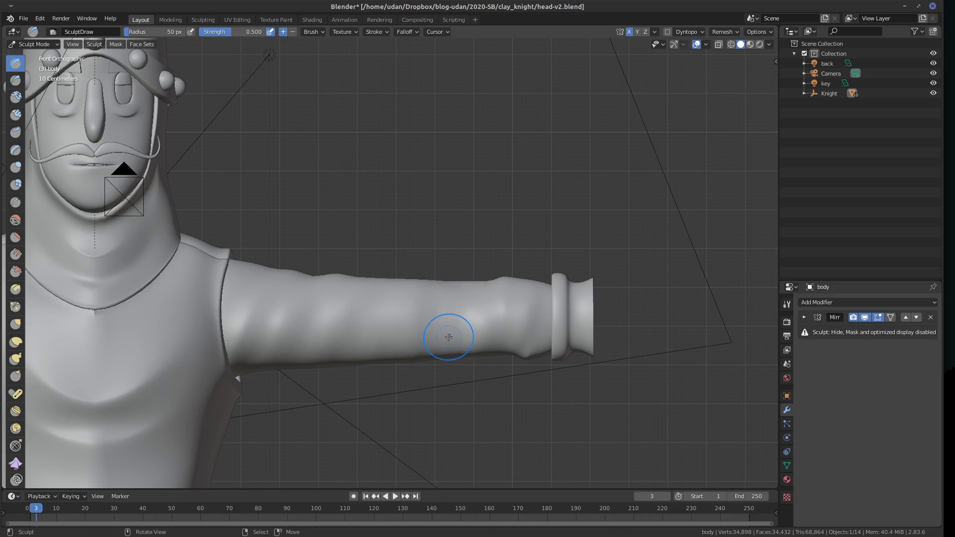
{"action": "key", "text": "g"}
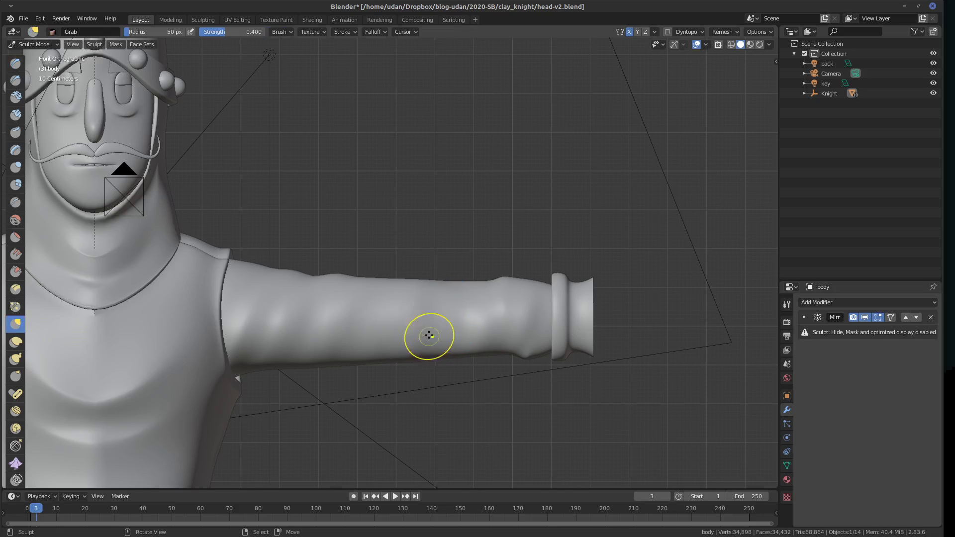
{"action": "key", "text": "x"}
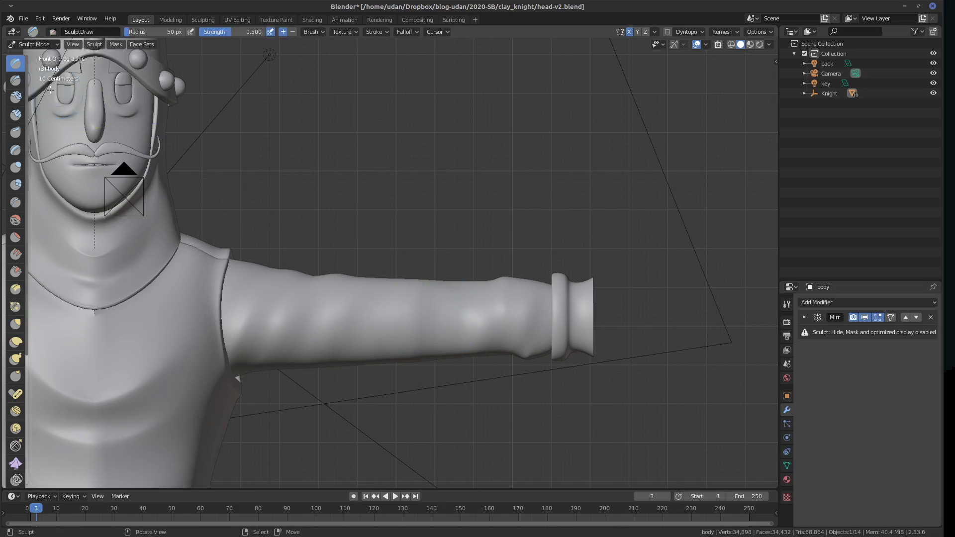
{"action": "key", "text": "f"}
{"action": "left_click", "coordinate": [458, 352]}
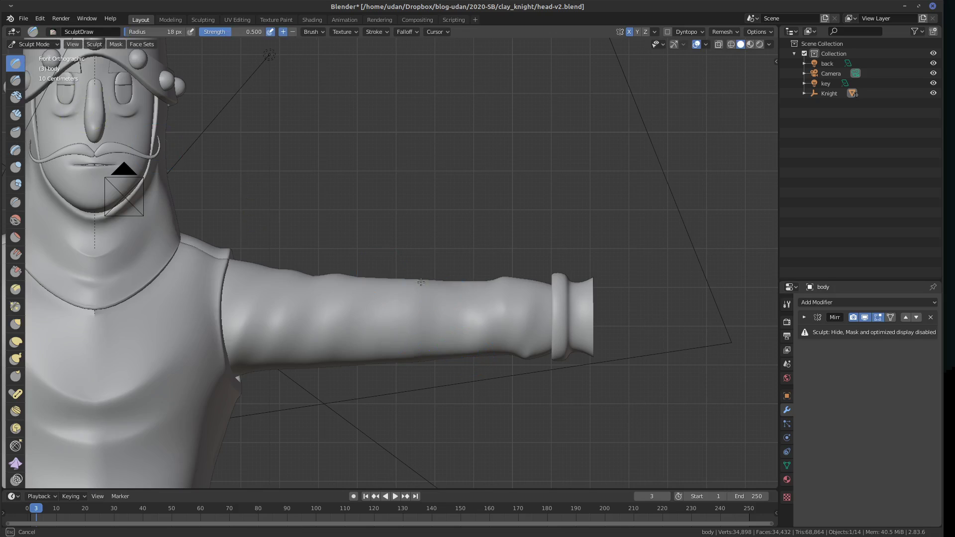
{"action": "left_click_drag", "start_coordinate": [402, 345], "coordinate": [434, 298]}
{"action": "mouse_move", "coordinate": [451, 312]}
{"action": "middle_mouse_down"}
{"action": "mouse_move", "coordinate": [486, 294]}
{"action": "mouse_move", "coordinate": [432, 311]}
{"action": "mouse_move", "coordinate": [463, 293]}
{"action": "mouse_move", "coordinate": [331, 294]}
{"action": "mouse_move", "coordinate": [519, 281]}
{"action": "mouse_move", "coordinate": [239, 380]}
{"action": "mouse_move", "coordinate": [534, 271]}
{"action": "middle_mouse_up"}
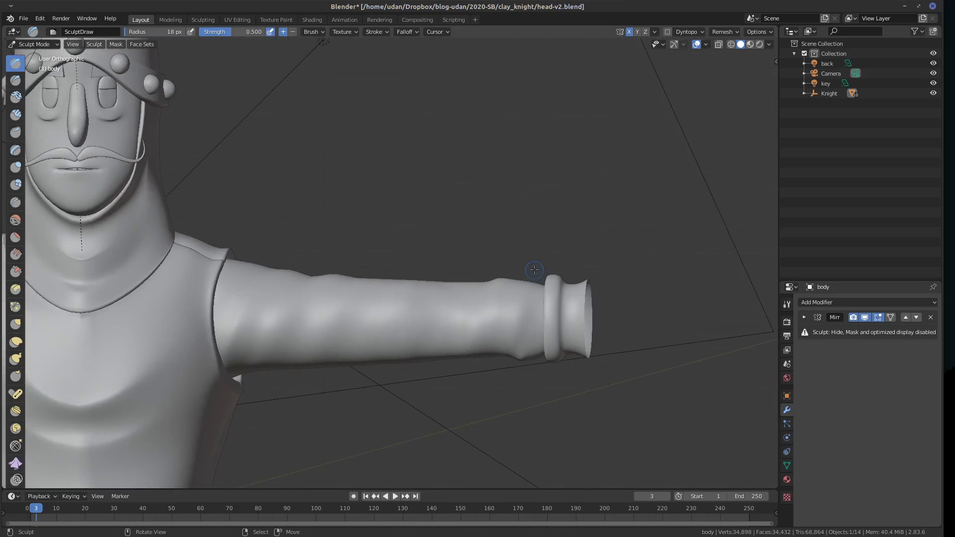
Check the sleeve's mesh density in Edit Mode from the front view and return to Sculpt Mode.
{"action": "key", "text": "KP_1"}
{"action": "key", "text": "Tab"}
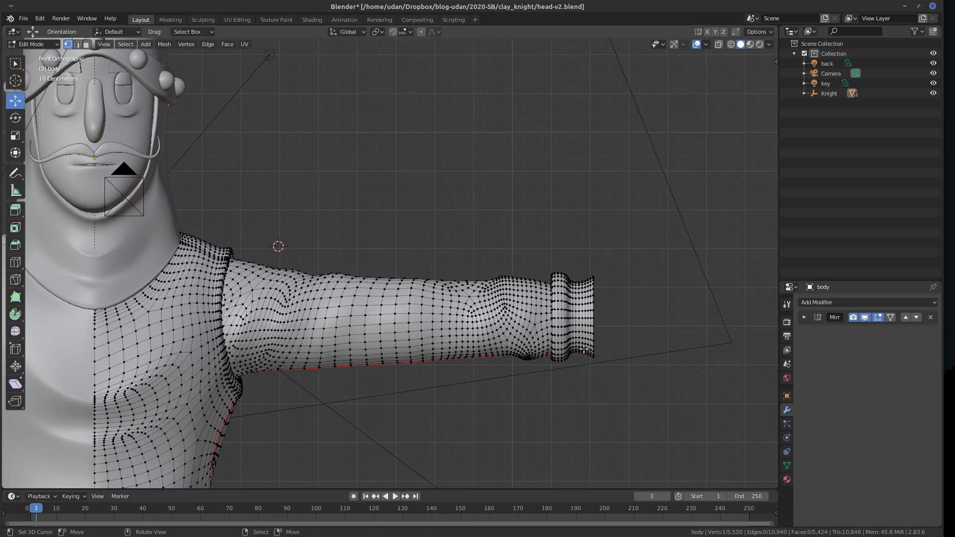
{"action": "key", "text": "Tab"}
{"action": "key", "text": "Tab"}
{"action": "key", "text": "Tab"}
{"action": "middle_click_drag", "start_coordinate": [552, 342], "coordinate": [671, 314], "text": "shift"}
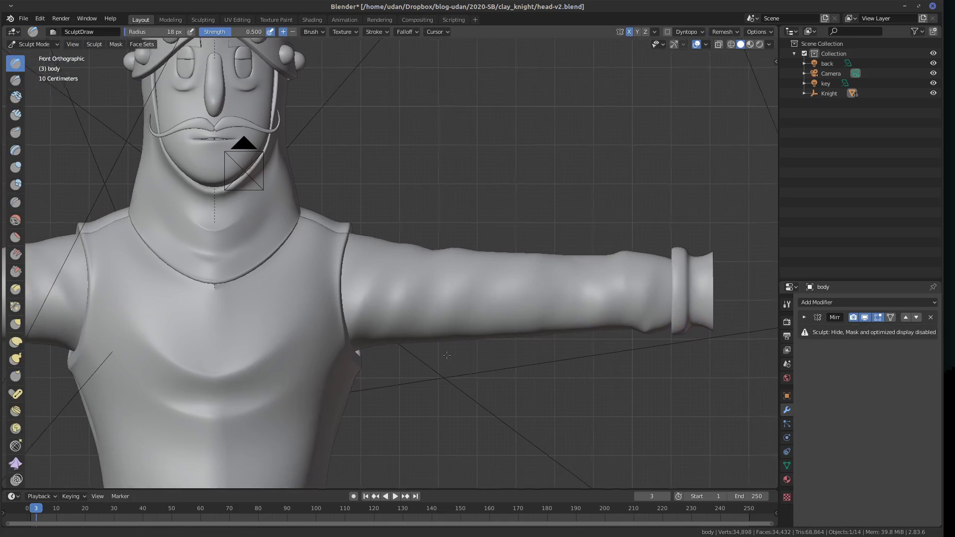